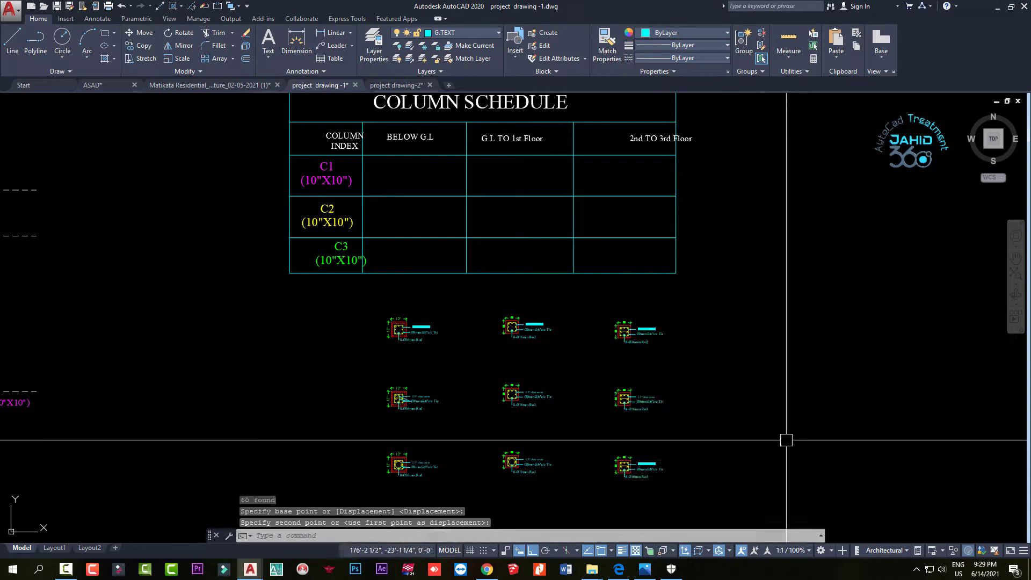
# Scale the whole Column Schedule table by 0.7 from its top-left corner
pyautogui.scroll(4, 553, 410)
pyautogui.scroll(-4, 575, 417)
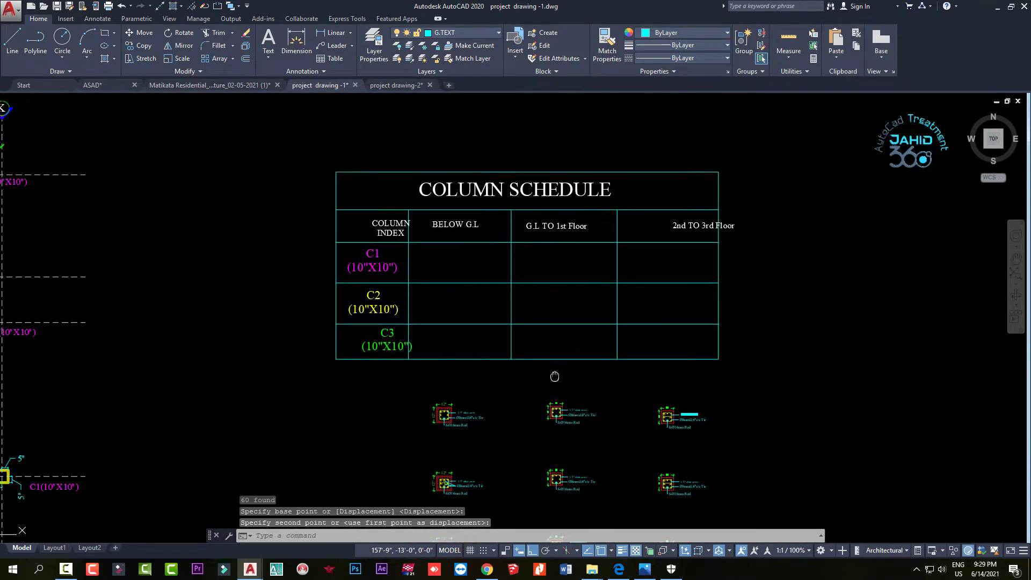
pyautogui.scroll(1, 414, 384)
pyautogui.scroll(4, 359, 294)
pyautogui.scroll(-5, 359, 294)
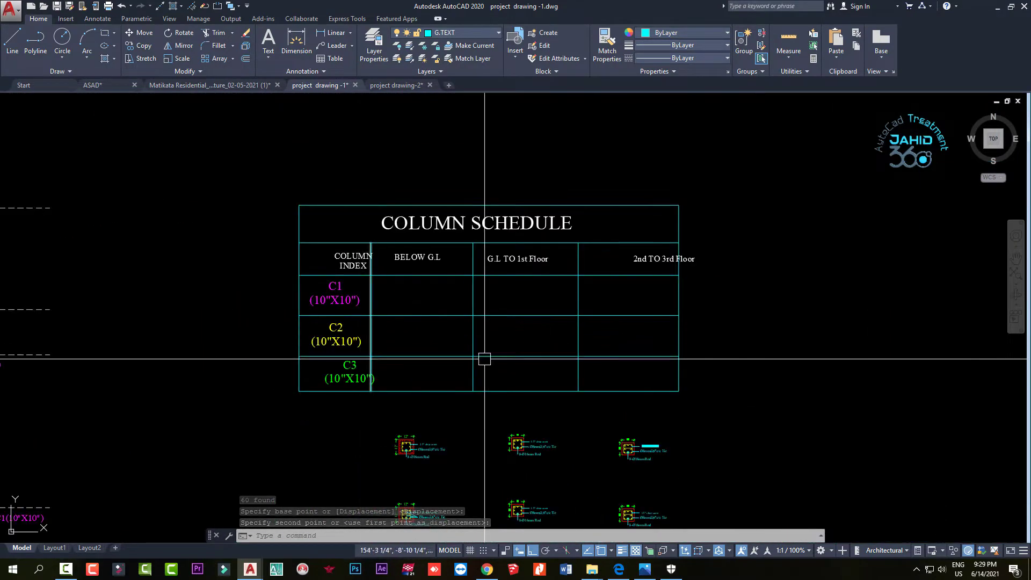
pyautogui.click(782, 403)
pyautogui.click(225, 169)
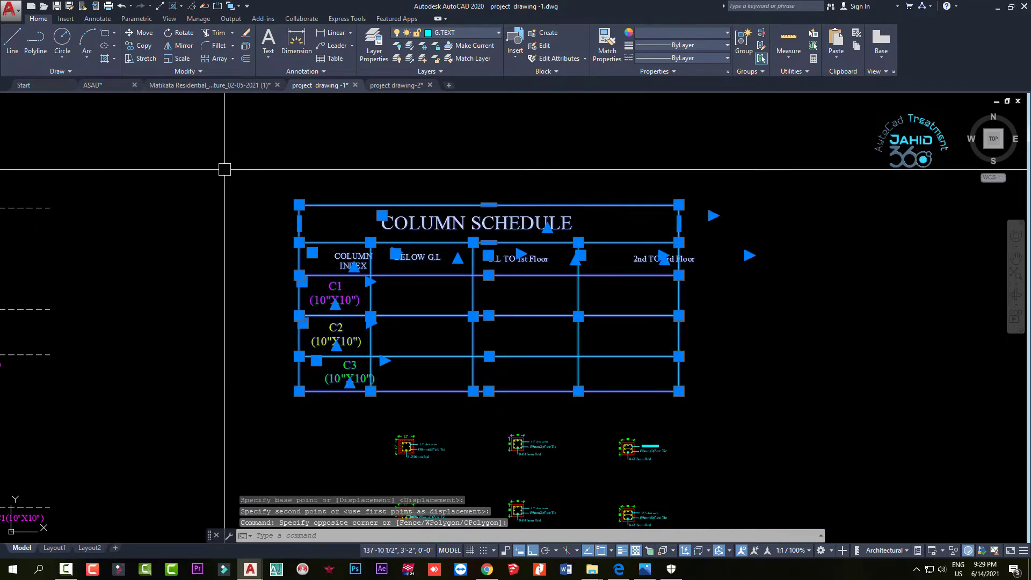
pyautogui.write('sc')
pyautogui.press('Return')
pyautogui.click(299, 204)
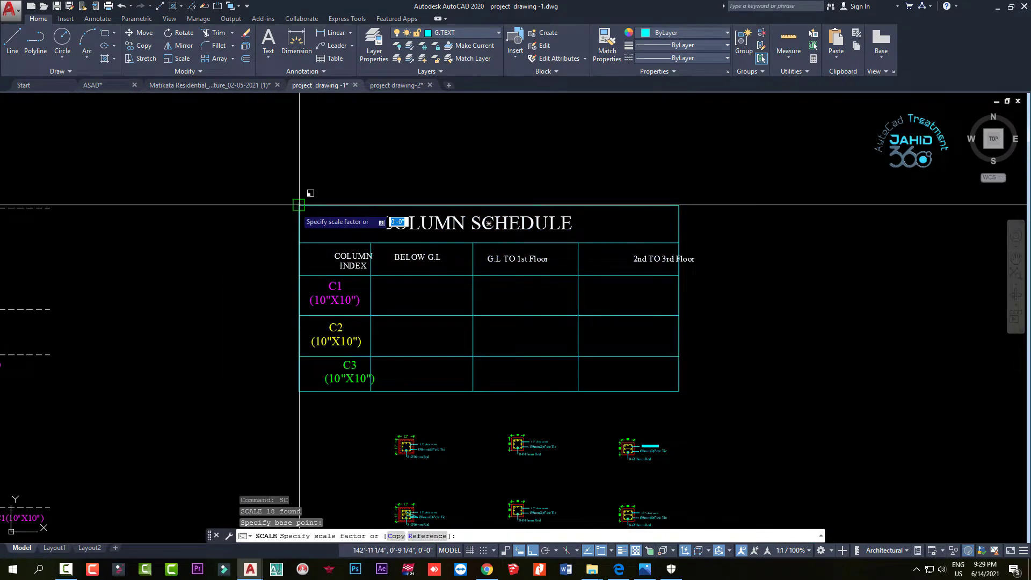
pyautogui.write('.7')
pyautogui.press('Return')
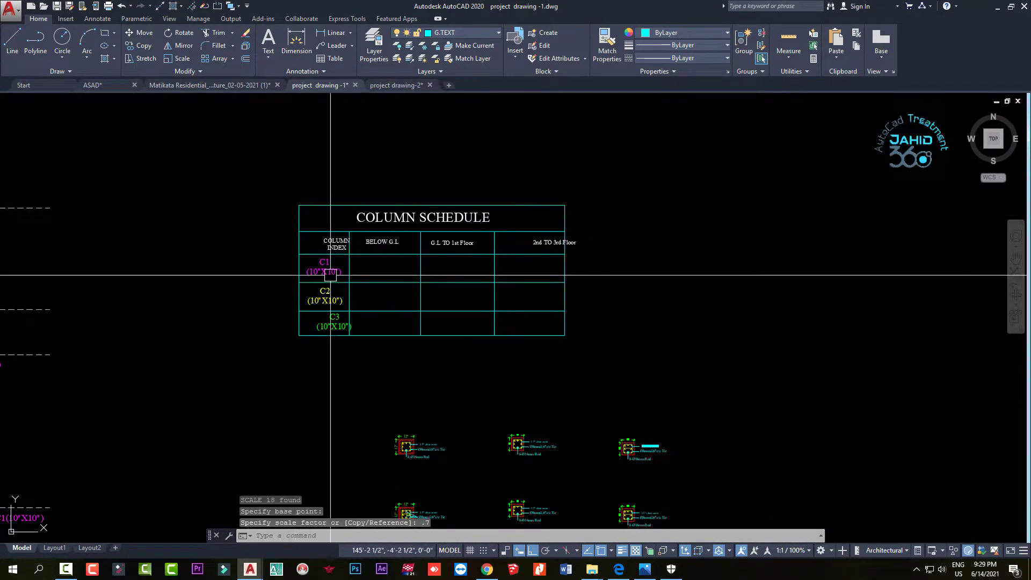
# Scale the C1 label down so it fits its cell
pyautogui.scroll(4, 323, 284)
pyautogui.write('sc')
pyautogui.press('Return')
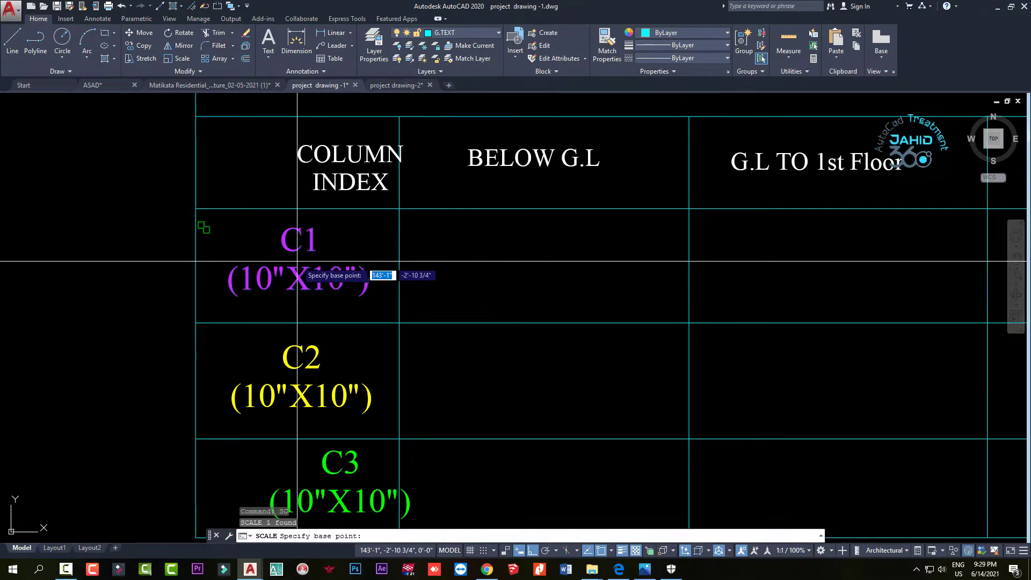
pyautogui.click(205, 224)
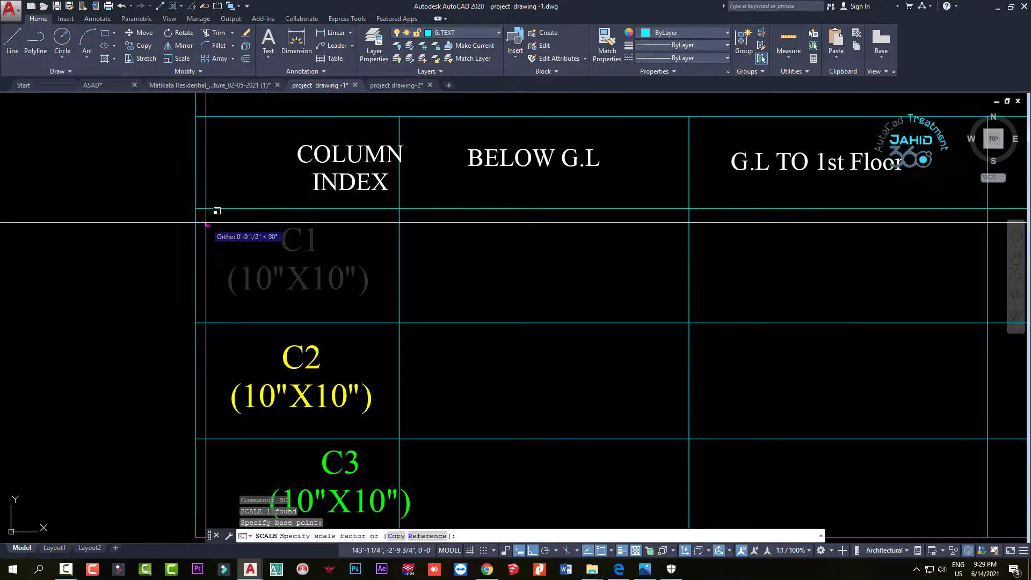
pyautogui.write('7')
pyautogui.press('Return')
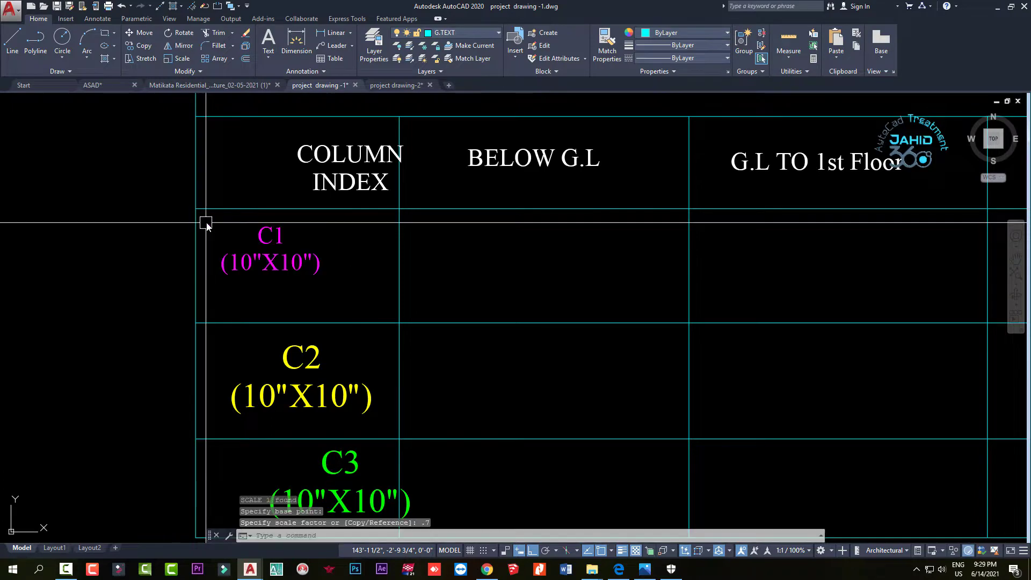
# Scale the C2 label by 0.7
pyautogui.click(300, 357)
pyautogui.press('Return')
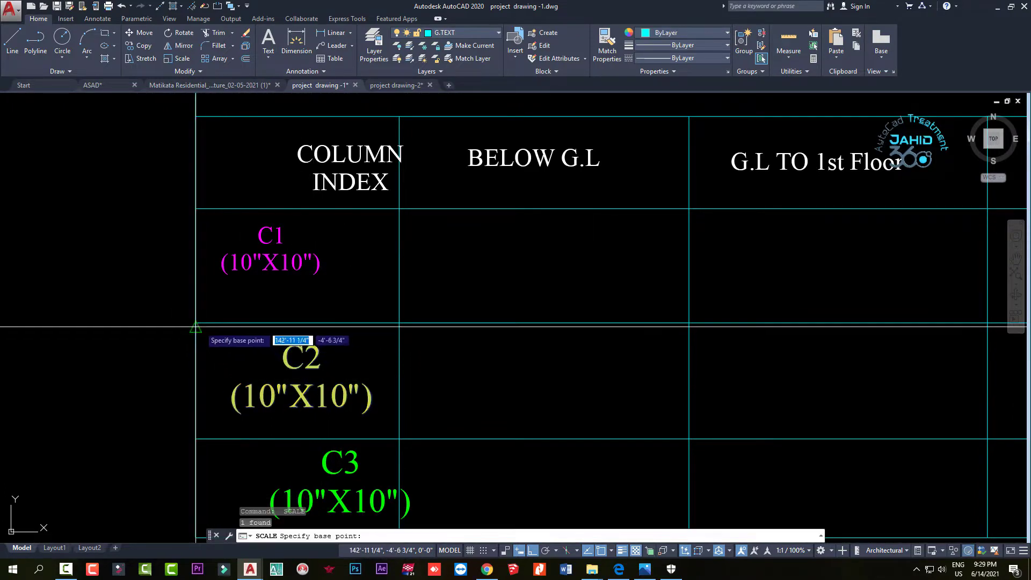
pyautogui.click(231, 338)
pyautogui.write('.7')
pyautogui.press('Return')
# Scale the C3 label by 0.7, then select the C1 label for repositioning
pyautogui.moveTo(287, 402); pyautogui.dragTo(302, 343, button='middle')
pyautogui.click(343, 397)
pyautogui.press('Return')
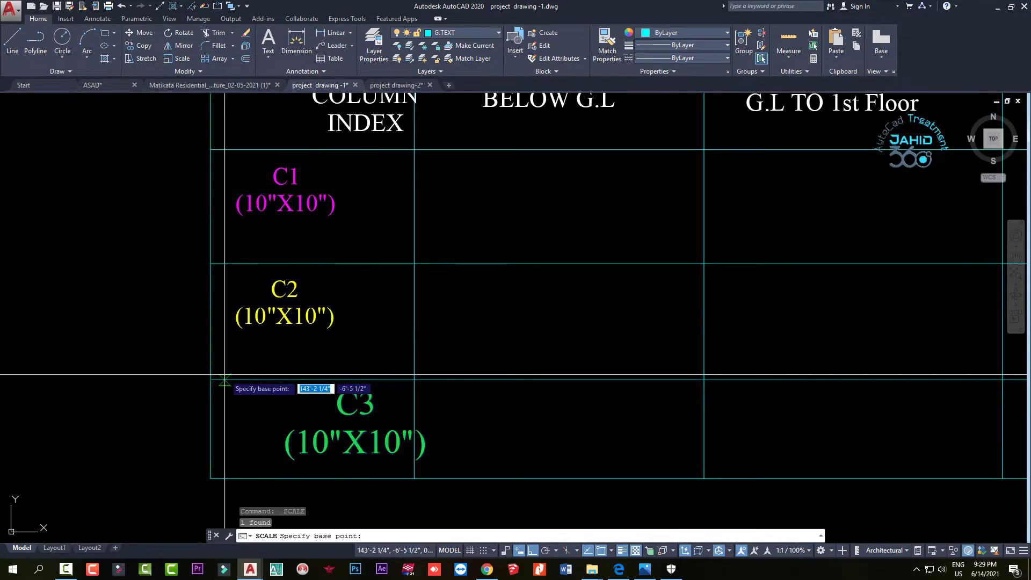
pyautogui.click(210, 380)
pyautogui.write('.7')
pyautogui.press('Return')
pyautogui.scroll(-4, 319, 391)
pyautogui.scroll(4, 304, 338)
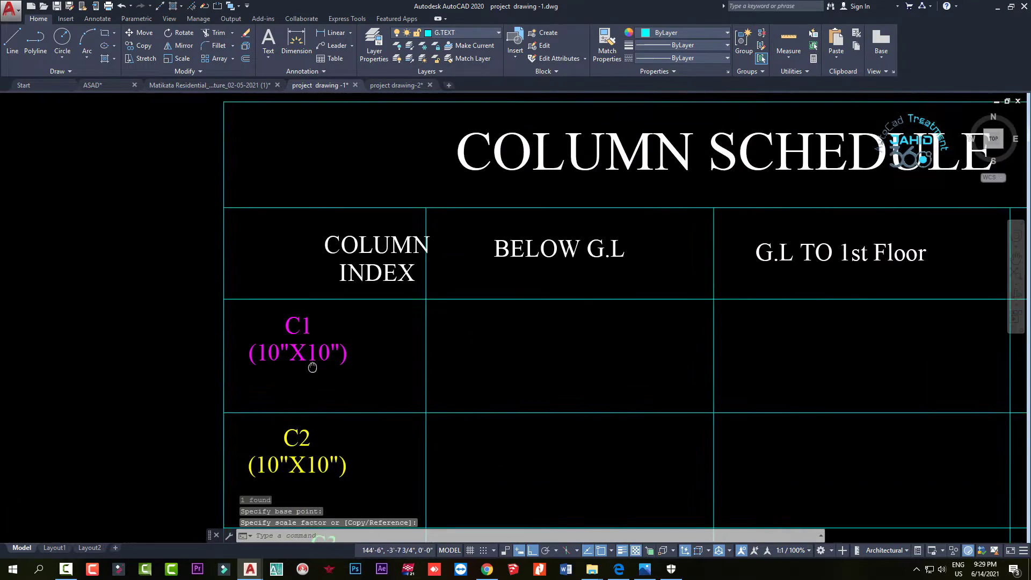
pyautogui.click(292, 348)
# Move the C1 and C2 labels so each sits centred in its cell
pyautogui.write('m')
pyautogui.press('Return')
pyautogui.click(476, 353)
pyautogui.press('F8')
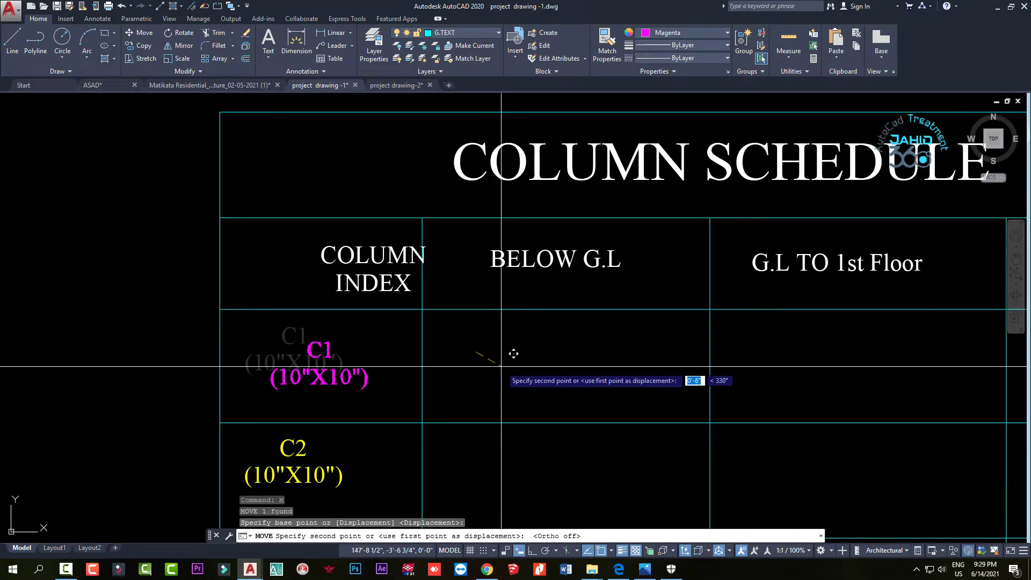
pyautogui.click(500, 364)
pyautogui.scroll(-3, 456, 363)
pyautogui.scroll(1, 422, 361)
pyautogui.click(398, 344)
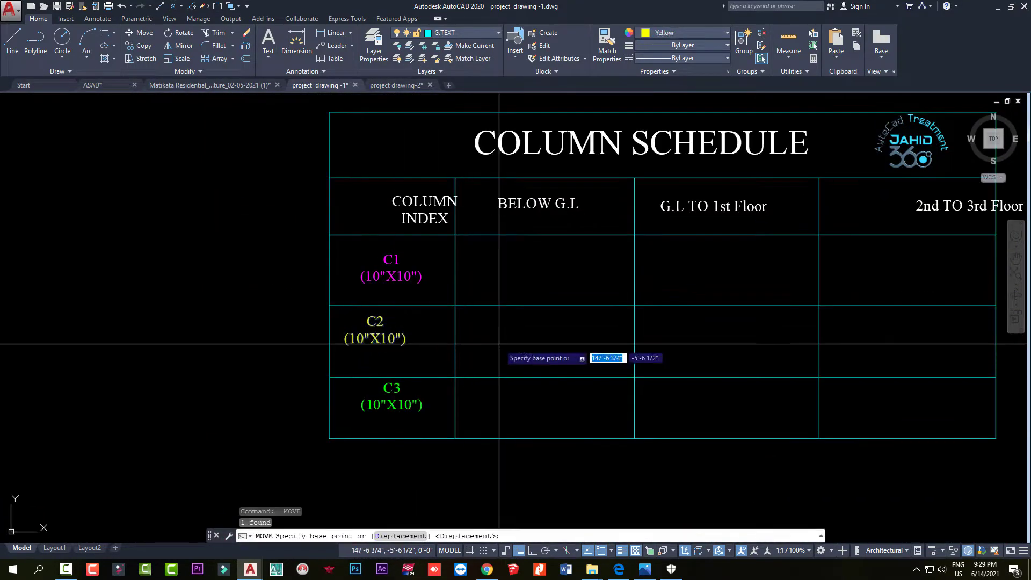
# Scale the BELOW G.L heading by 0.8
pyautogui.scroll(2, 537, 322)
pyautogui.click(569, 311)
pyautogui.write('c')
pyautogui.press('Return')
pyautogui.click(569, 311)
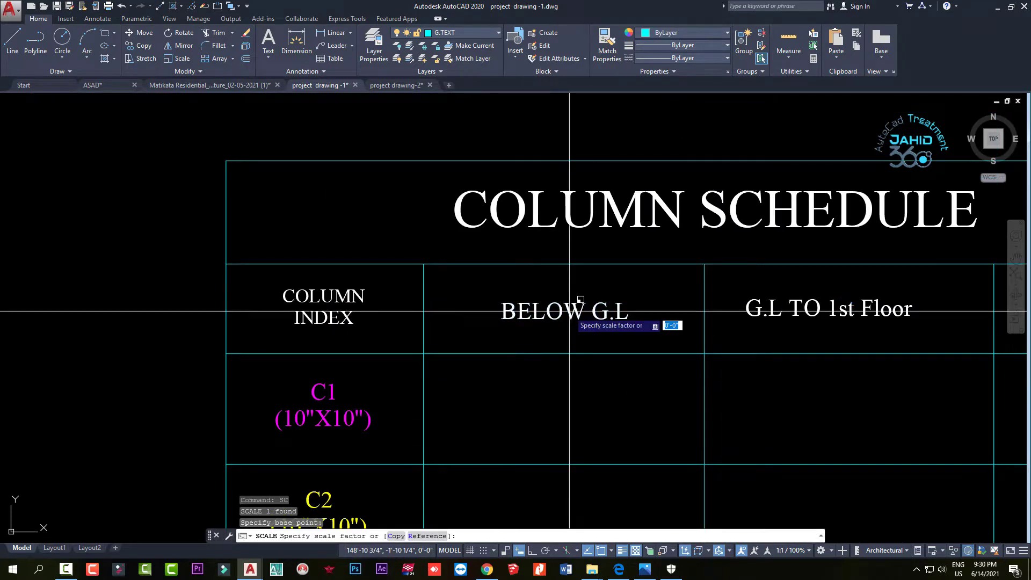
pyautogui.press('Return')
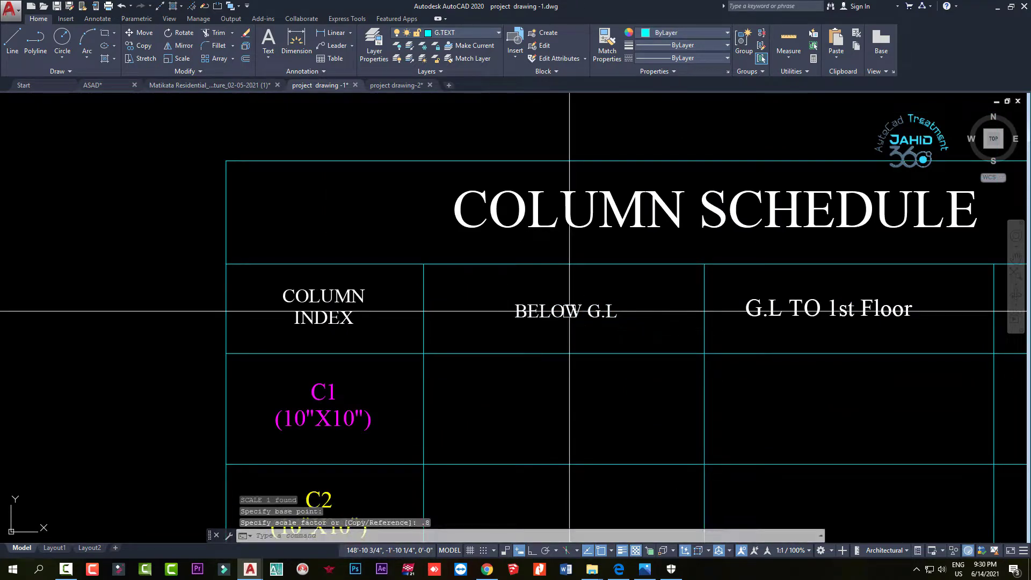
# Match the 2nd TO 3rd Floor heading's text properties to BELOW G.L
pyautogui.scroll(-4, 569, 311)
pyautogui.scroll(2, 565, 314)
pyautogui.scroll(4, 569, 311)
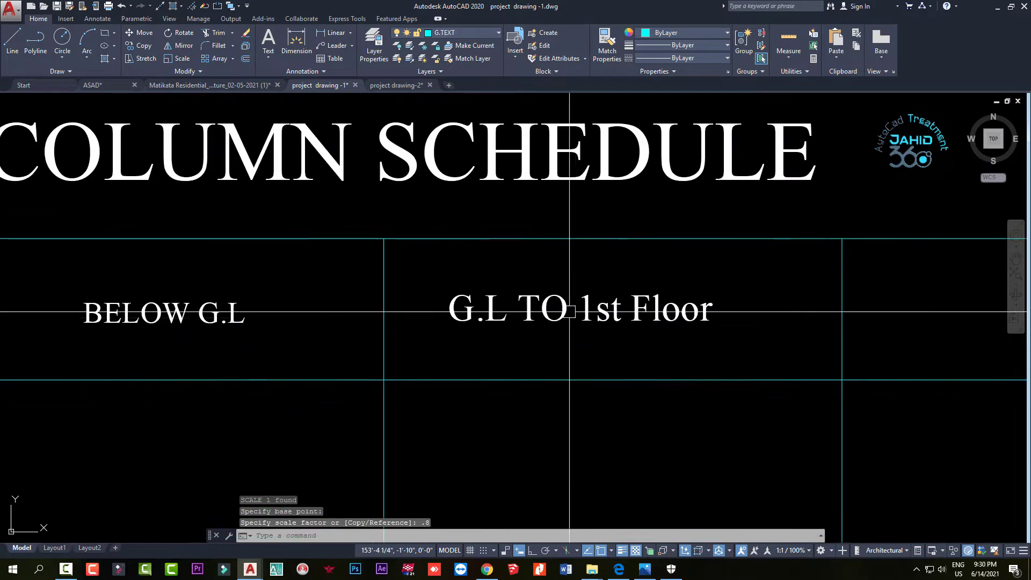
pyautogui.click(228, 317)
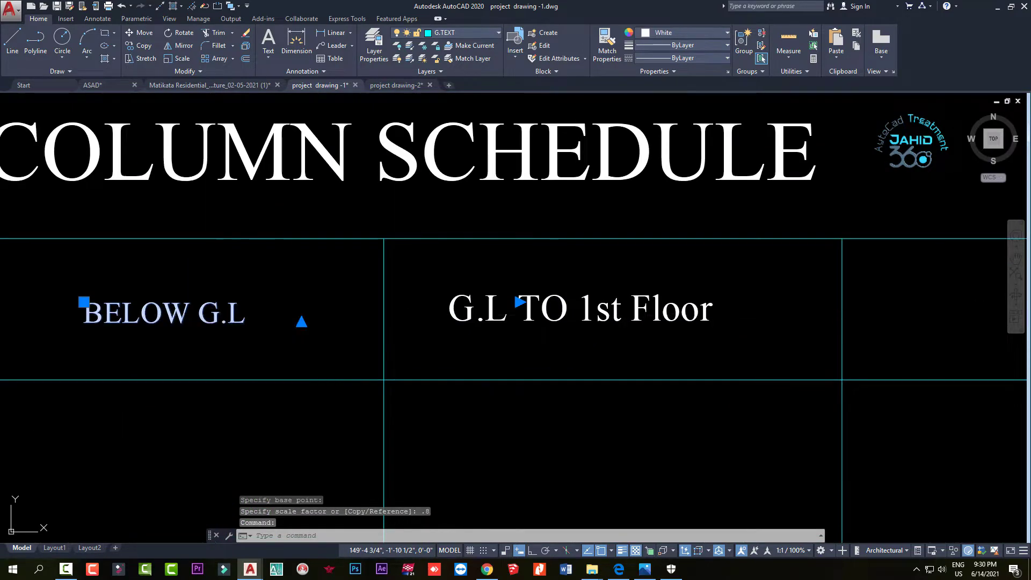
pyautogui.scroll(-4, 520, 302)
pyautogui.write('ma')
pyautogui.press('Return')
pyautogui.click(505, 328)
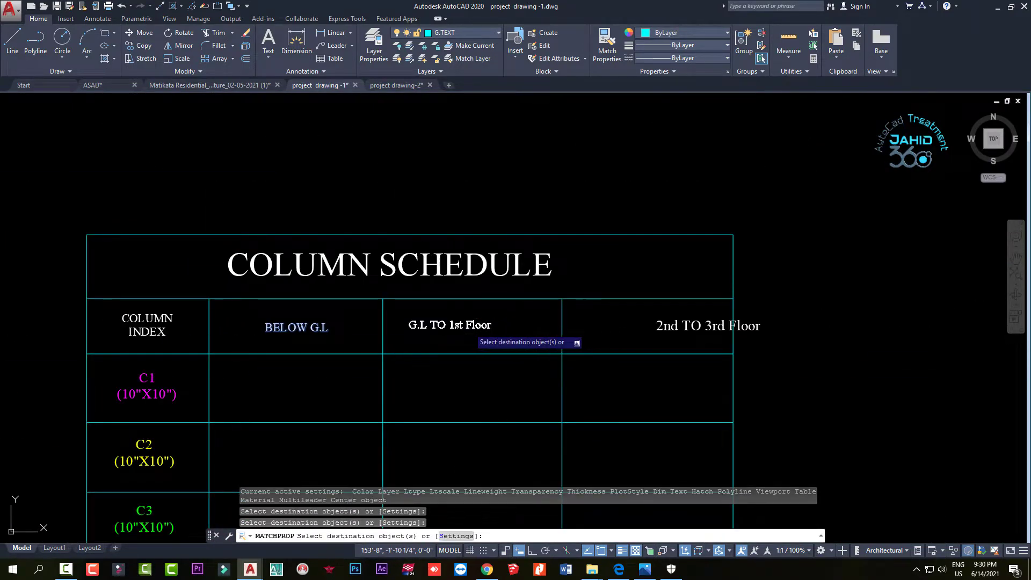
pyautogui.click(703, 325)
pyautogui.press('Escape')
pyautogui.click(704, 326)
# Move the 2nd TO 3rd Floor heading to centre it in its column
pyautogui.write('m')
pyautogui.press('Return')
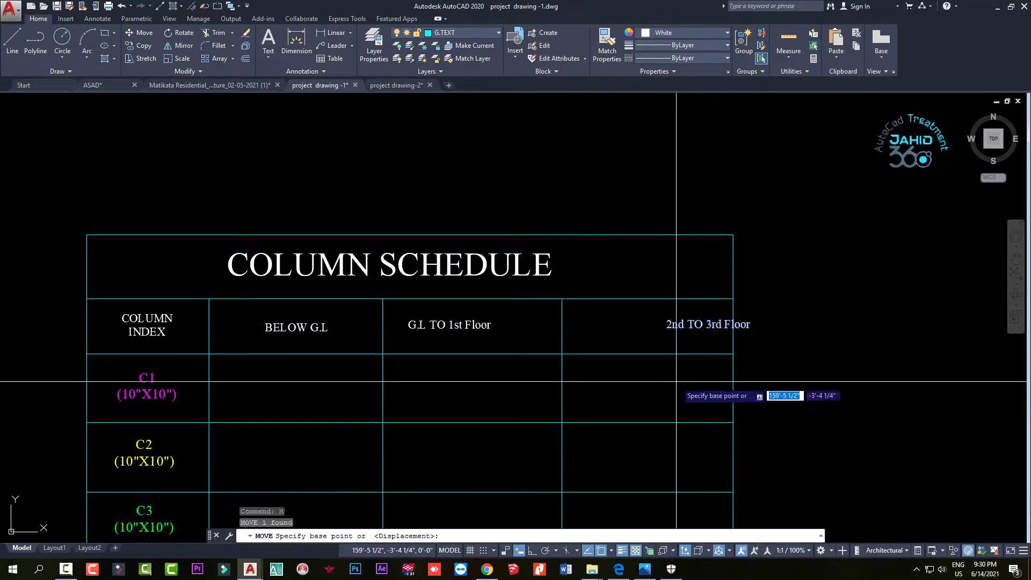
pyautogui.click(674, 378)
pyautogui.click(627, 386)
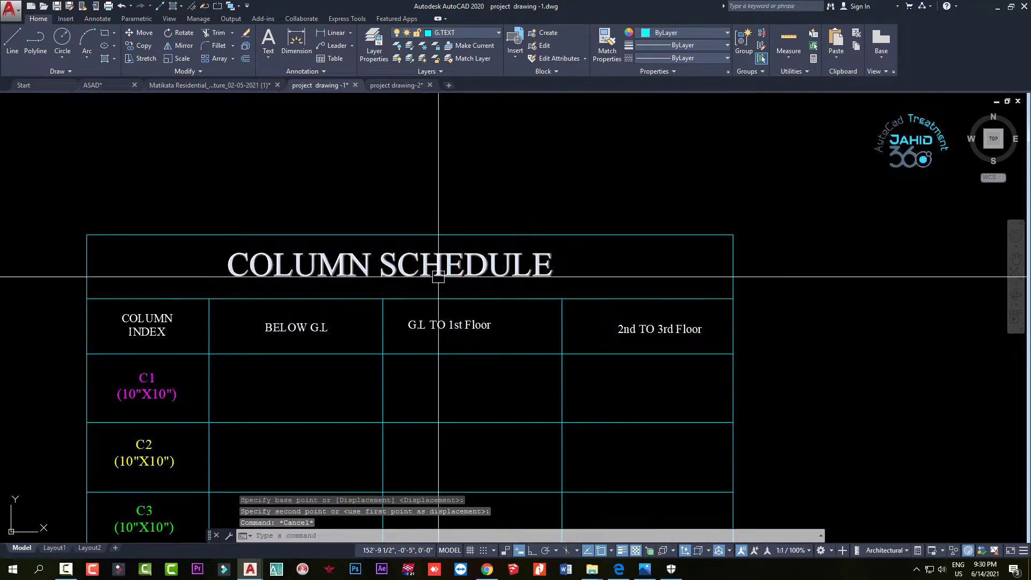
# Scale the COLUMN SCHEDULE title by 0.7
pyautogui.click(483, 266)
pyautogui.write('sc')
pyautogui.press('Return')
pyautogui.click(393, 261)
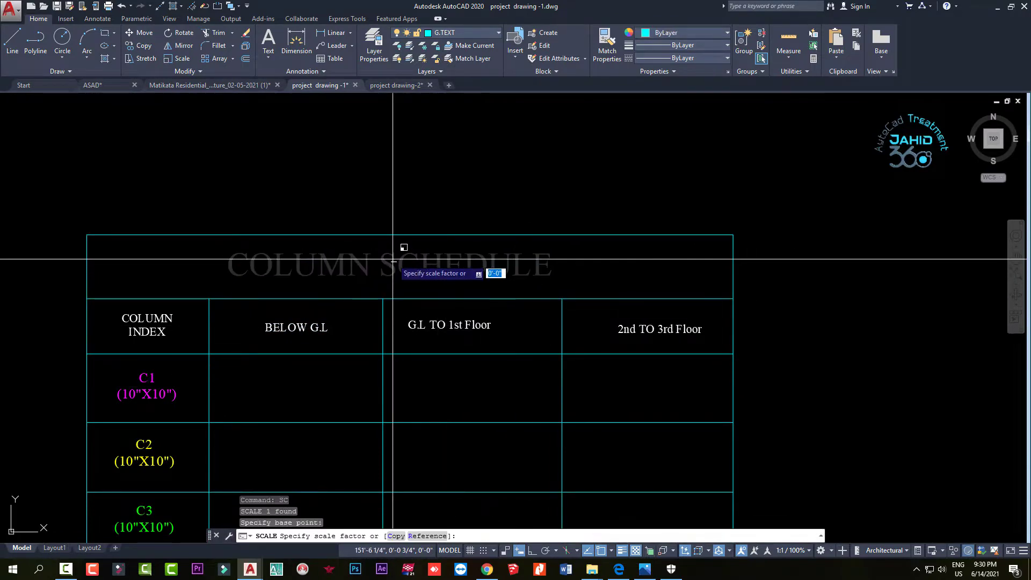
pyautogui.press('Return')
# Begin moving the shrunken COLUMN SCHEDULE title, picking its base point
pyautogui.click(398, 263)
pyautogui.write('m')
pyautogui.press('Return')
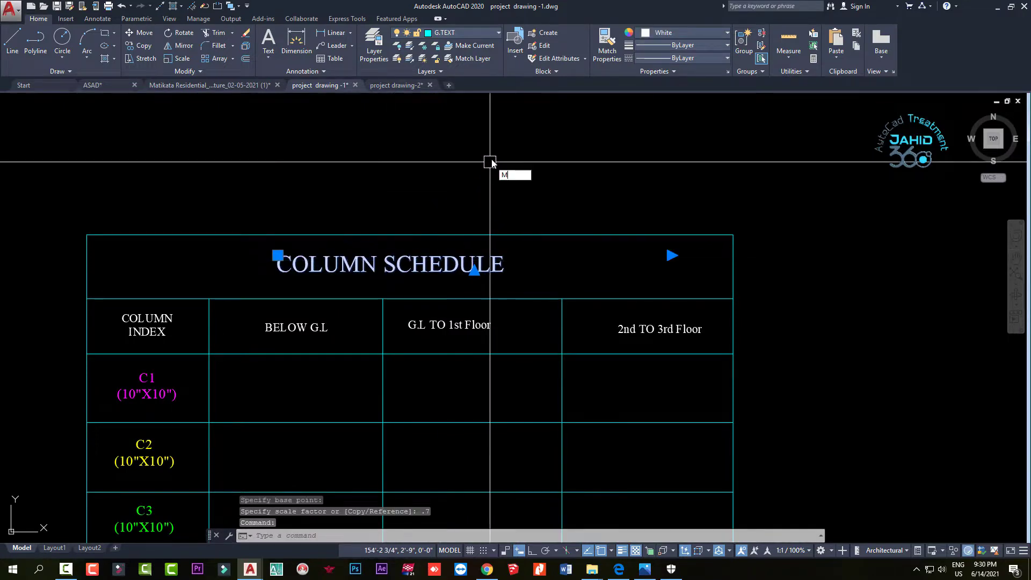
pyautogui.click(493, 158)
pyautogui.scroll(-3, 591, 268)
# Move a column detail into C1's BELOW G.L cell
pyautogui.scroll(3, 515, 335)
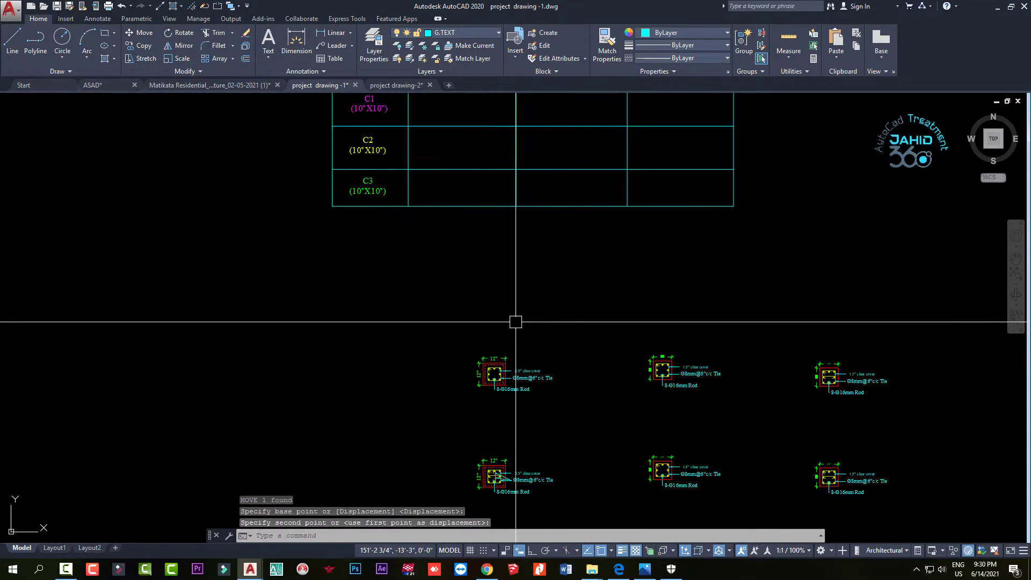
pyautogui.moveTo(472, 350); pyautogui.dragTo(534, 388)
pyautogui.write('m')
pyautogui.press('Return')
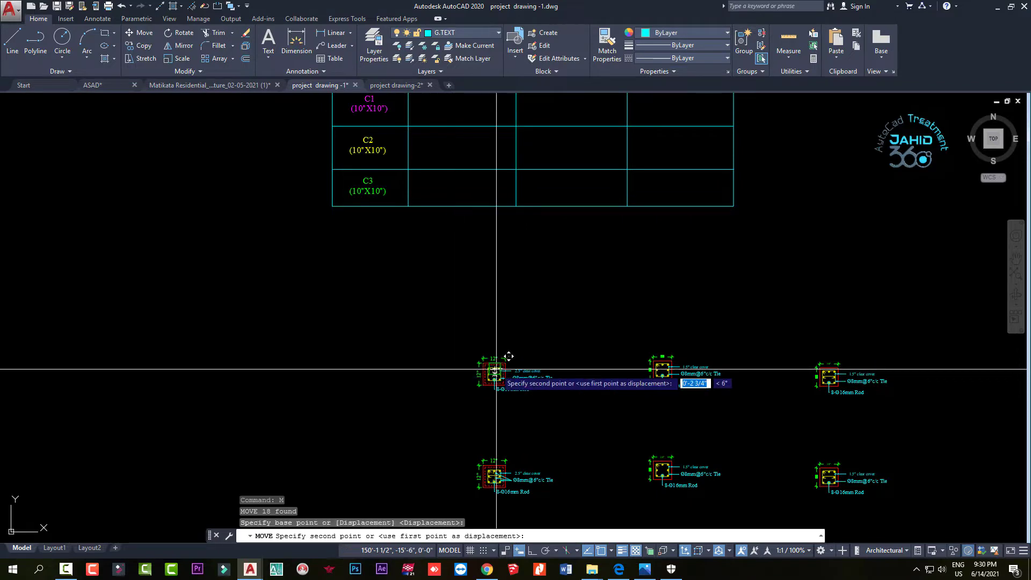
pyautogui.click(494, 374)
pyautogui.moveTo(456, 245); pyautogui.dragTo(500, 478, button='middle')
pyautogui.scroll(4, 503, 344)
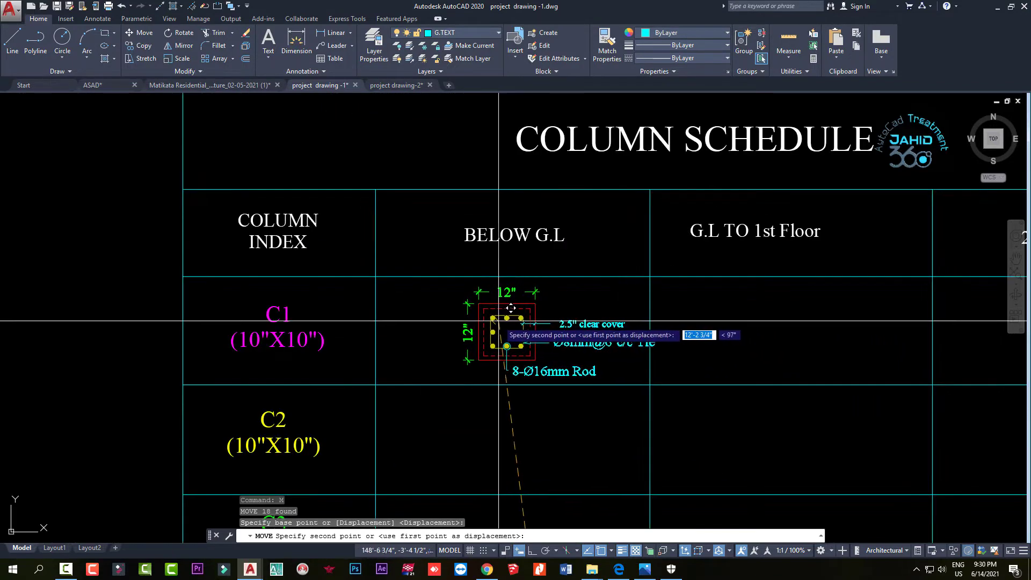
pyautogui.click(508, 307)
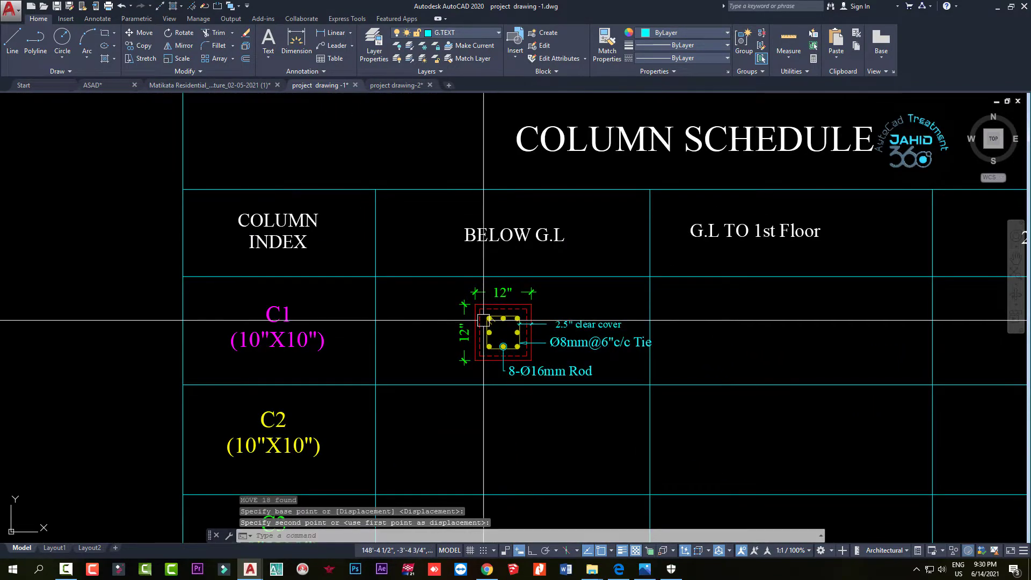
# Reposition that column detail more neatly within its cell
pyautogui.scroll(-4, 510, 323)
pyautogui.scroll(4, 516, 361)
pyautogui.moveTo(473, 302); pyautogui.dragTo(491, 342, button='middle')
pyautogui.press('space')
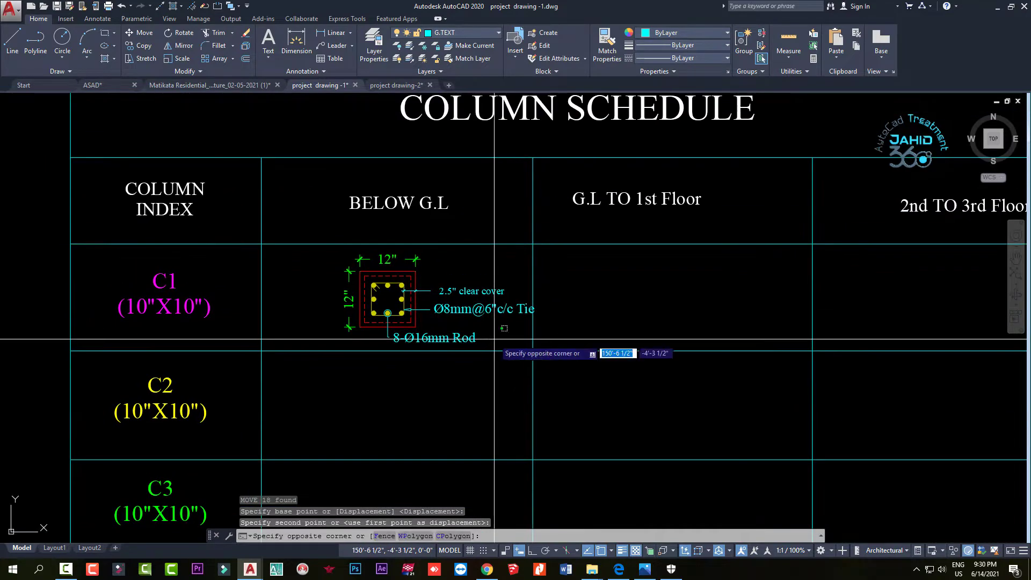
pyautogui.moveTo(488, 340); pyautogui.dragTo(340, 271)
pyautogui.press('Return')
pyautogui.click(604, 278)
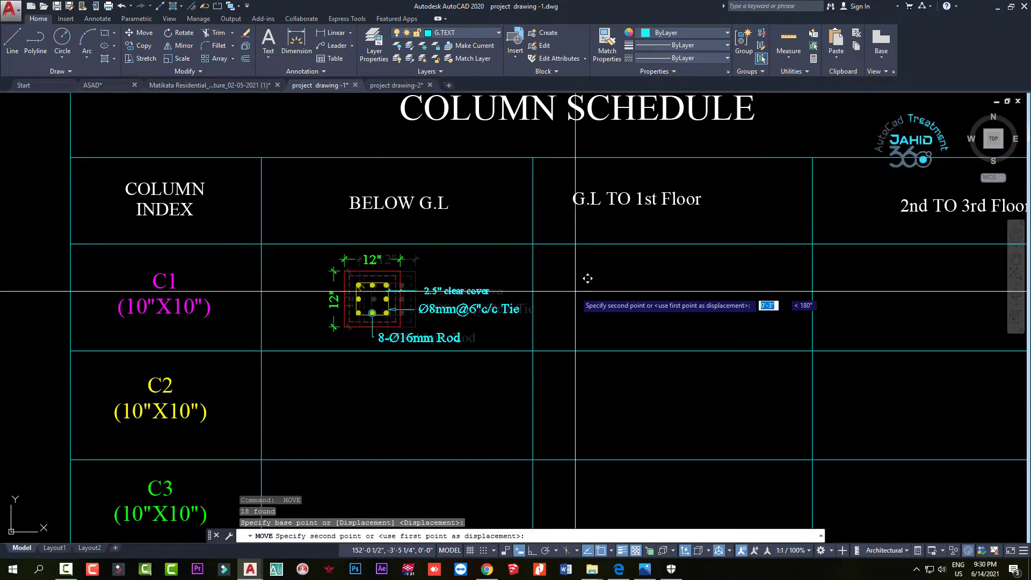
pyautogui.click(516, 300)
# Move another column detail into C1's G.L TO 1st Floor cell
pyautogui.scroll(-6, 525, 339)
pyautogui.moveTo(616, 444); pyautogui.dragTo(537, 392)
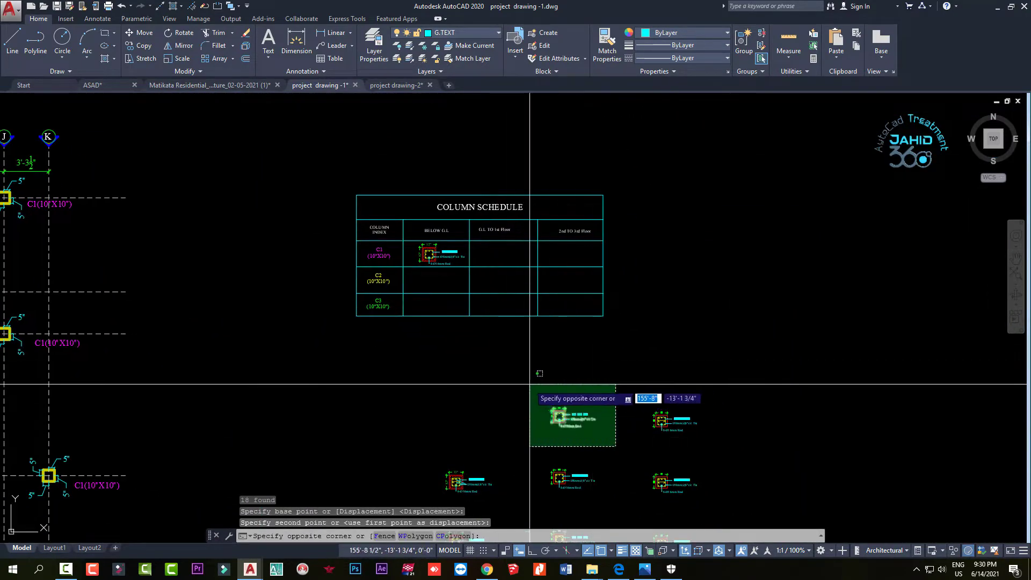
pyautogui.press('space')
pyautogui.scroll(5, 537, 392)
pyautogui.click(562, 422)
pyautogui.scroll(-5, 562, 421)
pyautogui.scroll(5, 525, 319)
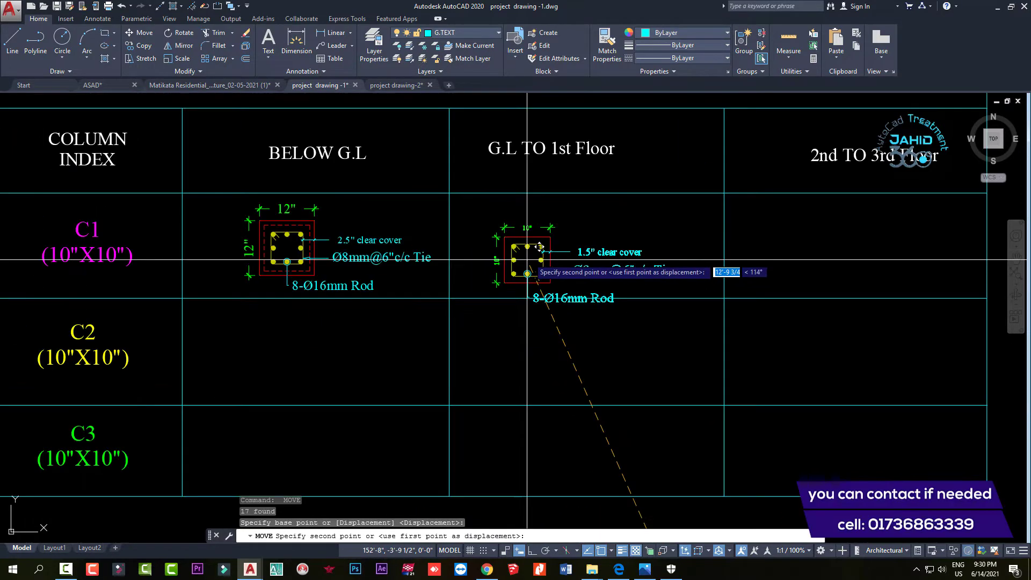
pyautogui.scroll(-3, 553, 265)
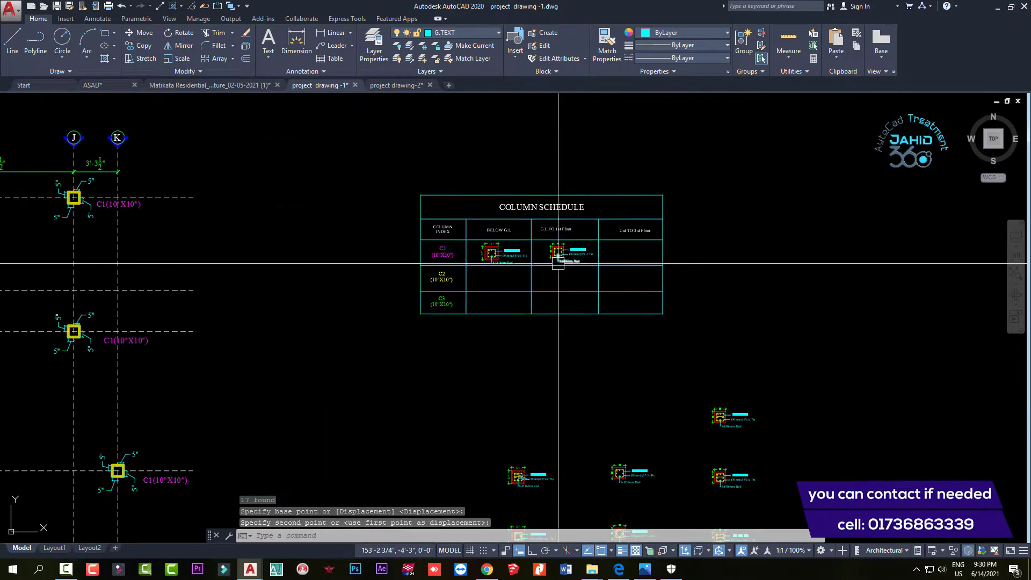
pyautogui.click(626, 402)
# Move the next column detail into C1's 2nd TO 3rd Floor cell
pyautogui.scroll(5, 626, 403)
pyautogui.click(709, 437)
pyautogui.click(470, 360)
pyautogui.write('m')
pyautogui.press('space')
pyautogui.scroll(3, 541, 414)
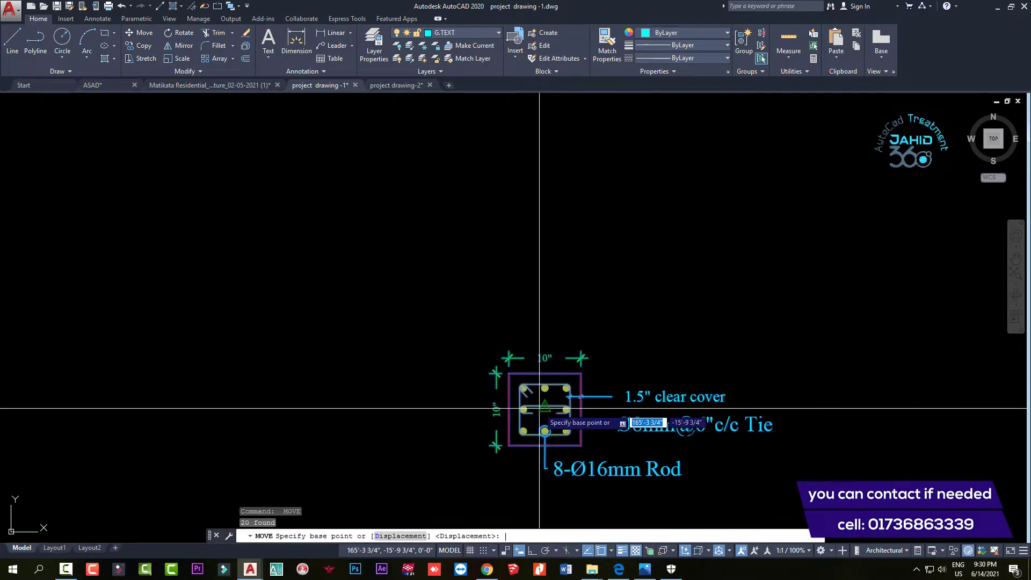
pyautogui.click(541, 414)
pyautogui.scroll(-3, 553, 369)
pyautogui.scroll(-3, 553, 368)
pyautogui.scroll(-2, 559, 341)
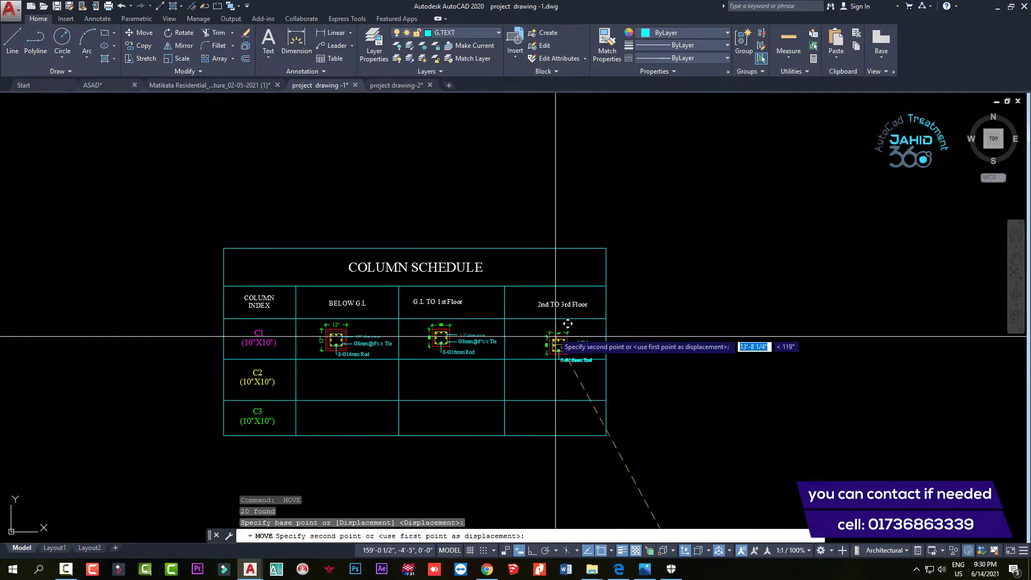
pyautogui.scroll(5, 545, 334)
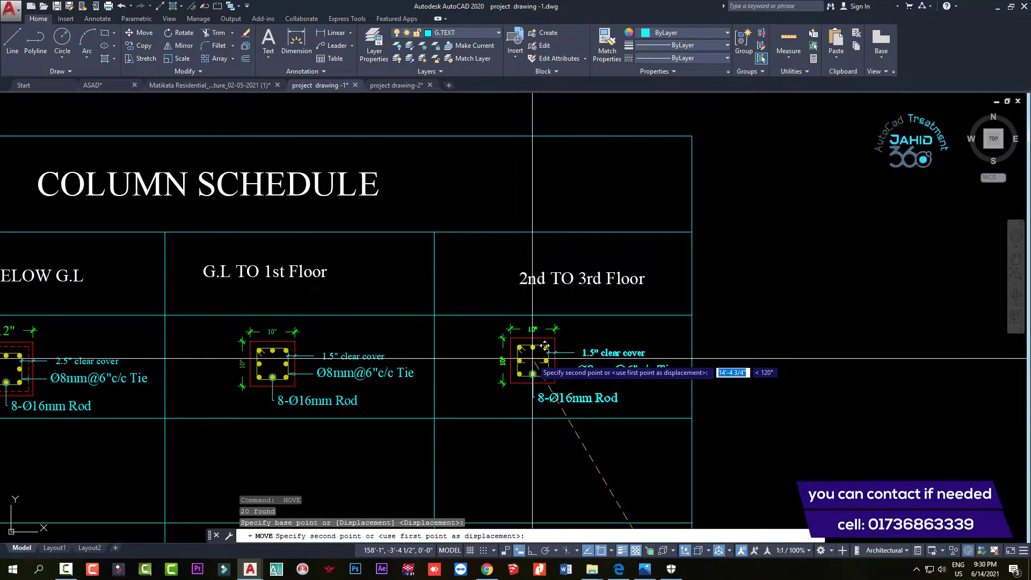
pyautogui.click(532, 359)
# Select another column detail group and start moving it toward the table
pyautogui.scroll(-5, 609, 343)
pyautogui.scroll(-2, 552, 288)
pyautogui.scroll(4, 561, 366)
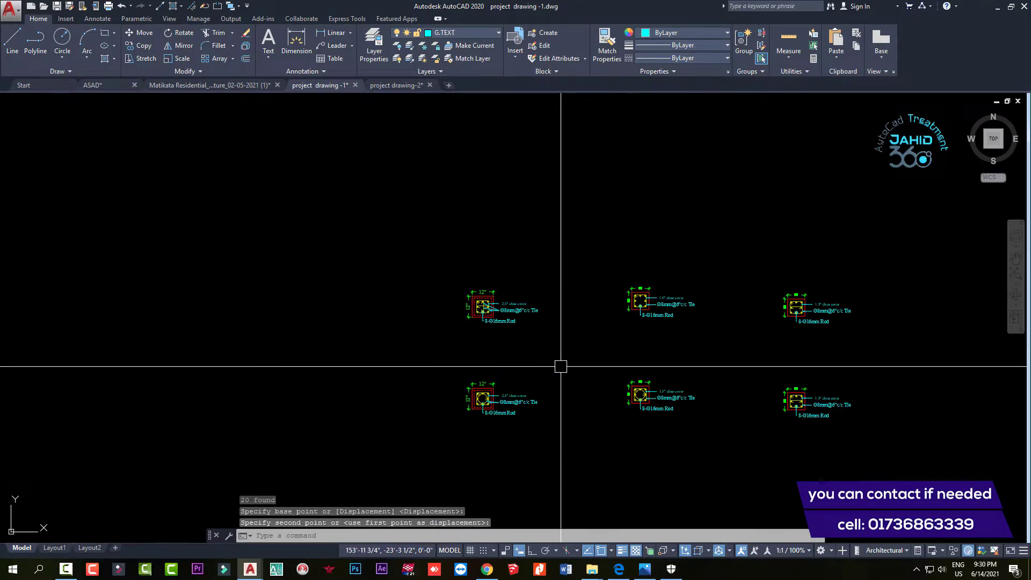
pyautogui.click(563, 326)
pyautogui.click(409, 242)
pyautogui.scroll(4, 486, 307)
pyautogui.press('m')
pyautogui.press('space')
# Drop the moving column detail into its empty schedule cell
pyautogui.click(496, 306)
pyautogui.scroll(-4, 581, 433)
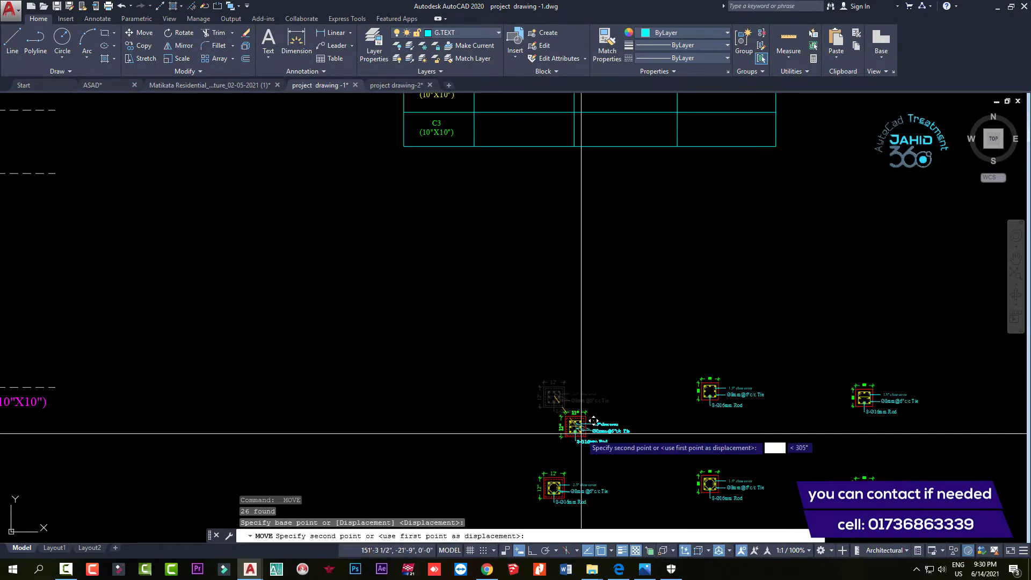
pyautogui.scroll(-3, 593, 420)
pyautogui.scroll(4, 596, 403)
pyautogui.scroll(3, 559, 384)
pyautogui.click(445, 386)
# Move another column detail into C3's 2nd TO 3rd Floor cell
pyautogui.press('m')
pyautogui.press('space')
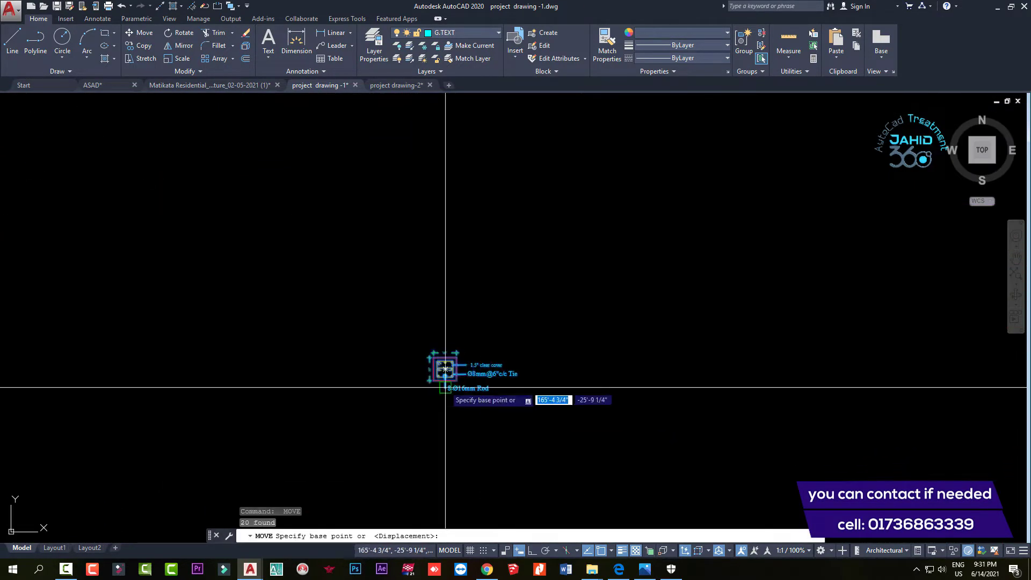
pyautogui.click(445, 369)
pyautogui.scroll(3, 530, 410)
pyautogui.scroll(3, 419, 219)
pyautogui.moveTo(419, 219)
pyautogui.mouseDown(button='middle')
pyautogui.moveTo(428, 267)
pyautogui.moveTo(412, 338)
pyautogui.mouseUp(button='middle')
pyautogui.click(408, 322)
# Zoom through the schedule to confirm all nine cells hold column details
pyautogui.scroll(-5, 594, 403)
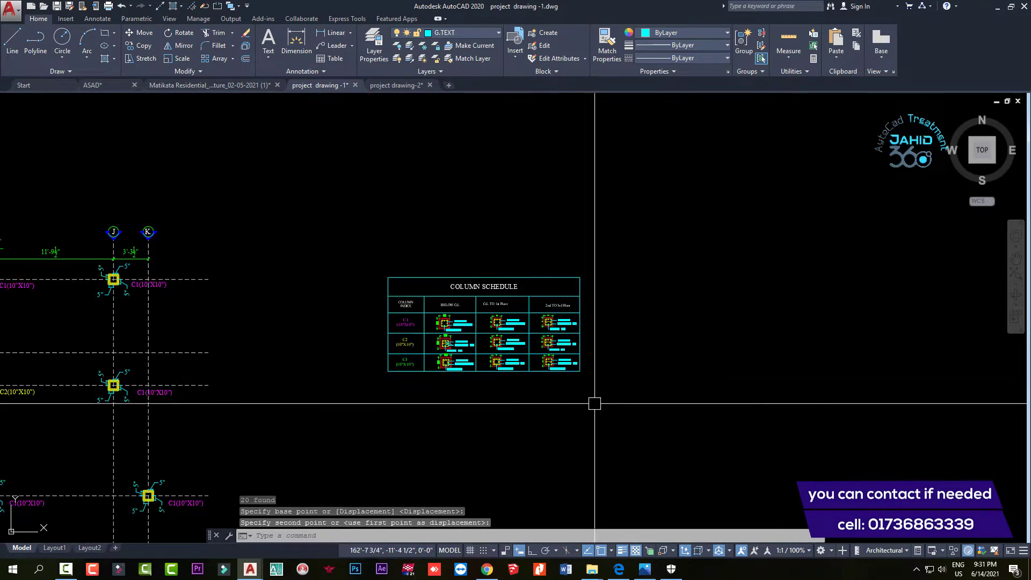
pyautogui.scroll(2, 594, 403)
pyautogui.scroll(2, 580, 396)
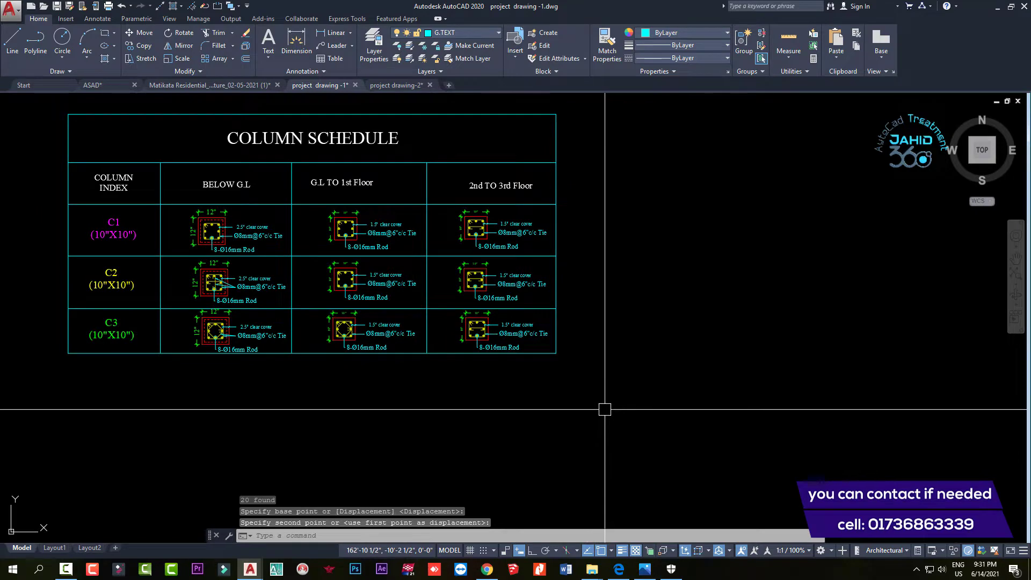
pyautogui.scroll(-4, 609, 411)
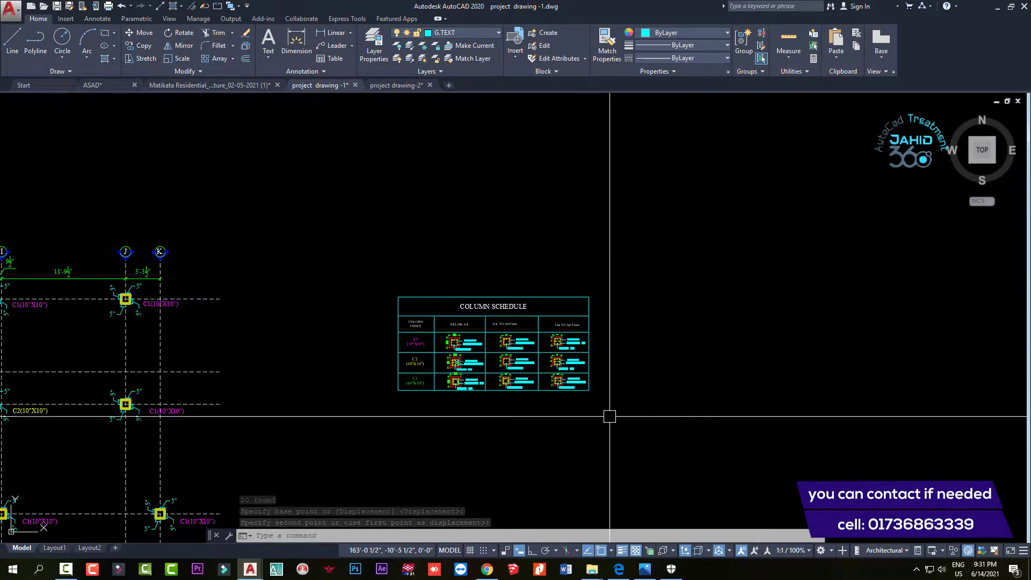
pyautogui.scroll(4, 494, 410)
pyautogui.scroll(4, 450, 344)
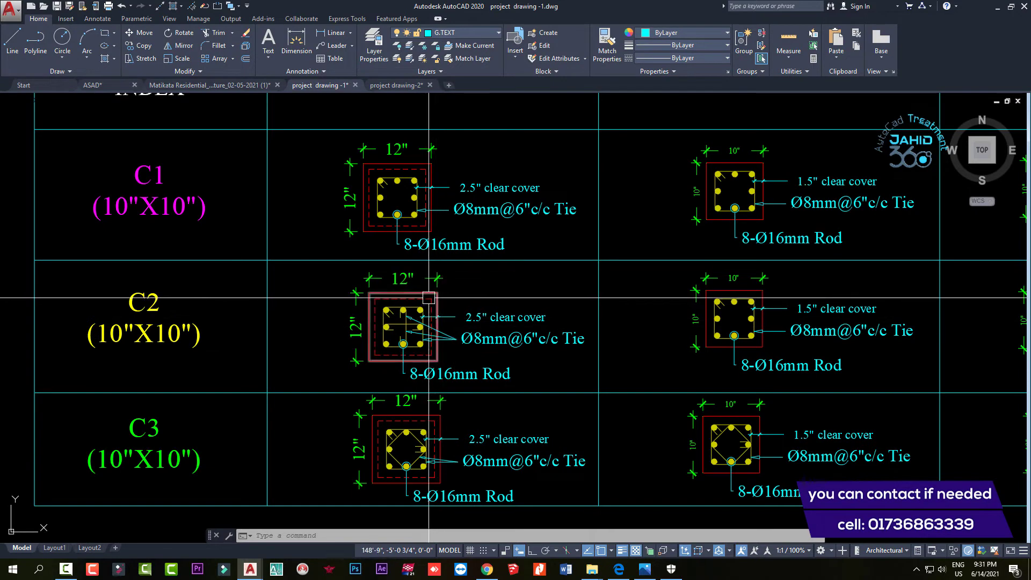
pyautogui.scroll(-4, 429, 298)
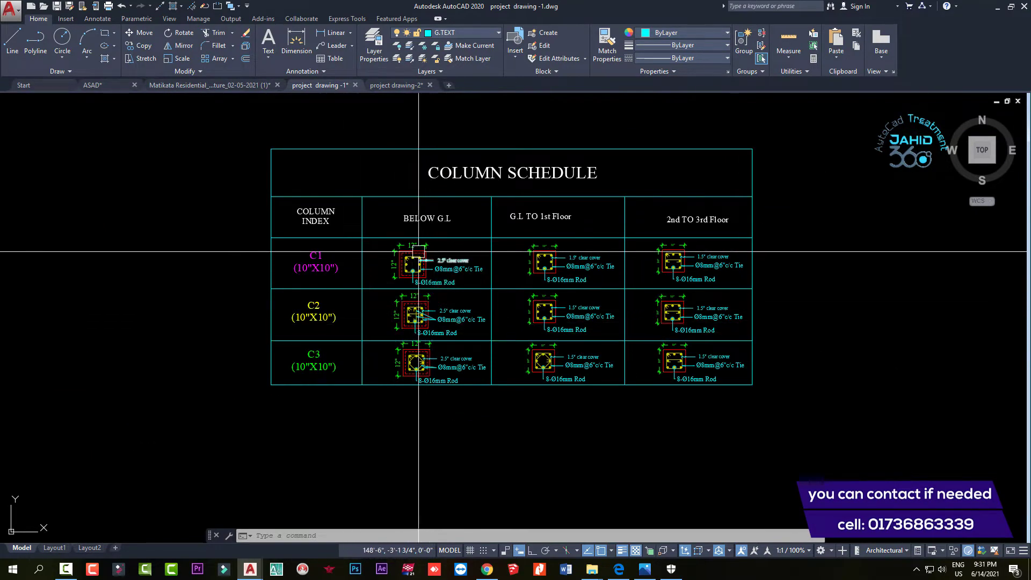
pyautogui.scroll(-4, 330, 338)
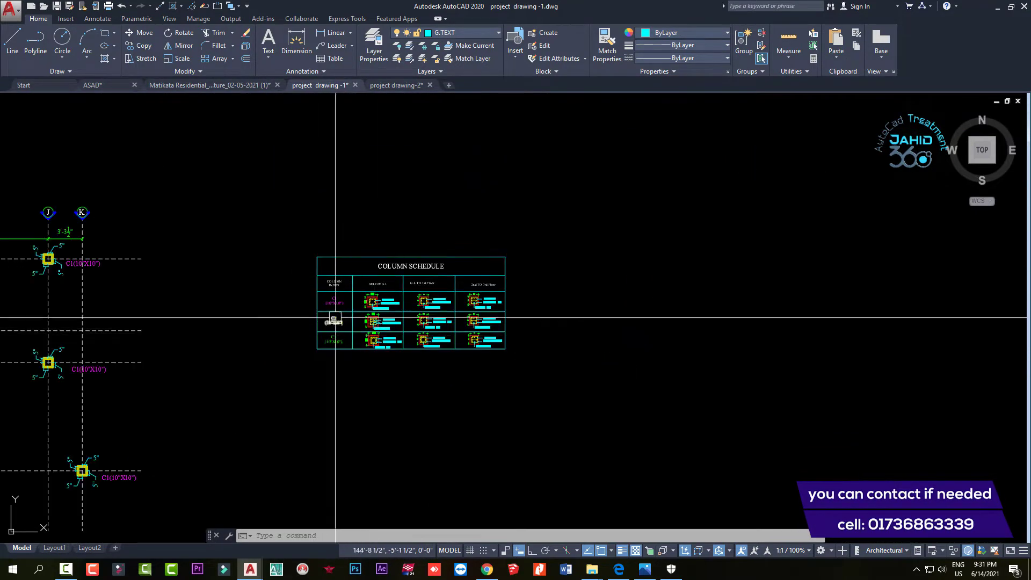
pyautogui.scroll(4, 331, 298)
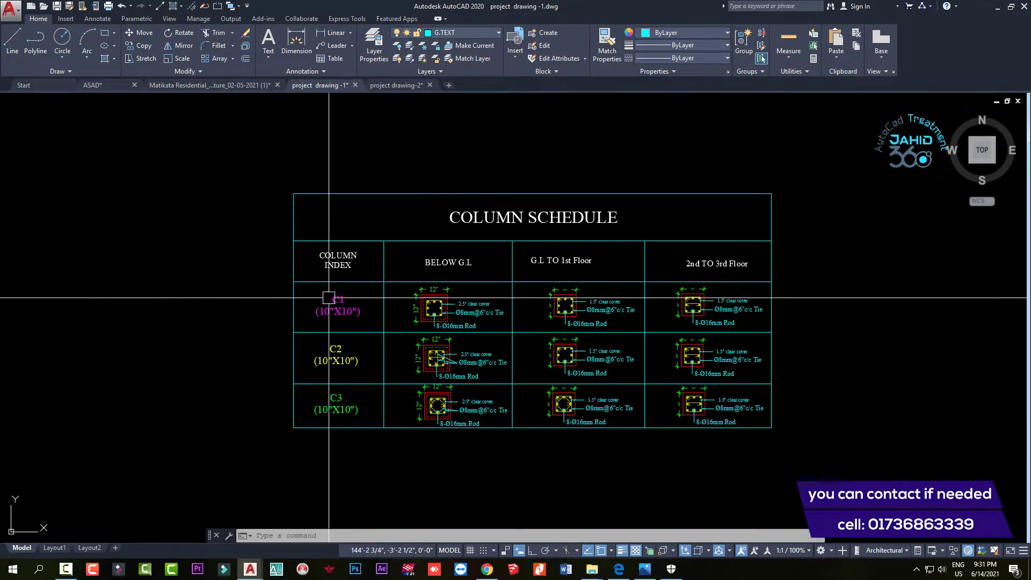
pyautogui.scroll(-4, 340, 280)
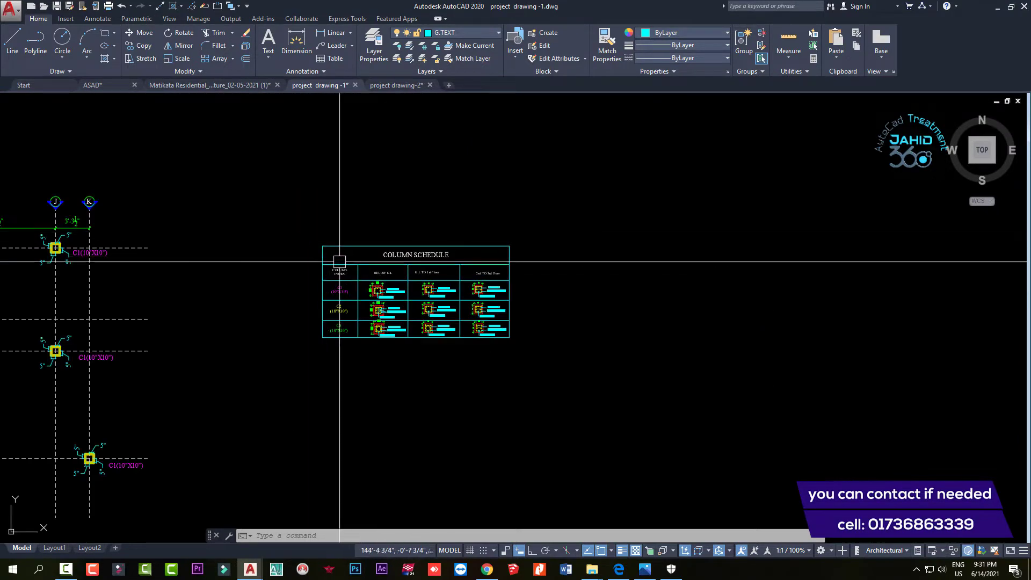
pyautogui.scroll(4, 348, 273)
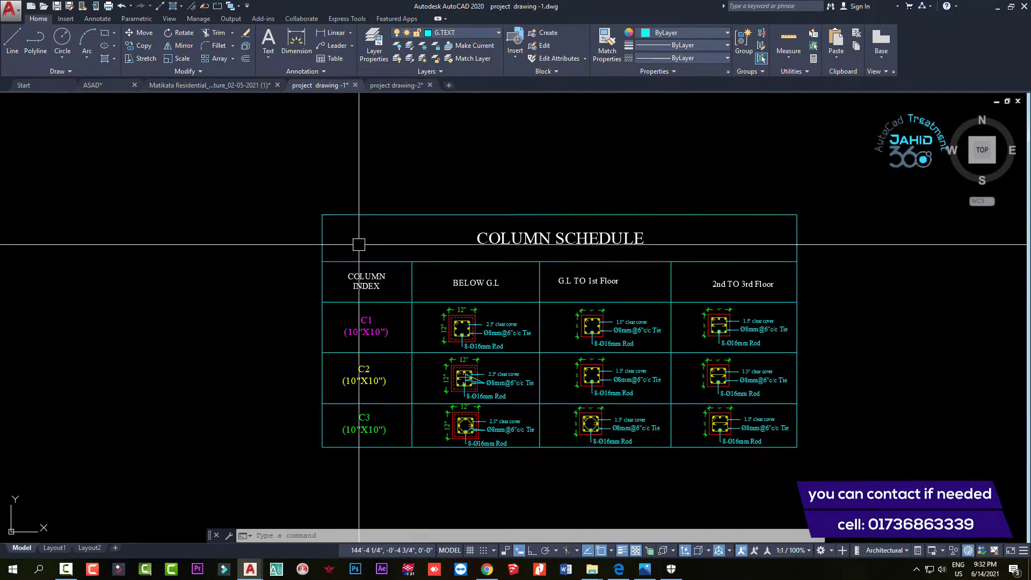
pyautogui.scroll(-4, 357, 240)
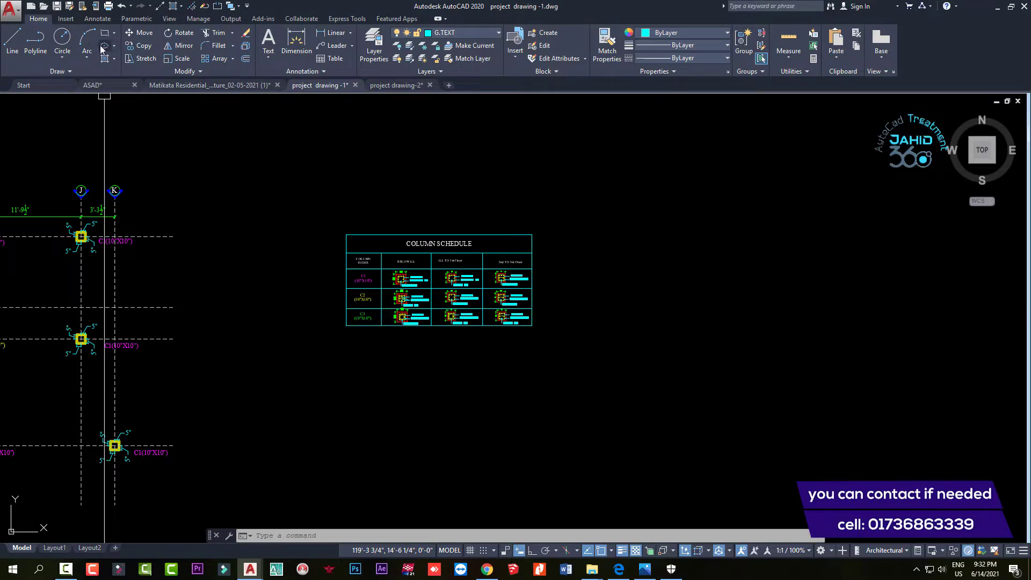
pyautogui.click(109, 7)
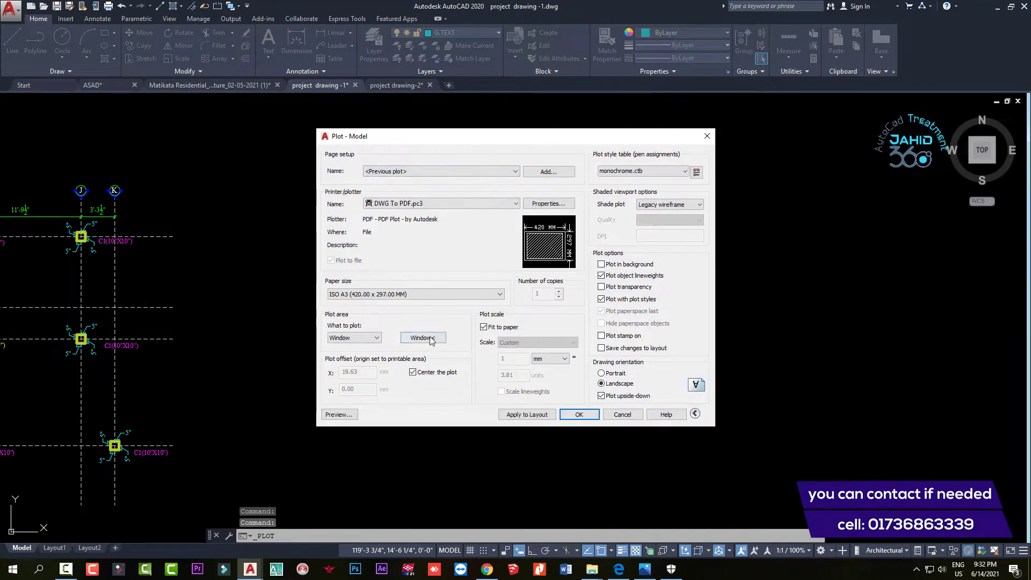
# Preview a window plot of the table fitted to A3 with DWG To PDF
pyautogui.click(429, 339)
pyautogui.click(344, 234)
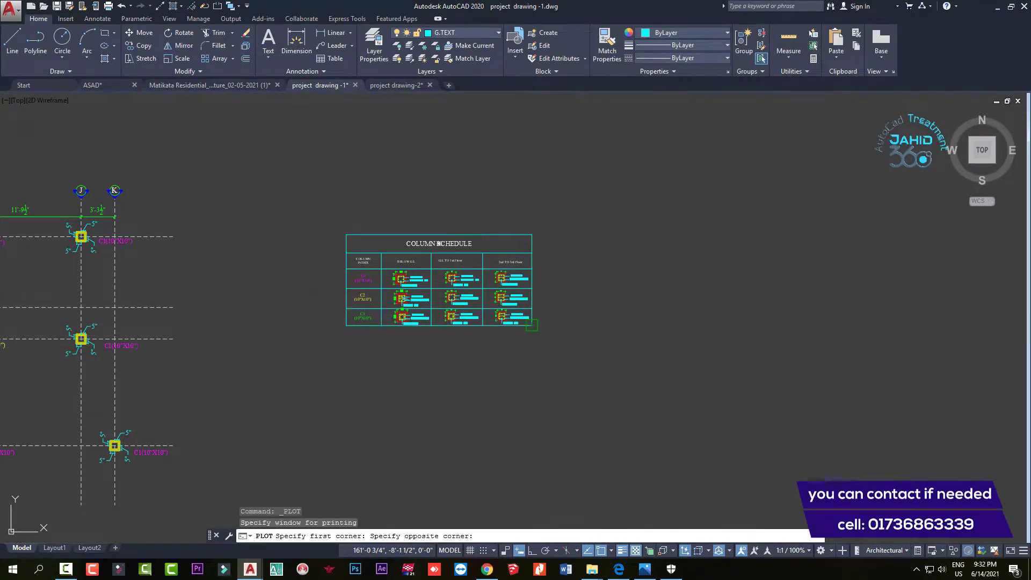
pyautogui.click(532, 324)
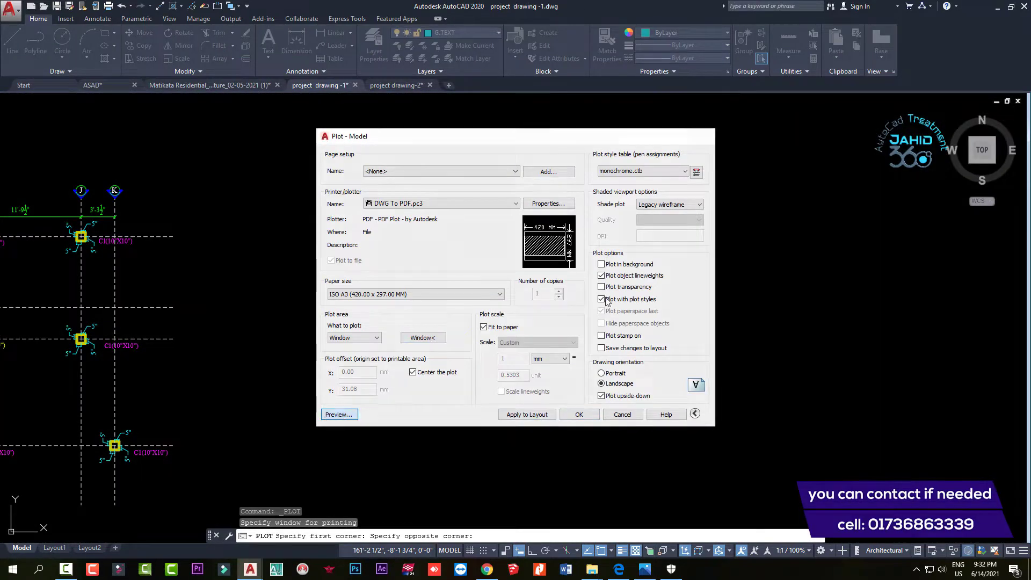
pyautogui.click(339, 414)
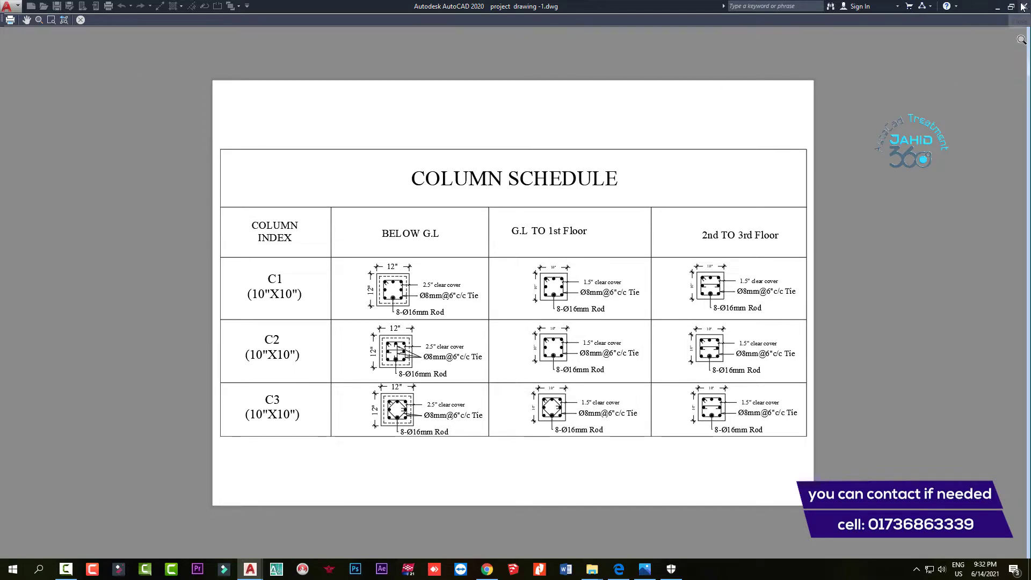
pyautogui.press('Escape')
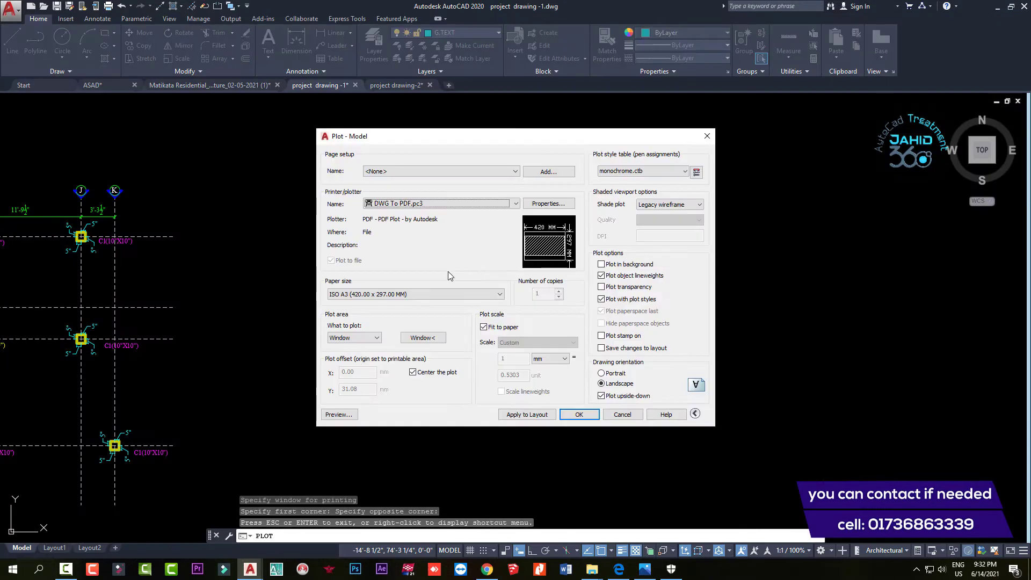
pyautogui.press('F1')
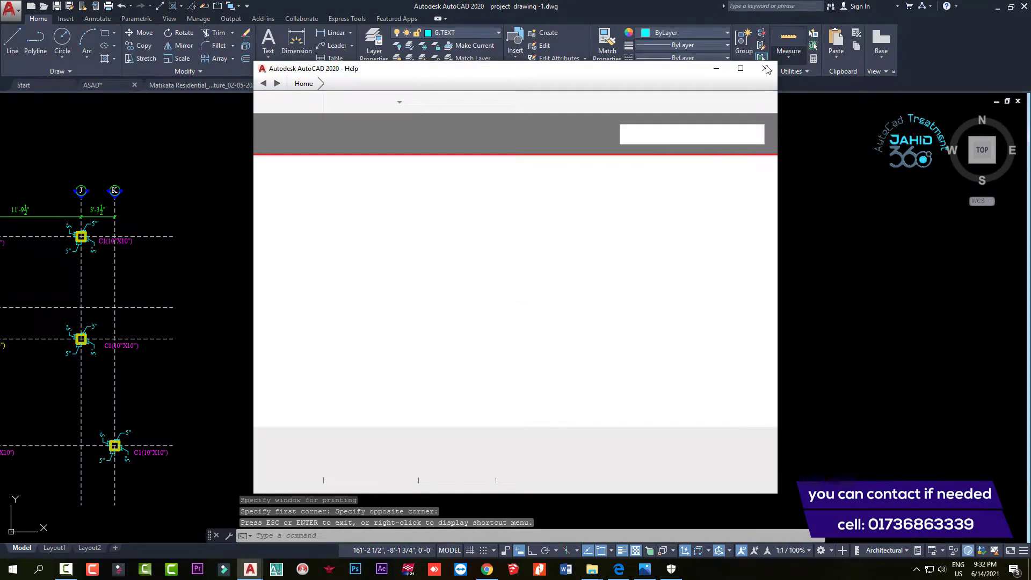
# Close the Help window and cancel the pending plot command
pyautogui.click(766, 68)
pyautogui.press('Escape')
pyautogui.scroll(5, 366, 285)
pyautogui.scroll(3, 366, 284)
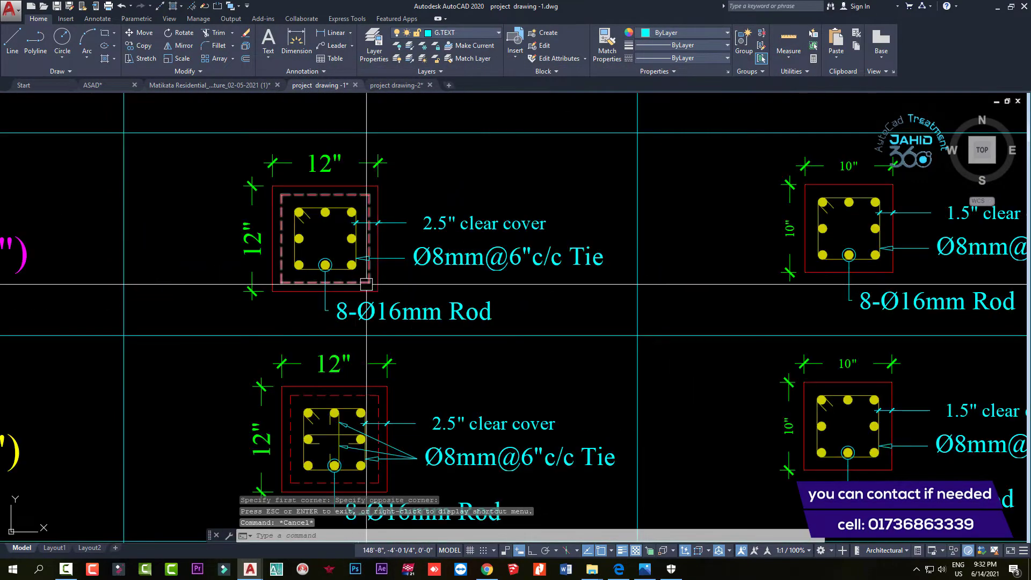
pyautogui.scroll(-1, 366, 284)
pyautogui.scroll(4, 299, 281)
# Erase the 8-Ø16mm Rod leader, then undo so it stays intact
pyautogui.click(408, 322)
pyautogui.click(332, 300)
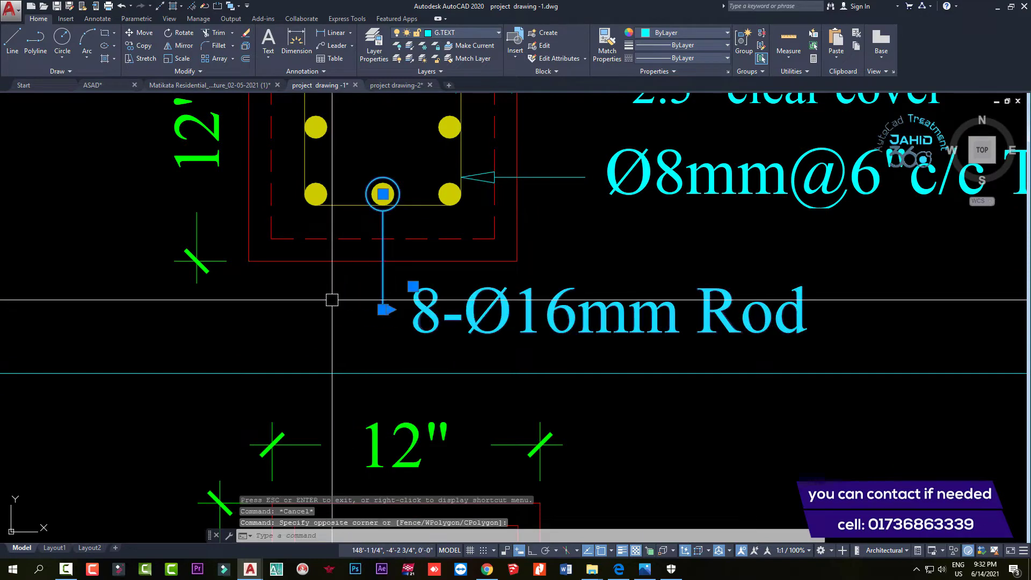
pyautogui.scroll(-4, 332, 300)
pyautogui.press('Delete')
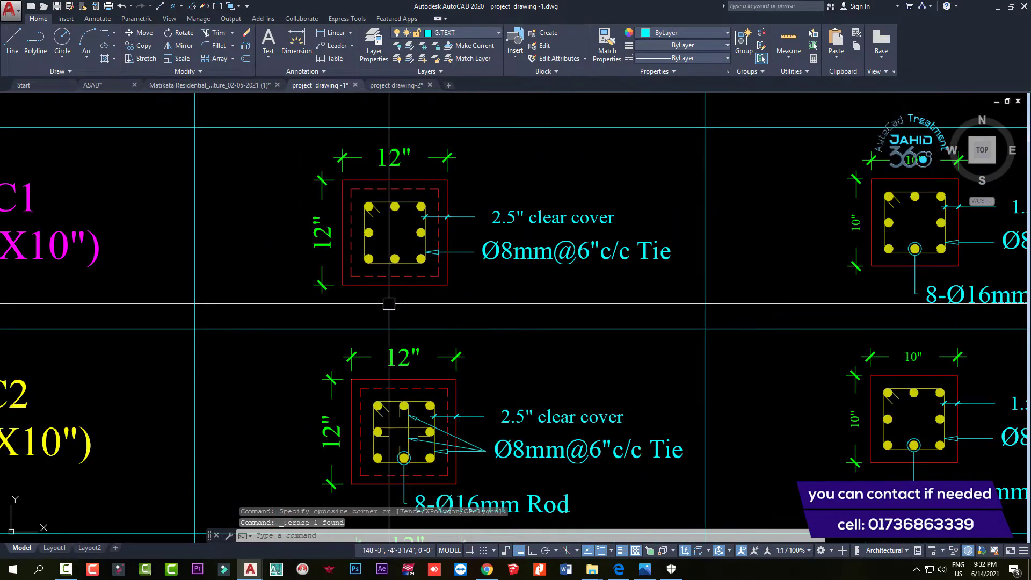
pyautogui.hotkey('ctrl', 'z')
pyautogui.scroll(2, 421, 292)
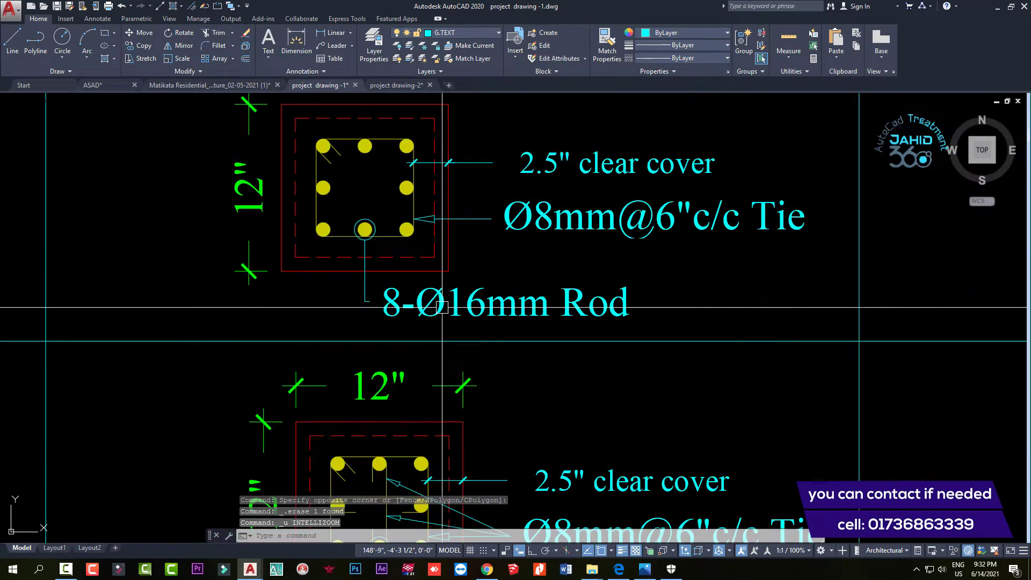
pyautogui.scroll(-2, 423, 290)
pyautogui.scroll(-1, 457, 288)
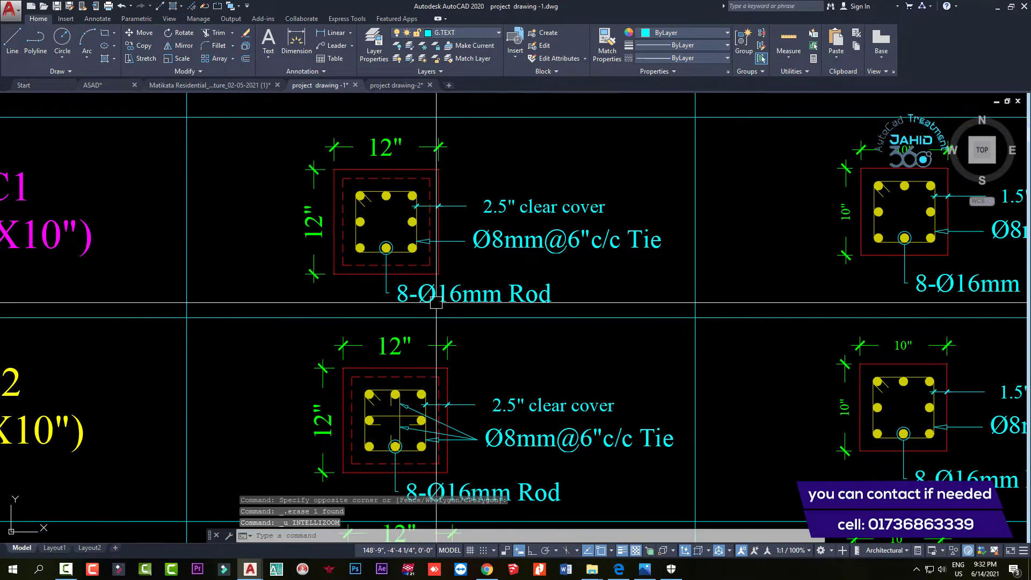
pyautogui.scroll(-3, 527, 288)
pyautogui.scroll(2, 525, 288)
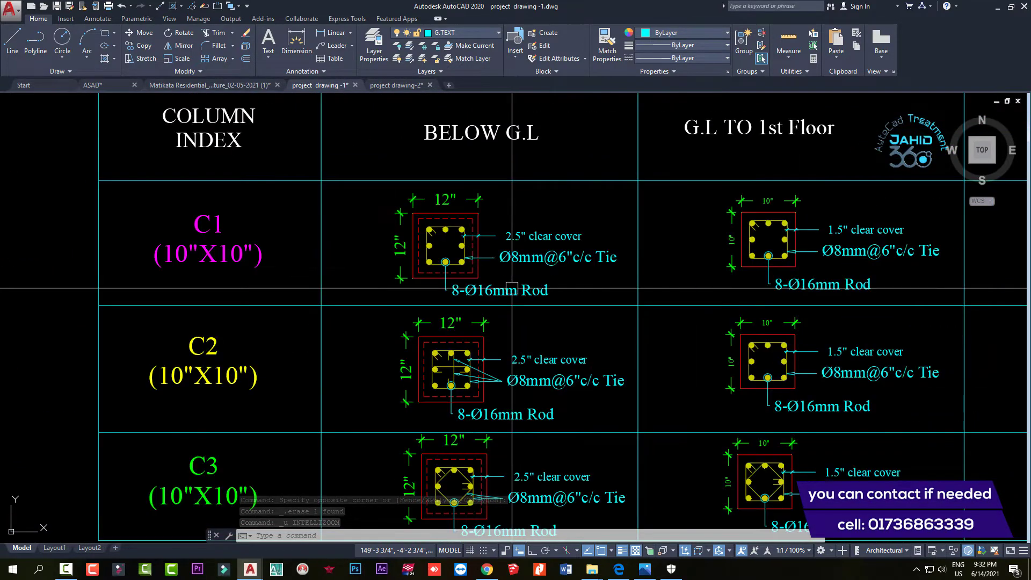
# Switch to the Matikata Residential drawing and inspect a column section's rebar outline
pyautogui.click(210, 85)
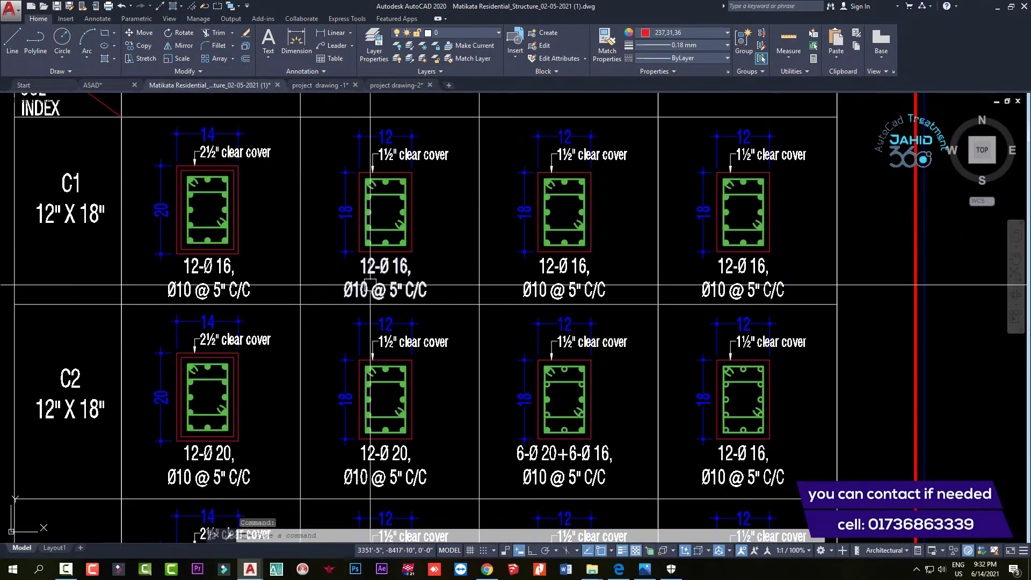
pyautogui.scroll(3, 533, 320)
pyautogui.scroll(2, 390, 274)
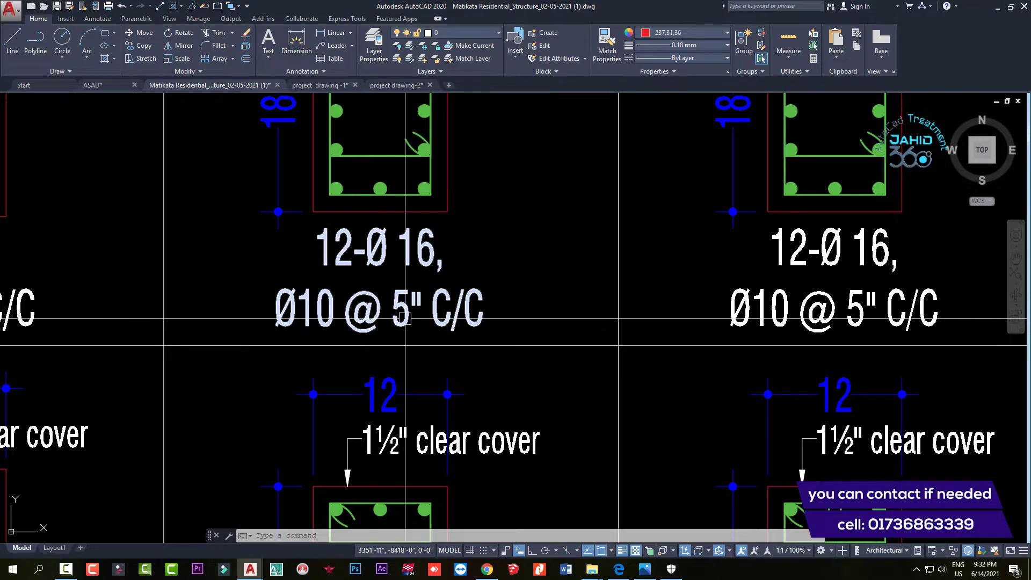
pyautogui.scroll(-3, 405, 319)
pyautogui.scroll(3, 377, 360)
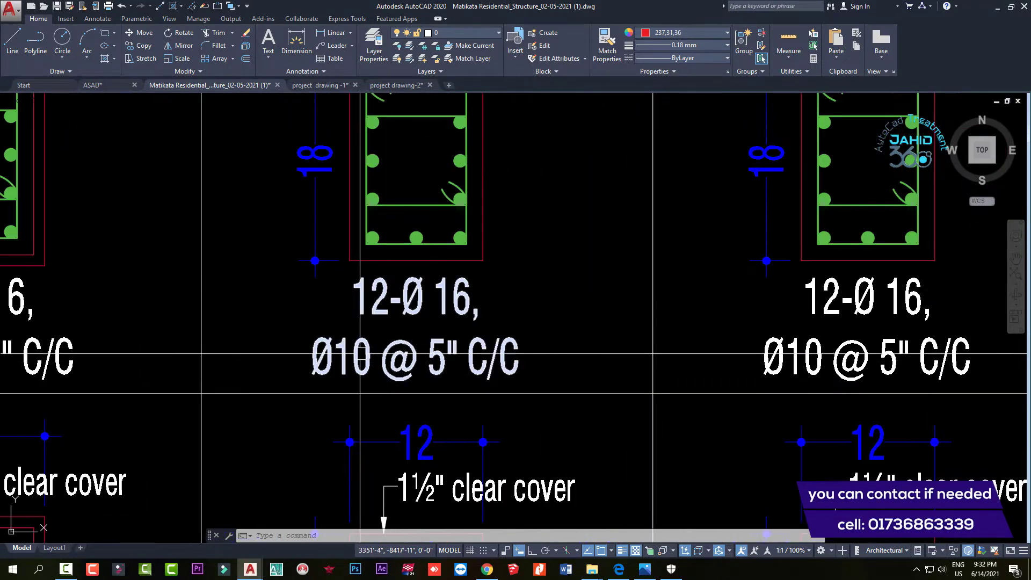
pyautogui.scroll(-1, 360, 353)
pyautogui.scroll(3, 403, 242)
pyautogui.click(403, 237)
pyautogui.scroll(-2, 399, 237)
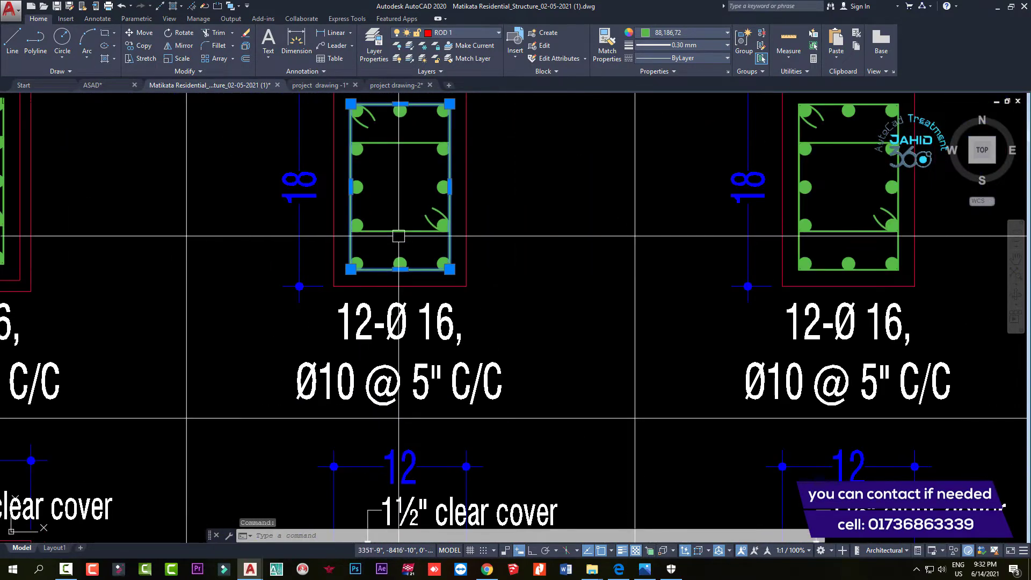
pyautogui.scroll(2, 367, 375)
pyautogui.press('Escape')
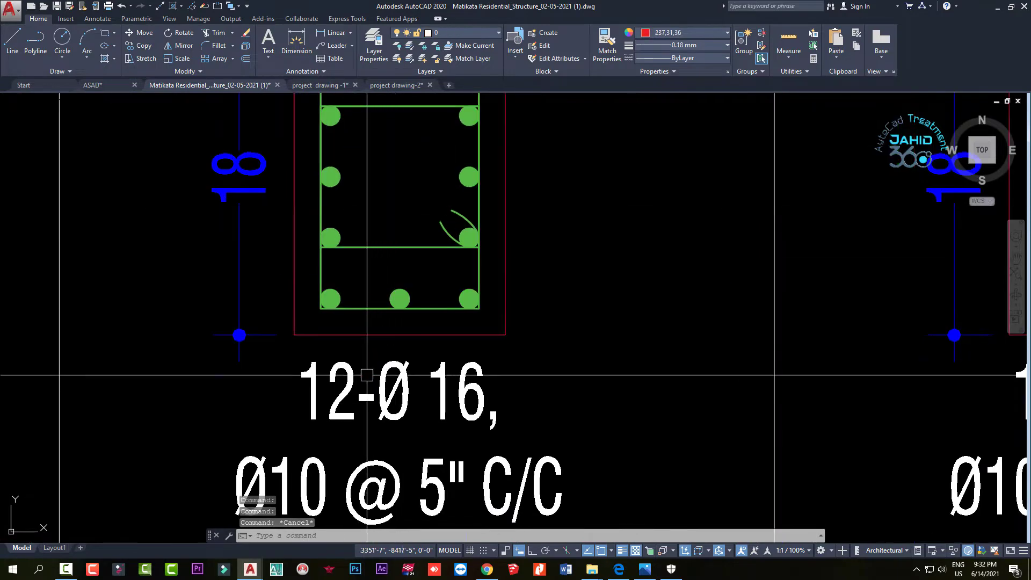
# Pan across the column sections and inspect the inner tie rectangle
pyautogui.moveTo(367, 375); pyautogui.dragTo(356, 343, button='middle')
pyautogui.scroll(-2, 370, 357)
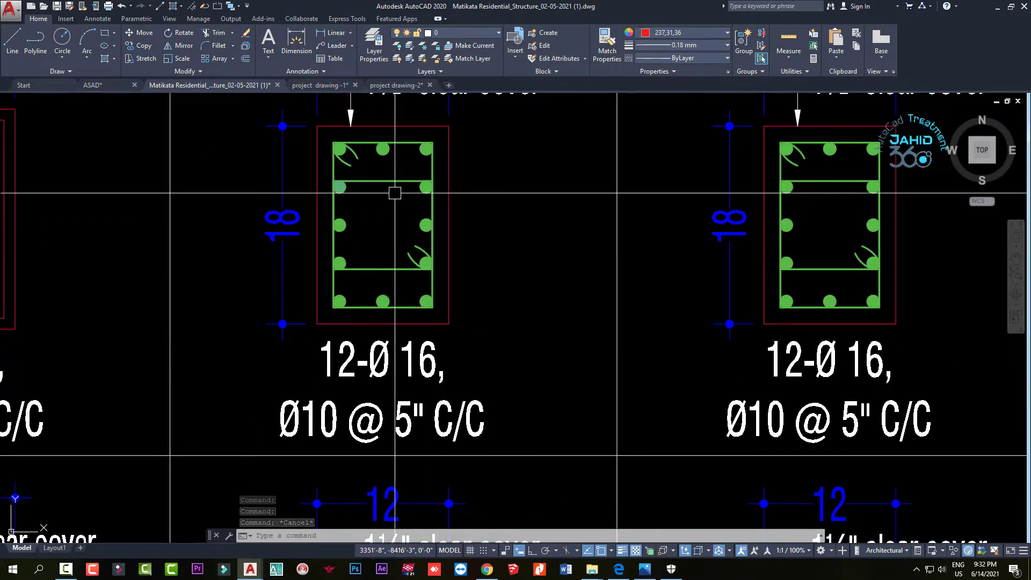
pyautogui.scroll(-1, 395, 365)
pyautogui.scroll(-1, 351, 342)
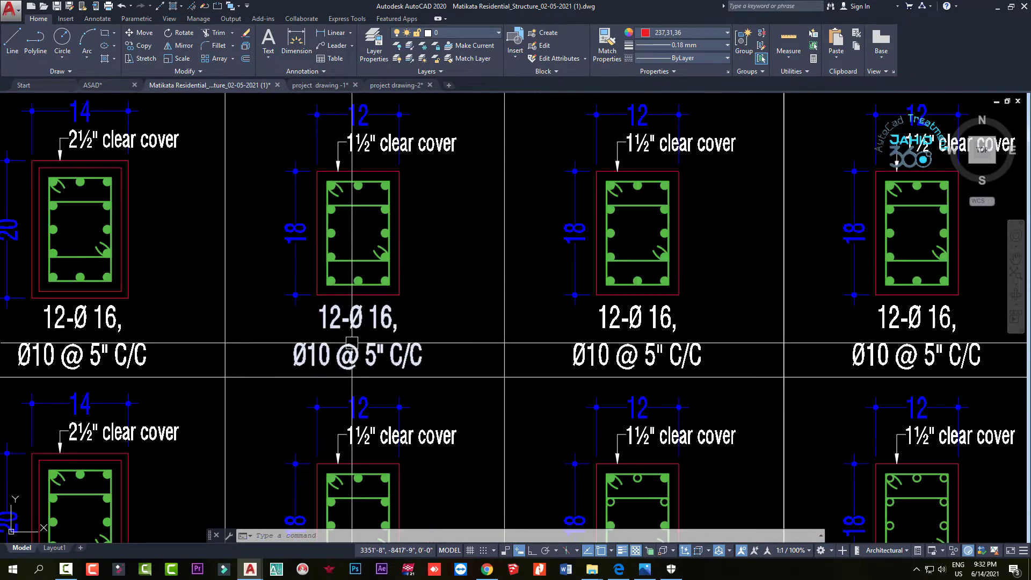
pyautogui.scroll(3, 342, 353)
pyautogui.scroll(-3, 324, 355)
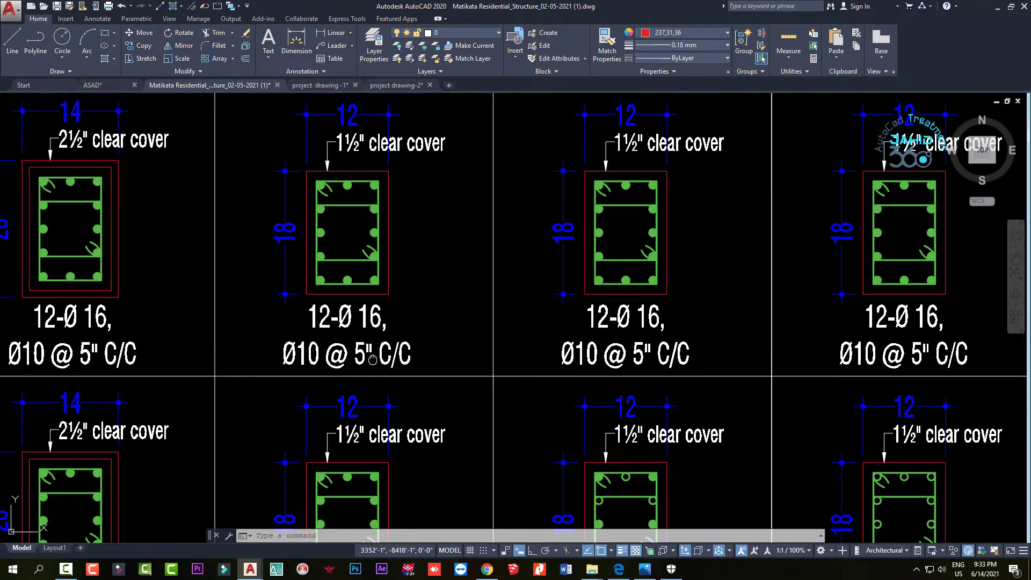
pyautogui.moveTo(372, 359); pyautogui.dragTo(366, 328, button='middle')
pyautogui.scroll(-3, 366, 328)
pyautogui.scroll(5, 342, 277)
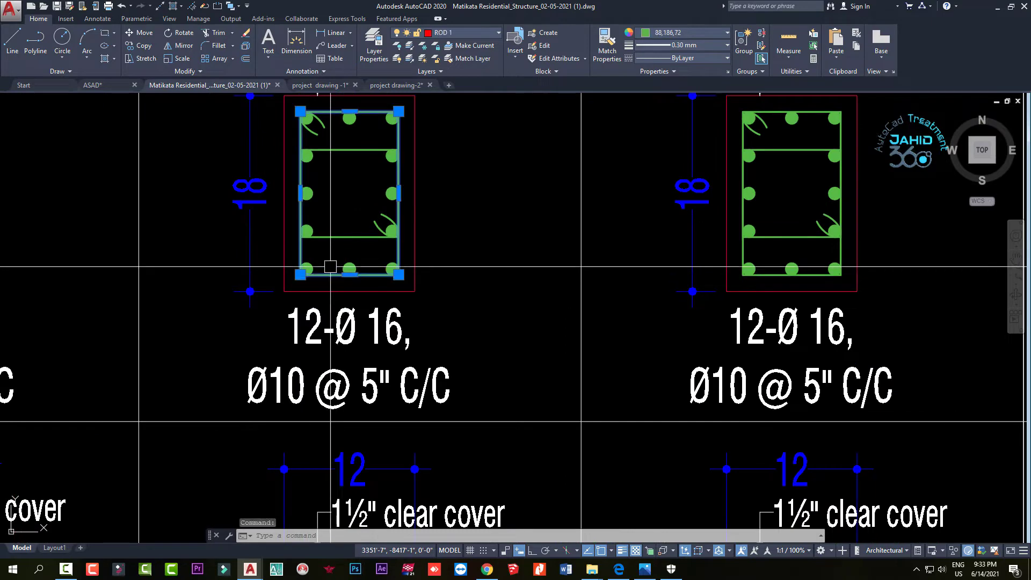
pyautogui.click(339, 239)
pyautogui.press('Escape')
# View the schedule and foundation plan, then return to project drawing -1
pyautogui.scroll(-4, 397, 255)
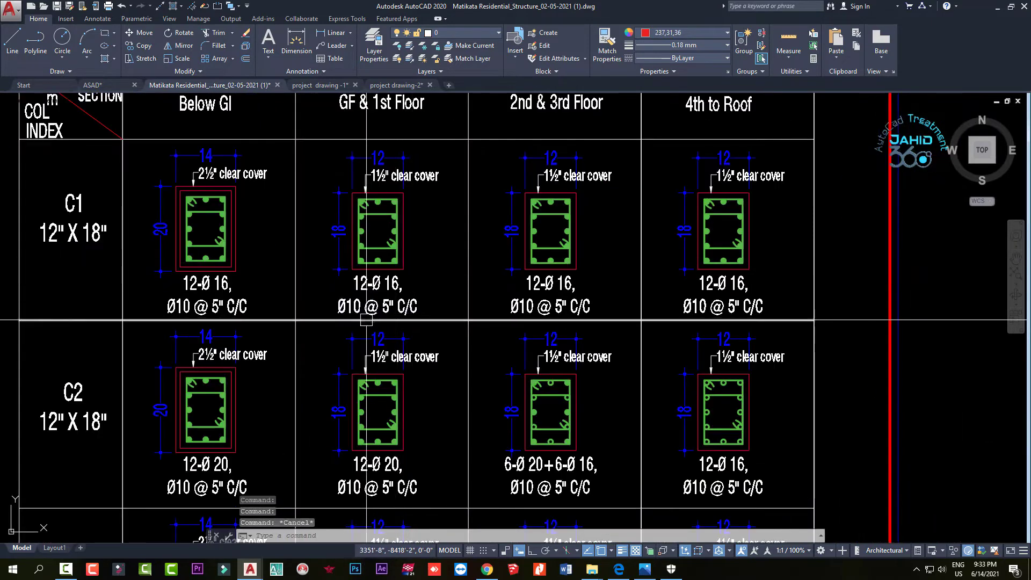
pyautogui.scroll(4, 322, 364)
pyautogui.scroll(-4, 370, 301)
pyautogui.scroll(-2, 404, 295)
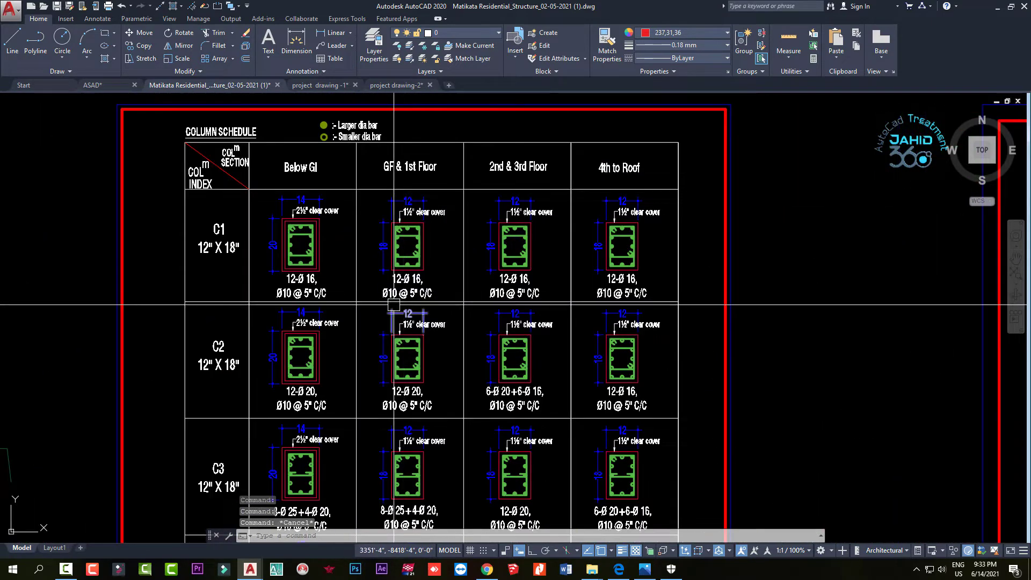
pyautogui.scroll(-5, 375, 288)
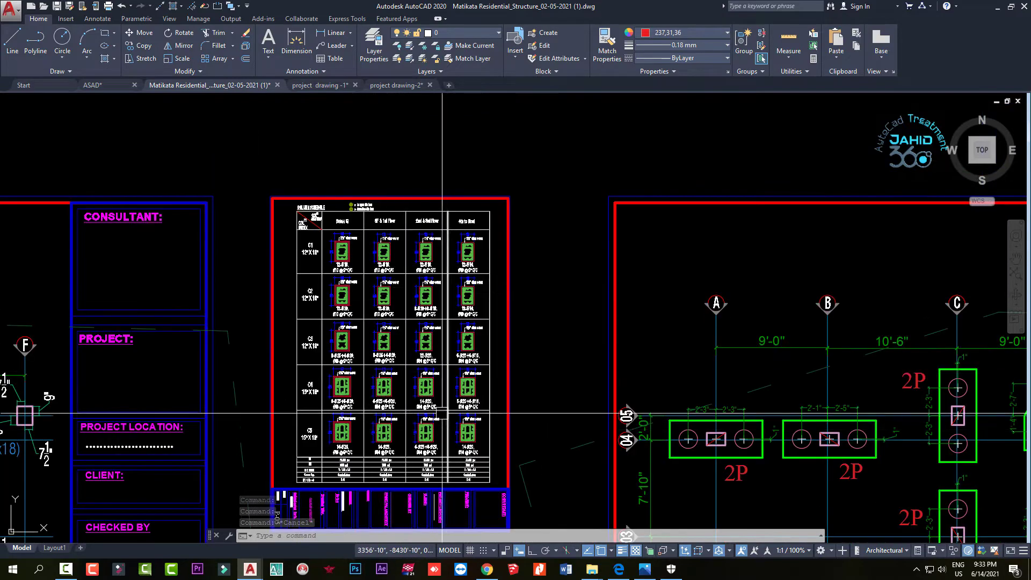
pyautogui.moveTo(442, 280); pyautogui.dragTo(442, 191, button='middle')
pyautogui.scroll(6, 408, 382)
pyautogui.scroll(-3, 465, 393)
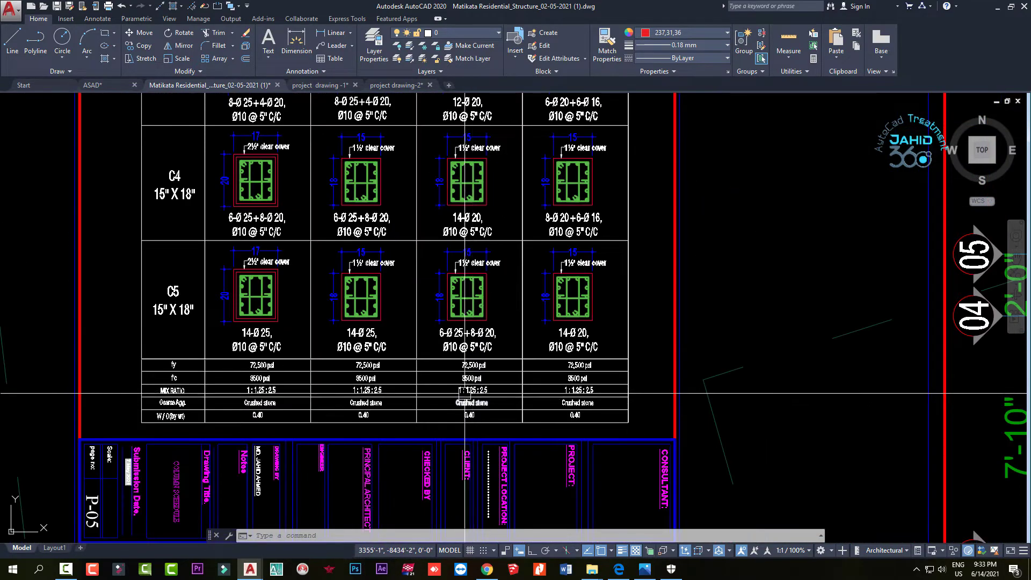
pyautogui.scroll(4, 448, 350)
pyautogui.scroll(-4, 462, 344)
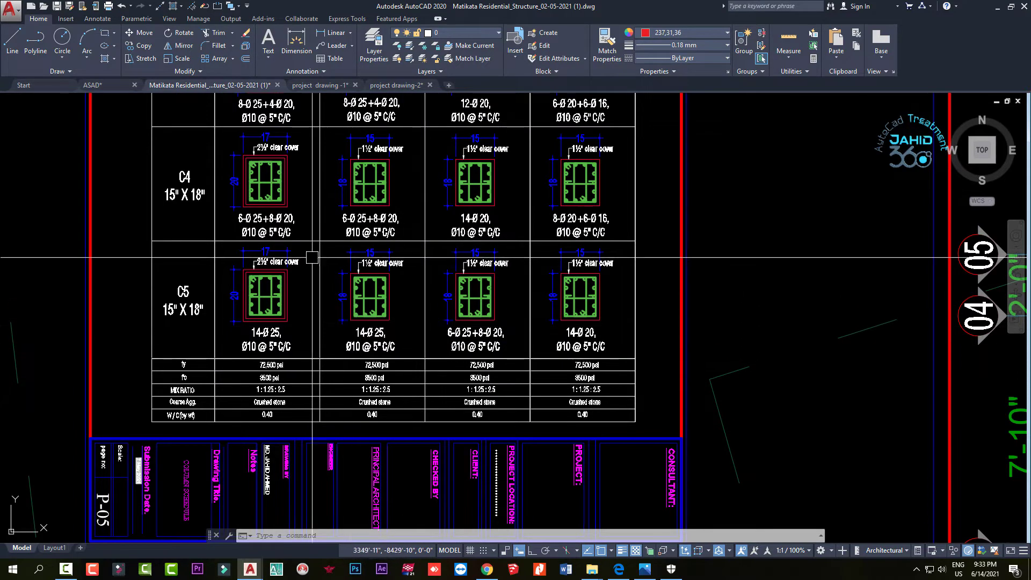
pyautogui.click(322, 85)
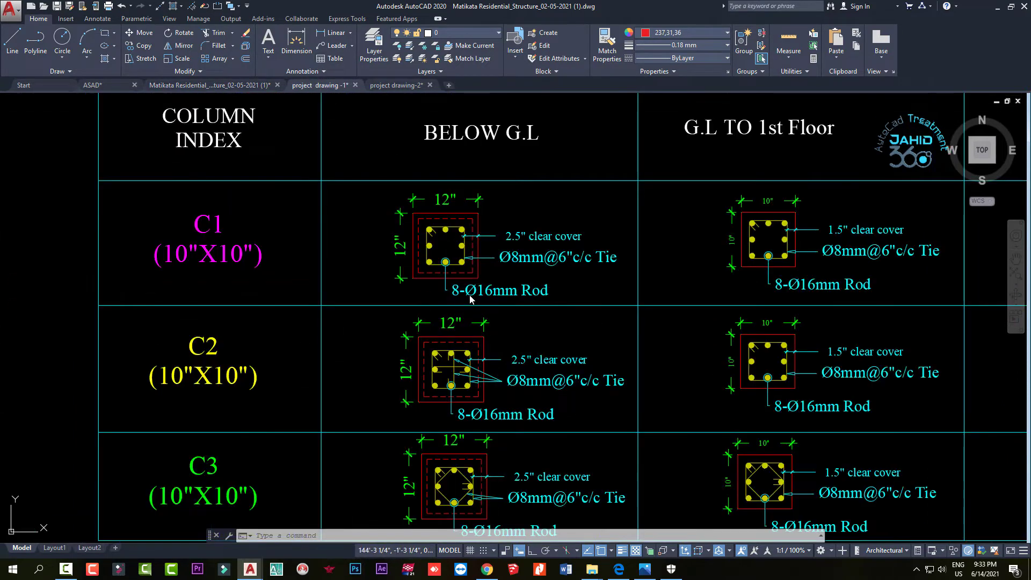
# Recheck the 14-Ø 25 bar label under C5 in the Matikata schedule
pyautogui.scroll(2, 439, 290)
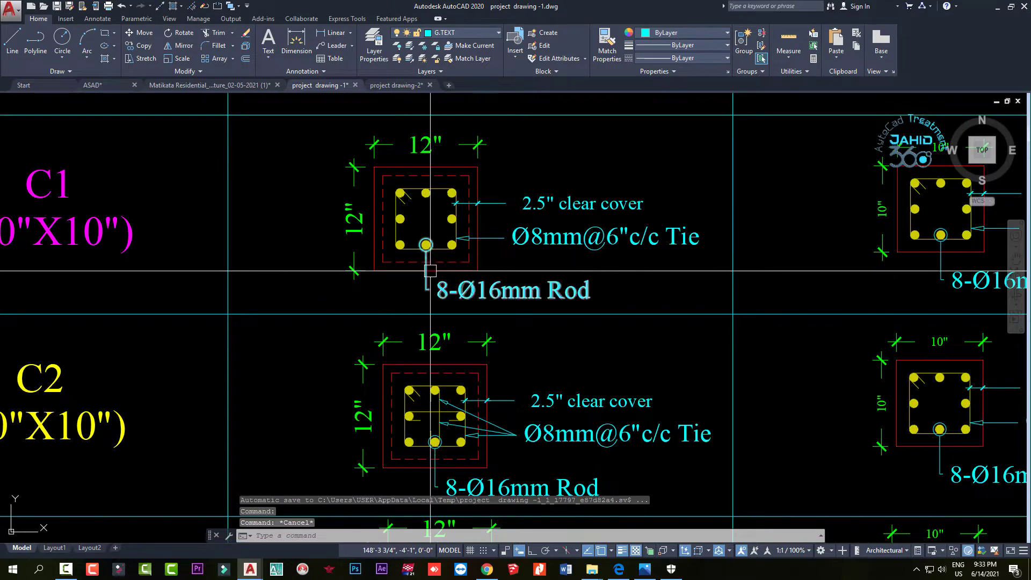
pyautogui.click(210, 85)
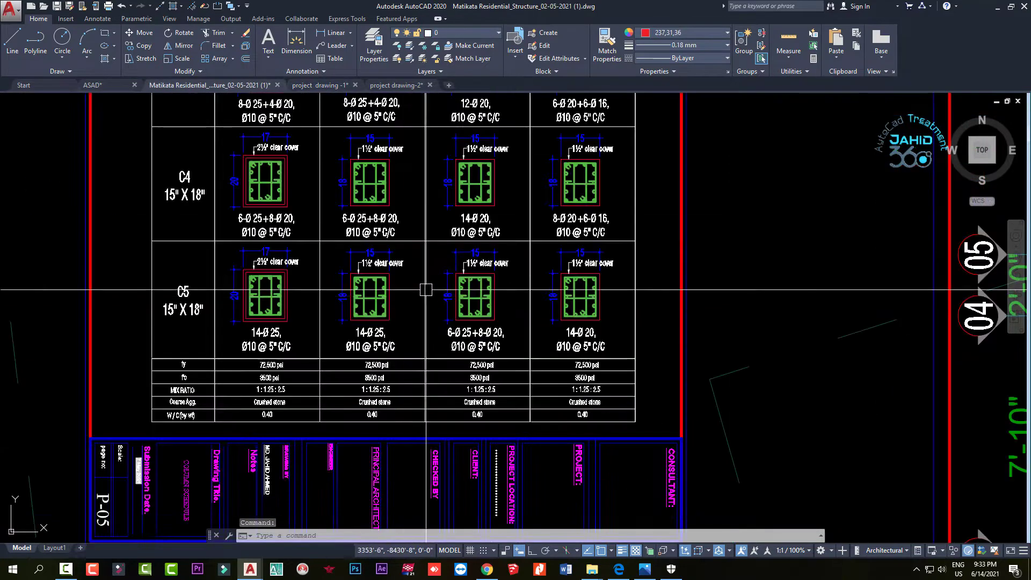
pyautogui.scroll(5, 371, 352)
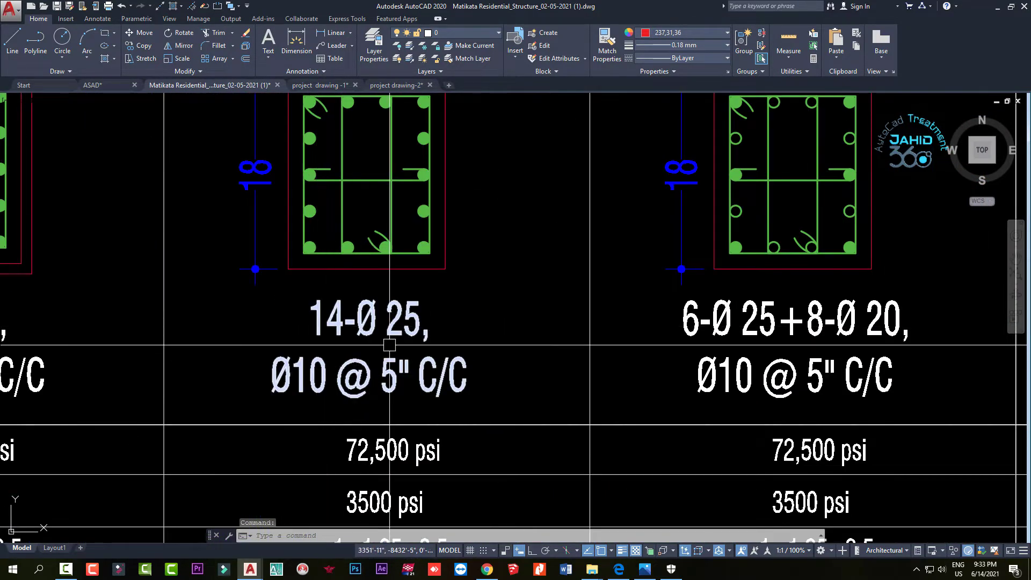
pyautogui.scroll(-3, 389, 345)
pyautogui.click(387, 337)
pyautogui.scroll(2, 416, 337)
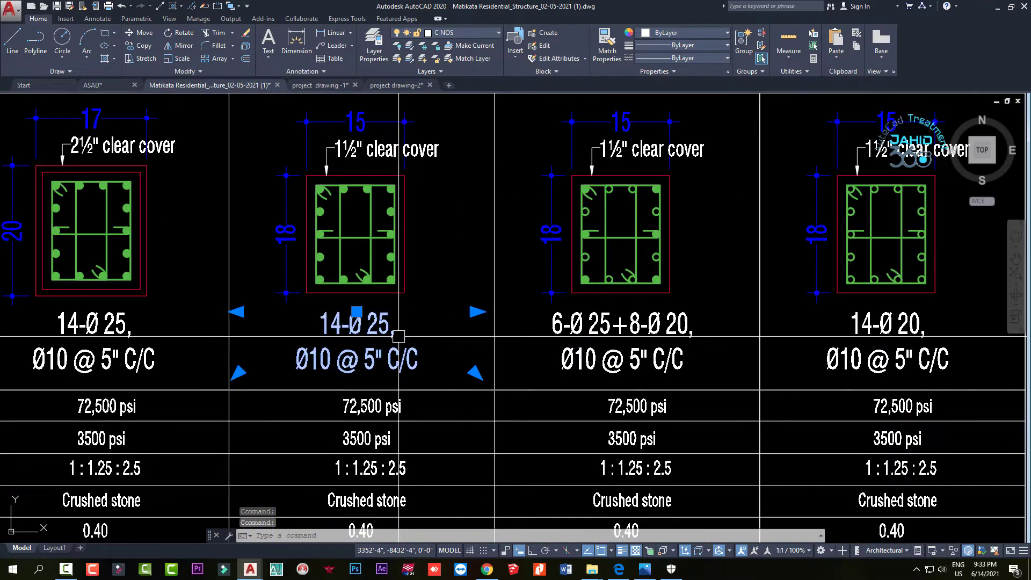
pyautogui.scroll(-2, 430, 333)
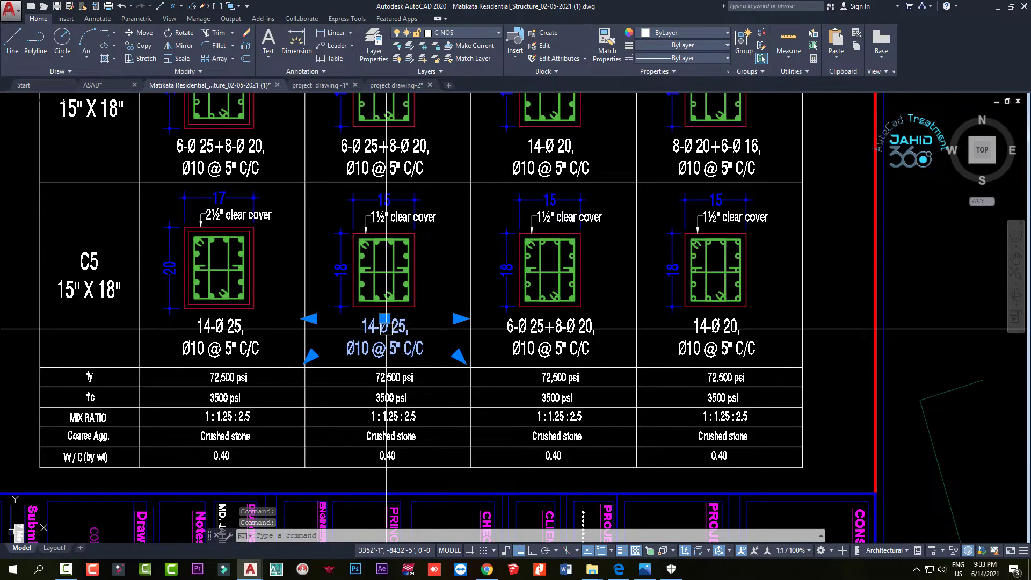
pyautogui.scroll(2, 387, 328)
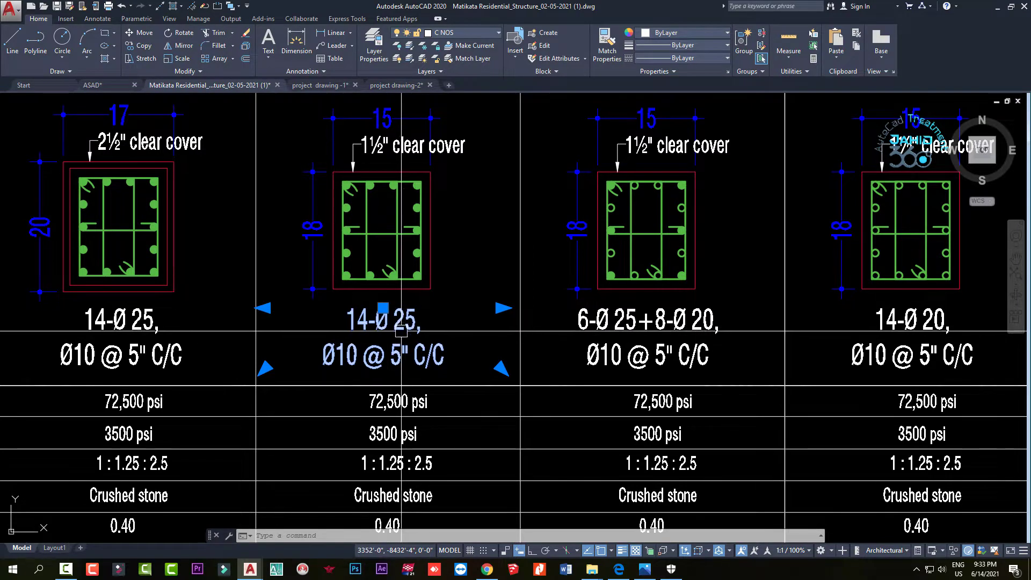
pyautogui.scroll(-2, 387, 328)
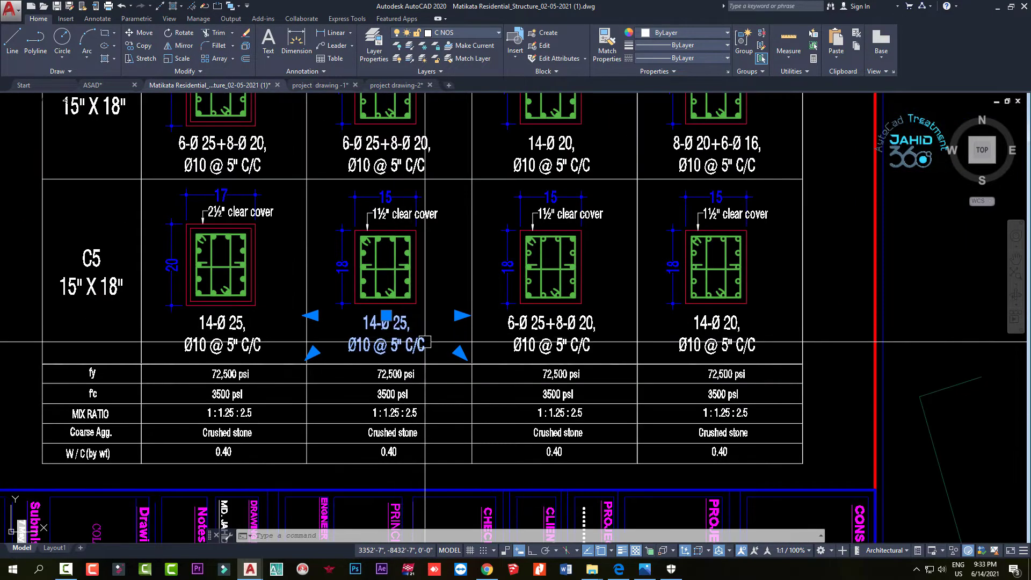
pyautogui.scroll(-2, 387, 329)
# Return to project drawing -1 and pan to the plan near grid J
pyautogui.hotkey('ctrl', 'Tab')
pyautogui.scroll(1, 594, 246)
pyautogui.moveTo(609, 246); pyautogui.dragTo(508, 274, button='middle')
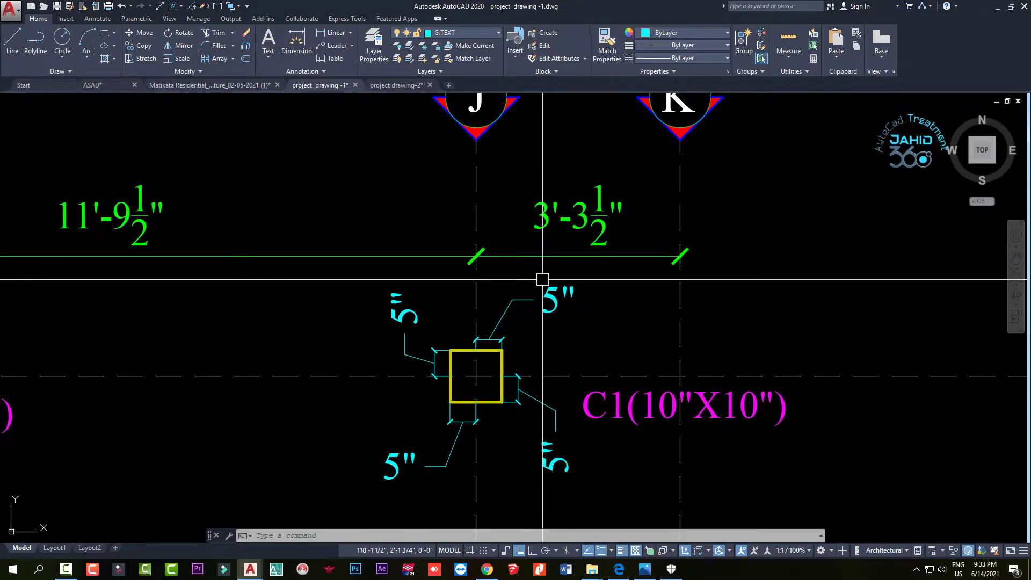
# Move the J grid bubble and line by 5 with MOVE
pyautogui.moveTo(465, 219); pyautogui.dragTo(502, 296, button='middle')
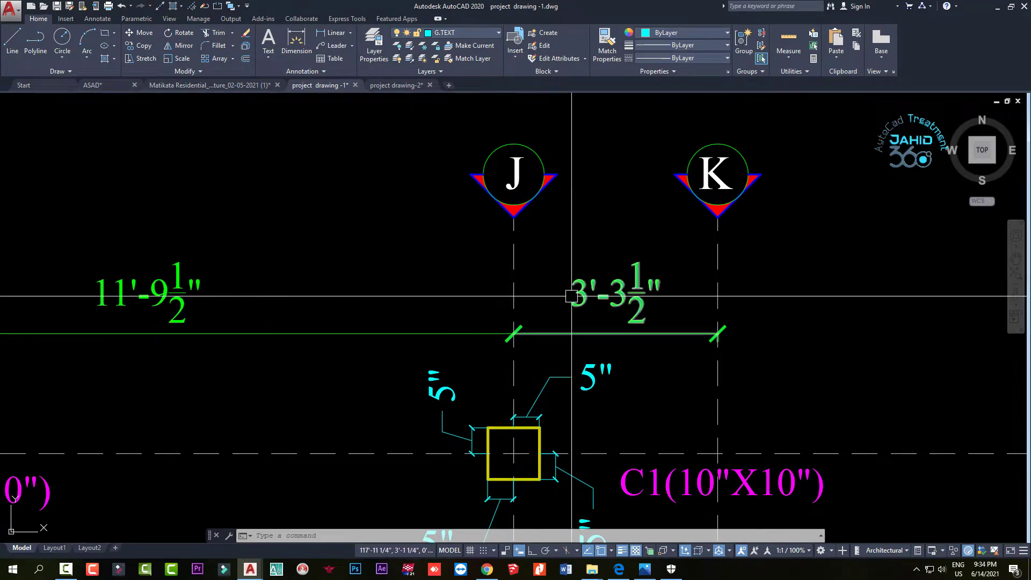
pyautogui.click(601, 230)
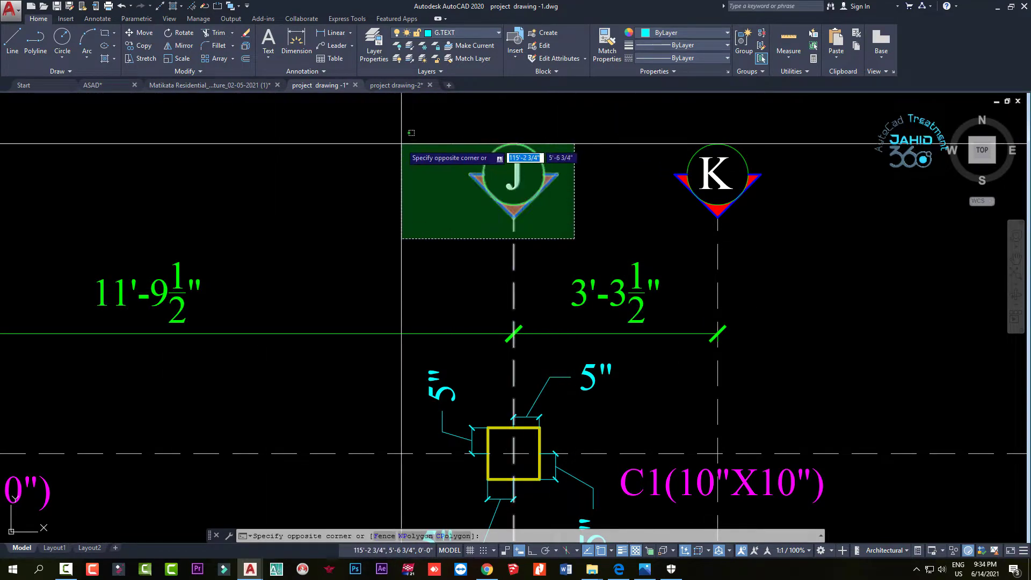
pyautogui.click(400, 147)
pyautogui.moveTo(245, 205); pyautogui.dragTo(373, 217, button='middle')
pyautogui.write('m')
pyautogui.press('Return')
pyautogui.click(373, 217)
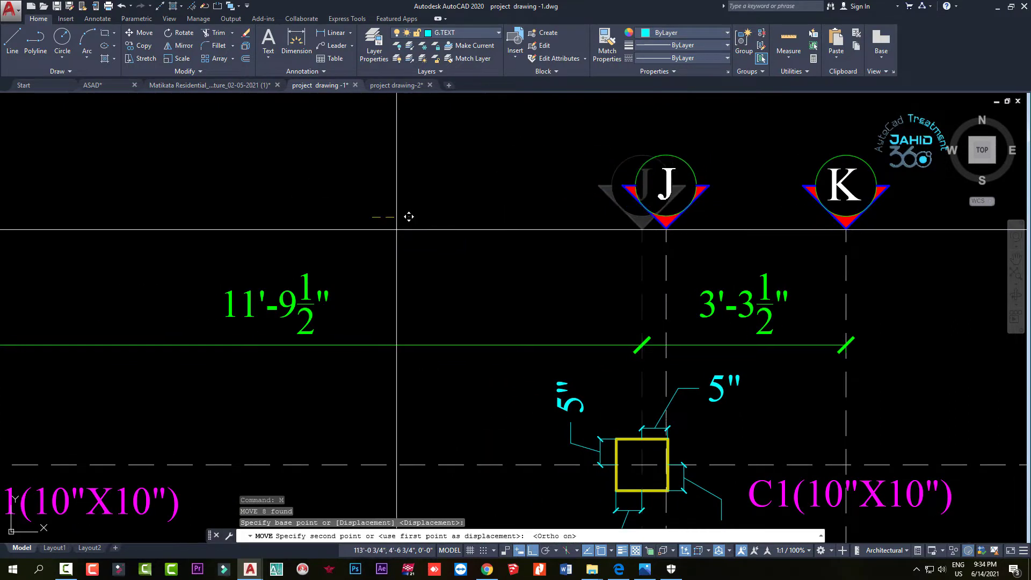
pyautogui.write('5')
pyautogui.press('Return')
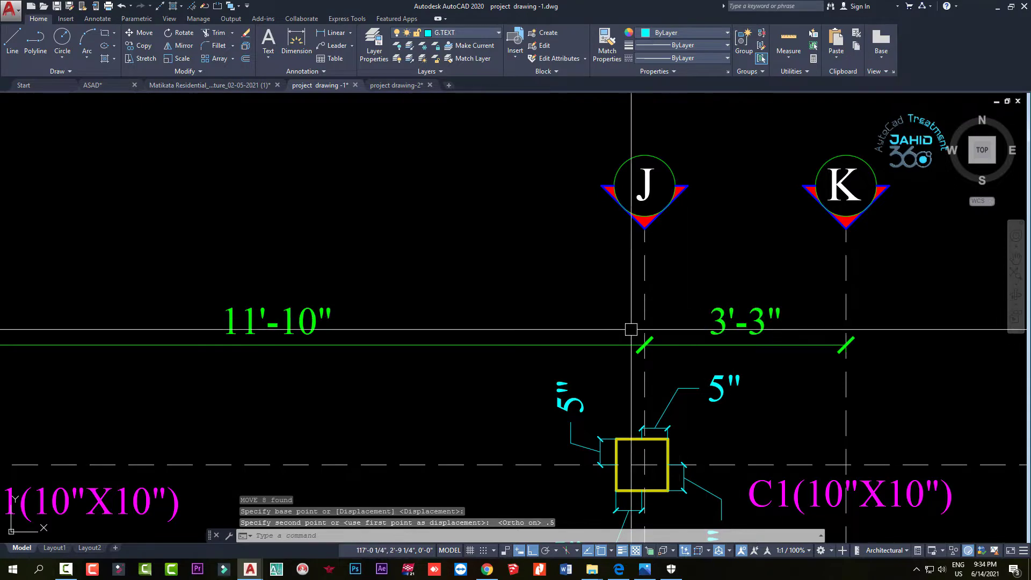
# Reposition the text of column C1's top 5" dimension using its grips
pyautogui.scroll(5, 580, 322)
pyautogui.click(492, 320)
pyautogui.scroll(3, 498, 317)
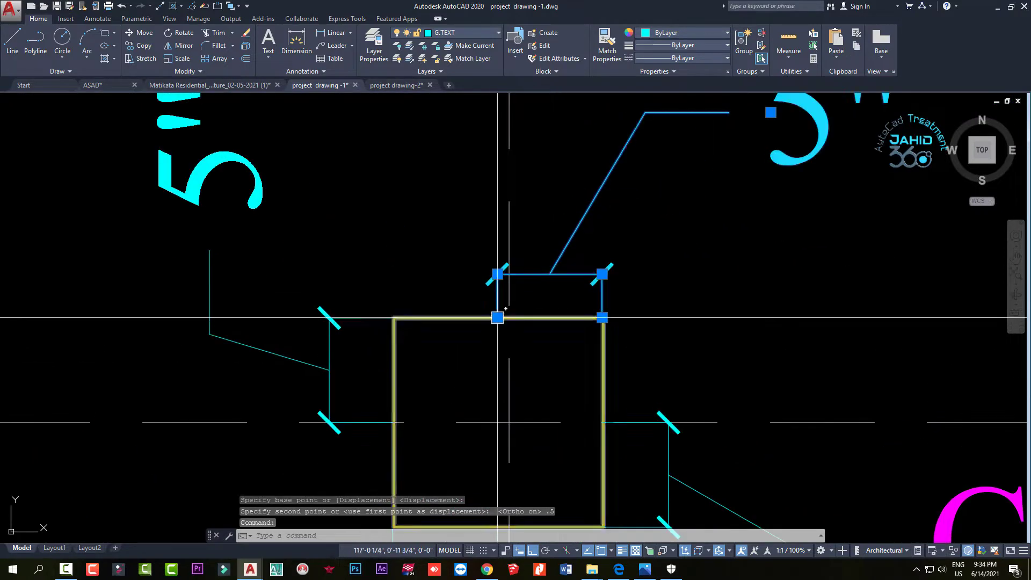
pyautogui.click(497, 318)
pyautogui.scroll(-4, 466, 309)
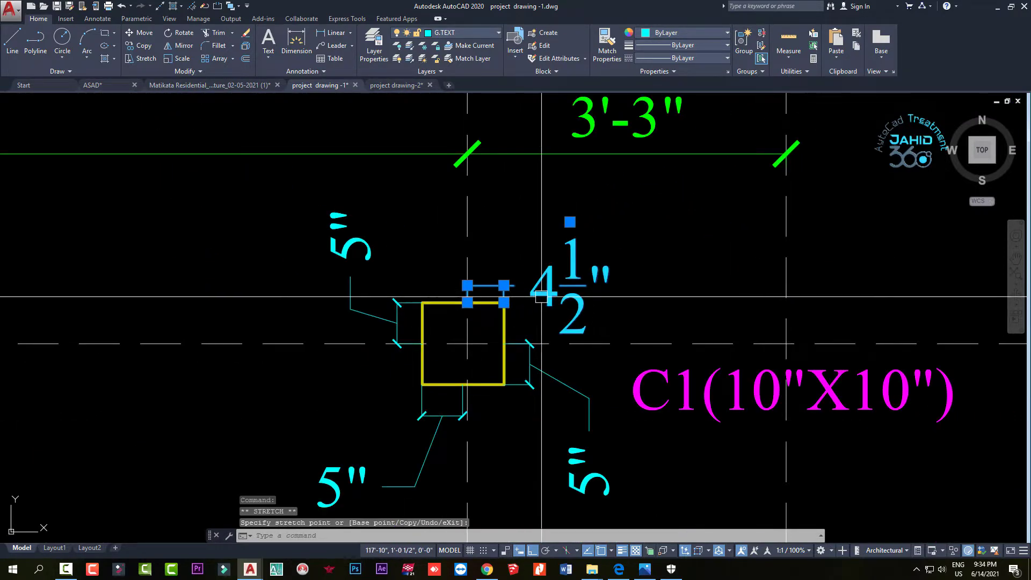
pyautogui.click(570, 222)
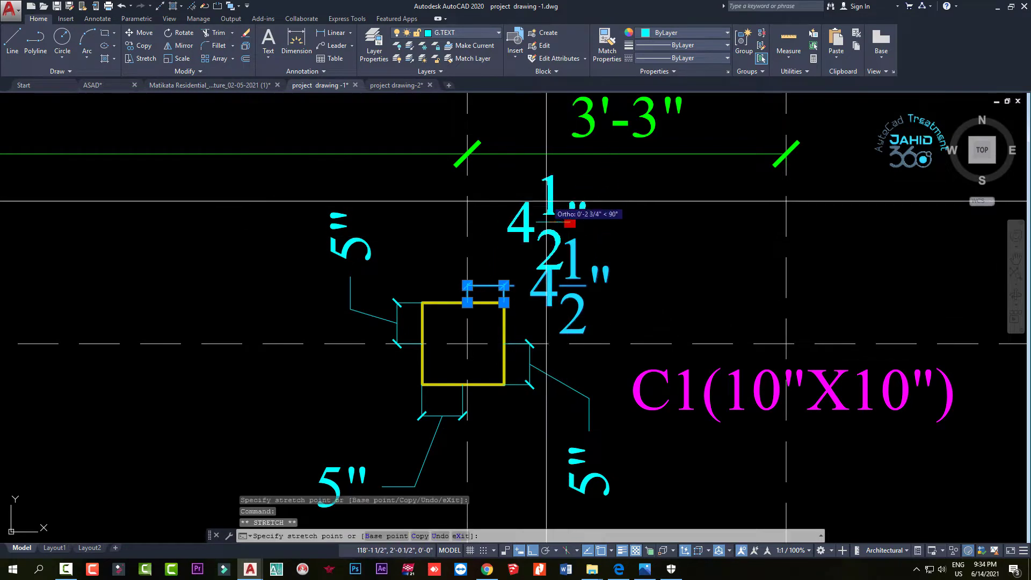
pyautogui.click(570, 193)
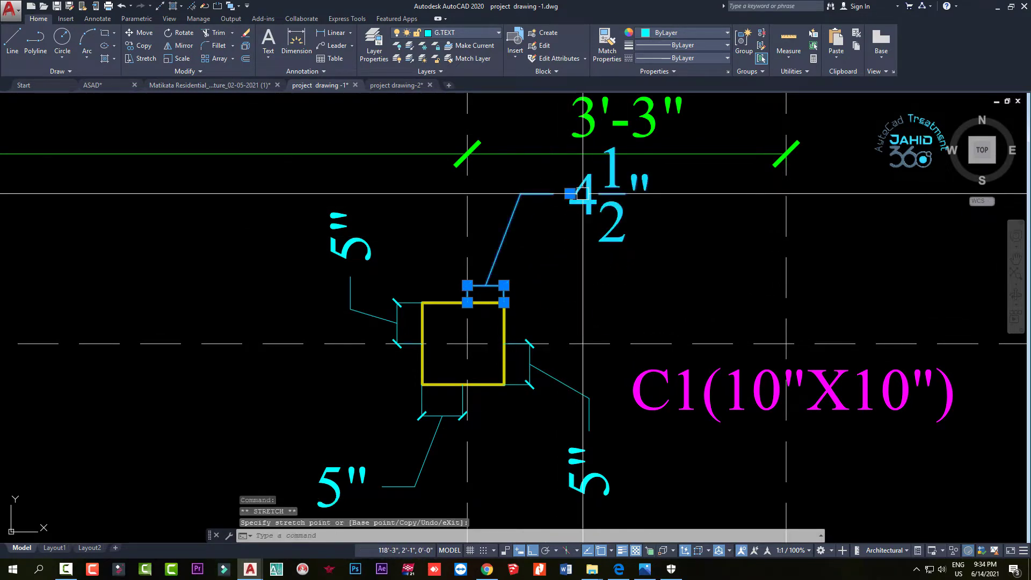
pyautogui.click(570, 194)
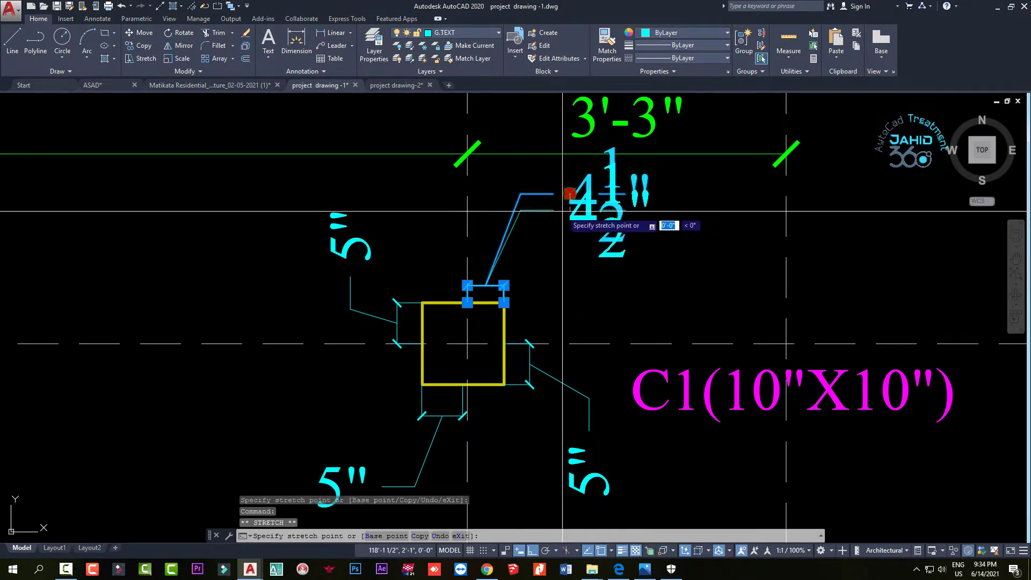
pyautogui.press('Escape')
pyautogui.press('Escape')
# Grab the 5" dimension below the column by its grip to reposition it
pyautogui.scroll(-4, 610, 196)
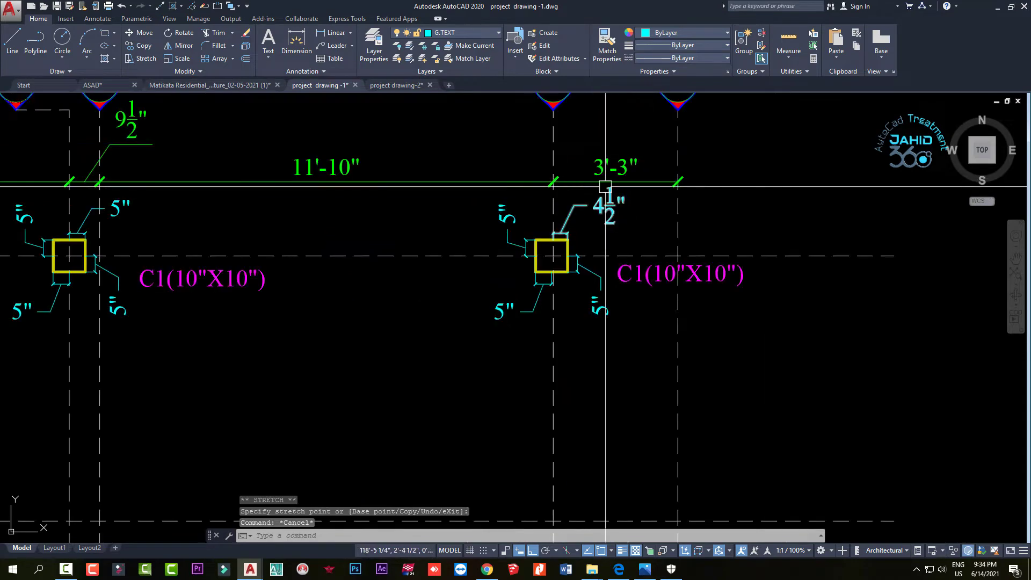
pyautogui.scroll(3, 545, 288)
pyautogui.click(545, 292)
pyautogui.scroll(3, 544, 273)
pyautogui.click(549, 241)
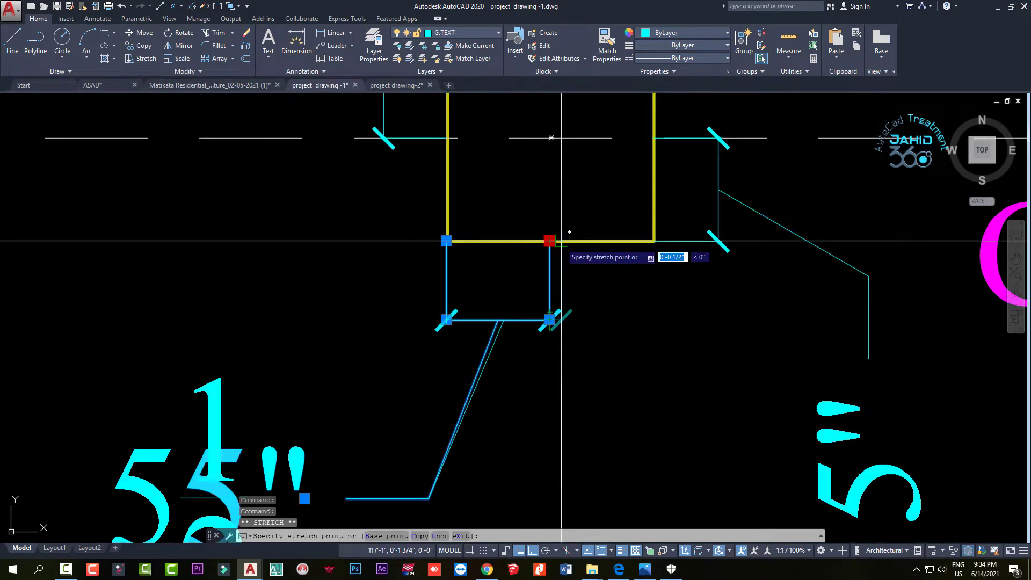
pyautogui.scroll(-5, 590, 231)
pyautogui.scroll(-2, 604, 384)
# Move grid H's bubble and line half an inch using Ortho
pyautogui.moveTo(604, 384); pyautogui.dragTo(711, 376, button='middle')
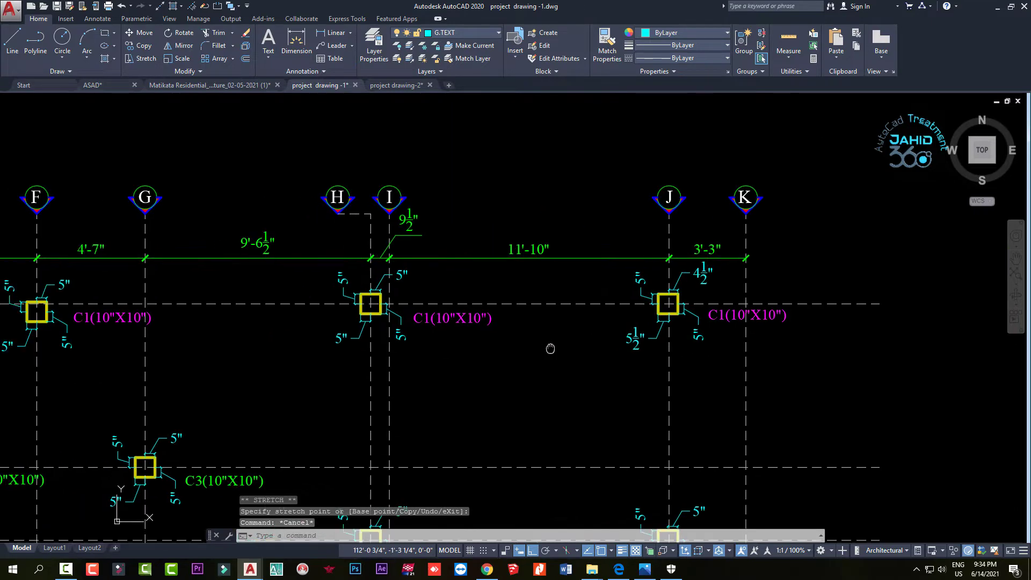
pyautogui.moveTo(306, 269)
pyautogui.mouseDown(button='middle')
pyautogui.moveTo(580, 285)
pyautogui.moveTo(495, 277)
pyautogui.mouseUp(button='middle')
pyautogui.scroll(2, 580, 286)
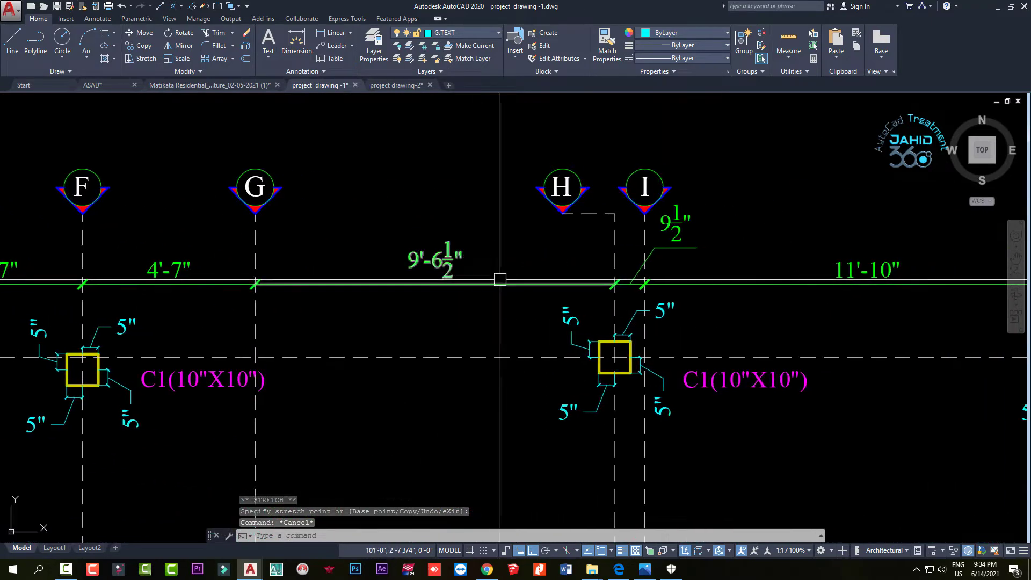
pyautogui.scroll(2, 604, 244)
pyautogui.click(605, 242)
pyautogui.click(514, 177)
pyautogui.click(651, 230)
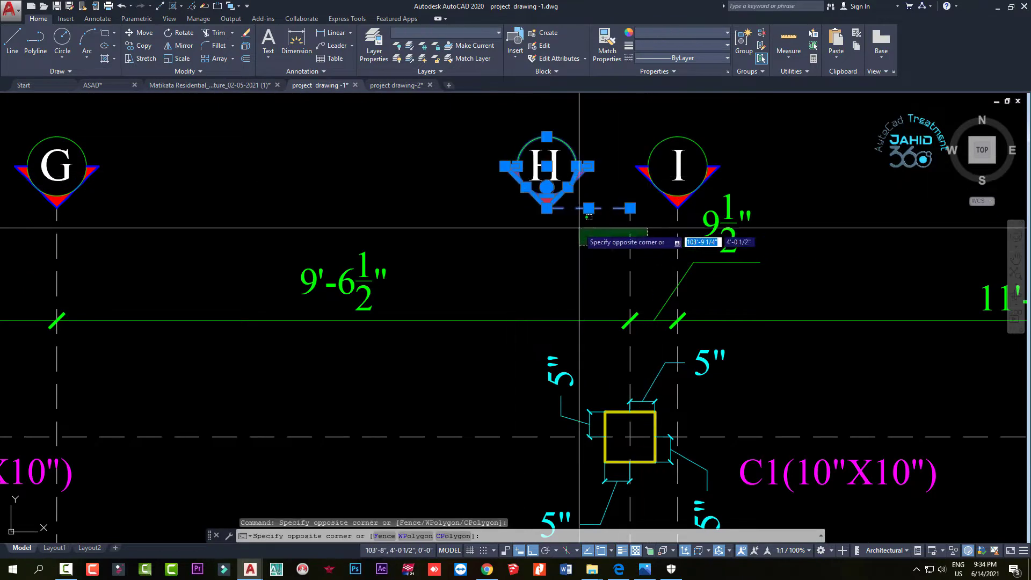
pyautogui.click(512, 296)
pyautogui.write('m')
pyautogui.press('Return')
pyautogui.click(541, 297)
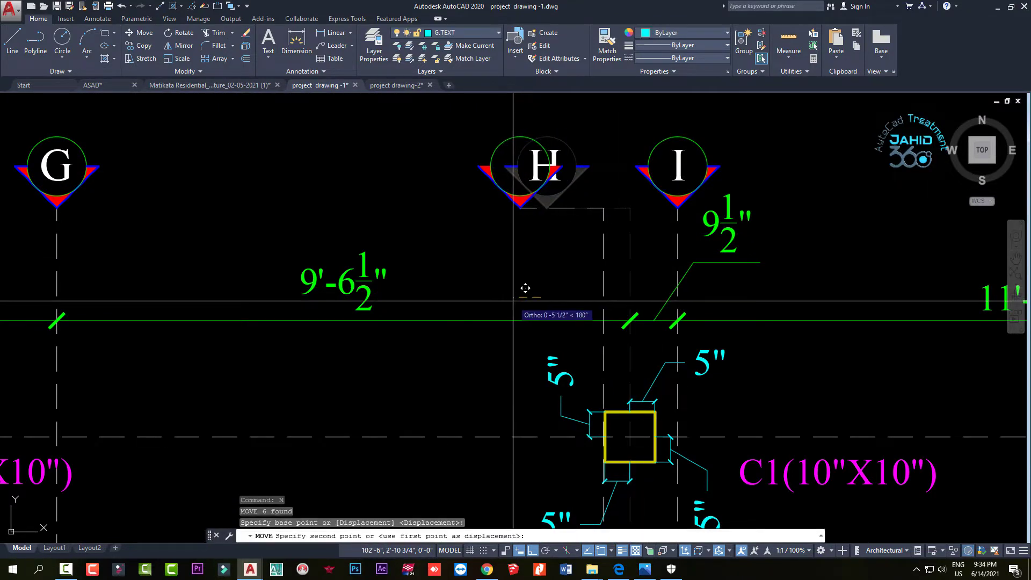
pyautogui.write('5')
pyautogui.press('Return')
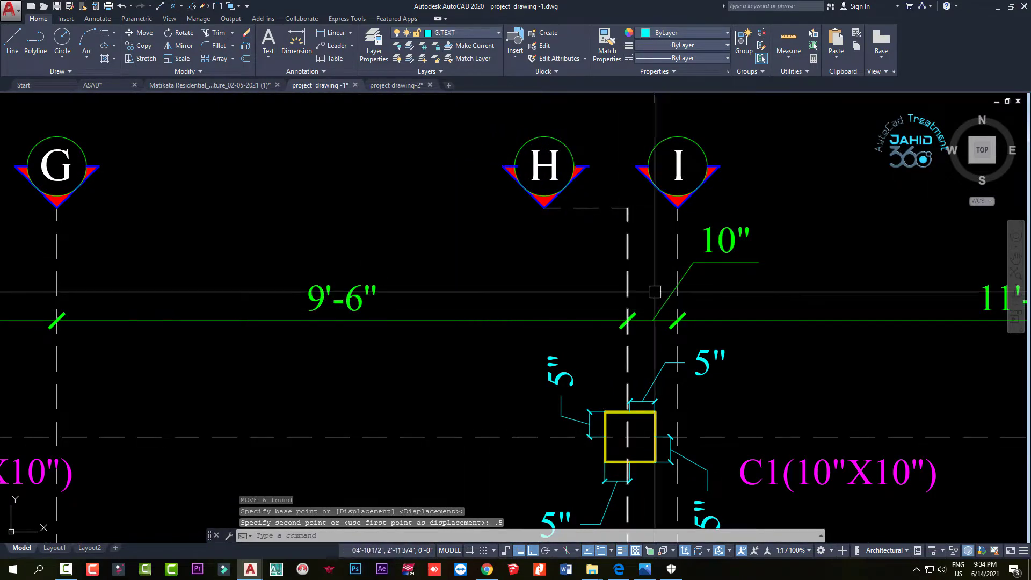
# Grip-move the 10" dimension text at grid H down onto its dimension line
pyautogui.click(703, 262)
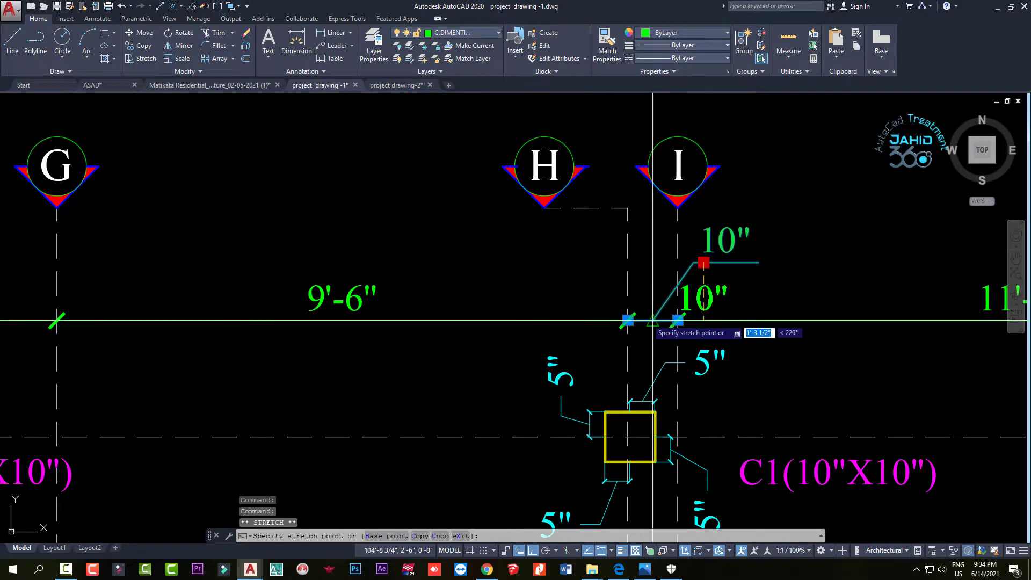
pyautogui.click(651, 299)
pyautogui.press('Escape')
pyautogui.scroll(-4, 664, 344)
pyautogui.scroll(4, 543, 317)
pyautogui.scroll(-2, 565, 312)
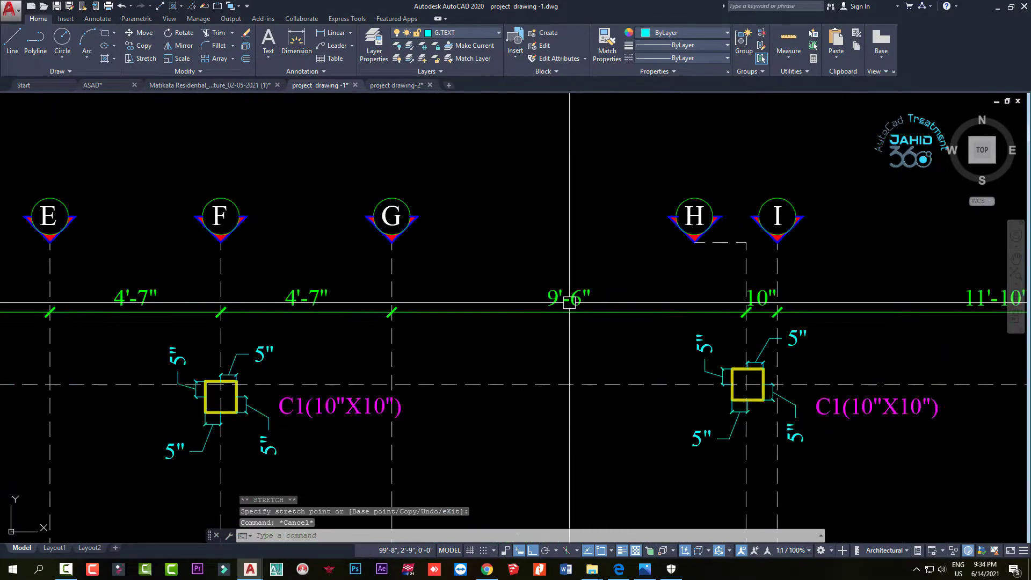
pyautogui.scroll(-2, 572, 301)
# Shift grid D's bubble and line over by 0.5" with MOVE
pyautogui.moveTo(450, 338); pyautogui.dragTo(659, 319, button='middle')
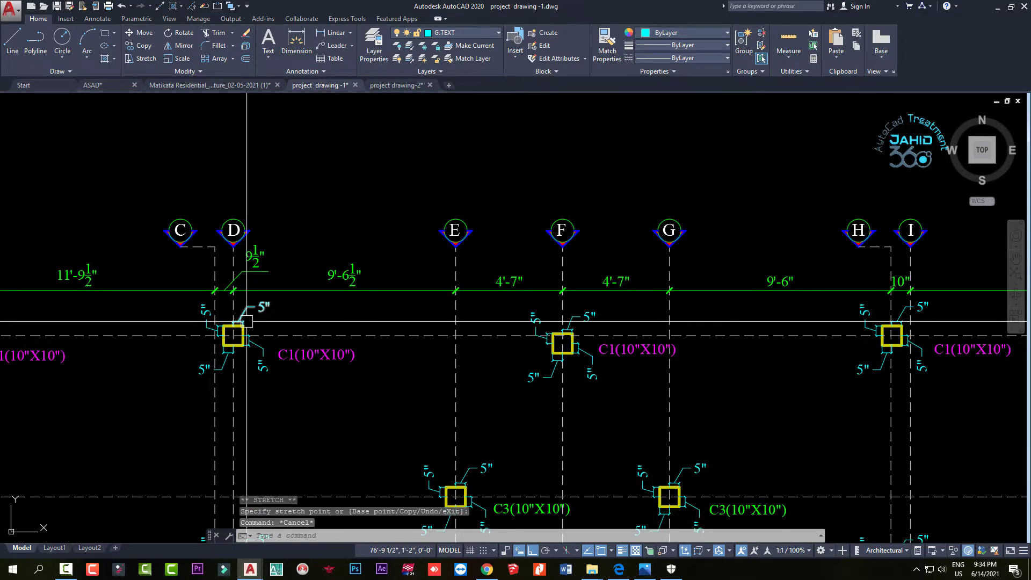
pyautogui.scroll(2, 371, 315)
pyautogui.scroll(2, 344, 215)
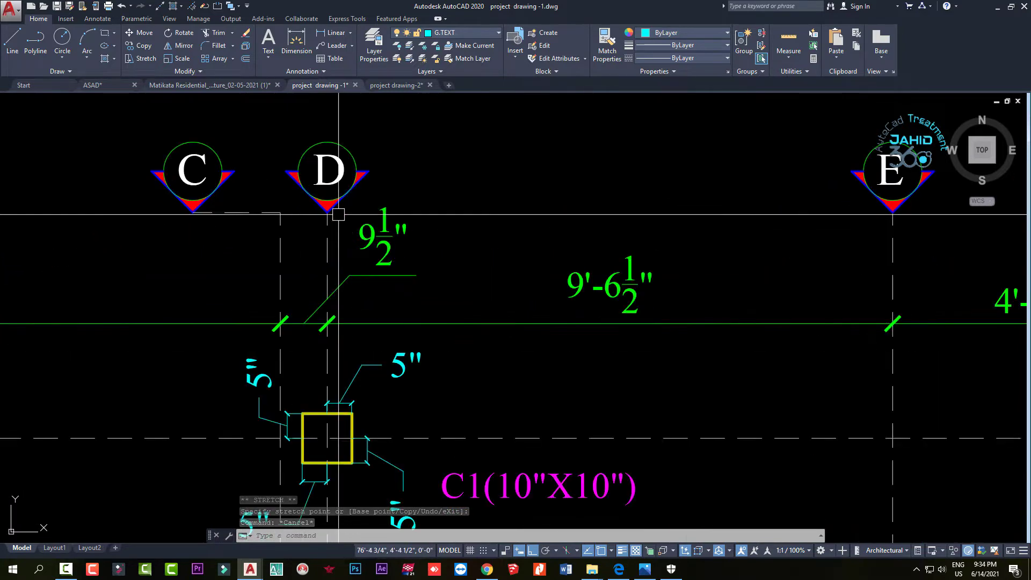
pyautogui.click(357, 173)
pyautogui.click(299, 225)
pyautogui.write('m')
pyautogui.press('Return')
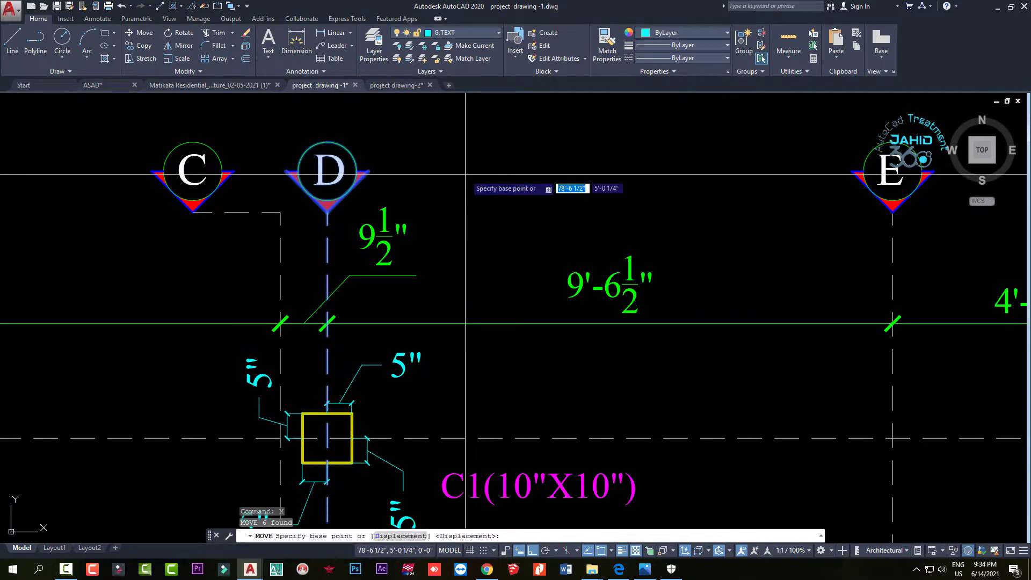
pyautogui.click(466, 177)
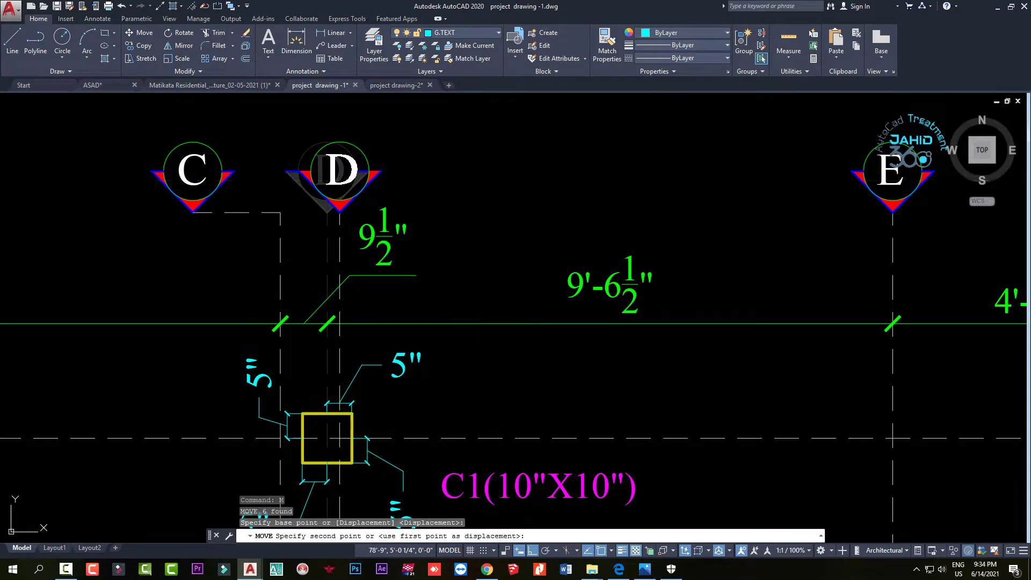
pyautogui.write('5')
pyautogui.press('Return')
# Inspect the 10" dimension at grid D, leaving its text unchanged
pyautogui.scroll(-2, 490, 184)
pyautogui.scroll(-2, 598, 264)
pyautogui.scroll(4, 488, 270)
pyautogui.click(481, 264)
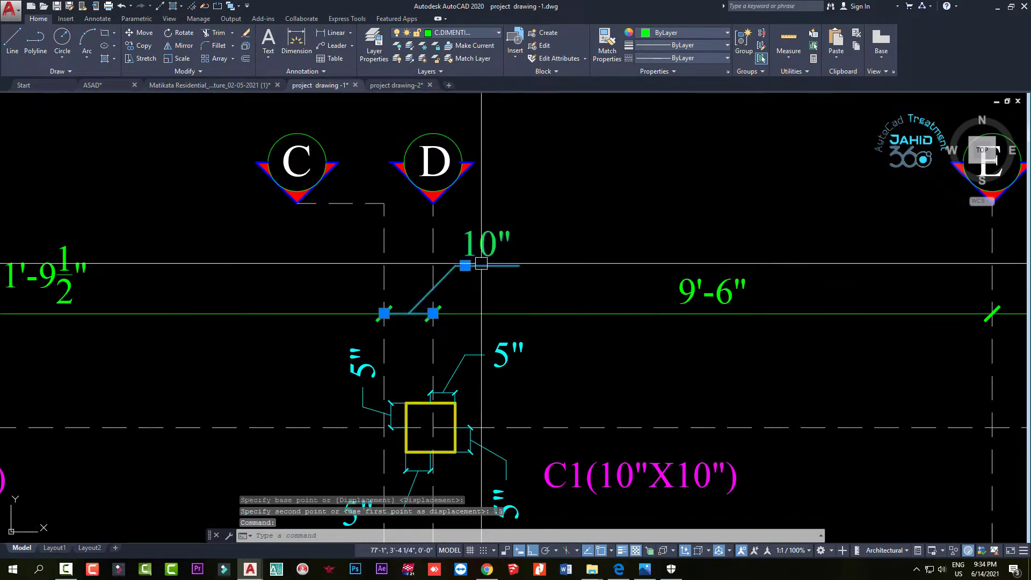
pyautogui.press('Escape')
pyautogui.scroll(-4, 535, 299)
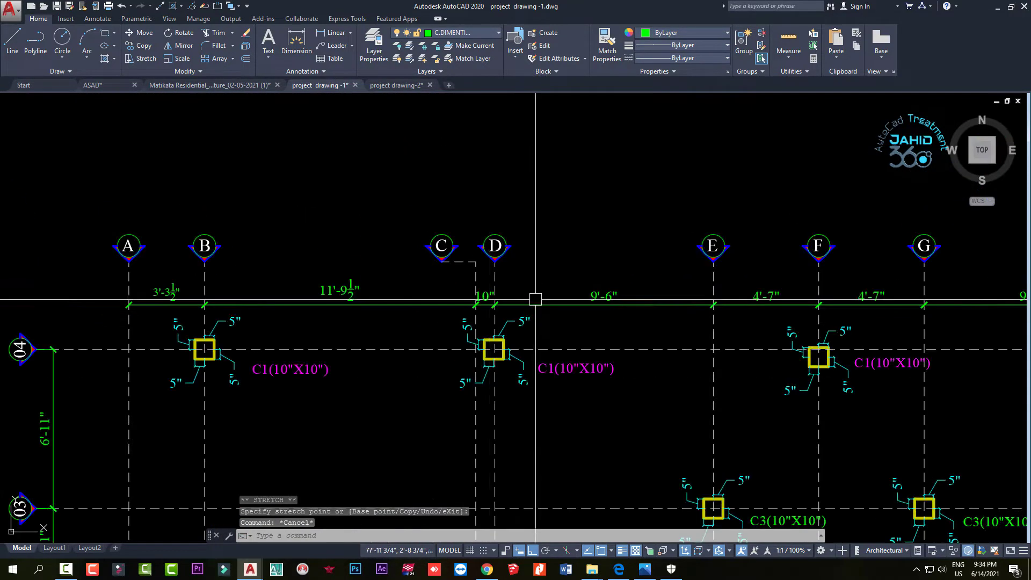
pyautogui.scroll(-2, 535, 300)
pyautogui.scroll(4, 368, 315)
pyautogui.moveTo(369, 316); pyautogui.dragTo(421, 315, button='middle')
# Move grid B's bubble and line half an inch with MOVE
pyautogui.scroll(2, 520, 275)
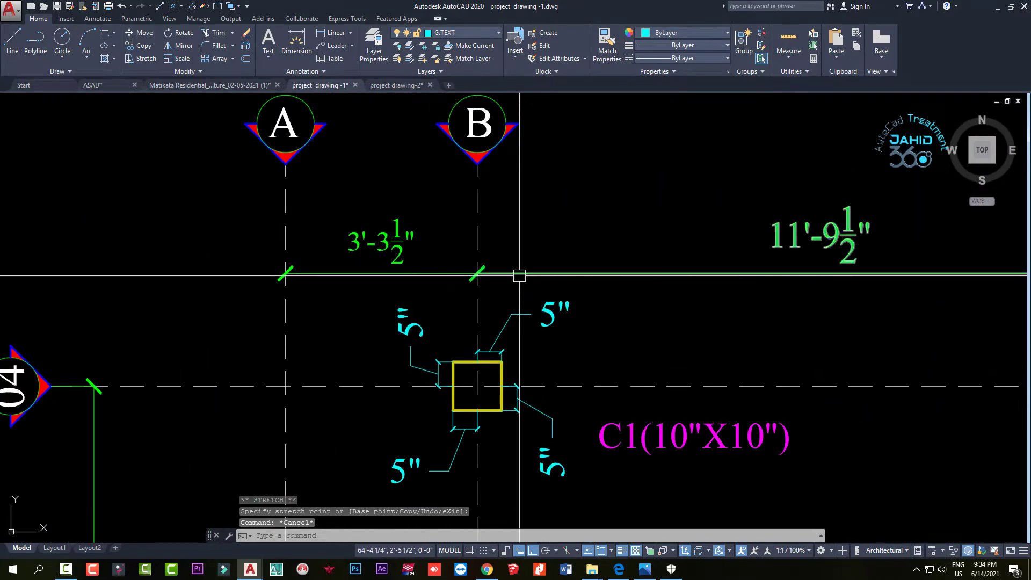
pyautogui.click(564, 194)
pyautogui.click(424, 127)
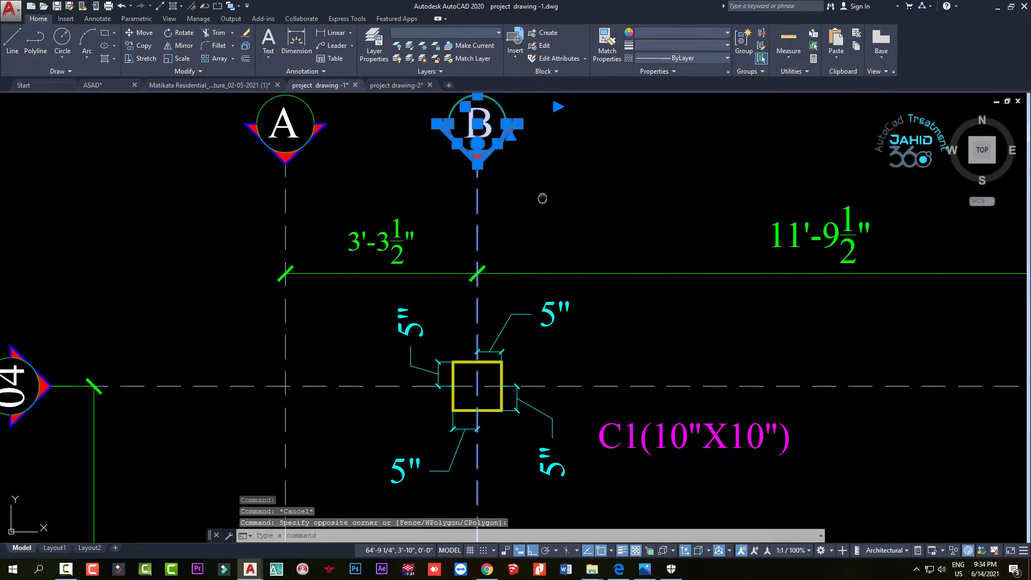
pyautogui.moveTo(542, 198); pyautogui.dragTo(482, 232, button='middle')
pyautogui.write('m')
pyautogui.press('Return')
pyautogui.click(559, 228)
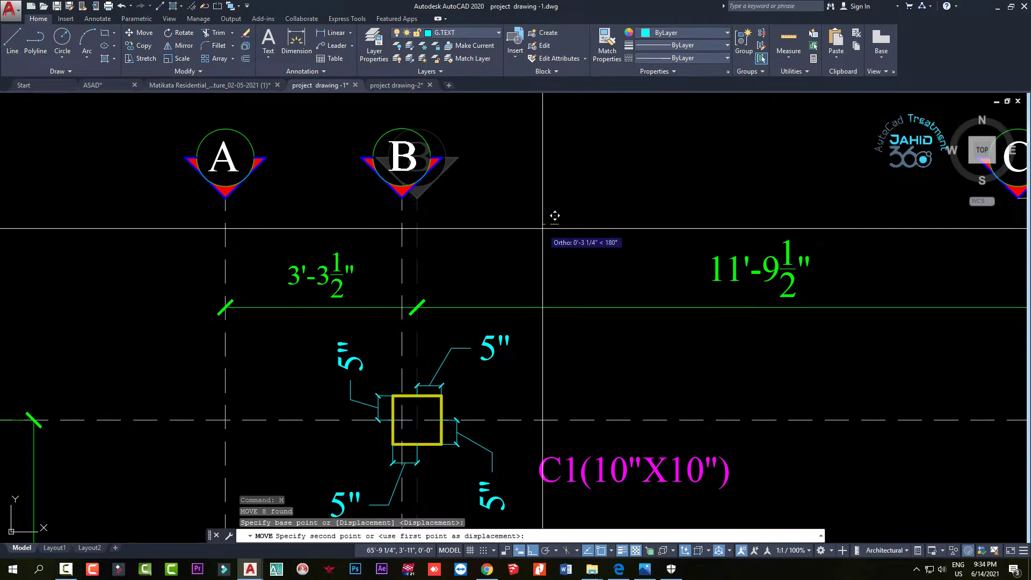
pyautogui.write('5')
pyautogui.press('Return')
# Select the 5½" and 4½" column offset dimensions at grid B for adjustment
pyautogui.scroll(-3, 543, 225)
pyautogui.scroll(4, 467, 299)
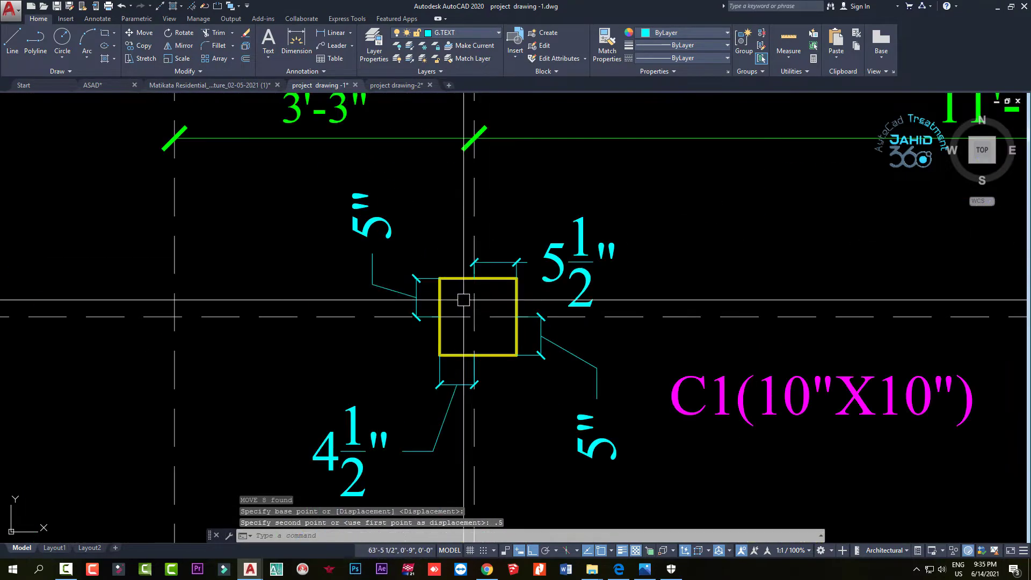
pyautogui.scroll(2, 496, 260)
pyautogui.click(497, 259)
pyautogui.scroll(-2, 496, 259)
pyautogui.scroll(5, 449, 300)
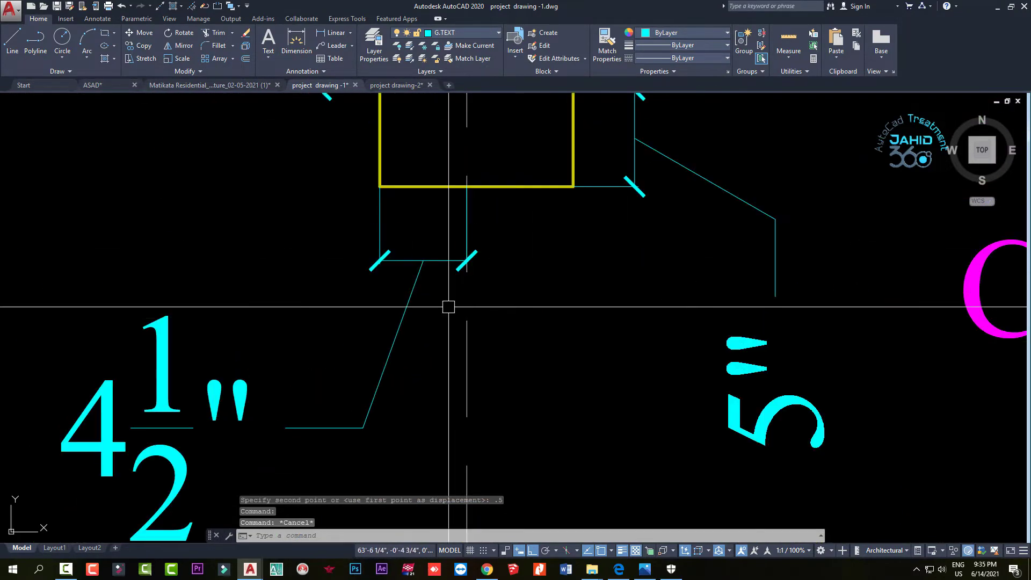
pyautogui.press('Escape')
pyautogui.click(442, 254)
pyautogui.scroll(3, 473, 193)
pyautogui.scroll(3, 505, 204)
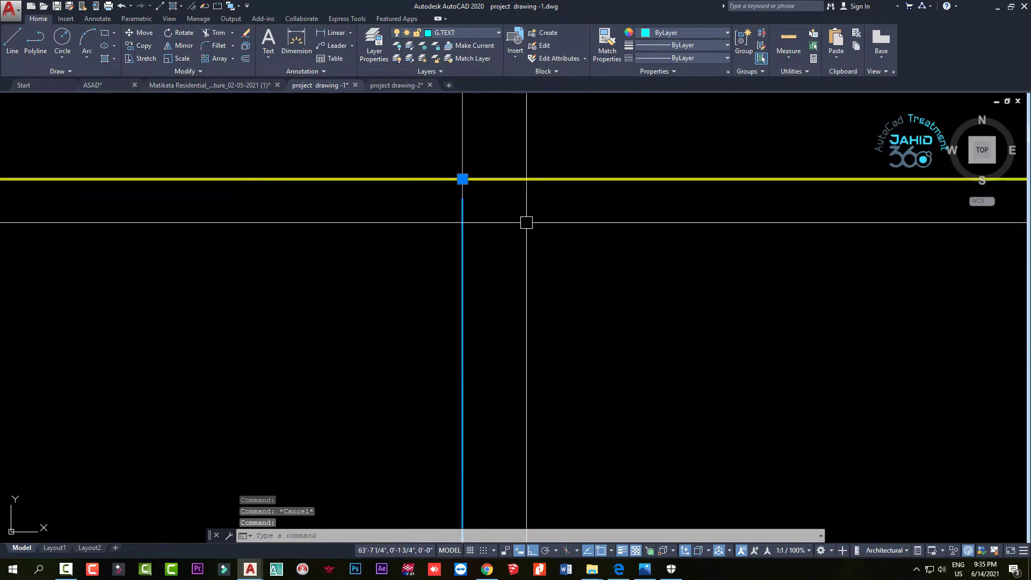
pyautogui.scroll(-8, 521, 247)
pyautogui.scroll(-1, 518, 279)
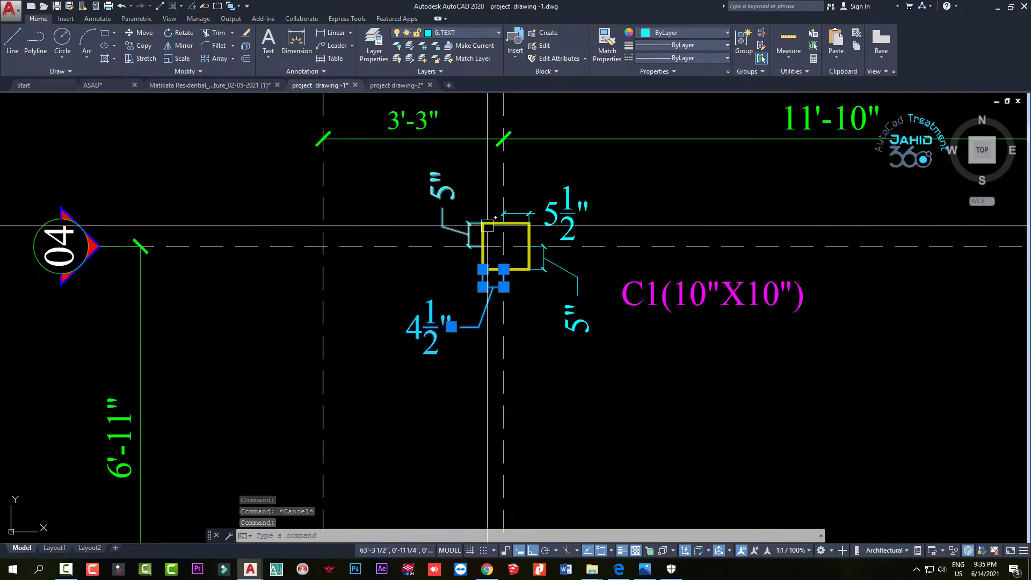
pyautogui.scroll(-5, 533, 313)
pyautogui.moveTo(652, 307); pyautogui.dragTo(516, 229, button='middle')
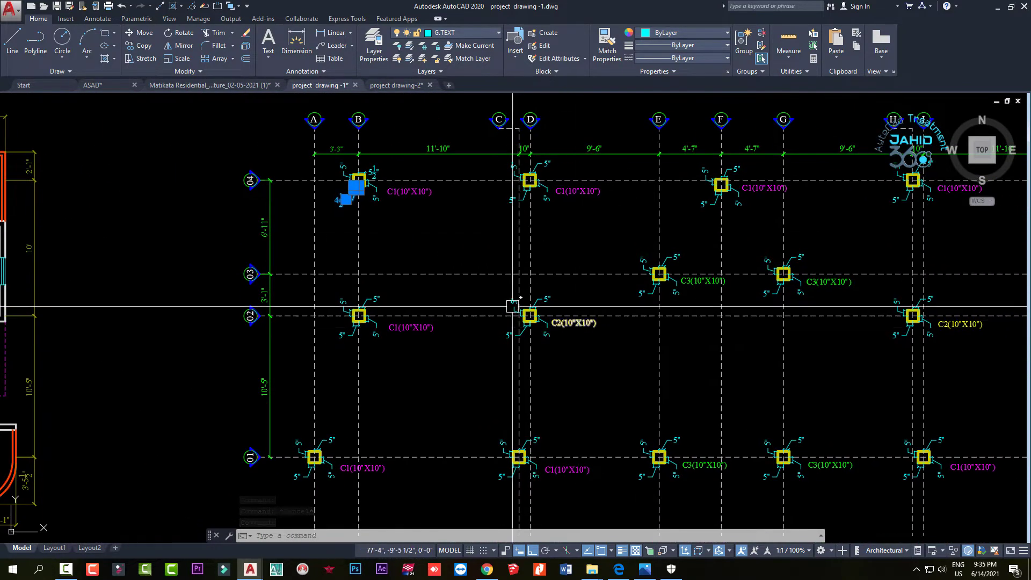
pyautogui.moveTo(282, 358); pyautogui.dragTo(329, 325, button='middle')
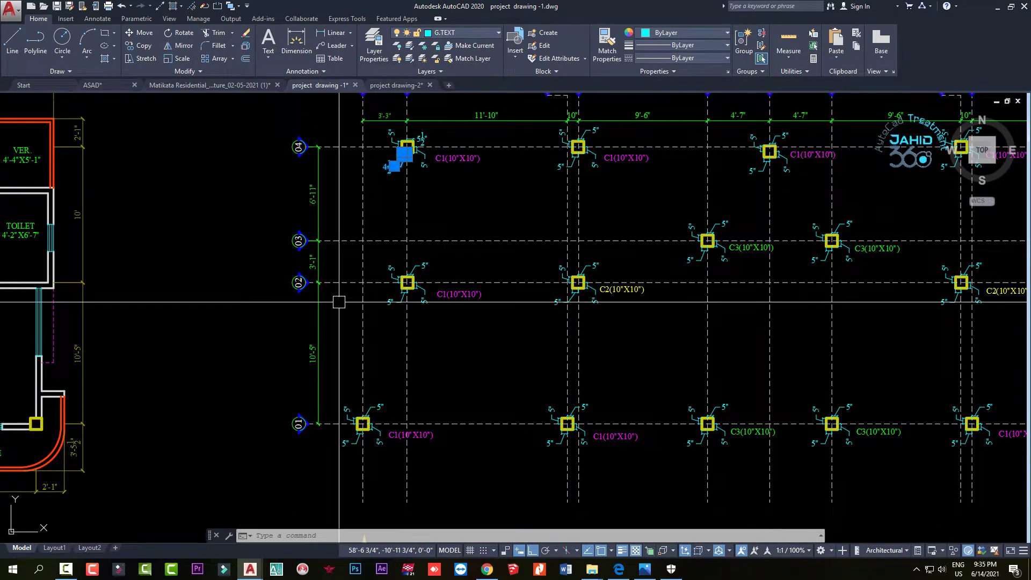
pyautogui.scroll(-4, 326, 285)
pyautogui.moveTo(361, 277); pyautogui.dragTo(336, 292, button='middle')
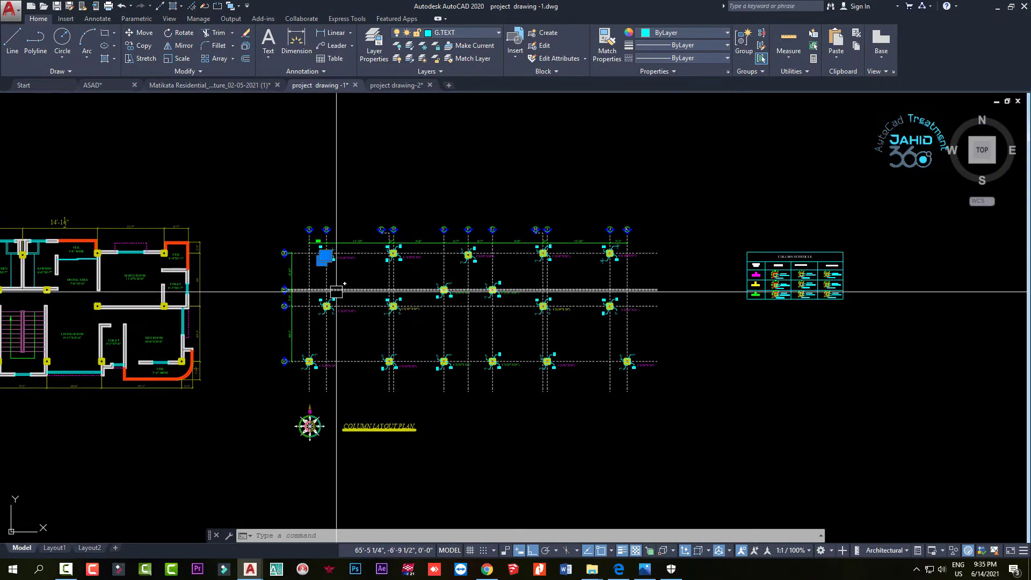
pyautogui.scroll(-4, 340, 299)
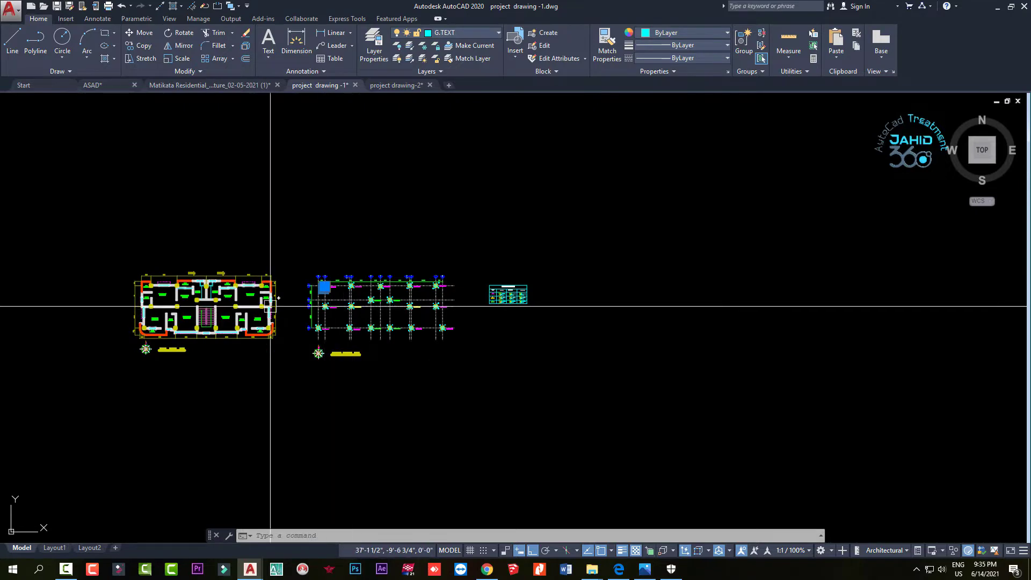
pyautogui.scroll(7, 296, 307)
pyautogui.scroll(2, 387, 272)
pyautogui.moveTo(395, 146); pyautogui.dragTo(366, 306, button='middle')
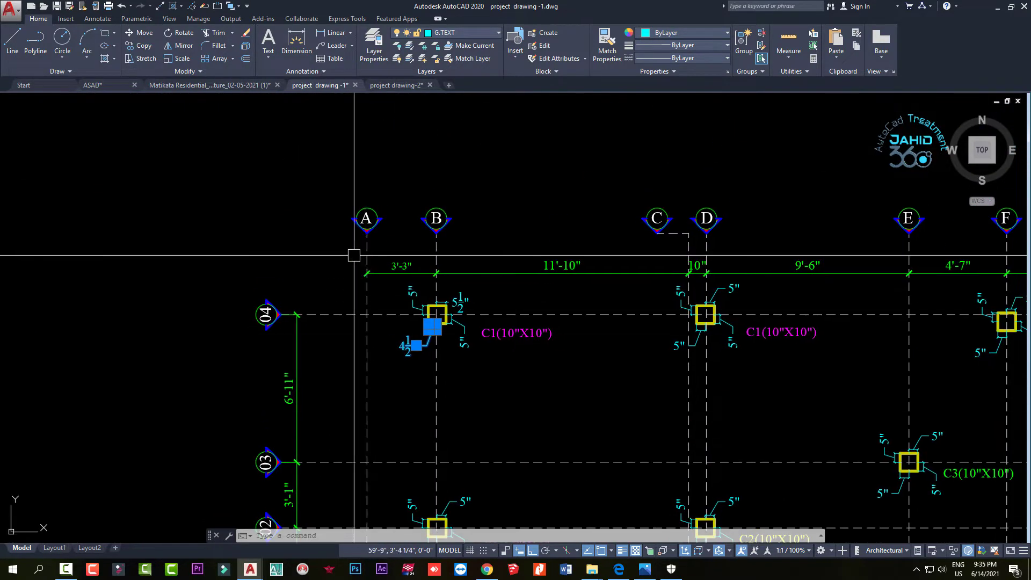
pyautogui.scroll(-2, 354, 255)
pyautogui.scroll(-2, 354, 255)
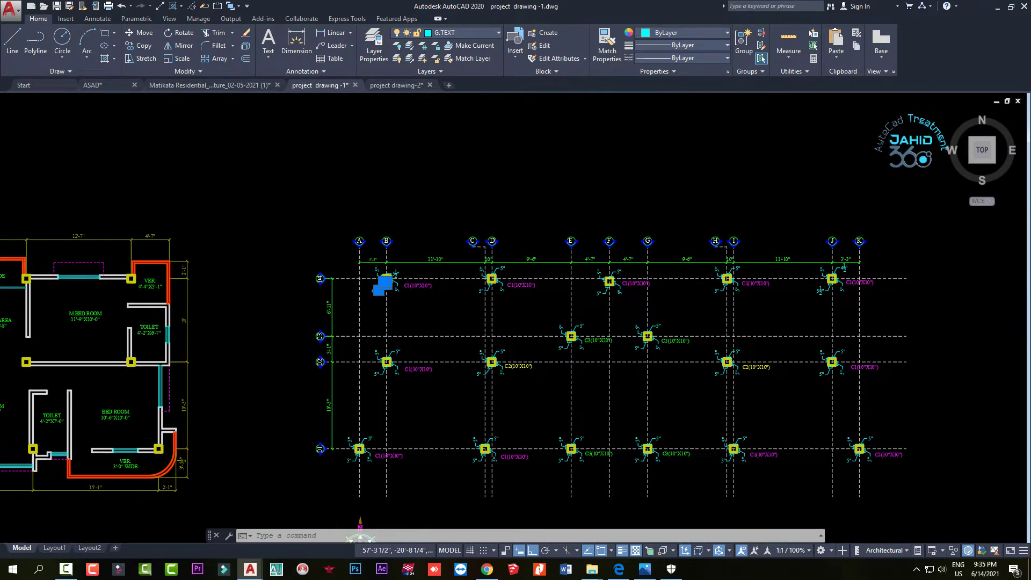
pyautogui.scroll(3, 356, 352)
pyautogui.moveTo(357, 351); pyautogui.dragTo(338, 510, button='middle')
pyautogui.scroll(9, 246, 228)
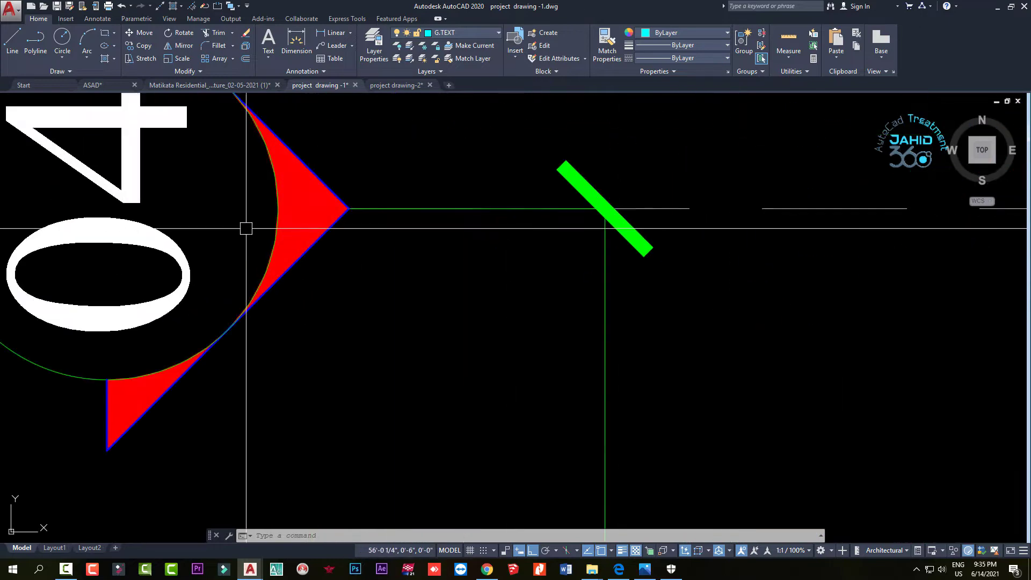
pyautogui.scroll(-1, 246, 228)
pyautogui.scroll(-4, 288, 230)
pyautogui.scroll(-2, 543, 269)
pyautogui.moveTo(416, 294); pyautogui.dragTo(359, 275, button='middle')
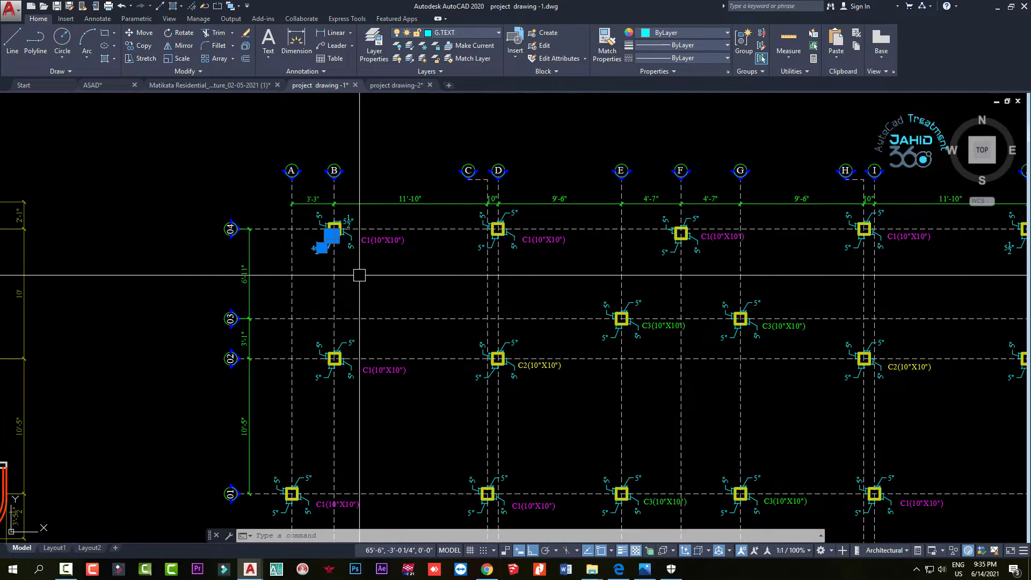
pyautogui.scroll(2, 333, 293)
pyautogui.click(335, 299)
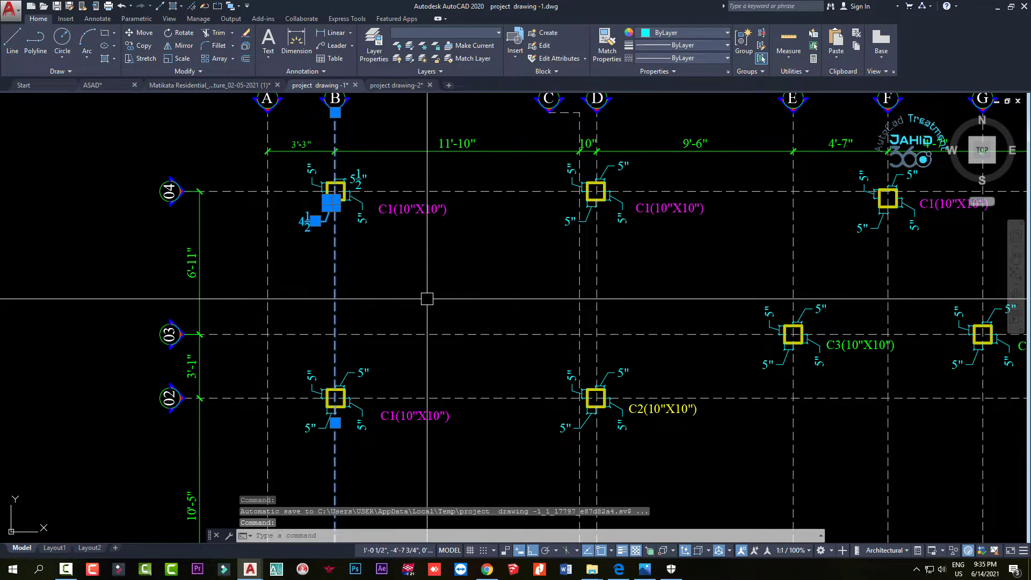
pyautogui.press('Escape')
pyautogui.click(498, 193)
pyautogui.press('Escape')
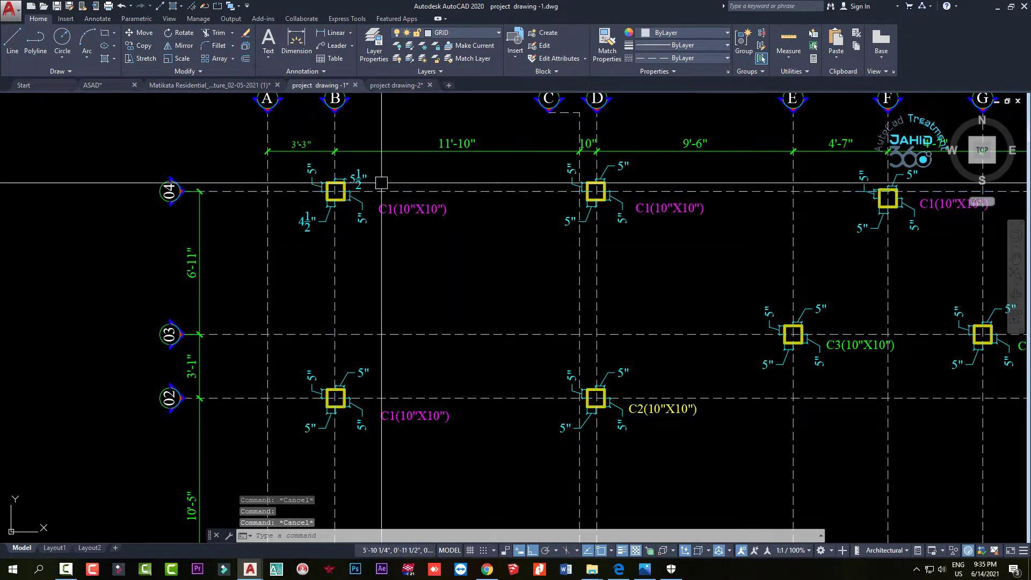
pyautogui.scroll(4, 369, 177)
pyautogui.press('Escape')
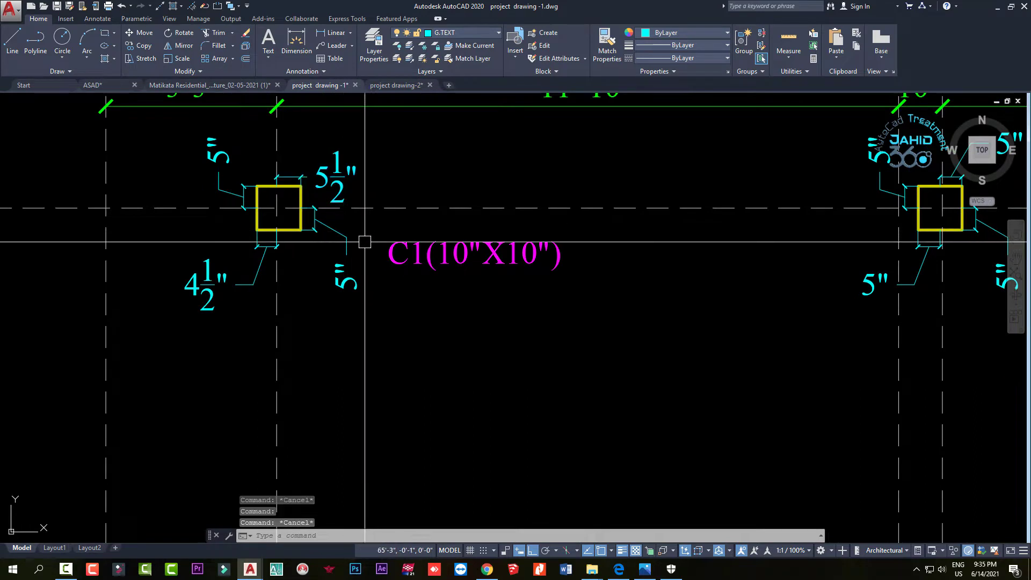
pyautogui.click(347, 263)
pyautogui.press('Escape')
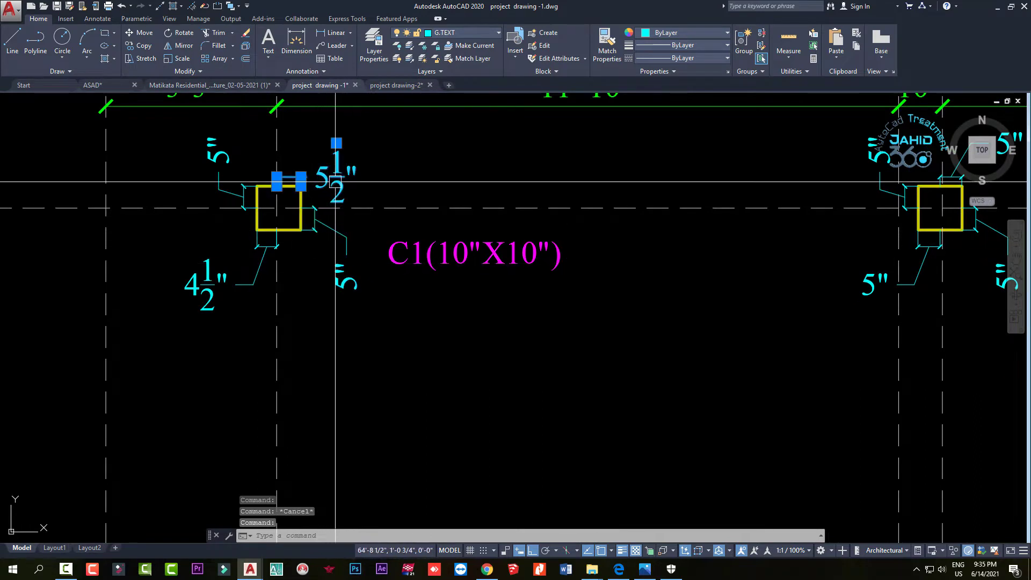
pyautogui.press('Escape')
pyautogui.click(366, 206)
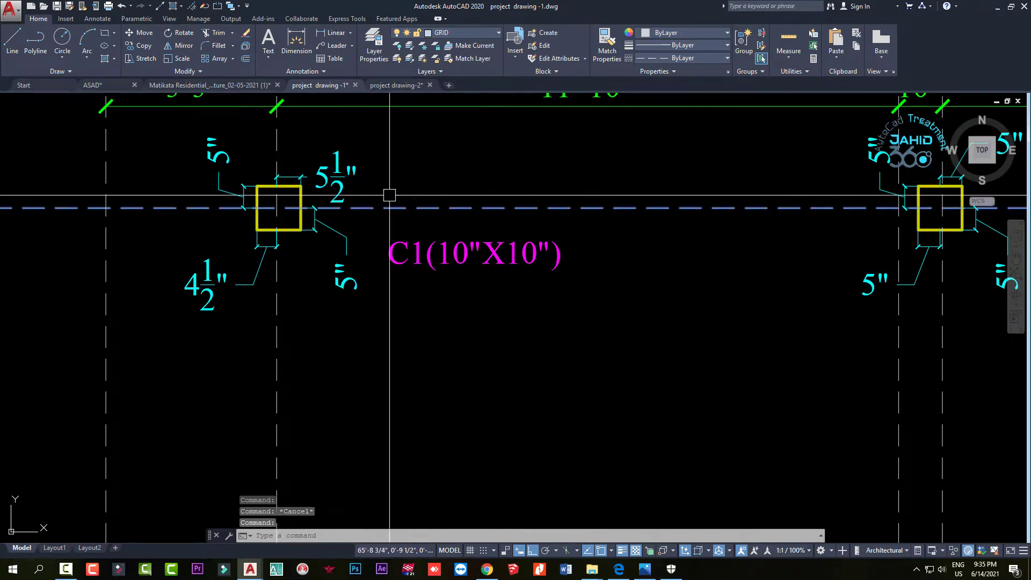
pyautogui.press('Escape')
pyautogui.click(218, 164)
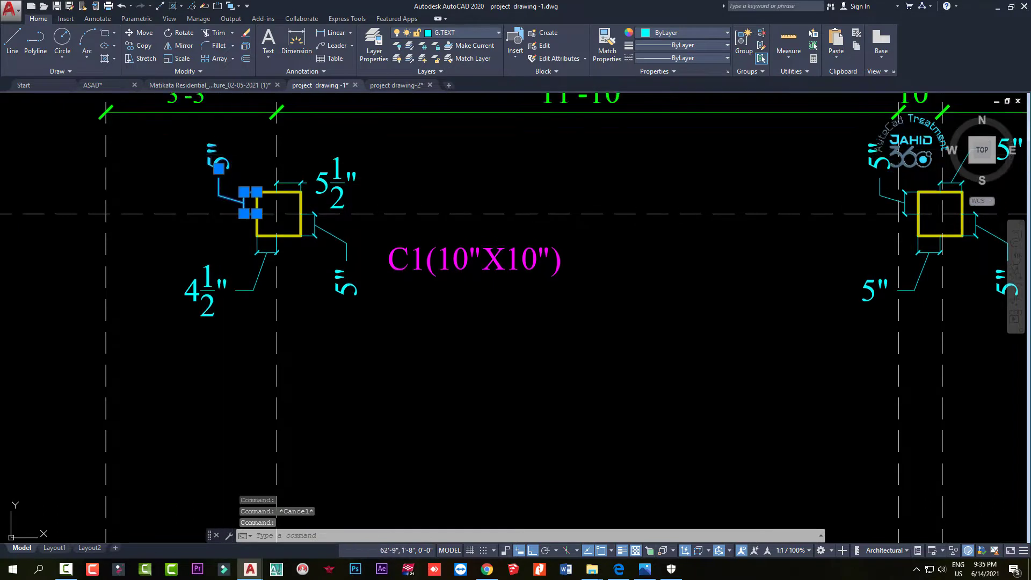
pyautogui.moveTo(232, 113); pyautogui.dragTo(233, 211, button='middle')
pyautogui.press('Escape')
pyautogui.click(233, 210)
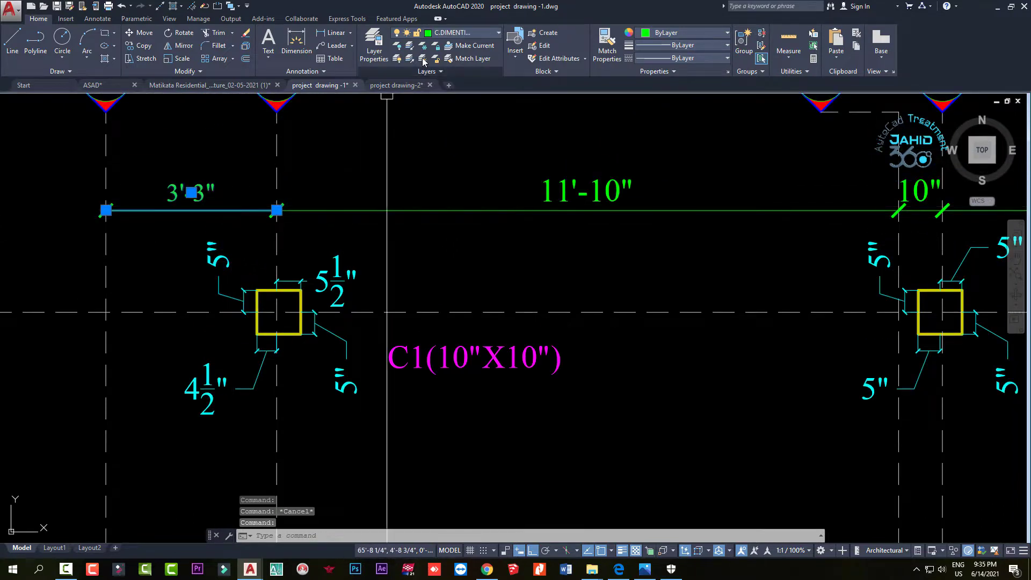
pyautogui.press('Escape')
pyautogui.click(219, 267)
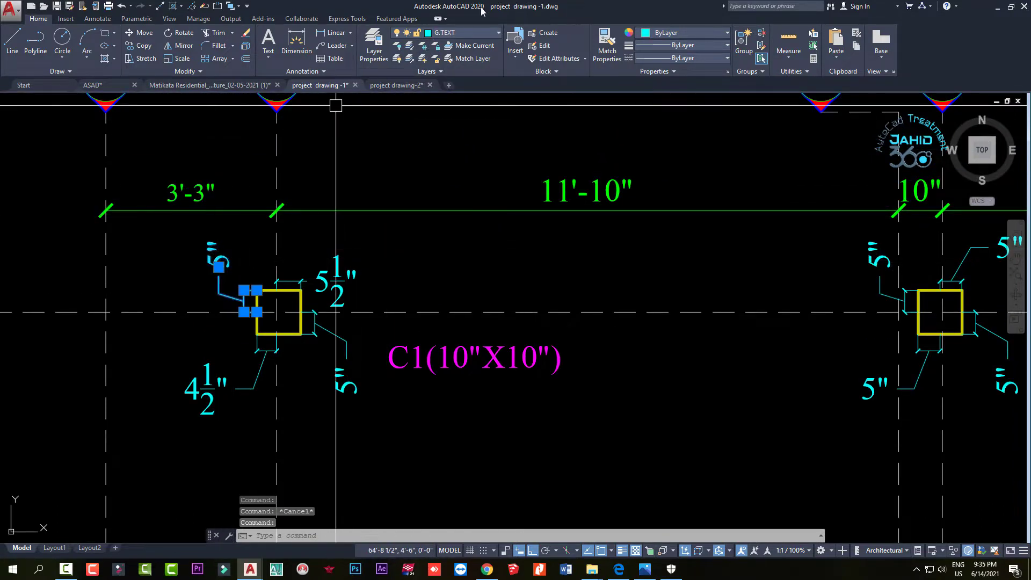
pyautogui.press('Escape')
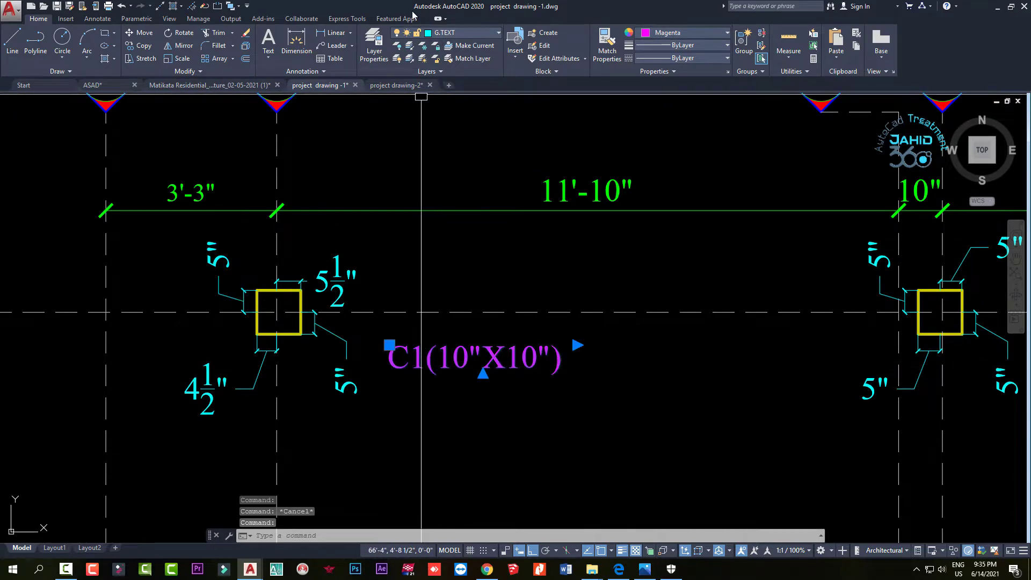
pyautogui.press('Escape')
pyautogui.click(351, 273)
pyautogui.press('Escape')
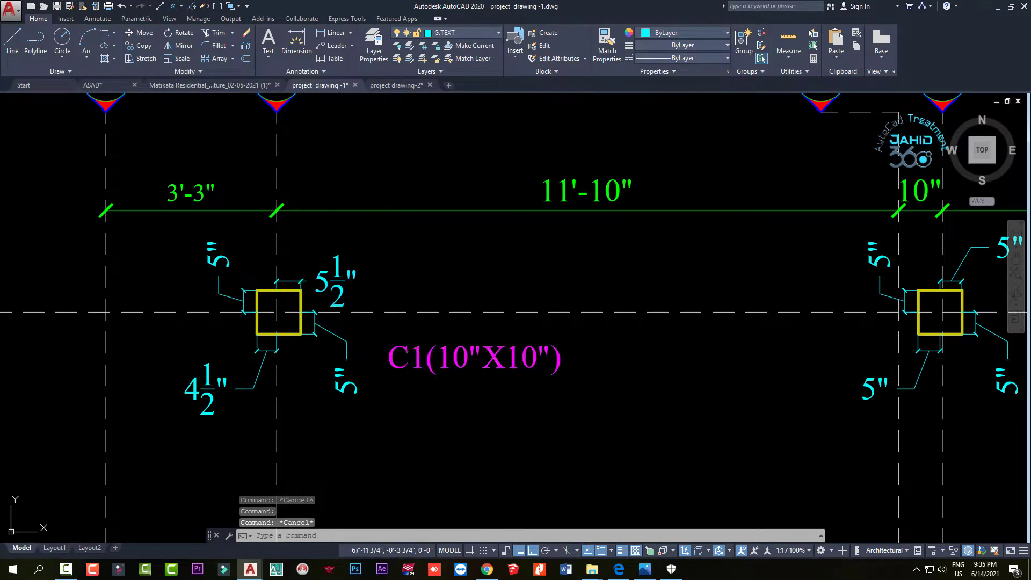
pyautogui.scroll(-4, 433, 352)
pyautogui.scroll(-2, 484, 365)
pyautogui.scroll(1, 515, 345)
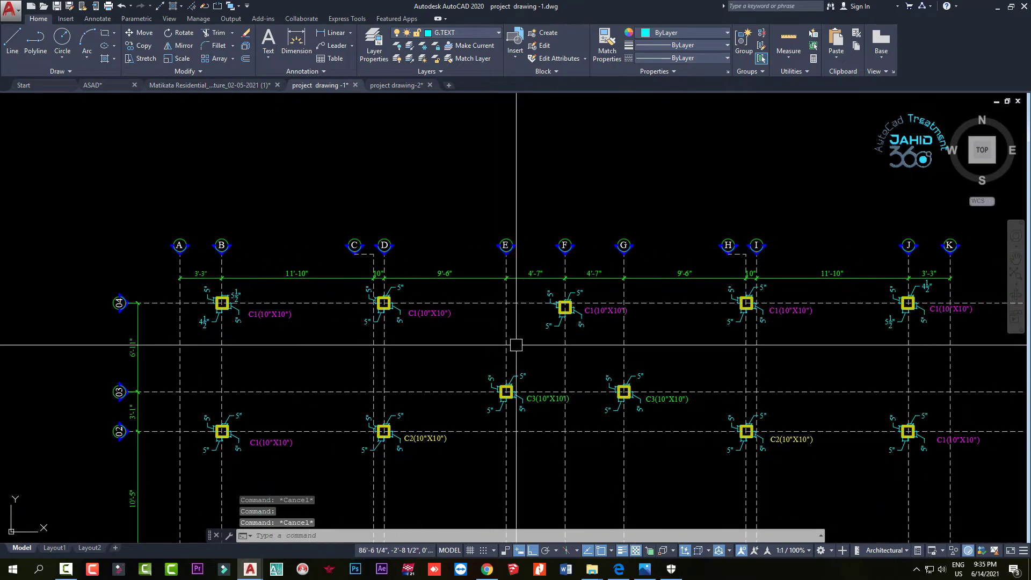
pyautogui.scroll(3, 638, 318)
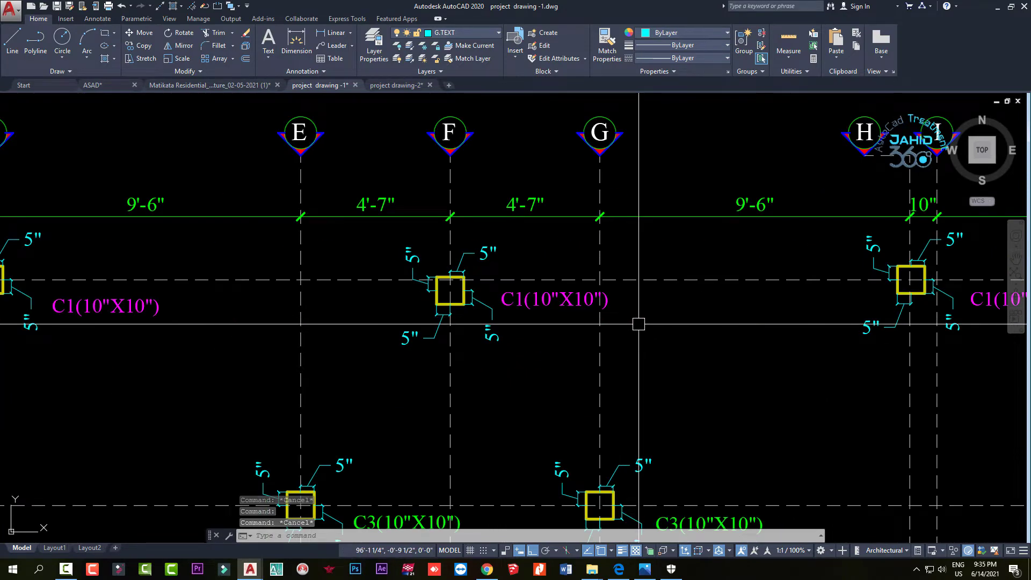
pyautogui.moveTo(638, 325); pyautogui.dragTo(364, 322, button='middle')
pyautogui.scroll(-2, 460, 320)
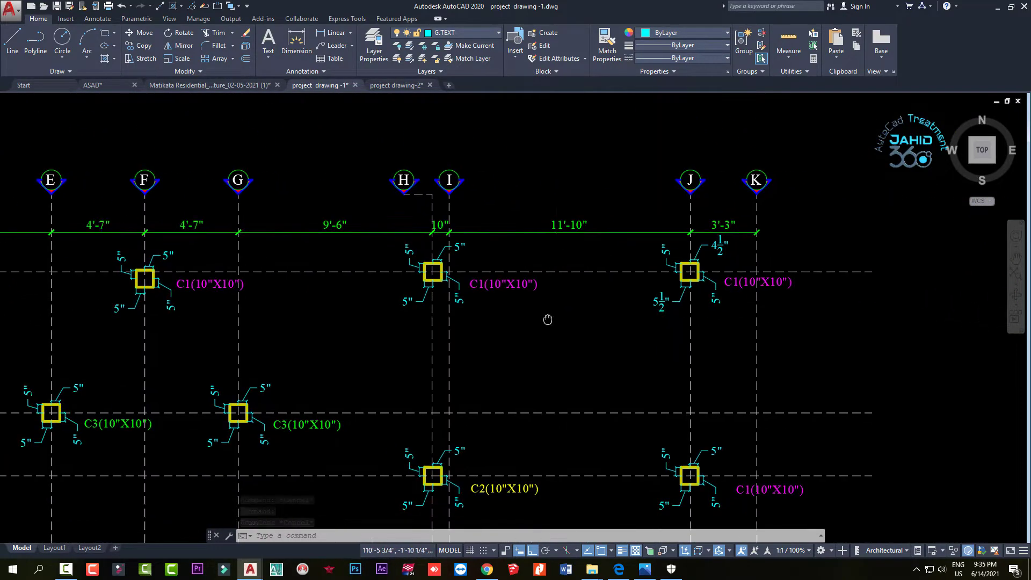
pyautogui.moveTo(548, 320); pyautogui.dragTo(499, 309, button='middle')
# Edit the C1(10"X10") label text at grid I, keeping it reading C1
pyautogui.scroll(3, 403, 302)
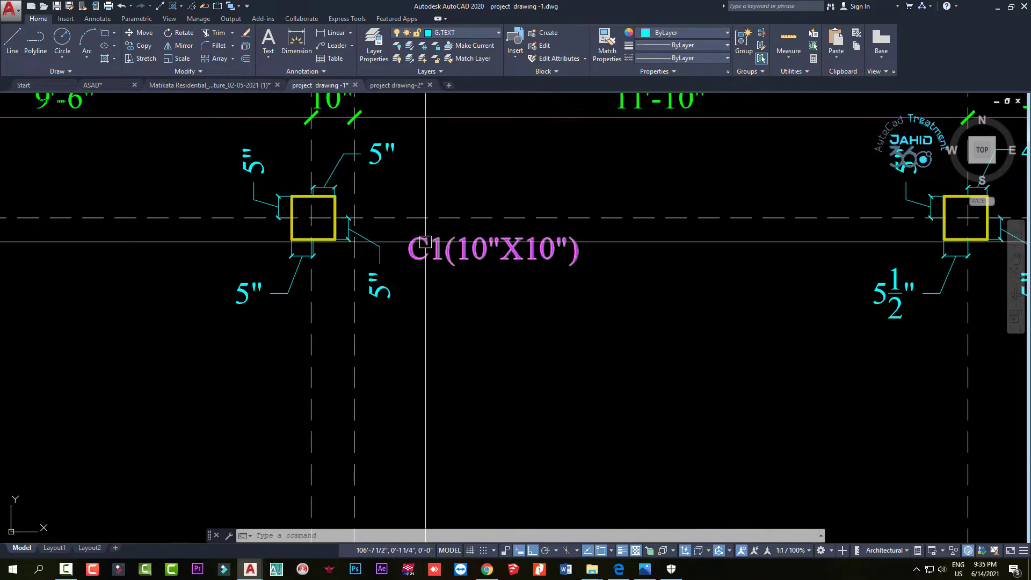
pyautogui.doubleClick(434, 247)
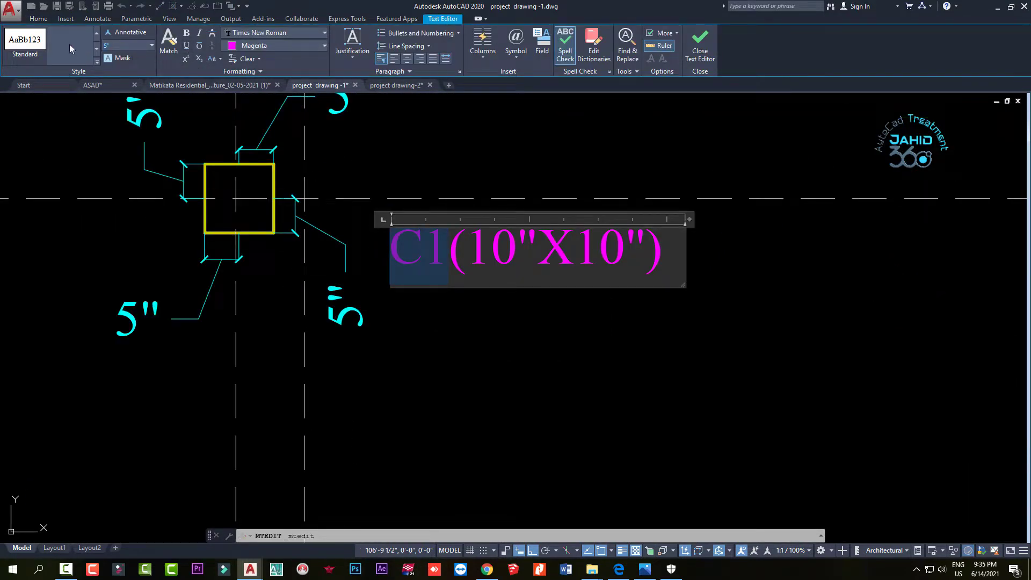
pyautogui.write('3')
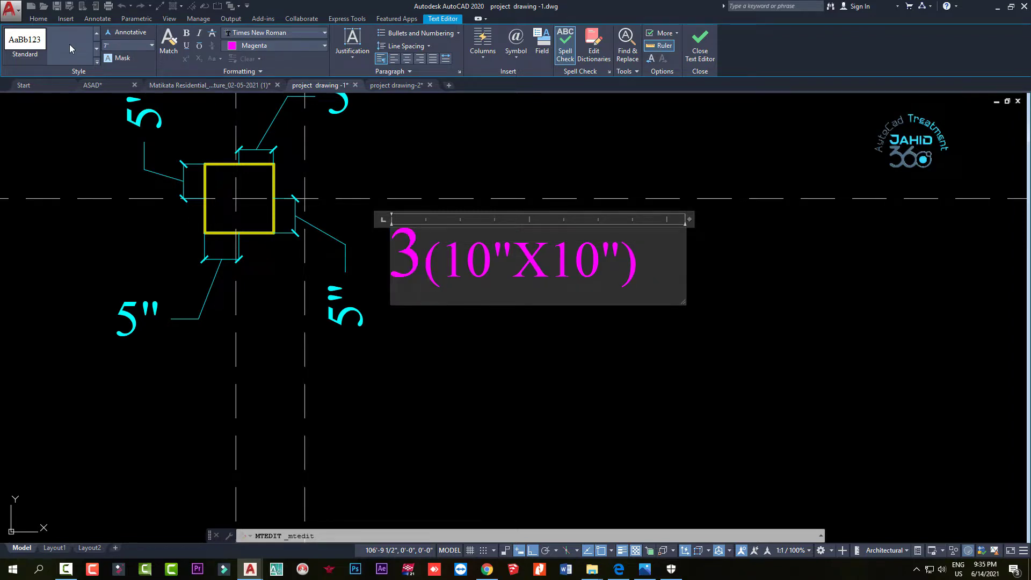
pyautogui.hotkey('ctrl', 'z')
pyautogui.click(553, 307)
pyautogui.scroll(-5, 559, 368)
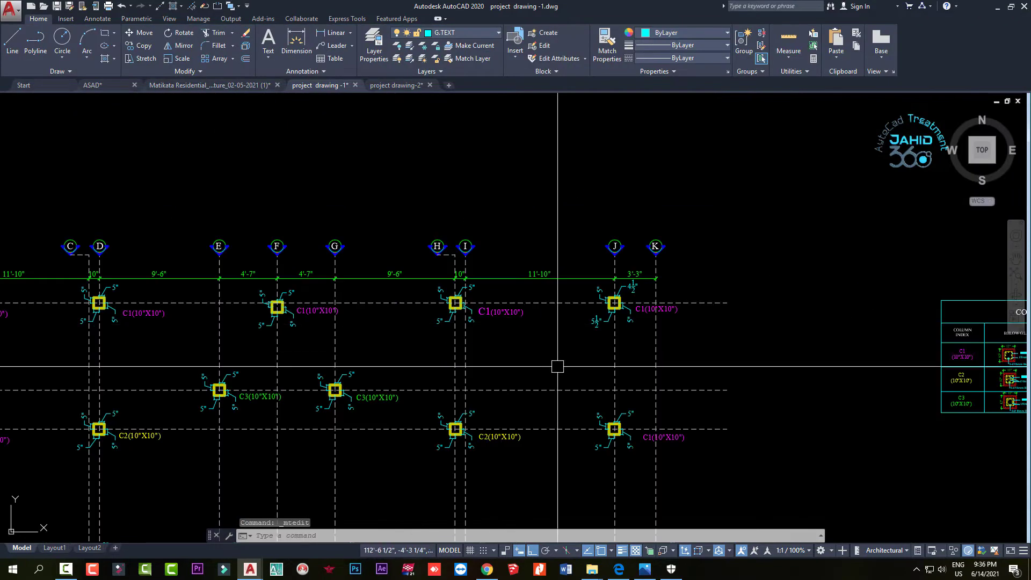
pyautogui.scroll(5, 559, 312)
pyautogui.scroll(-3, 559, 312)
pyautogui.press('Escape')
# Move the C1(10"X10") label to sit just right of column J
pyautogui.click(417, 300)
pyautogui.scroll(3, 432, 327)
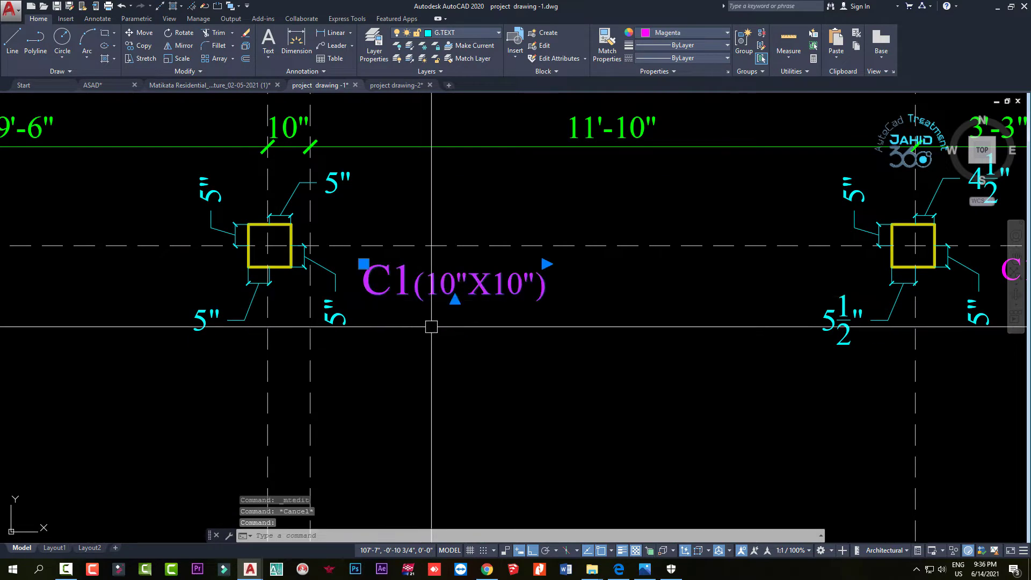
pyautogui.write('m')
pyautogui.press('Return')
pyautogui.click(573, 403)
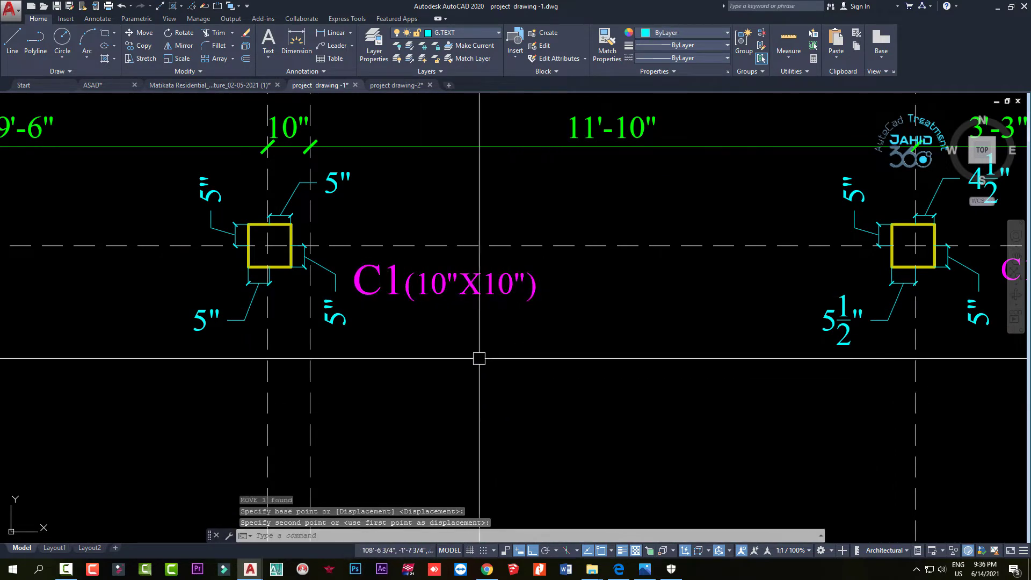
pyautogui.scroll(-3, 478, 357)
pyautogui.scroll(4, 461, 358)
pyautogui.scroll(-6, 530, 388)
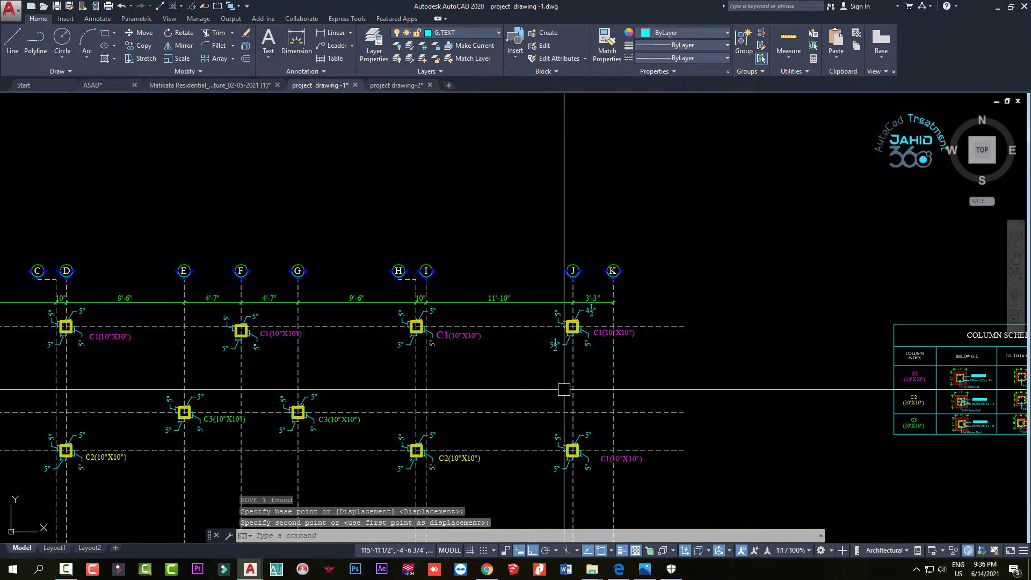
pyautogui.scroll(4, 610, 356)
pyautogui.scroll(2, 607, 288)
pyautogui.scroll(-2, 589, 299)
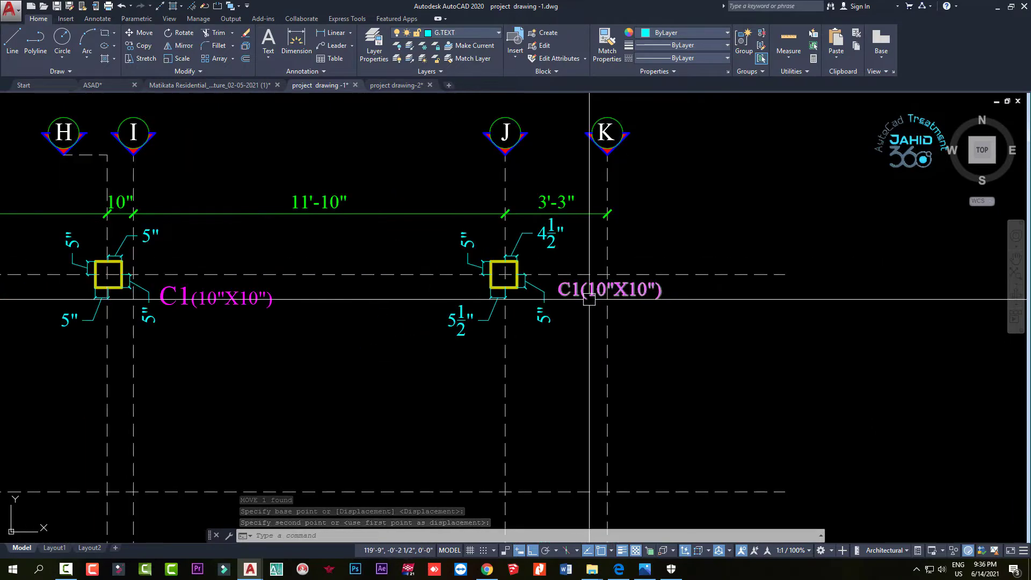
pyautogui.click(589, 299)
pyautogui.scroll(-2, 368, 341)
pyautogui.scroll(4, 411, 331)
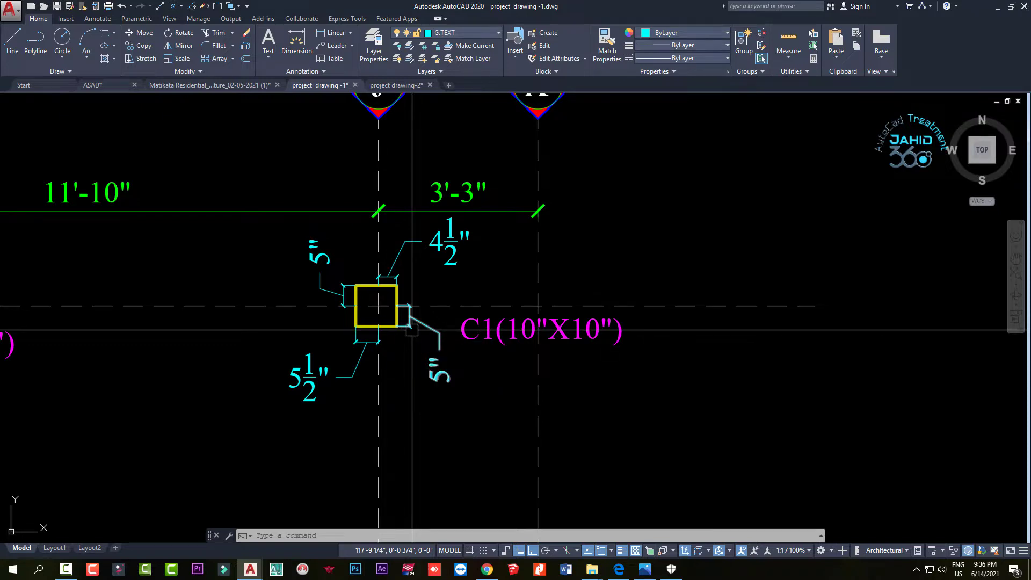
pyautogui.scroll(-1, 411, 327)
pyautogui.scroll(-4, 398, 327)
# In the Matikata Residential structure drawing, window-select the Column Layout Plan sheet
pyautogui.scroll(-3, 396, 301)
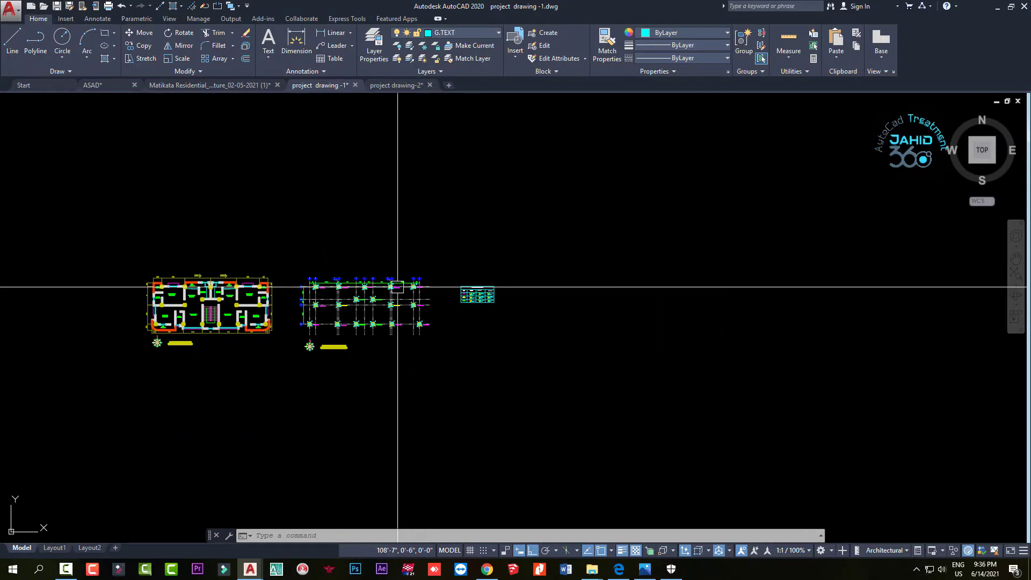
pyautogui.scroll(-3, 391, 295)
pyautogui.scroll(5, 385, 303)
pyautogui.scroll(5, 322, 299)
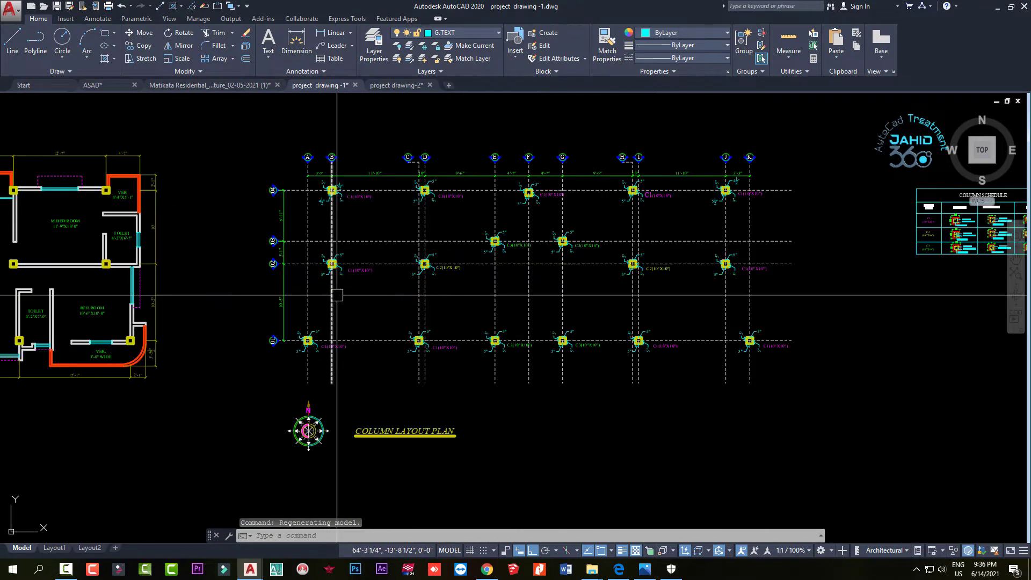
pyautogui.click(182, 90)
pyautogui.scroll(-5, 409, 290)
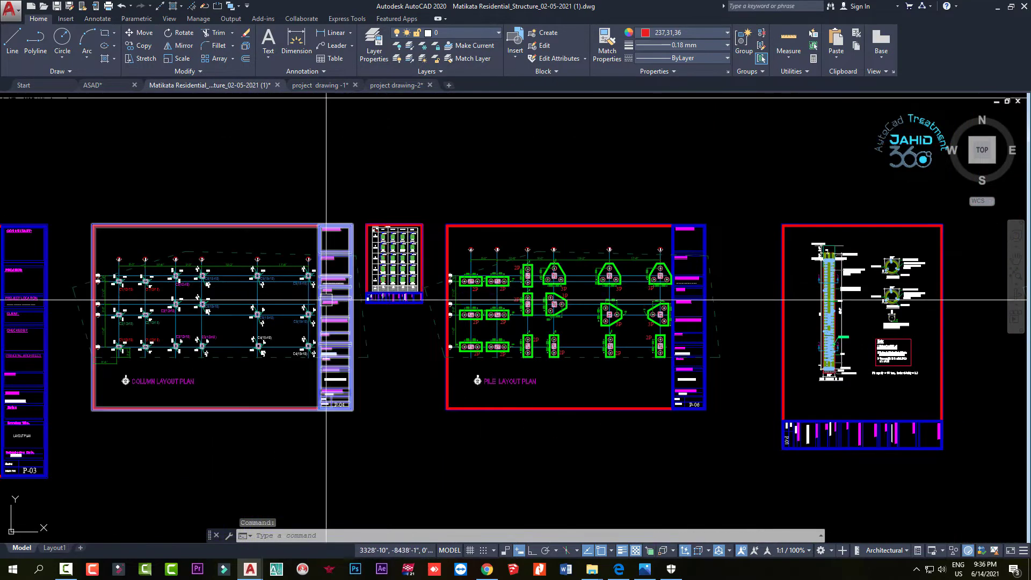
pyautogui.moveTo(435, 299)
pyautogui.mouseDown(button='middle')
pyautogui.moveTo(375, 276)
pyautogui.moveTo(382, 299)
pyautogui.moveTo(499, 409)
pyautogui.mouseUp(button='middle')
pyautogui.click(486, 483)
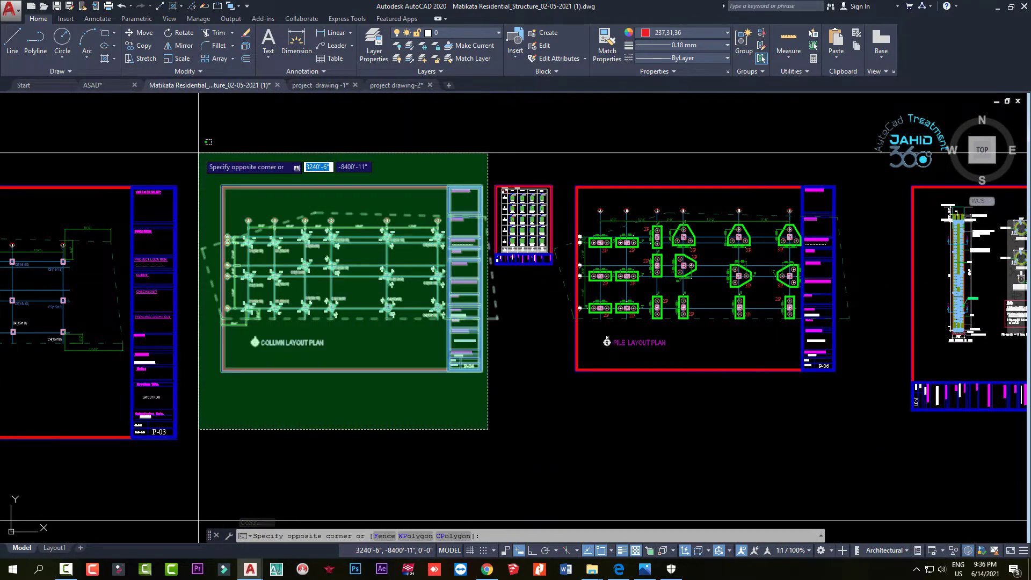
pyautogui.click(218, 183)
# Copy the Column Layout Plan sheet to a spot below the other sheets
pyautogui.click(139, 45)
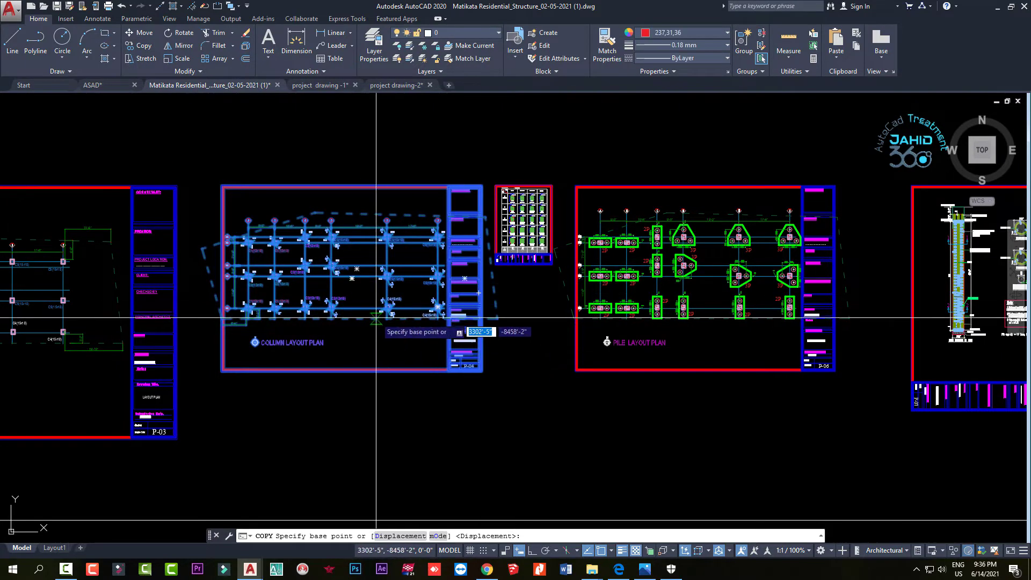
pyautogui.scroll(-3, 377, 311)
pyautogui.scroll(2, 375, 315)
pyautogui.scroll(1, 376, 315)
pyautogui.moveTo(375, 315); pyautogui.dragTo(368, 248, button='middle')
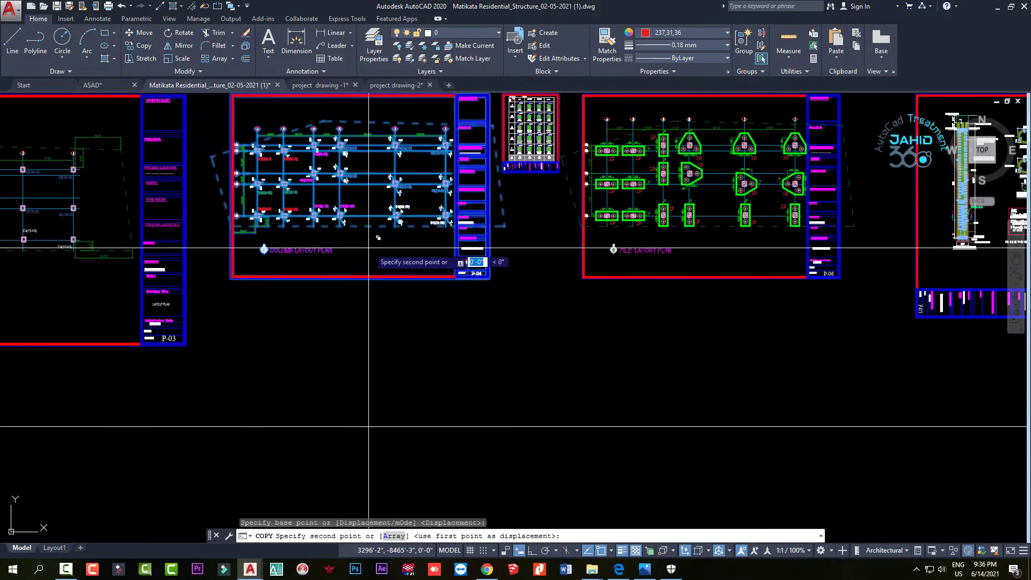
pyautogui.click(385, 257)
pyautogui.scroll(-4, 386, 257)
pyautogui.click(506, 407)
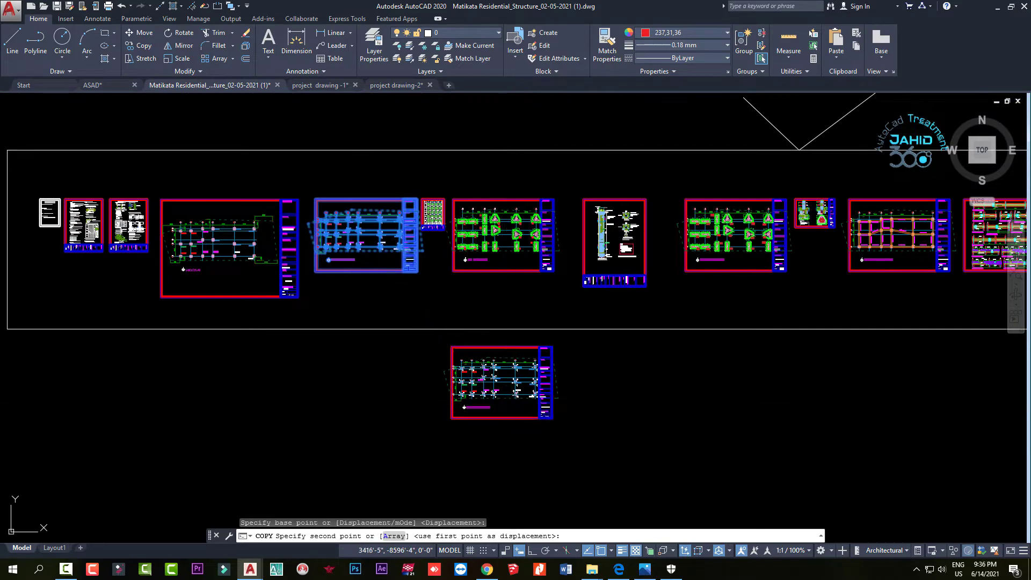
pyautogui.press('Escape')
# Erase the column labels and offset dimensions from the copied plan
pyautogui.scroll(5, 453, 377)
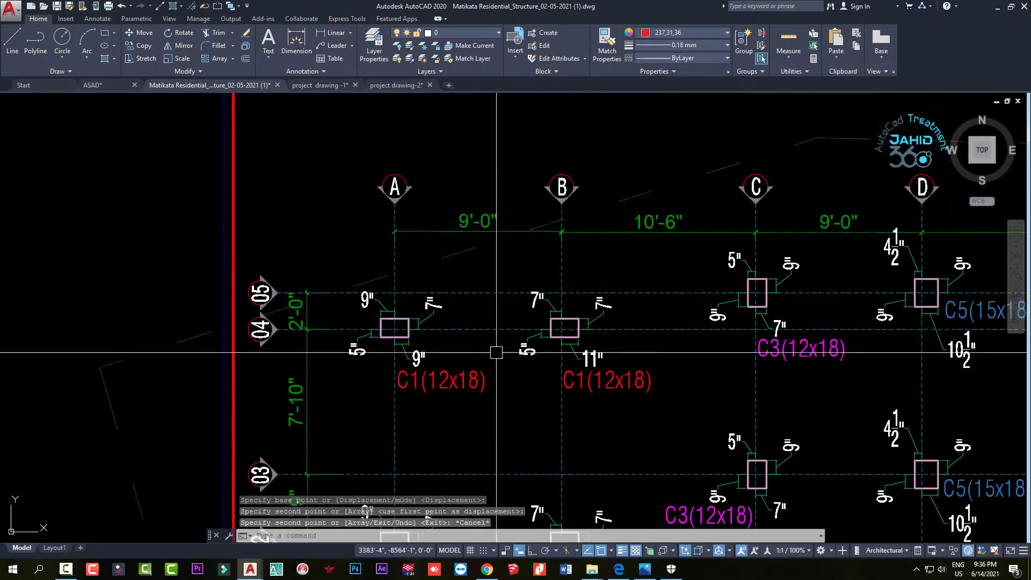
pyautogui.scroll(3, 462, 445)
pyautogui.scroll(-3, 337, 397)
pyautogui.click(401, 293)
pyautogui.click(349, 214)
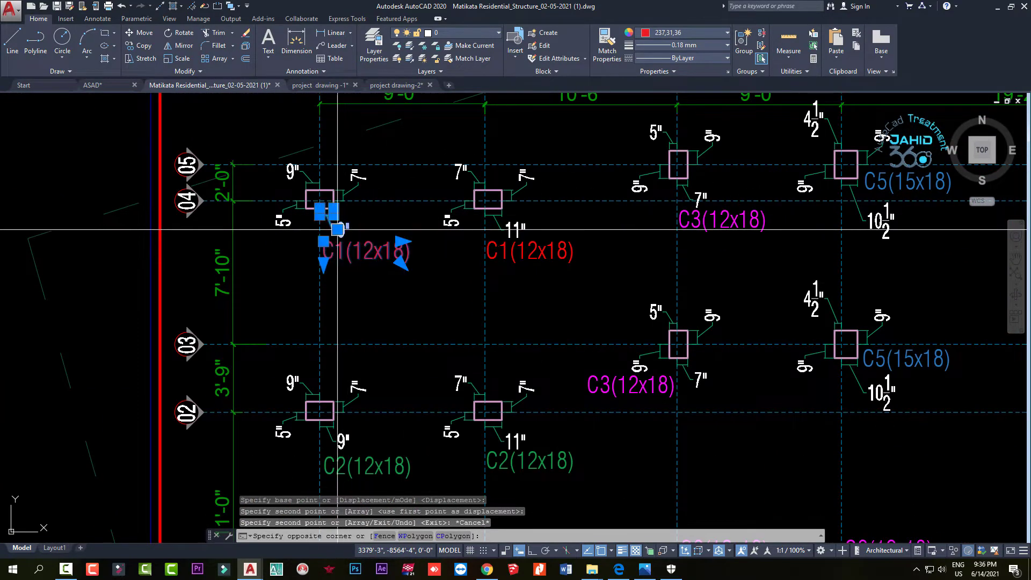
pyautogui.press('Delete')
pyautogui.scroll(-3, 294, 325)
pyautogui.scroll(-2, 369, 272)
pyautogui.scroll(5, 317, 320)
pyautogui.scroll(-4, 325, 310)
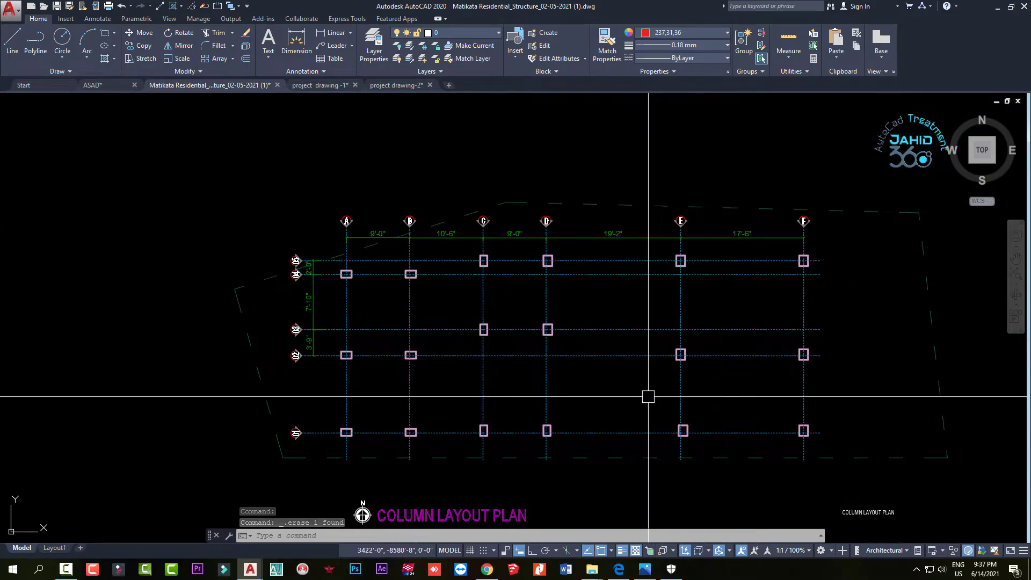
pyautogui.moveTo(638, 394); pyautogui.dragTo(592, 361, button='middle')
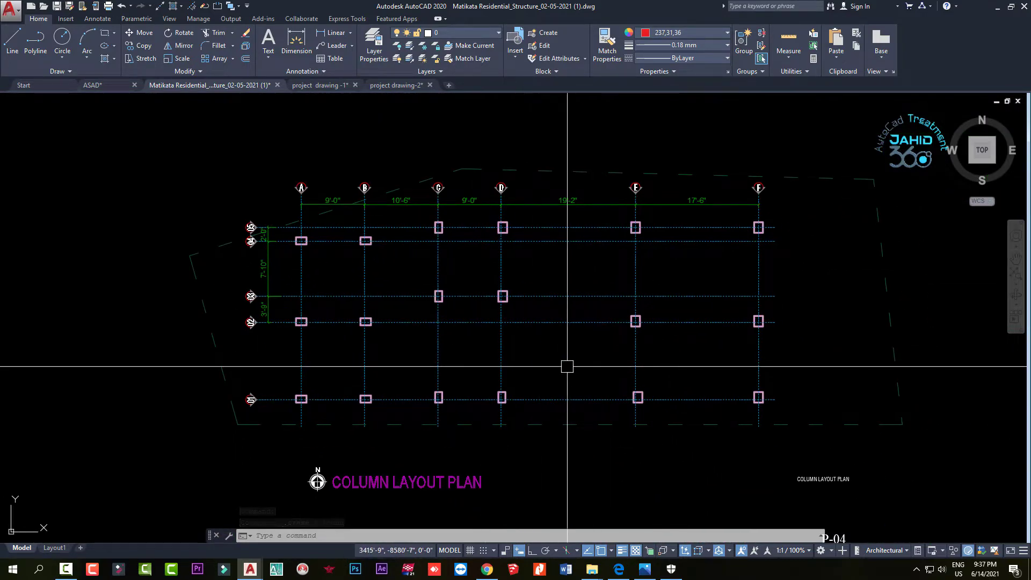
pyautogui.scroll(4, 283, 227)
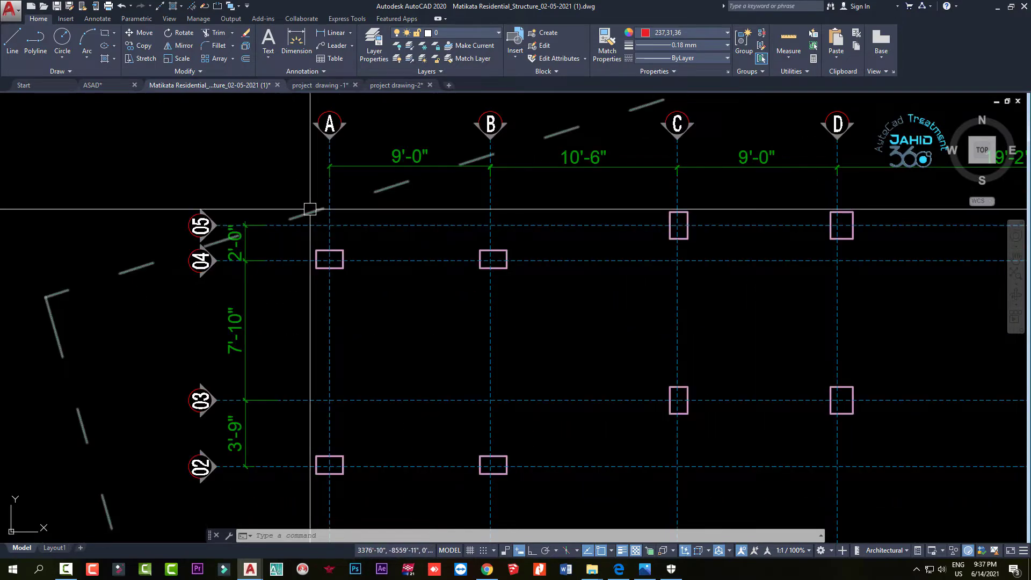
pyautogui.scroll(-4, 311, 213)
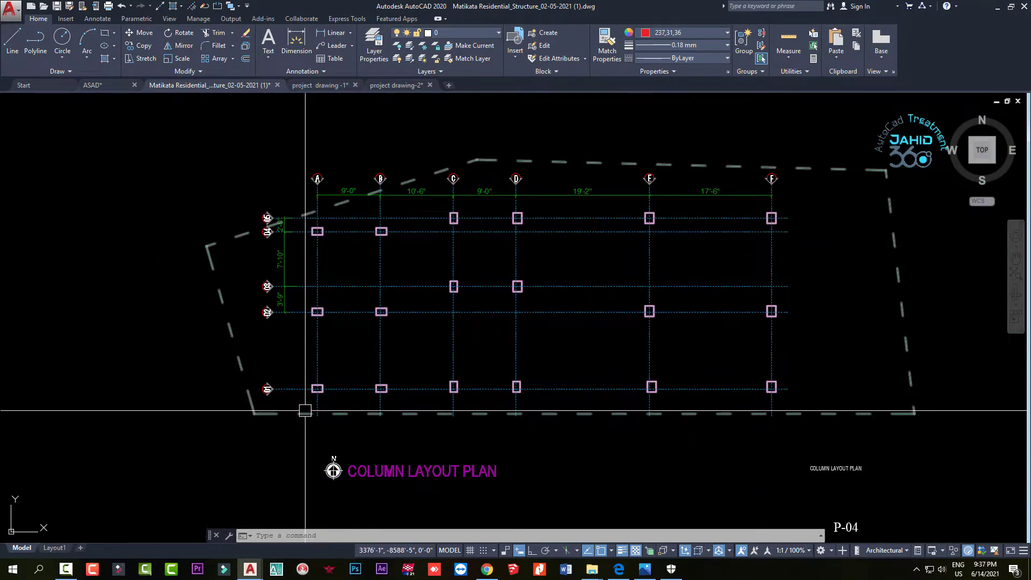
pyautogui.scroll(4, 316, 385)
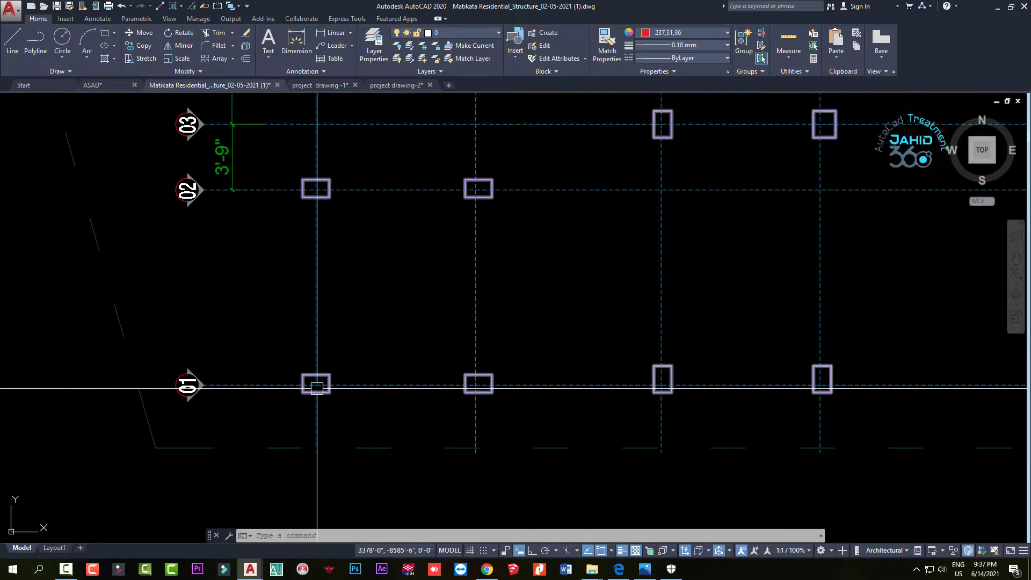
pyautogui.scroll(-2, 317, 382)
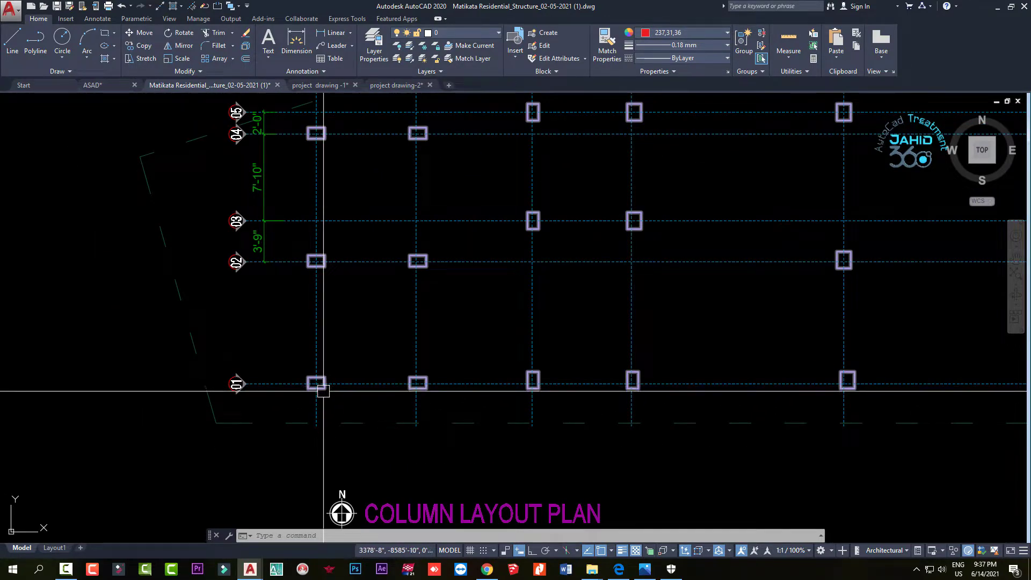
pyautogui.scroll(-2, 323, 391)
pyautogui.scroll(-4, 324, 433)
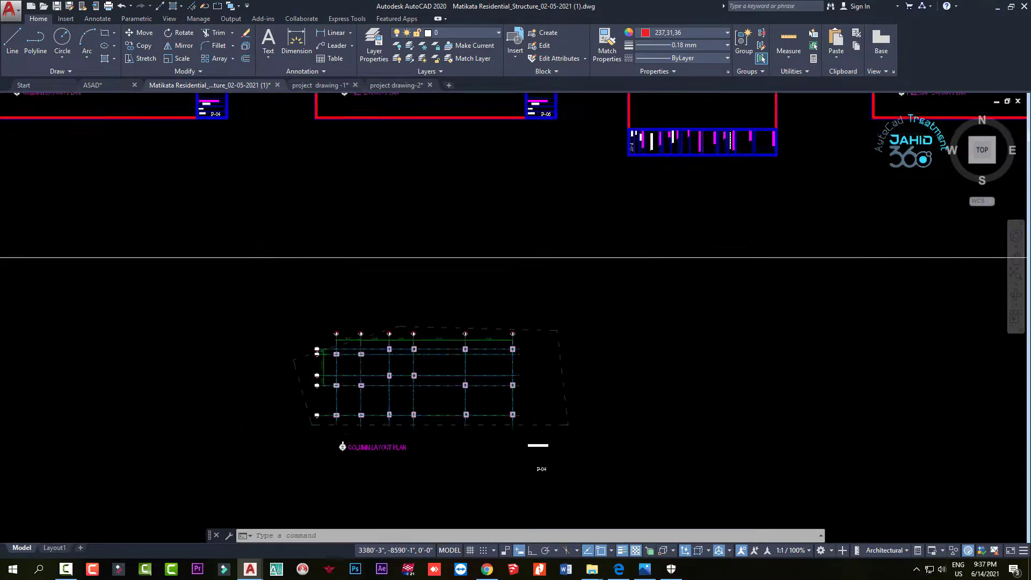
pyautogui.scroll(-3, 375, 267)
pyautogui.scroll(3, 341, 311)
pyautogui.scroll(-3, 360, 460)
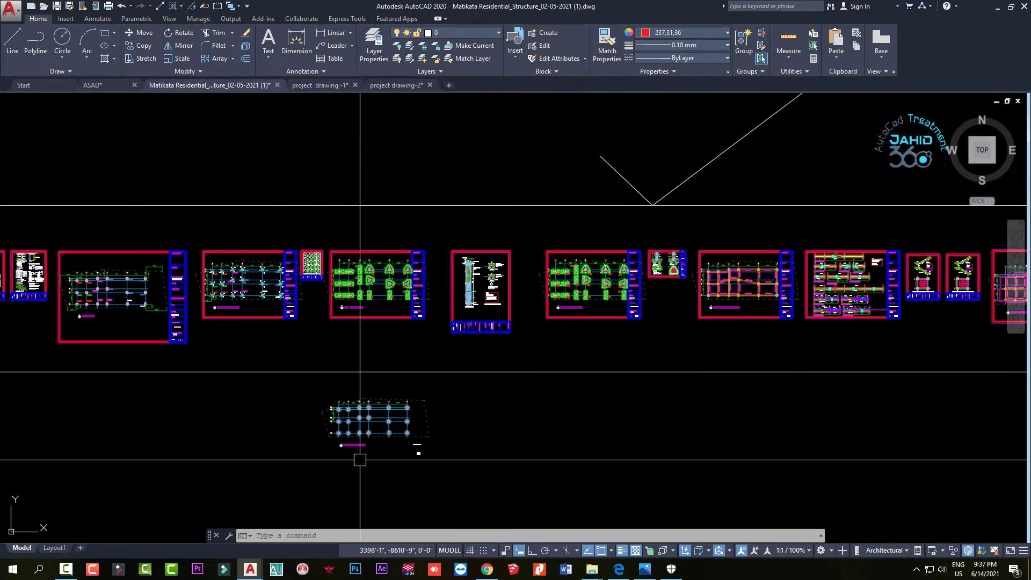
pyautogui.scroll(5, 360, 460)
pyautogui.scroll(1, 348, 379)
pyautogui.moveTo(348, 379); pyautogui.dragTo(367, 298, button='middle')
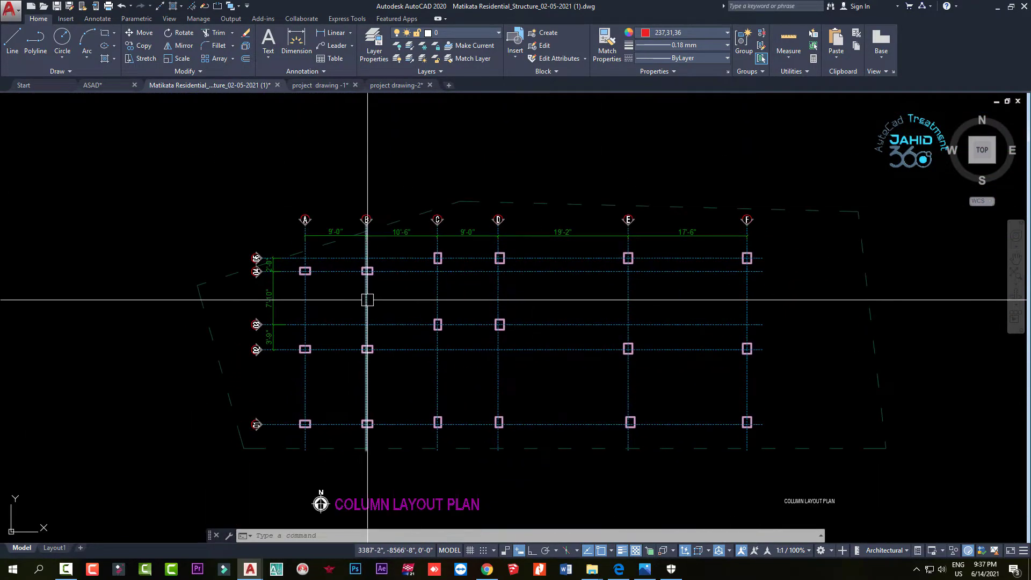
pyautogui.scroll(-2, 356, 305)
pyautogui.scroll(-3, 377, 335)
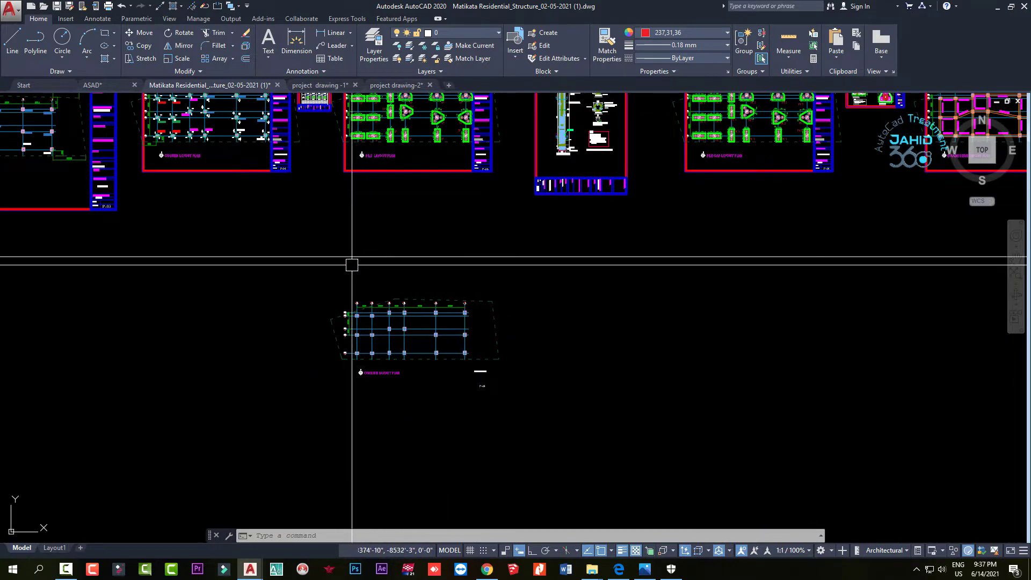
pyautogui.scroll(3, 188, 145)
pyautogui.scroll(3, 203, 131)
# Copy the C3(12x18) column label to column A, row 04
pyautogui.click(271, 110)
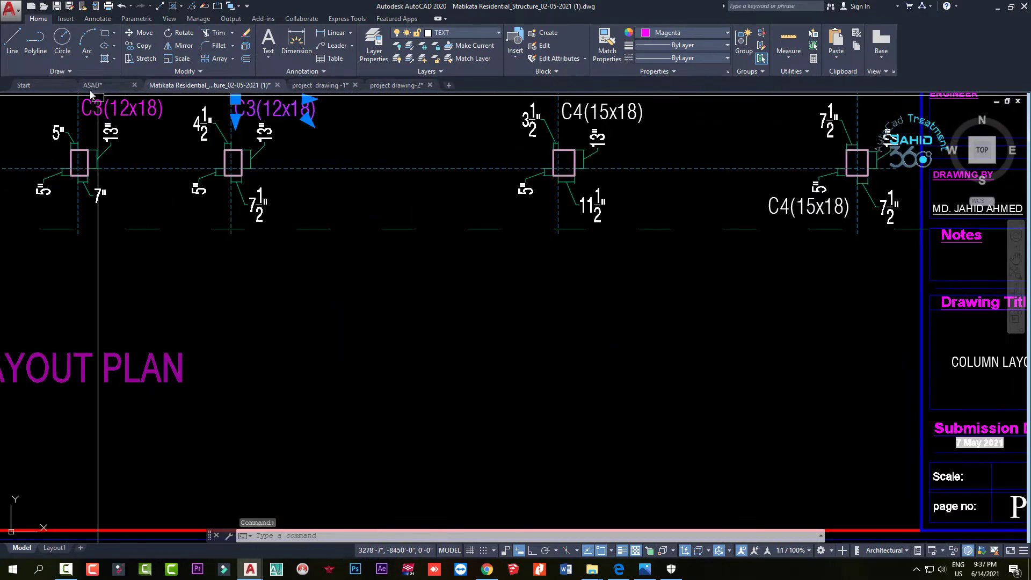
pyautogui.click(149, 48)
pyautogui.scroll(-2, 215, 156)
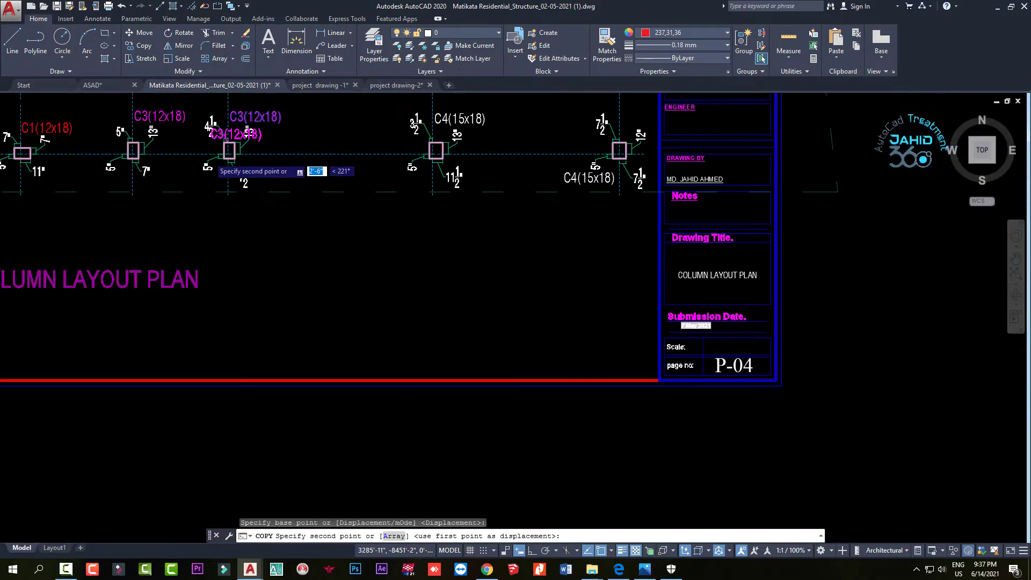
pyautogui.click(231, 151)
pyautogui.scroll(-2, 322, 322)
pyautogui.scroll(-2, 294, 156)
pyautogui.scroll(3, 293, 157)
pyautogui.scroll(3, 375, 239)
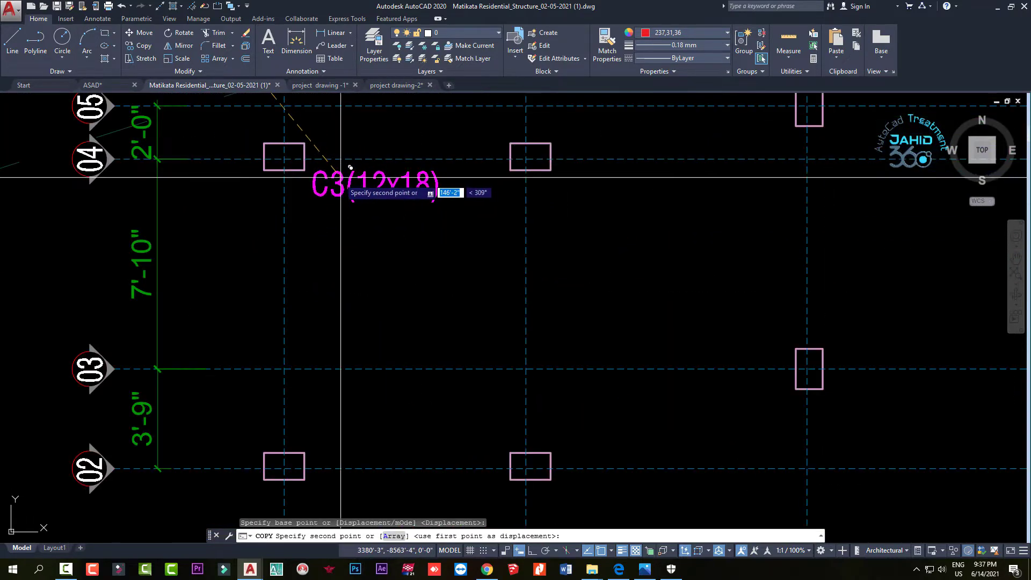
pyautogui.click(325, 201)
pyautogui.press('Escape')
pyautogui.scroll(3, 338, 204)
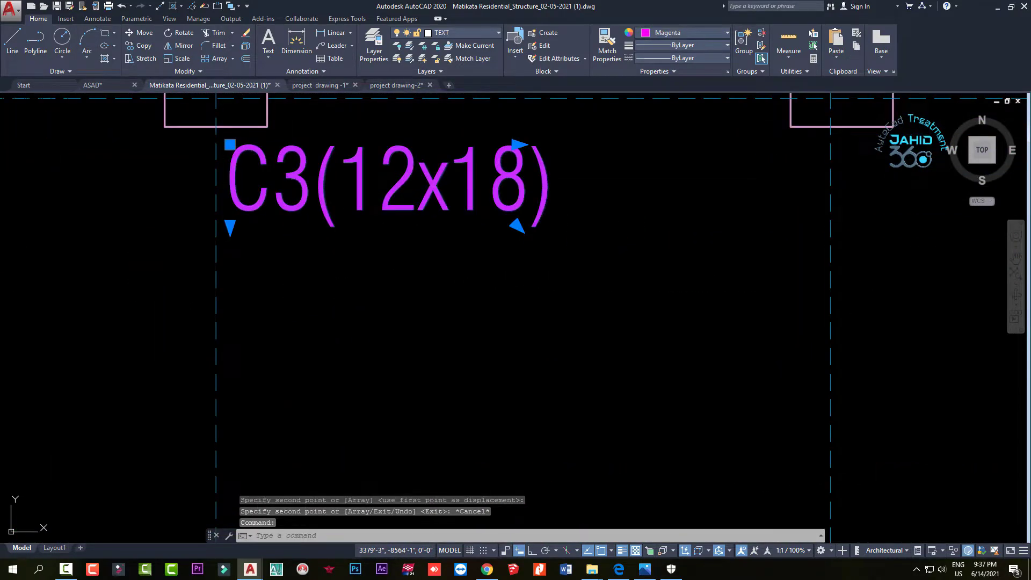
# Change the copied label's text to 2P
pyautogui.doubleClick(262, 192)
pyautogui.hotkey('ctrl', 'a')
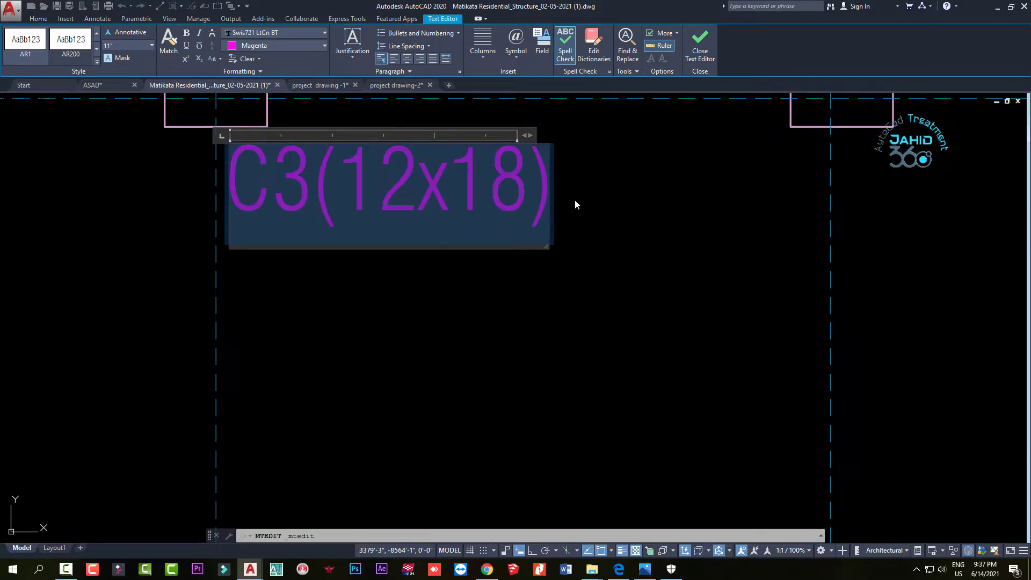
pyautogui.write('2P')
pyautogui.click(533, 284)
pyautogui.scroll(-5, 355, 252)
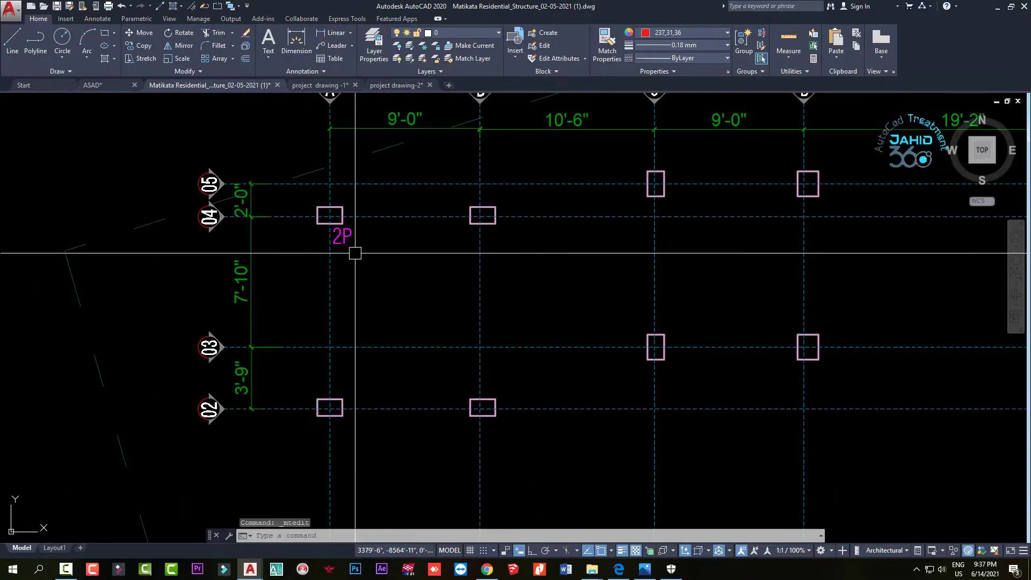
pyautogui.press('Escape')
# Copy the 2P label to columns A and B on row 02
pyautogui.click(334, 232)
pyautogui.click(148, 47)
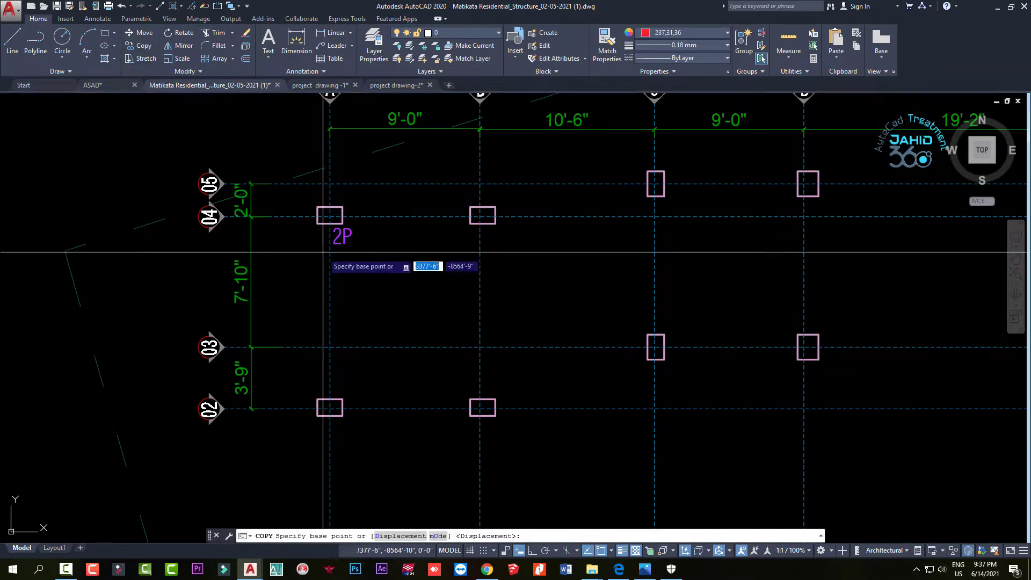
pyautogui.click(344, 240)
pyautogui.click(349, 416)
pyautogui.click(480, 409)
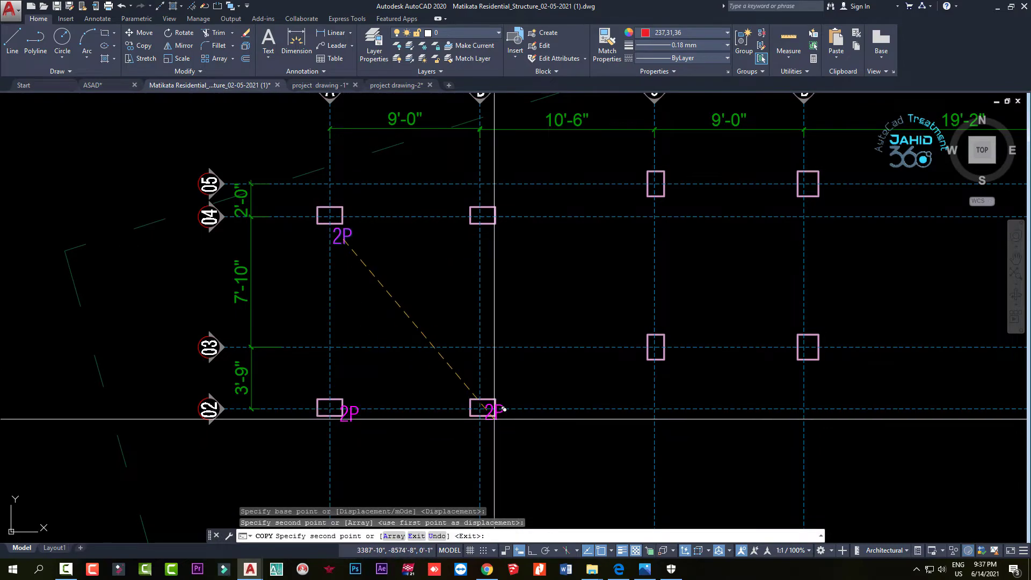
pyautogui.scroll(4, 493, 229)
# Place the label copy at column B/04 and edit it to read 3P
pyautogui.click(493, 228)
pyautogui.press('Return')
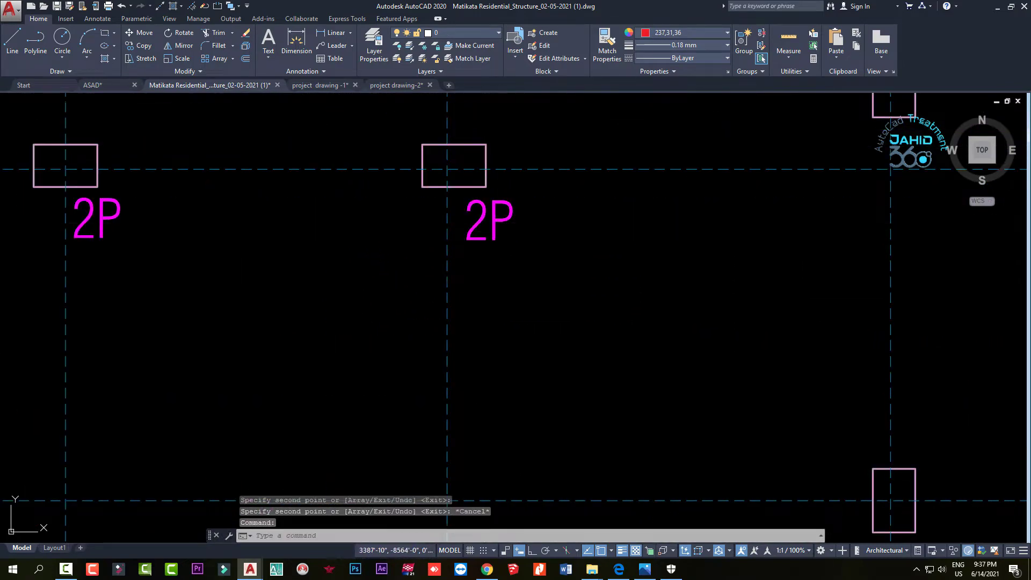
pyautogui.doubleClick(485, 221)
pyautogui.write('3')
pyautogui.press('Escape')
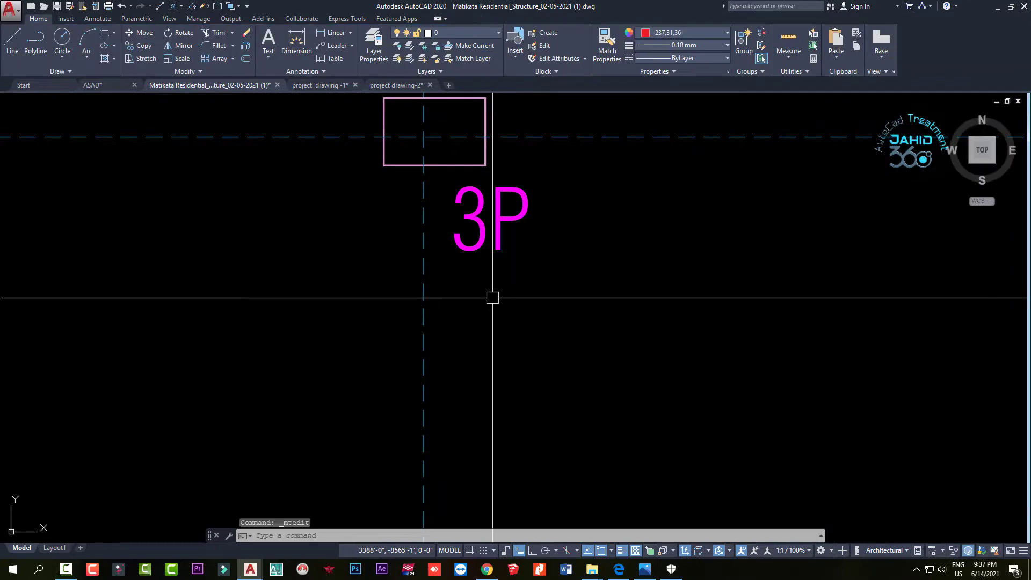
pyautogui.scroll(-4, 488, 285)
# Copy the 3P label to columns C/03, E/05 and E/02
pyautogui.click(139, 46)
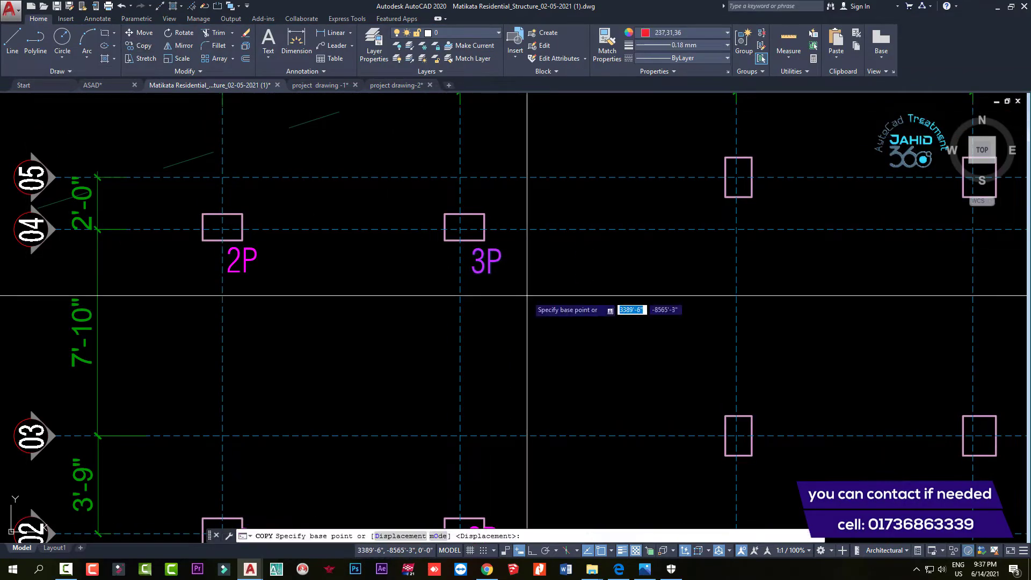
pyautogui.click(489, 262)
pyautogui.scroll(-2, 545, 370)
pyautogui.click(553, 339)
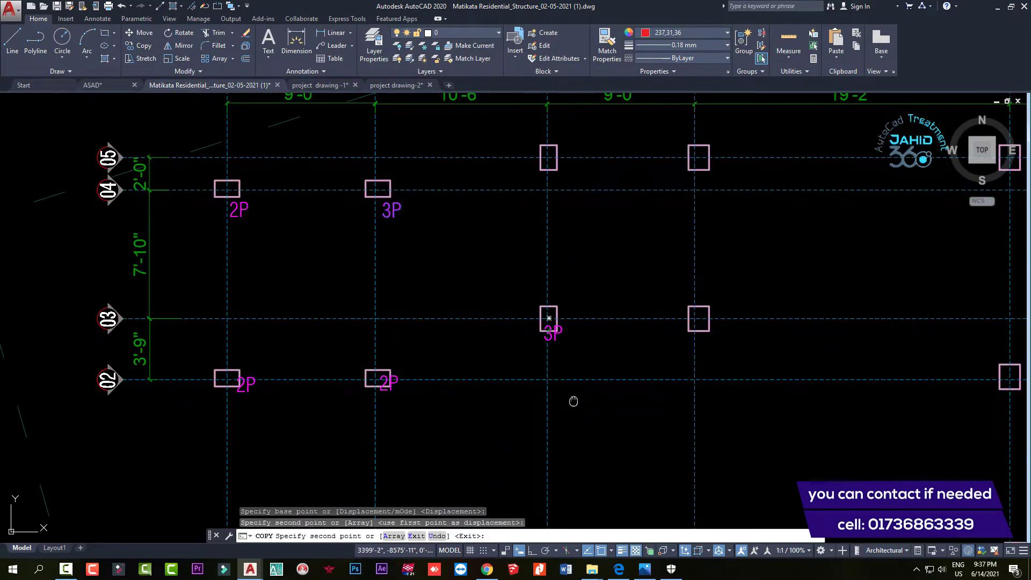
pyautogui.scroll(-1, 430, 301)
pyautogui.scroll(-2, 557, 205)
pyautogui.scroll(4, 623, 171)
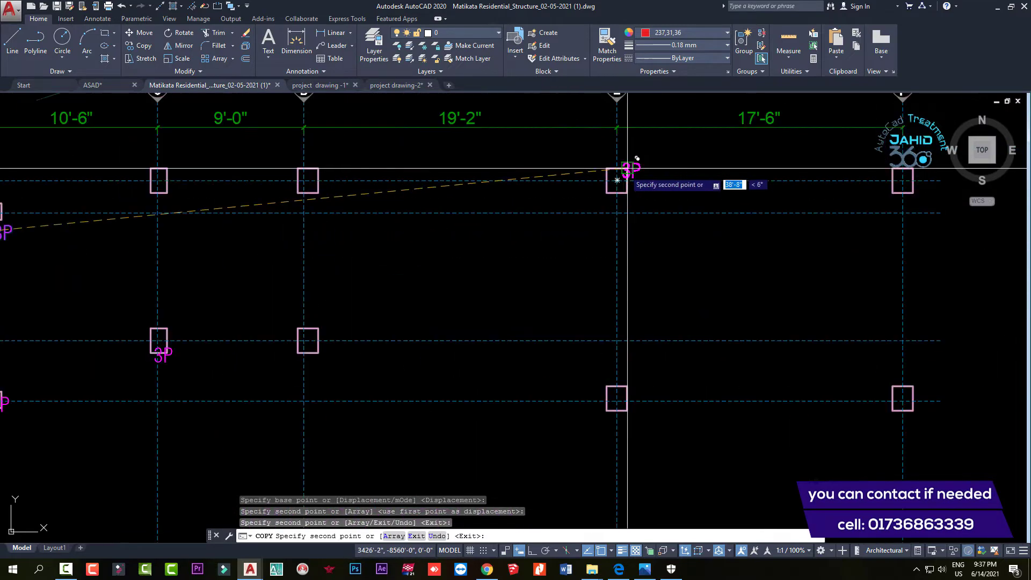
pyautogui.click(623, 171)
pyautogui.scroll(-4, 569, 237)
pyautogui.scroll(2, 586, 273)
pyautogui.click(586, 273)
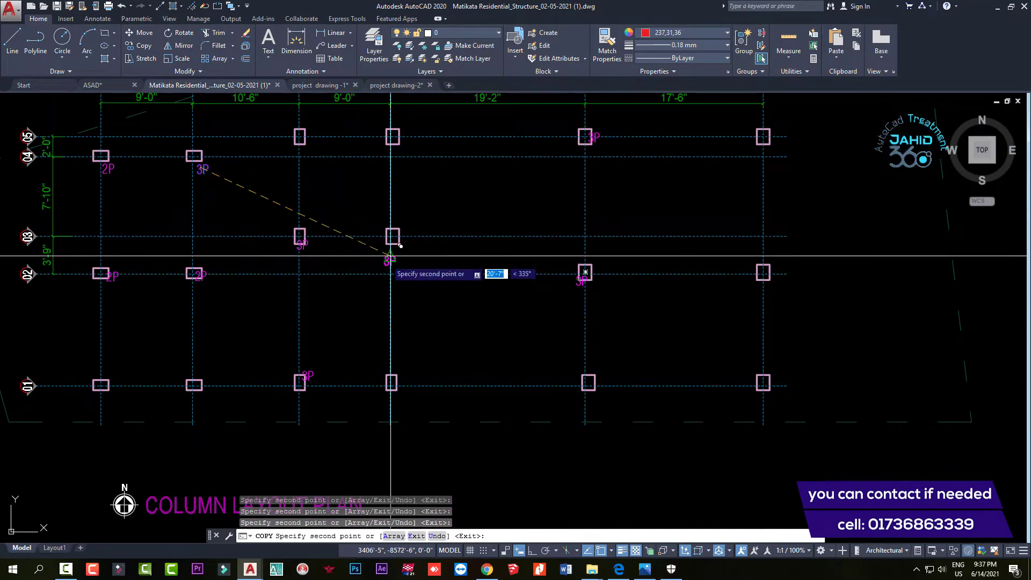
# Add two more label copies on a row 03 column and another column, then end copying
pyautogui.scroll(4, 395, 228)
pyautogui.click(396, 224)
pyautogui.scroll(-6, 370, 231)
pyautogui.scroll(3, 492, 313)
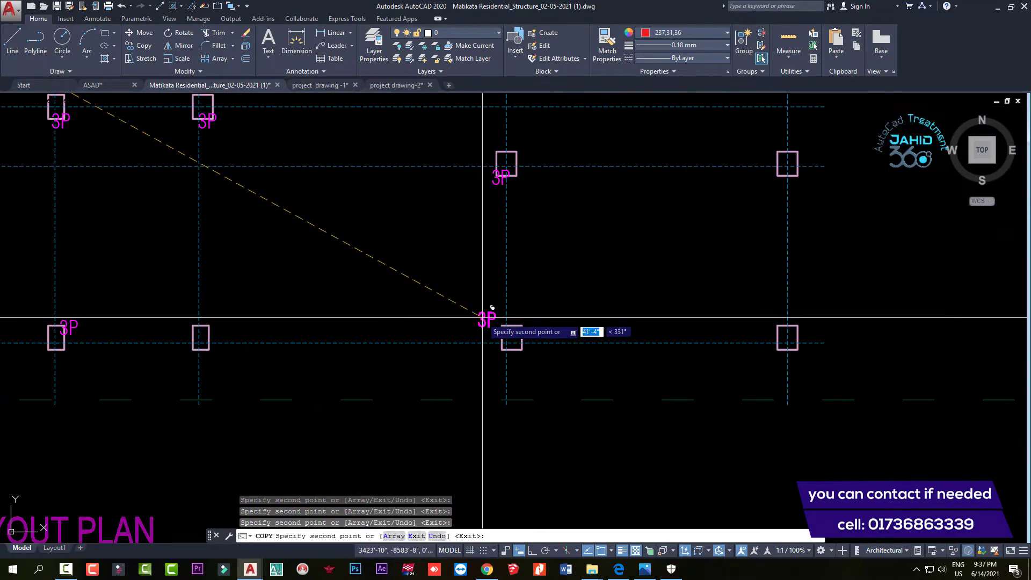
pyautogui.click(330, 134)
pyautogui.scroll(-2, 330, 133)
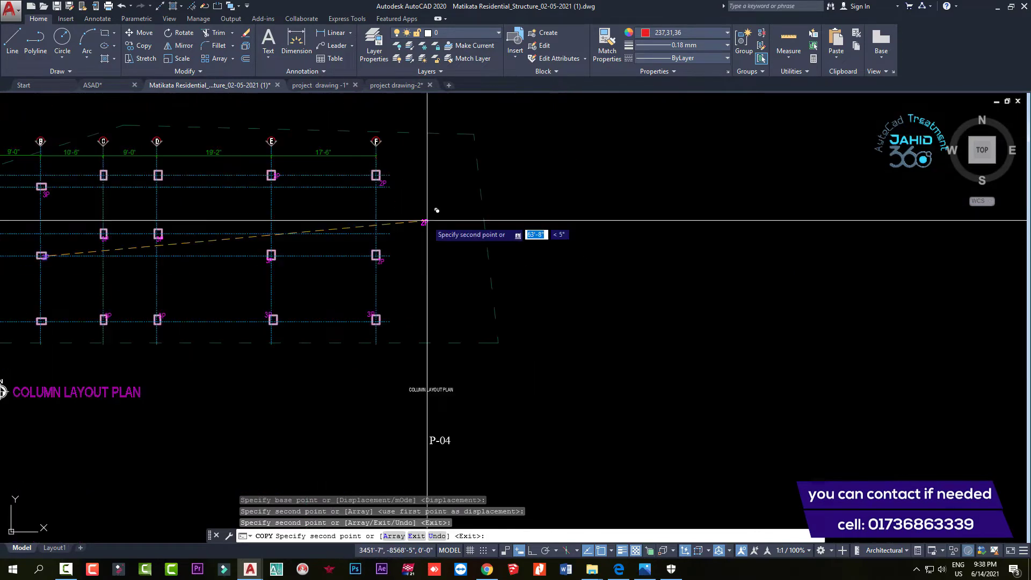
pyautogui.scroll(-2, 279, 171)
pyautogui.scroll(-3, 405, 237)
pyautogui.press('Escape')
# Start copying another 3P label with CO, then cancel after the base point
pyautogui.scroll(1, 405, 236)
pyautogui.scroll(5, 285, 228)
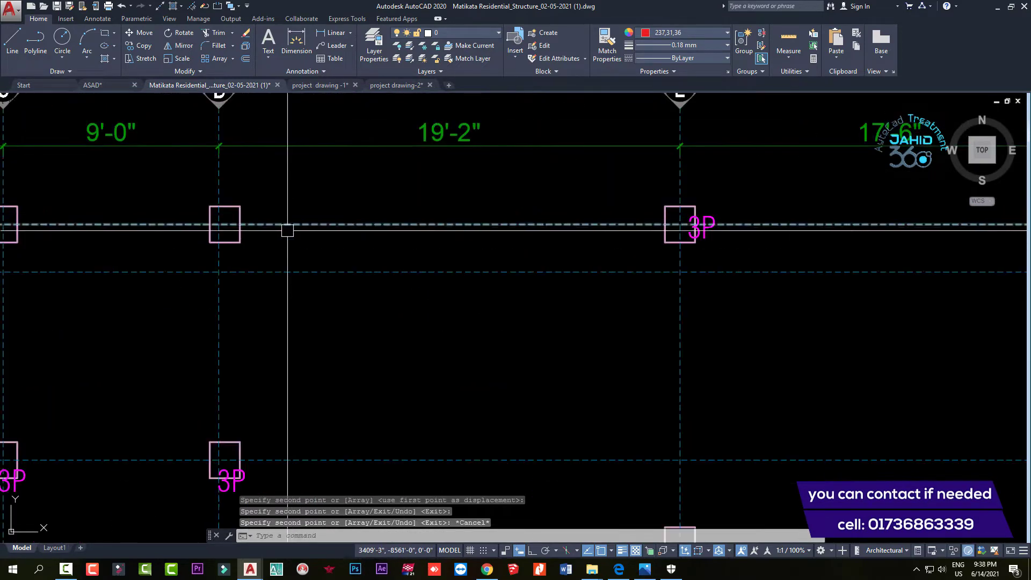
pyautogui.scroll(3, 299, 161)
pyautogui.click(254, 401)
pyautogui.write('co')
pyautogui.press('Return')
pyautogui.scroll(-3, 254, 401)
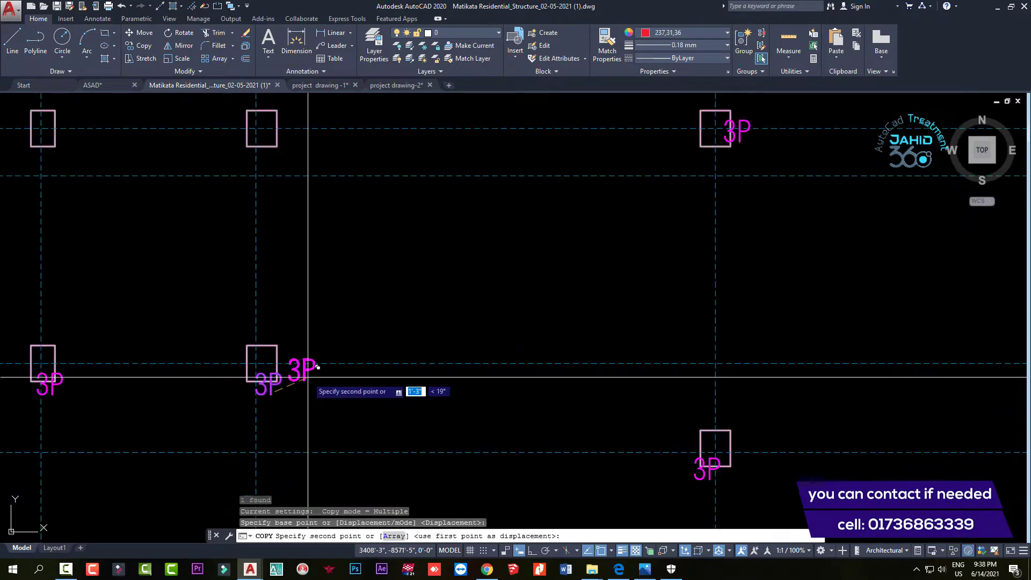
pyautogui.scroll(-2, 295, 225)
pyautogui.click(296, 228)
pyautogui.press('Escape')
# Start copying the 2P label at column A, then cancel the copy
pyautogui.scroll(-4, 384, 277)
pyautogui.scroll(6, 324, 250)
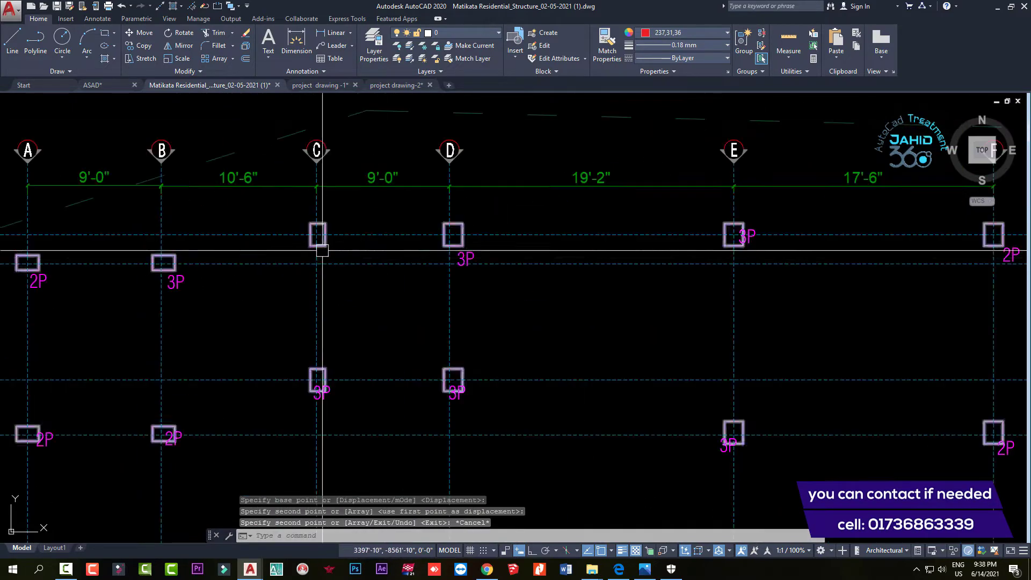
pyautogui.scroll(4, 196, 306)
pyautogui.scroll(-4, 291, 346)
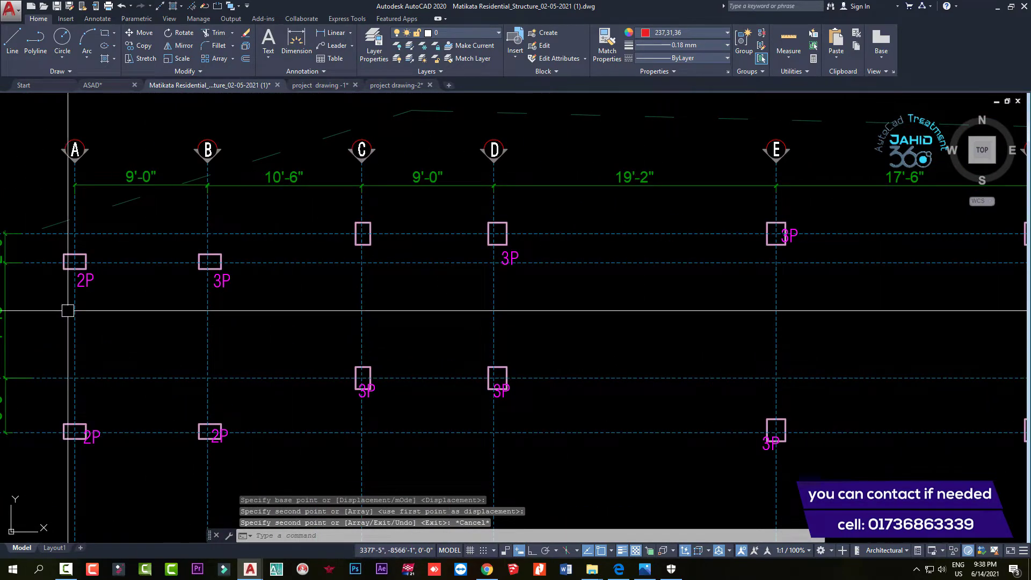
pyautogui.click(85, 280)
pyautogui.write('co')
pyautogui.press('Return')
pyautogui.click(88, 284)
pyautogui.scroll(2, 390, 242)
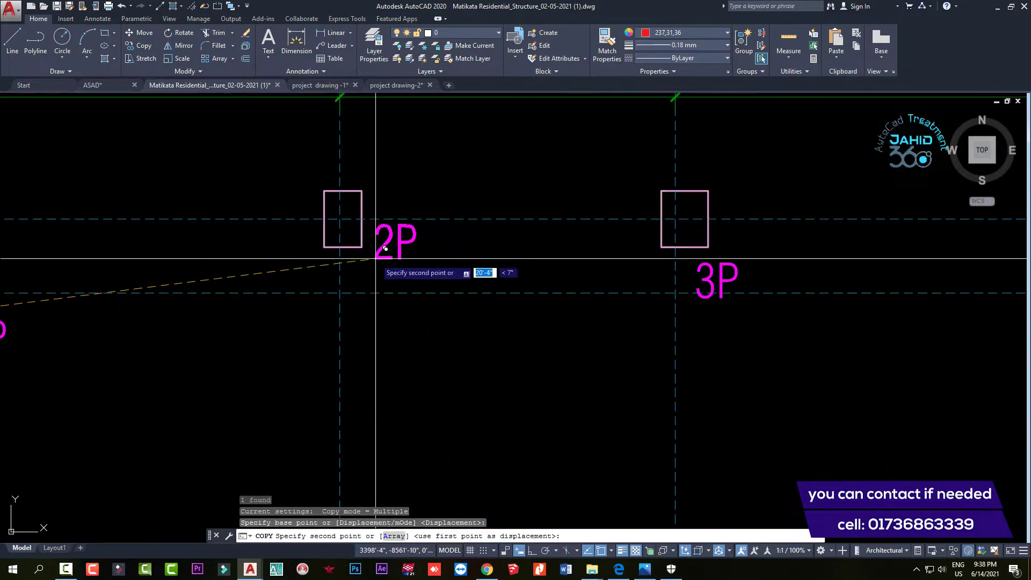
pyautogui.press('Escape')
# Zoom across the copied plan to check every column's 2P/3P tag
pyautogui.scroll(-5, 375, 265)
pyautogui.scroll(5, 280, 279)
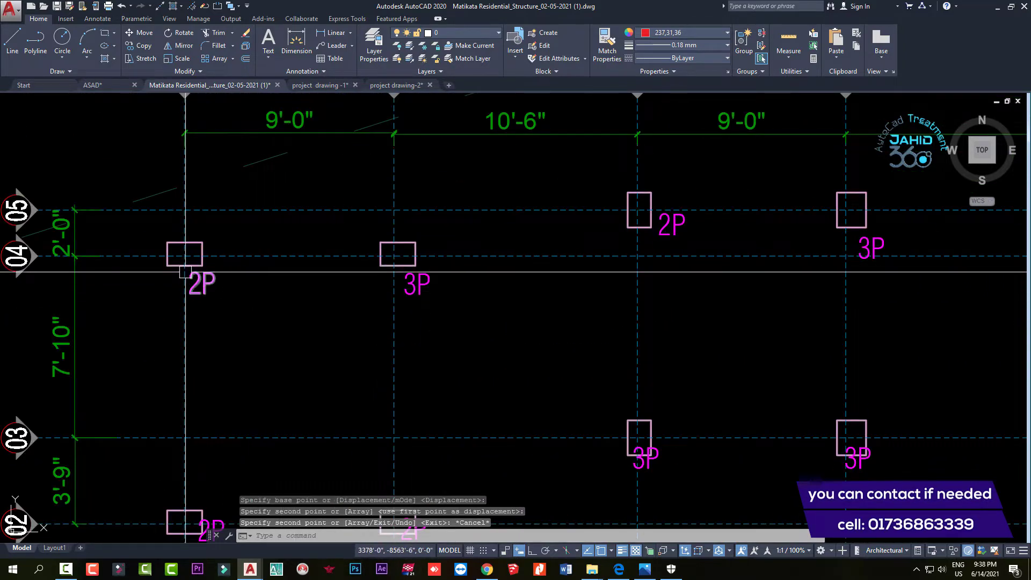
pyautogui.scroll(-5, 392, 249)
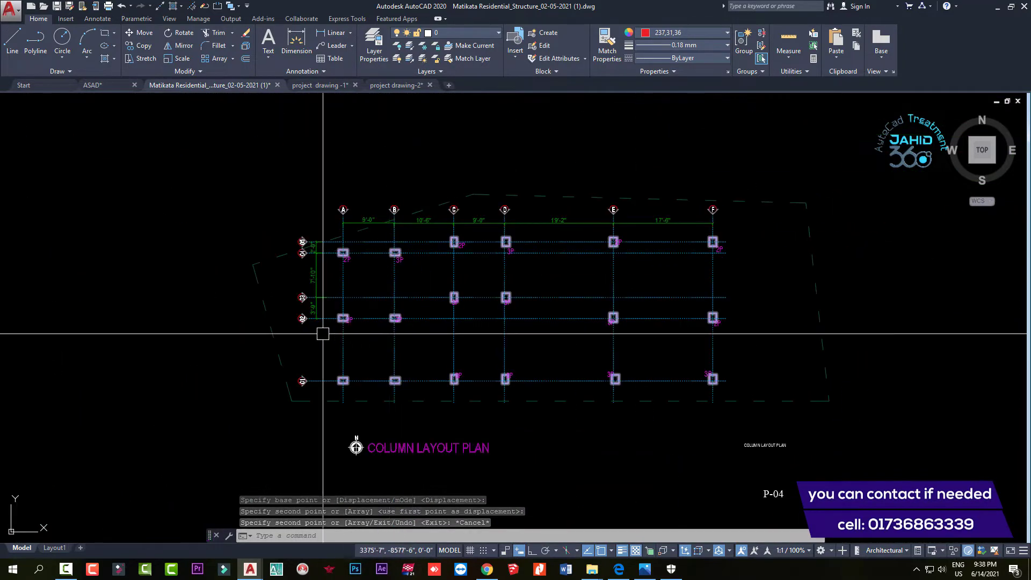
pyautogui.scroll(5, 399, 303)
pyautogui.scroll(-5, 376, 328)
pyautogui.scroll(-4, 369, 332)
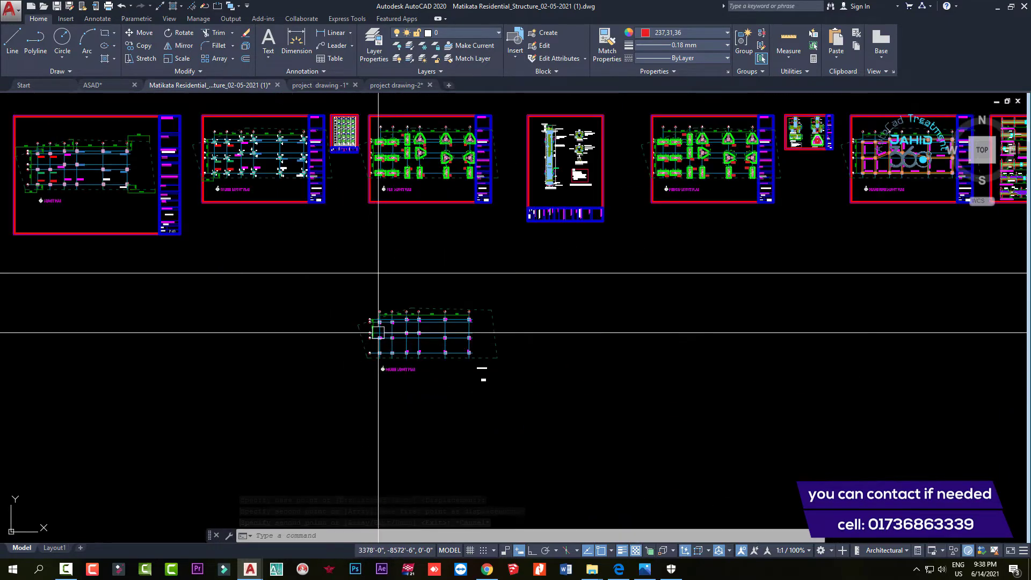
pyautogui.scroll(4, 392, 316)
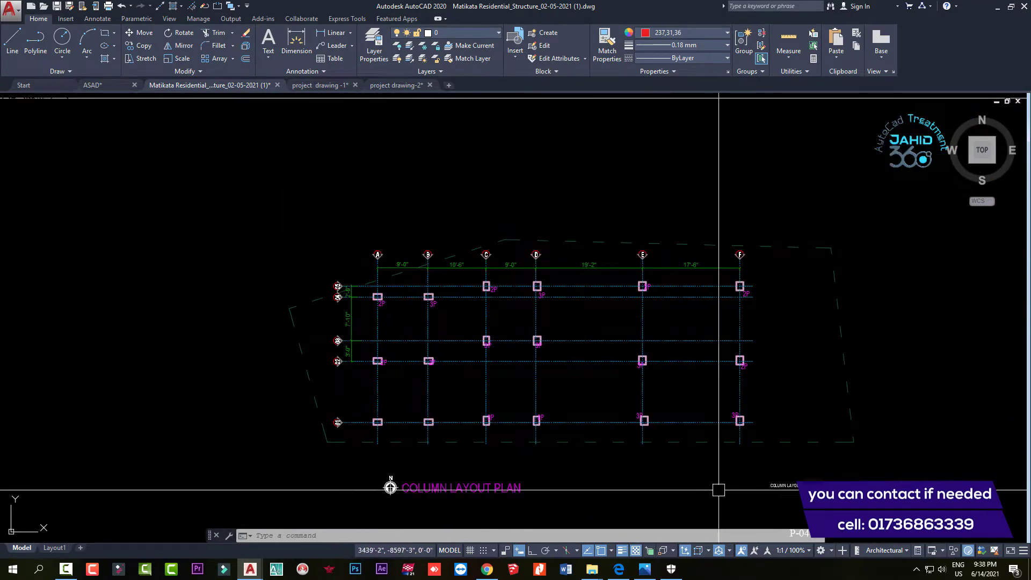
# Copy the small plan title text to a spot above the plan
pyautogui.click(770, 487)
pyautogui.click(129, 46)
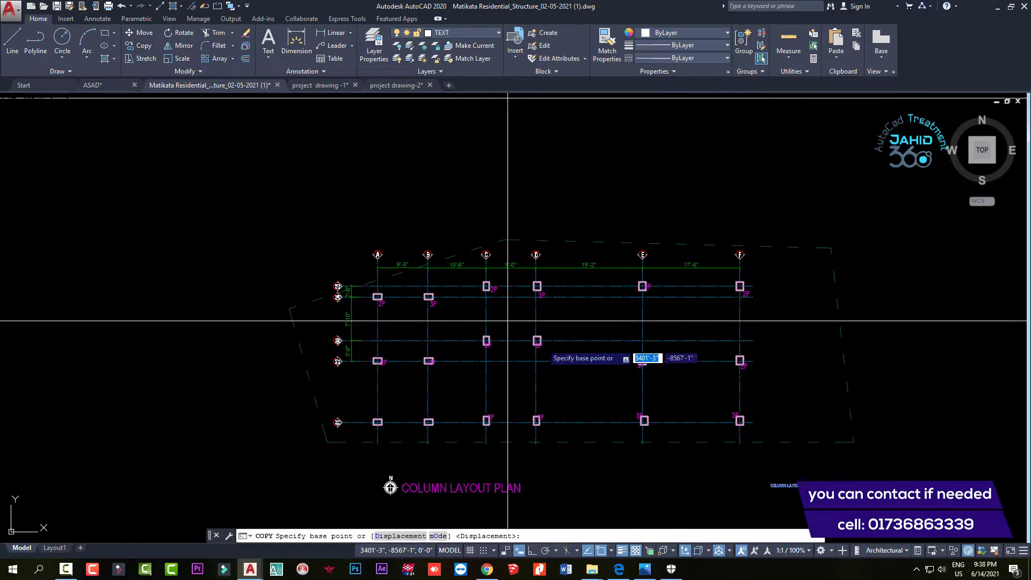
pyautogui.click(771, 489)
pyautogui.scroll(3, 336, 205)
pyautogui.click(336, 256)
pyautogui.press('Escape')
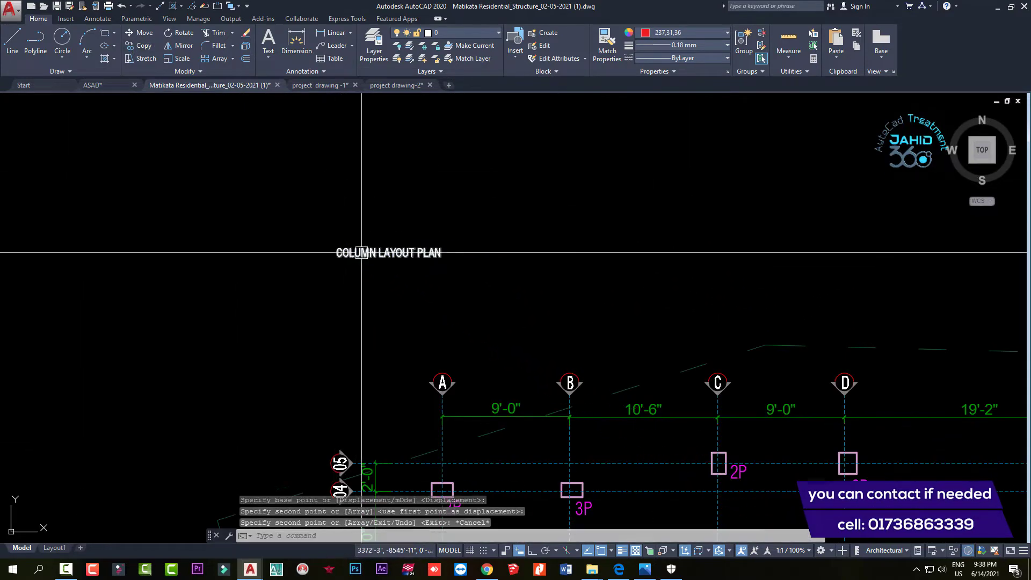
# Edit the copied title text to read Ø18"
pyautogui.doubleClick(436, 256)
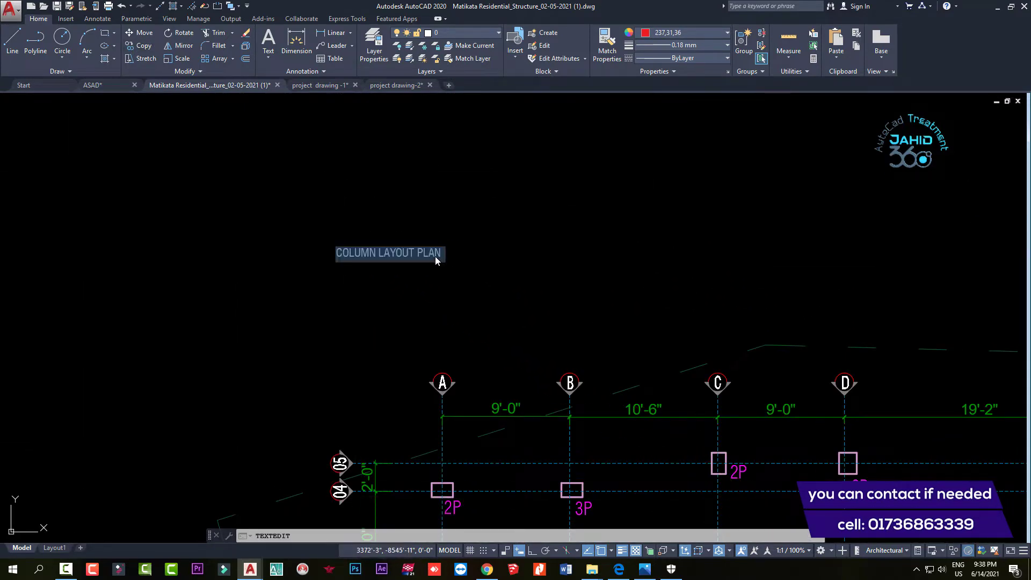
pyautogui.write('0')
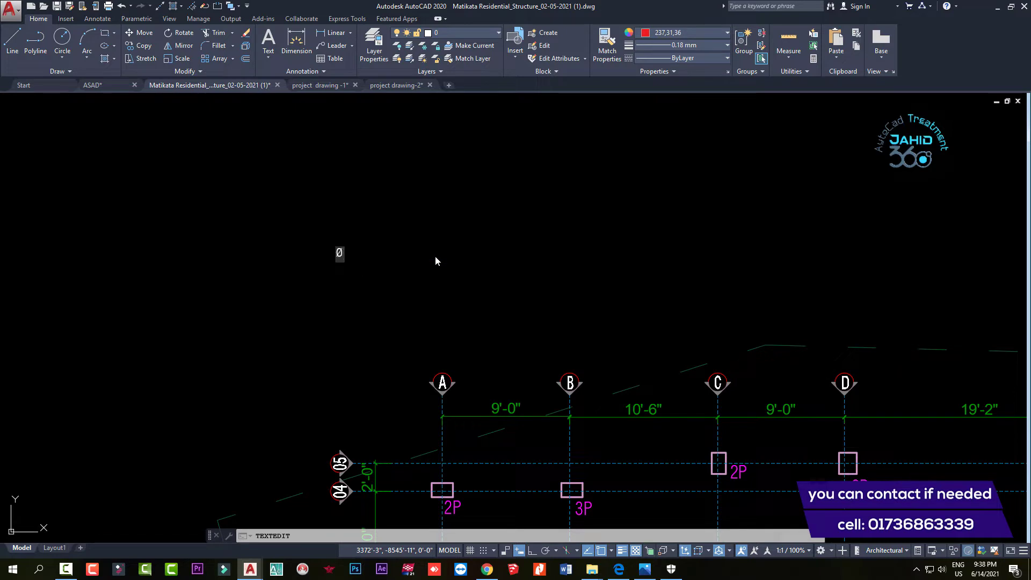
pyautogui.write('18')
pyautogui.write('"')
pyautogui.click(427, 263)
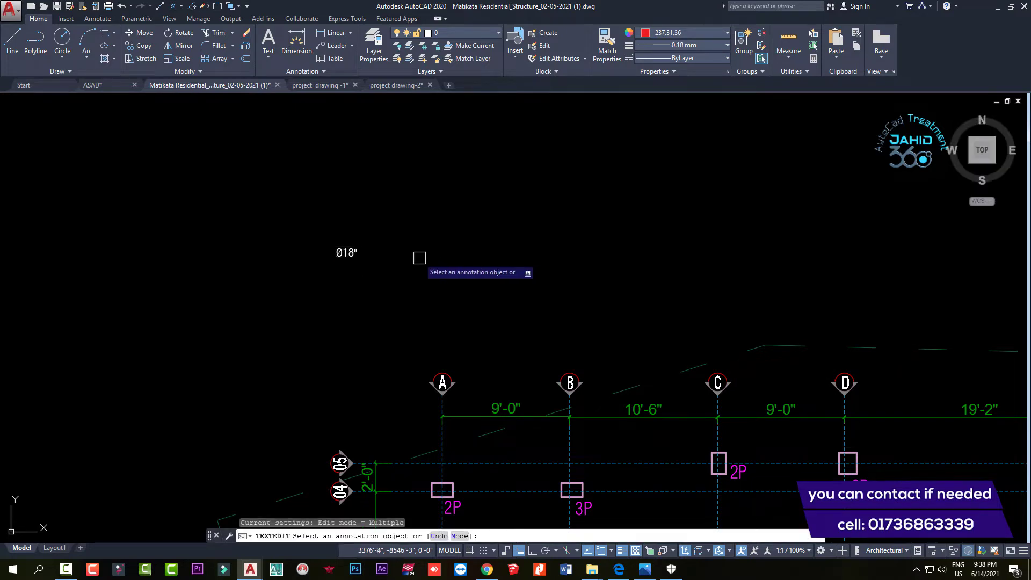
# Move the Ø18" note down and to the right above grids A–B
pyautogui.press('Escape')
pyautogui.click(346, 252)
pyautogui.press('m')
pyautogui.press('space')
pyautogui.click(430, 256)
pyautogui.click(524, 317)
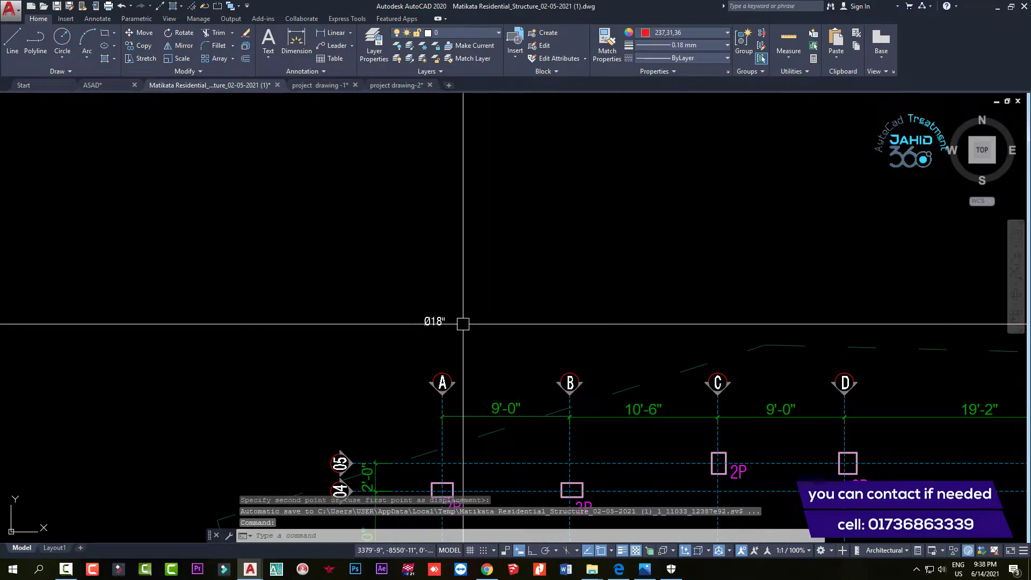
pyautogui.scroll(2, 456, 322)
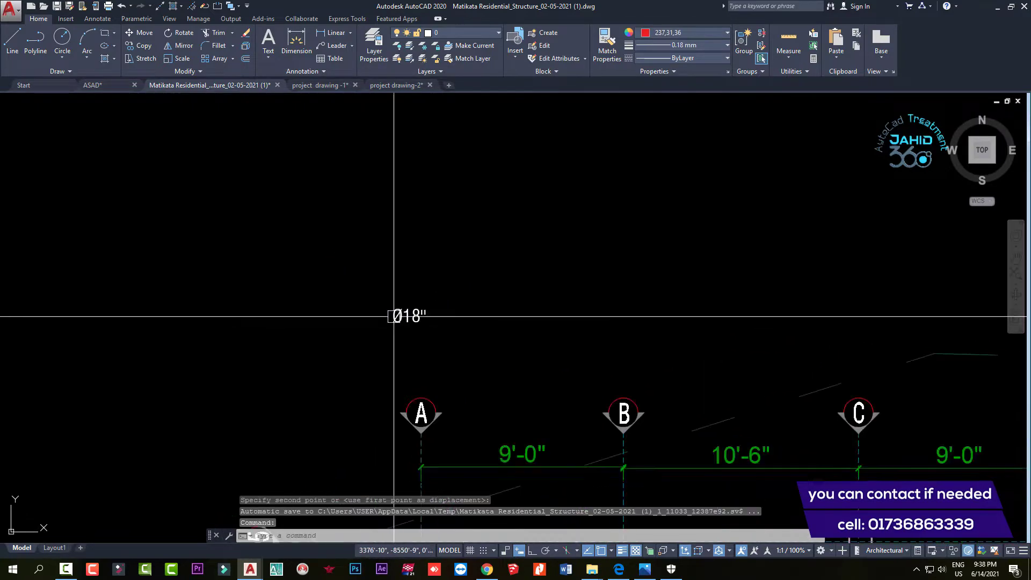
# Draw a circle of 18-inch diameter above the plan
pyautogui.click(62, 38)
pyautogui.click(487, 217)
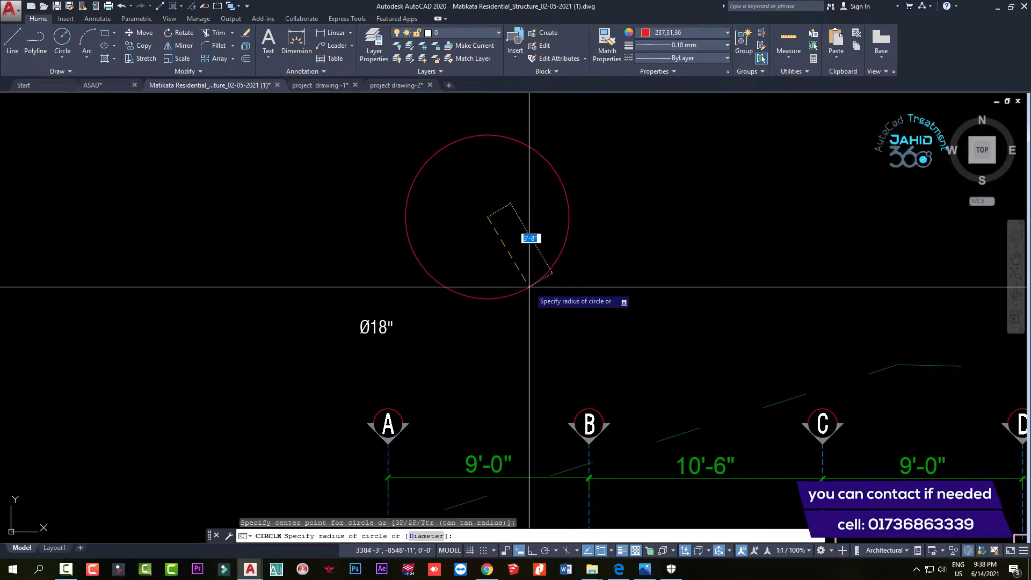
pyautogui.press('F8')
pyautogui.write('D')
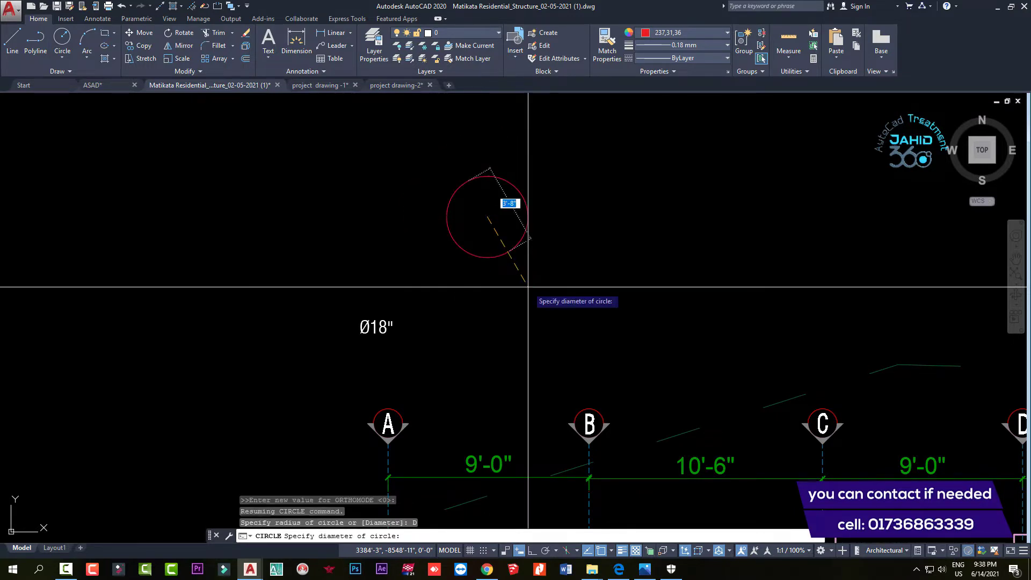
pyautogui.write('18')
pyautogui.press('Return')
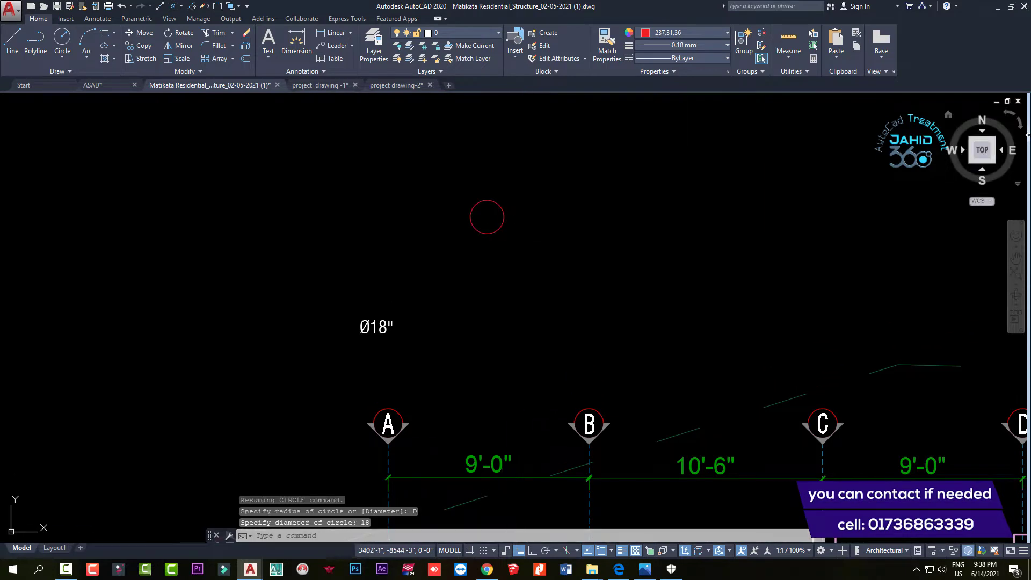
# Check the circle with a diameter dimension reading Ø1'-6", then delete it
pyautogui.click(350, 33)
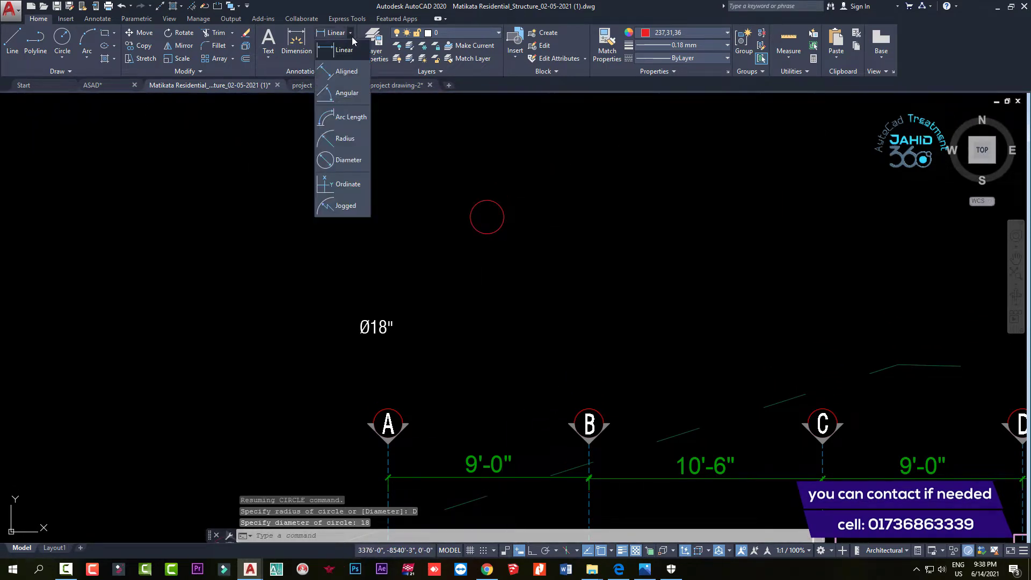
pyautogui.click(354, 160)
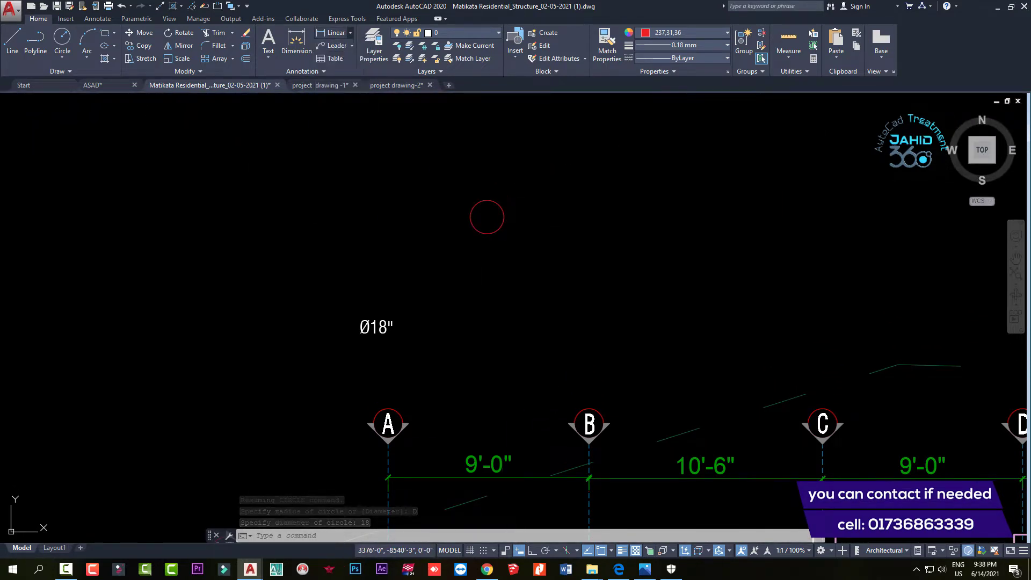
pyautogui.click(494, 230)
pyautogui.scroll(3, 510, 247)
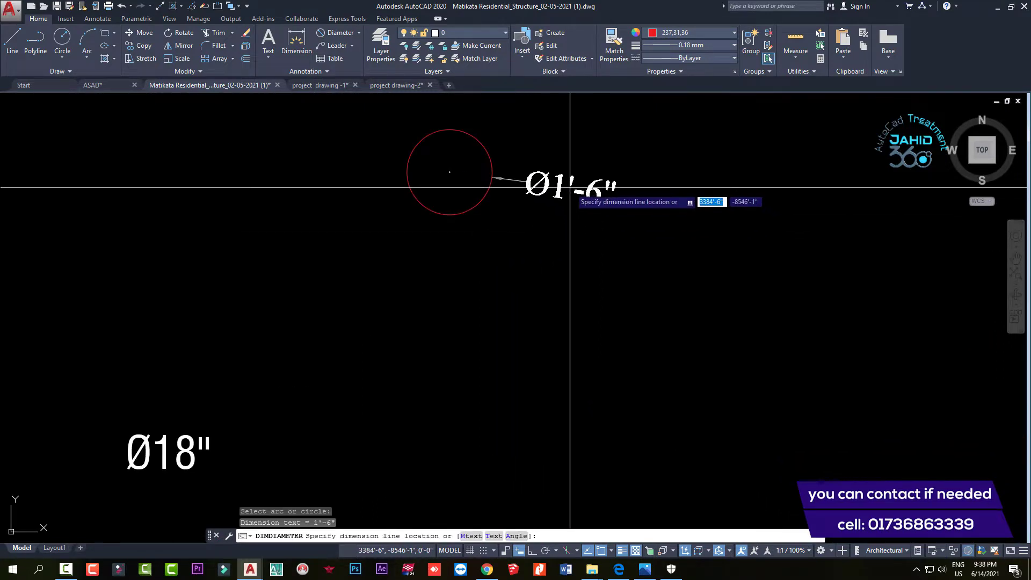
pyautogui.scroll(5, 585, 160)
pyautogui.scroll(-6, 594, 161)
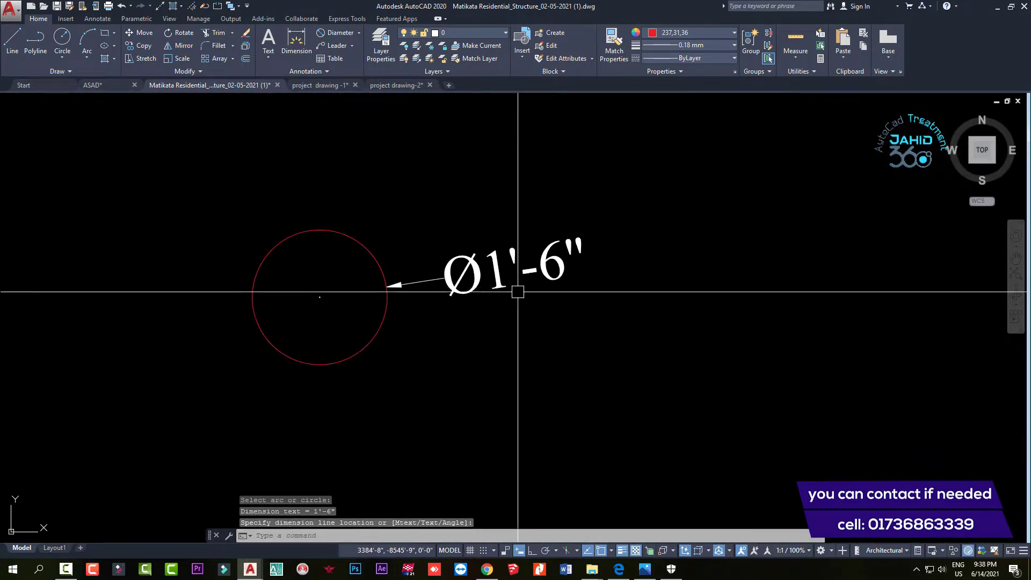
pyautogui.scroll(1, 520, 288)
pyautogui.click(499, 288)
pyautogui.press('Delete')
pyautogui.scroll(-4, 472, 284)
pyautogui.scroll(-4, 462, 285)
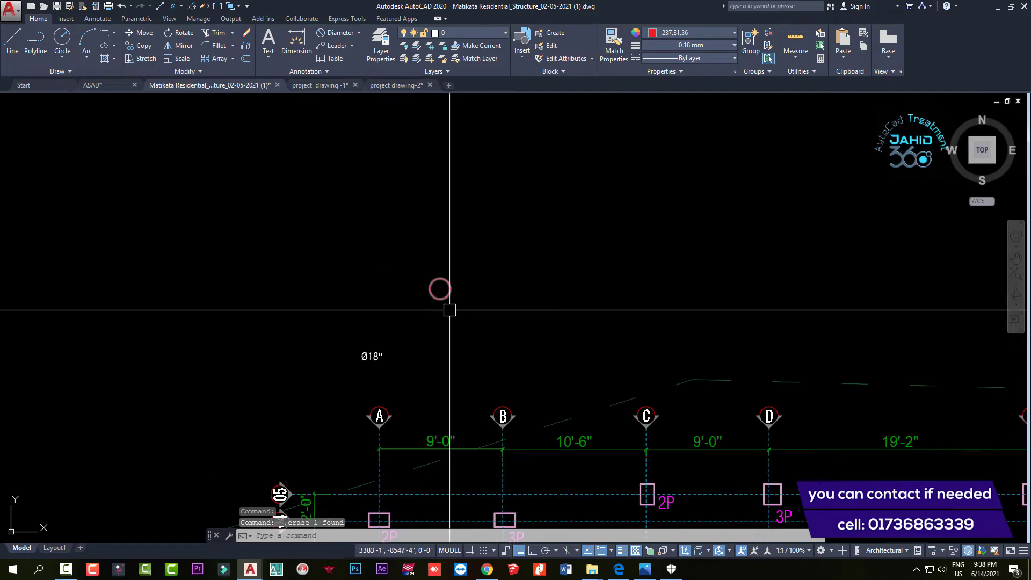
# Pan and zoom between the column grid and the new pile circle
pyautogui.moveTo(449, 311); pyautogui.dragTo(422, 228, button='middle')
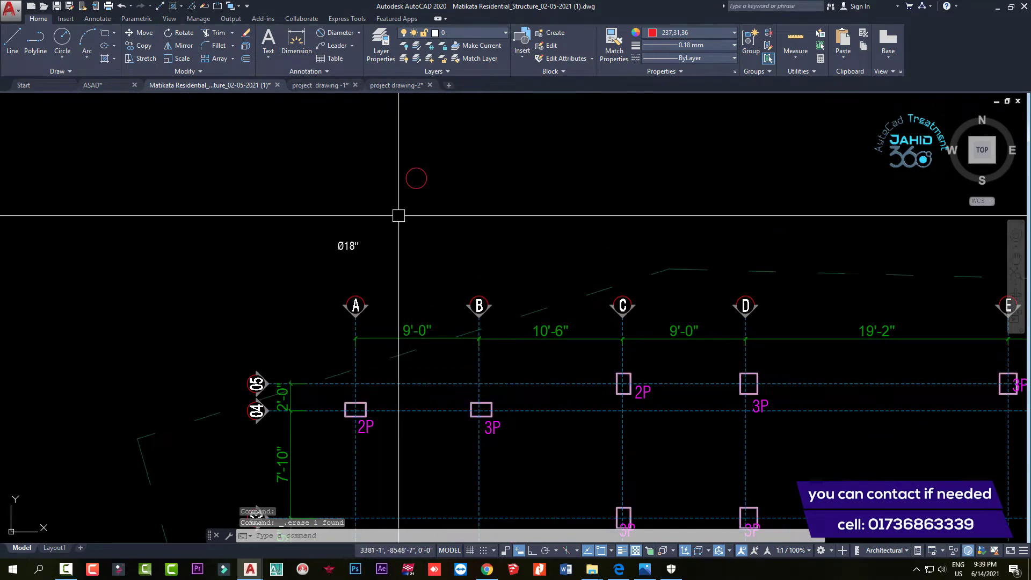
pyautogui.scroll(2, 412, 178)
pyautogui.moveTo(411, 175); pyautogui.dragTo(407, 231, button='middle')
pyautogui.scroll(2, 402, 221)
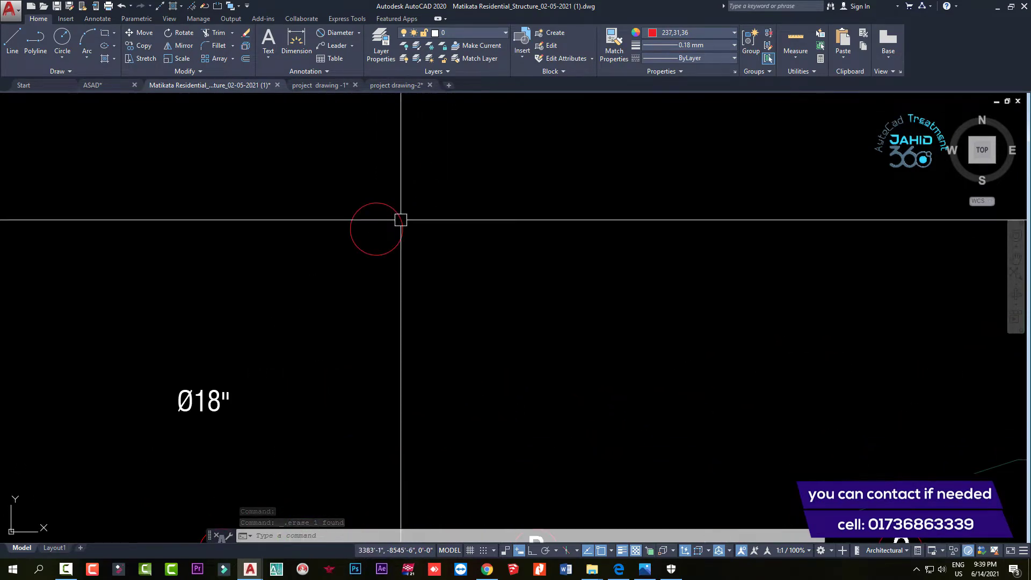
pyautogui.scroll(-6, 370, 271)
pyautogui.scroll(8, 346, 361)
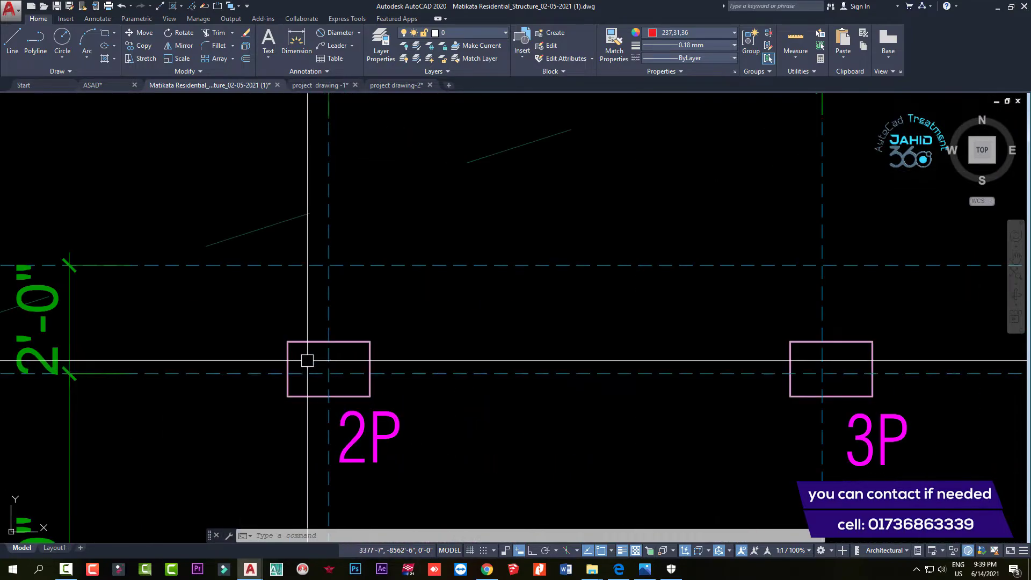
pyautogui.scroll(-3, 314, 357)
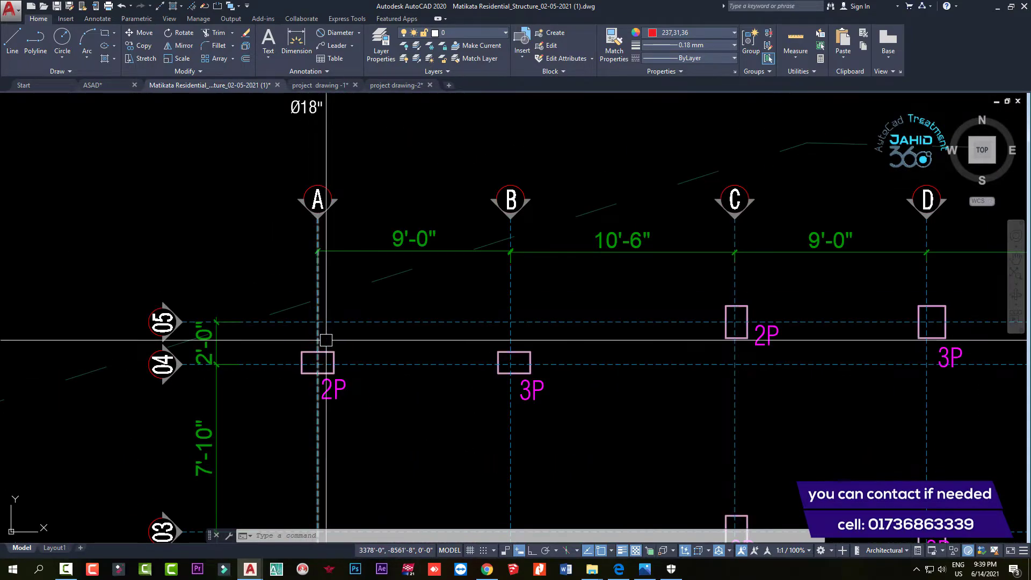
pyautogui.scroll(-8, 387, 374)
pyautogui.scroll(3, 387, 322)
pyautogui.scroll(4, 322, 301)
pyautogui.scroll(4, 292, 295)
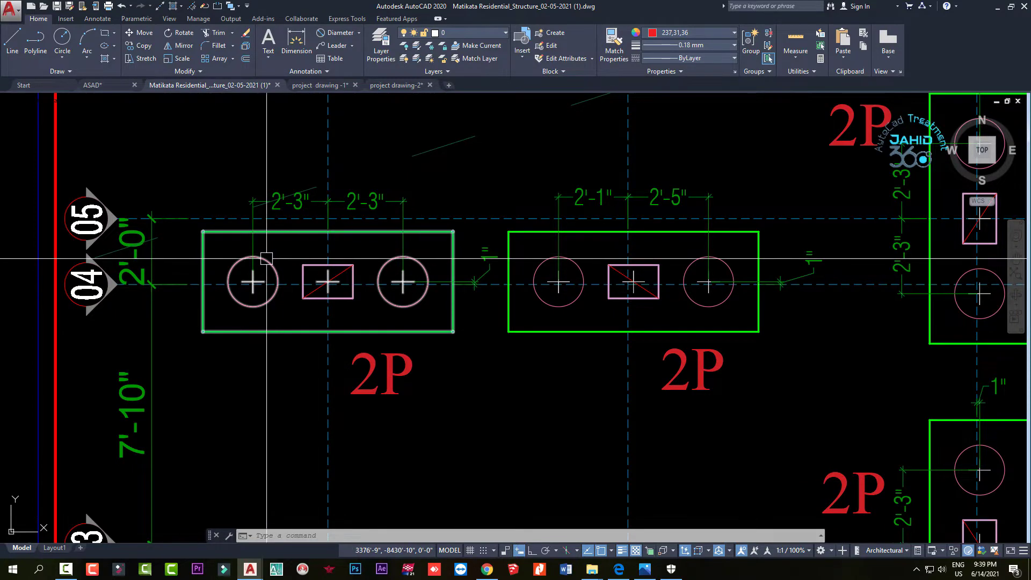
pyautogui.scroll(6, 325, 281)
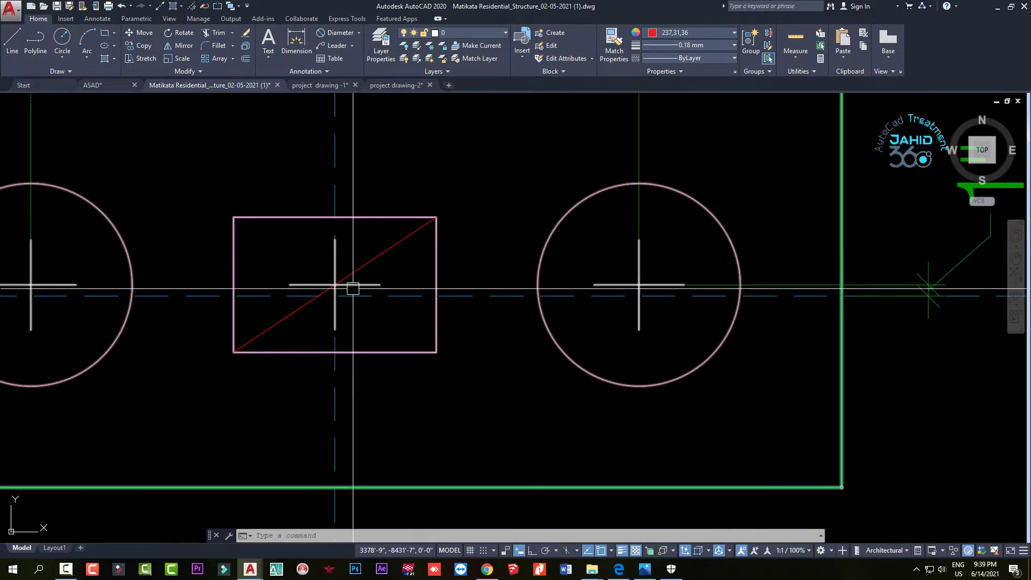
pyautogui.scroll(2, 342, 298)
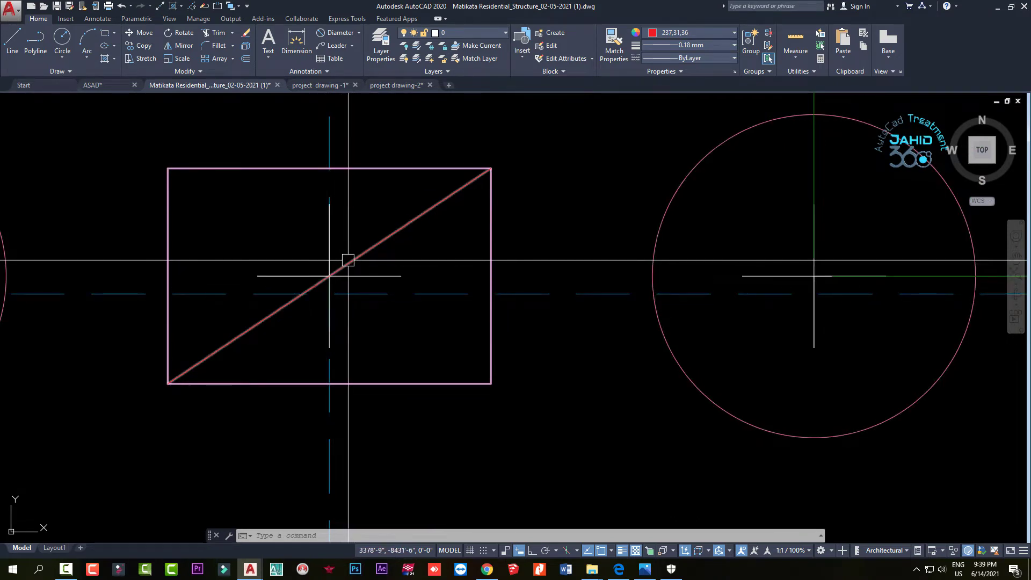
pyautogui.click(329, 276)
pyautogui.scroll(-4, 330, 276)
pyautogui.scroll(-4, 329, 276)
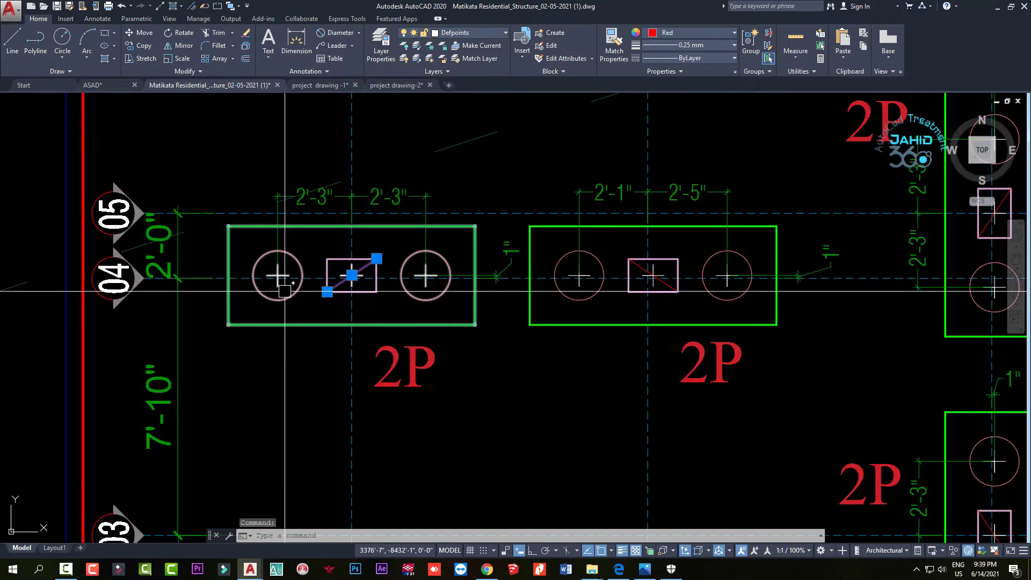
pyautogui.scroll(10, 326, 283)
pyautogui.press('Escape')
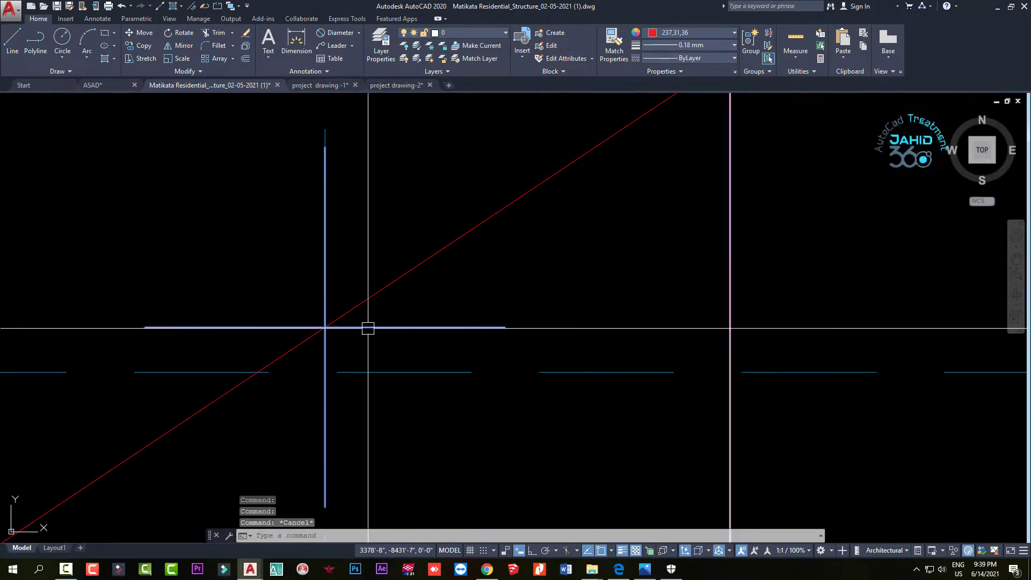
pyautogui.scroll(-5, 344, 331)
pyautogui.scroll(-2, 317, 338)
pyautogui.scroll(4, 307, 315)
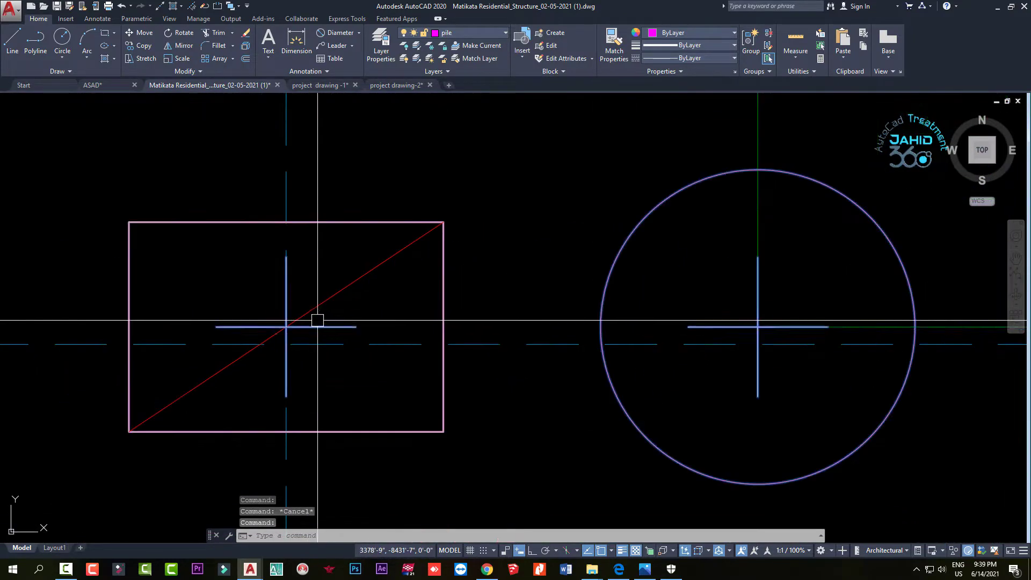
pyautogui.scroll(2, 290, 327)
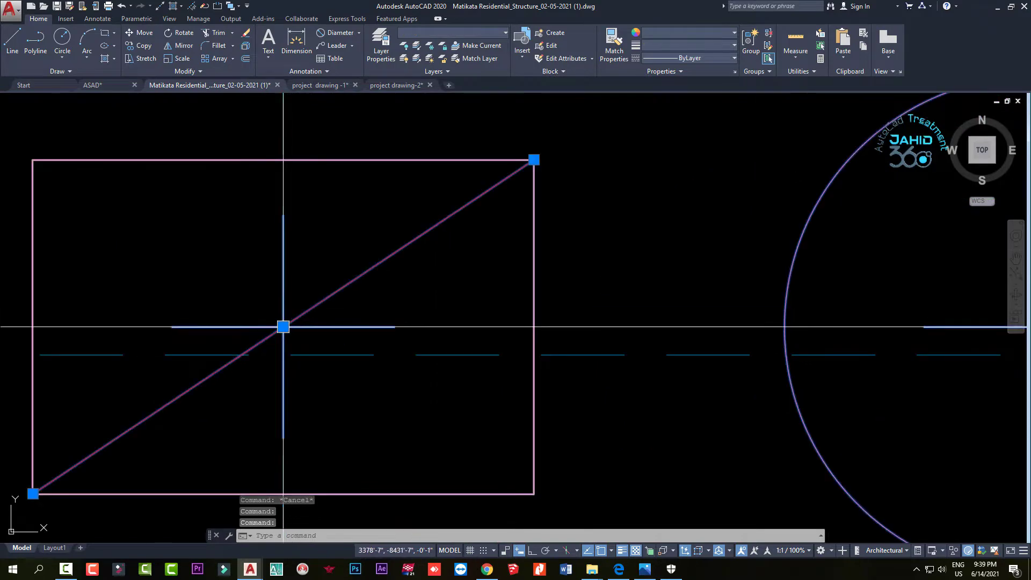
pyautogui.scroll(4, 283, 327)
pyautogui.press('Escape')
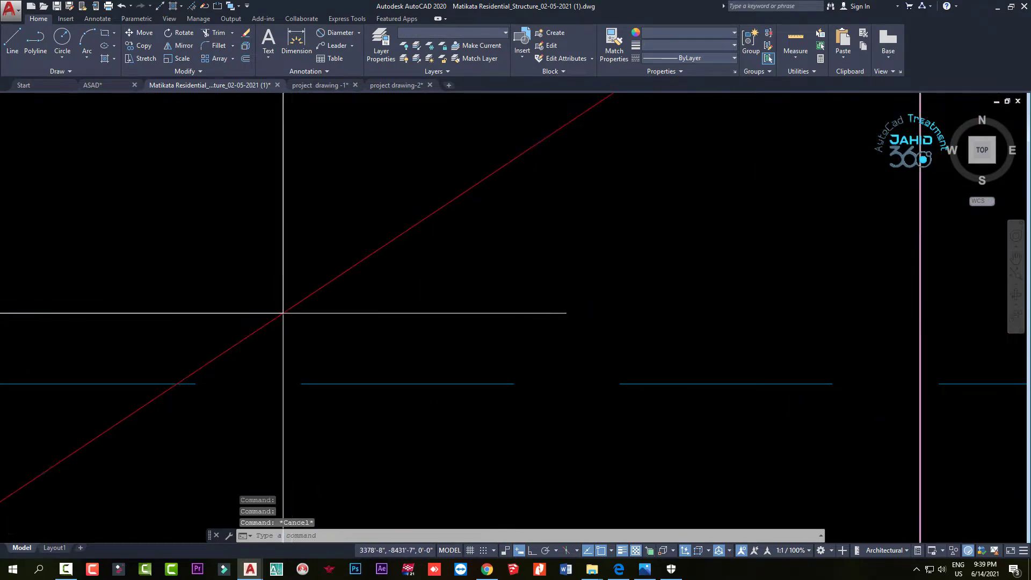
pyautogui.scroll(-8, 290, 322)
pyautogui.scroll(-4, 307, 370)
pyautogui.scroll(4, 307, 373)
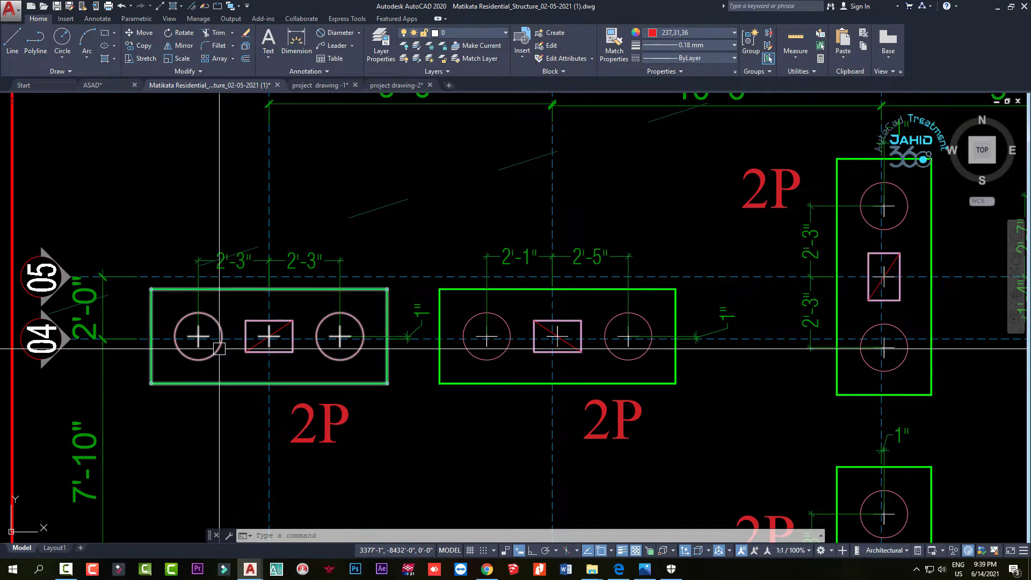
pyautogui.scroll(2, 219, 349)
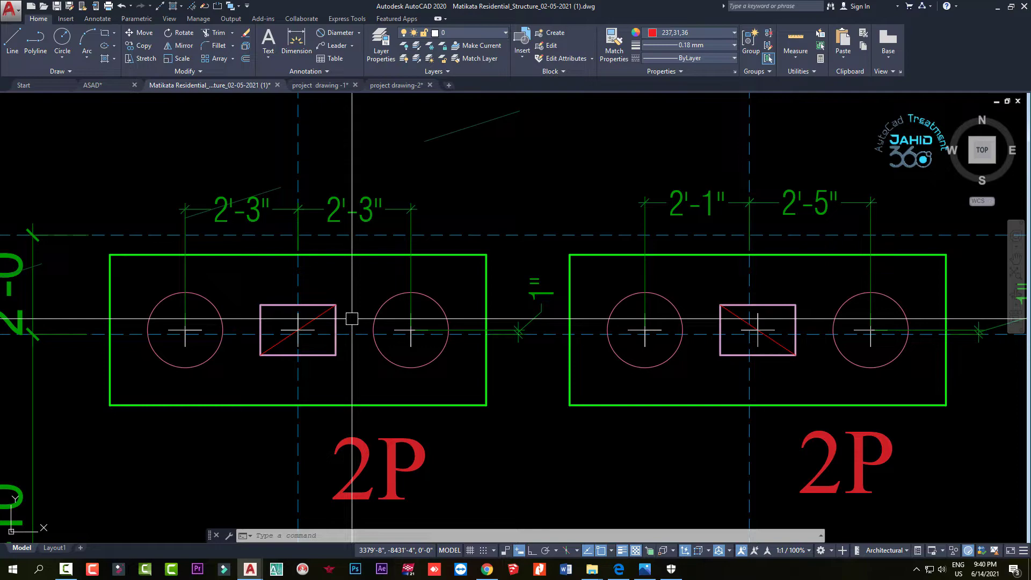
pyautogui.scroll(-5, 352, 319)
# Draw a horizontal line rightward from the A/04 column's edge midpoint with Ortho on
pyautogui.scroll(-3, 352, 318)
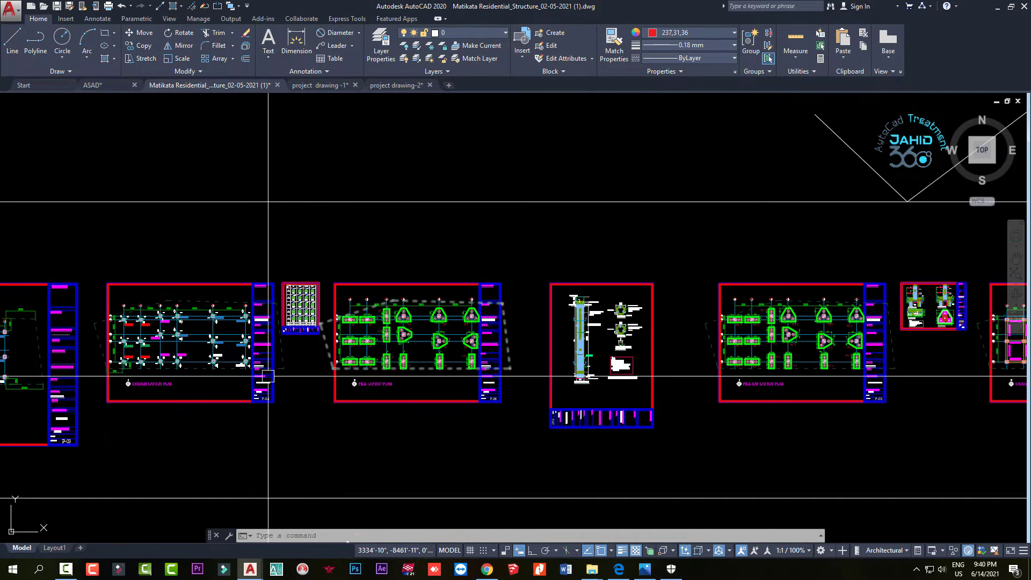
pyautogui.scroll(-1, 392, 400)
pyautogui.scroll(4, 391, 400)
pyautogui.scroll(4, 352, 354)
pyautogui.scroll(4, 334, 345)
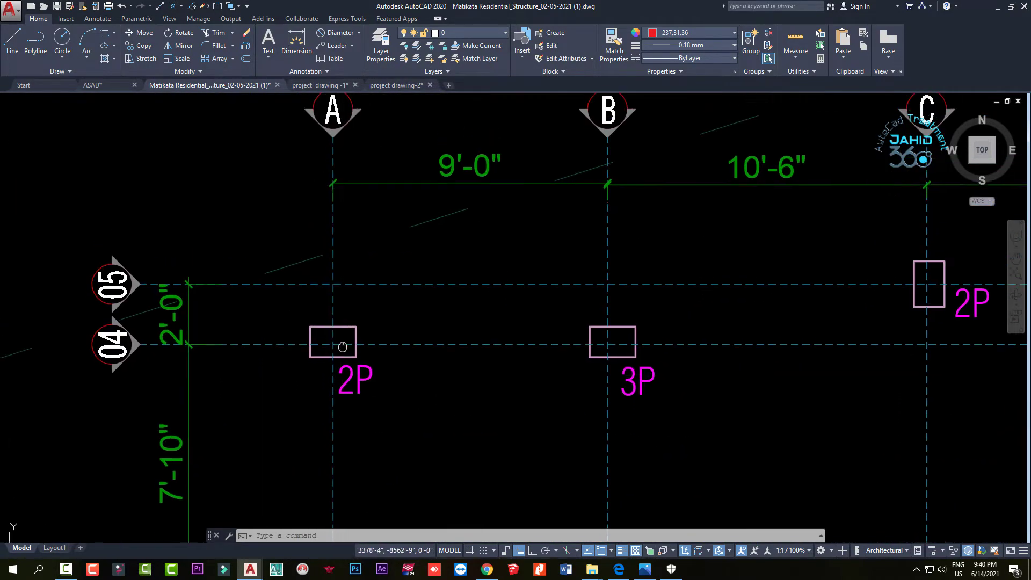
pyautogui.scroll(2, 336, 338)
pyautogui.scroll(2, 230, 411)
pyautogui.write('l')
pyautogui.press('Return')
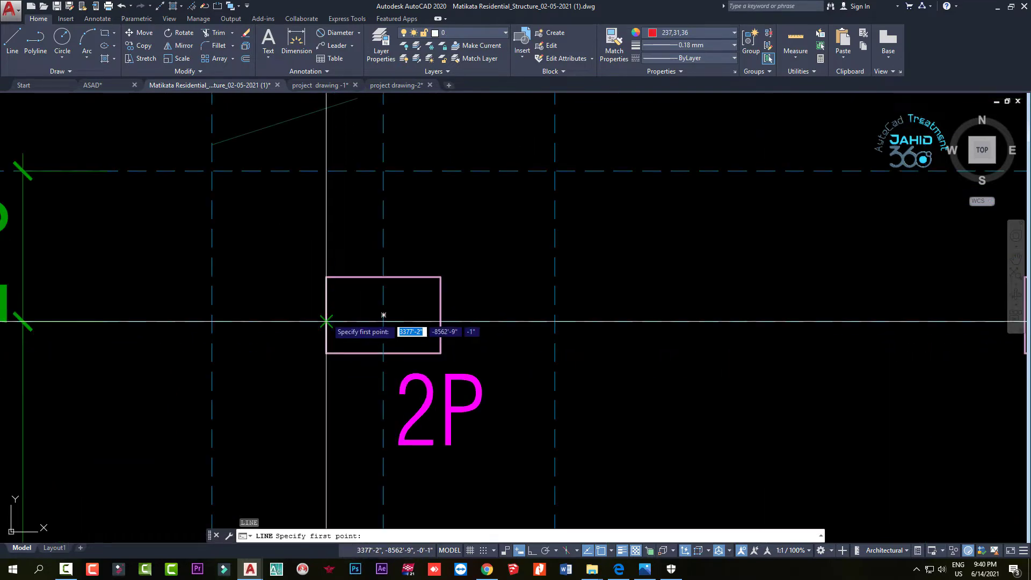
pyautogui.click(325, 315)
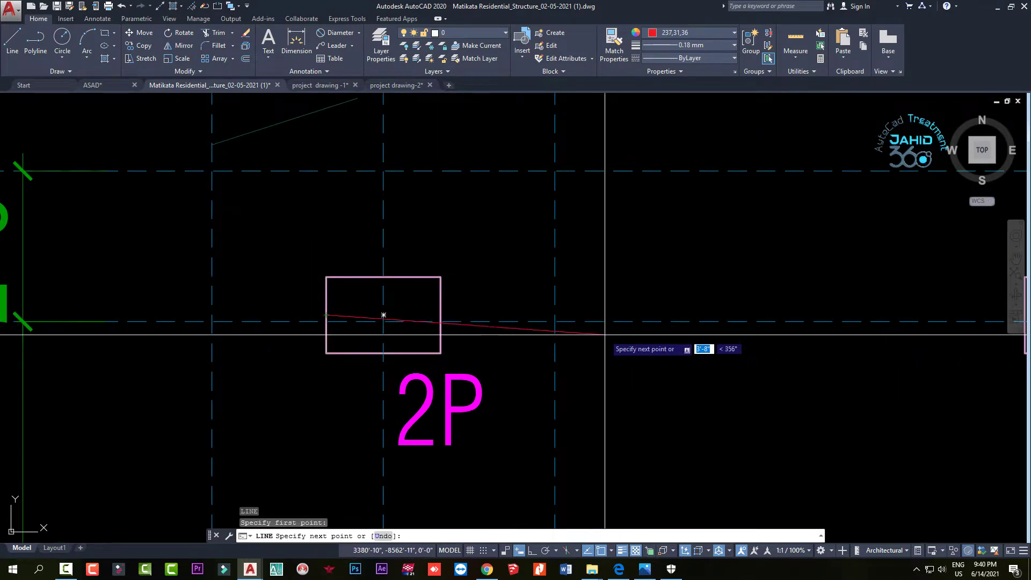
pyautogui.press('F8')
pyautogui.click(634, 315)
pyautogui.press('Return')
# Stretch the guide line's left end farther left across the cap
pyautogui.click(525, 314)
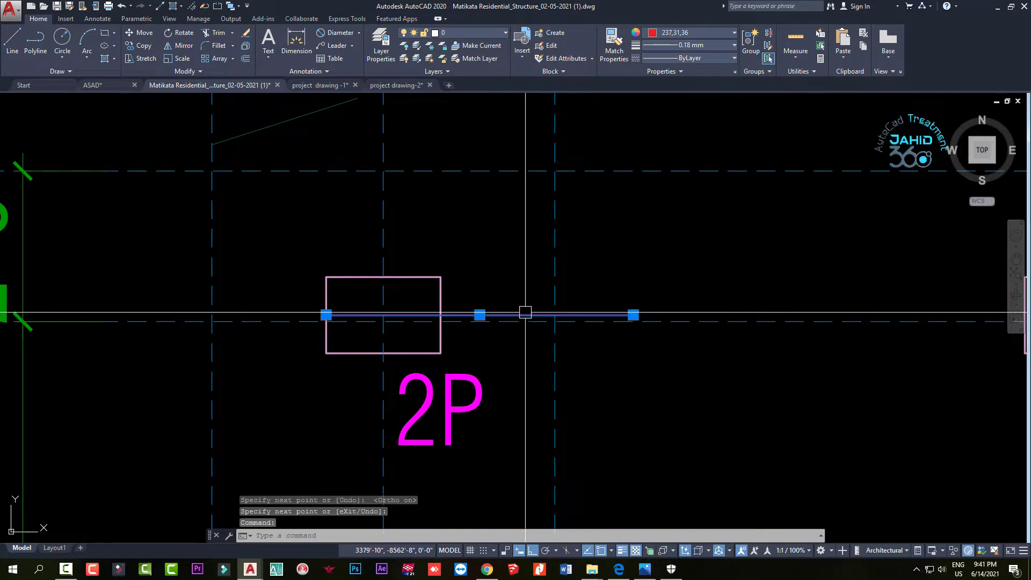
pyautogui.click(325, 315)
pyautogui.click(97, 314)
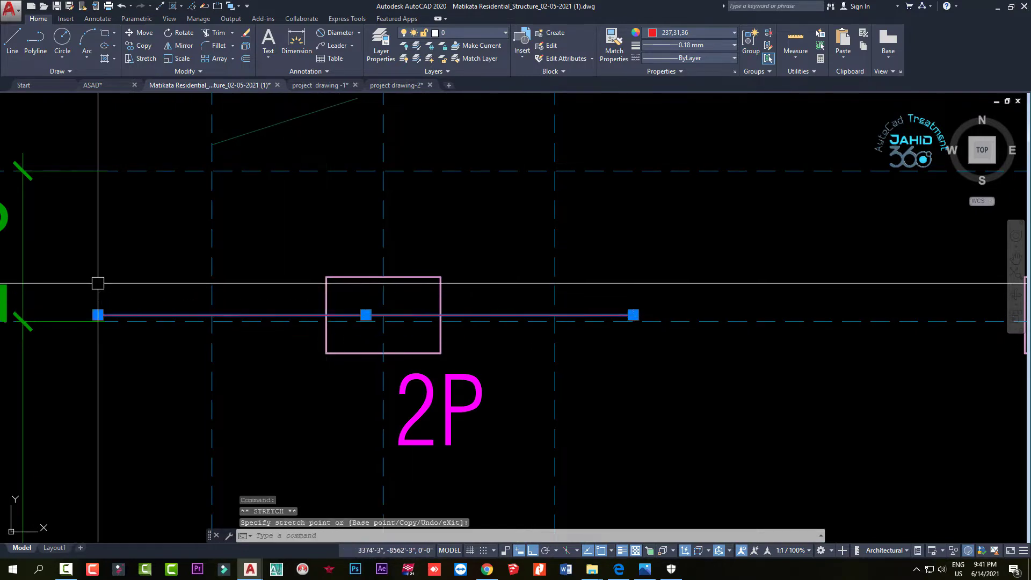
pyautogui.press('Escape')
# Match a dashed grid line to the red guide line's properties, making it solid red
pyautogui.scroll(2, 215, 334)
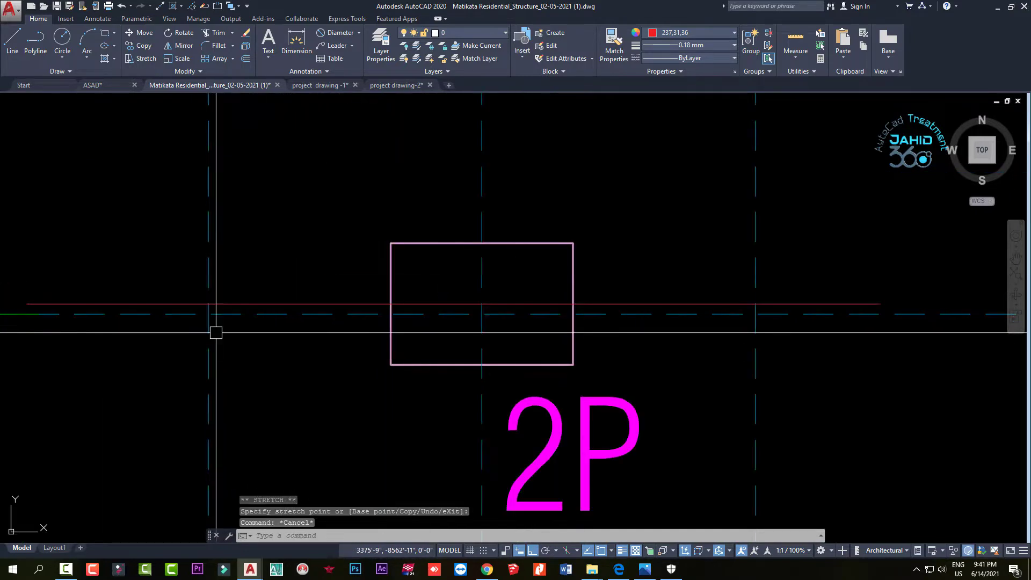
pyautogui.click(236, 303)
pyautogui.write('a')
pyautogui.press('Return')
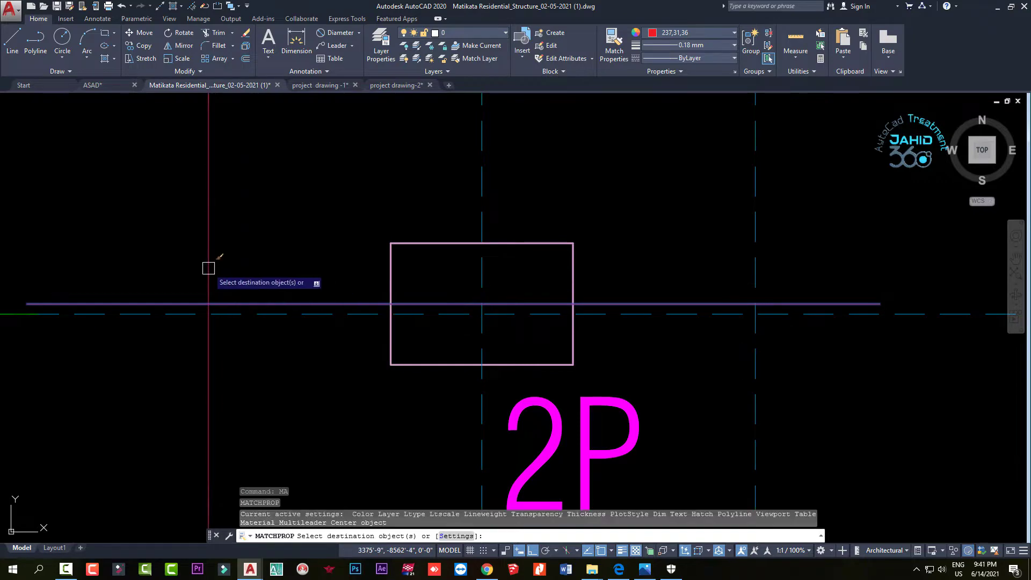
pyautogui.scroll(-4, 208, 320)
pyautogui.click(413, 336)
# Copy the 18-inch pile circle to both sides of the A/04 2P column
pyautogui.press('Escape')
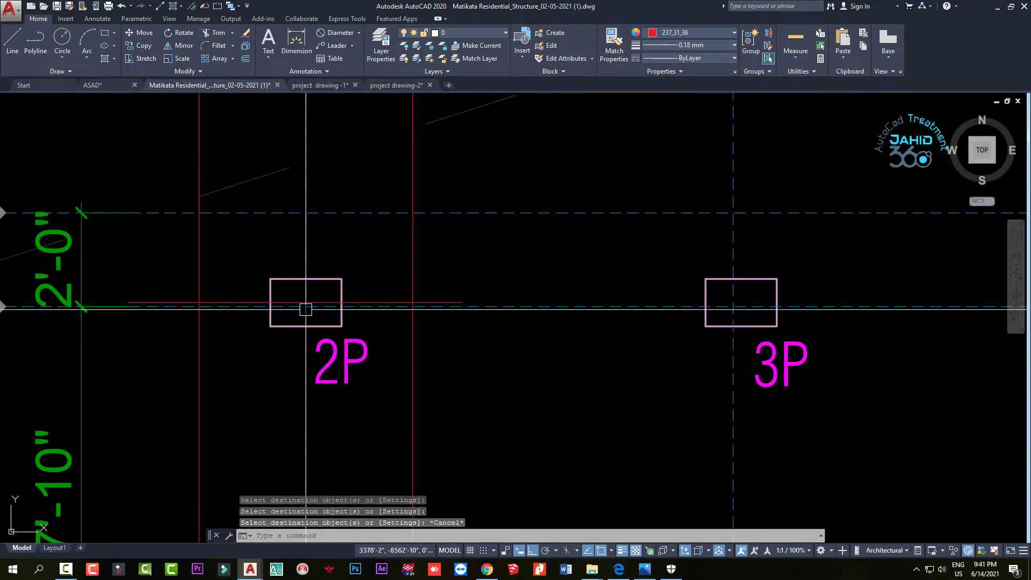
pyautogui.scroll(-5, 377, 336)
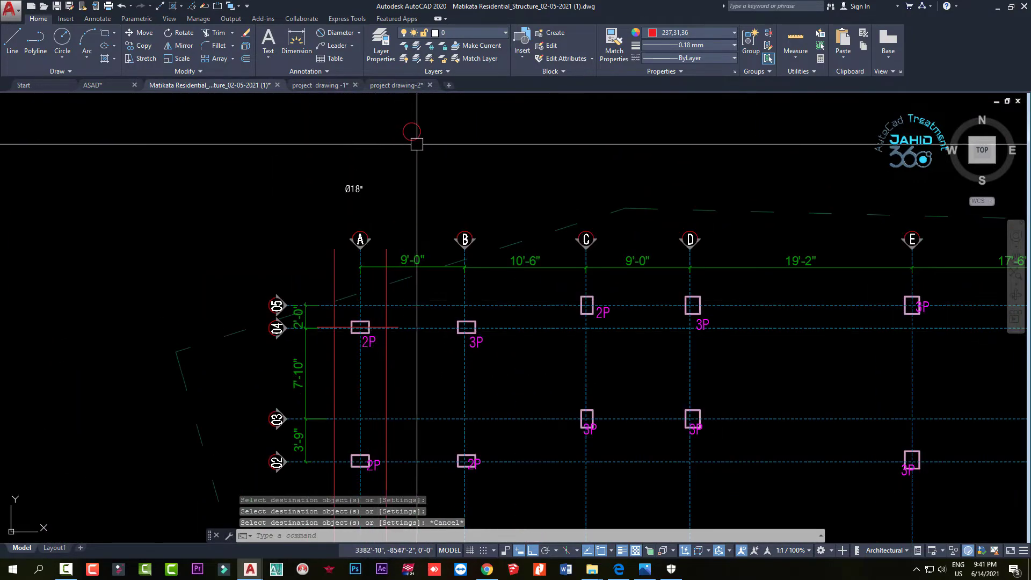
pyautogui.scroll(5, 417, 140)
pyautogui.click(411, 199)
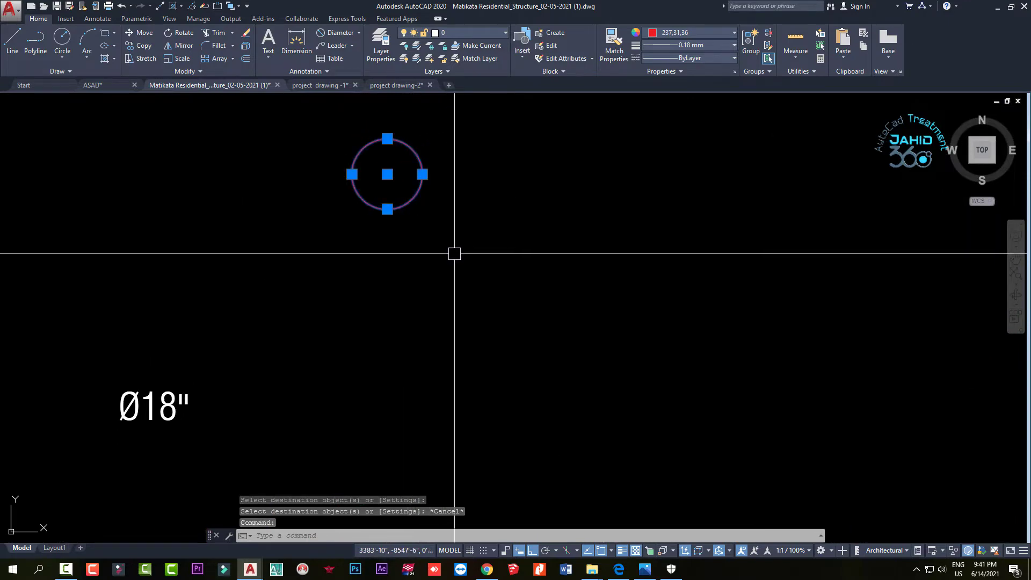
pyautogui.write('co')
pyautogui.press('Return')
pyautogui.scroll(-6, 437, 249)
pyautogui.click(396, 203)
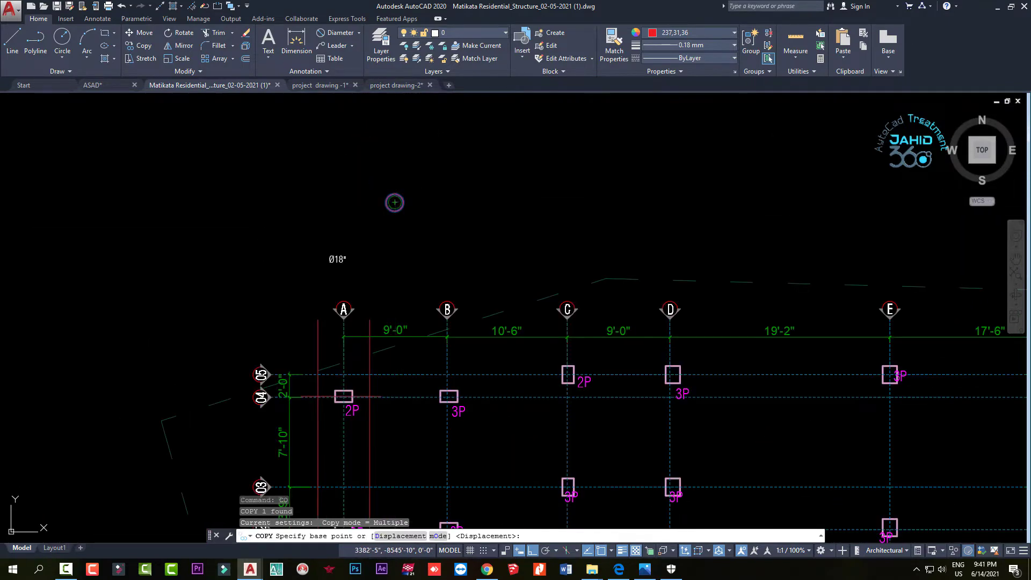
pyautogui.scroll(4, 336, 414)
pyautogui.scroll(6, 311, 376)
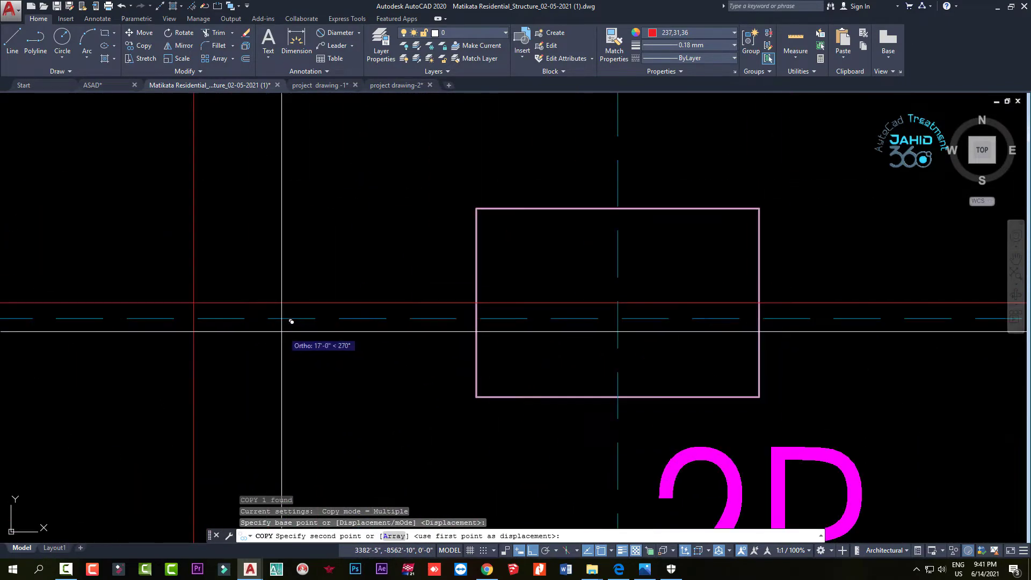
pyautogui.click(193, 304)
pyautogui.scroll(-5, 185, 311)
pyautogui.scroll(3, 455, 329)
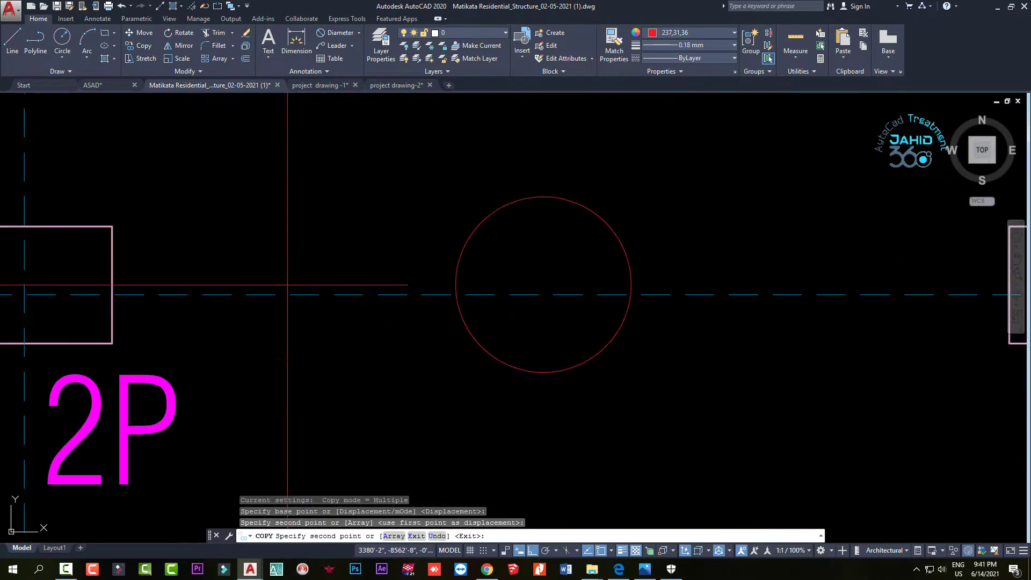
pyautogui.click(287, 285)
pyautogui.scroll(-4, 426, 350)
pyautogui.scroll(3, 346, 306)
pyautogui.scroll(3, 509, 299)
pyautogui.press('Escape')
pyautogui.press('Escape')
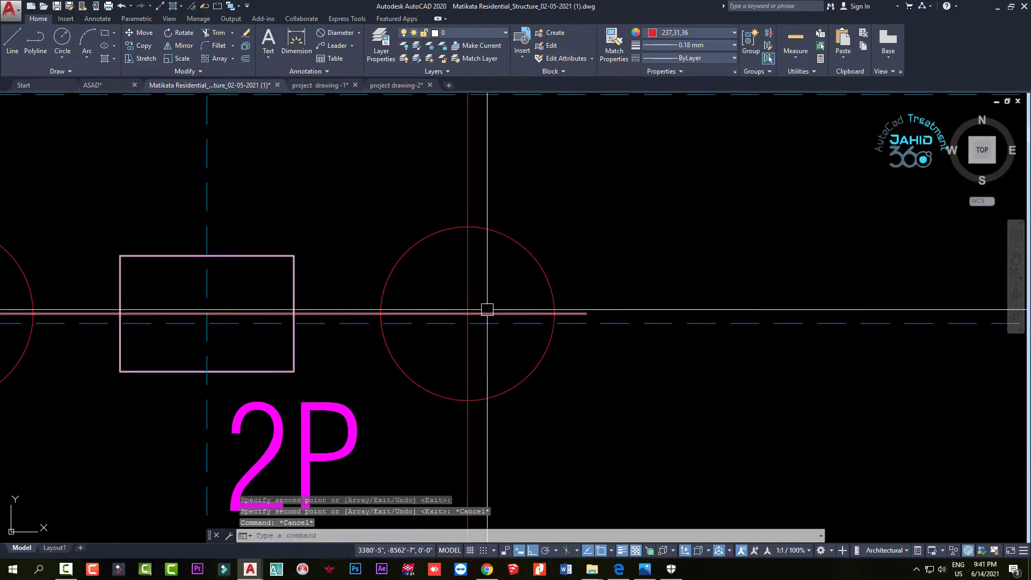
# Erase the three red guide lines around the column
pyautogui.click(487, 310)
pyautogui.click(468, 290)
pyautogui.press('Delete')
pyautogui.scroll(-5, 408, 298)
pyautogui.click(384, 268)
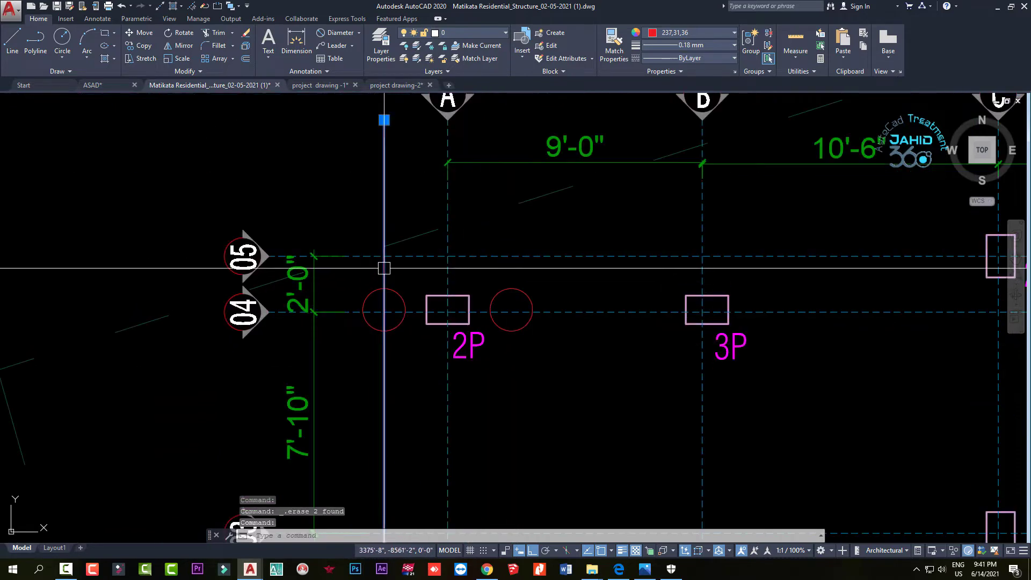
pyautogui.press('Delete')
pyautogui.scroll(-4, 384, 268)
pyautogui.scroll(4, 452, 351)
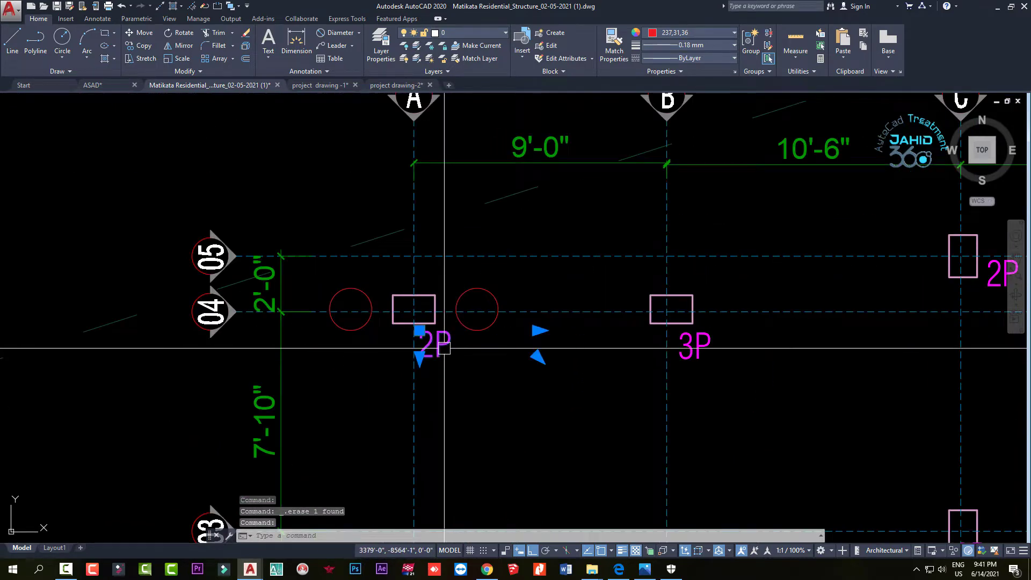
# Move the 2P label lower beneath the column
pyautogui.write('m')
pyautogui.press('Return')
pyautogui.click(537, 366)
pyautogui.click(539, 462)
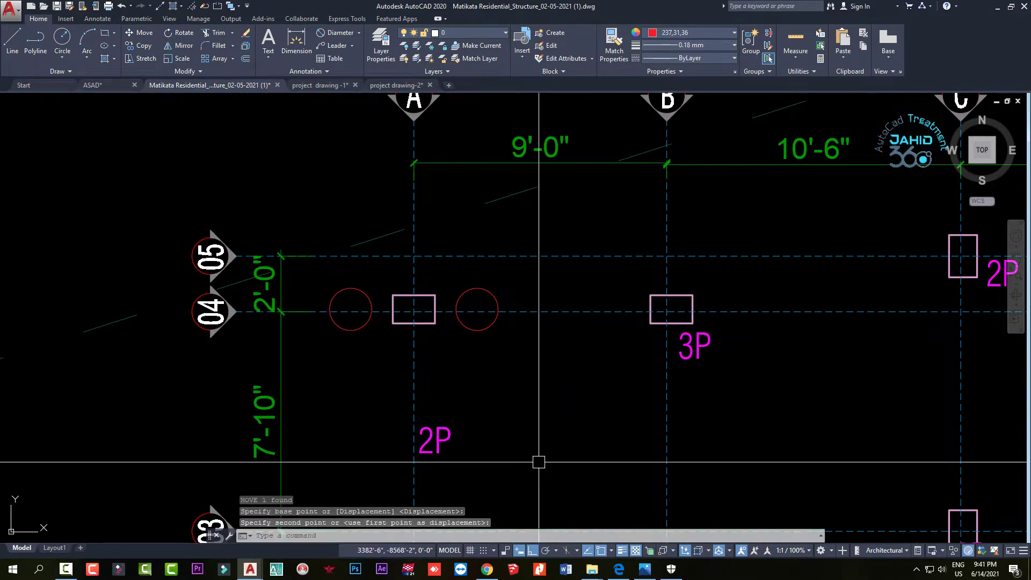
pyautogui.scroll(-4, 539, 461)
pyautogui.scroll(-6, 453, 368)
# Try a linear dimension from the pile circle's top to the cap edge, then cancel it
pyautogui.scroll(8, 471, 157)
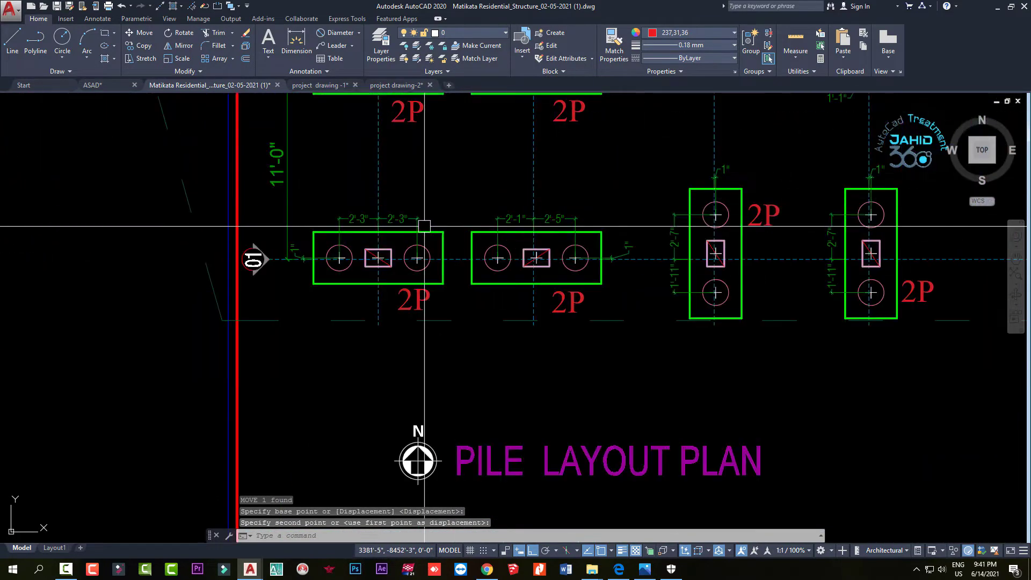
pyautogui.scroll(5, 471, 157)
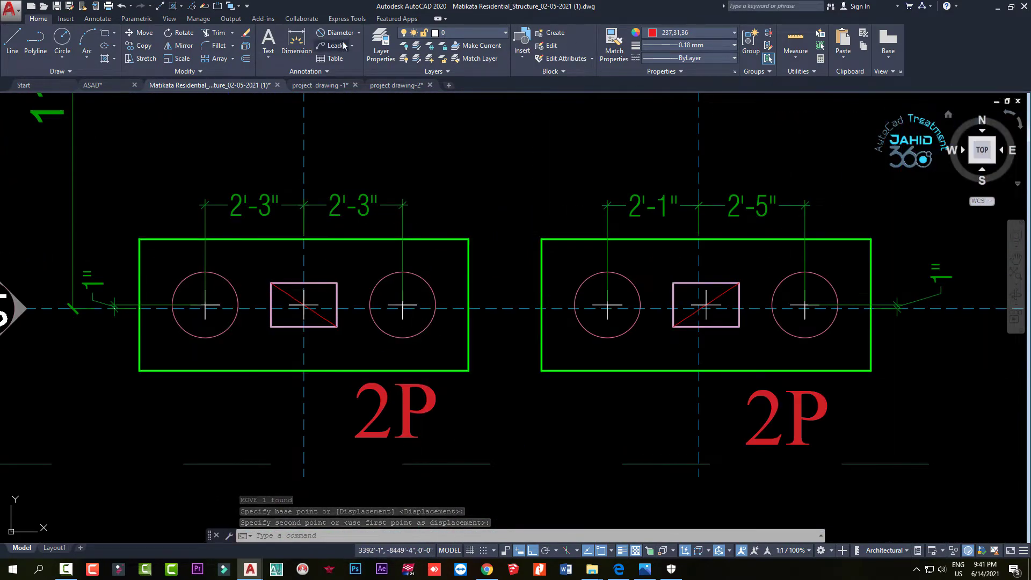
pyautogui.click(359, 33)
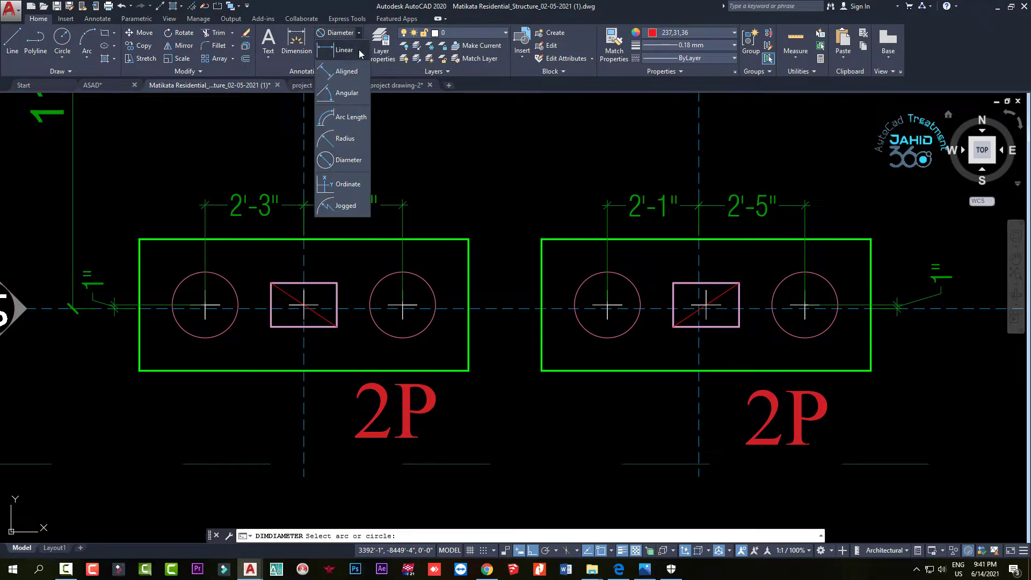
pyautogui.click(336, 53)
pyautogui.scroll(4, 411, 277)
pyautogui.click(382, 265)
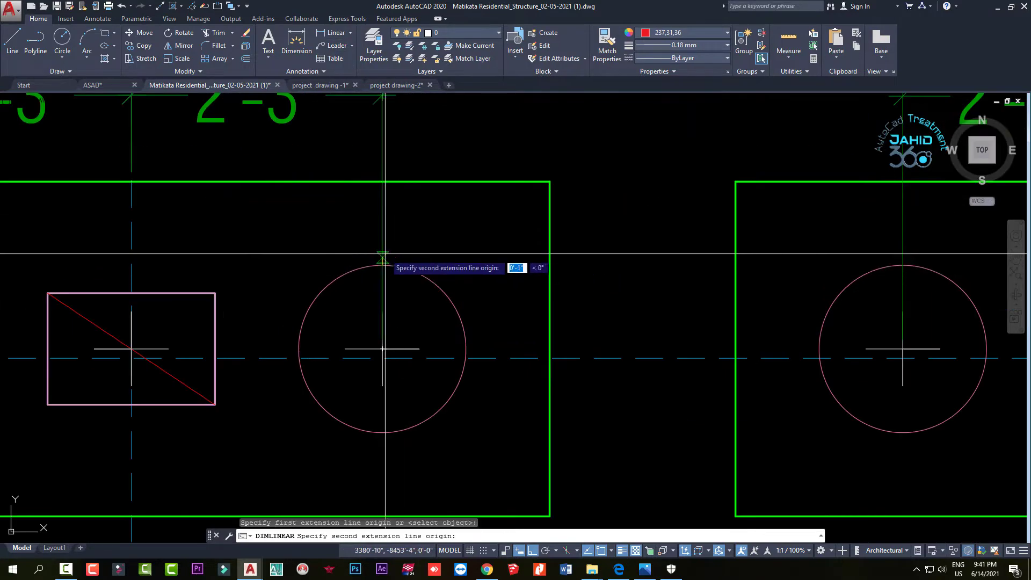
pyautogui.click(382, 182)
pyautogui.scroll(-4, 437, 223)
pyautogui.scroll(4, 510, 229)
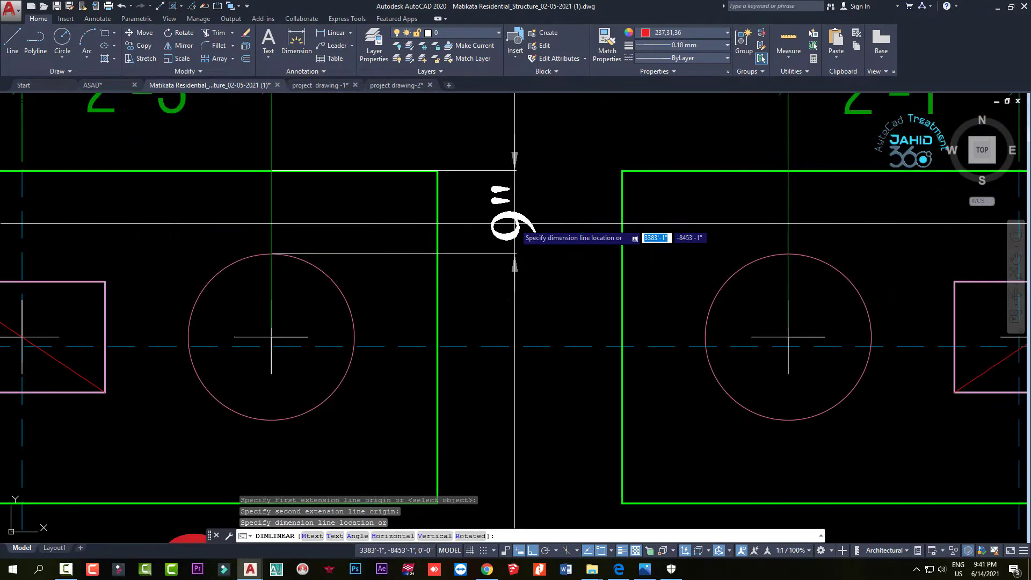
pyautogui.press('Escape')
# Dimension the 9" gap from the circle's right edge to the pile cap edge
pyautogui.press('Return')
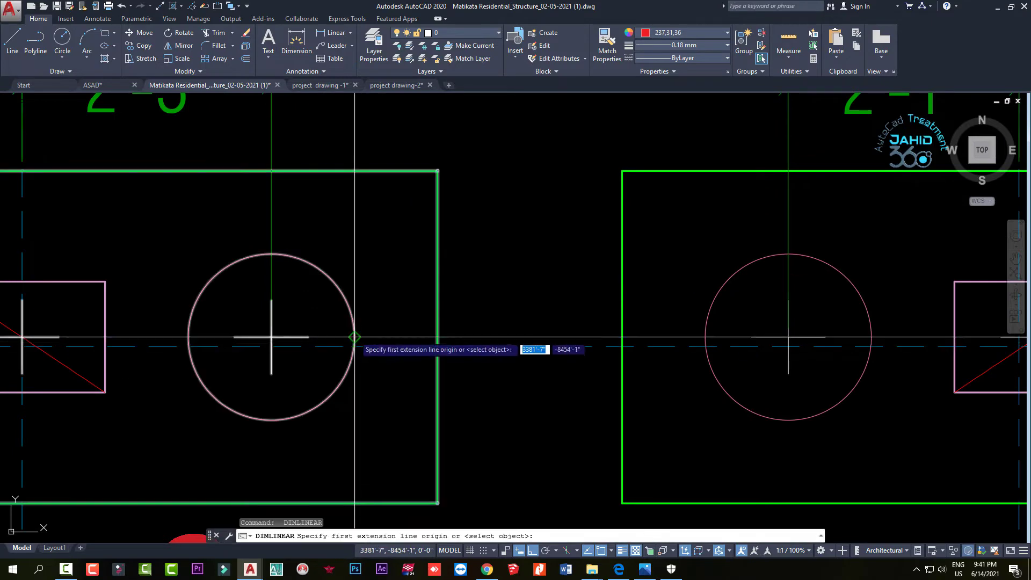
pyautogui.click(354, 337)
pyautogui.click(438, 335)
pyautogui.scroll(-3, 438, 334)
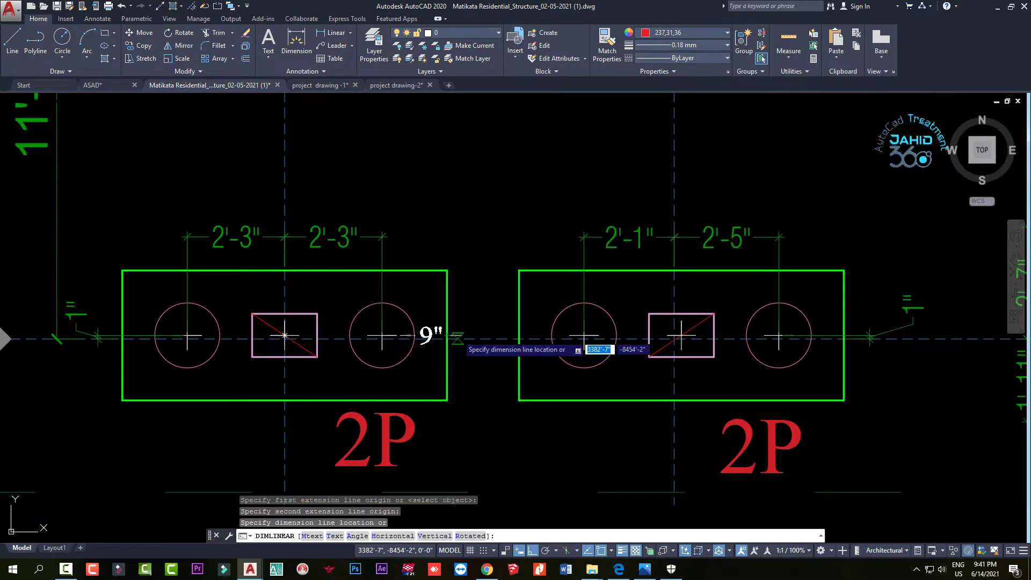
pyautogui.scroll(-3, 424, 322)
pyautogui.scroll(-2, 405, 309)
pyautogui.press('Escape')
# Zoom back to the pile pair at grid 04
pyautogui.scroll(-2, 408, 317)
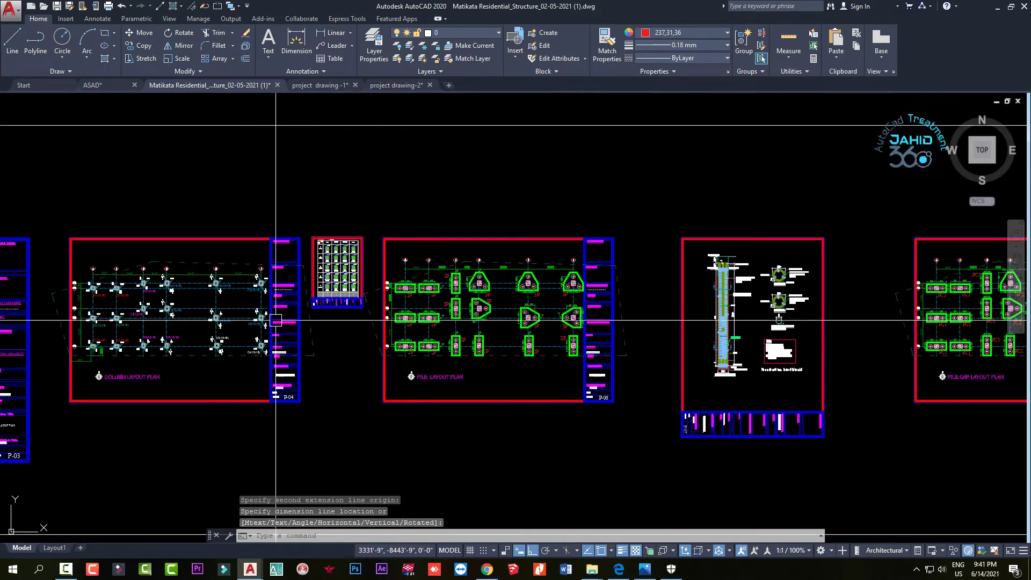
pyautogui.scroll(-3, 591, 403)
pyautogui.scroll(10, 591, 402)
pyautogui.scroll(5, 566, 349)
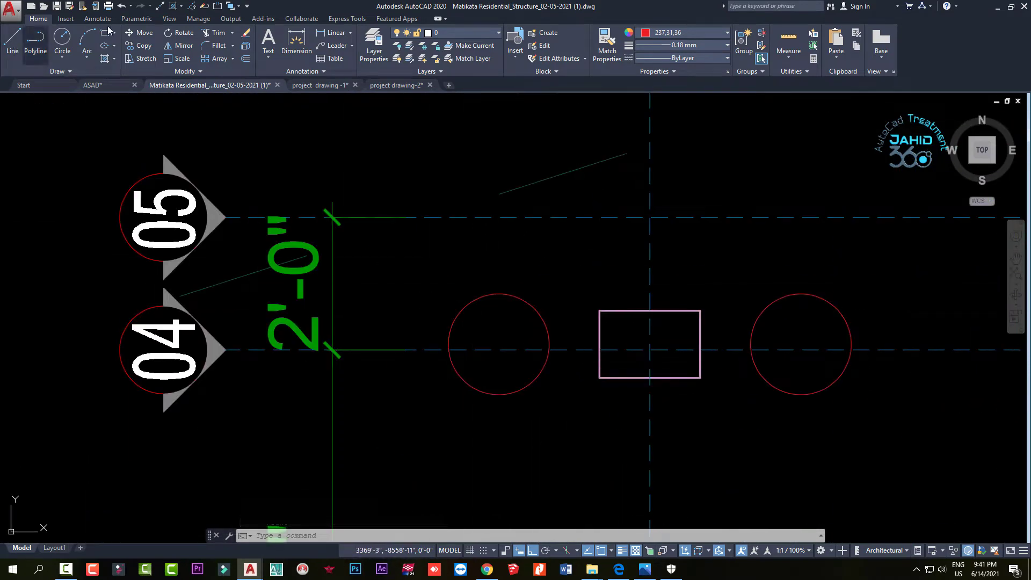
# Draw vertical and horizontal construction lines tangent to the pile circles' edges
pyautogui.click(159, 7)
pyautogui.write('v')
pyautogui.press('Return')
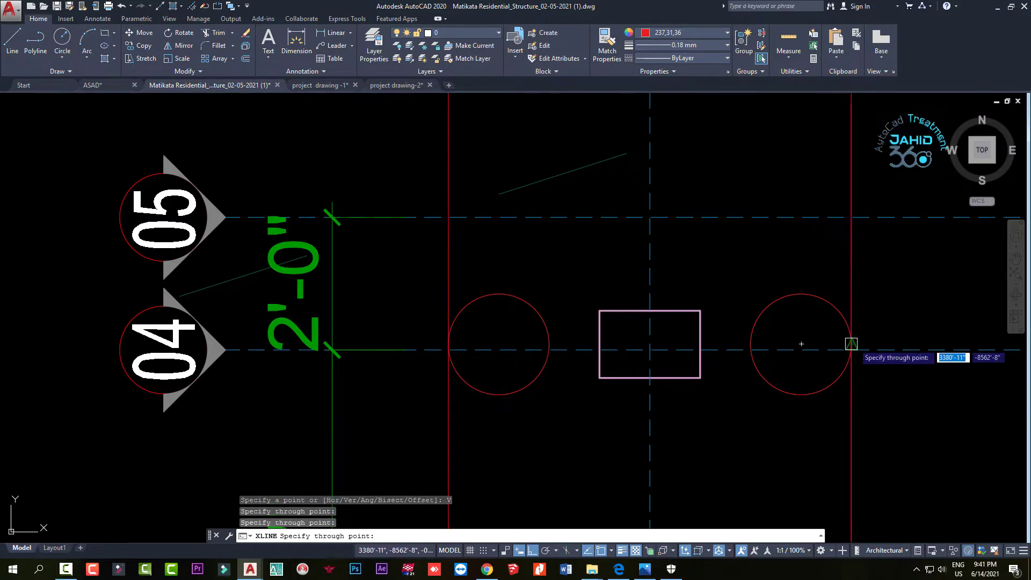
pyautogui.click(851, 343)
pyautogui.press('Return')
pyautogui.press('Return')
pyautogui.write('h')
pyautogui.press('Return')
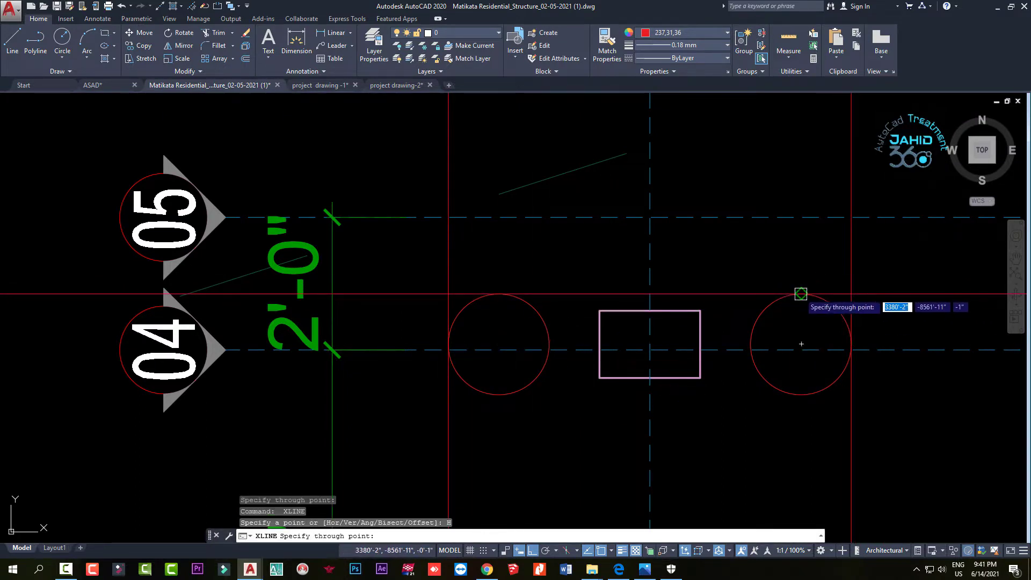
pyautogui.click(801, 344)
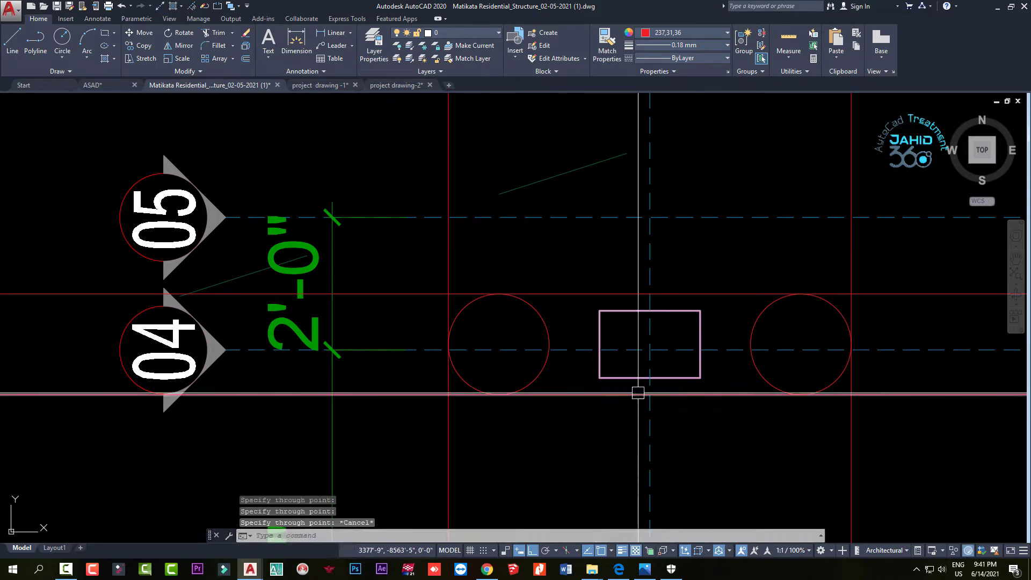
pyautogui.press('Escape')
pyautogui.press('Escape')
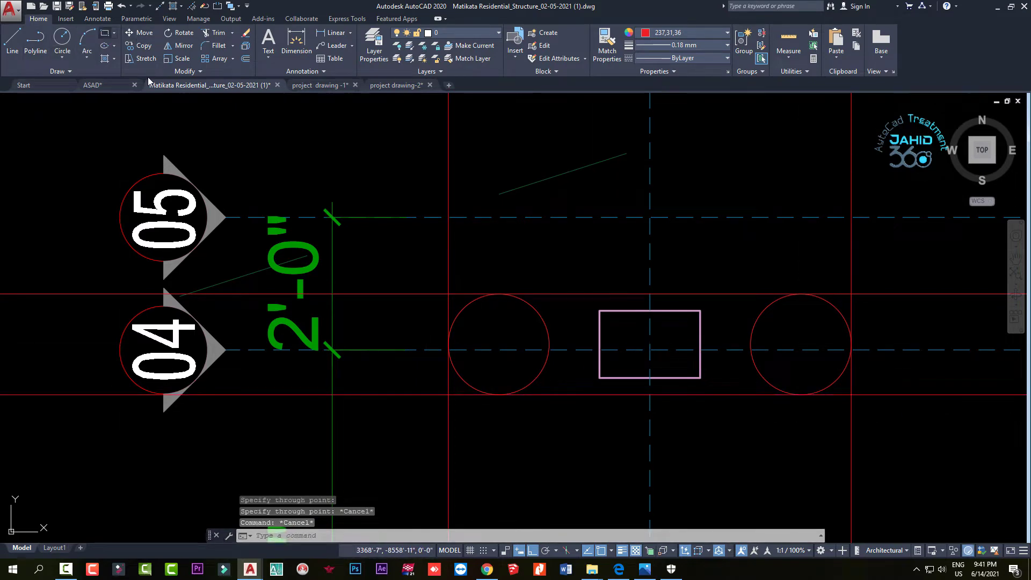
# Draw a rectangle at the construction-line intersections and remove the construction lines
pyautogui.write('rec')
pyautogui.press('Return')
pyautogui.click(851, 394)
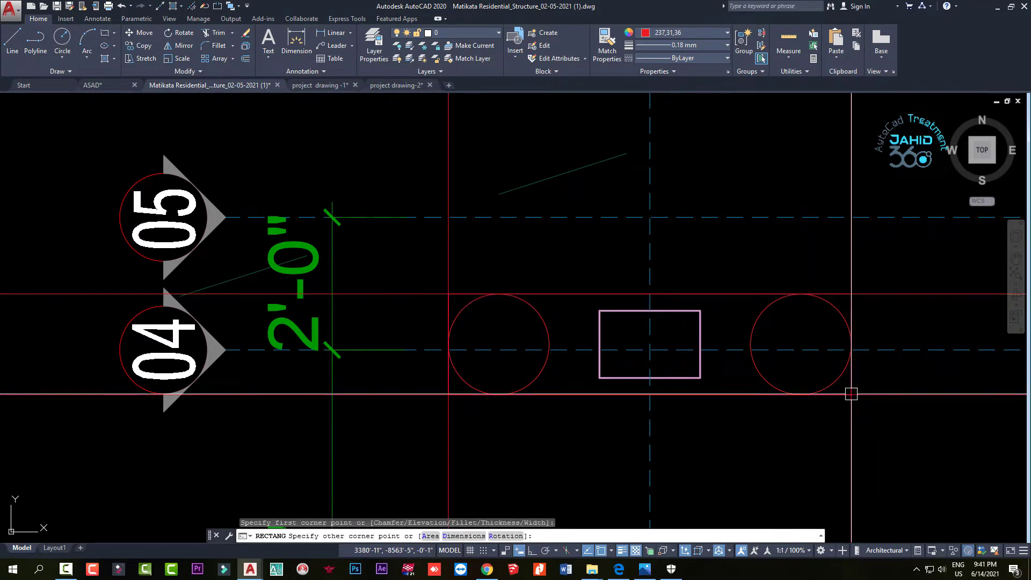
pyautogui.press('Escape')
pyautogui.click(449, 424)
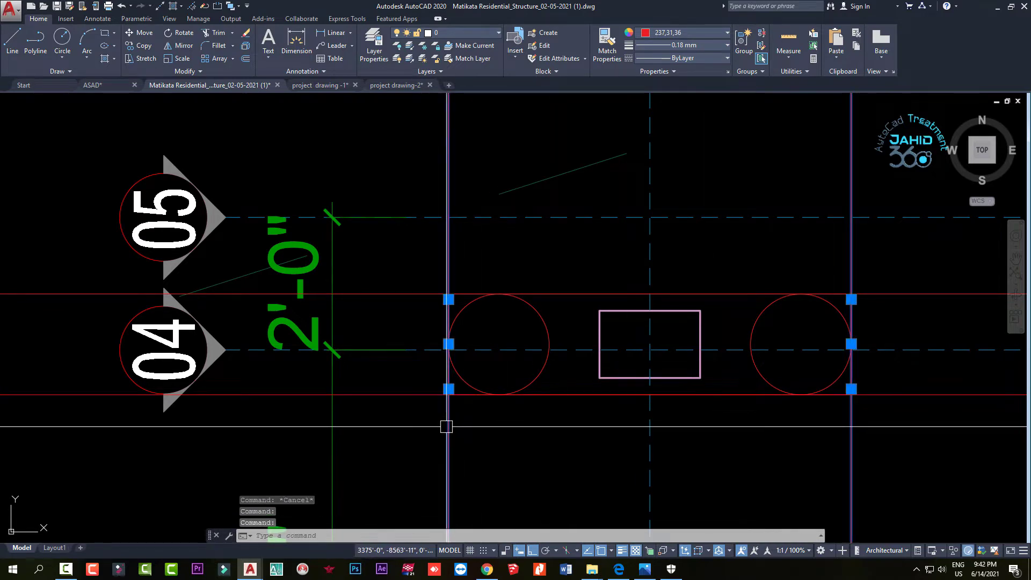
pyautogui.click(420, 394)
pyautogui.click(414, 293)
pyautogui.press('Escape')
pyautogui.write('E')
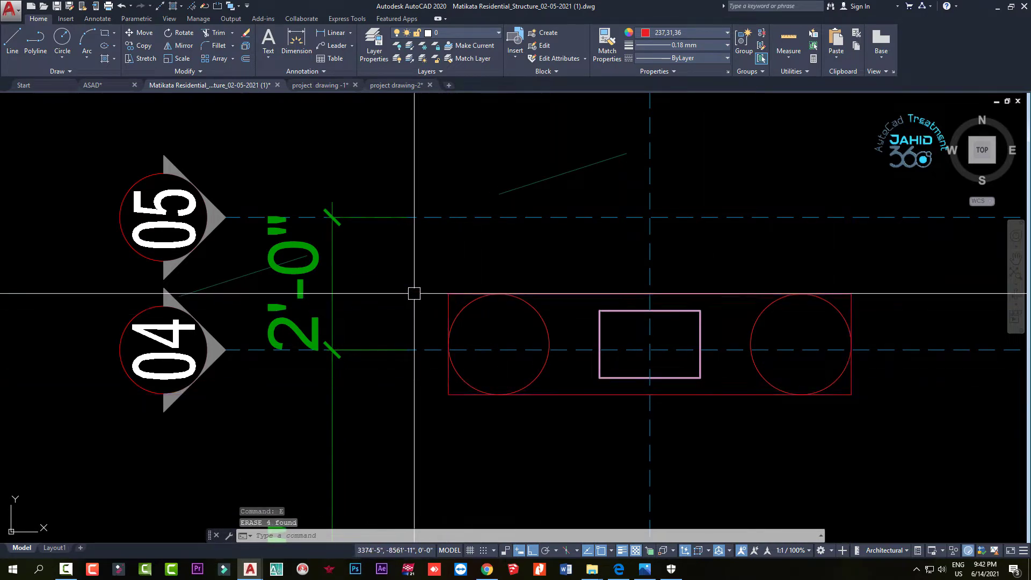
# Offset the rectangle 9" outward around the piles
pyautogui.scroll(-2, 525, 350)
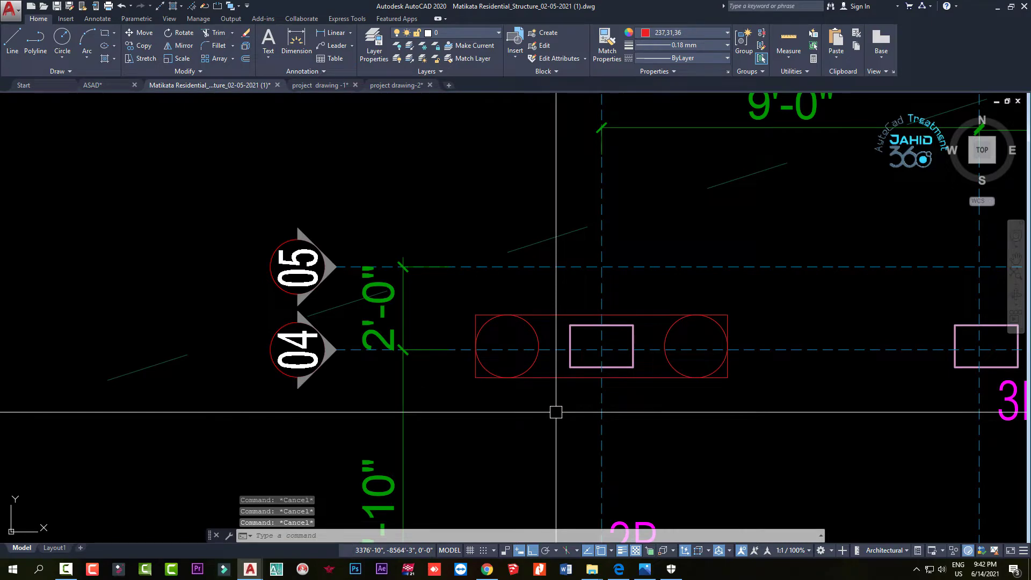
pyautogui.write('o')
pyautogui.press('Return')
pyautogui.write('9')
pyautogui.press('Return')
pyautogui.scroll(2, 583, 267)
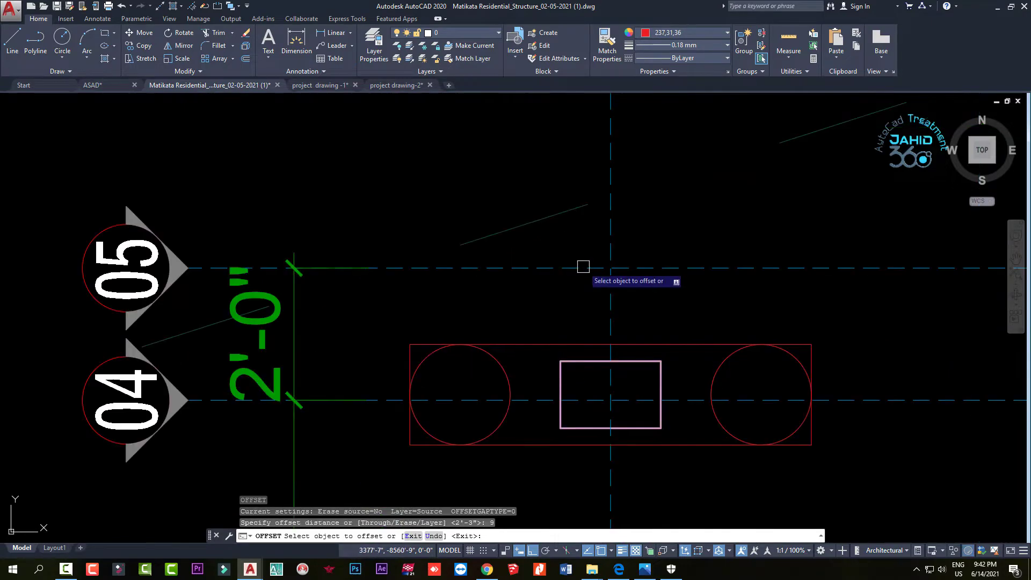
pyautogui.click(537, 345)
pyautogui.click(534, 298)
pyautogui.press('Escape')
# Delete the original inner rectangle, keeping the offset cap outline
pyautogui.click(537, 341)
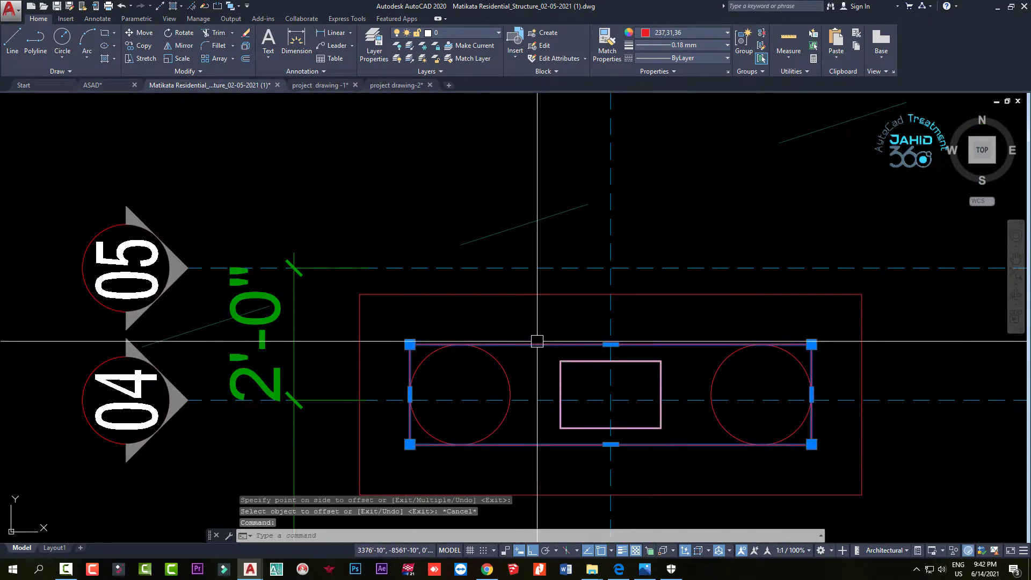
pyautogui.press('Delete')
pyautogui.scroll(-2, 510, 333)
pyautogui.scroll(-1, 644, 424)
pyautogui.scroll(2, 490, 360)
pyautogui.scroll(1, 467, 337)
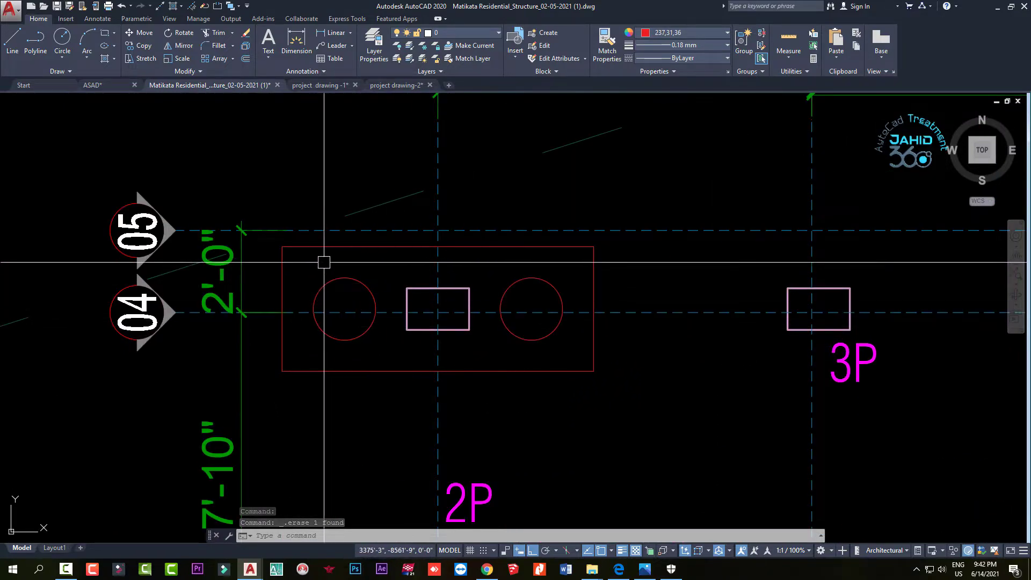
# Select the pile cap outline together with both pile circles
pyautogui.click(329, 247)
pyautogui.scroll(-2, 309, 319)
pyautogui.scroll(-2, 309, 319)
pyautogui.scroll(4, 309, 314)
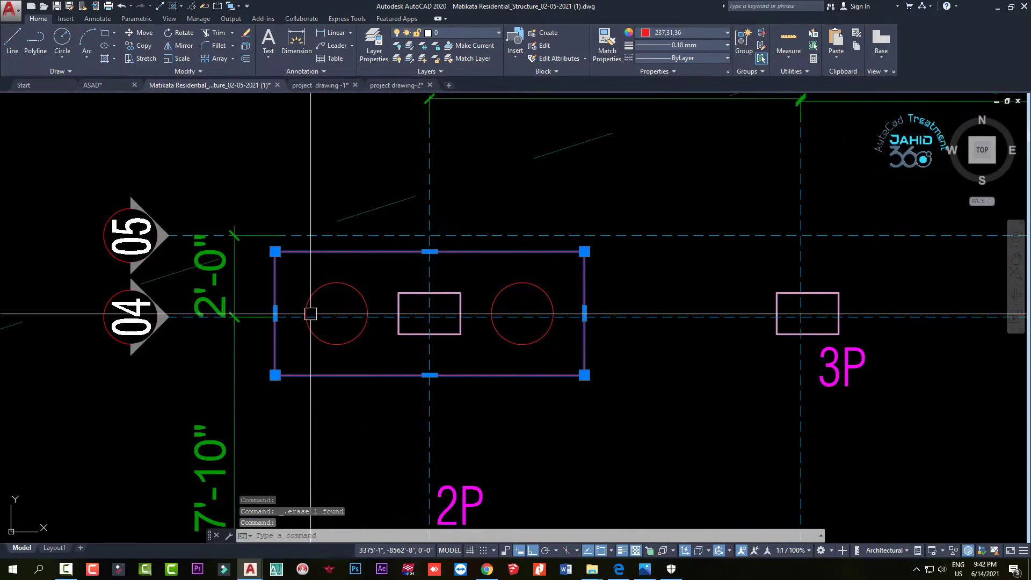
pyautogui.press('Escape')
pyautogui.press('Escape')
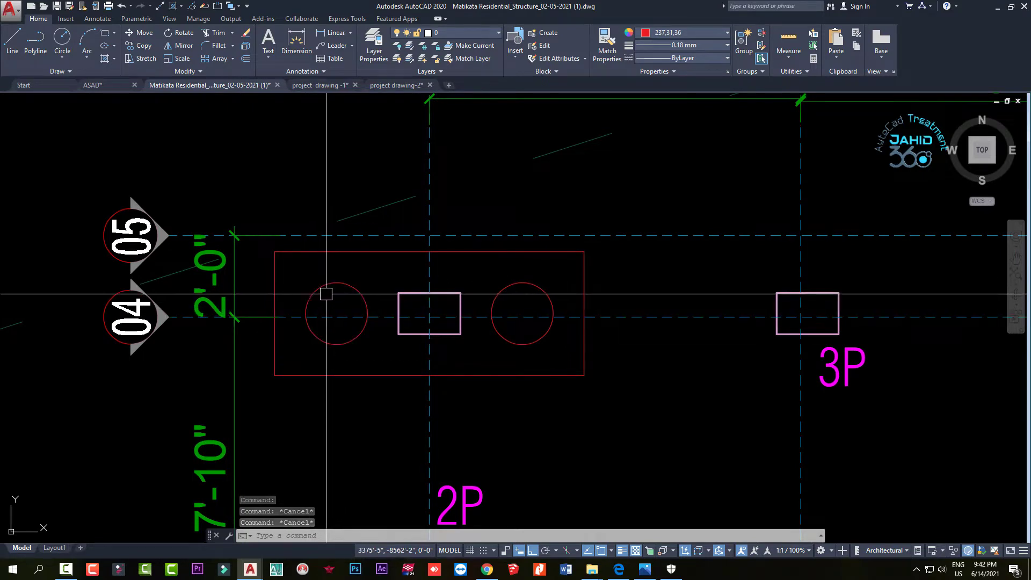
pyautogui.scroll(-4, 349, 291)
pyautogui.scroll(4, 397, 300)
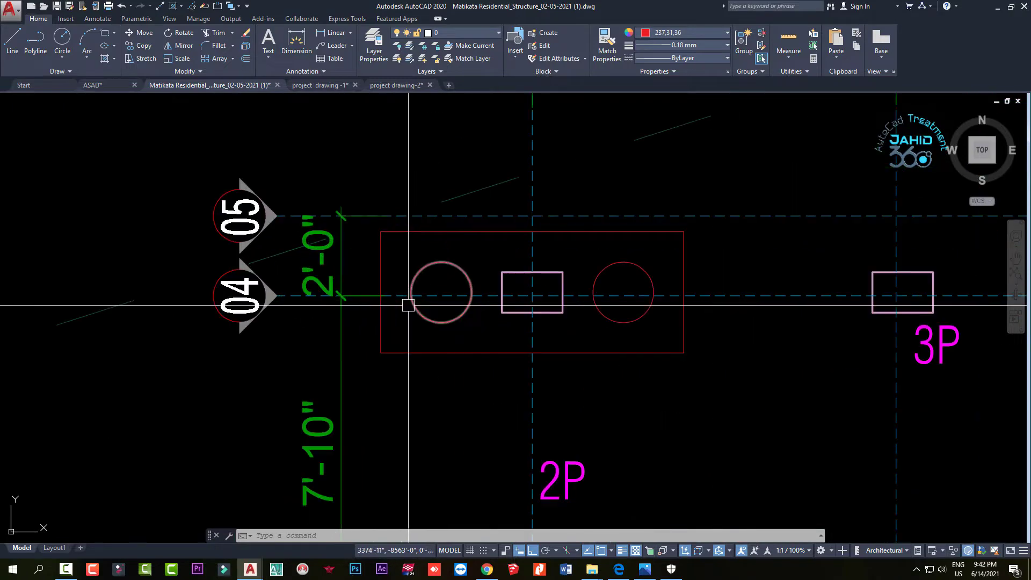
pyautogui.click(422, 273)
pyautogui.click(377, 228)
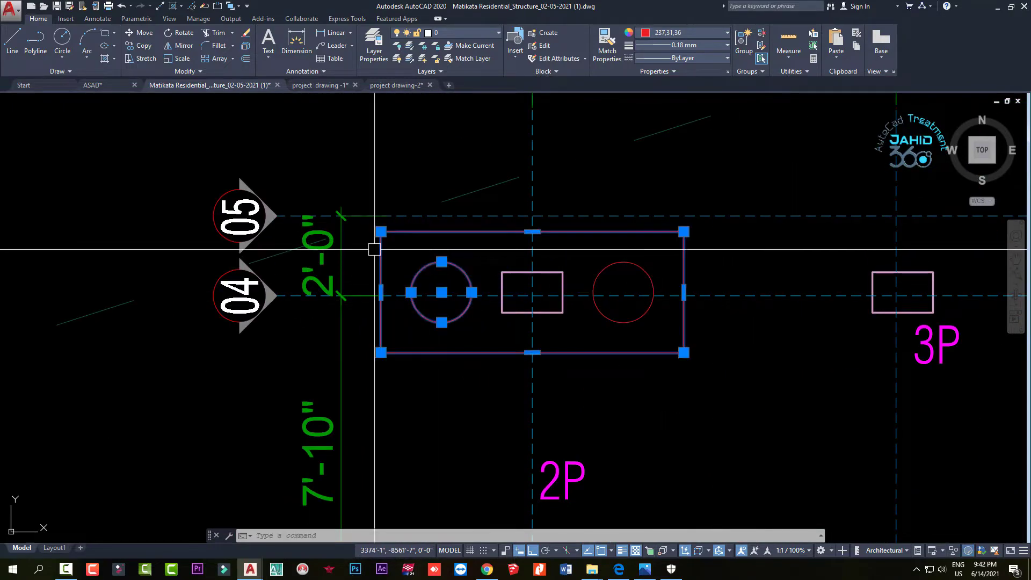
pyautogui.click(629, 282)
pyautogui.click(588, 235)
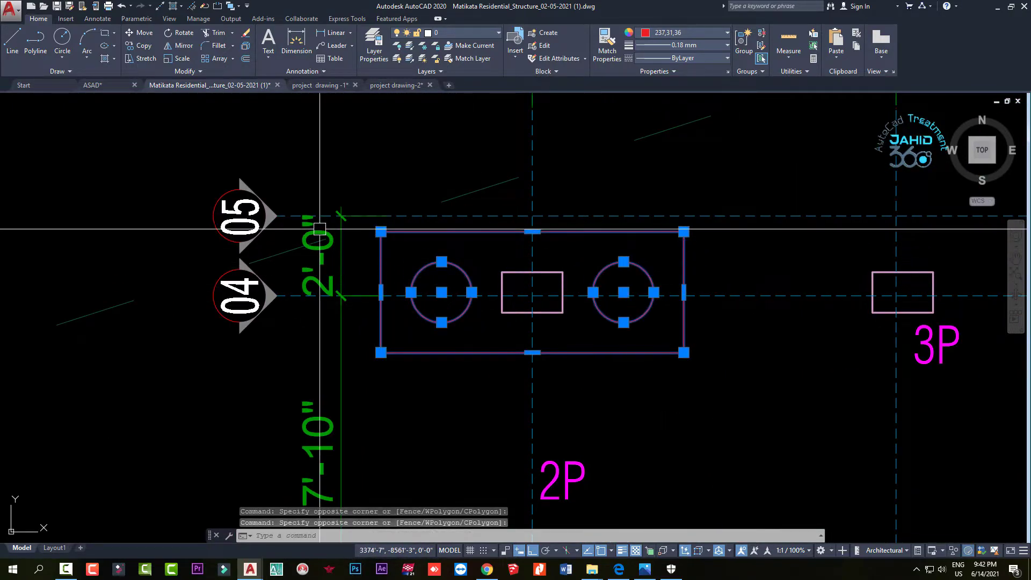
# Copy the pile cap and its two piles to an empty area
pyautogui.click(144, 51)
pyautogui.click(624, 292)
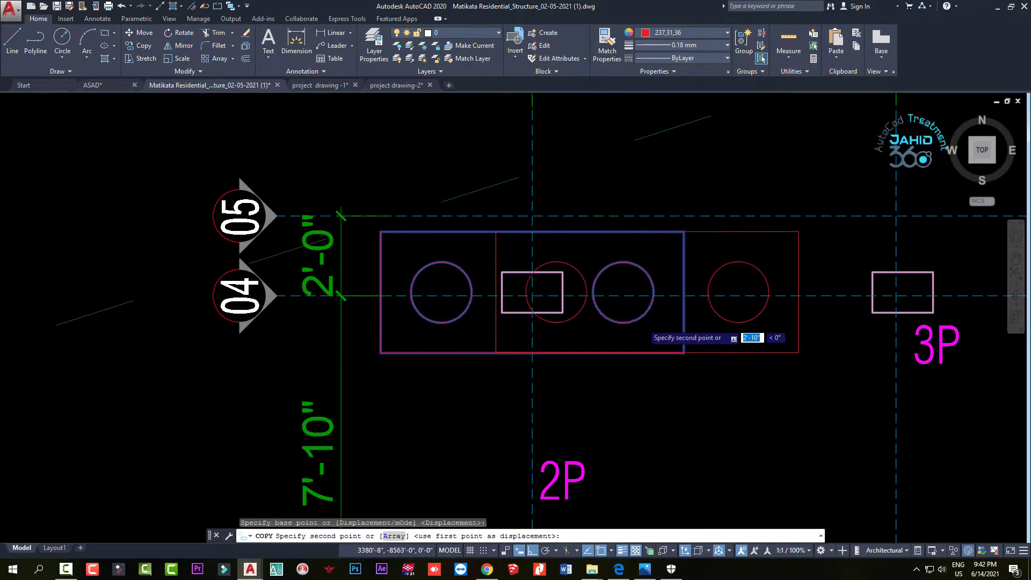
pyautogui.scroll(-3, 643, 326)
pyautogui.scroll(4, 269, 350)
pyautogui.click(412, 361)
pyautogui.press('Escape')
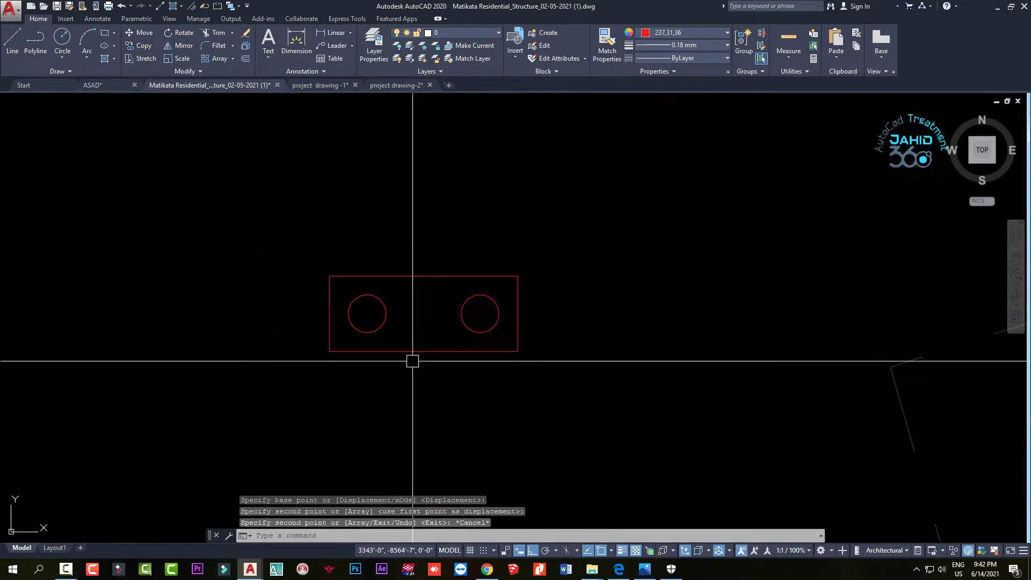
# Draw a diagonal polyline from the copy's bottom-left to top-right corner
pyautogui.click(36, 40)
pyautogui.click(330, 351)
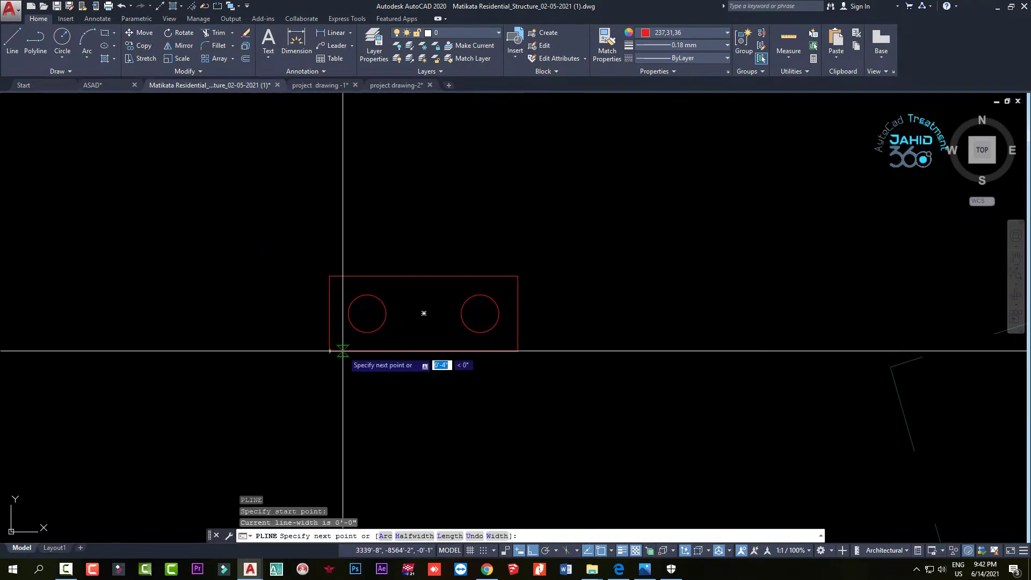
pyautogui.click(518, 276)
pyautogui.press('Return')
pyautogui.scroll(4, 417, 319)
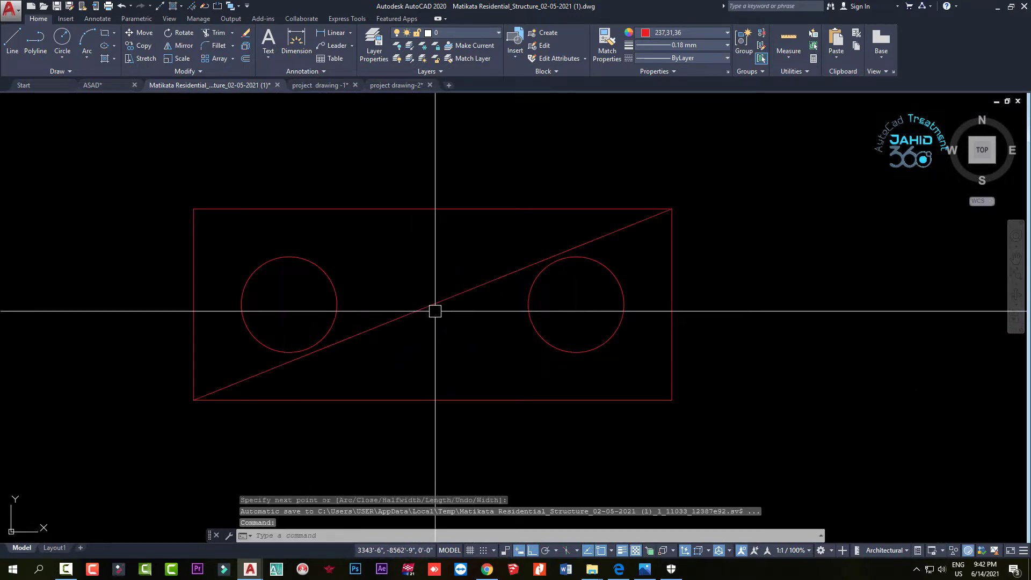
pyautogui.press('Escape')
pyautogui.click(430, 309)
pyautogui.press('Escape')
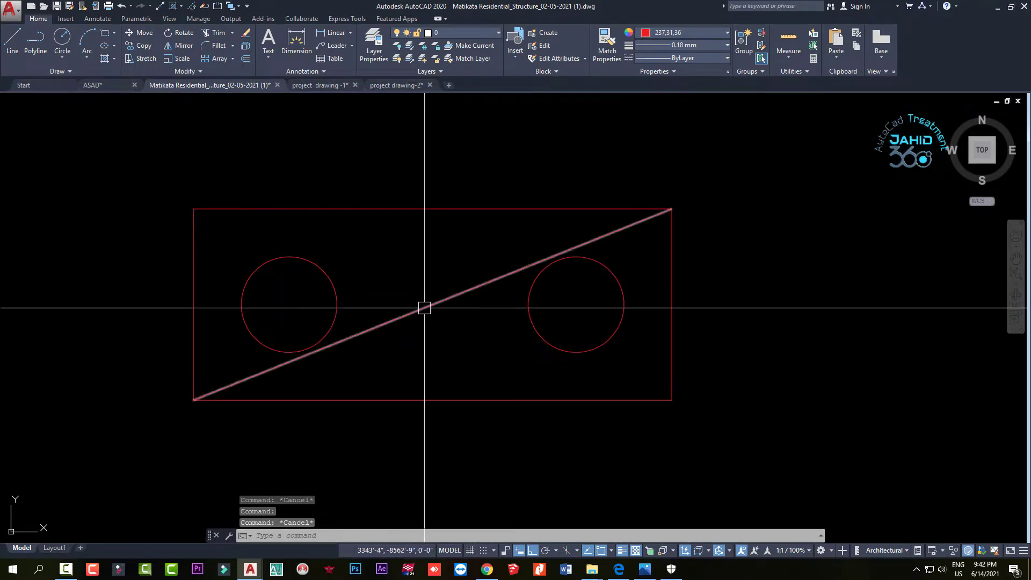
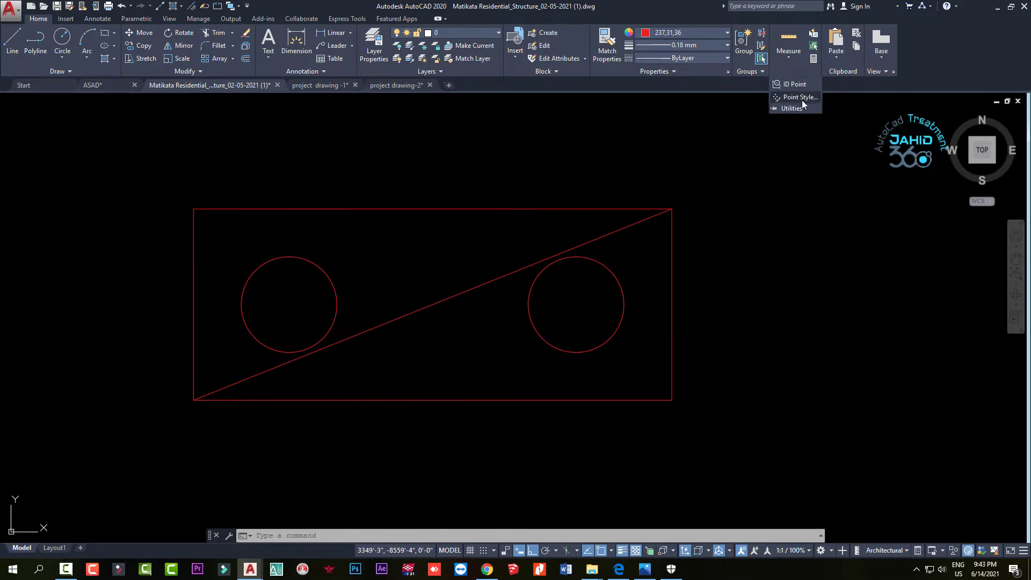
# Set the point style to circled-cross and place a point at the two-pile cap's centre
pyautogui.click(801, 98)
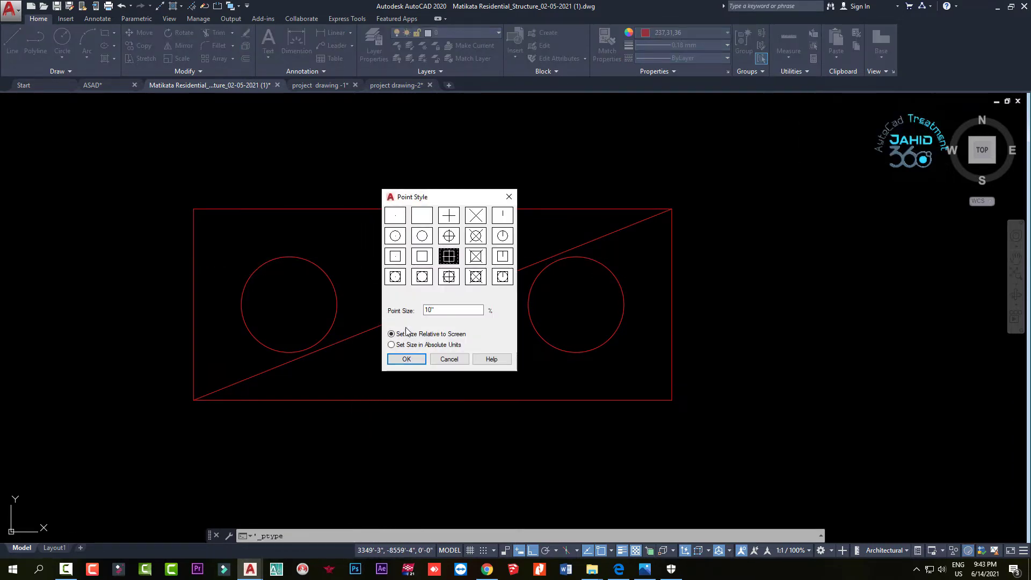
pyautogui.click(411, 359)
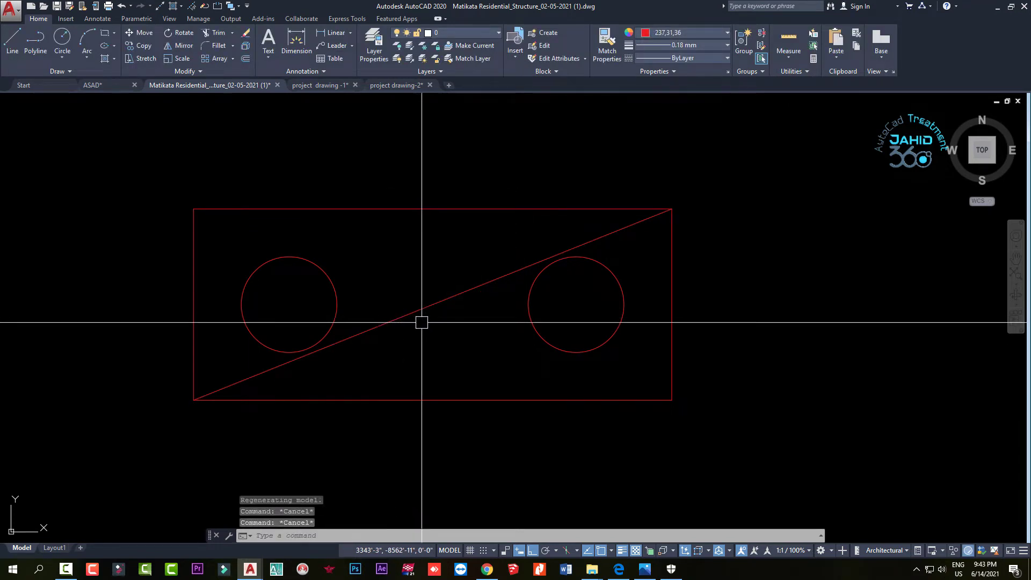
pyautogui.write('POINT')
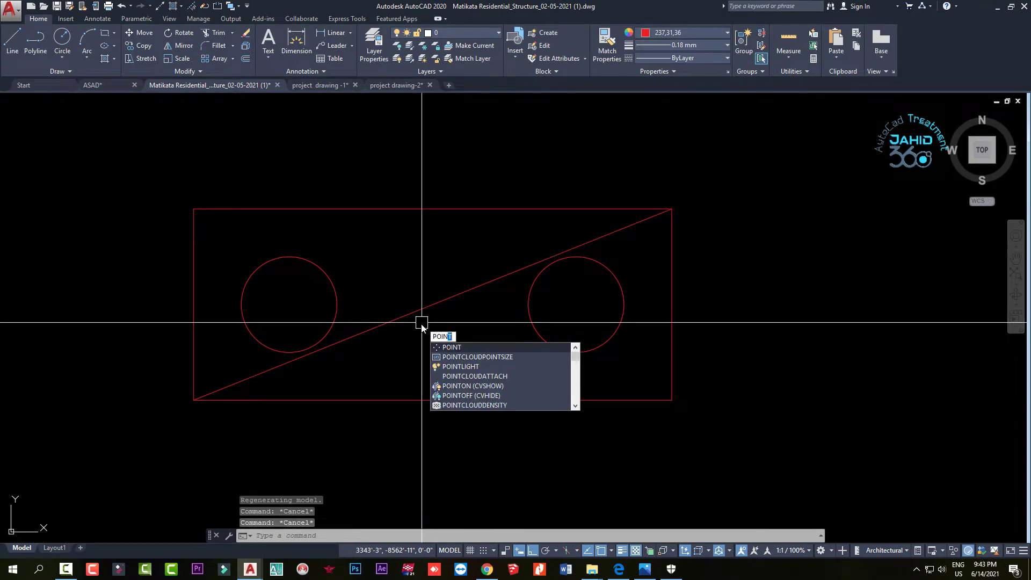
pyautogui.press('Return')
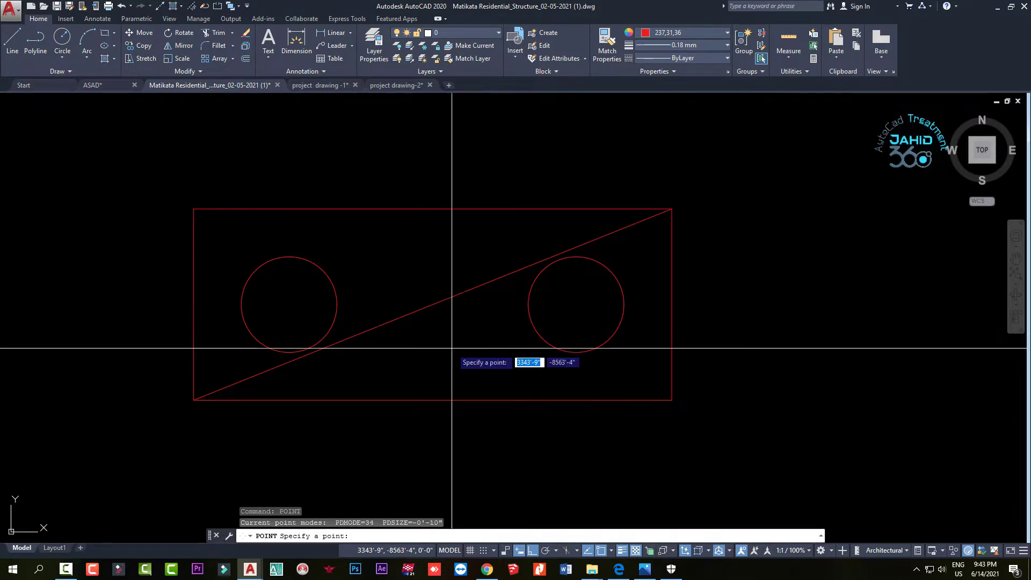
pyautogui.scroll(-2, 422, 322)
pyautogui.scroll(4, 425, 315)
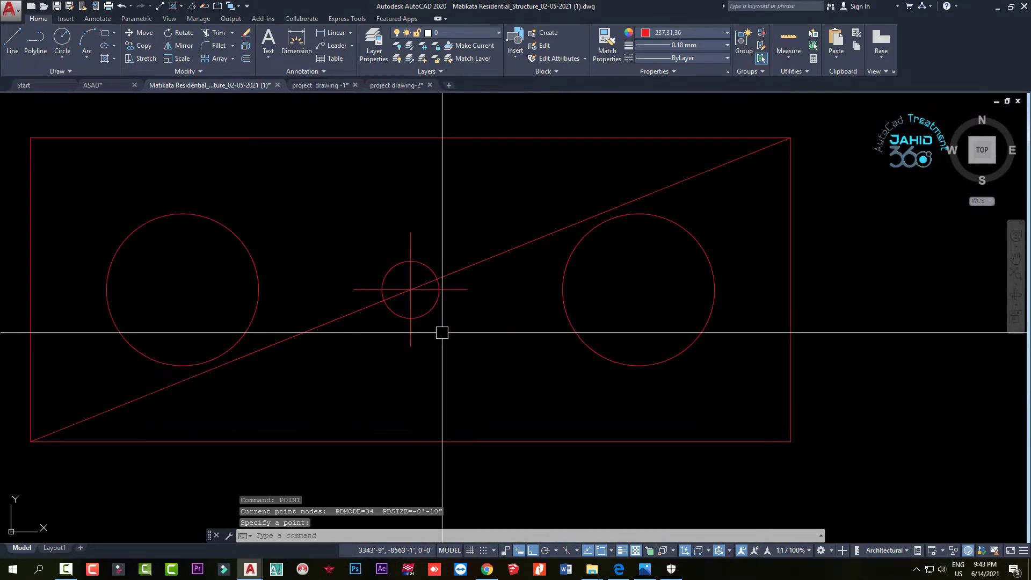
pyautogui.scroll(-2, 412, 317)
pyautogui.scroll(-2, 408, 312)
pyautogui.press('Escape')
# Erase the diagonal construction line across the cap
pyautogui.click(462, 317)
pyautogui.press('Delete')
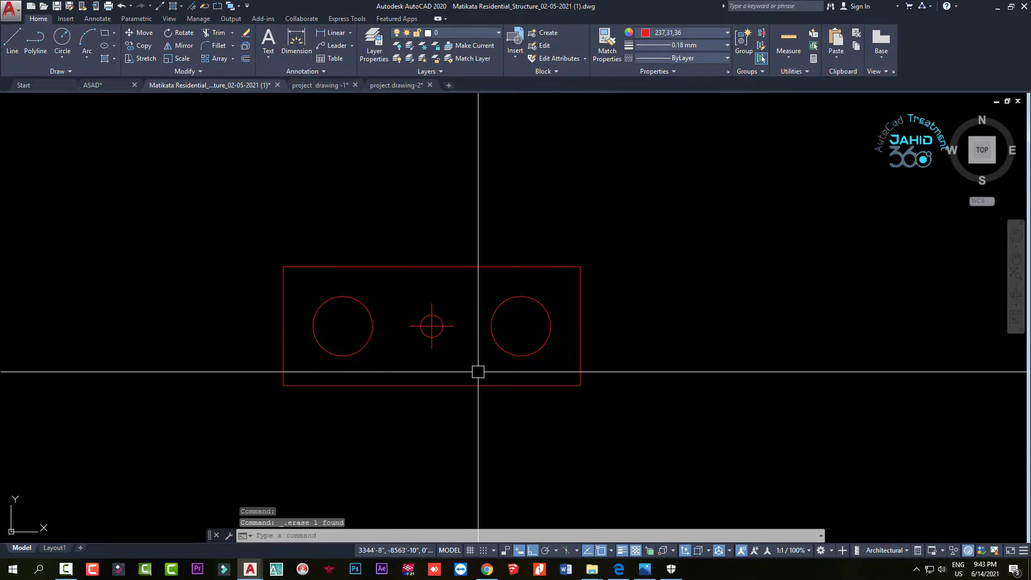
pyautogui.scroll(-2, 458, 357)
pyautogui.scroll(2, 444, 345)
pyautogui.scroll(2, 445, 364)
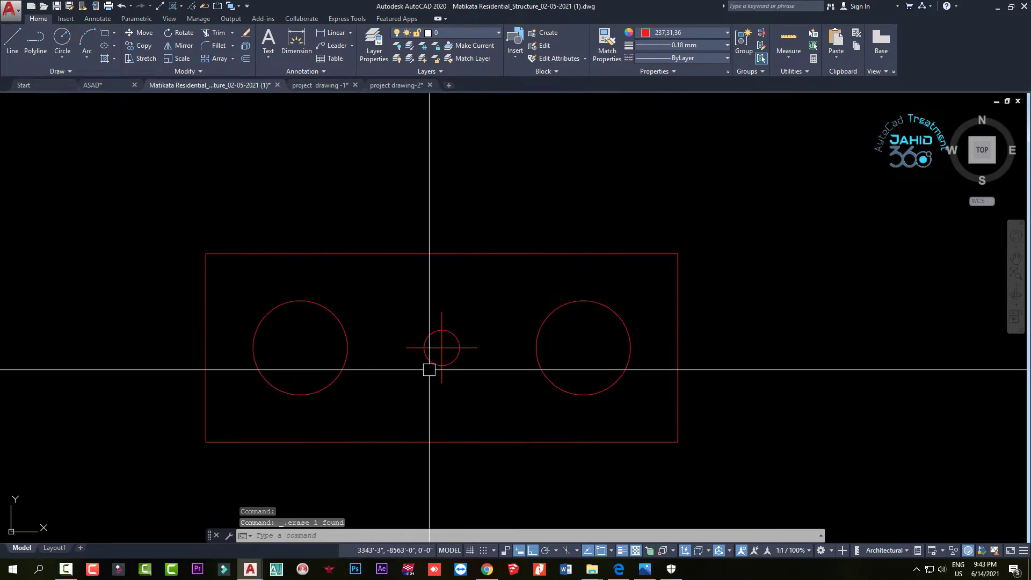
pyautogui.scroll(-2, 430, 370)
pyautogui.scroll(2, 414, 360)
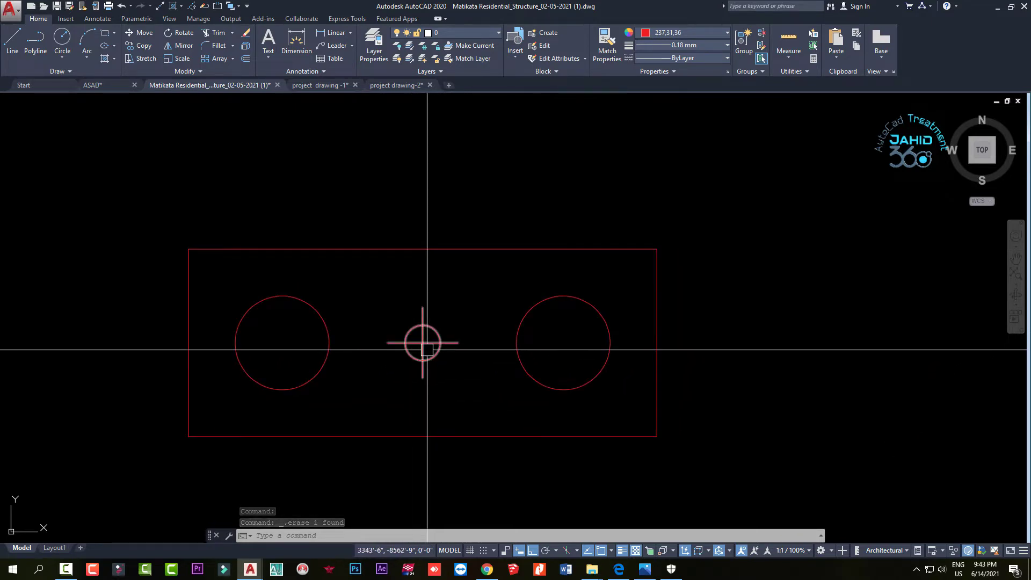
pyautogui.scroll(-2, 426, 349)
pyautogui.scroll(-1, 476, 385)
pyautogui.scroll(2, 485, 385)
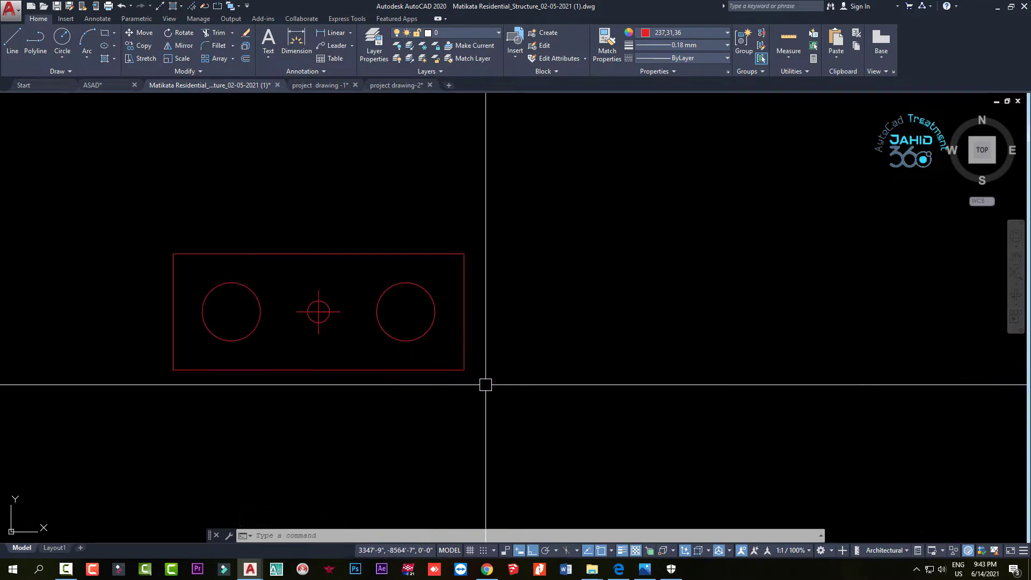
pyautogui.click(532, 409)
# Make a block from the rectangle, circles and centre point, based at the cap's corner
pyautogui.click(133, 215)
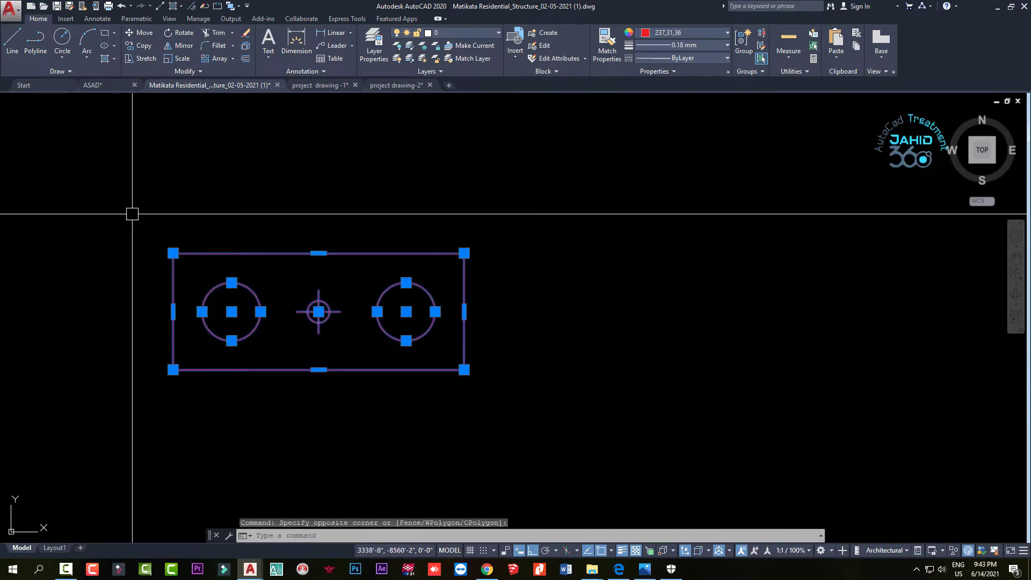
pyautogui.write('b')
pyautogui.press('Return')
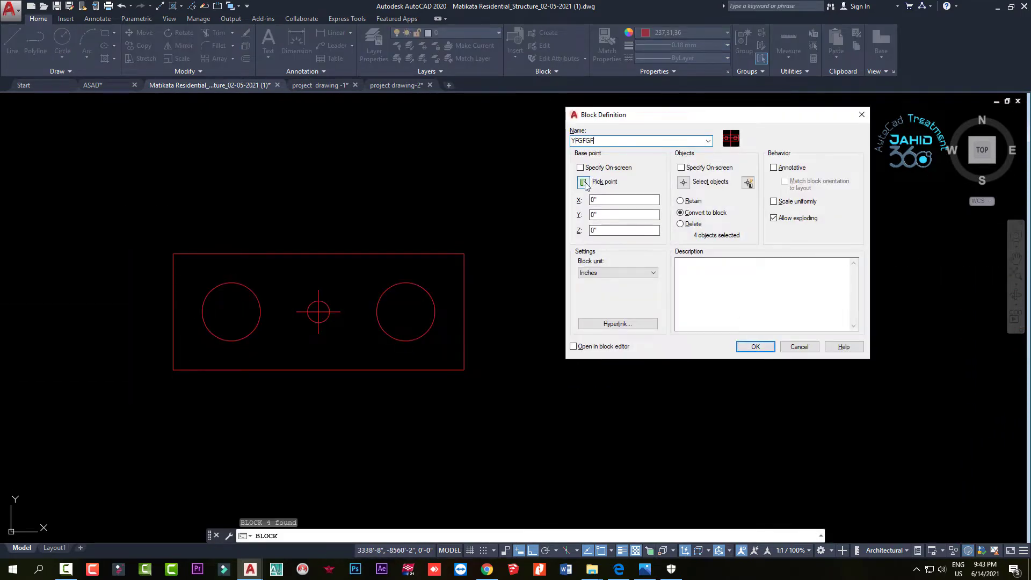
pyautogui.click(584, 183)
pyautogui.click(464, 369)
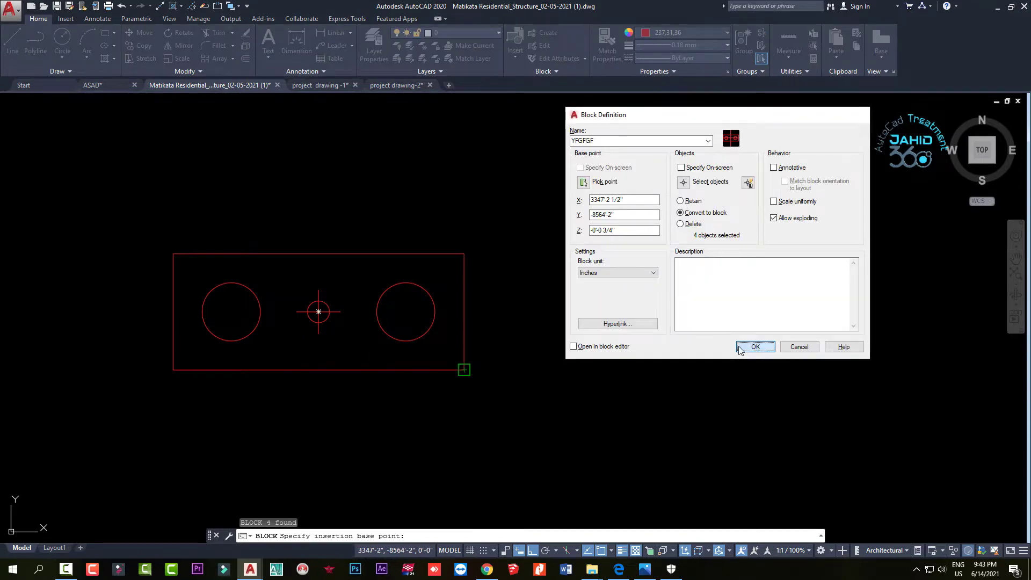
pyautogui.click(739, 351)
pyautogui.scroll(-4, 422, 345)
pyautogui.scroll(4, 397, 340)
pyautogui.press('Escape')
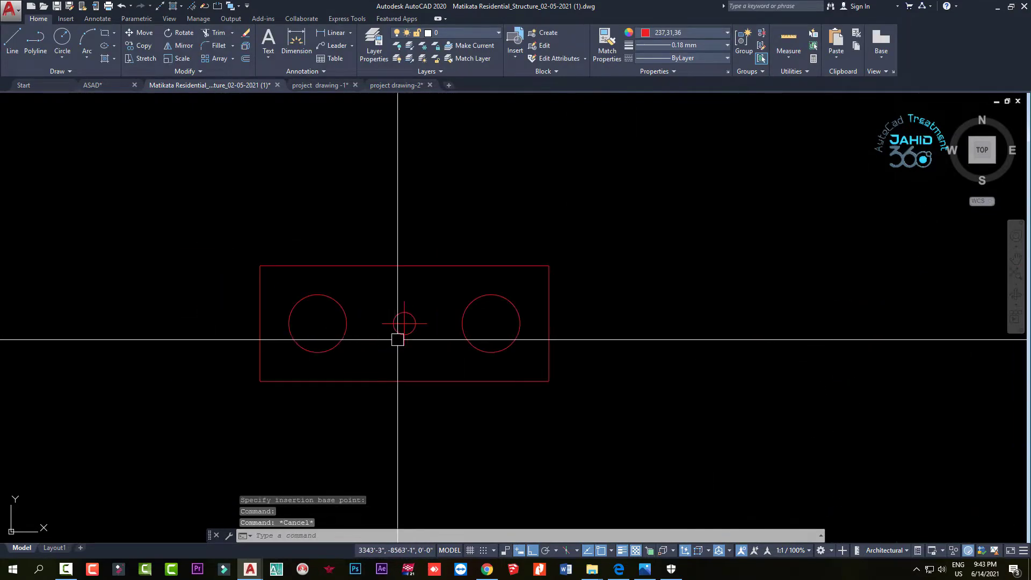
pyautogui.scroll(4, 403, 332)
pyautogui.scroll(-2, 402, 315)
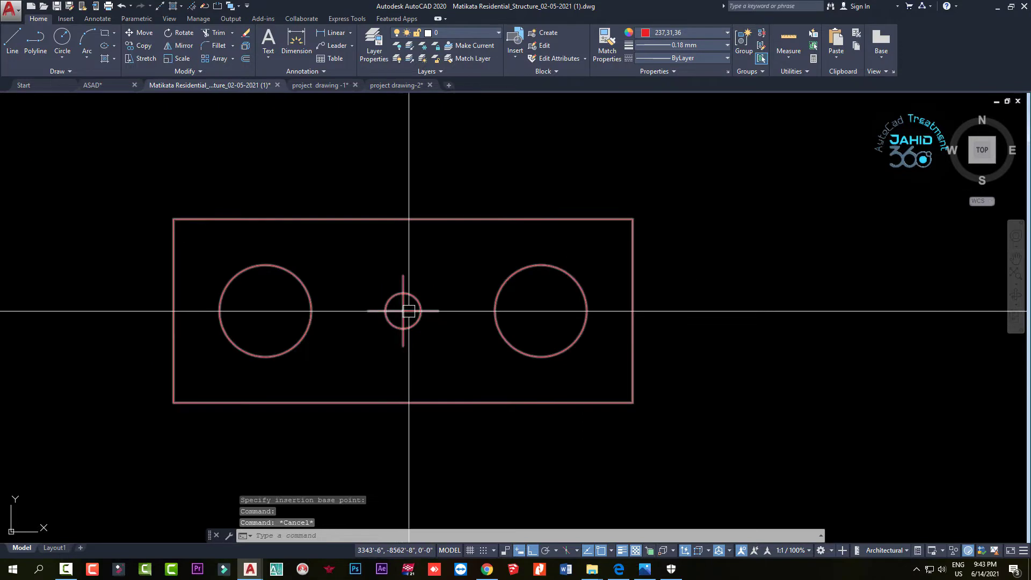
# Copy the pile cap block from its centre onto a 2P pile spot with ortho off
pyautogui.click(403, 306)
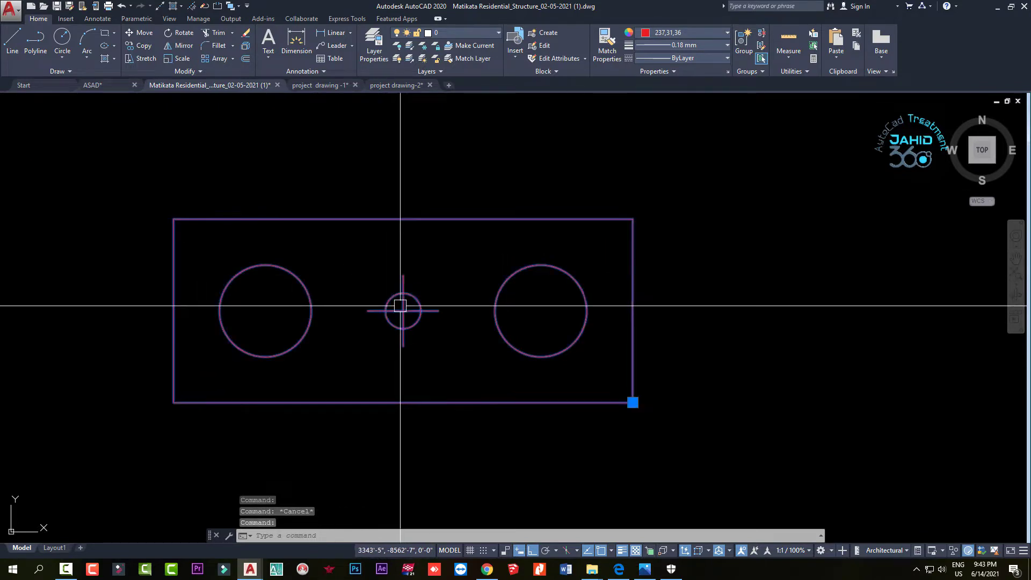
pyautogui.click(146, 48)
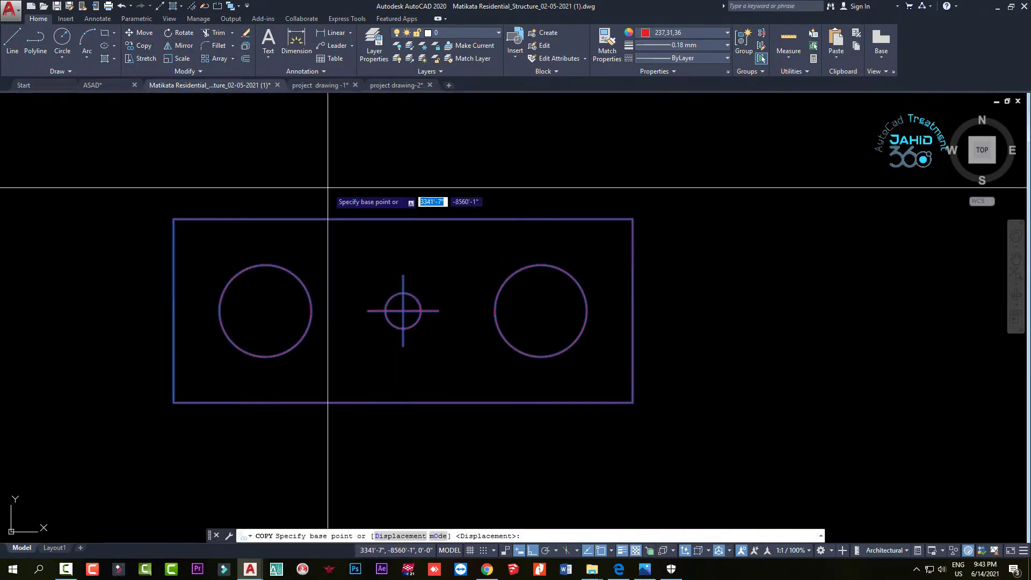
pyautogui.click(402, 310)
pyautogui.scroll(-10, 291, 341)
pyautogui.scroll(-4, 290, 341)
pyautogui.press('F8')
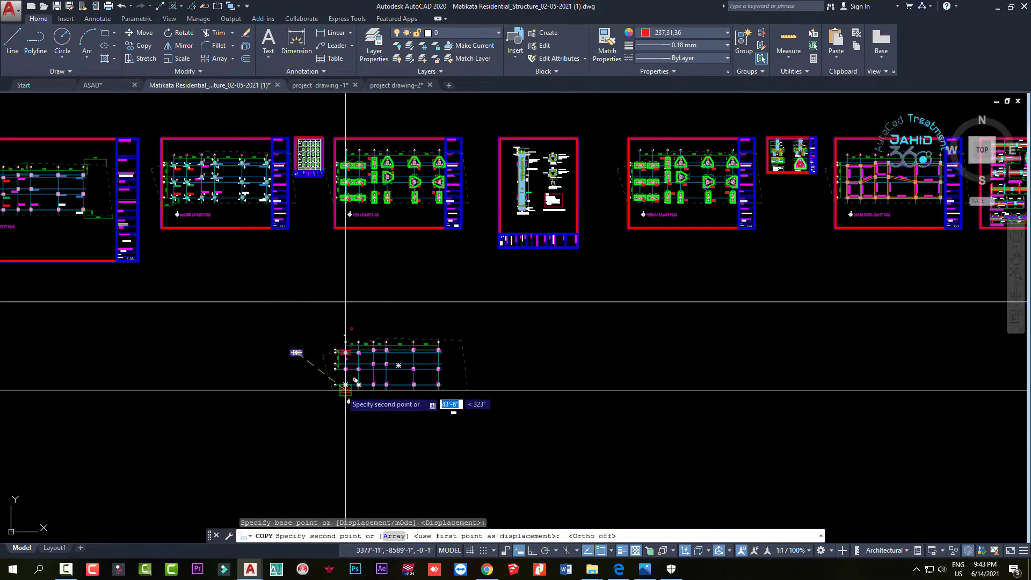
pyautogui.scroll(6, 343, 370)
pyautogui.scroll(5, 396, 336)
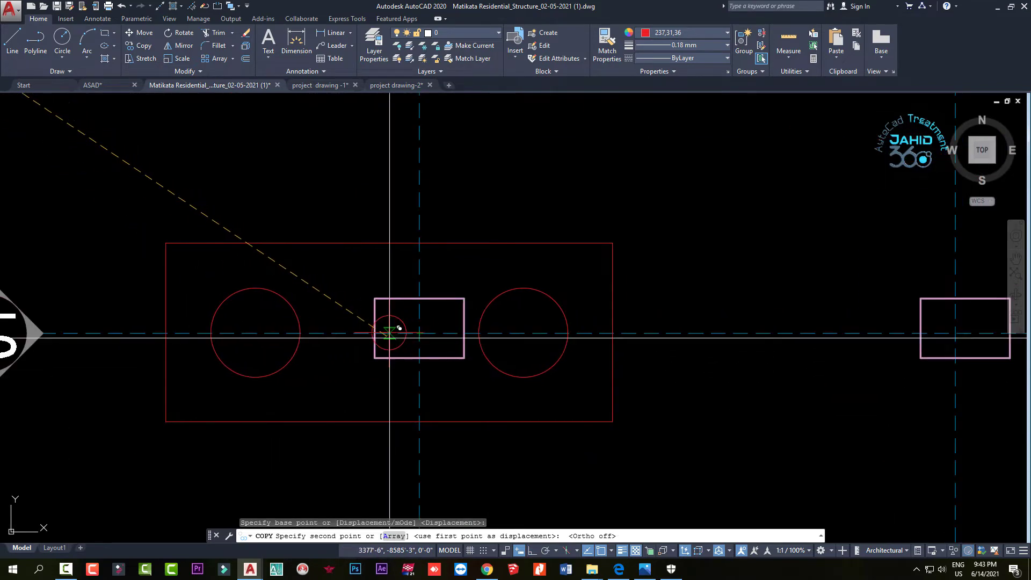
pyautogui.scroll(-10, 396, 337)
pyautogui.press('Escape')
pyautogui.scroll(7, 436, 343)
pyautogui.scroll(5, 436, 367)
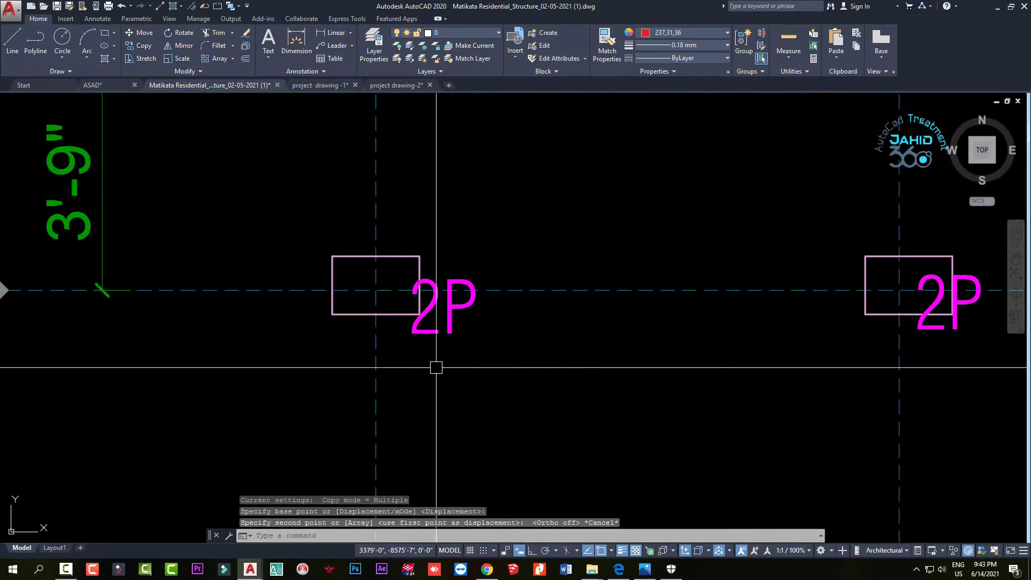
# Draw a diagonal line across a column rectangle, then delete it as misplaced
pyautogui.write('l')
pyautogui.press('Return')
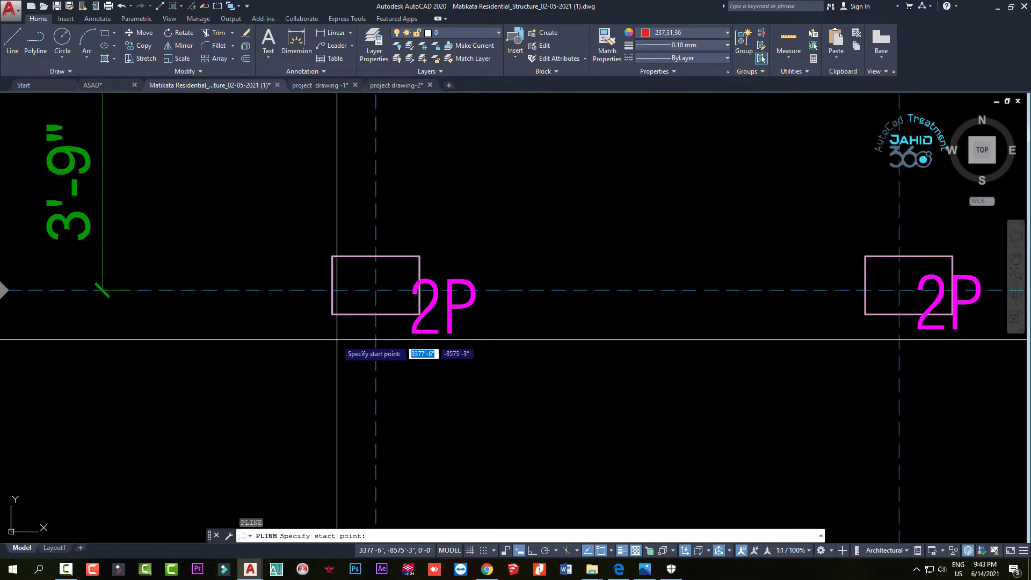
pyautogui.click(331, 313)
pyautogui.click(419, 256)
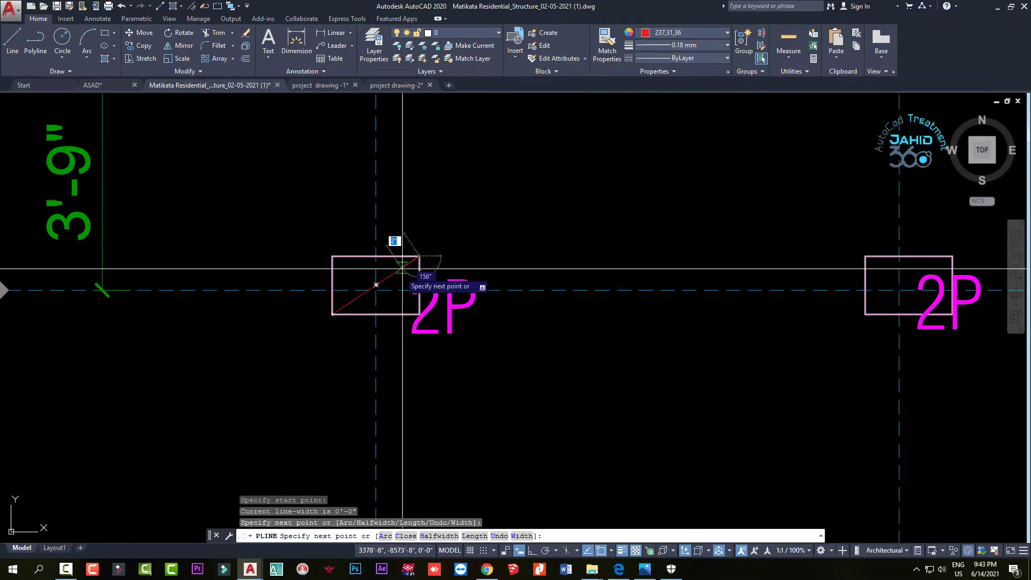
pyautogui.press('Return')
pyautogui.scroll(5, 384, 278)
pyautogui.click(391, 251)
pyautogui.scroll(-3, 391, 251)
pyautogui.press('Delete')
pyautogui.scroll(-5, 417, 320)
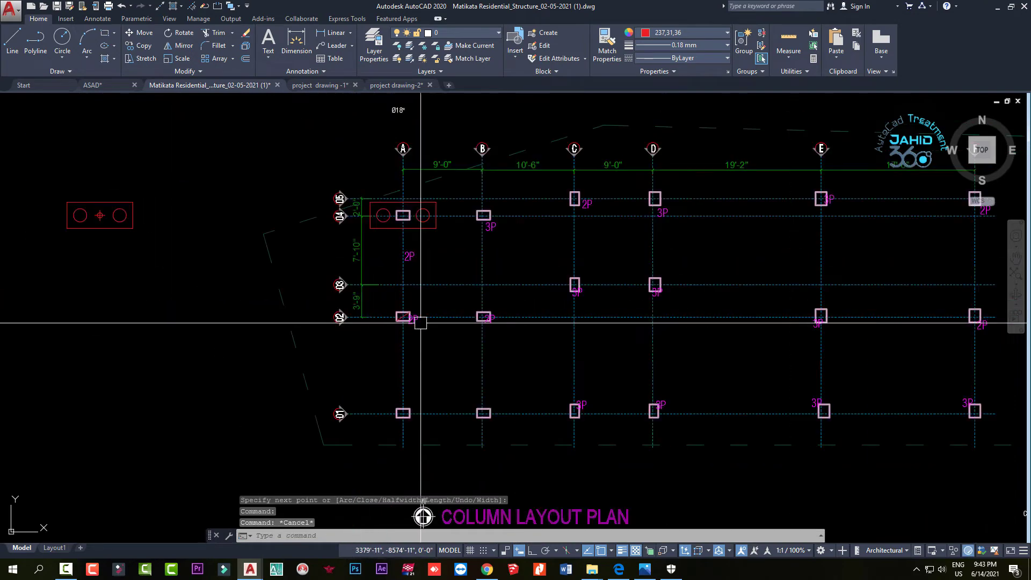
pyautogui.scroll(3, 398, 421)
pyautogui.scroll(3, 377, 371)
# Draw a polyline diagonal from the rectangle's top-left to bottom-right corner
pyautogui.write('pl')
pyautogui.press('Return')
pyautogui.click(303, 233)
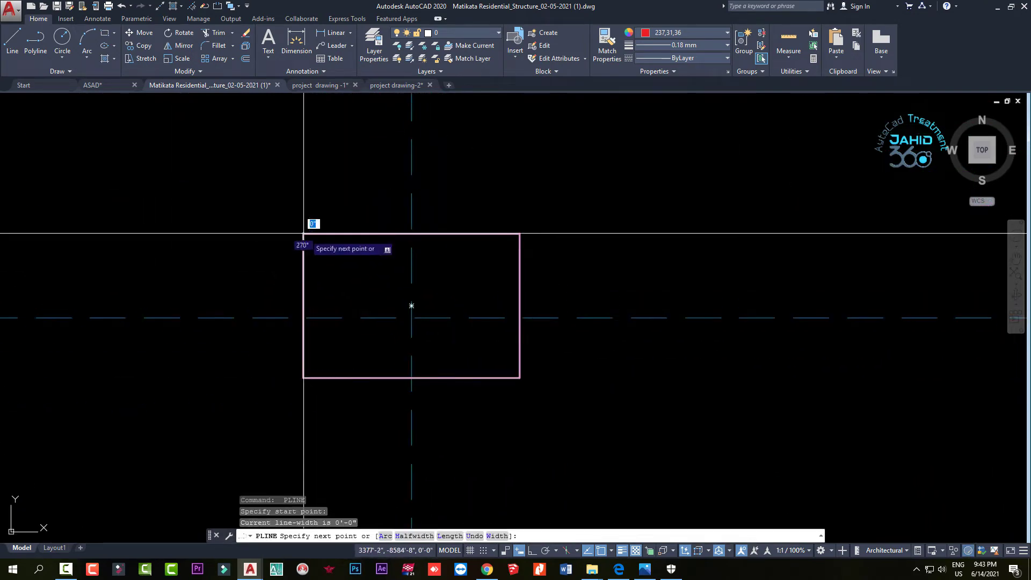
pyautogui.click(520, 377)
pyautogui.press('Return')
pyautogui.press('Return')
pyautogui.click(401, 298)
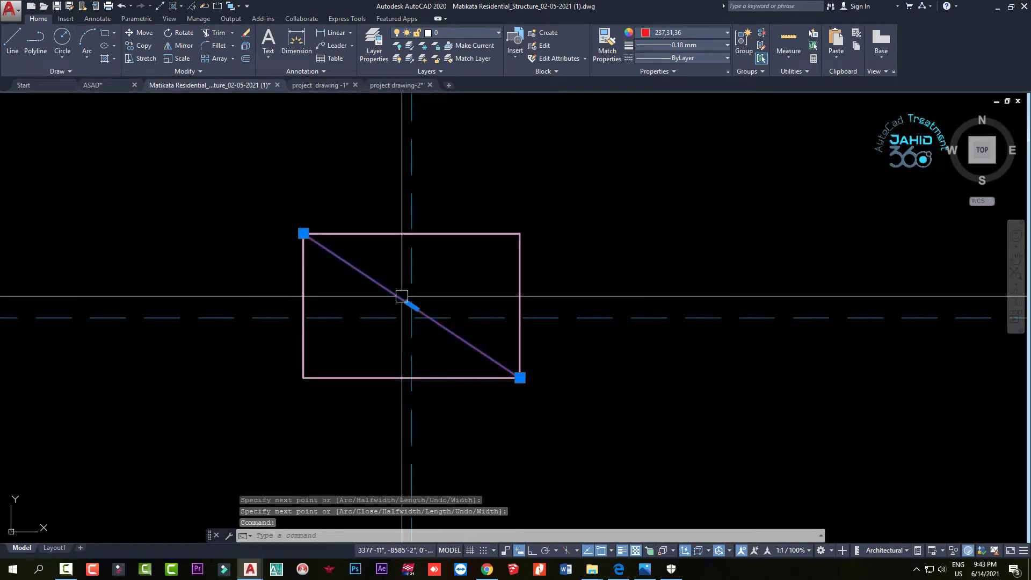
pyautogui.scroll(4, 421, 317)
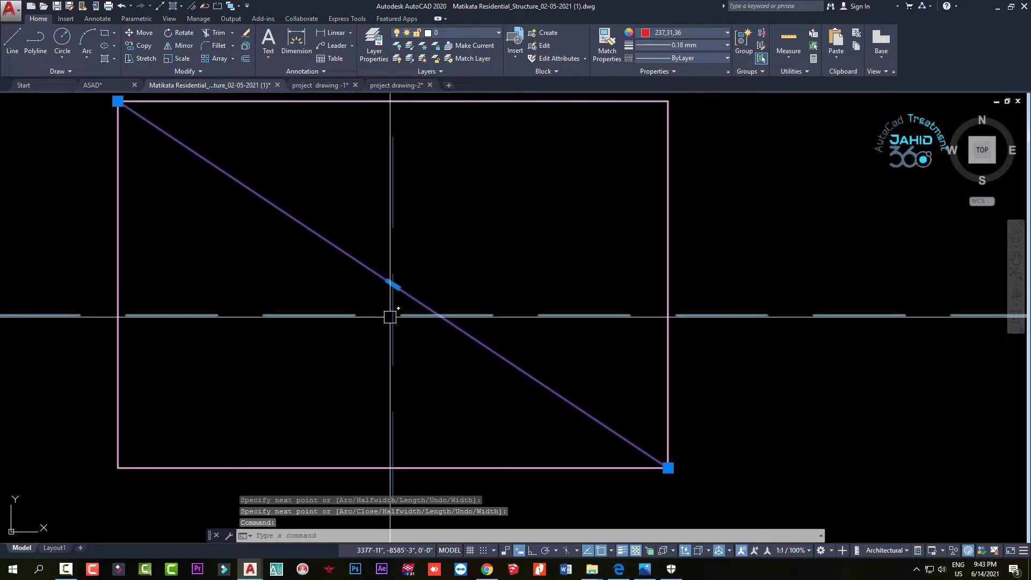
pyautogui.scroll(-8, 398, 322)
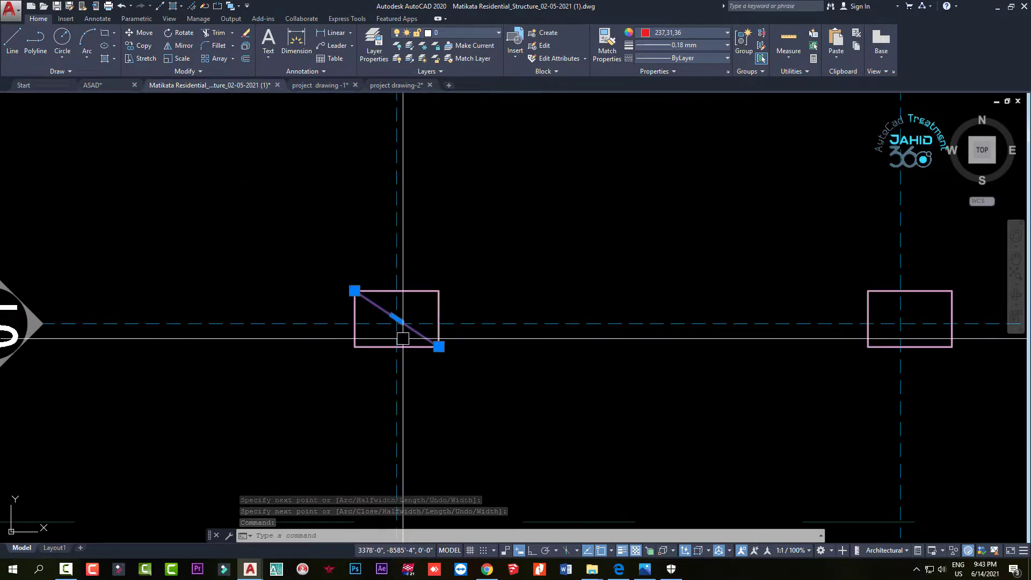
pyautogui.scroll(-4, 403, 339)
pyautogui.scroll(4, 382, 351)
pyautogui.press('Escape')
pyautogui.scroll(2, 383, 351)
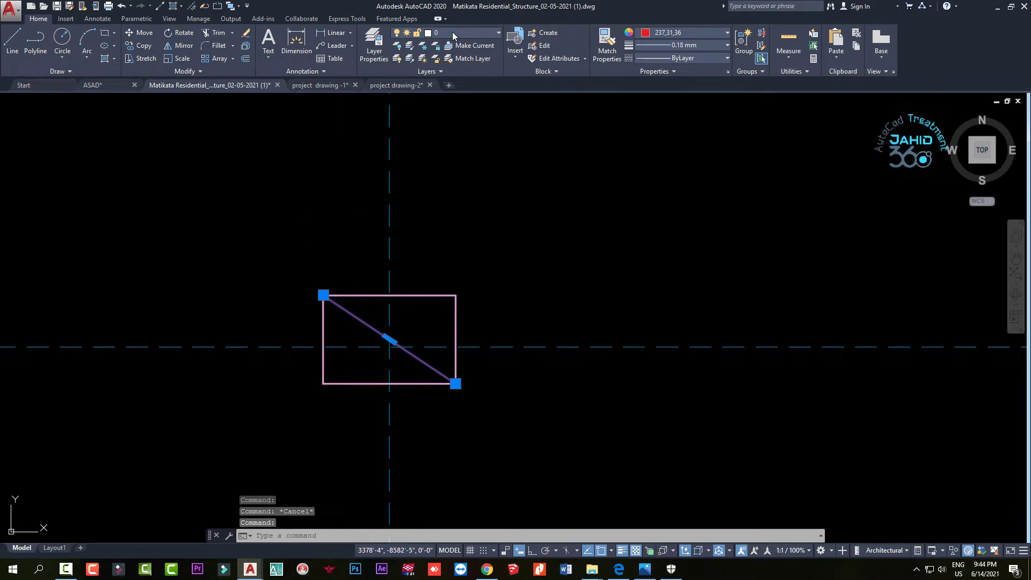
# Move the new diagonal onto the Defpoints layer
pyautogui.click(452, 32)
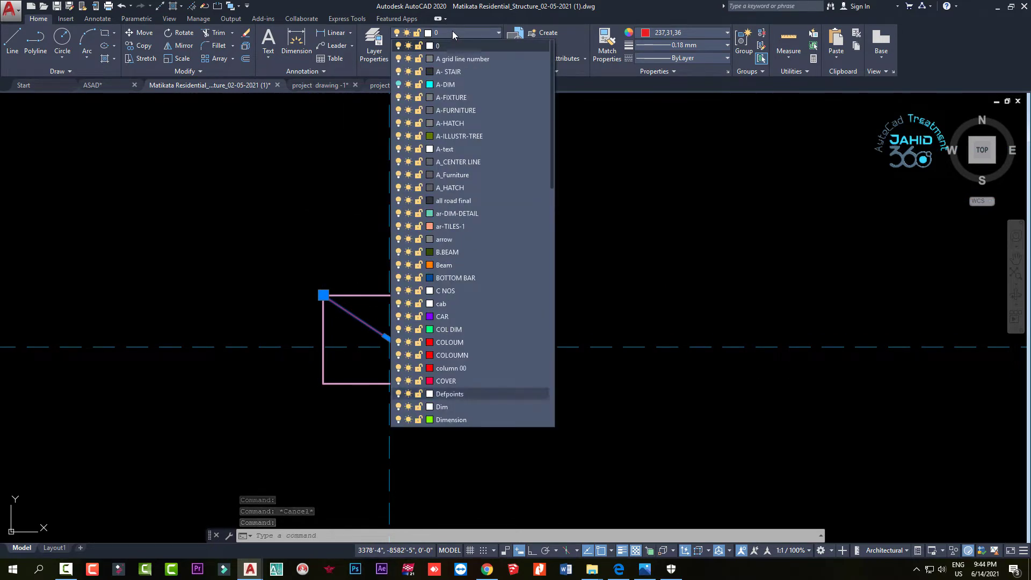
pyautogui.click(459, 398)
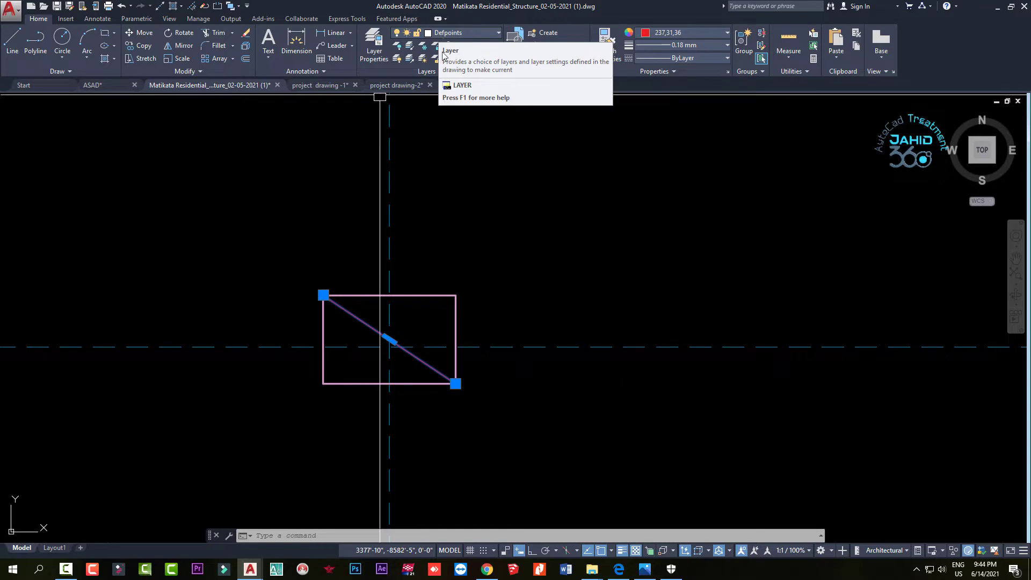
pyautogui.press('Escape')
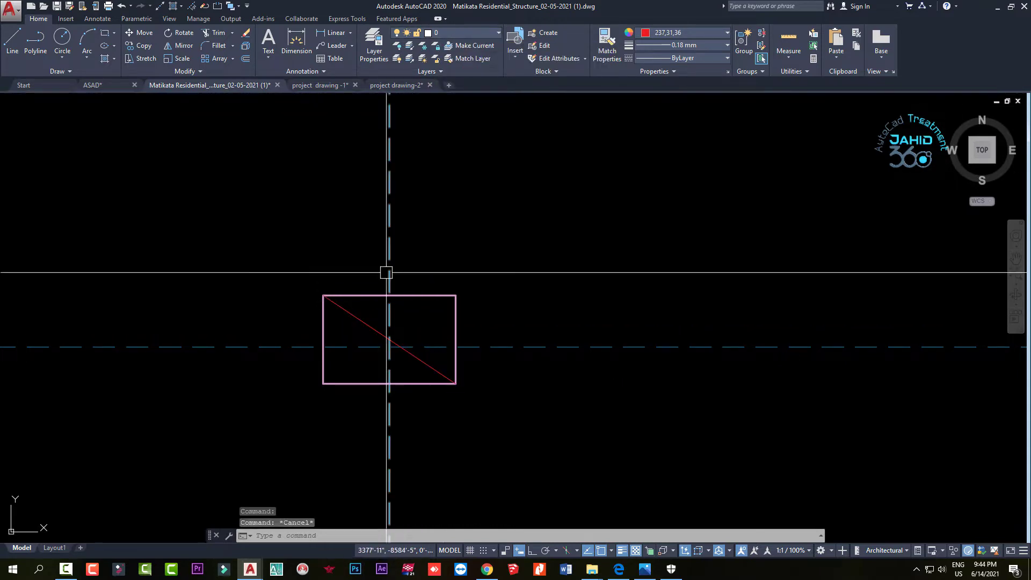
# Move the diagonal in the 2P pile box onto Defpoints too
pyautogui.click(353, 318)
pyautogui.scroll(-3, 423, 333)
pyautogui.scroll(-3, 415, 334)
pyautogui.scroll(6, 418, 192)
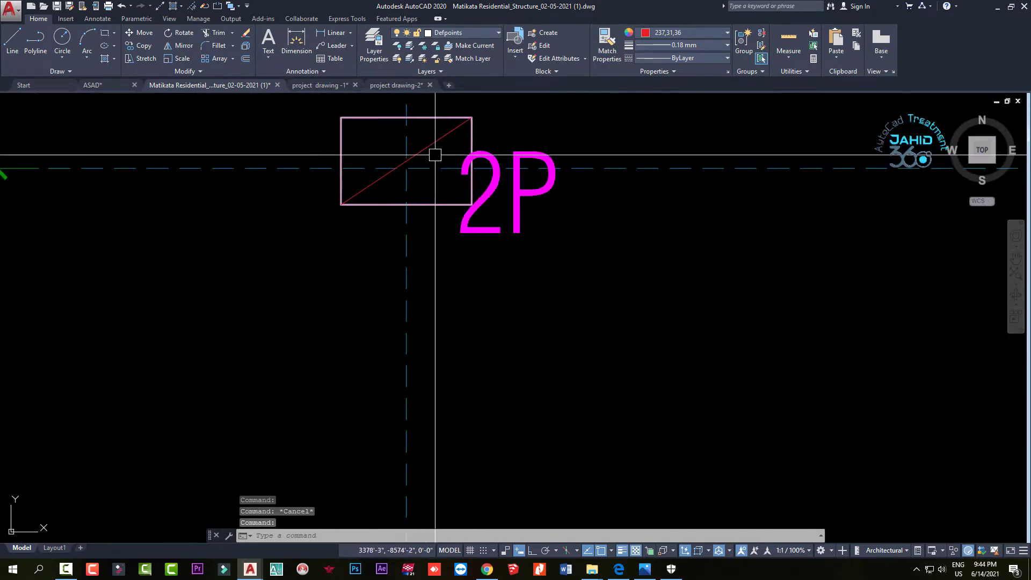
pyautogui.scroll(2, 435, 155)
pyautogui.click(454, 32)
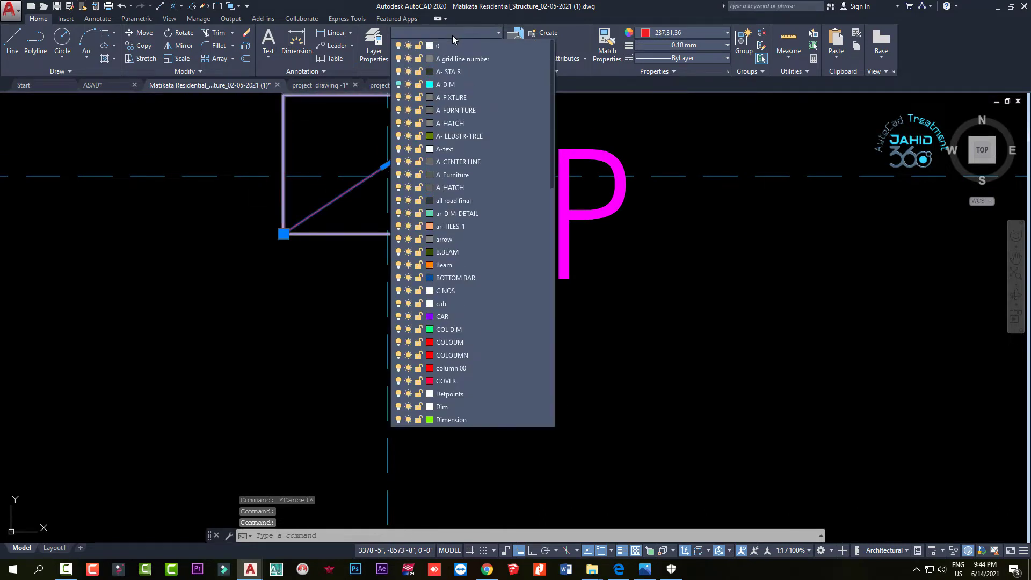
pyautogui.click(472, 284)
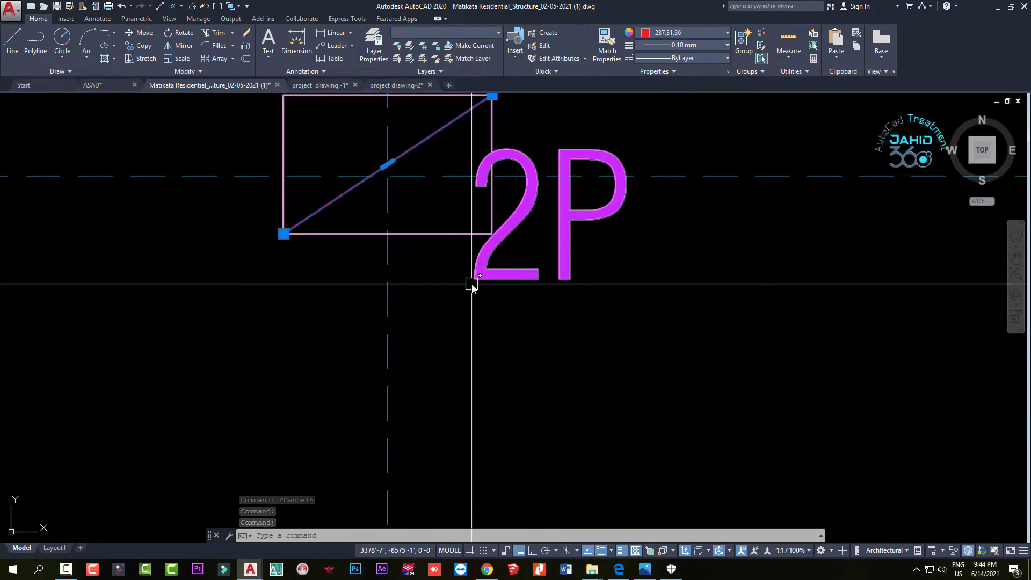
pyautogui.click(435, 34)
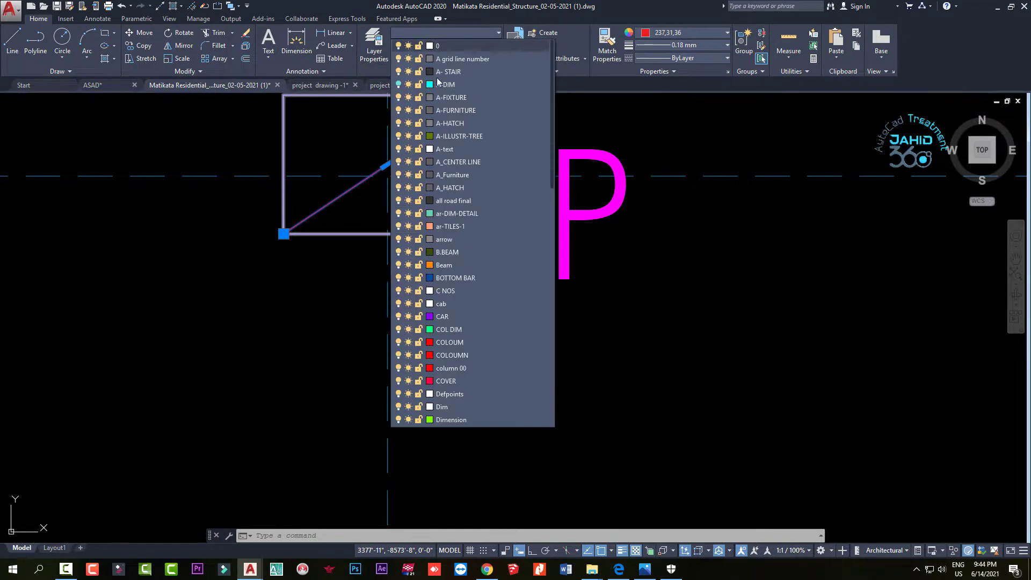
pyautogui.click(458, 395)
pyautogui.scroll(-8, 436, 305)
pyautogui.moveTo(454, 271); pyautogui.dragTo(444, 225, button='middle')
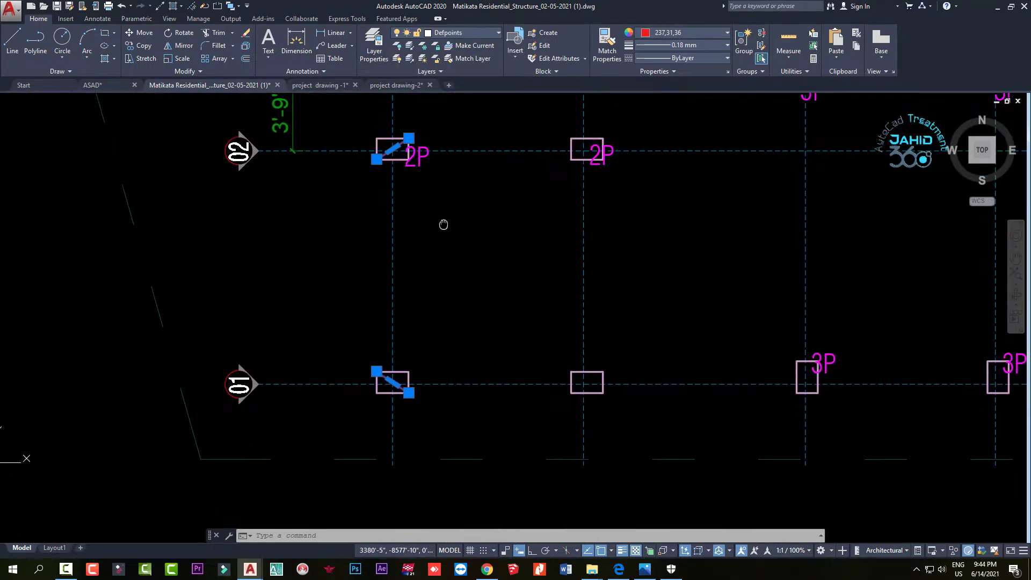
pyautogui.press('Escape')
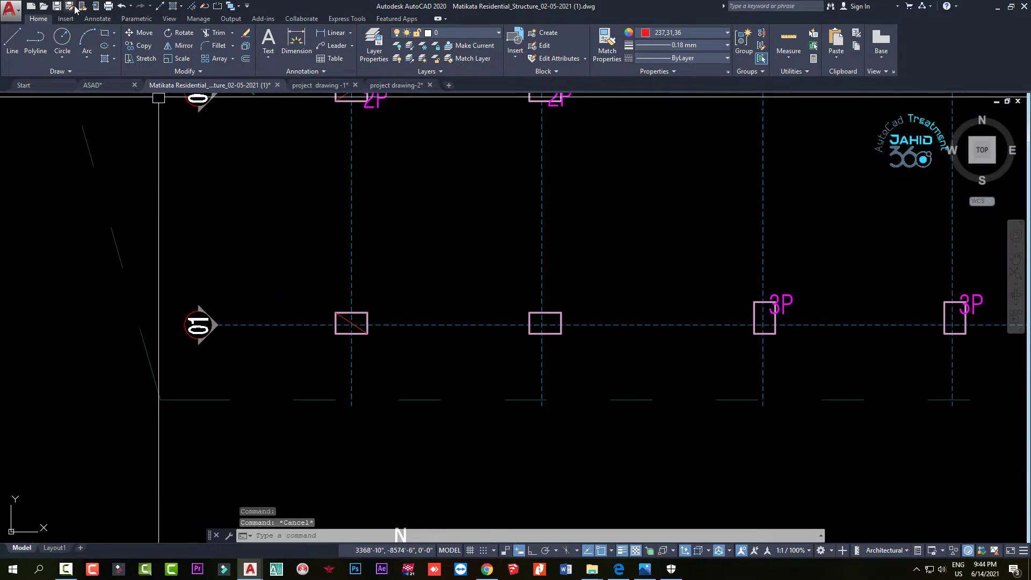
pyautogui.click(108, 7)
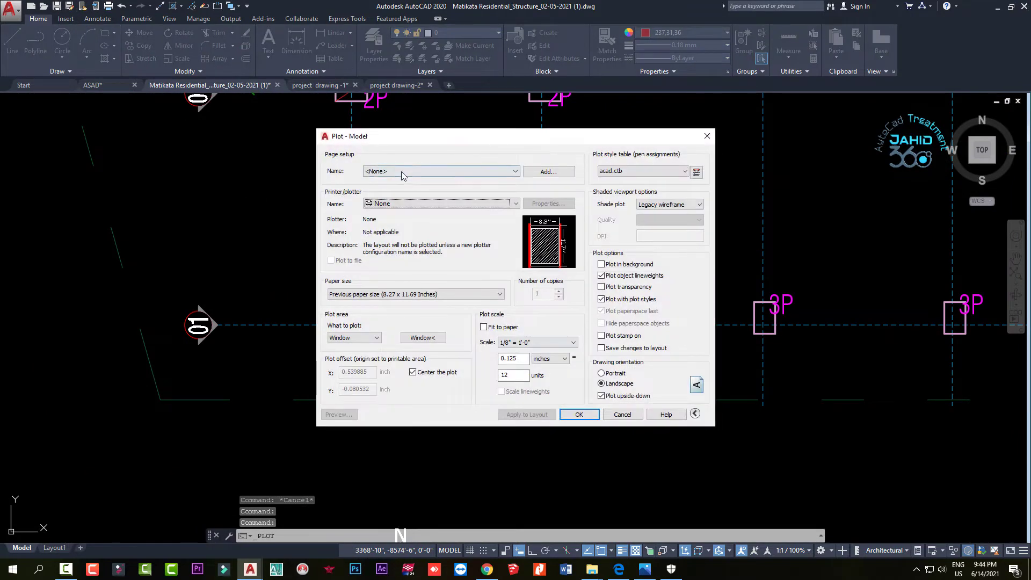
pyautogui.click(403, 193)
pyautogui.click(422, 337)
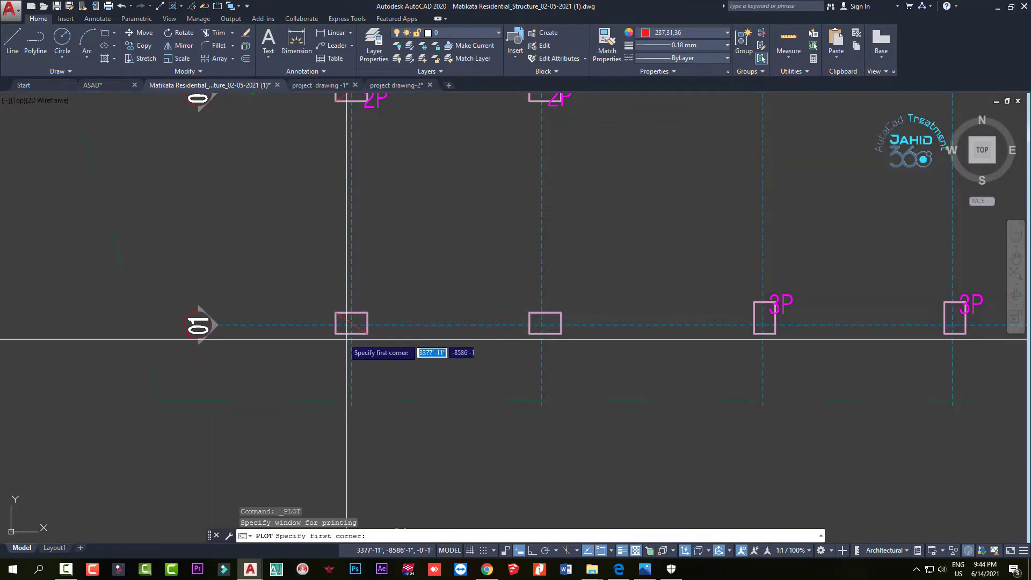
pyautogui.moveTo(346, 341); pyautogui.dragTo(382, 369, button='middle')
pyautogui.scroll(-2, 445, 408)
pyautogui.click(376, 204)
pyautogui.click(477, 414)
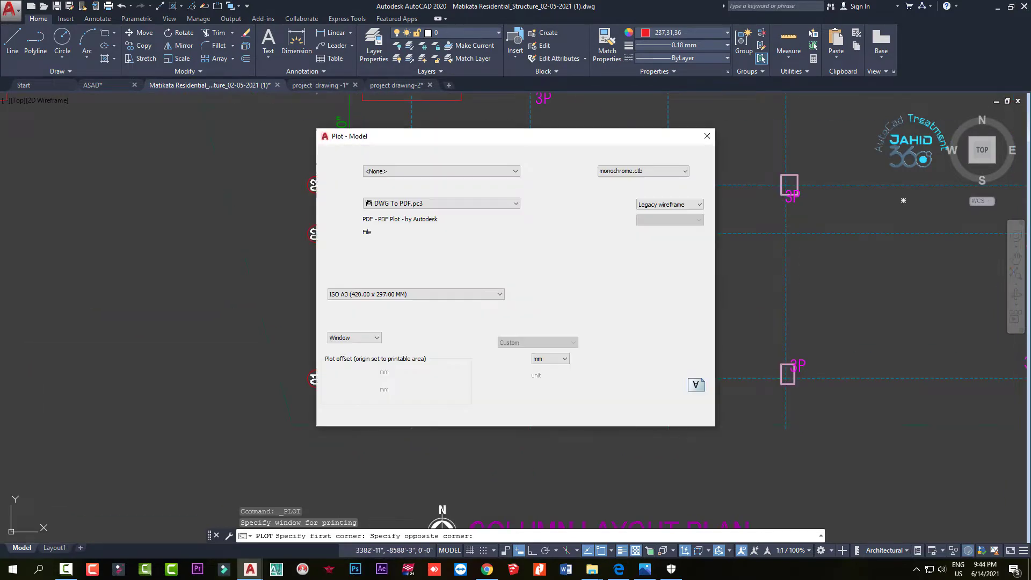
pyautogui.click(342, 416)
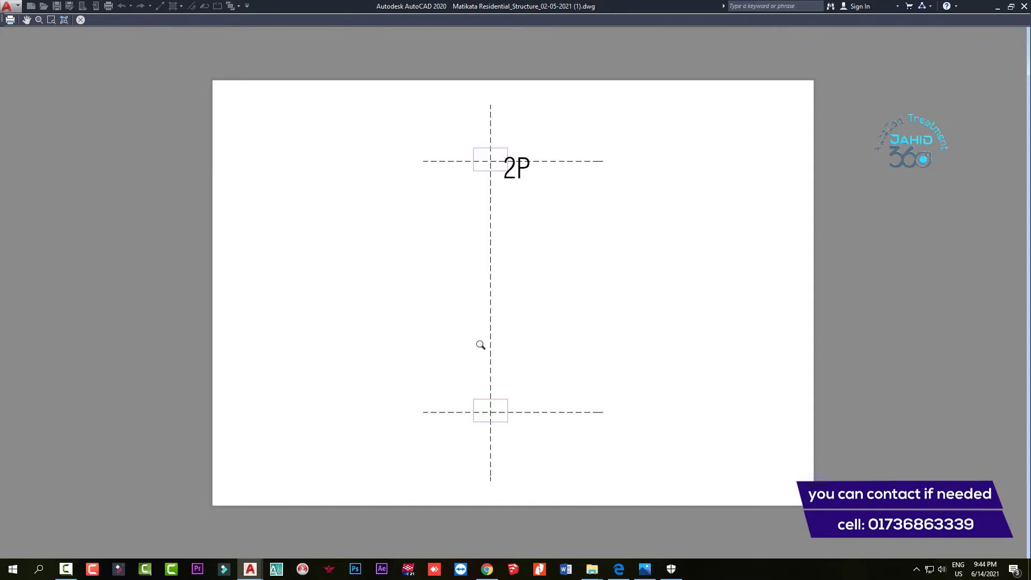
pyautogui.press('Escape')
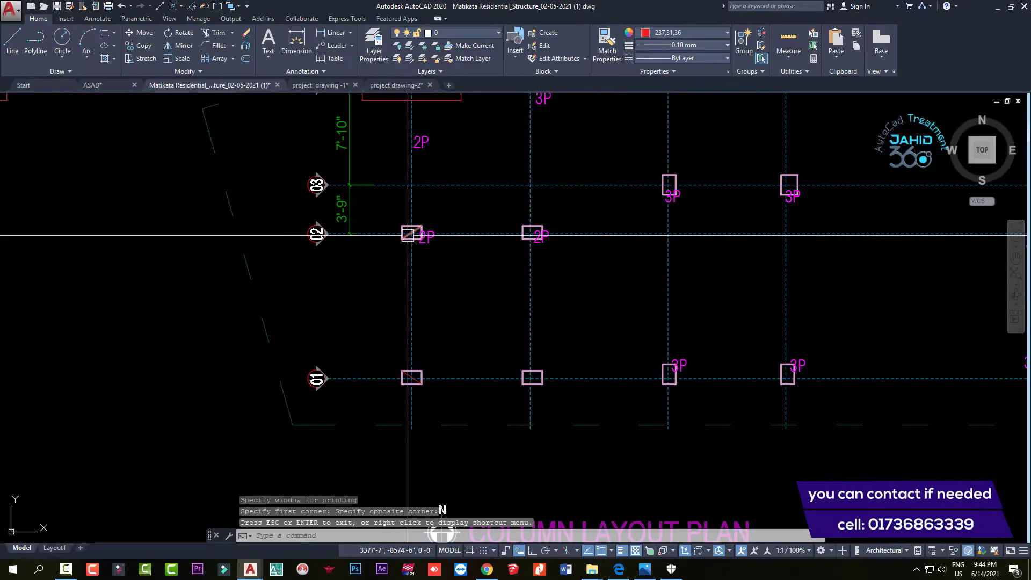
pyautogui.scroll(2, 416, 228)
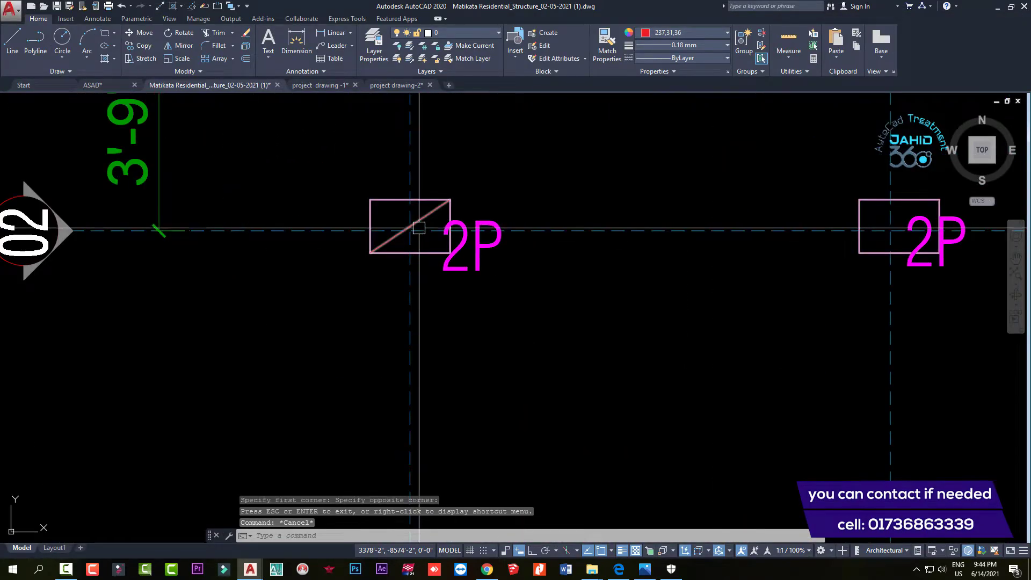
pyautogui.scroll(4, 418, 228)
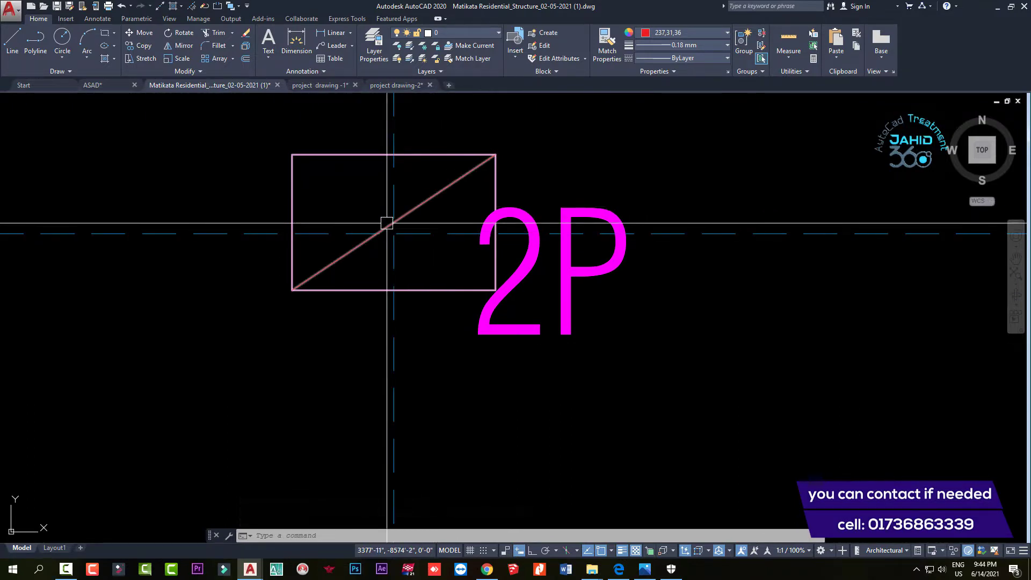
pyautogui.scroll(-4, 410, 255)
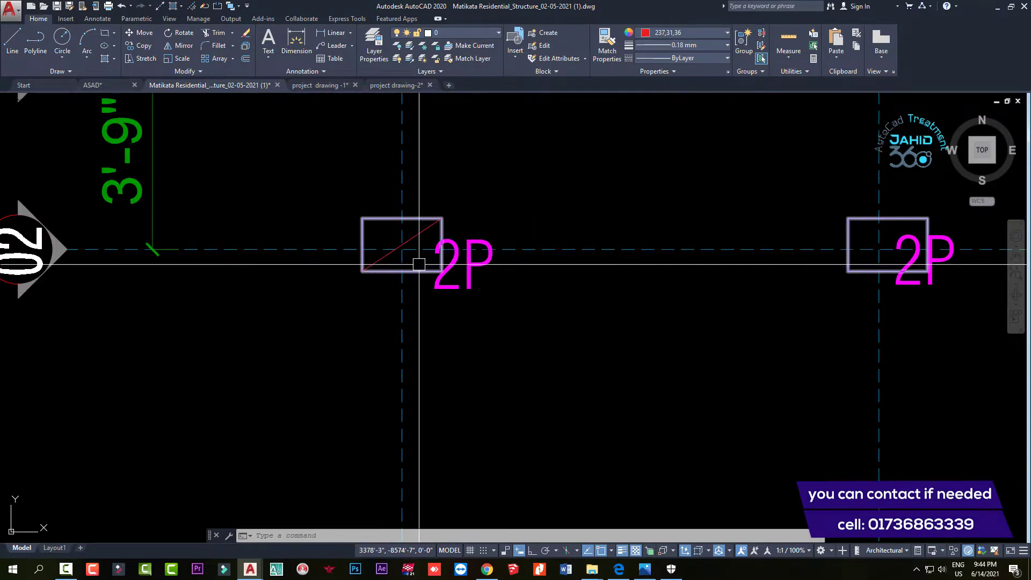
pyautogui.scroll(4, 421, 230)
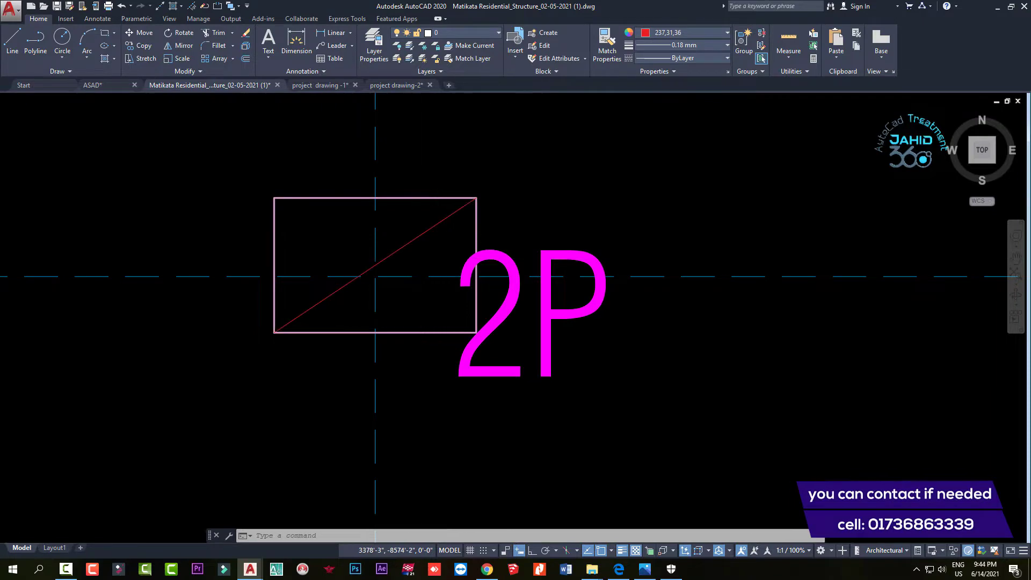
pyautogui.scroll(-5, 375, 277)
pyautogui.scroll(3, 426, 287)
pyautogui.scroll(1, 438, 348)
pyautogui.scroll(-1, 494, 348)
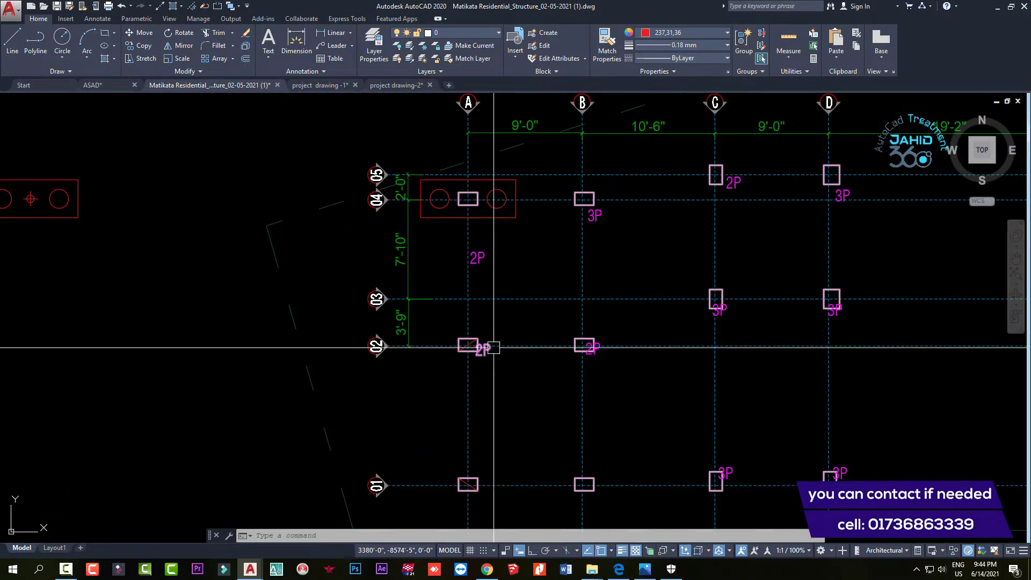
pyautogui.scroll(-5, 494, 348)
# Copy the two-pile cap block from its centre onto the A-01 and grid 04 pile boxes
pyautogui.scroll(5, 242, 223)
pyautogui.click(221, 208)
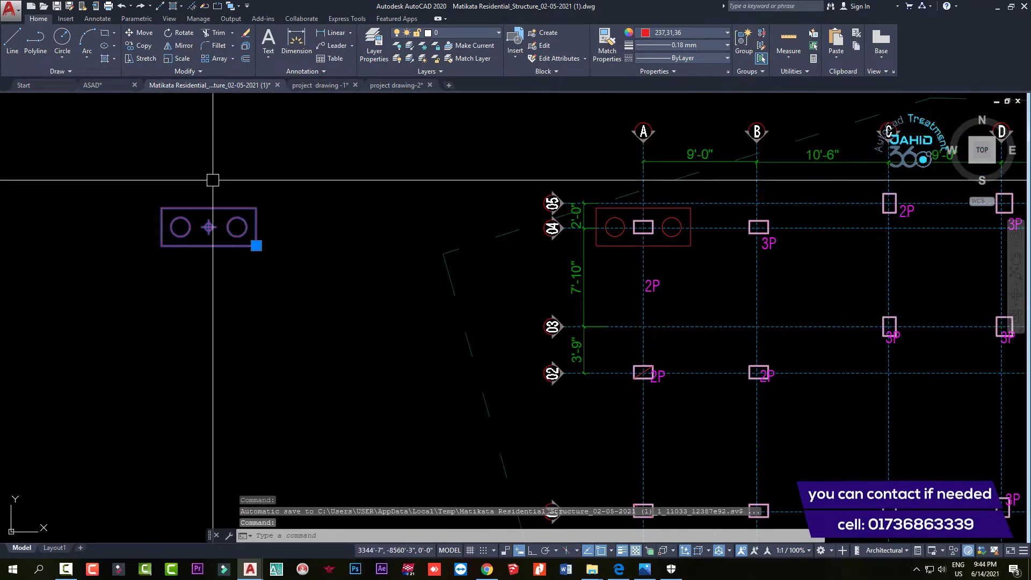
pyautogui.click(143, 49)
pyautogui.scroll(5, 249, 249)
pyautogui.scroll(2, 249, 242)
pyautogui.click(249, 242)
pyautogui.scroll(-2, 161, 247)
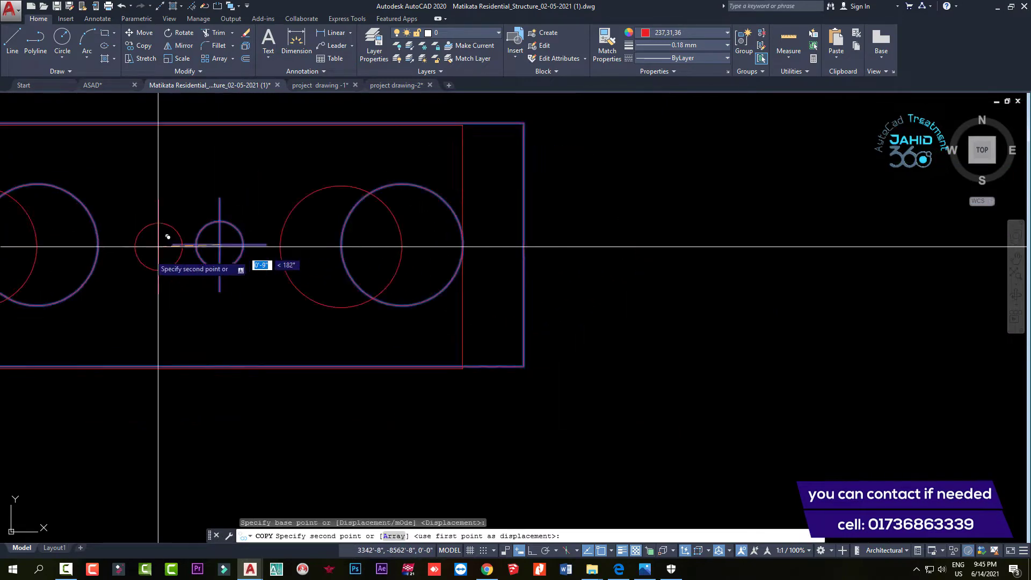
pyautogui.scroll(-5, 168, 237)
pyautogui.scroll(2, 246, 338)
pyautogui.scroll(4, 292, 366)
pyautogui.scroll(2, 343, 378)
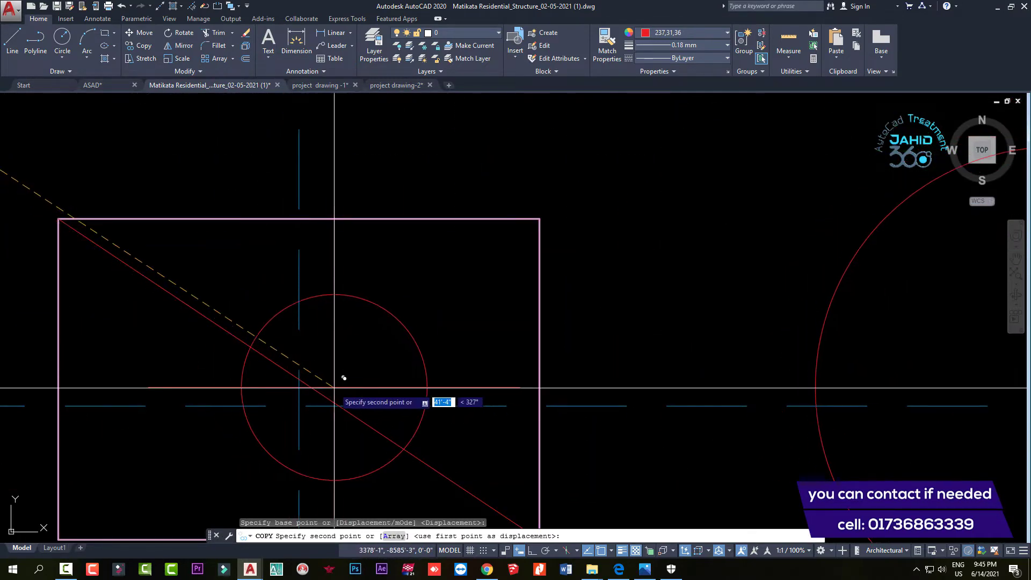
pyautogui.click(299, 405)
pyautogui.scroll(-2, 299, 397)
pyautogui.scroll(-3, 325, 428)
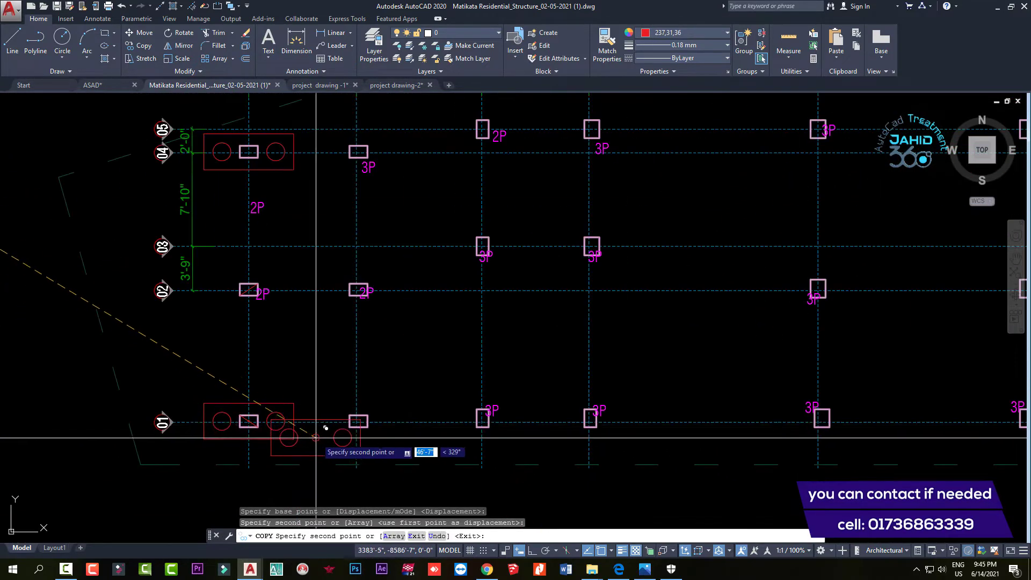
pyautogui.scroll(-1, 312, 413)
pyautogui.scroll(6, 249, 217)
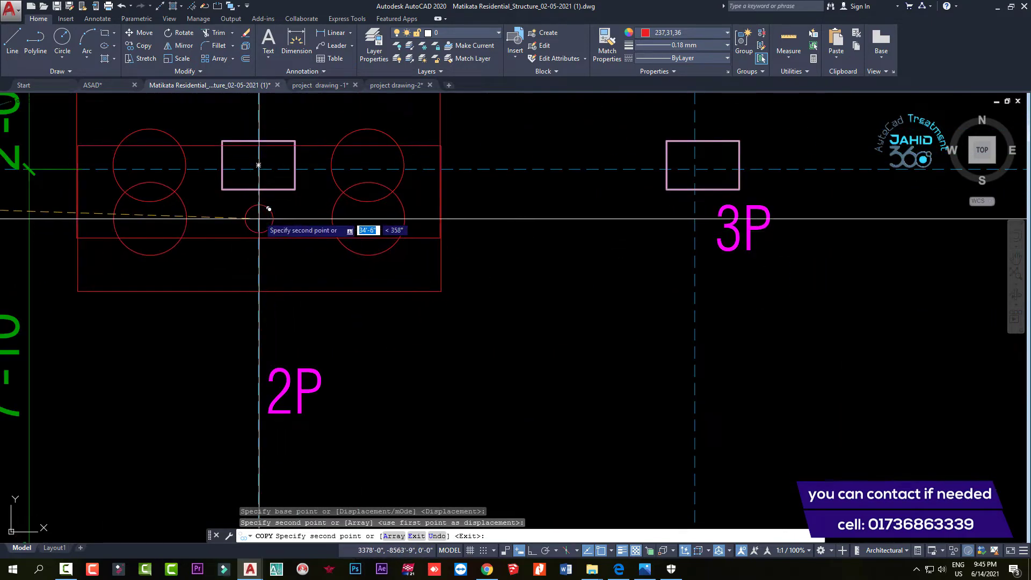
pyautogui.click(258, 165)
# Place further cap copies on the A-02 and B-02 pile boxes
pyautogui.scroll(-6, 352, 199)
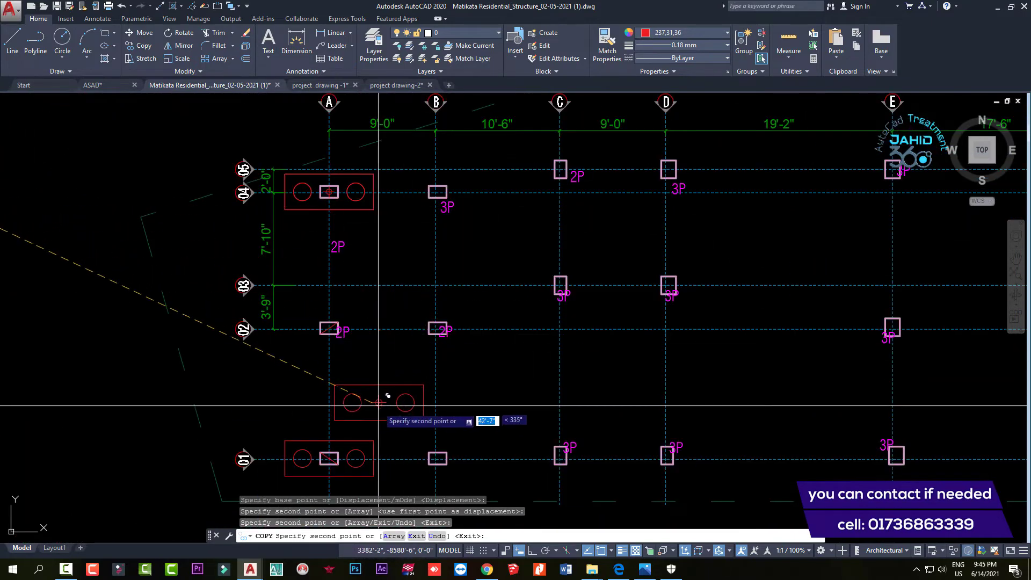
pyautogui.scroll(4, 323, 340)
pyautogui.scroll(2, 323, 340)
pyautogui.click(345, 290)
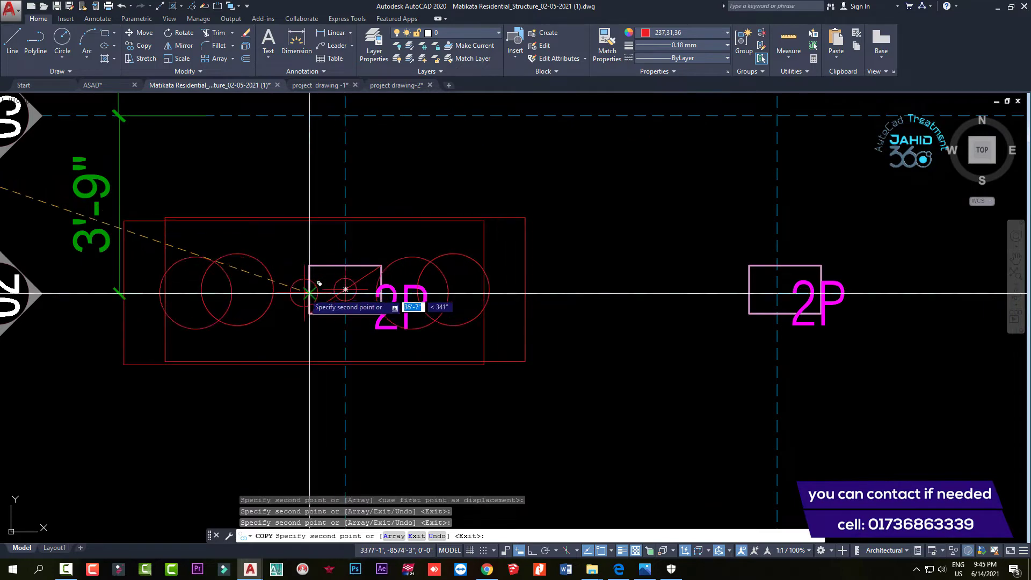
pyautogui.scroll(-5, 437, 295)
pyautogui.scroll(5, 437, 290)
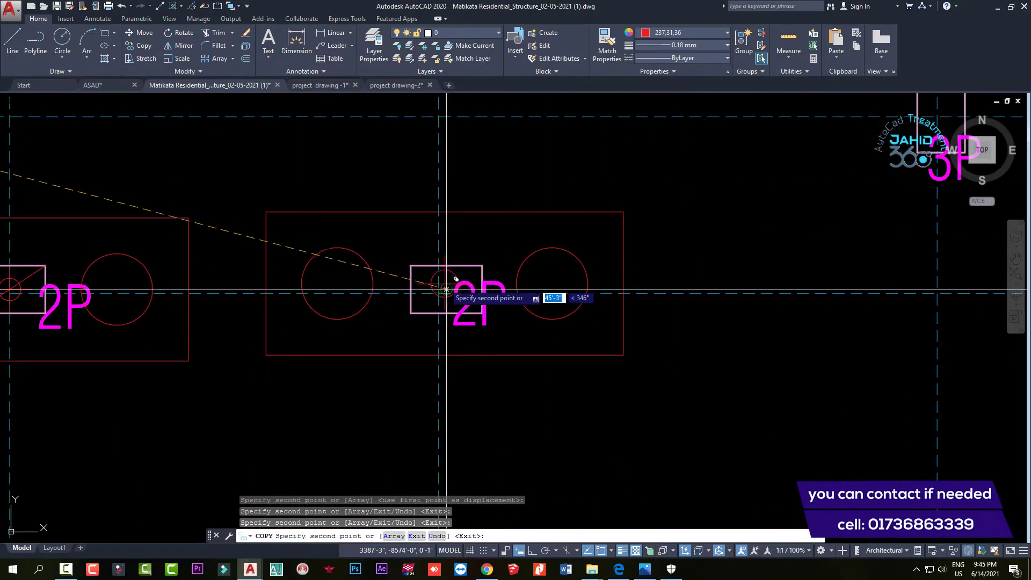
pyautogui.click(446, 290)
pyautogui.scroll(-2, 408, 322)
pyautogui.scroll(-3, 408, 333)
pyautogui.scroll(3, 385, 373)
pyautogui.press('Escape')
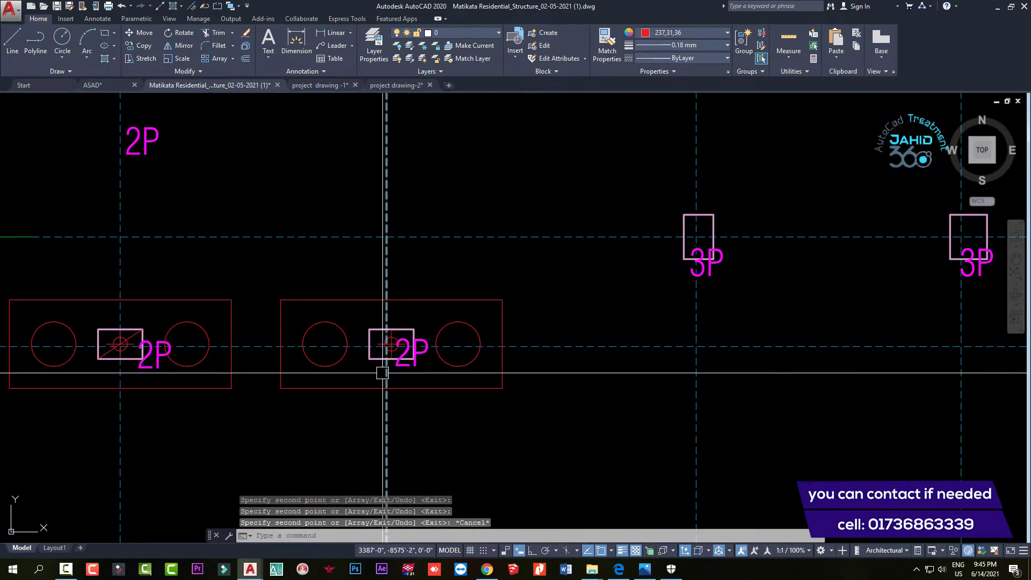
pyautogui.scroll(-3, 385, 373)
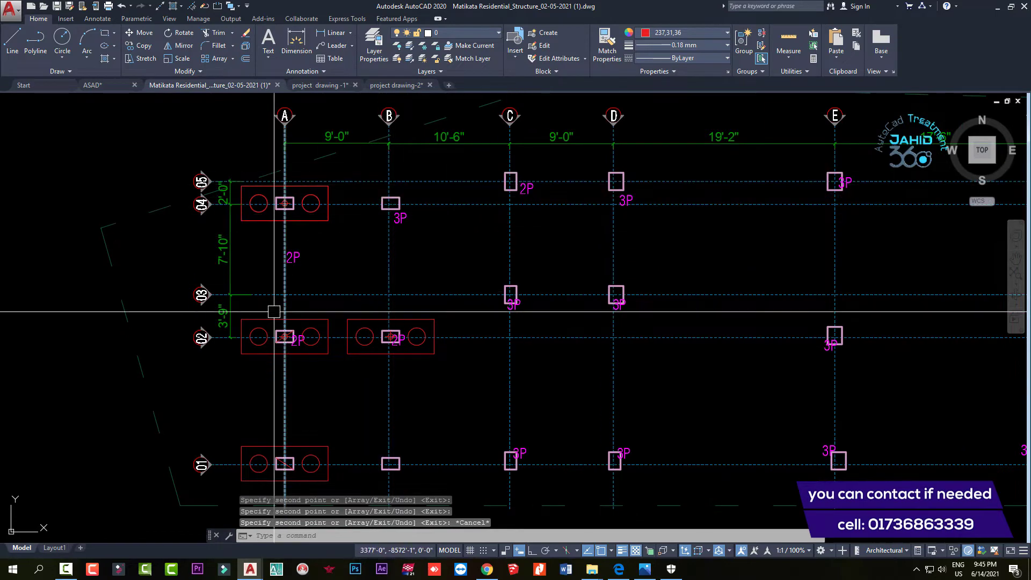
pyautogui.scroll(-2, 272, 313)
pyautogui.scroll(2, 318, 325)
pyautogui.scroll(2, 356, 304)
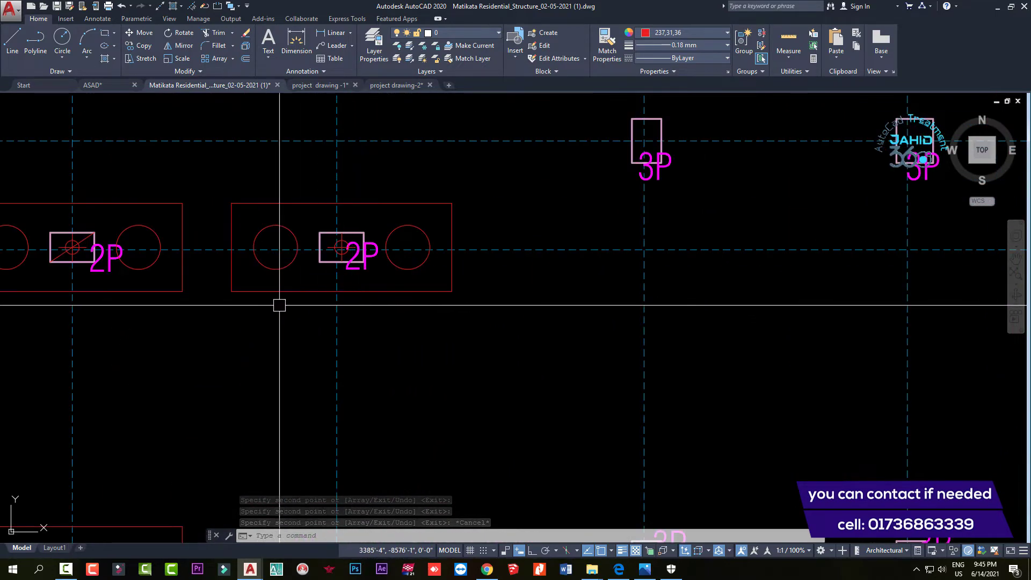
pyautogui.scroll(-5, 306, 333)
pyautogui.scroll(4, 281, 383)
pyautogui.scroll(2, 280, 384)
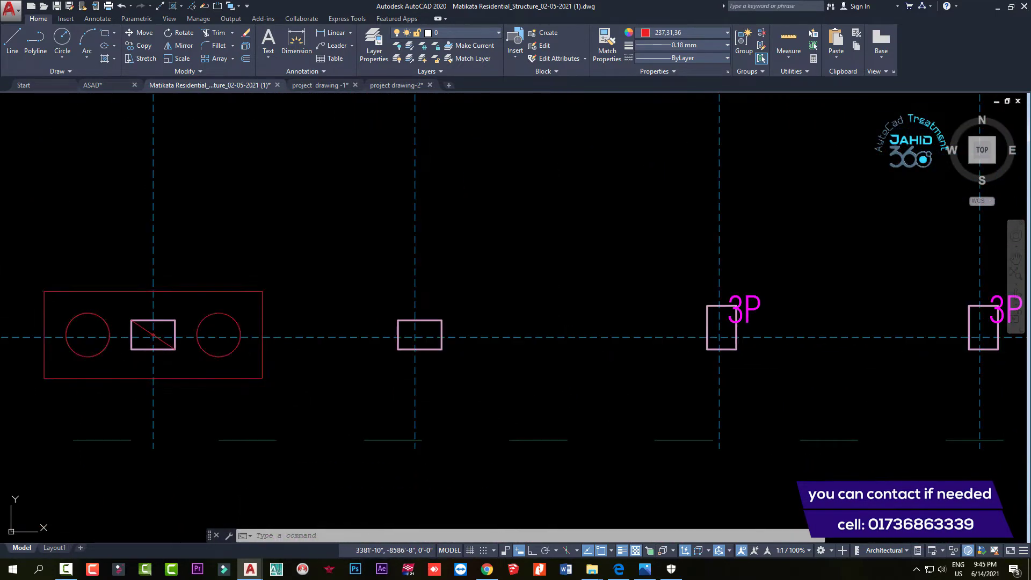
# Rotate the A-01 two-pile cap 90° about its pile centre with Ortho on
pyautogui.moveTo(194, 367); pyautogui.dragTo(307, 385, button='middle')
pyautogui.write('ro')
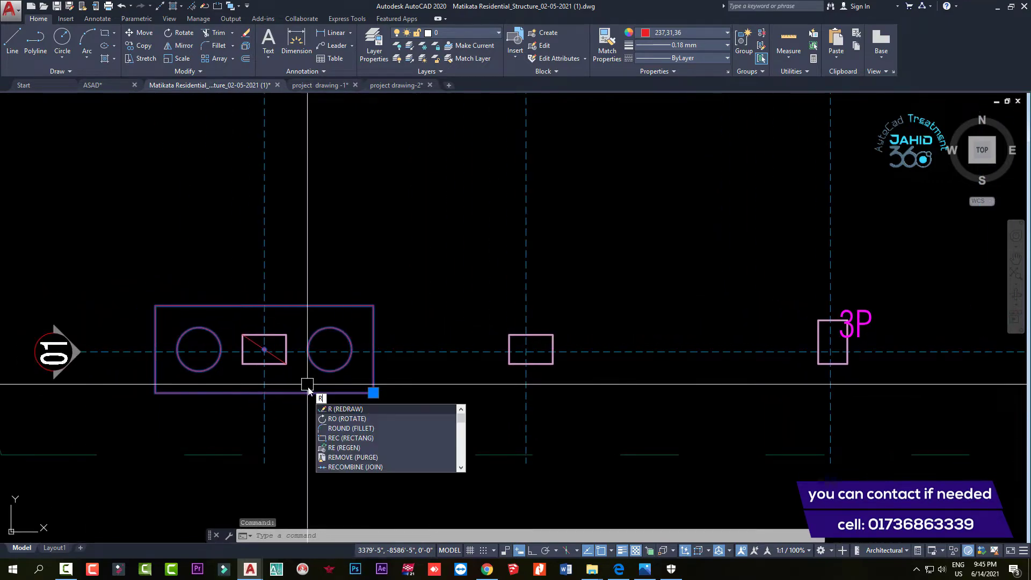
pyautogui.press('Return')
pyautogui.scroll(2, 306, 365)
pyautogui.scroll(5, 254, 301)
pyautogui.scroll(3, 241, 291)
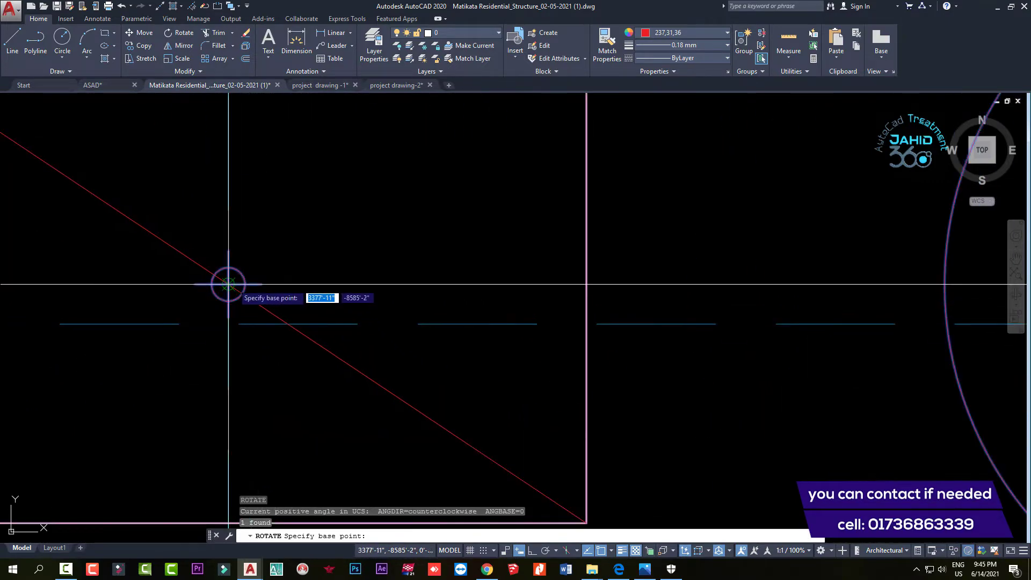
pyautogui.click(228, 285)
pyautogui.scroll(-5, 230, 290)
pyautogui.scroll(-3, 322, 183)
pyautogui.press('F8')
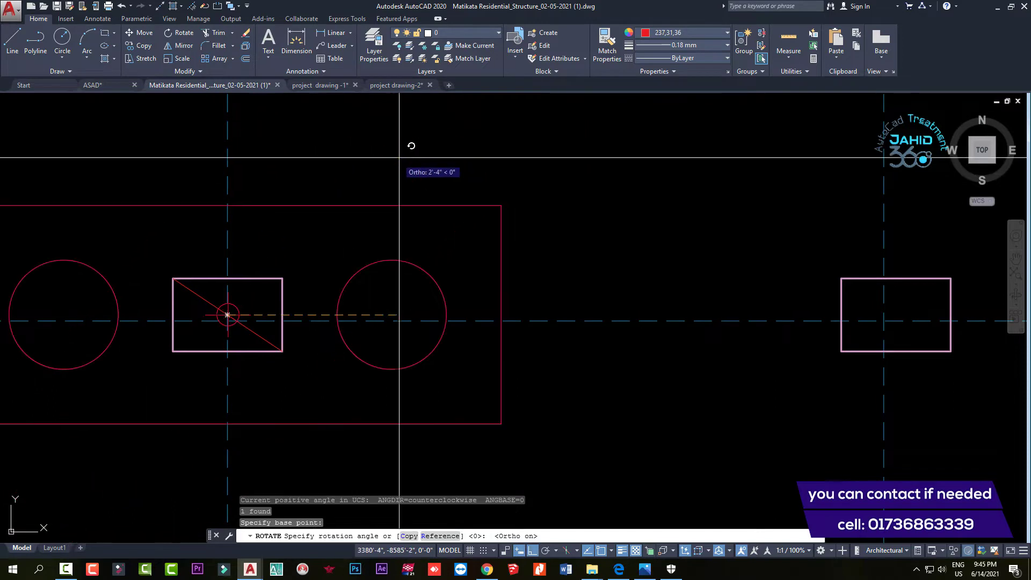
pyautogui.scroll(-2, 429, 127)
pyautogui.moveTo(395, 131); pyautogui.dragTo(398, 208, button='middle')
pyautogui.click(399, 209)
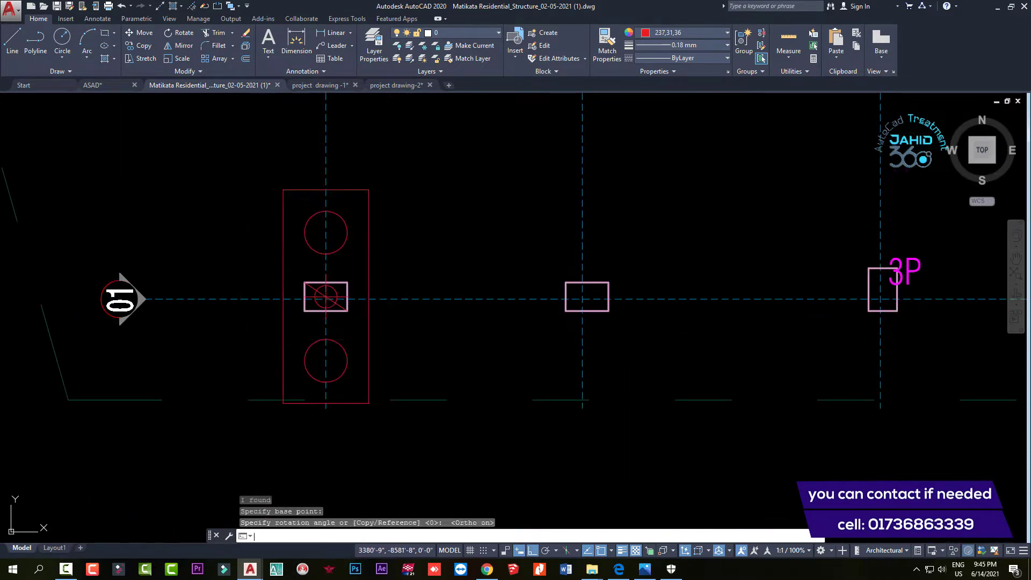
pyautogui.press('Escape')
# Turn the two-pile footing on grid row 01 a quarter turn about its column centre
pyautogui.scroll(4, 333, 408)
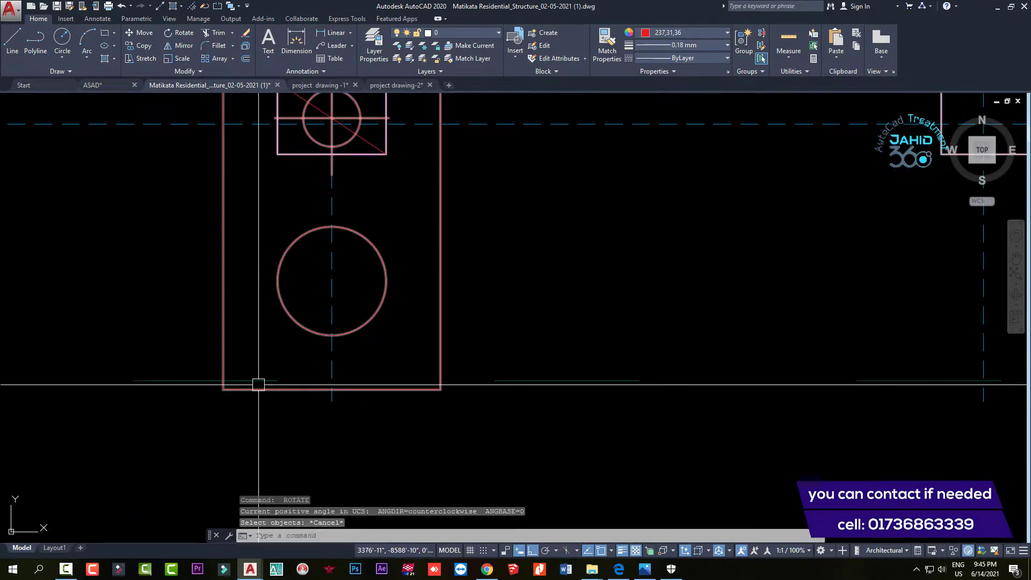
pyautogui.scroll(-1, 259, 384)
pyautogui.scroll(-3, 263, 413)
pyautogui.moveTo(272, 403); pyautogui.dragTo(288, 384, button='middle')
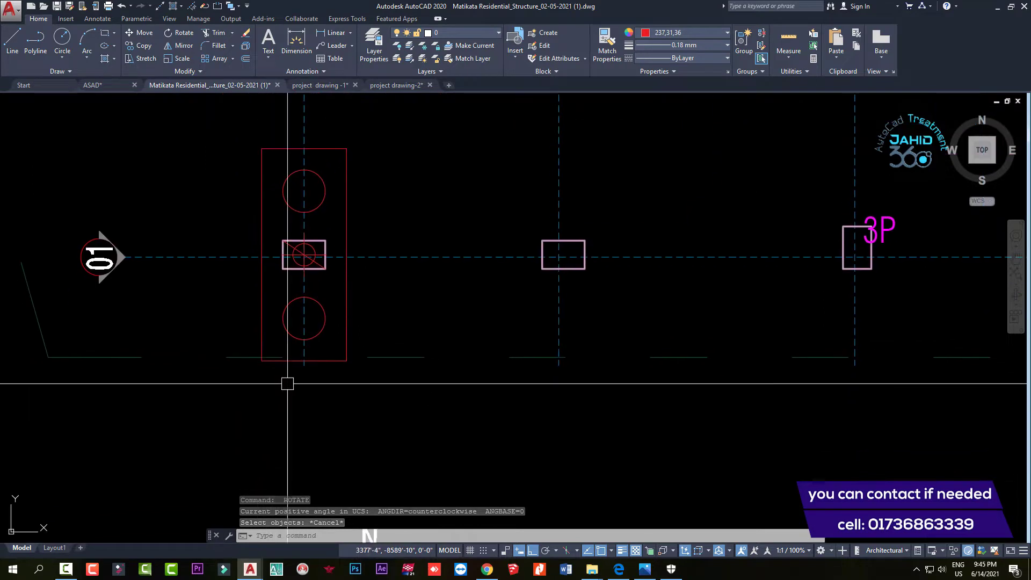
pyautogui.press('Escape')
pyautogui.click(348, 301)
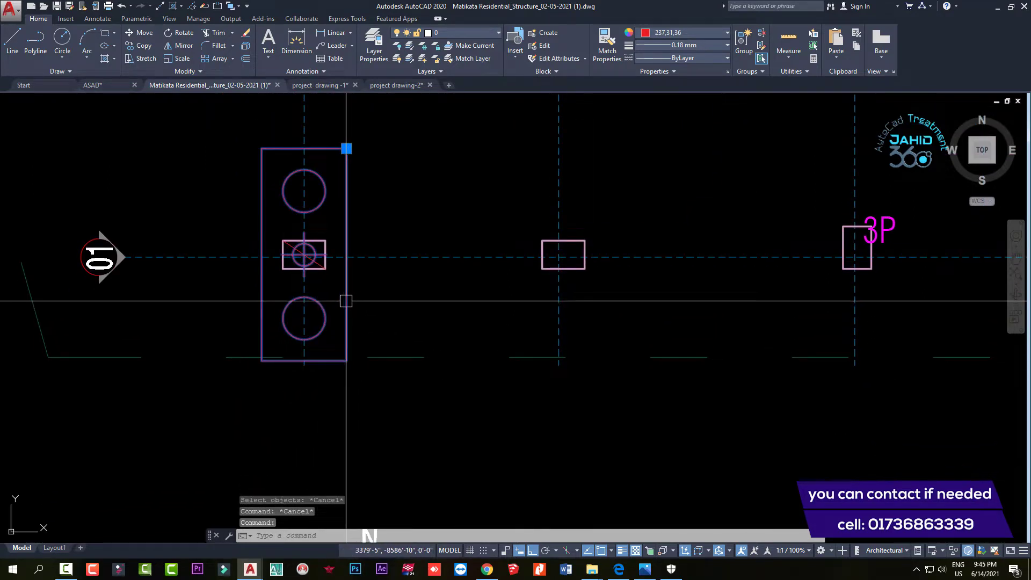
pyautogui.write('o')
pyautogui.press('Return')
pyautogui.scroll(3, 299, 265)
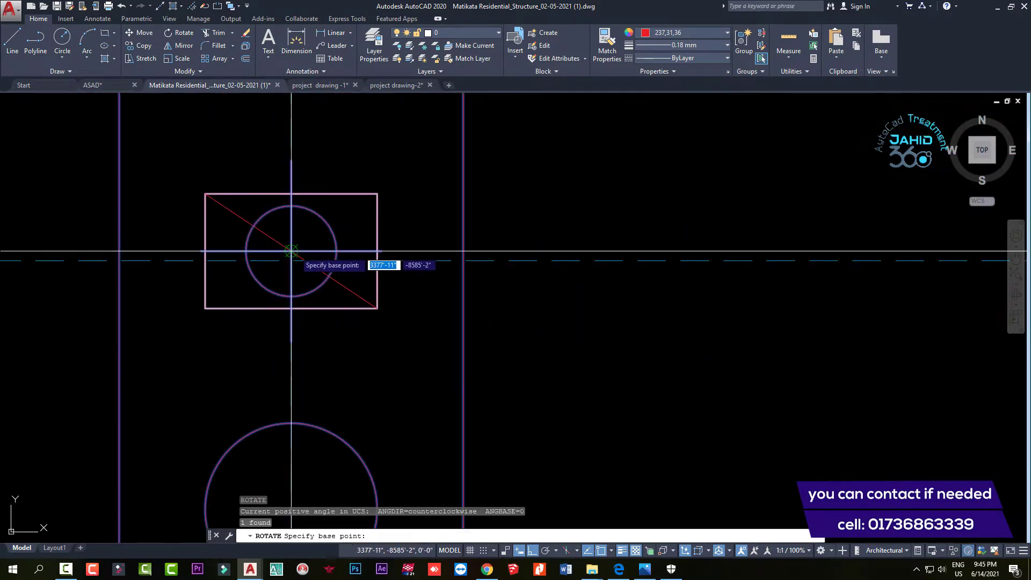
pyautogui.click(291, 250)
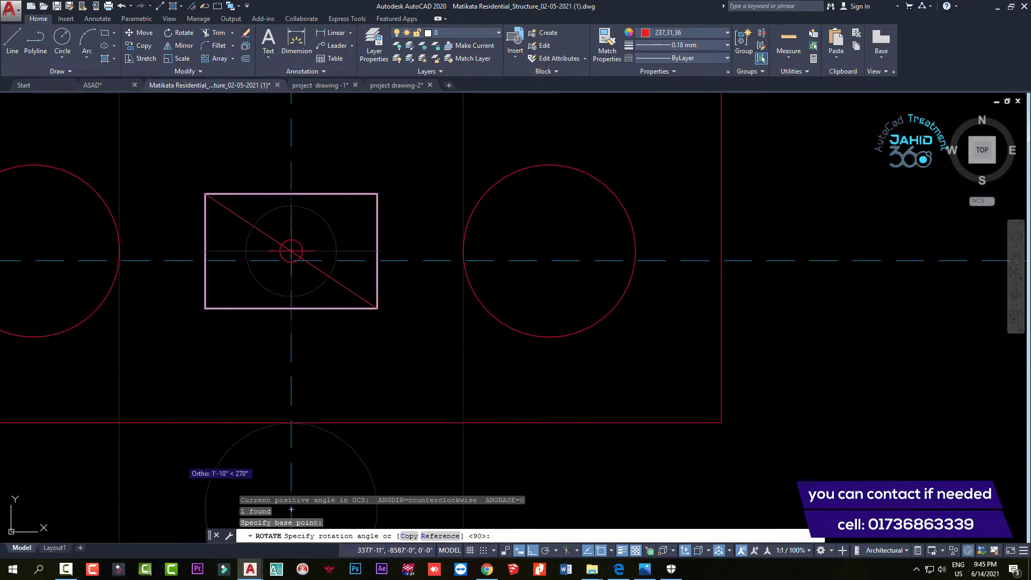
pyautogui.click(291, 510)
pyautogui.scroll(-5, 293, 339)
pyautogui.scroll(-3, 279, 302)
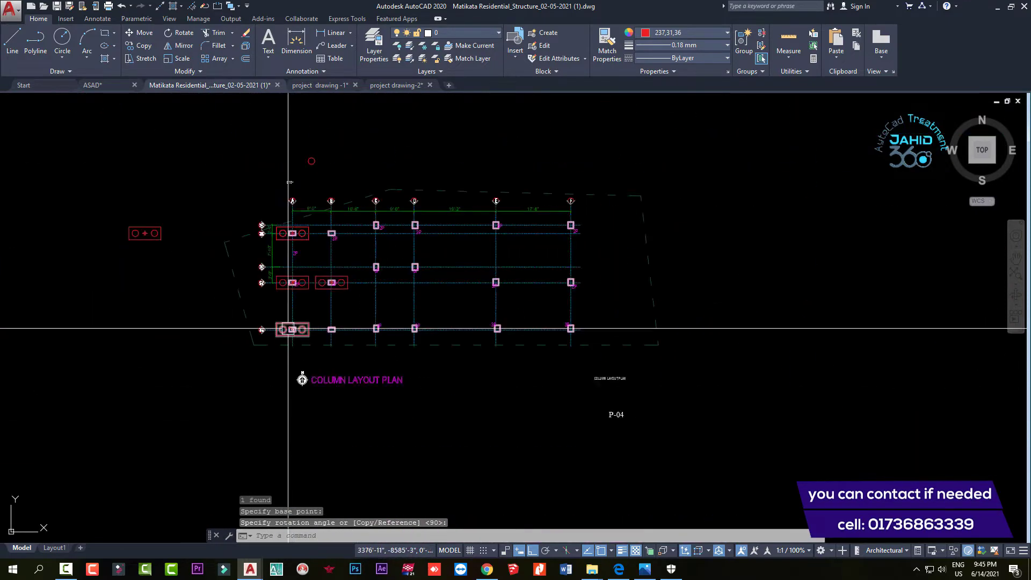
pyautogui.scroll(-2, 282, 290)
pyautogui.scroll(8, 289, 284)
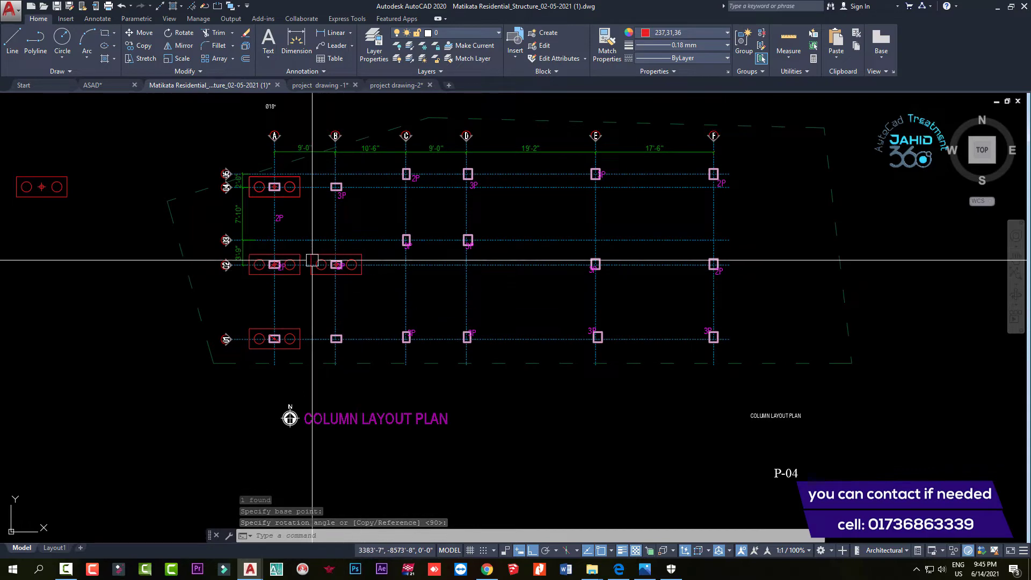
pyautogui.click(312, 260)
# Select the spare two-pile block beside the plan
pyautogui.scroll(2, 421, 224)
pyautogui.scroll(1, 483, 263)
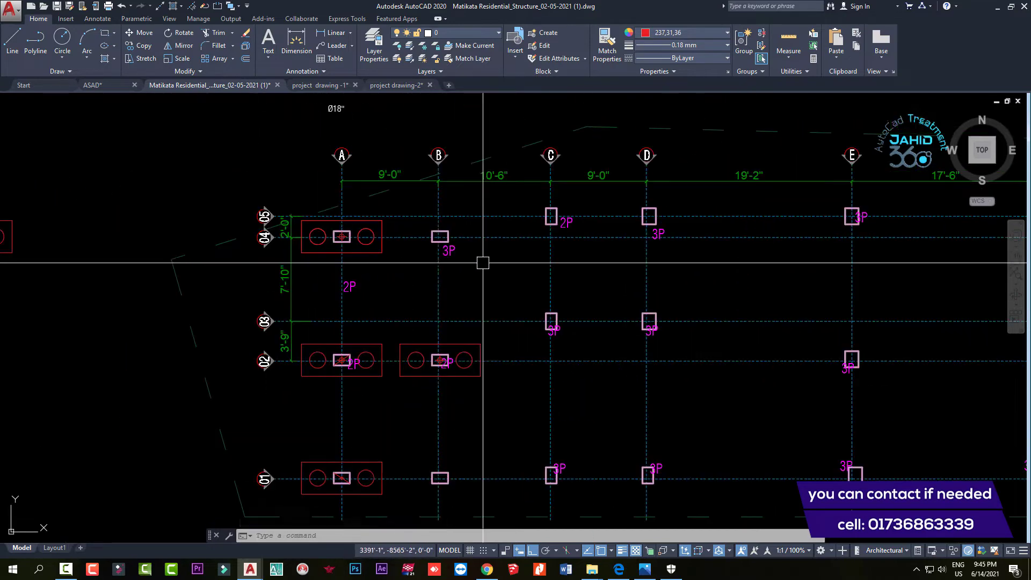
pyautogui.scroll(4, 349, 244)
pyautogui.click(395, 263)
pyautogui.press('Escape')
pyautogui.scroll(-4, 563, 245)
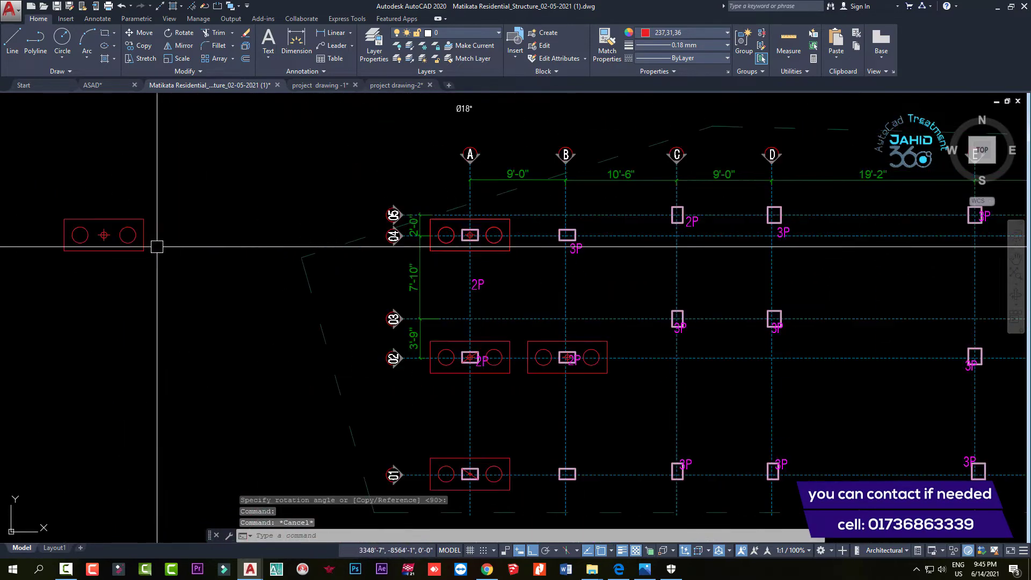
pyautogui.scroll(4, 157, 246)
pyautogui.click(334, 268)
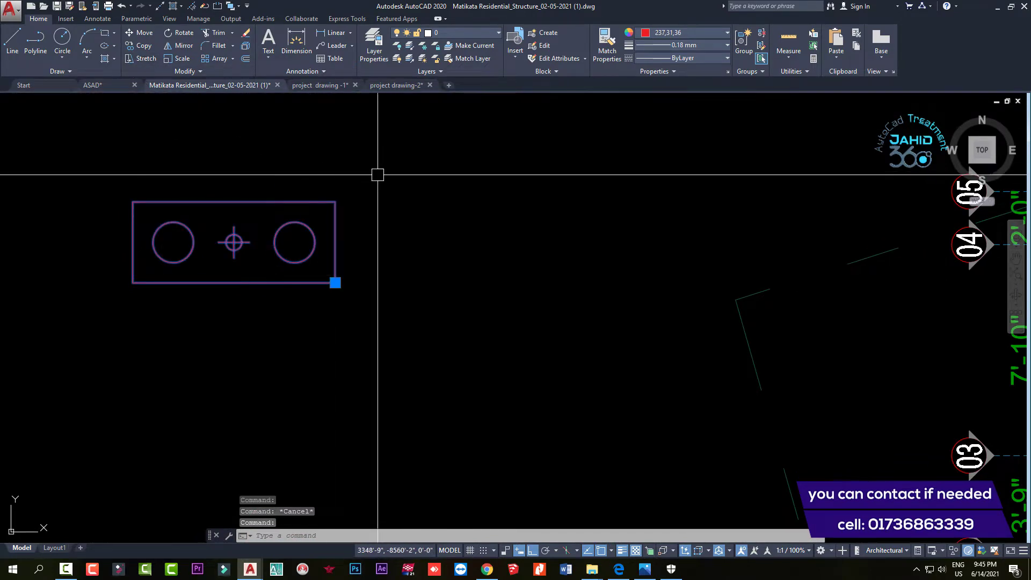
# Explode the spare two-pile block, copy both pile circles upward, and dimension the 4'-6" spacing
pyautogui.press('Return')
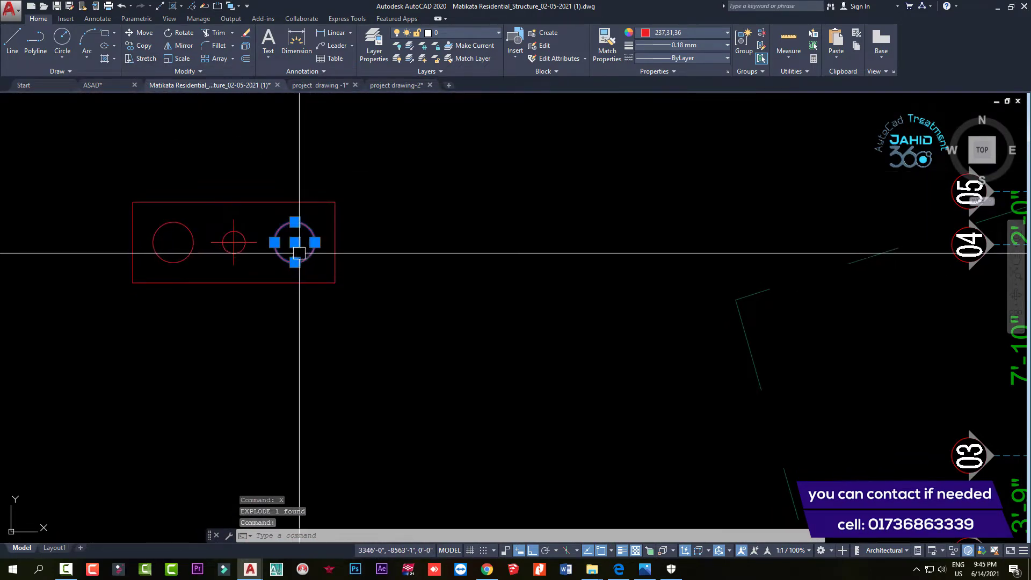
pyautogui.press('Escape')
pyautogui.click(192, 242)
pyautogui.press('Escape')
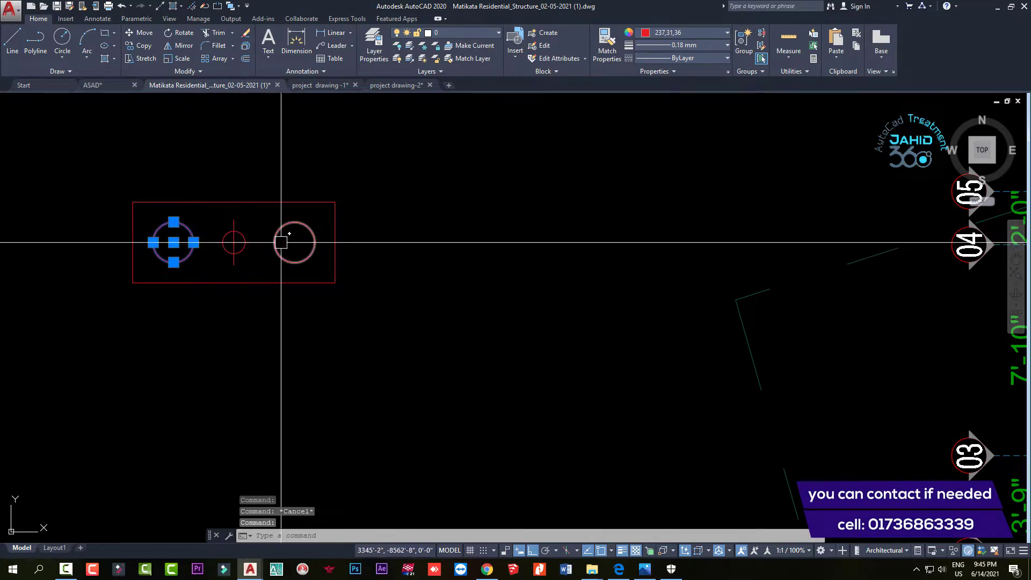
pyautogui.click(138, 47)
pyautogui.click(173, 242)
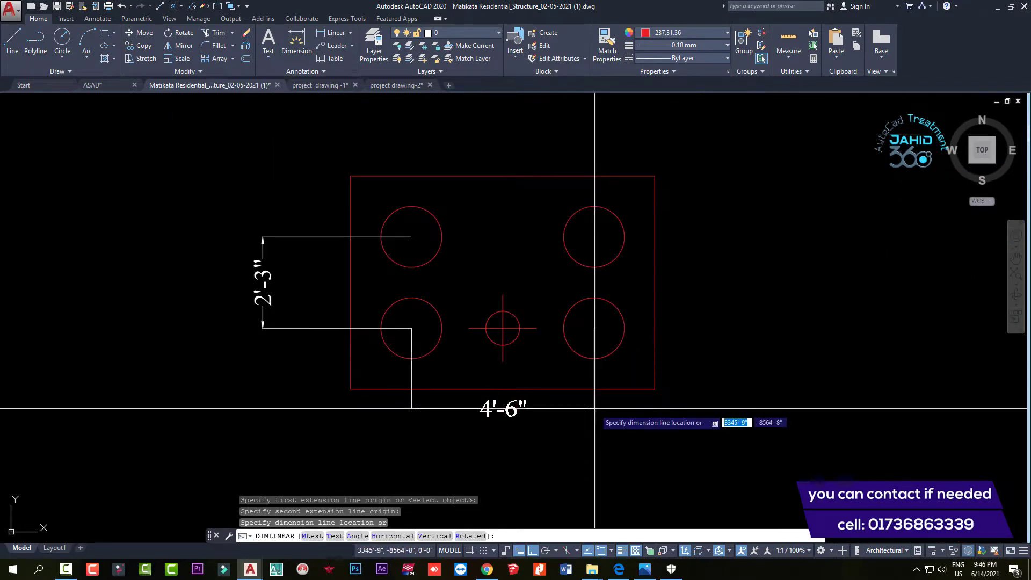
pyautogui.click(594, 432)
pyautogui.press('Escape')
# Stretch the top piles and cap edge upward by 2'-3"
pyautogui.click(748, 231)
pyautogui.click(211, 170)
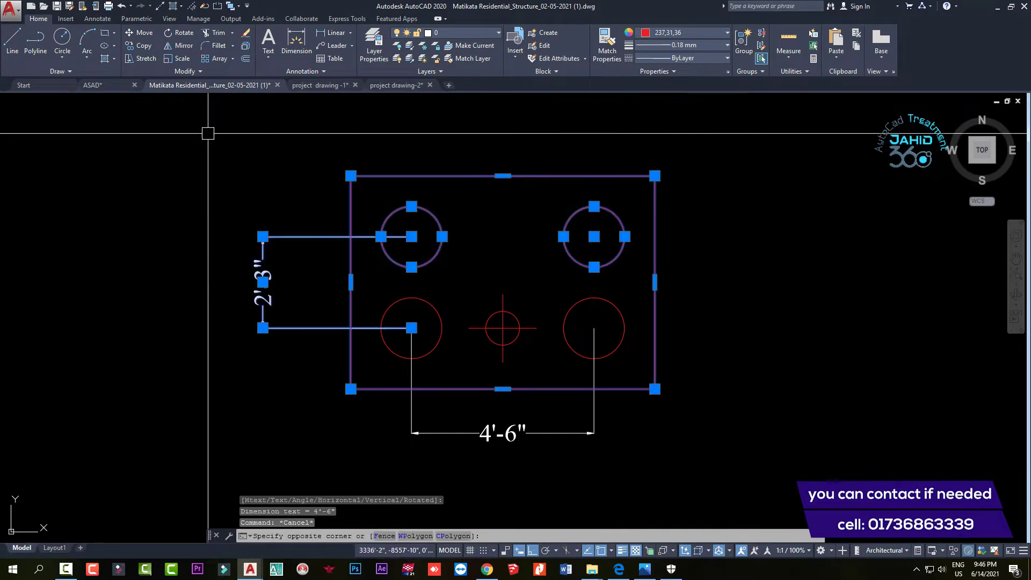
pyautogui.write('s')
pyautogui.press('Return')
pyautogui.click(218, 174)
pyautogui.write('23')
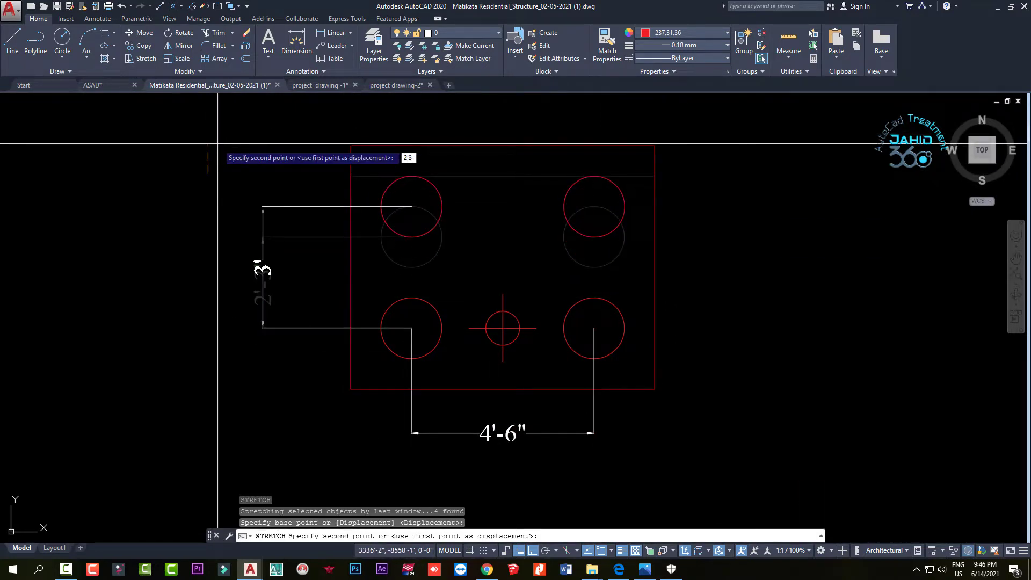
pyautogui.press('Return')
pyautogui.press('Escape')
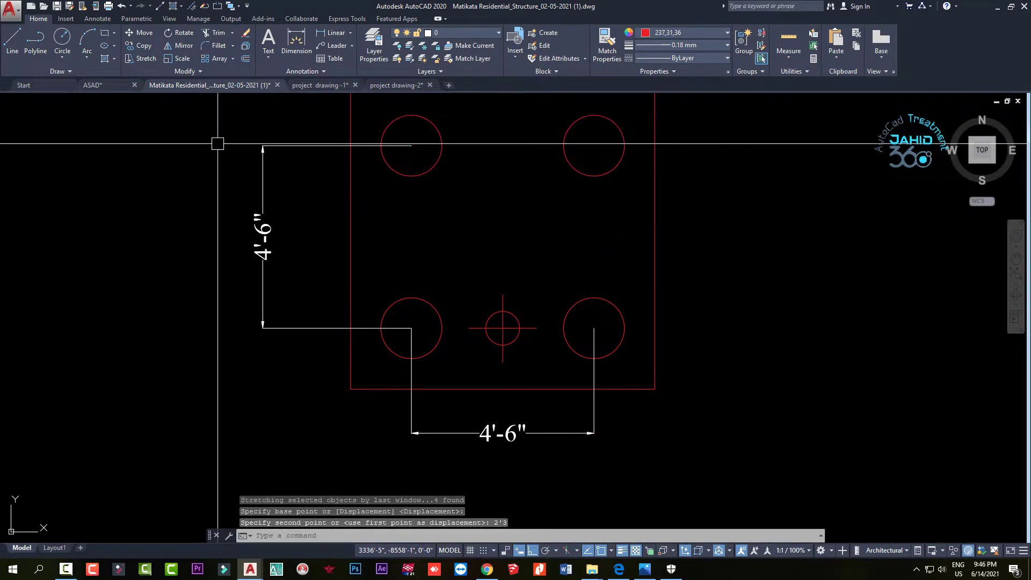
# Erase the vertical and horizontal 4'-6" spacing dimensions from the four-pile cap
pyautogui.scroll(-5, 341, 201)
pyautogui.scroll(4, 286, 173)
pyautogui.scroll(1, 307, 326)
pyautogui.click(310, 318)
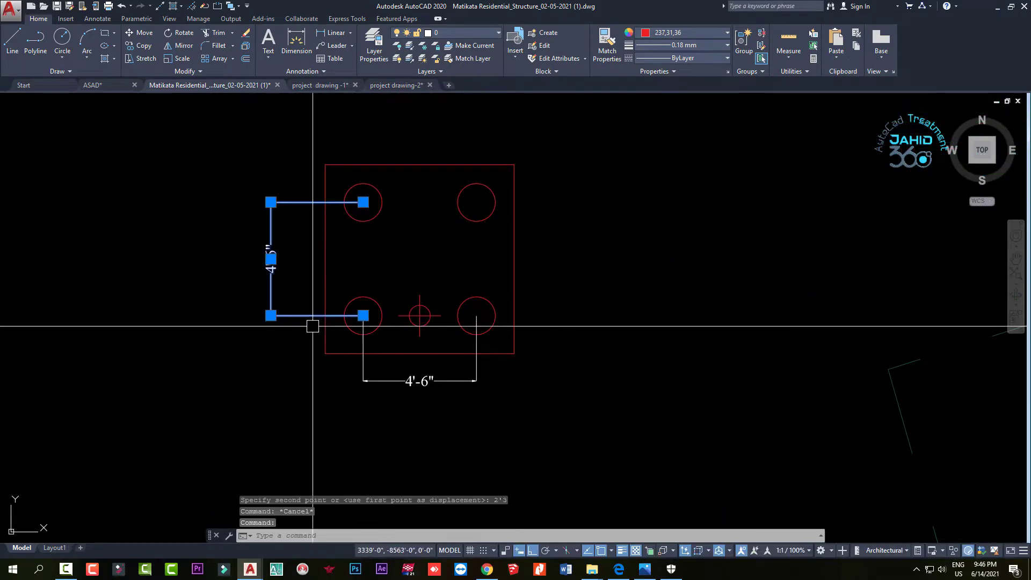
pyautogui.click(398, 378)
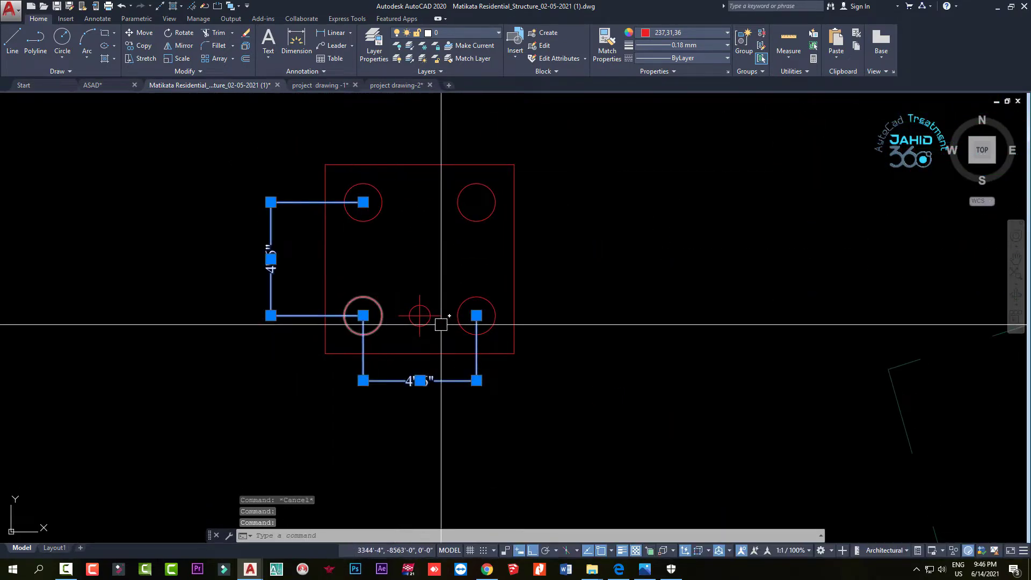
pyautogui.scroll(2, 270, 258)
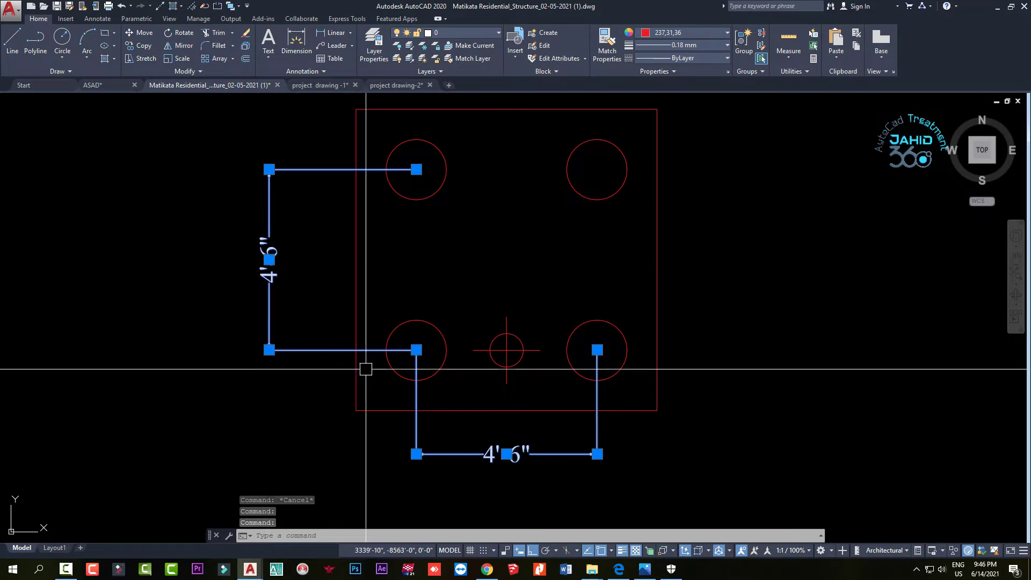
pyautogui.scroll(-2, 358, 186)
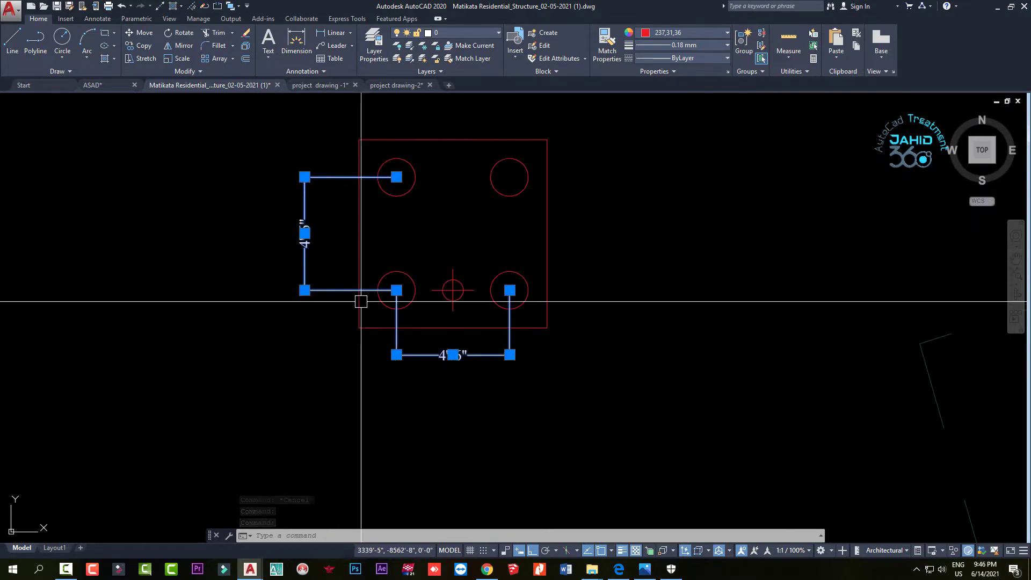
pyautogui.press('Delete')
pyautogui.scroll(-4, 365, 269)
pyautogui.scroll(-3, 441, 284)
pyautogui.scroll(5, 447, 290)
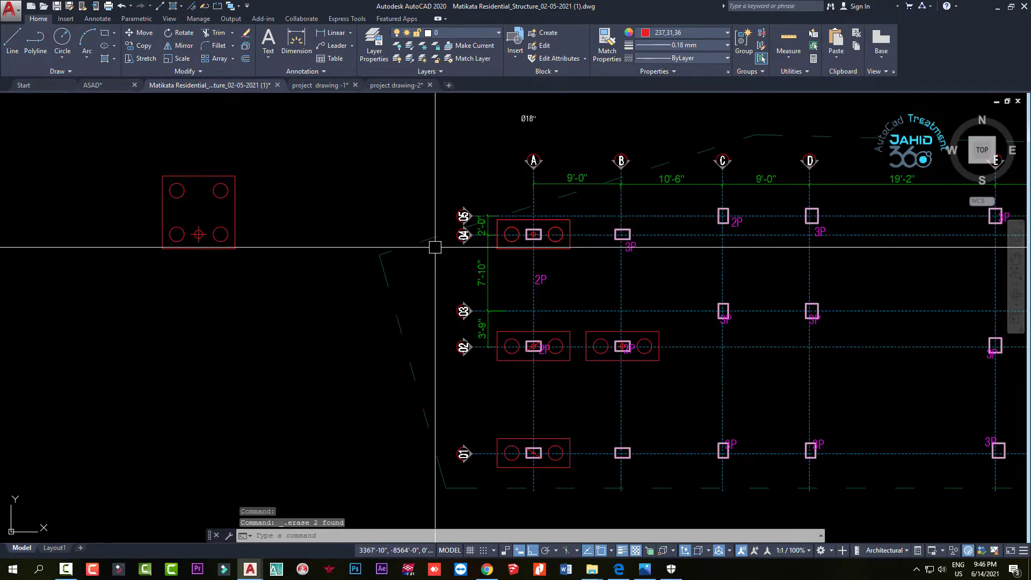
pyautogui.scroll(-1, 403, 258)
pyautogui.scroll(-6, 371, 279)
pyautogui.scroll(-3, 371, 280)
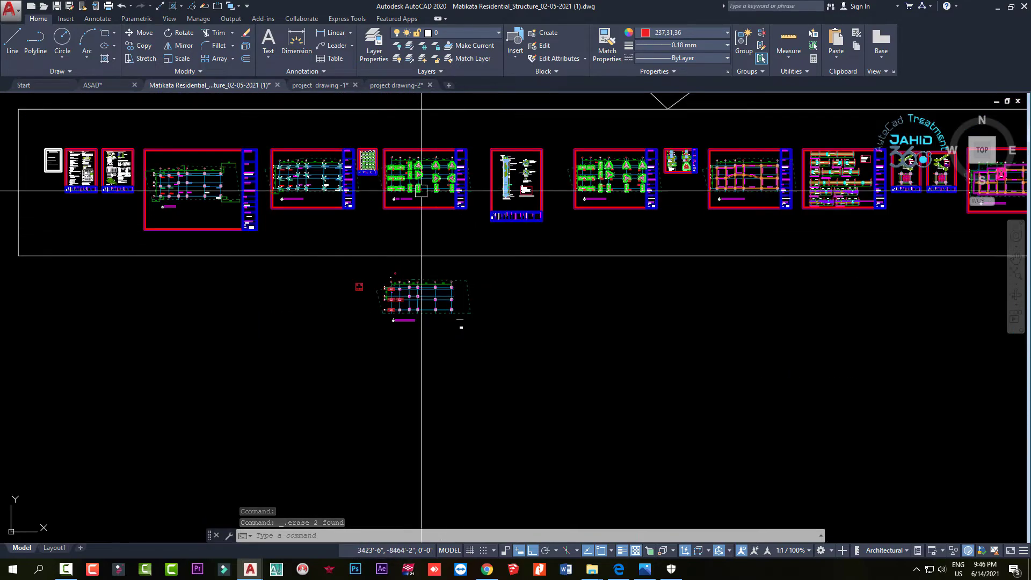
pyautogui.scroll(5, 418, 237)
# Copy a 3P pile cap from the plan into empty space below the sheets
pyautogui.scroll(4, 311, 299)
pyautogui.scroll(1, 530, 291)
pyautogui.click(530, 291)
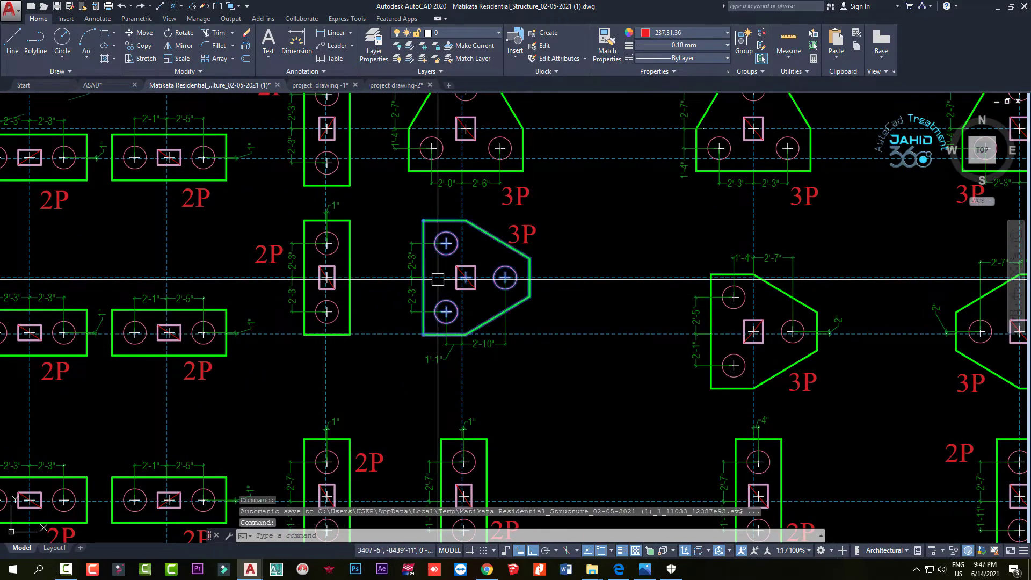
pyautogui.click(143, 48)
pyautogui.click(529, 286)
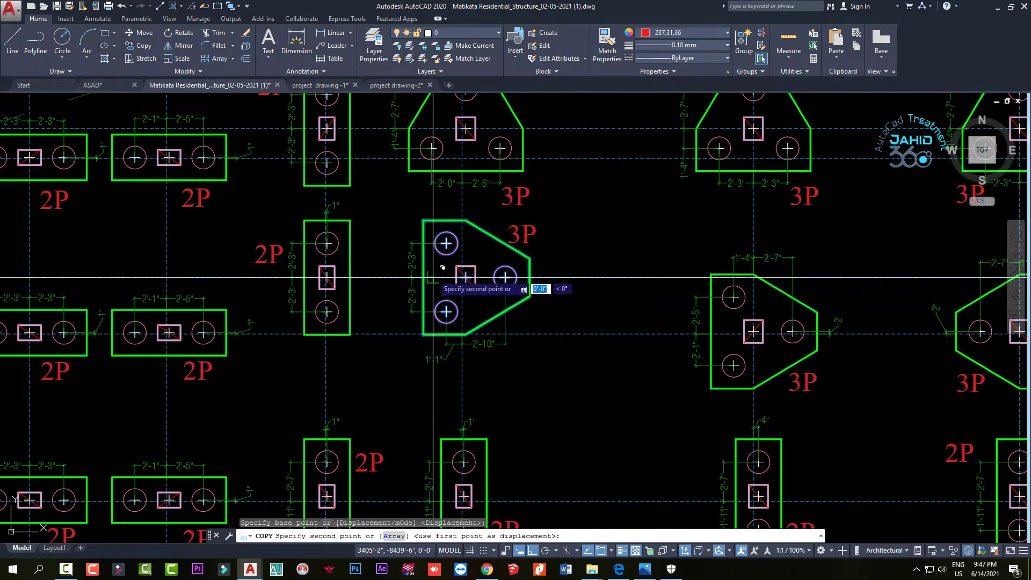
pyautogui.scroll(-6, 529, 288)
pyautogui.moveTo(361, 449); pyautogui.dragTo(403, 326, button='middle')
pyautogui.press('F8')
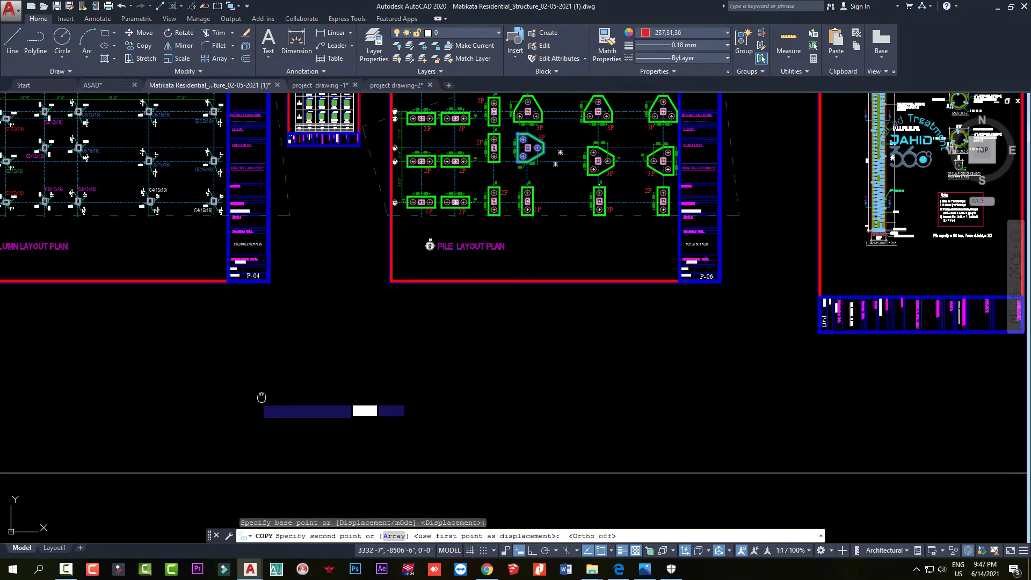
pyautogui.scroll(6, 495, 402)
pyautogui.click(503, 403)
pyautogui.press('Escape')
# Rotate the copied cap 90° about its centre so its single pile points up
pyautogui.click(475, 401)
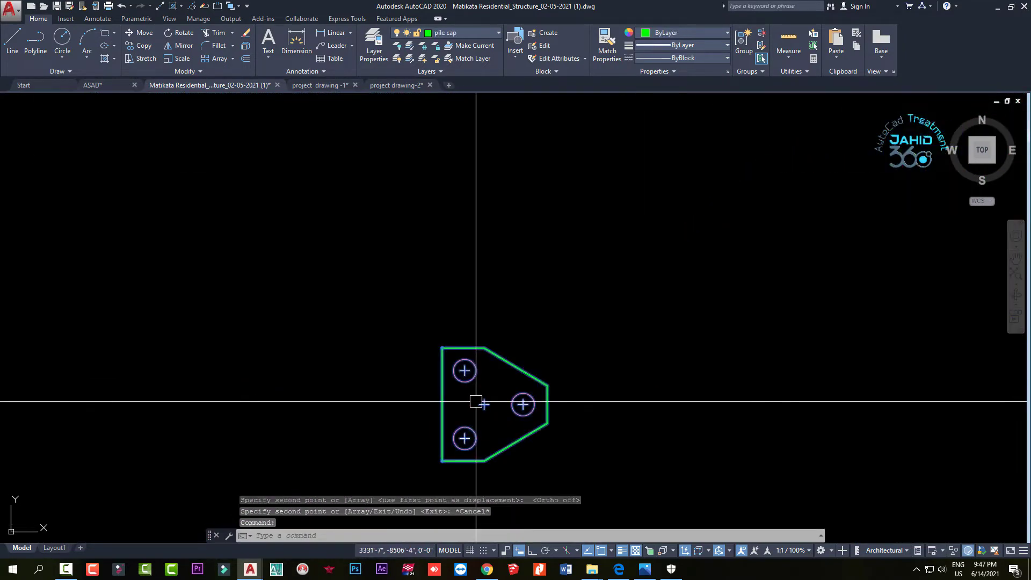
pyautogui.rightClick(478, 407)
pyautogui.click(505, 505)
pyautogui.click(487, 405)
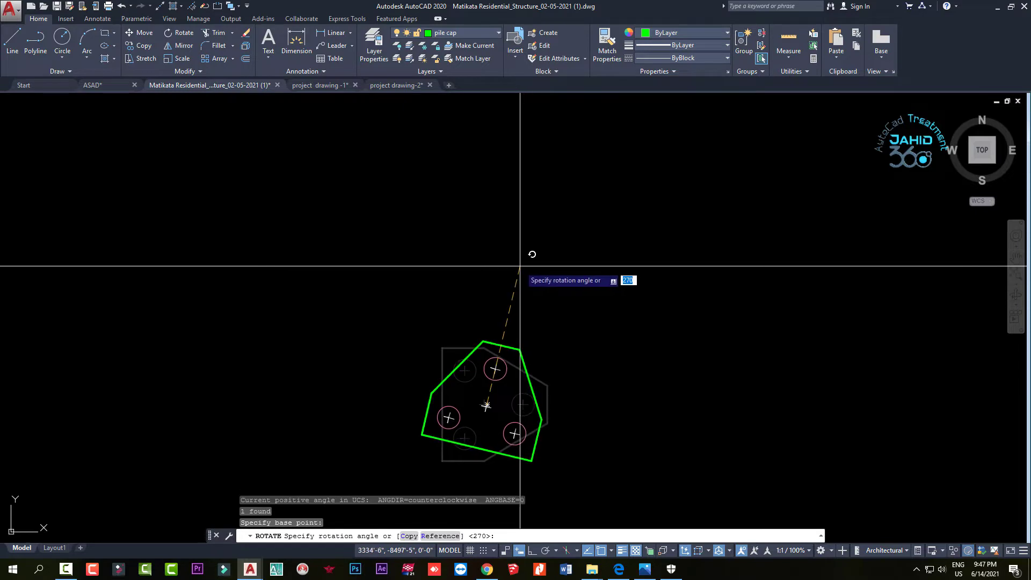
pyautogui.press('F8')
pyautogui.click(510, 217)
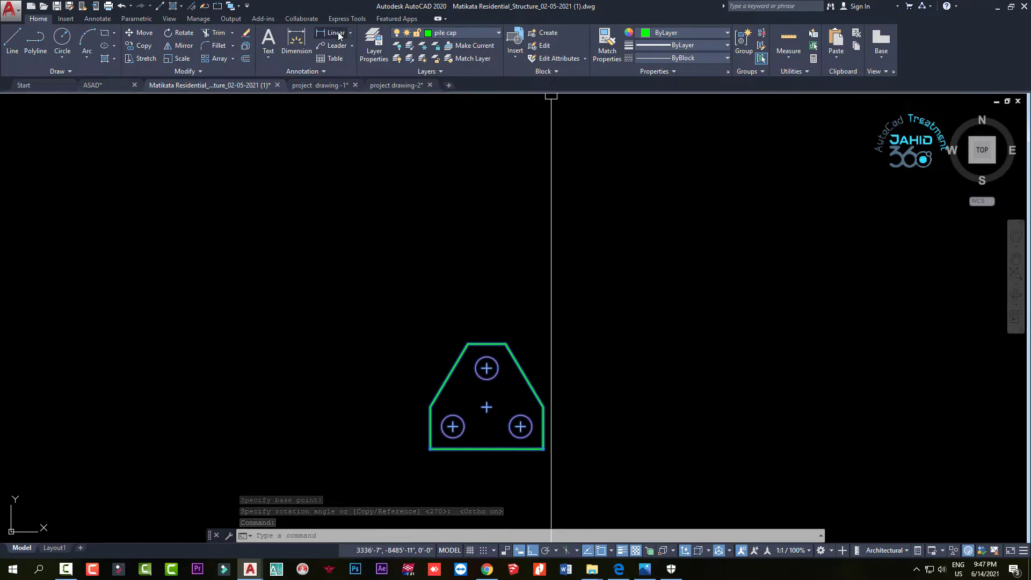
pyautogui.click(352, 33)
pyautogui.click(333, 70)
# Add aligned 4'-6" dimensions between pile centres on both sides of the three-pile cap
pyautogui.scroll(4, 467, 478)
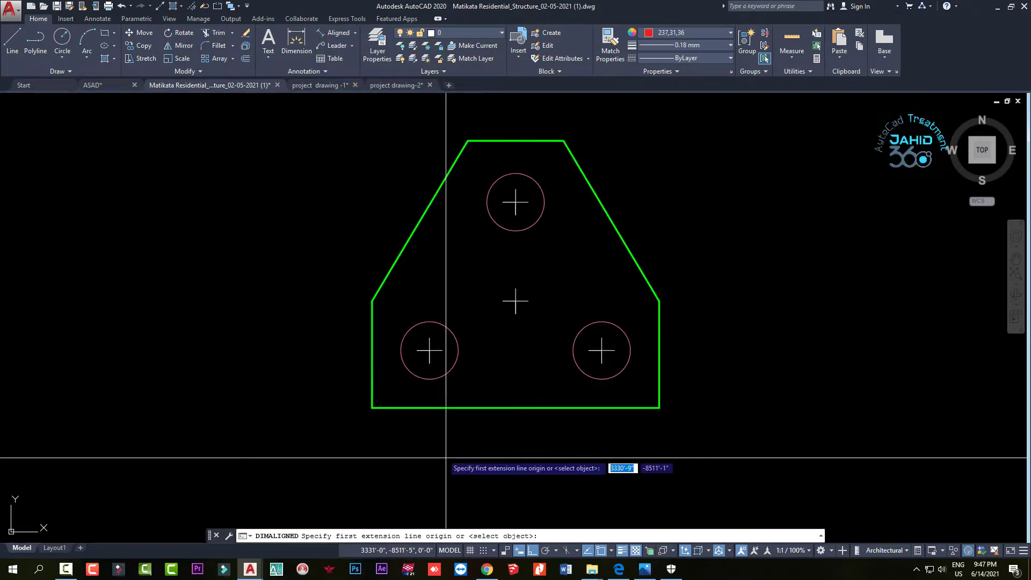
pyautogui.click(430, 350)
pyautogui.click(516, 202)
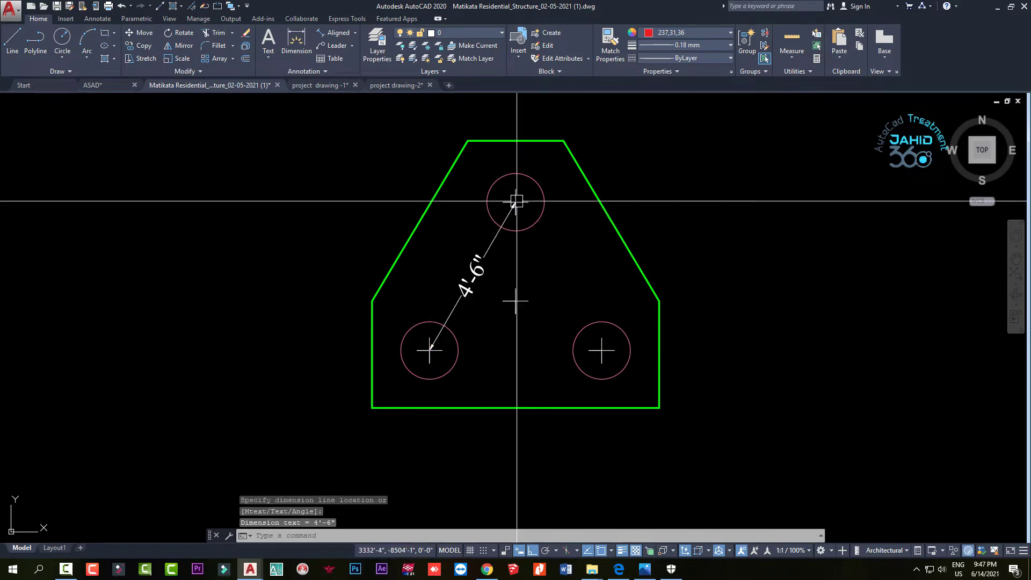
pyautogui.scroll(4, 448, 397)
pyautogui.press('Return')
pyautogui.click(395, 273)
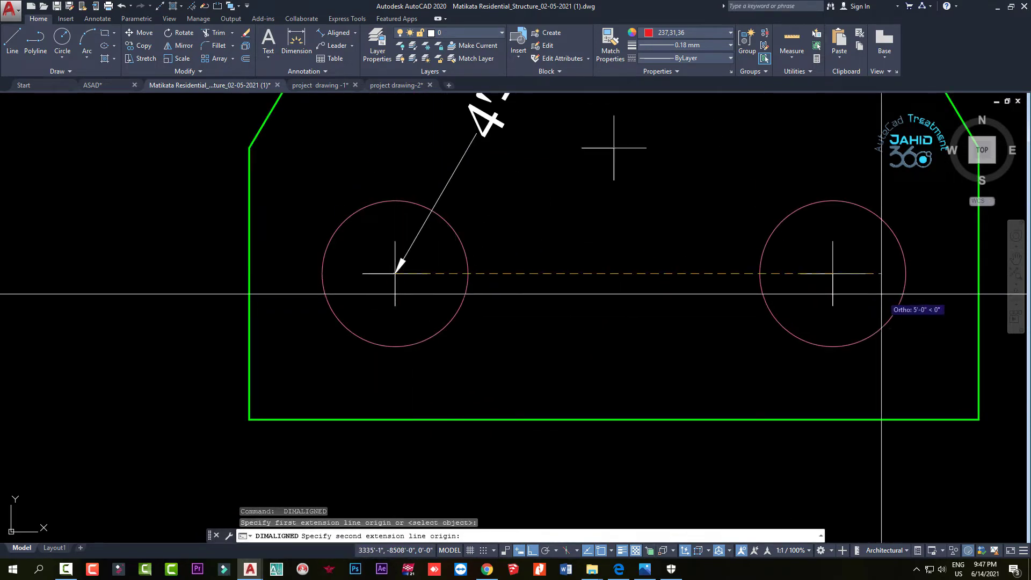
pyautogui.click(833, 274)
pyautogui.press('Escape')
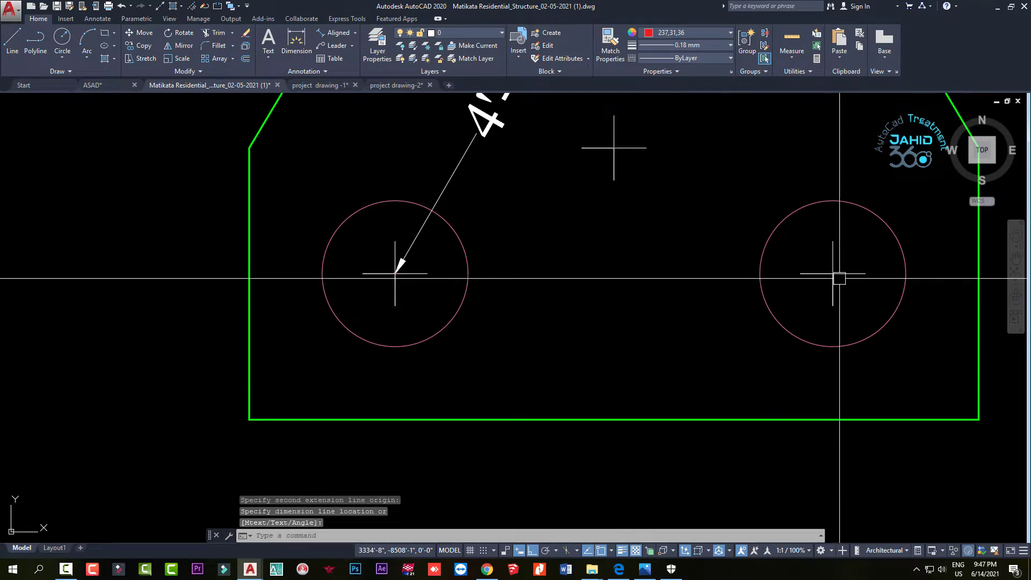
pyautogui.press('Return')
pyautogui.click(833, 274)
pyautogui.moveTo(617, 94); pyautogui.dragTo(609, 314, button='middle')
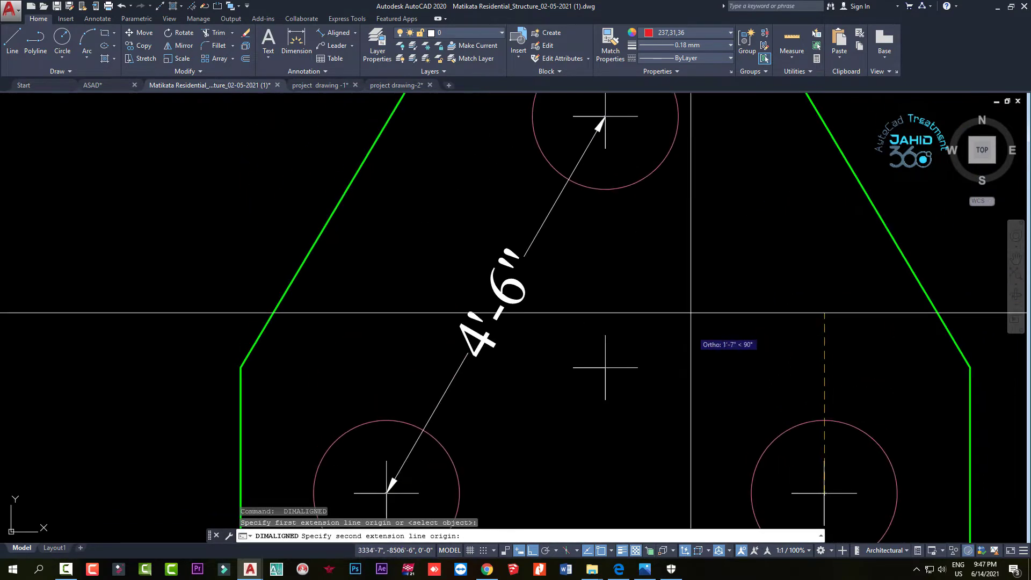
pyautogui.click(605, 115)
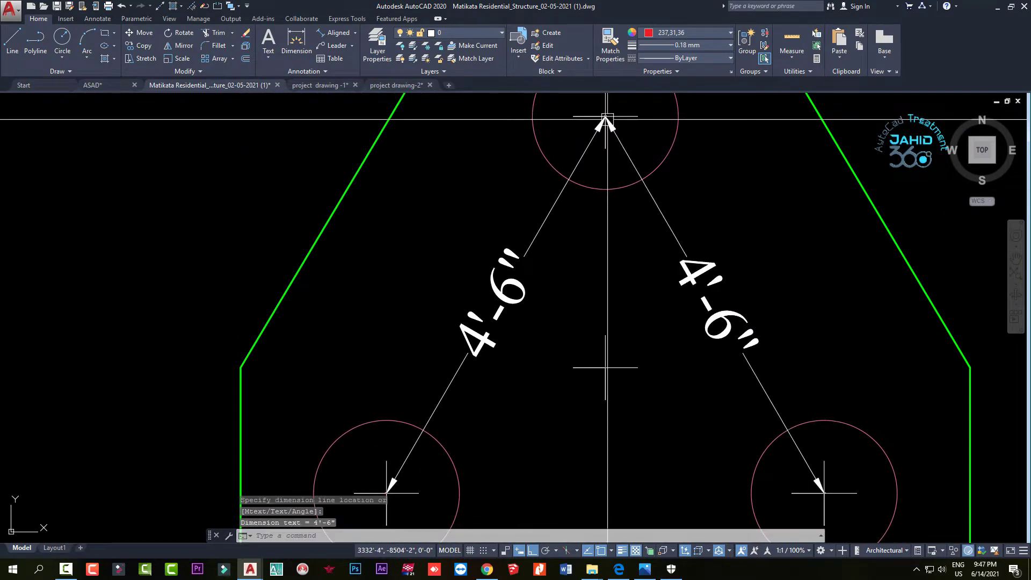
pyautogui.scroll(-5, 617, 235)
pyautogui.press('Escape')
# Erase both 4'-6" aligned dimensions
pyautogui.click(666, 234)
pyautogui.click(581, 236)
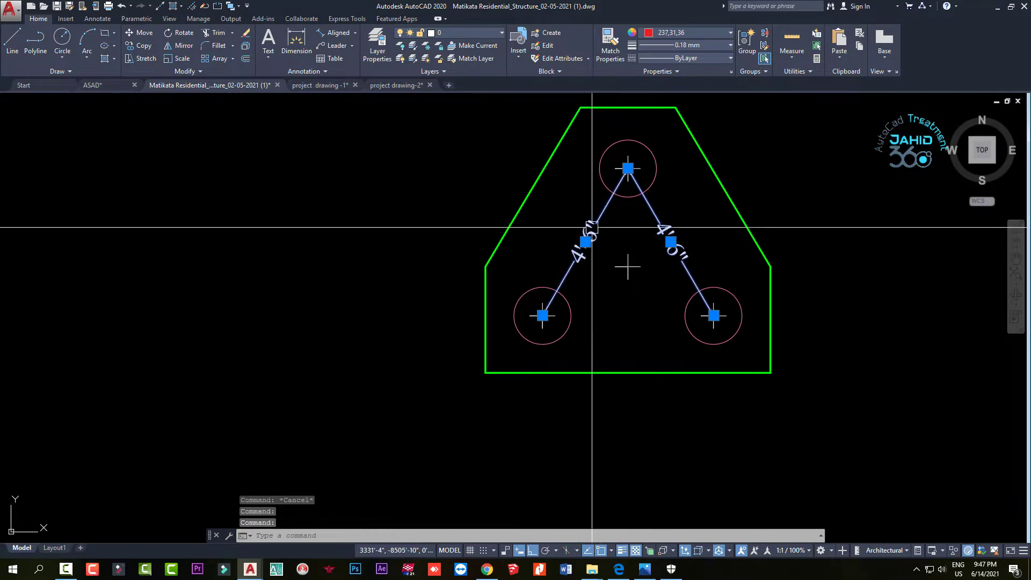
pyautogui.press('Delete')
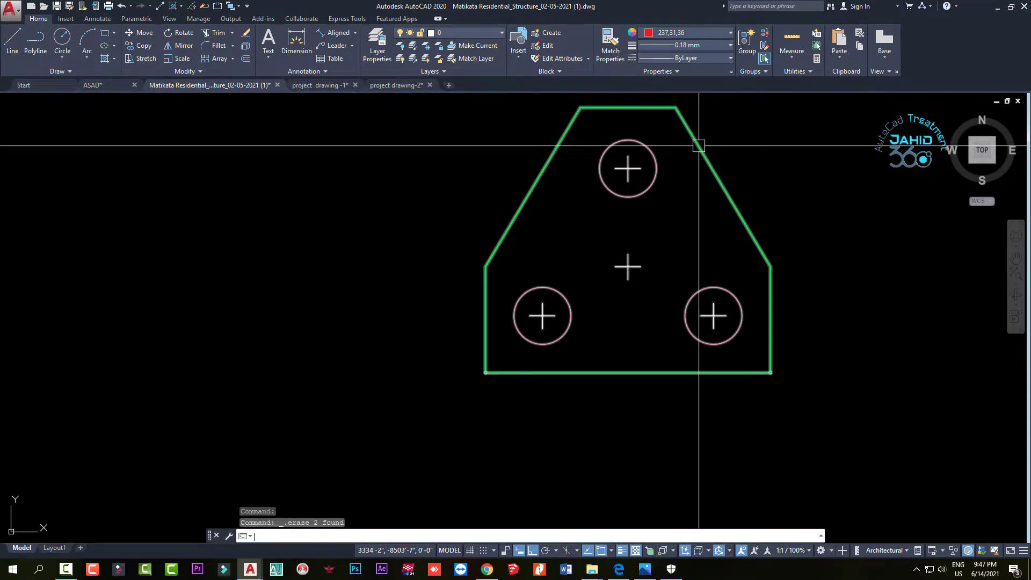
pyautogui.scroll(-4, 371, 338)
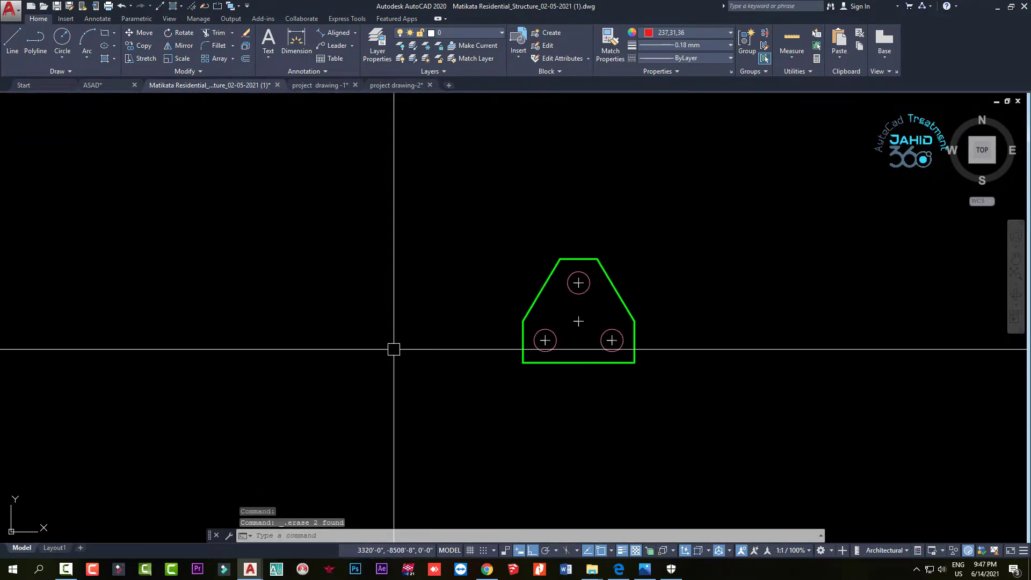
# Copy the four-pile cap's lower-right pile circle to the empty area on its right
pyautogui.scroll(-3, 394, 349)
pyautogui.scroll(-3, 364, 400)
pyautogui.scroll(4, 406, 390)
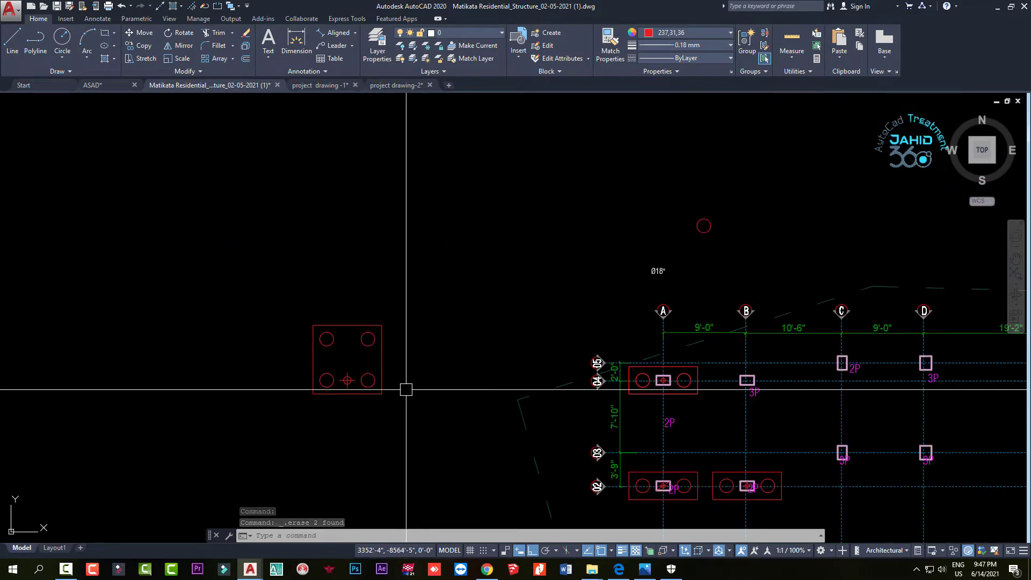
pyautogui.scroll(4, 406, 390)
pyautogui.click(325, 359)
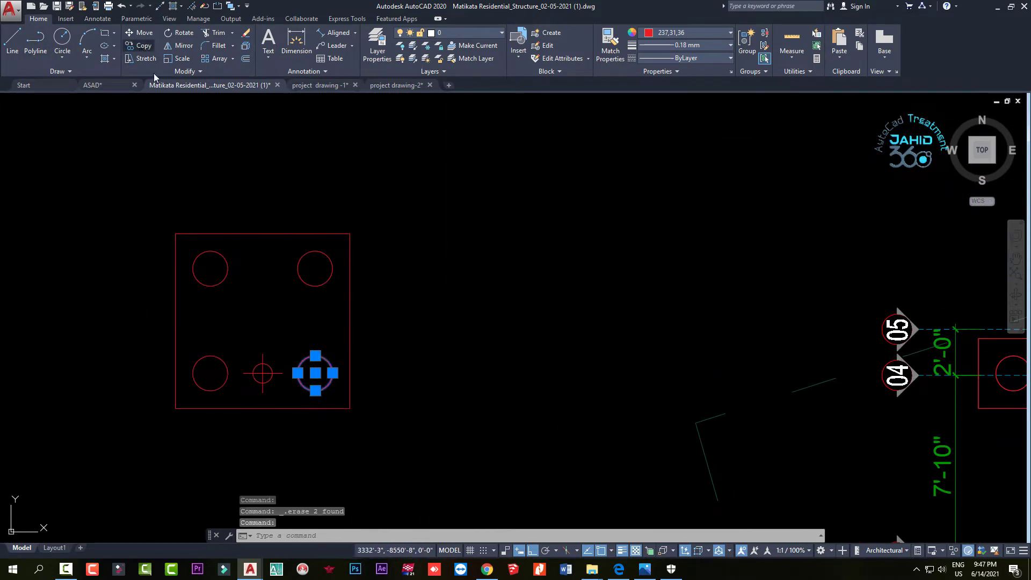
pyautogui.click(315, 373)
pyautogui.moveTo(541, 361); pyautogui.dragTo(495, 384, button='middle')
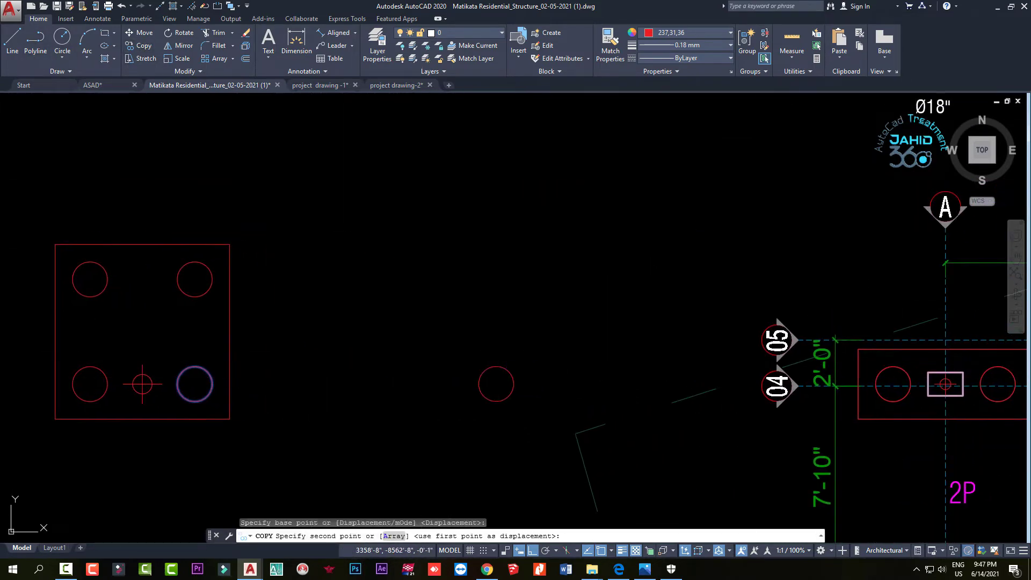
pyautogui.click(496, 383)
pyautogui.press('Escape')
pyautogui.scroll(4, 497, 392)
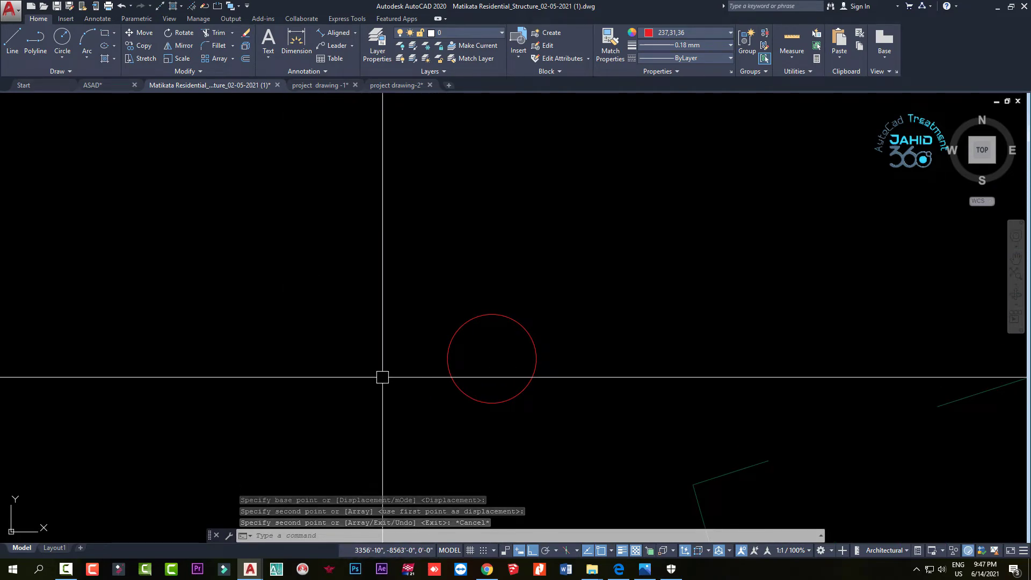
pyautogui.scroll(-5, 382, 377)
pyautogui.scroll(-3, 386, 349)
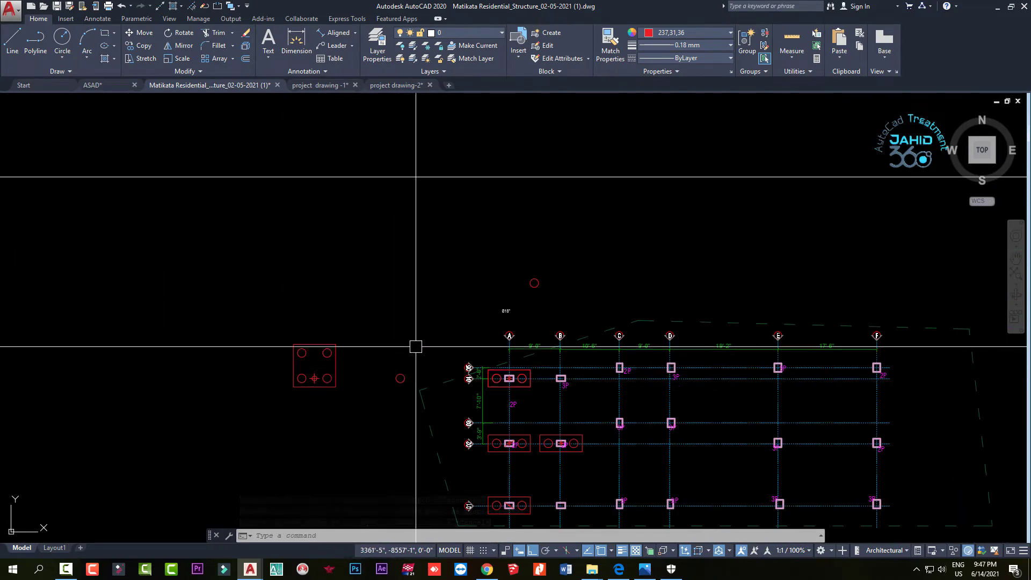
pyautogui.scroll(-3, 389, 322)
pyautogui.scroll(8, 258, 234)
pyautogui.scroll(4, 258, 234)
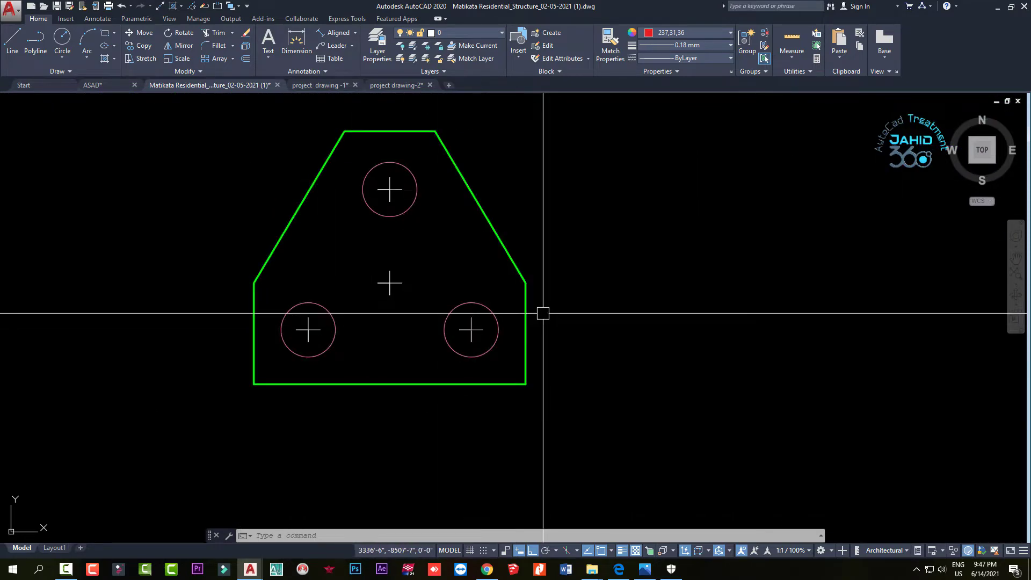
pyautogui.scroll(-5, 543, 313)
pyautogui.scroll(-2, 531, 338)
pyautogui.scroll(-2, 448, 254)
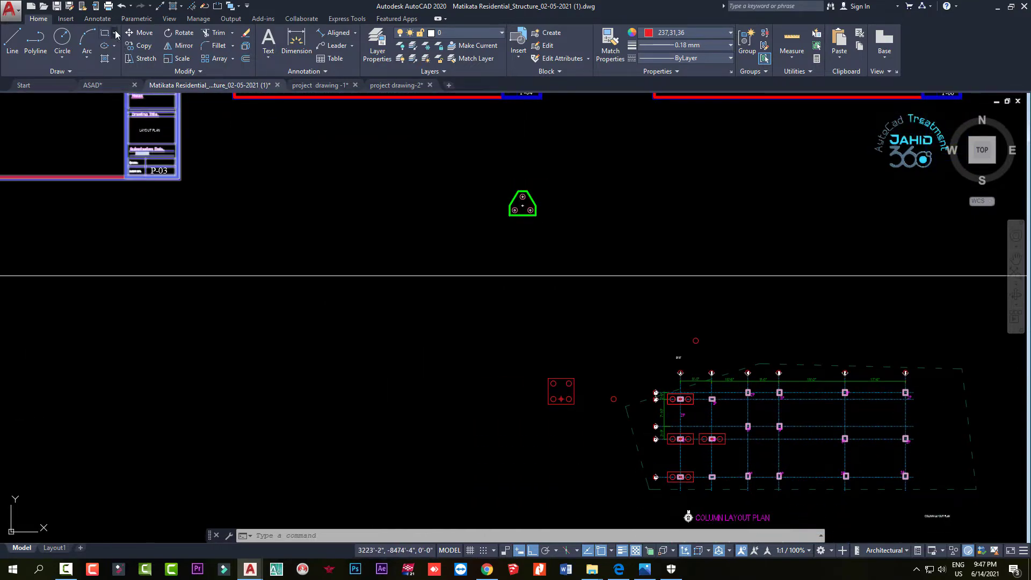
# Draw a three-sided polygon by edge with 2'-3" sides
pyautogui.click(126, 74)
pyautogui.write('3')
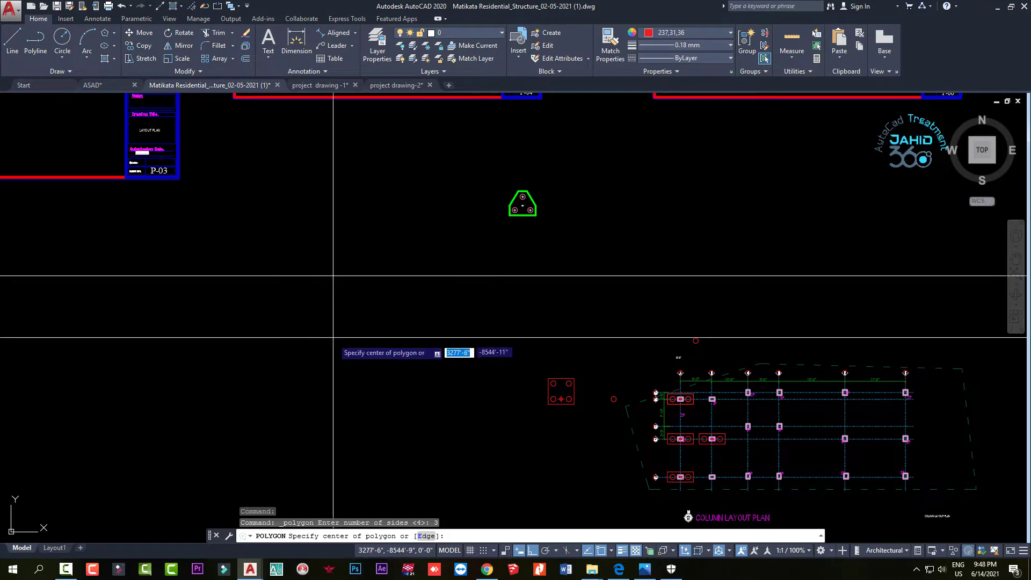
pyautogui.write('E')
pyautogui.press('Return')
pyautogui.write("2'3")
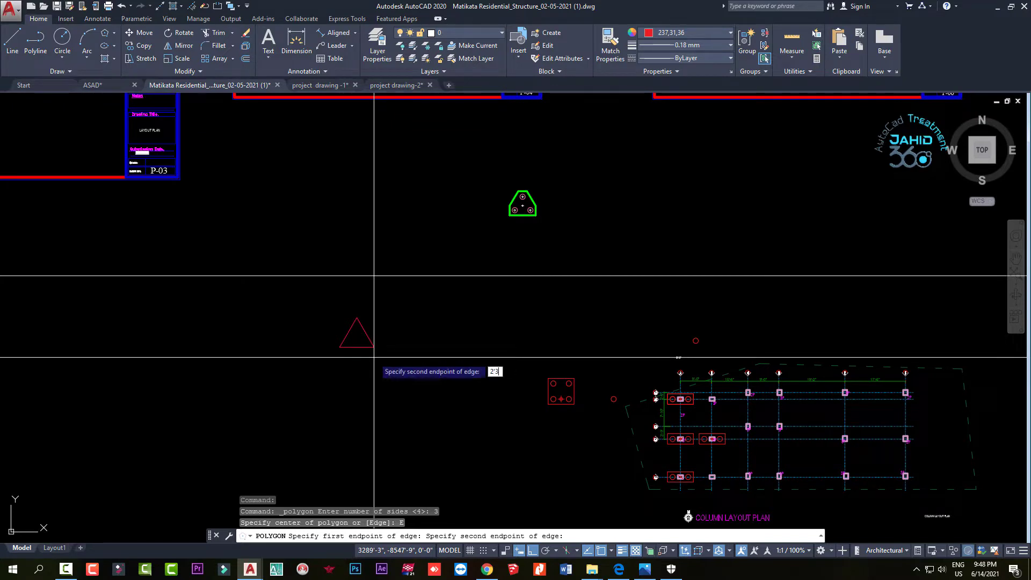
pyautogui.press('Return')
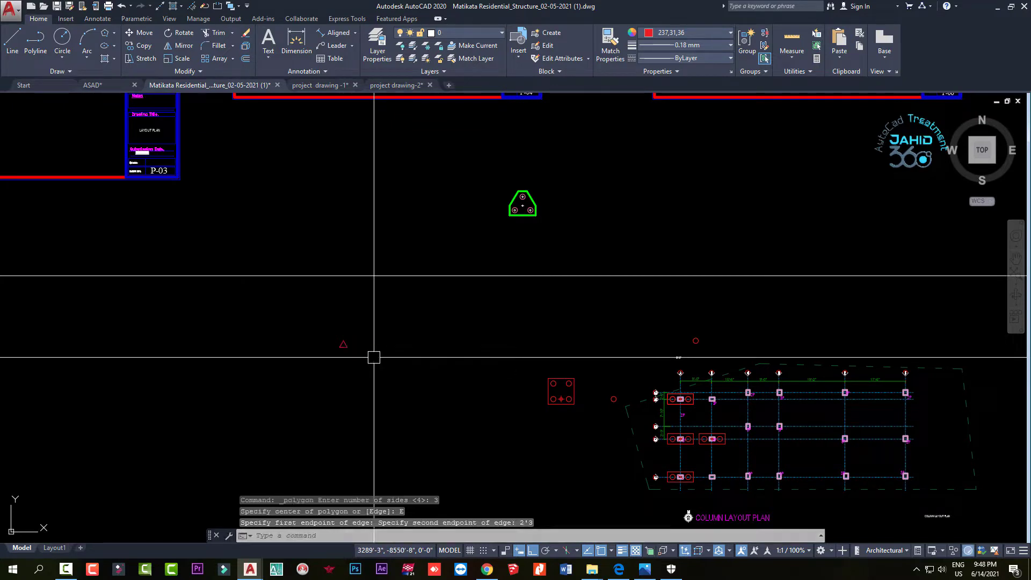
pyautogui.scroll(4, 341, 359)
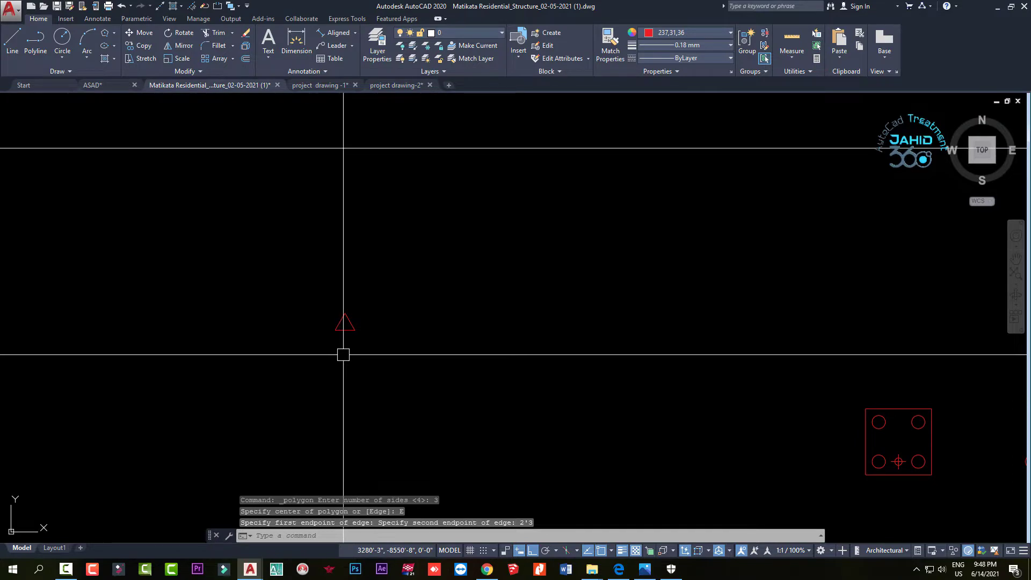
pyautogui.scroll(4, 344, 355)
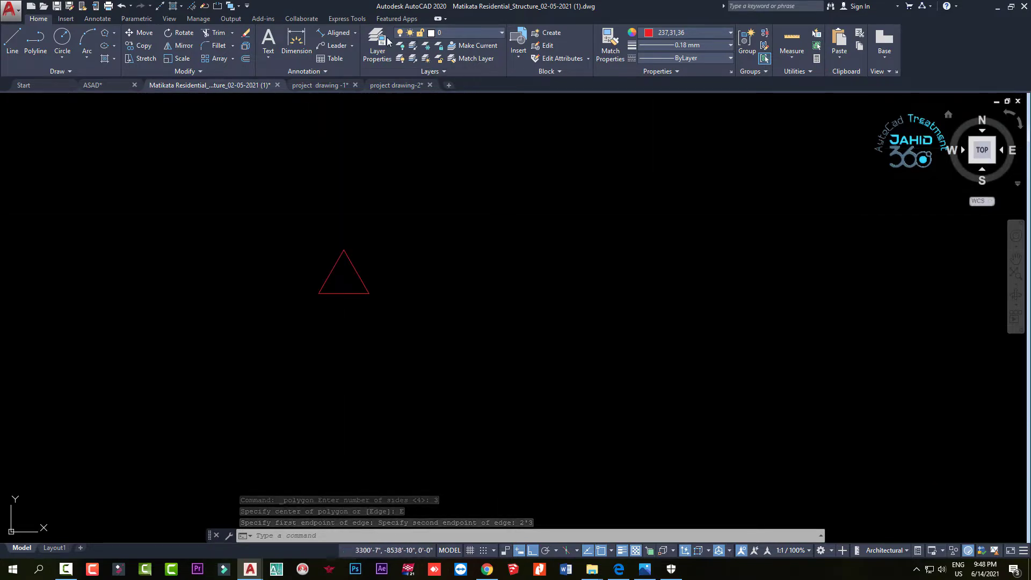
# Check the triangle's 2'-3" base with an aligned dimension, then select the triangle
pyautogui.click(333, 36)
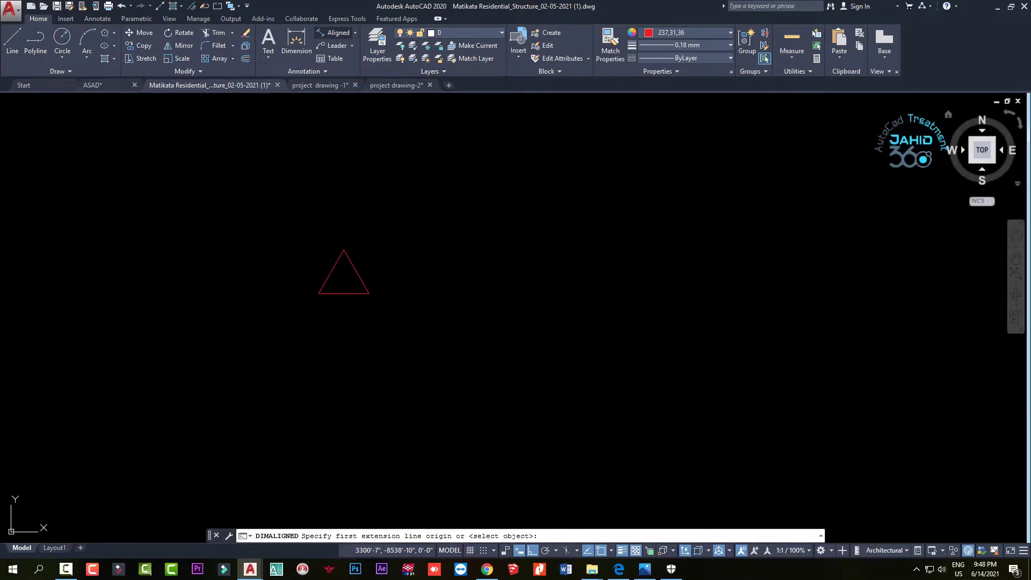
pyautogui.click(318, 293)
pyautogui.click(369, 293)
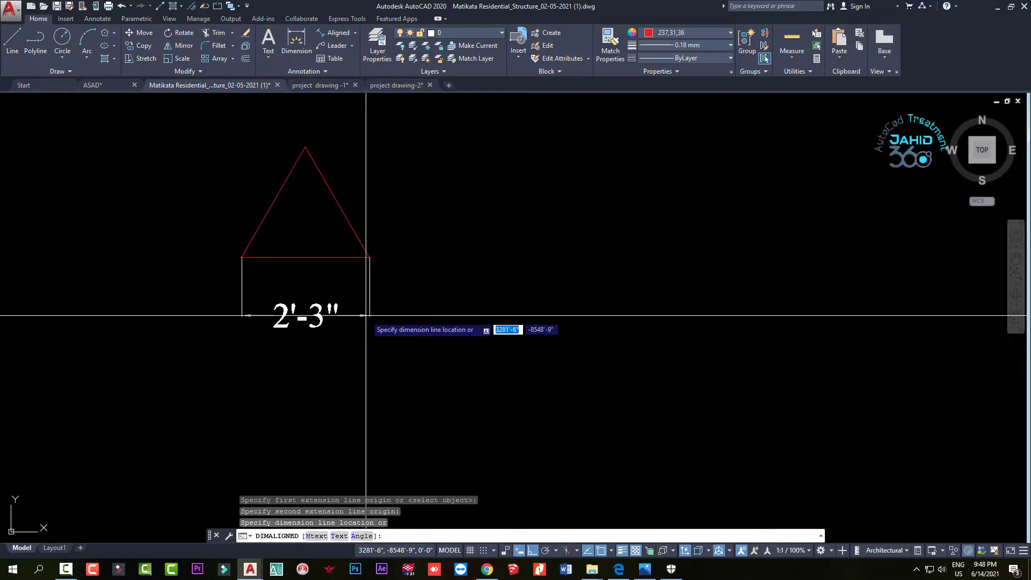
pyautogui.press('Escape')
pyautogui.click(336, 257)
# Move the red triangle beside the four-pile cap, with Ortho turned off
pyautogui.write('m')
pyautogui.press('Return')
pyautogui.click(309, 251)
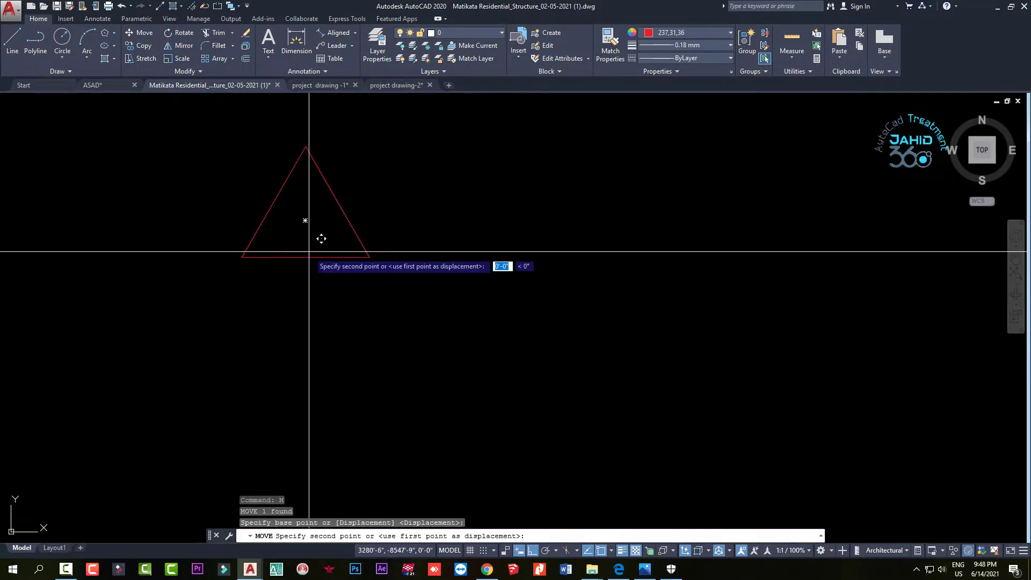
pyautogui.scroll(-3, 309, 252)
pyautogui.scroll(-2, 333, 292)
pyautogui.scroll(5, 530, 333)
pyautogui.press('F8')
pyautogui.moveTo(530, 334); pyautogui.dragTo(398, 368, button='middle')
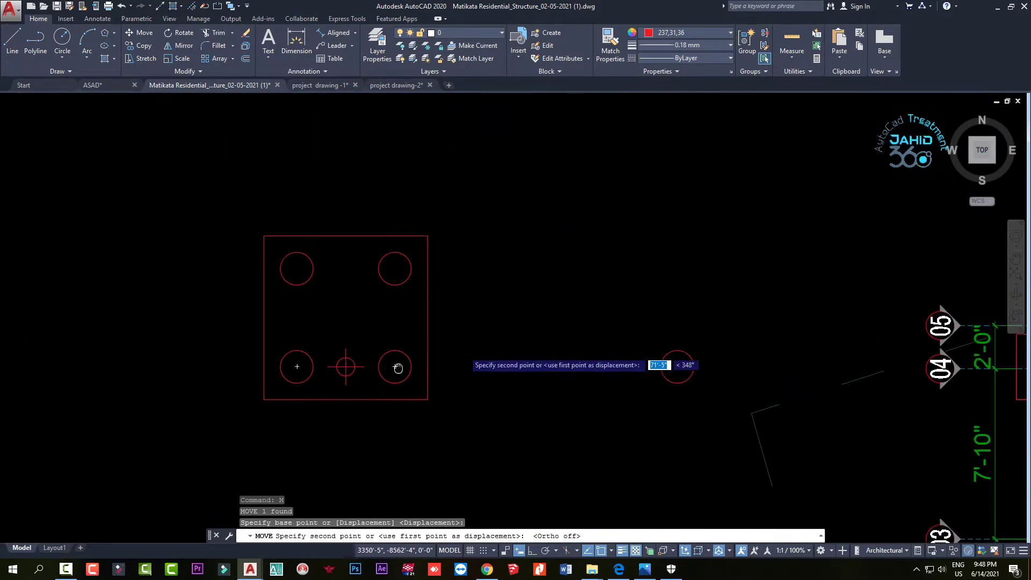
pyautogui.press('Escape')
pyautogui.scroll(2, 592, 287)
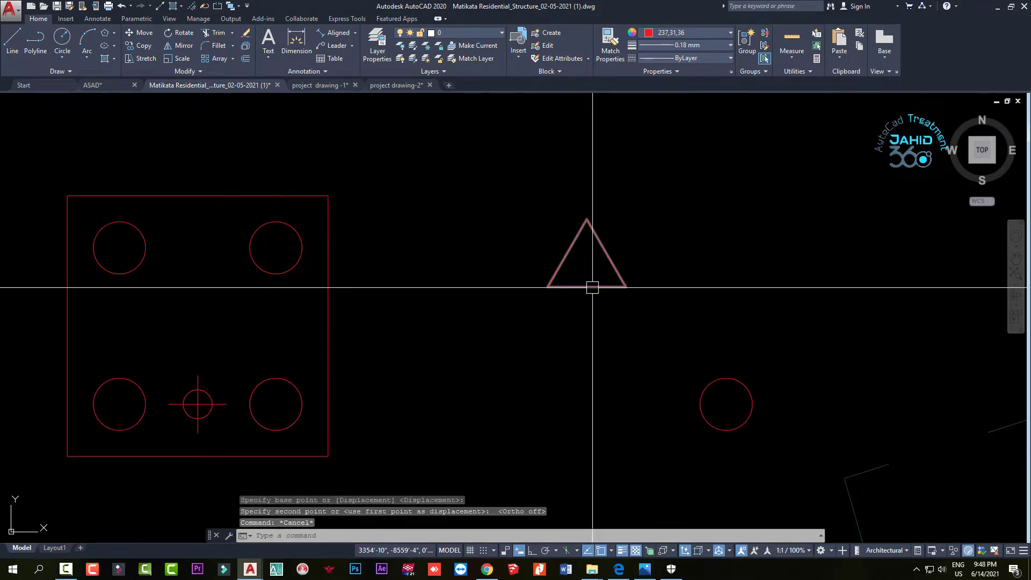
pyautogui.scroll(-2, 551, 309)
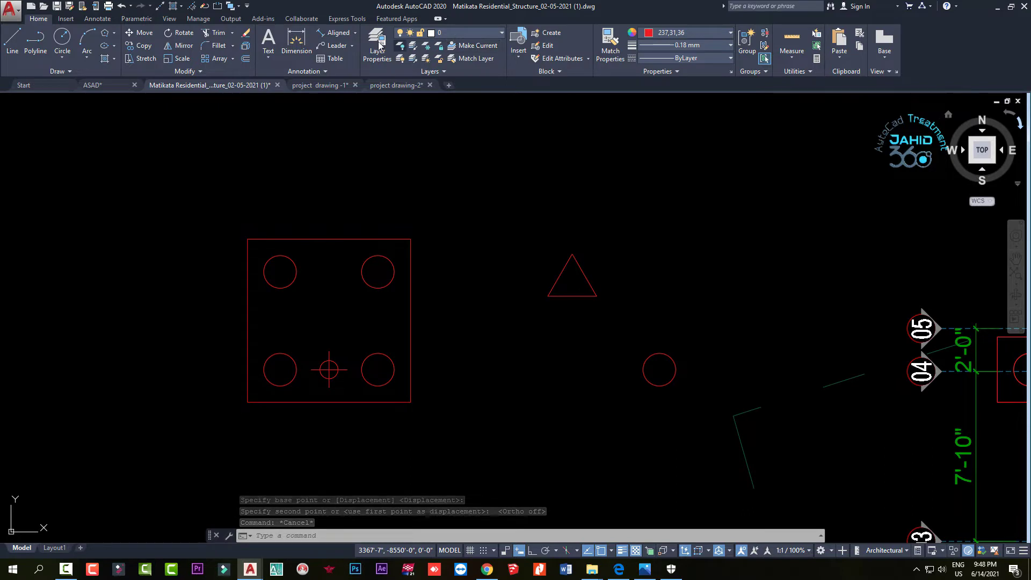
# Add a 2'-3" aligned dimension across the triangle's base, placed below it
pyautogui.click(346, 34)
pyautogui.click(548, 296)
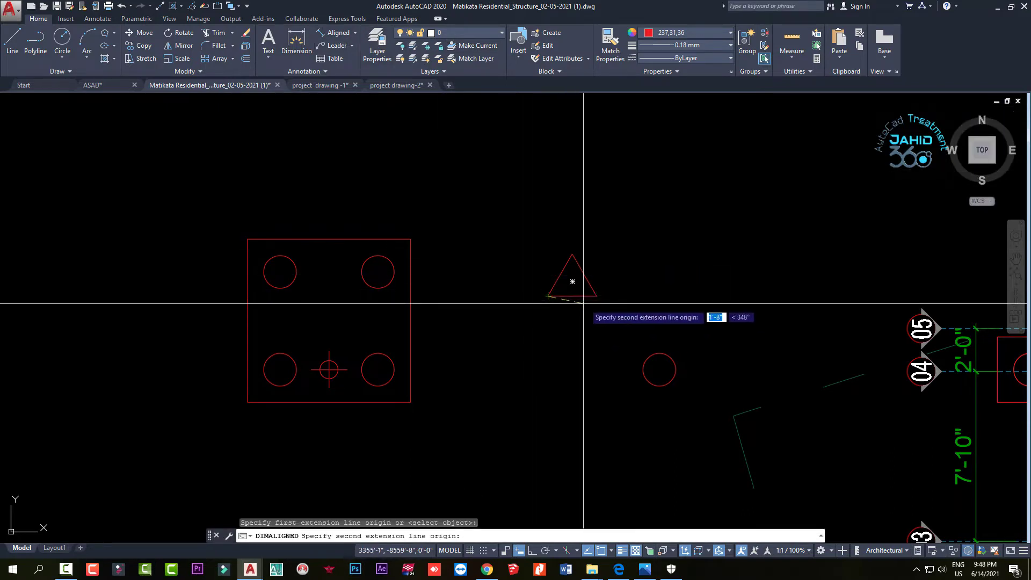
pyautogui.click(596, 296)
pyautogui.scroll(4, 596, 296)
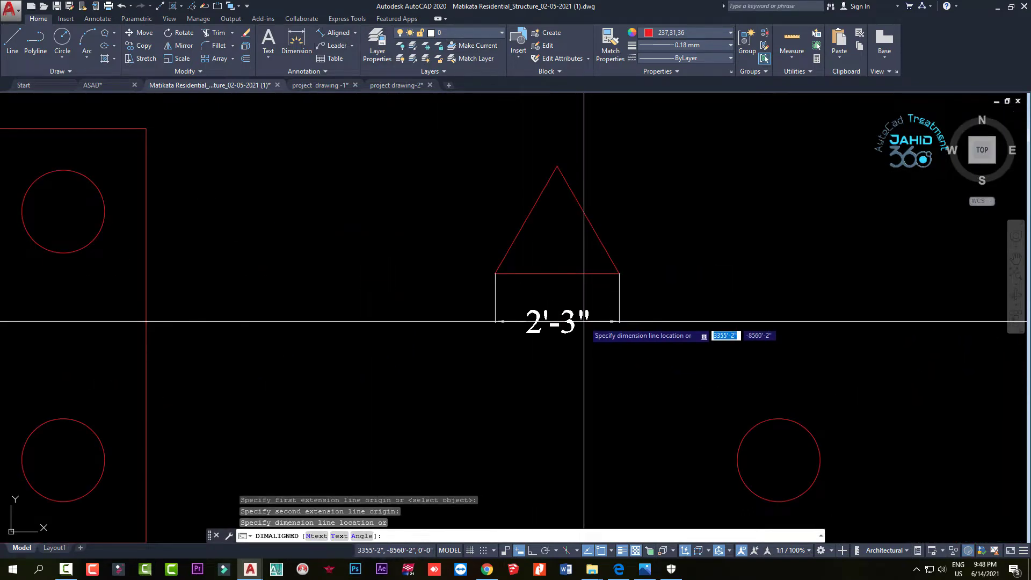
pyautogui.click(583, 322)
# Abandon an aligned dimension on the triangle's sloped side and clear pending commands
pyautogui.press('Return')
pyautogui.click(557, 167)
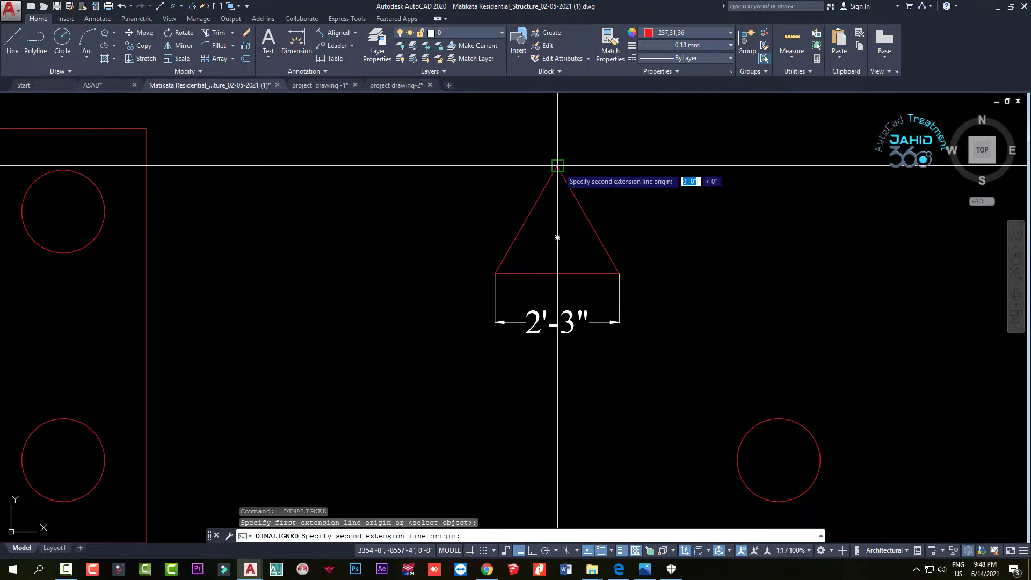
pyautogui.click(609, 275)
pyautogui.scroll(-2, 635, 279)
pyautogui.press('Escape')
pyautogui.scroll(-3, 637, 232)
pyautogui.click(559, 271)
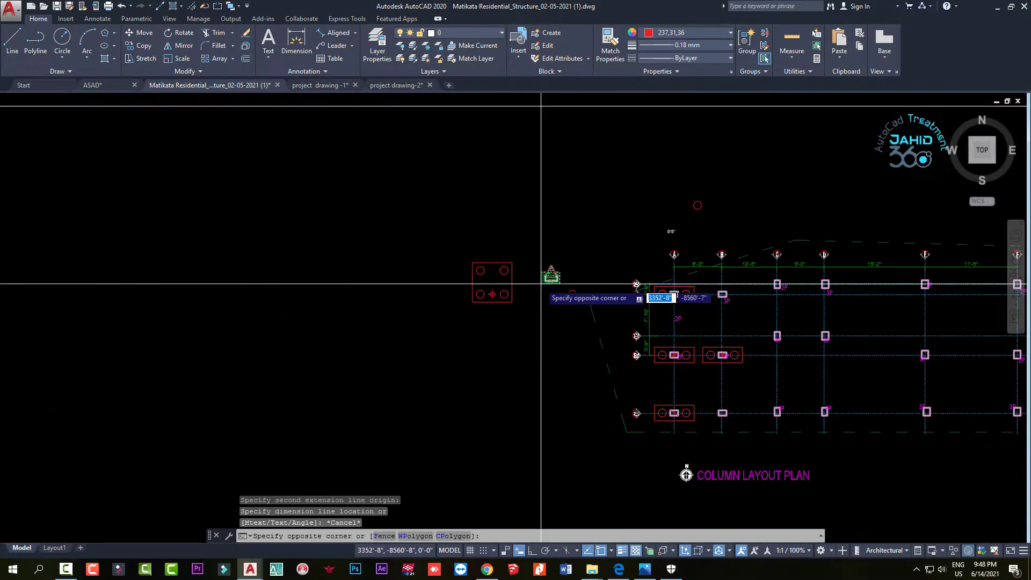
pyautogui.press('Escape')
pyautogui.scroll(-2, 644, 317)
pyautogui.press('Escape')
pyautogui.scroll(-3, 626, 322)
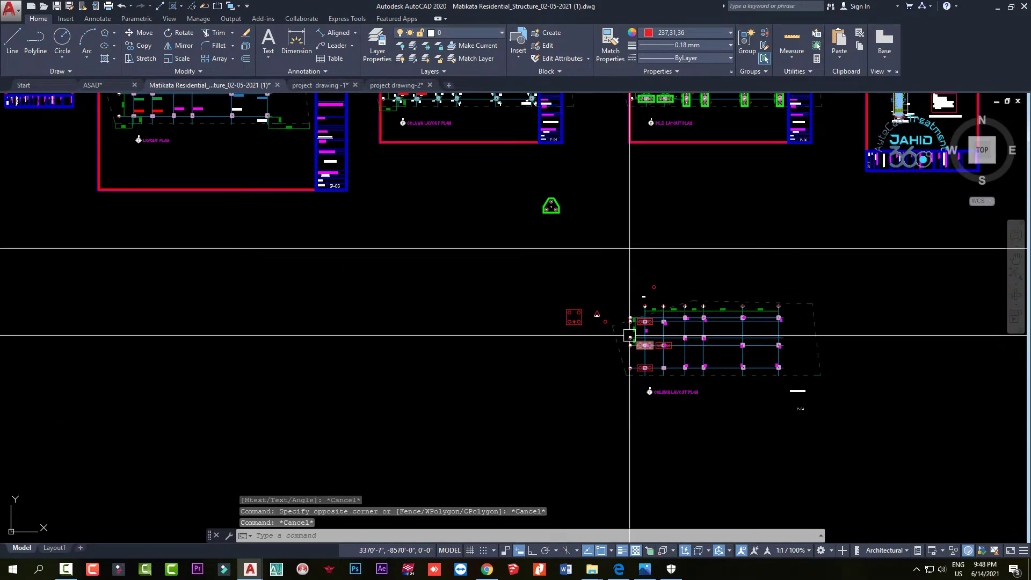
pyautogui.scroll(5, 553, 210)
pyautogui.scroll(3, 537, 215)
pyautogui.press('Return')
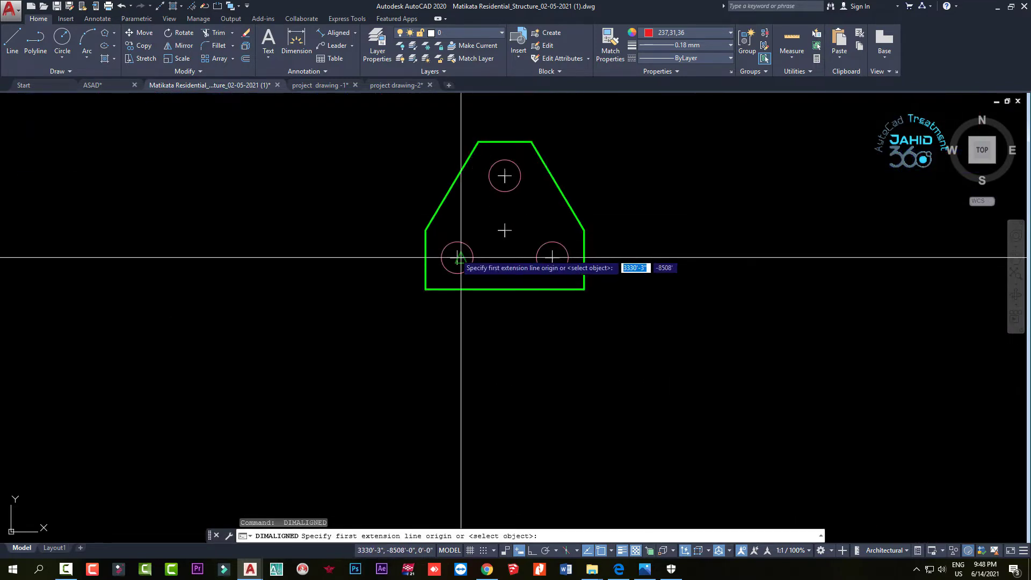
# Begin an aligned dimension between the left and right pile centres, then cancel it
pyautogui.scroll(4, 461, 258)
pyautogui.click(458, 261)
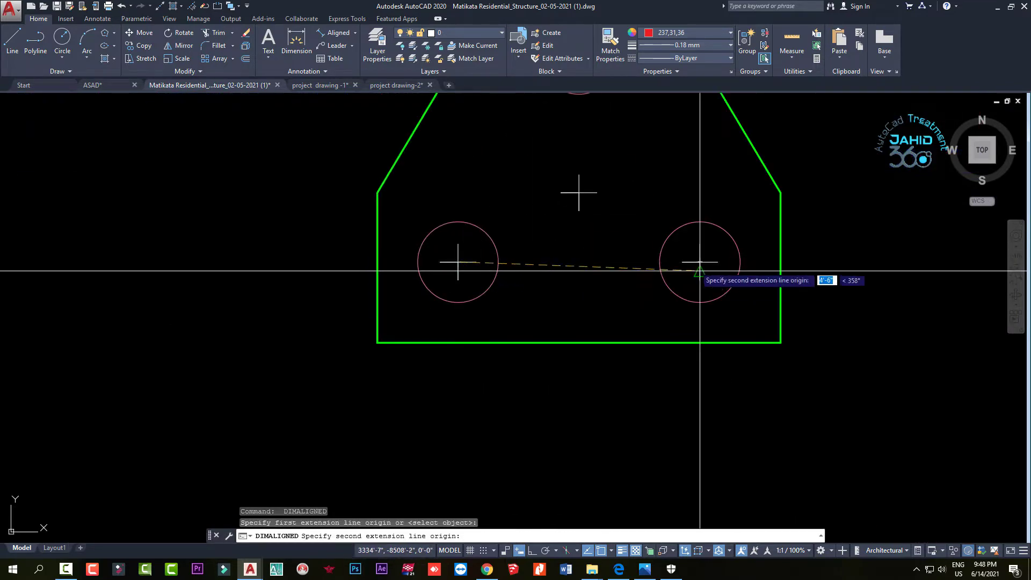
pyautogui.click(700, 261)
pyautogui.press('Escape')
pyautogui.scroll(-5, 599, 281)
pyautogui.scroll(-2, 603, 231)
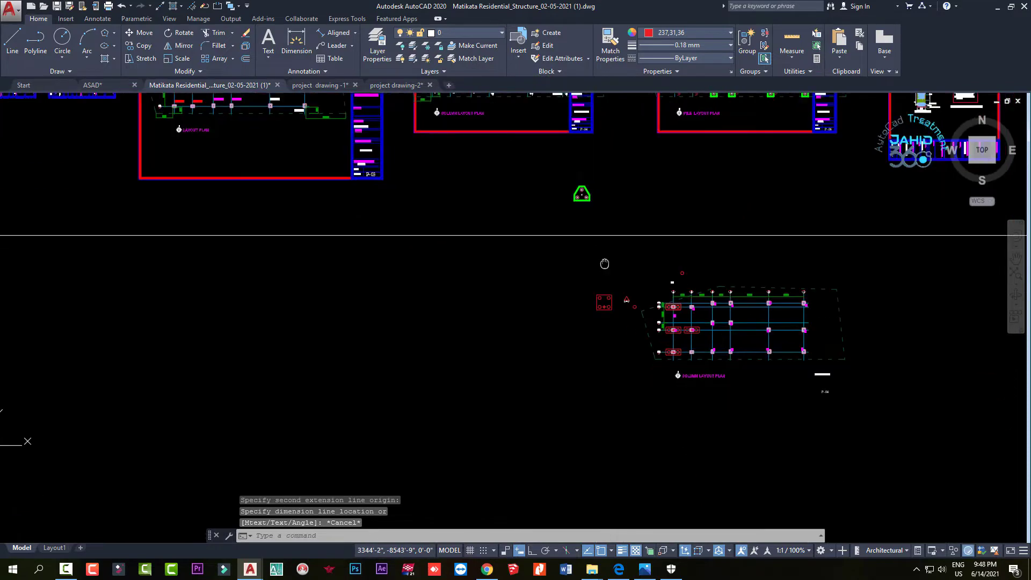
pyautogui.scroll(2, 637, 256)
pyautogui.scroll(6, 671, 242)
# Scale the triangle and its dimension by 2, then delete the 4'-6" dimension
pyautogui.click(717, 391)
pyautogui.click(561, 287)
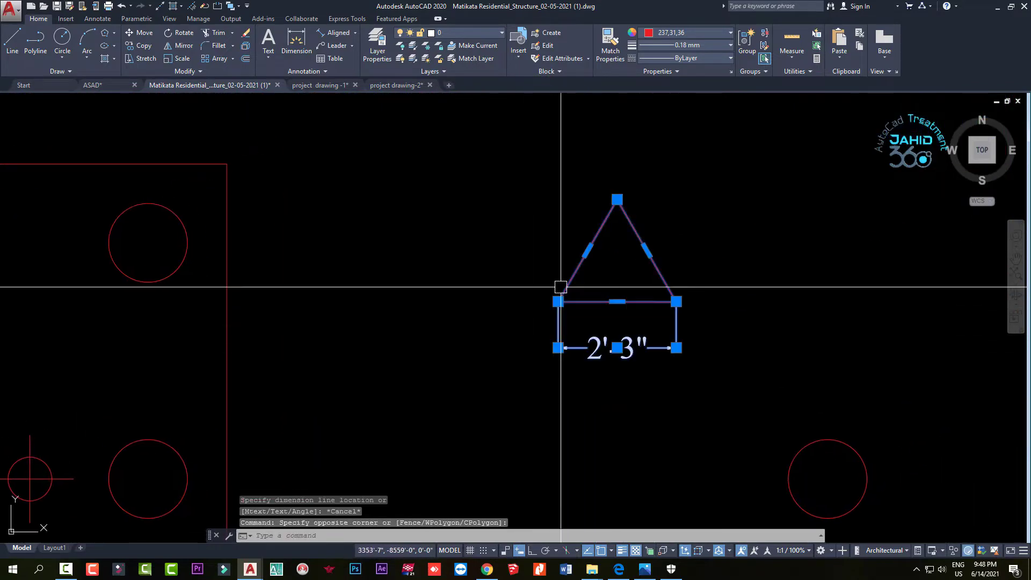
pyautogui.write('sc')
pyautogui.press('Return')
pyautogui.click(617, 267)
pyautogui.write('2')
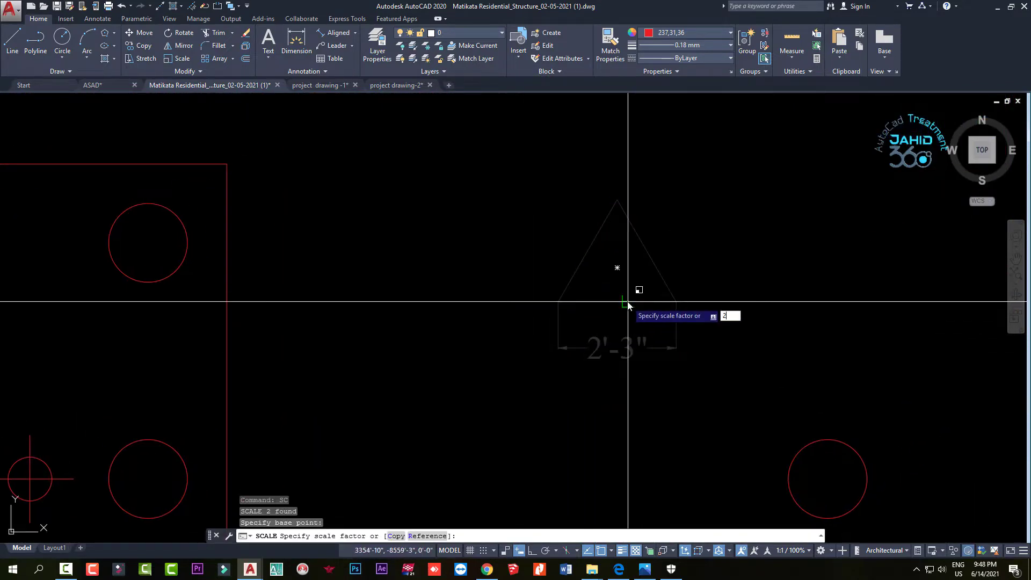
pyautogui.press('Return')
pyautogui.scroll(-2, 660, 371)
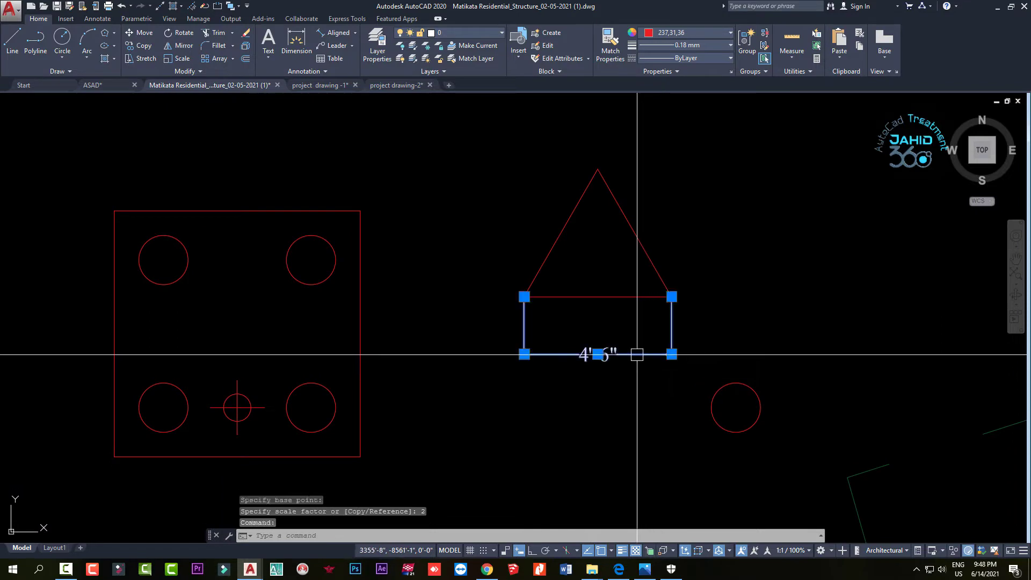
pyautogui.press('Delete')
# Copy the pile circle to the triangle's lower-right, lower-left and apex corners
pyautogui.click(719, 384)
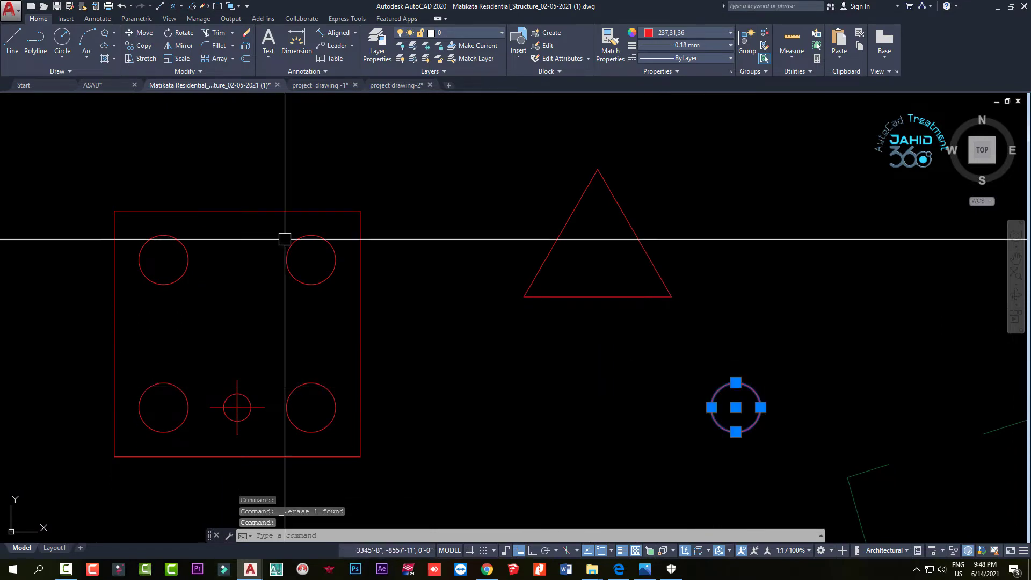
pyautogui.click(111, 45)
pyautogui.press('Escape')
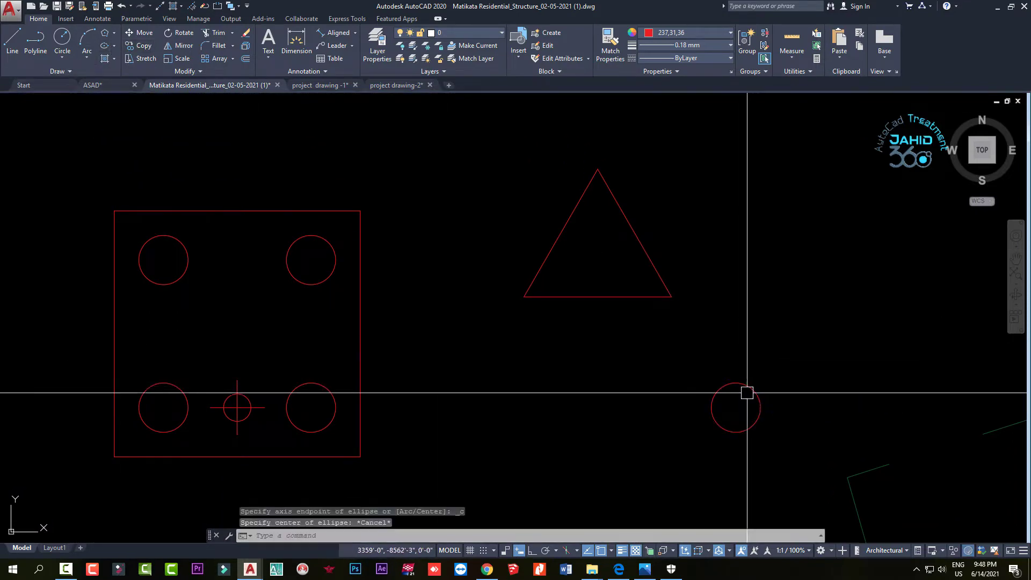
pyautogui.click(750, 389)
pyautogui.click(140, 45)
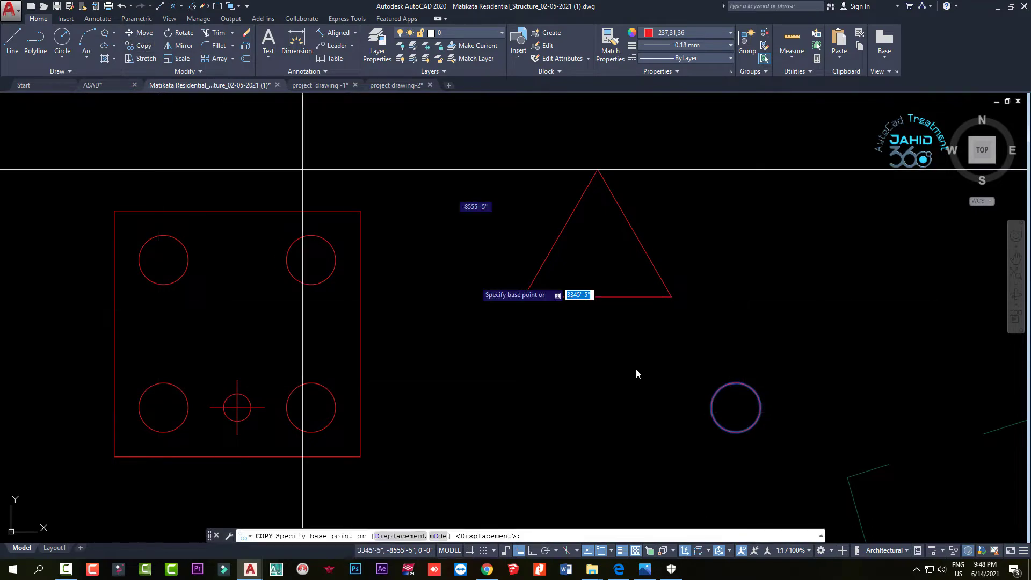
pyautogui.click(736, 407)
pyautogui.click(672, 296)
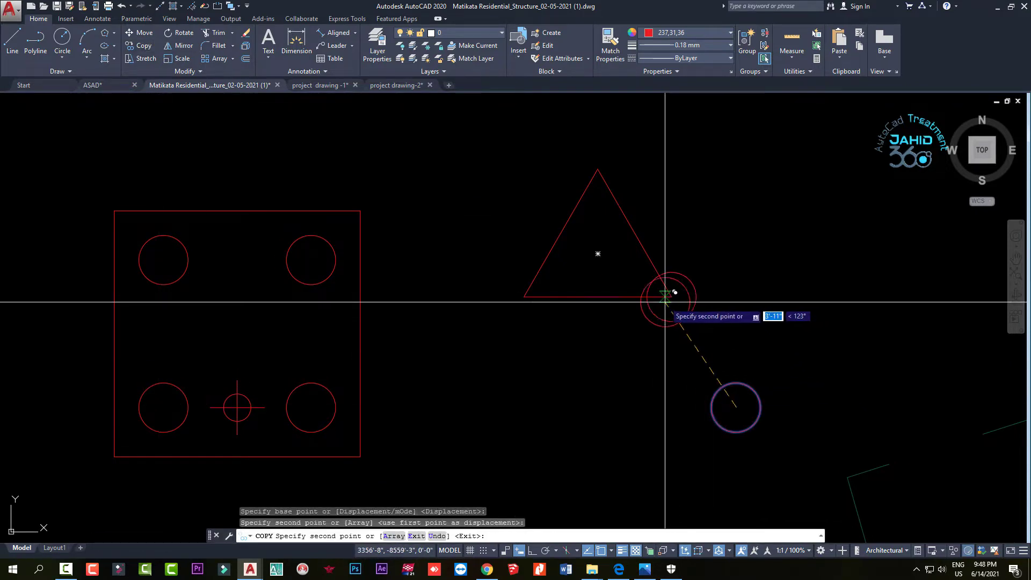
pyautogui.click(524, 296)
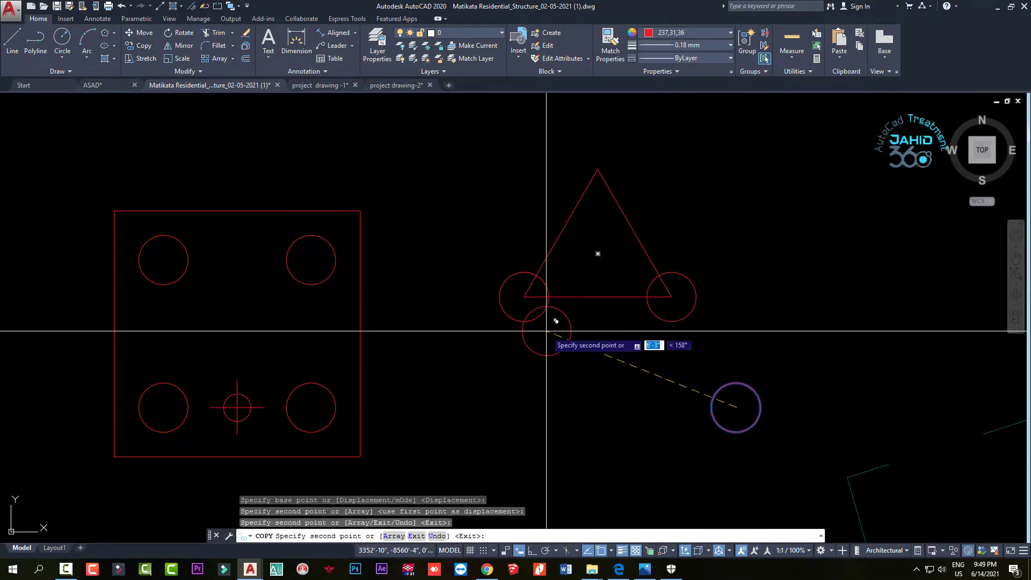
pyautogui.click(597, 169)
pyautogui.press('Escape')
# Erase the guide triangle, leaving the three-pile group
pyautogui.click(639, 243)
pyautogui.press('Delete')
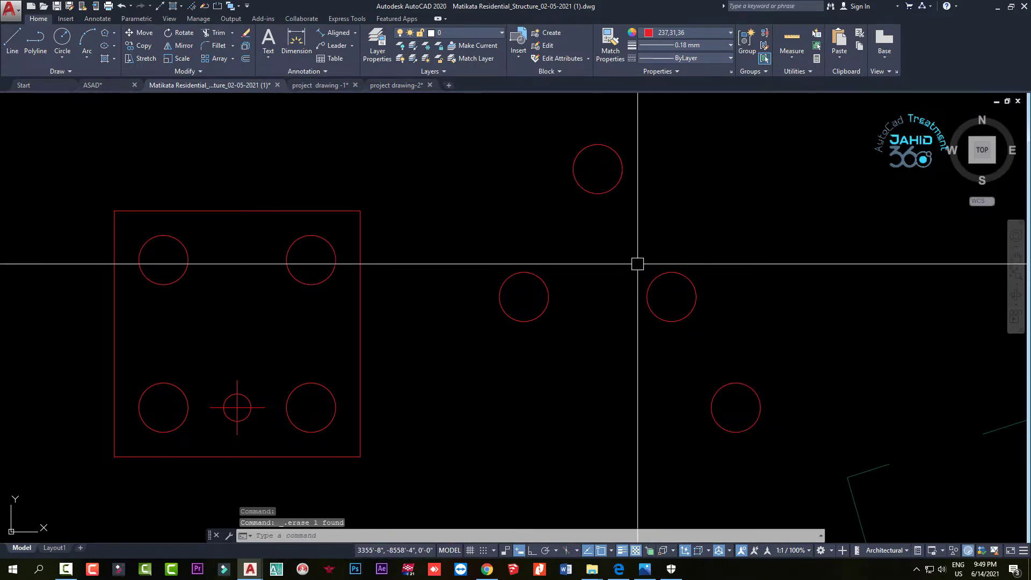
pyautogui.moveTo(648, 260); pyautogui.dragTo(525, 278, button='middle')
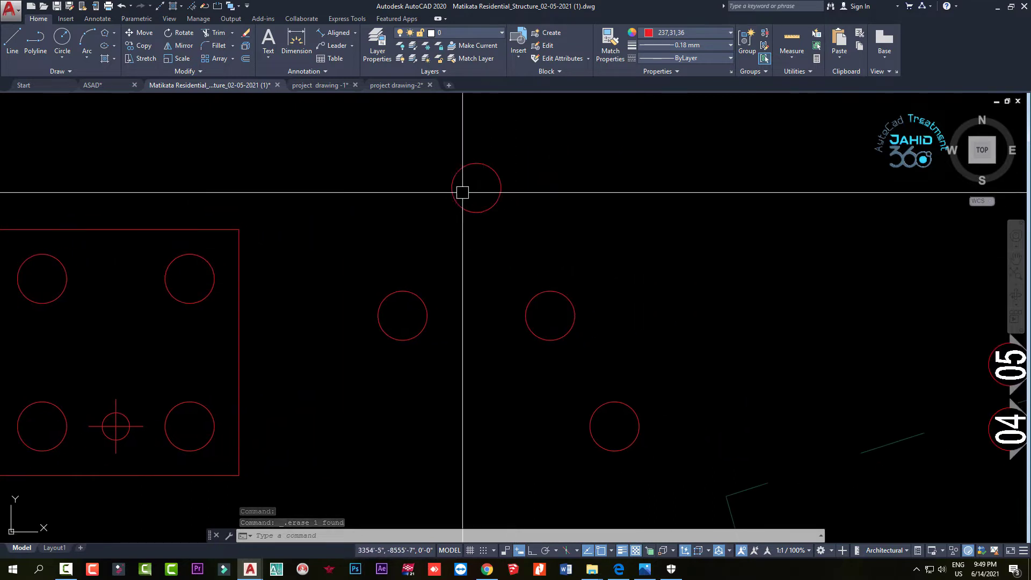
# Draw a horizontal construction line through the lower piles
pyautogui.scroll(-5, 478, 230)
pyautogui.scroll(1, 470, 246)
pyautogui.scroll(2, 446, 242)
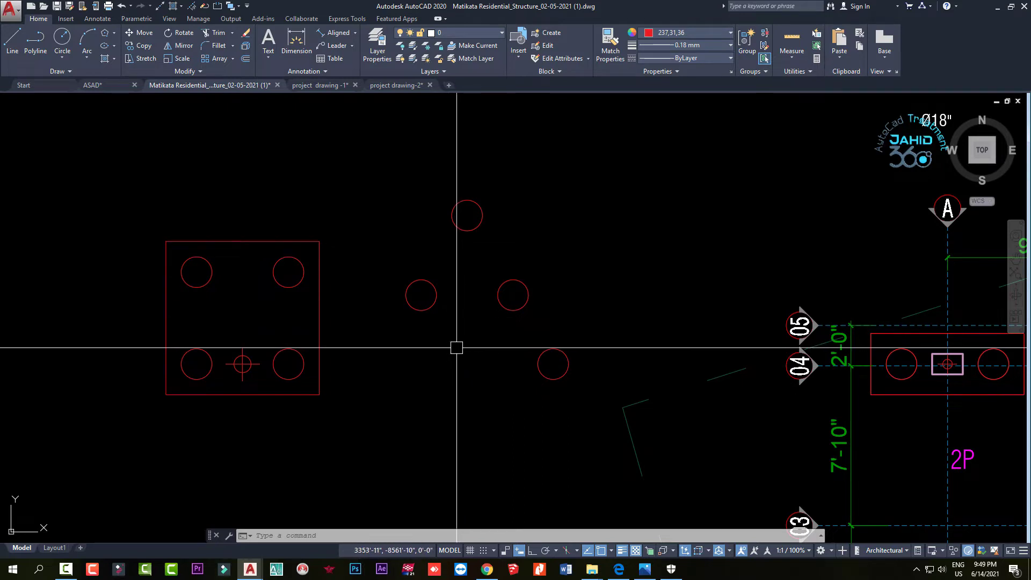
pyautogui.click(160, 7)
pyautogui.write('h')
pyautogui.press('Return')
pyautogui.click(421, 311)
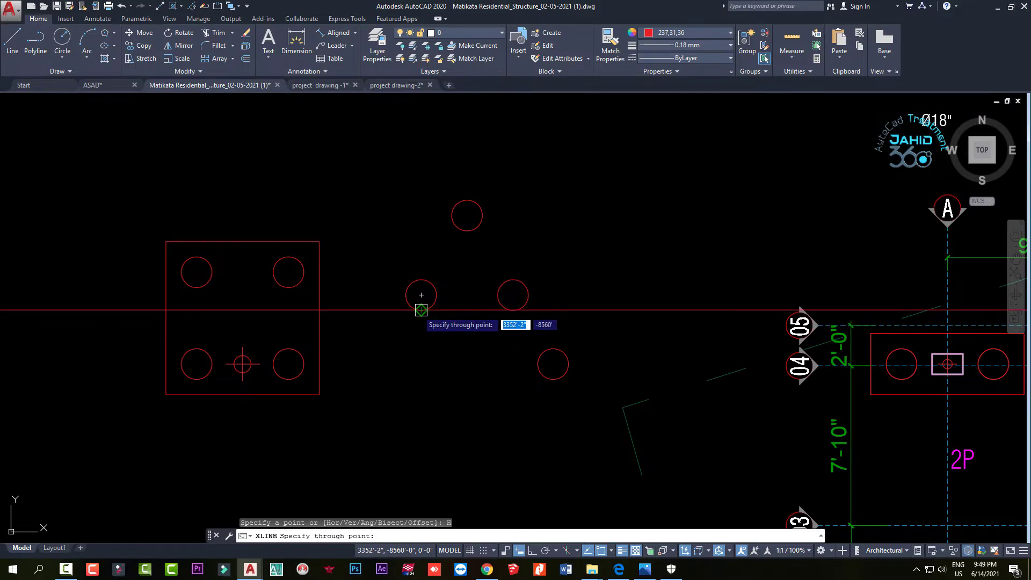
pyautogui.press('Return')
pyautogui.press('Return')
pyautogui.write('v')
pyautogui.press('Return')
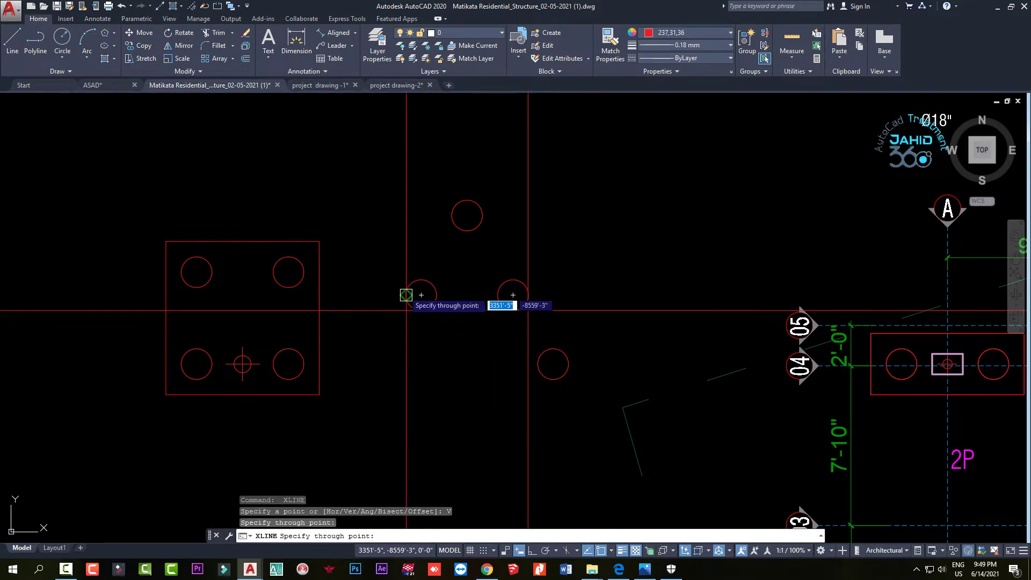
# Undo back to the green trapezoid cap outline and erase it
pyautogui.press('Escape')
pyautogui.hotkey('ctrl', 'z')
pyautogui.hotkey('ctrl', 'z')
pyautogui.hotkey('ctrl', 'z')
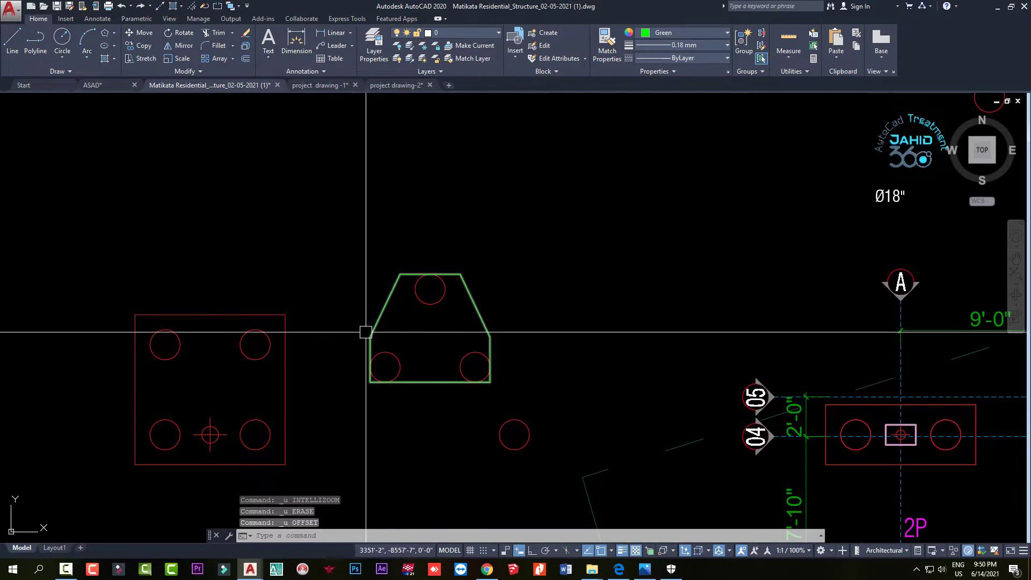
pyautogui.click(372, 330)
pyautogui.press('Delete')
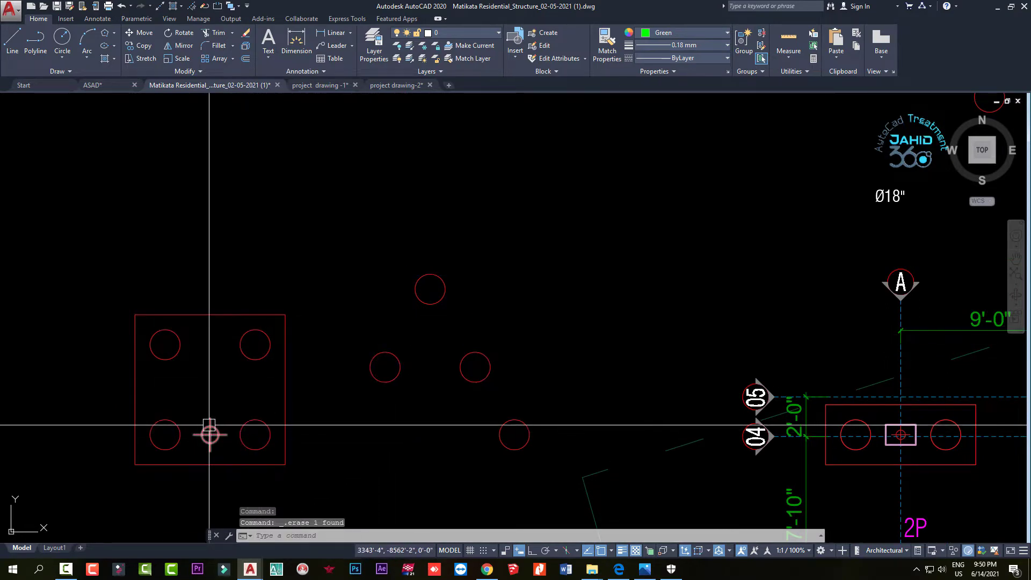
pyautogui.moveTo(209, 424); pyautogui.dragTo(201, 415, button='middle')
pyautogui.press('Escape')
pyautogui.press('Escape')
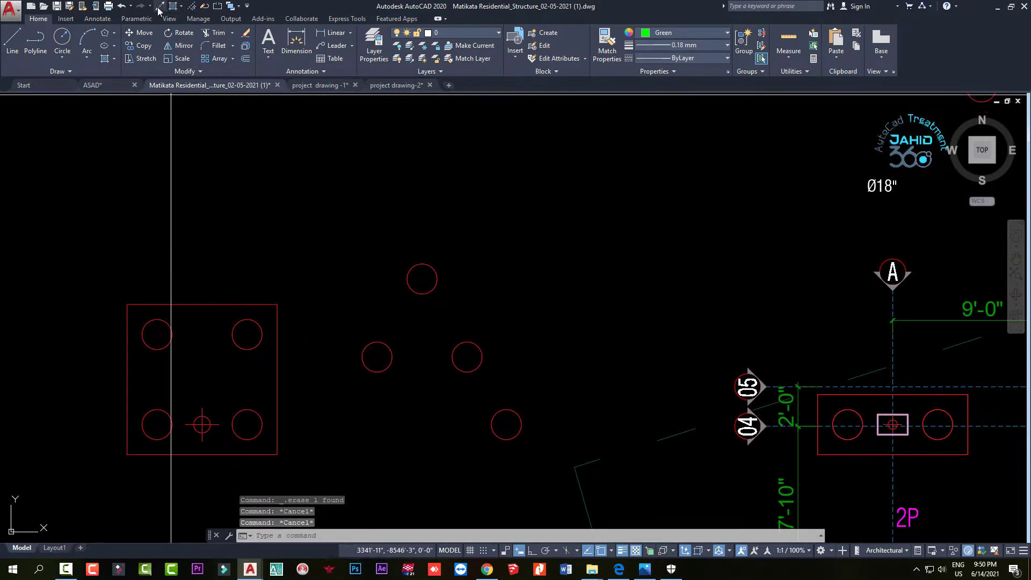
# Add a vertical xline at the left lower pile and horizontal xlines at the lower and top piles
pyautogui.click(159, 7)
pyautogui.write('v')
pyautogui.press('Return')
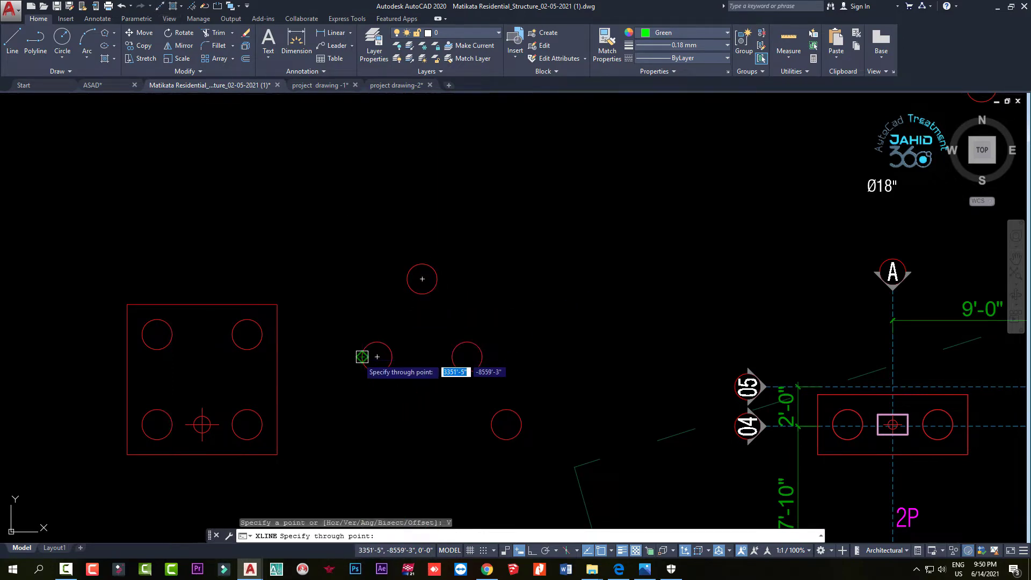
pyautogui.click(362, 356)
pyautogui.press('Return')
pyautogui.press('Return')
pyautogui.write('h')
pyautogui.press('Return')
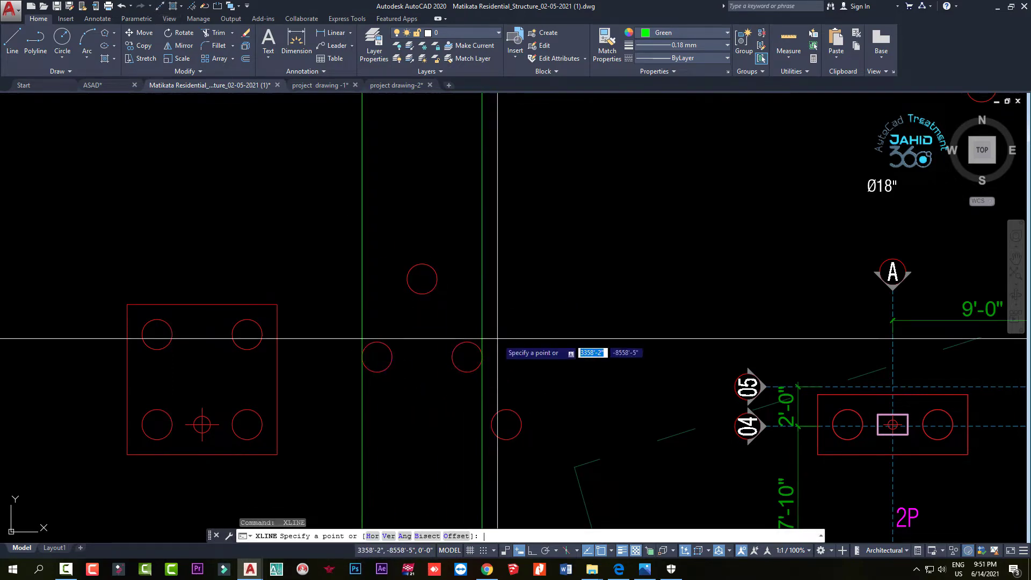
pyautogui.click(467, 371)
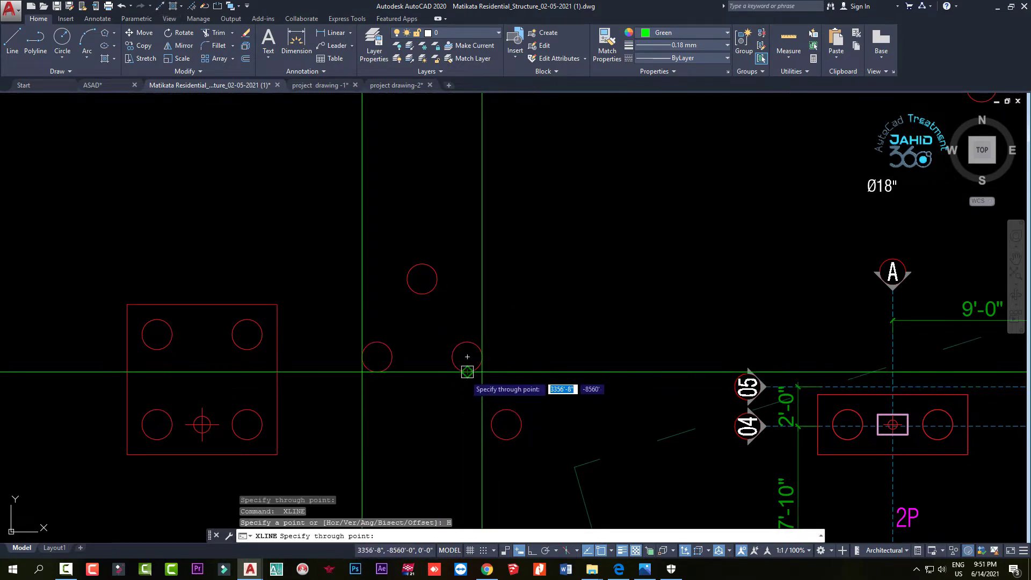
pyautogui.click(422, 264)
pyautogui.press('Escape')
pyautogui.press('Escape')
pyautogui.scroll(2, 401, 244)
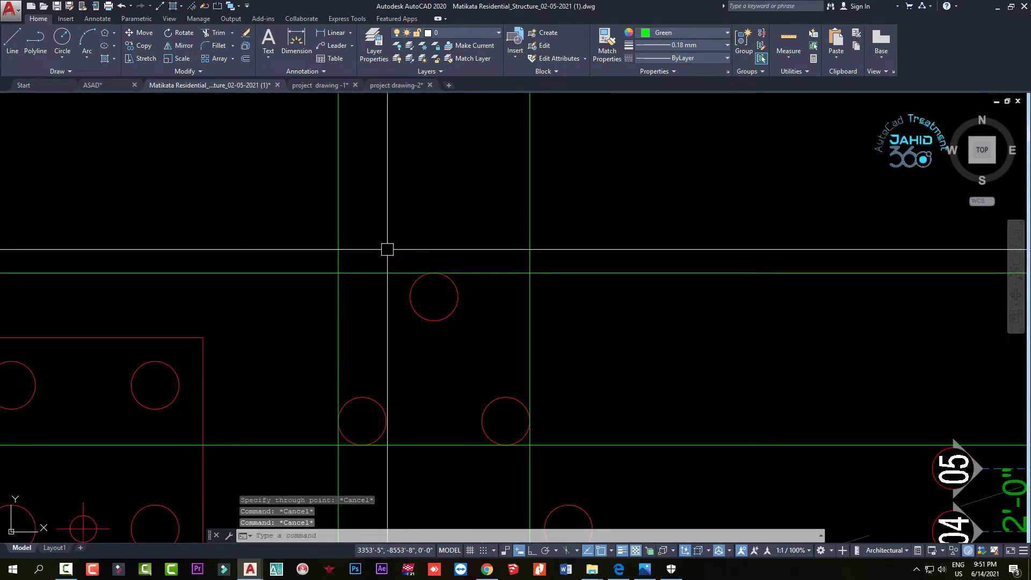
pyautogui.press('Escape')
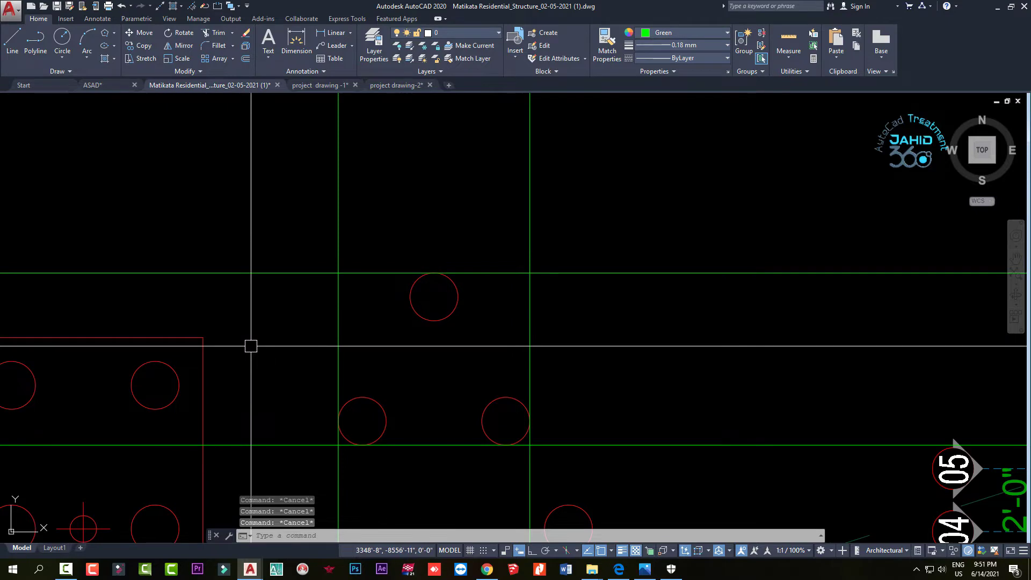
# Begin an OFFSET with a 9" distance
pyautogui.write('o')
pyautogui.press('Return')
pyautogui.write('9')
pyautogui.press('Return')
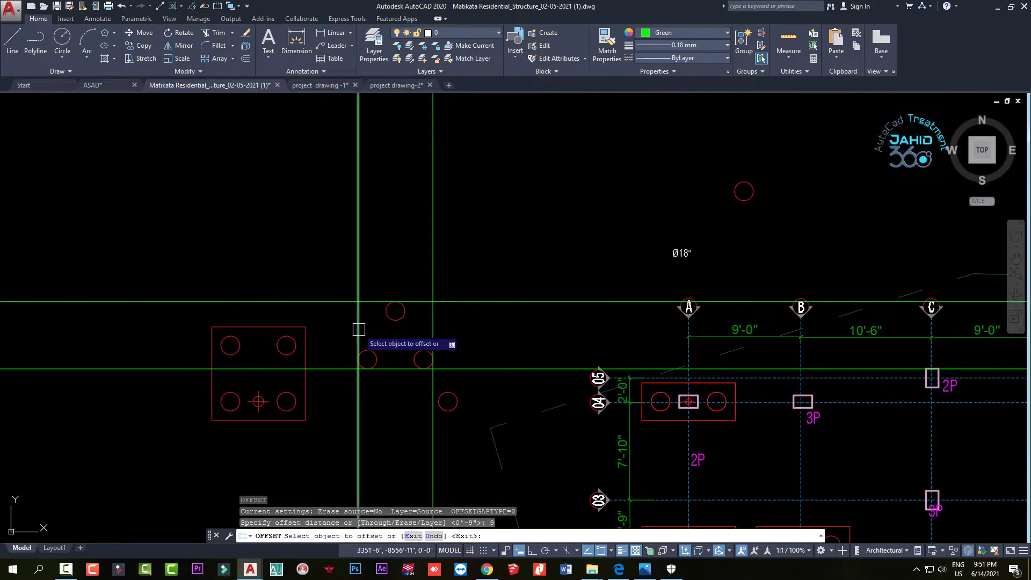
# Offset the four green grid lines 9" outward: left, right, below and above
pyautogui.click(359, 329)
pyautogui.click(349, 338)
pyautogui.scroll(4, 364, 349)
pyautogui.click(535, 325)
pyautogui.click(618, 333)
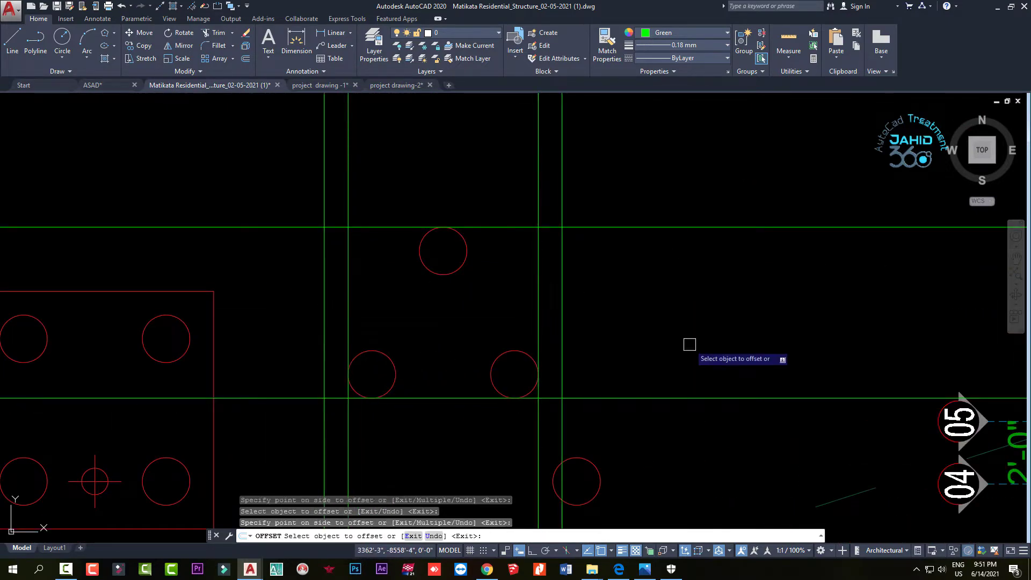
pyautogui.click(635, 398)
pyautogui.click(641, 473)
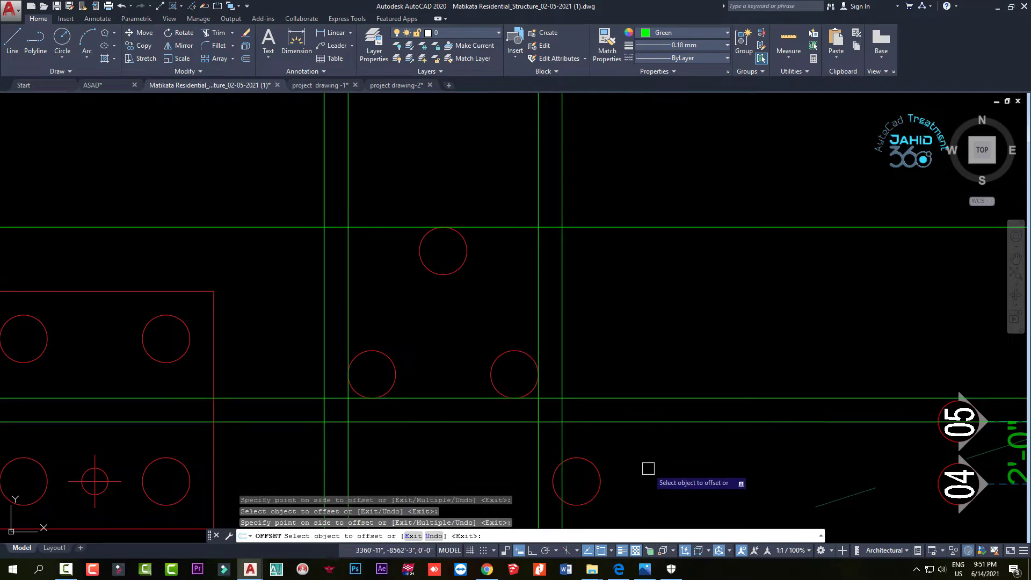
pyautogui.click(607, 228)
pyautogui.click(610, 146)
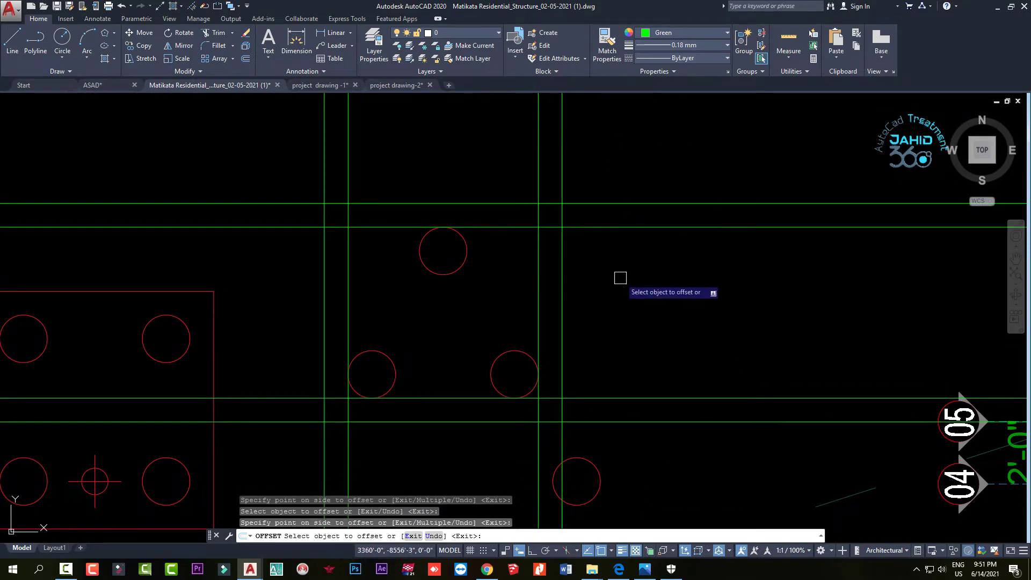
pyautogui.press('Escape')
pyautogui.press('Escape')
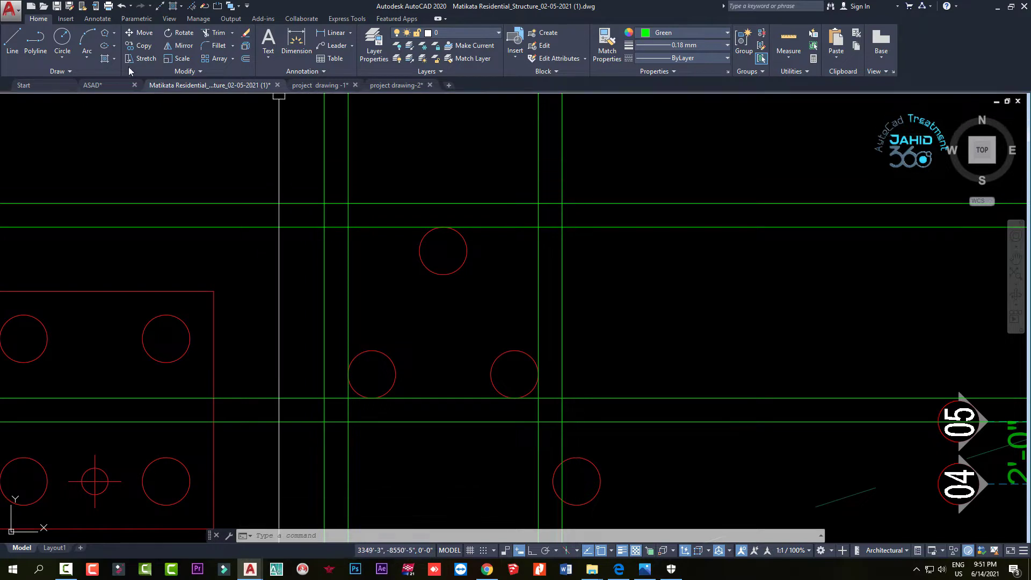
# Draw a vertical construction line at the top pile's edge
pyautogui.click(160, 5)
pyautogui.write('V')
pyautogui.press('Return')
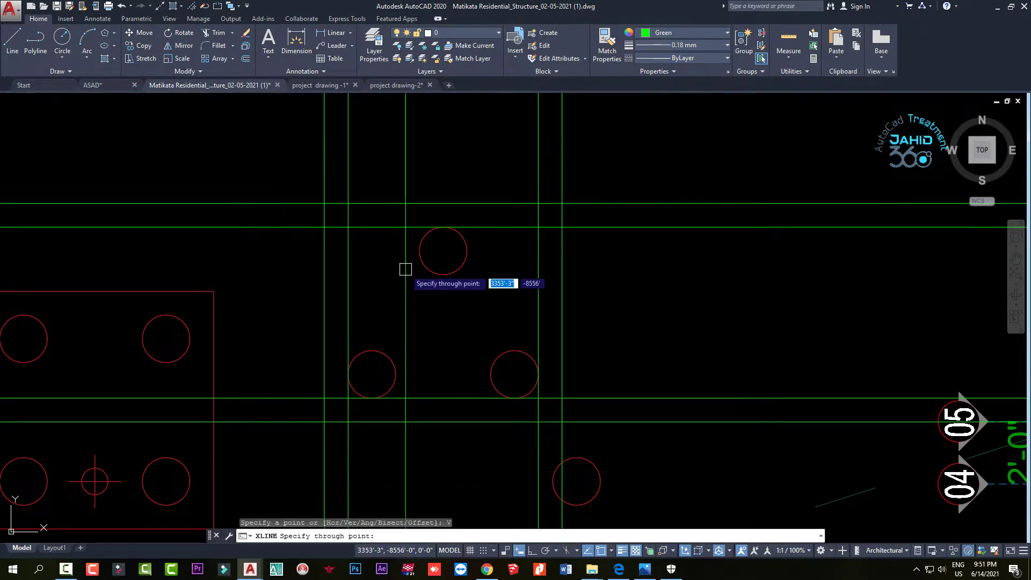
pyautogui.click(466, 251)
pyautogui.press('Escape')
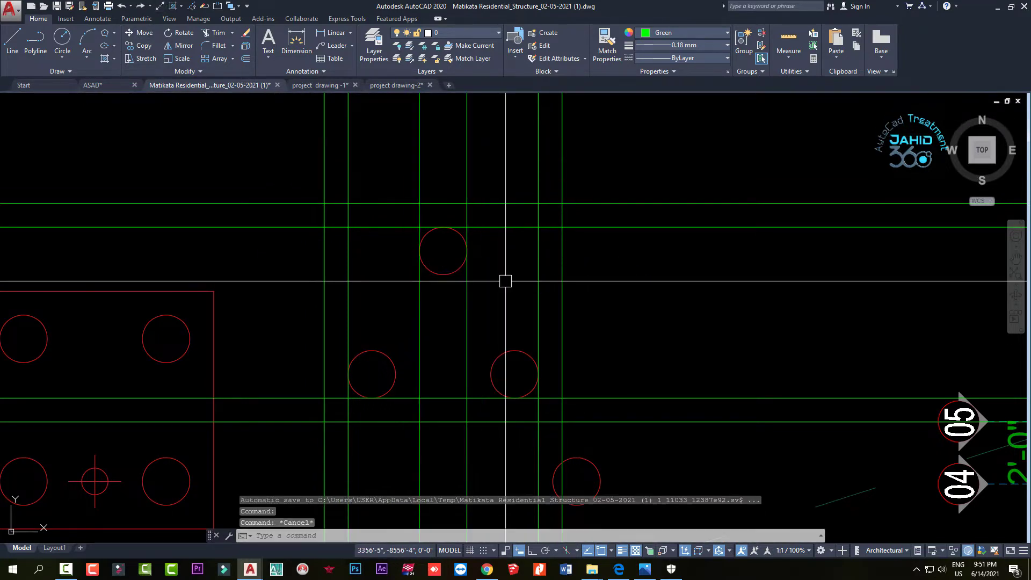
# Offset the vertical construction lines 9" to each side
pyautogui.write('o')
pyautogui.press('Return')
pyautogui.write('9')
pyautogui.press('Return')
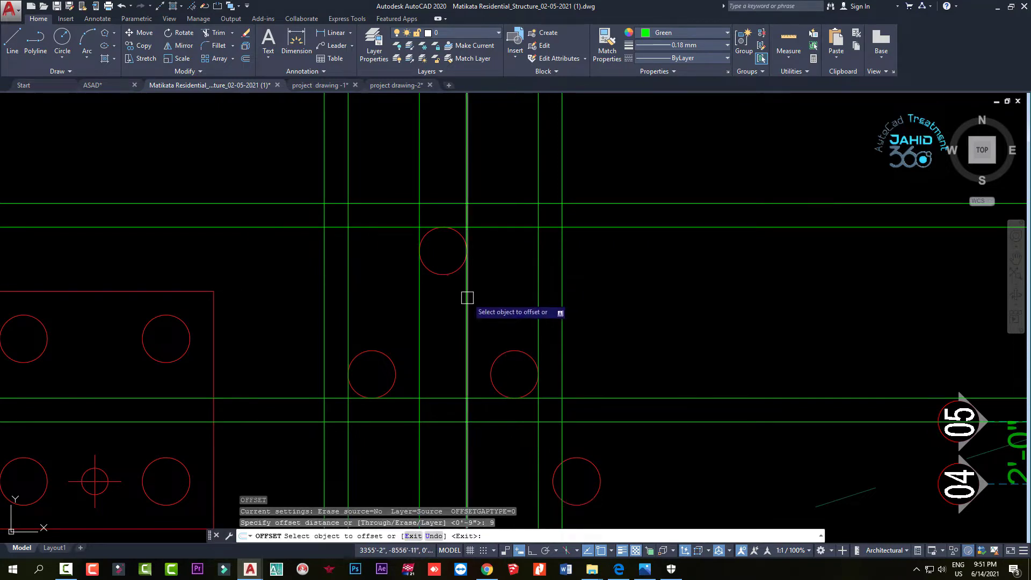
pyautogui.click(466, 297)
pyautogui.click(483, 253)
pyautogui.click(420, 269)
pyautogui.click(360, 279)
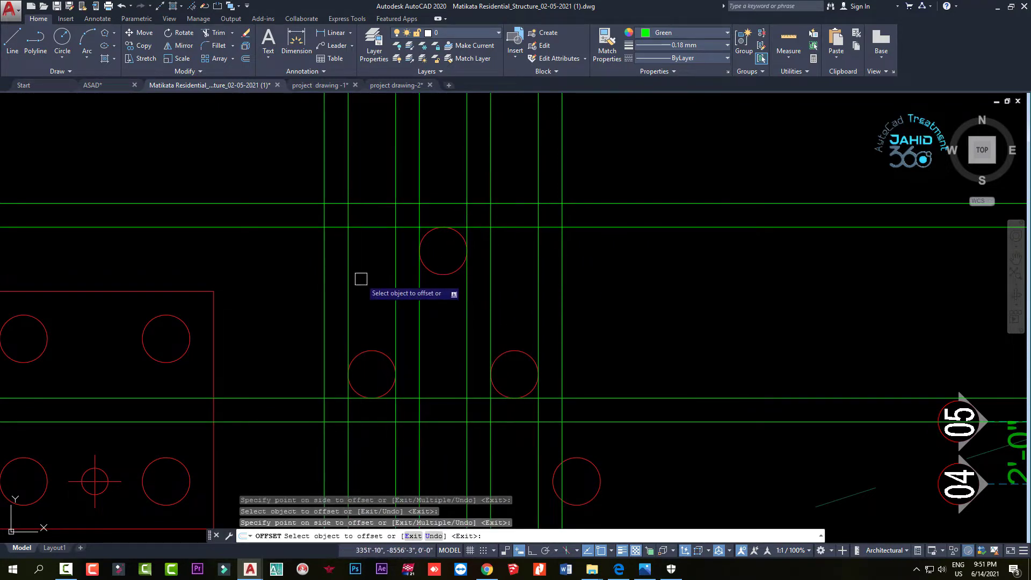
pyautogui.press('Escape')
# Erase the two inner vertical and two horizontal construction lines
pyautogui.click(419, 300)
pyautogui.click(466, 301)
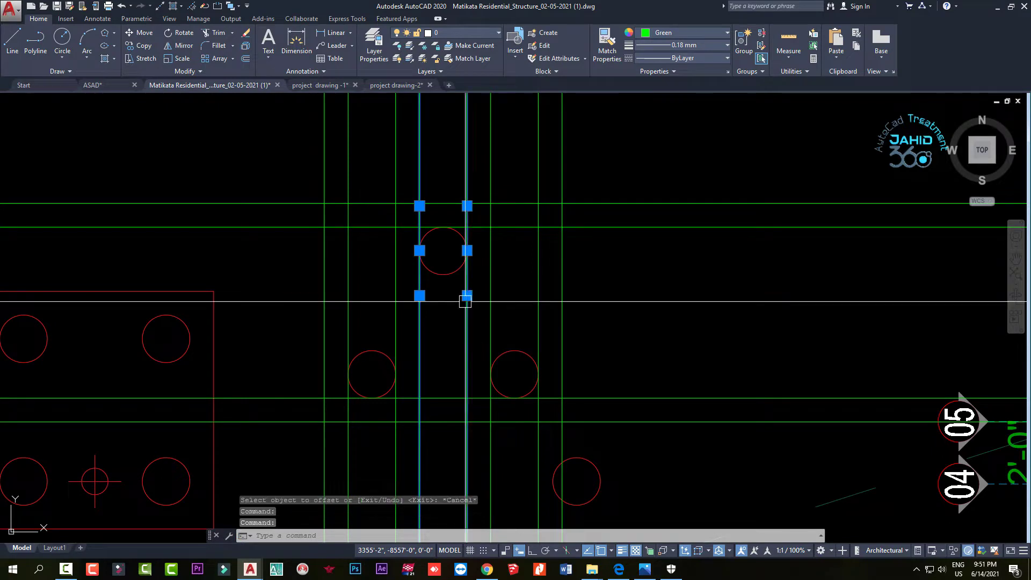
pyautogui.press('Delete')
pyautogui.click(441, 227)
pyautogui.press('Delete')
pyautogui.click(444, 398)
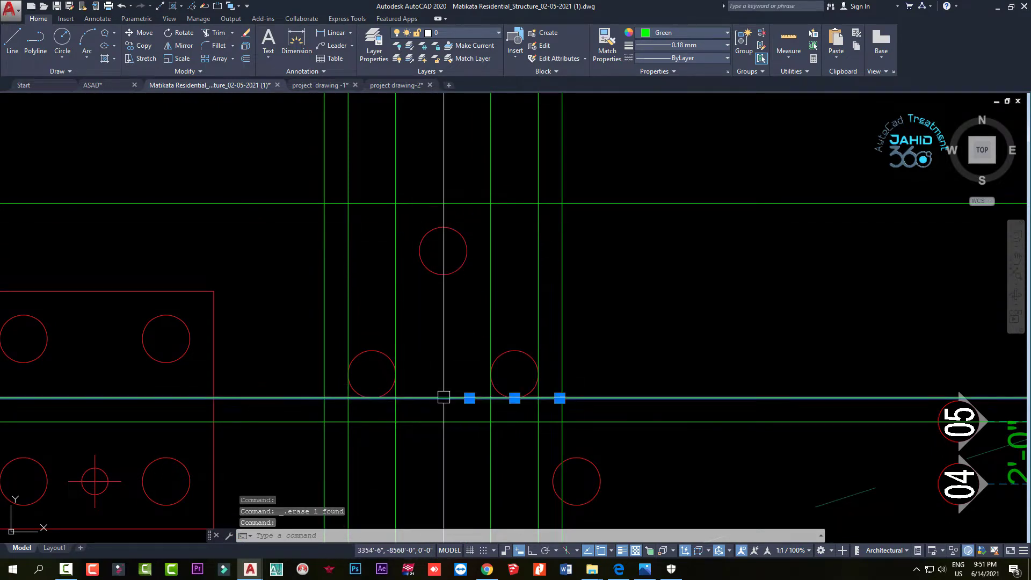
pyautogui.press('Delete')
# Erase the stray left vertical construction line
pyautogui.click(395, 406)
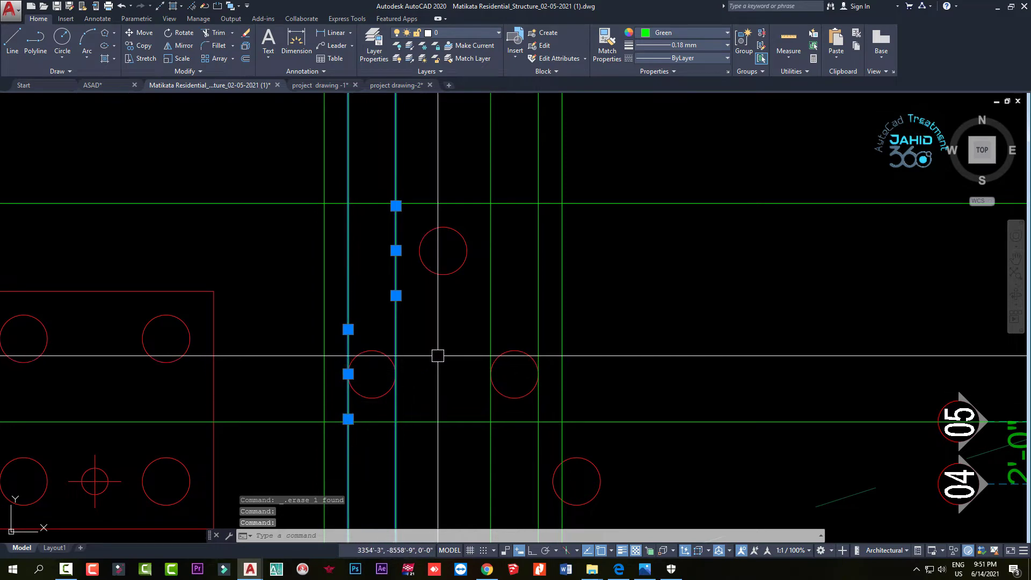
pyautogui.press('Escape')
pyautogui.press('Escape')
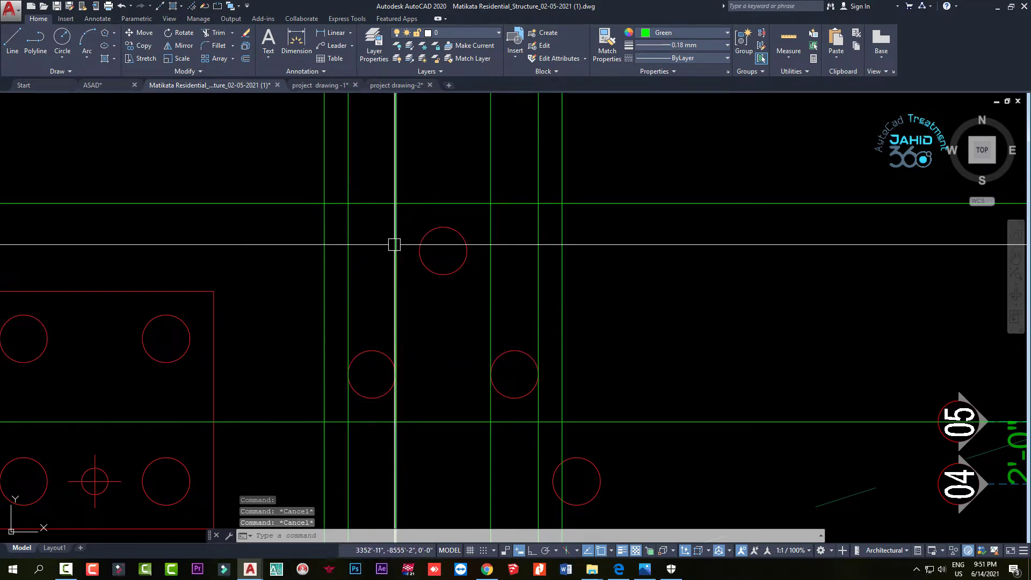
pyautogui.click(350, 254)
pyautogui.press('Delete')
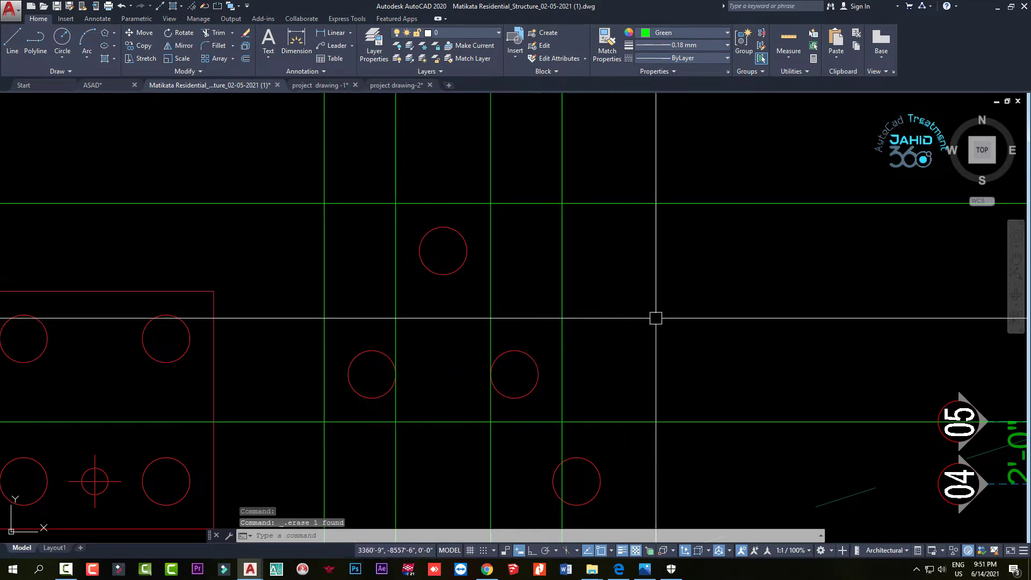
pyautogui.moveTo(571, 320); pyautogui.dragTo(561, 299, button='middle')
pyautogui.scroll(-2, 553, 297)
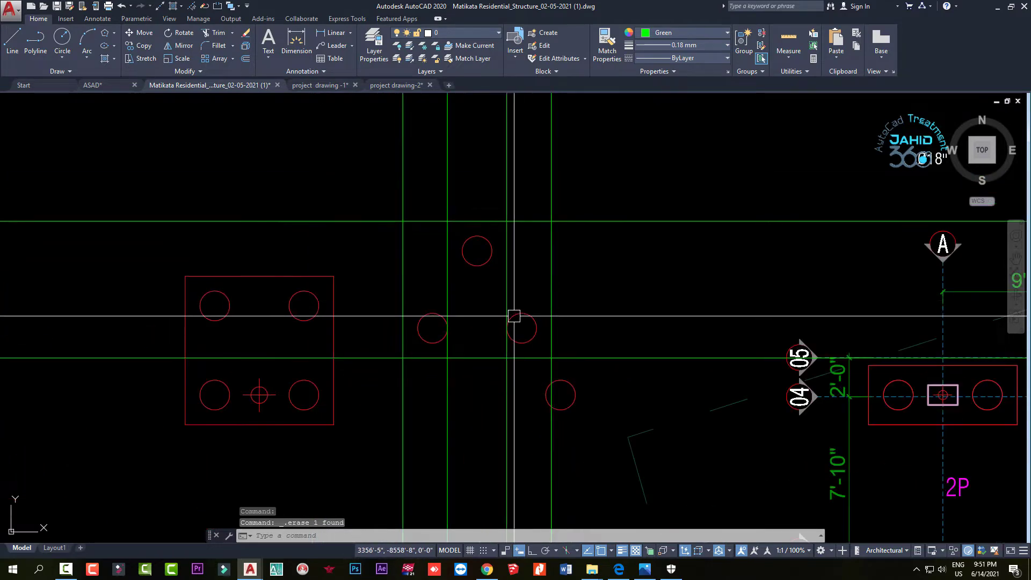
pyautogui.press('Escape')
pyautogui.press('Escape')
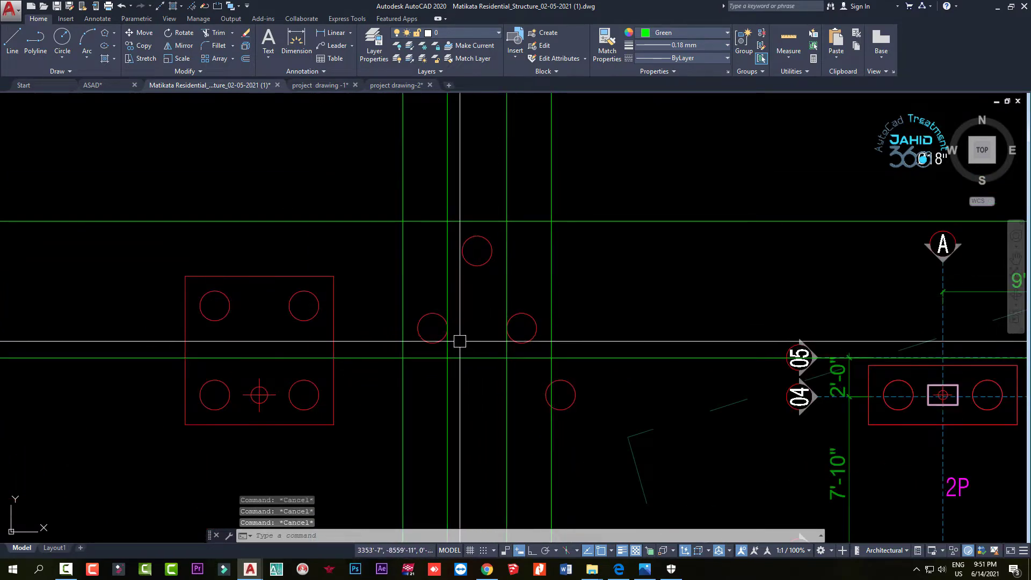
# Offset the horizontal line 9 upward and erase the original line
pyautogui.click(167, 9)
pyautogui.write('H')
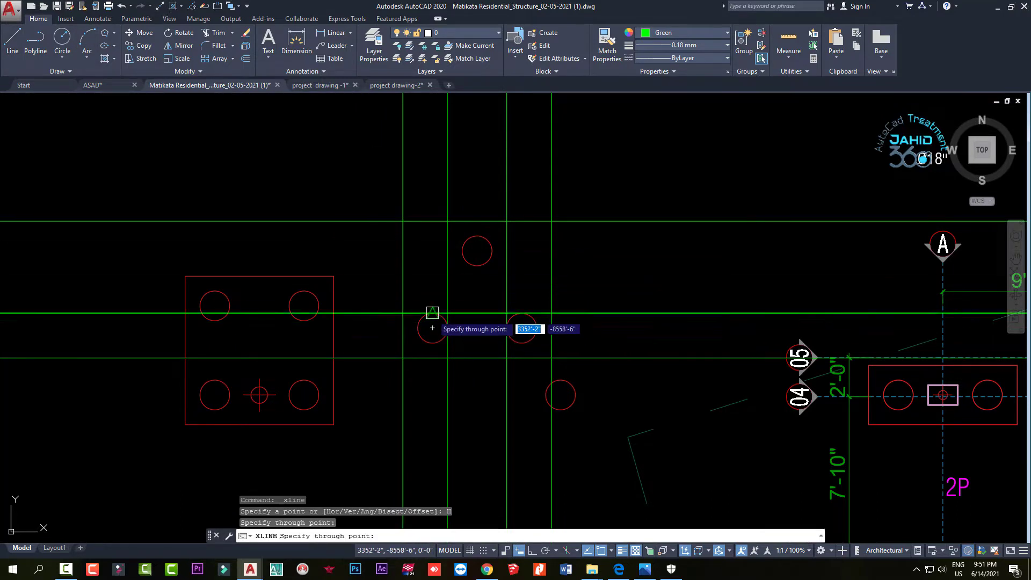
pyautogui.press('Escape')
pyautogui.press('Escape')
pyautogui.scroll(2, 425, 295)
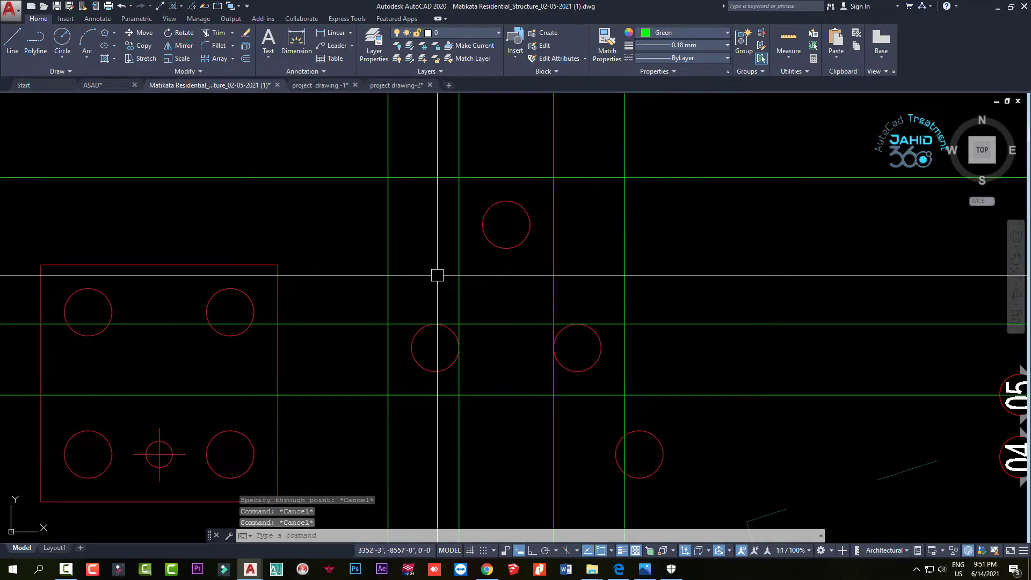
pyautogui.write('o')
pyautogui.press('Return')
pyautogui.write('9')
pyautogui.press('Return')
pyautogui.click(480, 323)
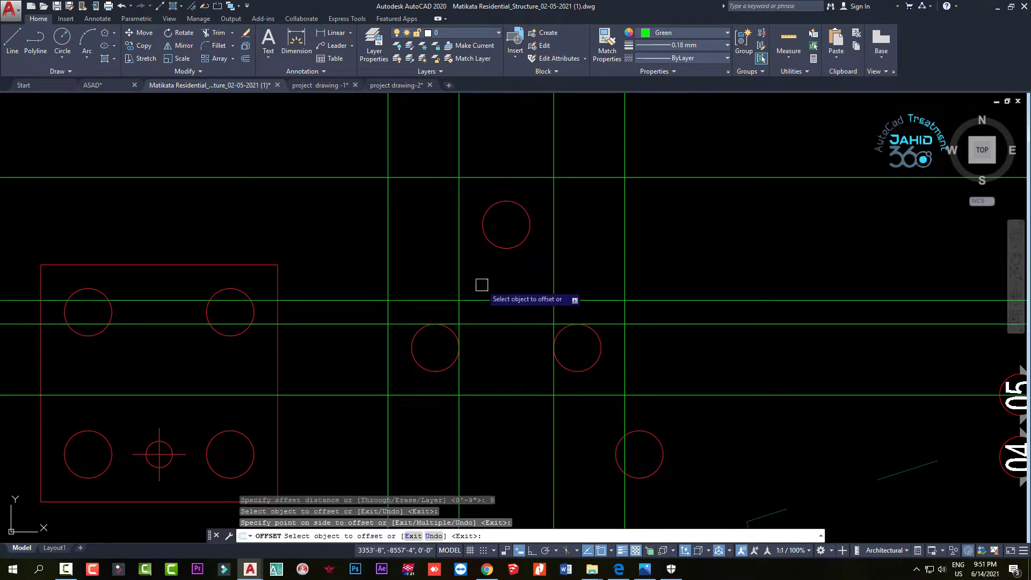
pyautogui.click(481, 285)
pyautogui.press('Escape')
pyautogui.click(492, 322)
pyautogui.write('e')
pyautogui.press('Return')
# Set the current object colour to red
pyautogui.scroll(-2, 427, 340)
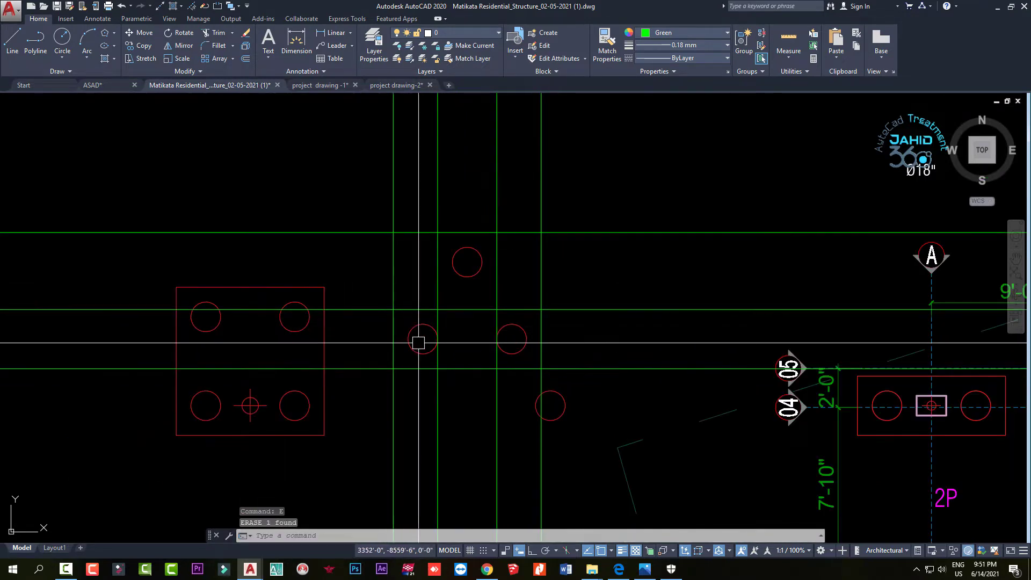
pyautogui.scroll(-1, 413, 333)
pyautogui.press('Escape')
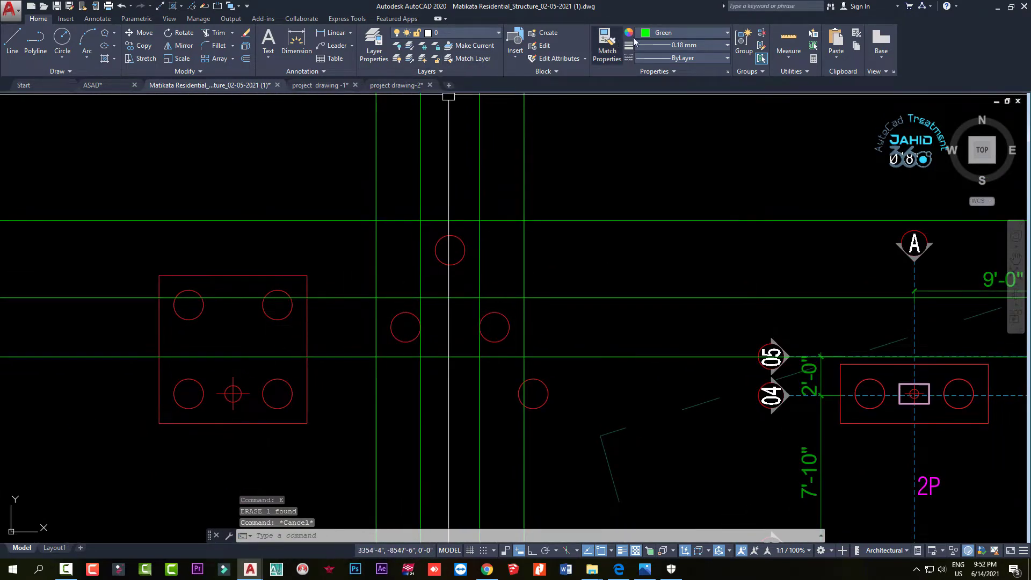
pyautogui.click(720, 32)
pyautogui.click(674, 98)
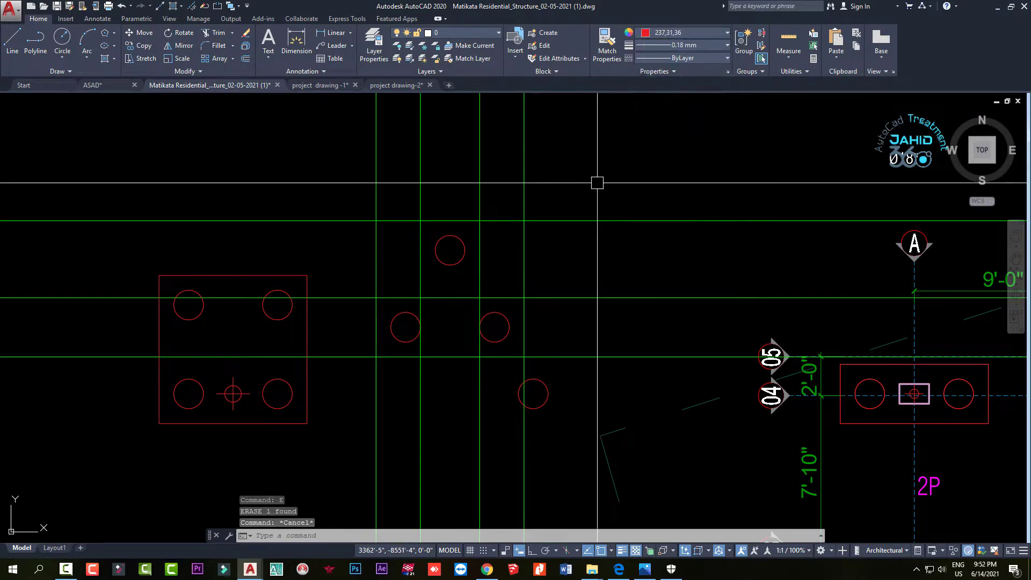
# Trace a polyline cap outline with a slanted upper-left edge around the three piles
pyautogui.write('l')
pyautogui.press('Return')
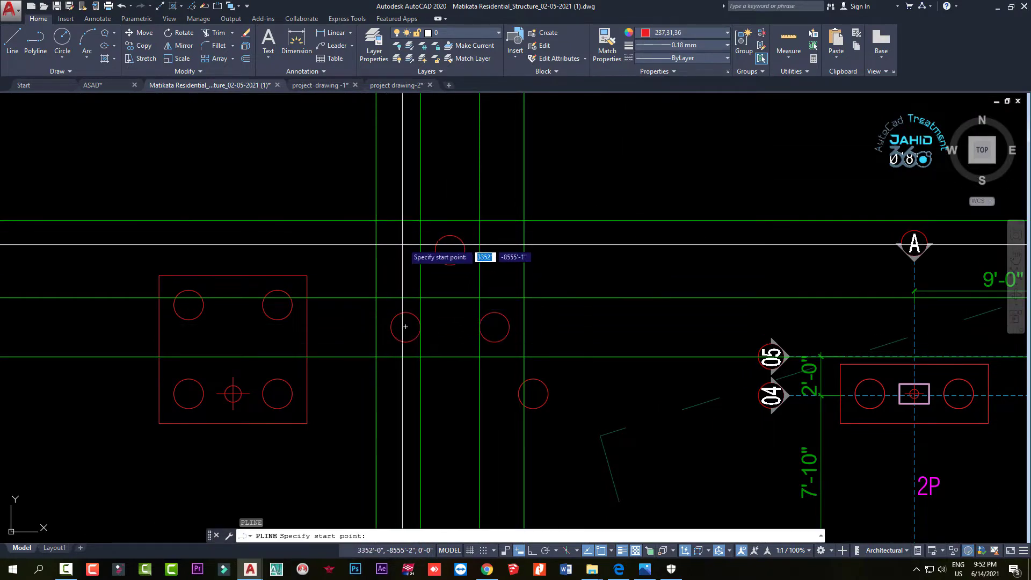
pyautogui.click(421, 220)
pyautogui.scroll(2, 398, 249)
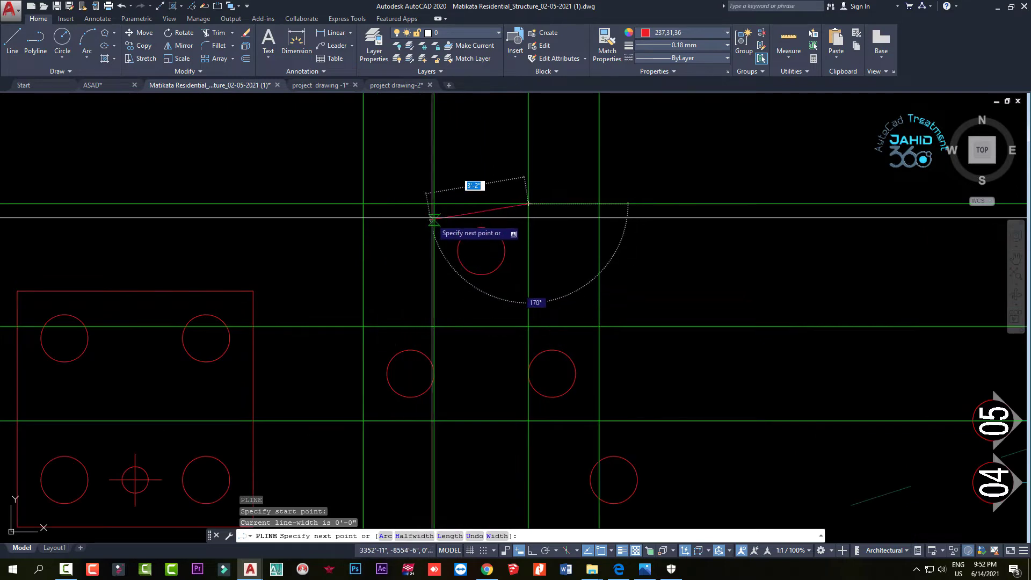
pyautogui.moveTo(413, 263); pyautogui.dragTo(413, 231, button='middle')
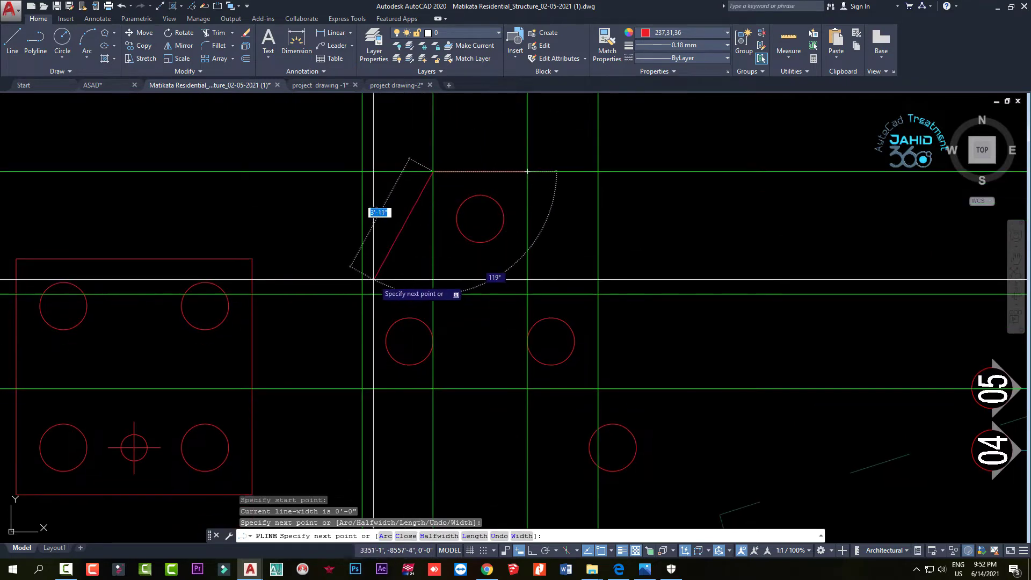
pyautogui.click(369, 296)
pyautogui.moveTo(369, 297); pyautogui.dragTo(353, 248, button='middle')
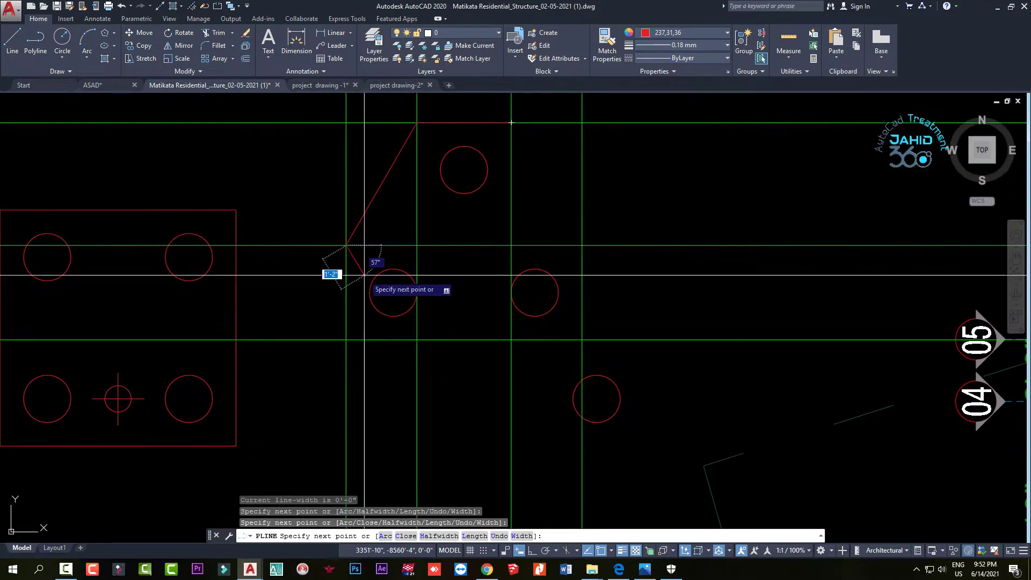
pyautogui.click(346, 339)
pyautogui.click(582, 340)
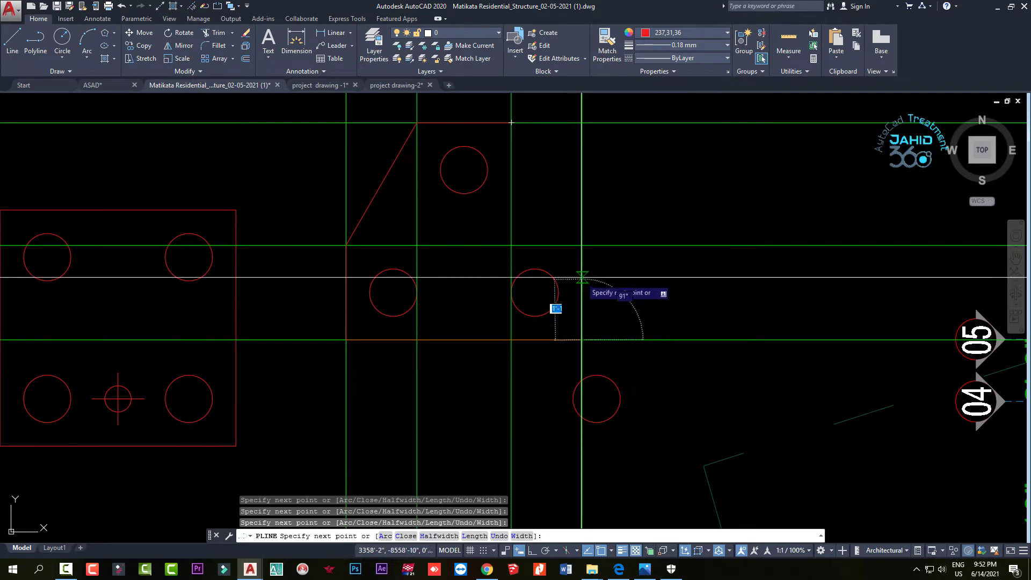
pyautogui.click(582, 245)
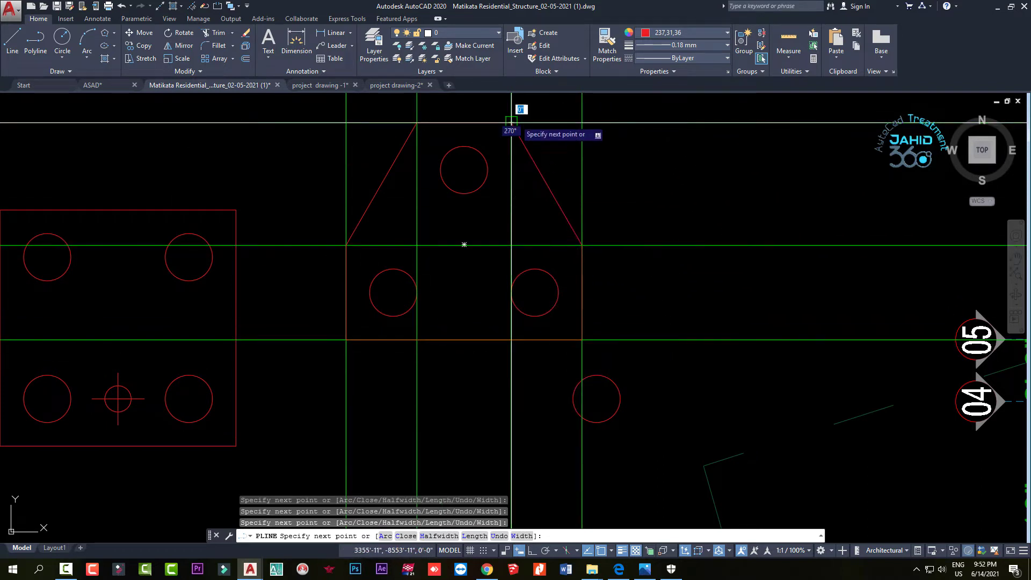
pyautogui.press('Escape')
pyautogui.press('Escape')
pyautogui.scroll(-3, 527, 248)
# Erase the vertical construction lines and the remaining stray lines
pyautogui.click(586, 220)
pyautogui.click(324, 172)
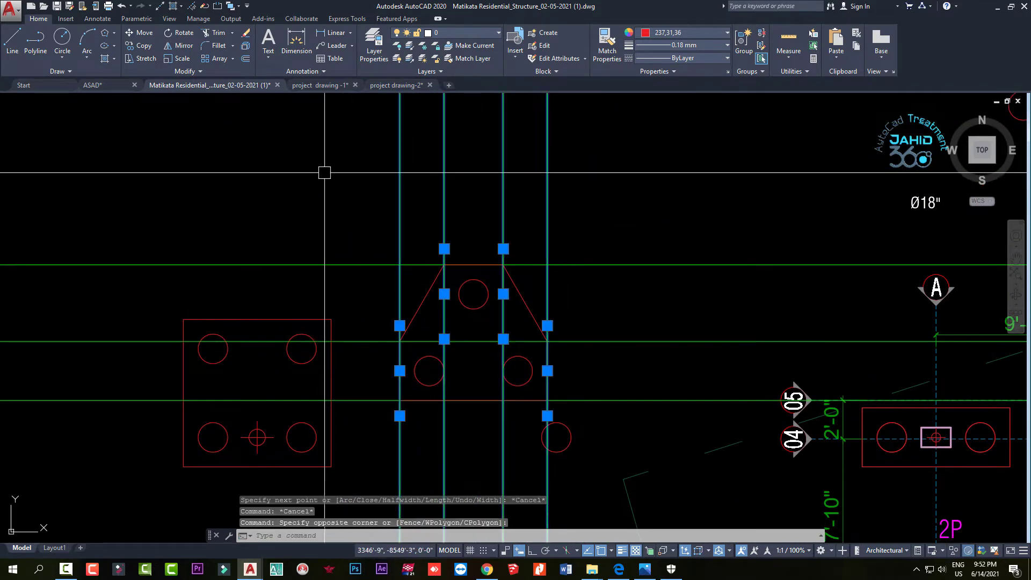
pyautogui.press('Delete')
pyautogui.click(644, 414)
pyautogui.click(625, 344)
pyautogui.press('Delete')
# Pan and zoom from the finished red cap back to the green-capped pile layout plan
pyautogui.scroll(-3, 582, 222)
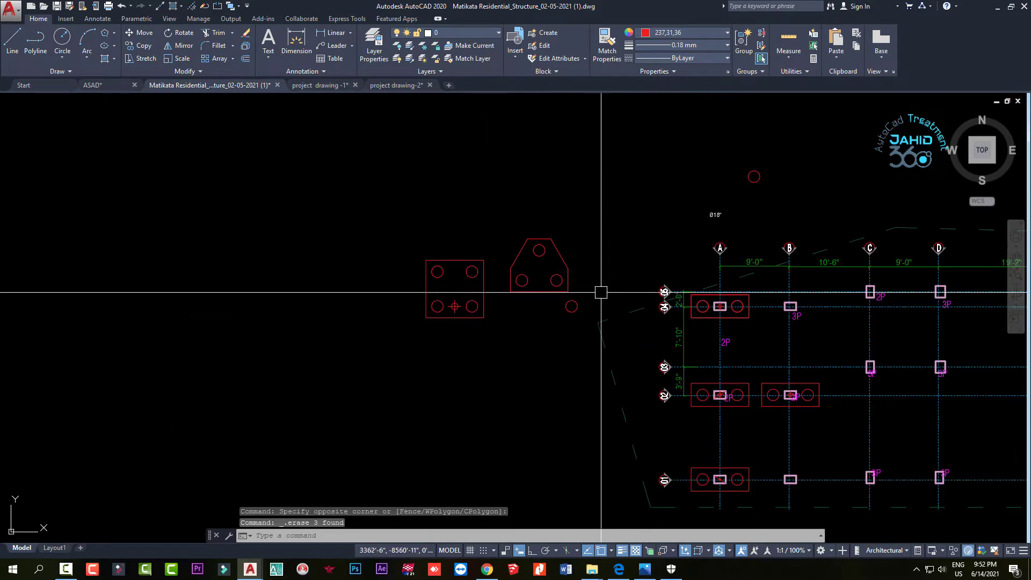
pyautogui.moveTo(588, 317); pyautogui.dragTo(464, 335, button='middle')
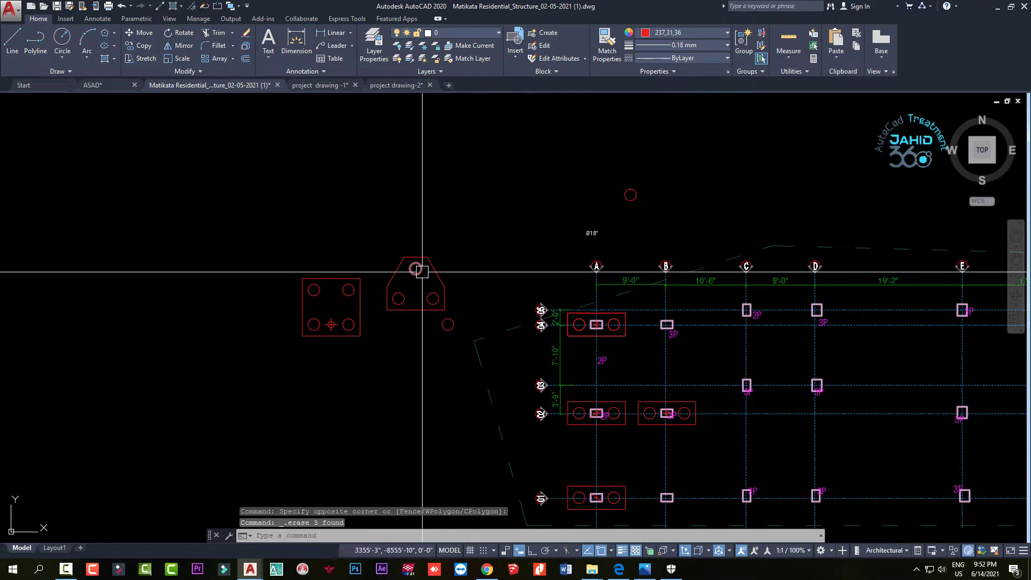
pyautogui.scroll(3, 461, 352)
pyautogui.scroll(2, 352, 375)
pyautogui.scroll(1, 426, 340)
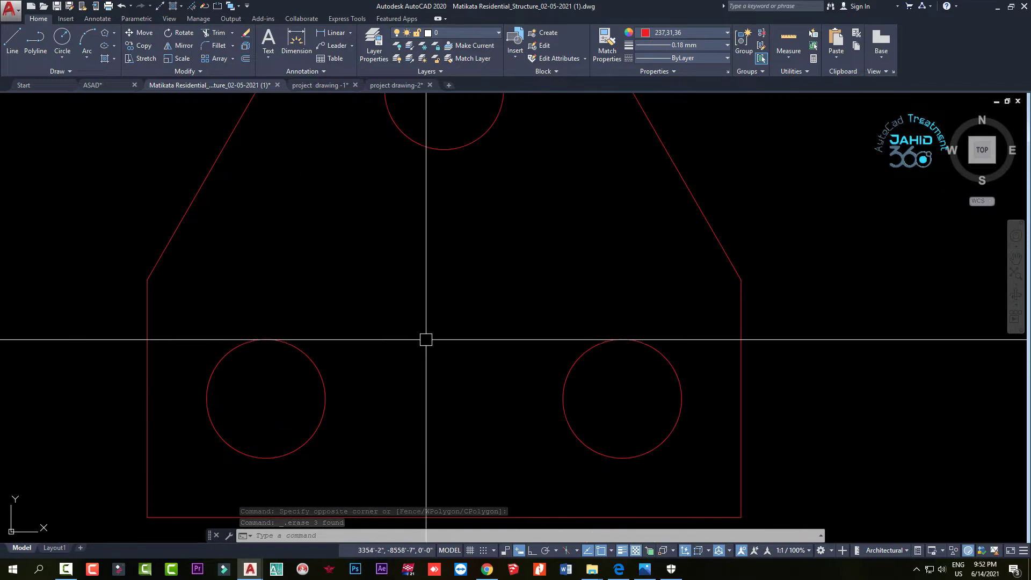
pyautogui.scroll(-4, 427, 327)
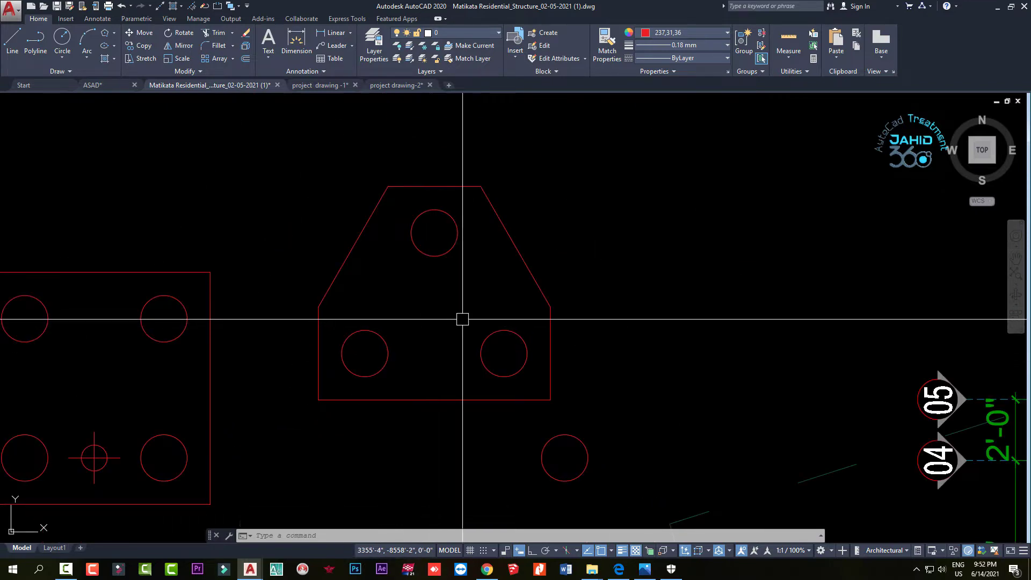
pyautogui.scroll(2, 370, 328)
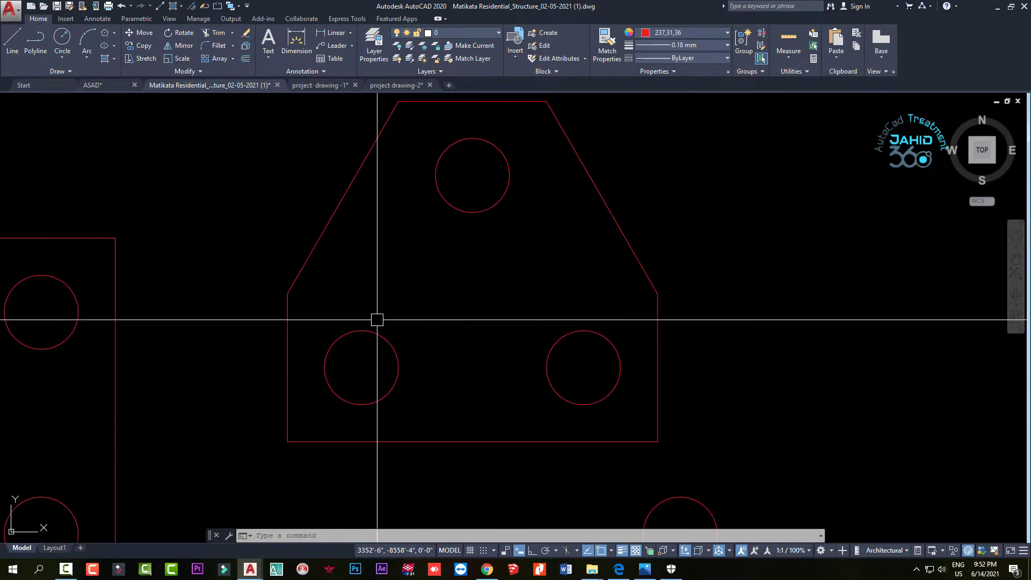
pyautogui.moveTo(449, 288); pyautogui.dragTo(443, 357, button='middle')
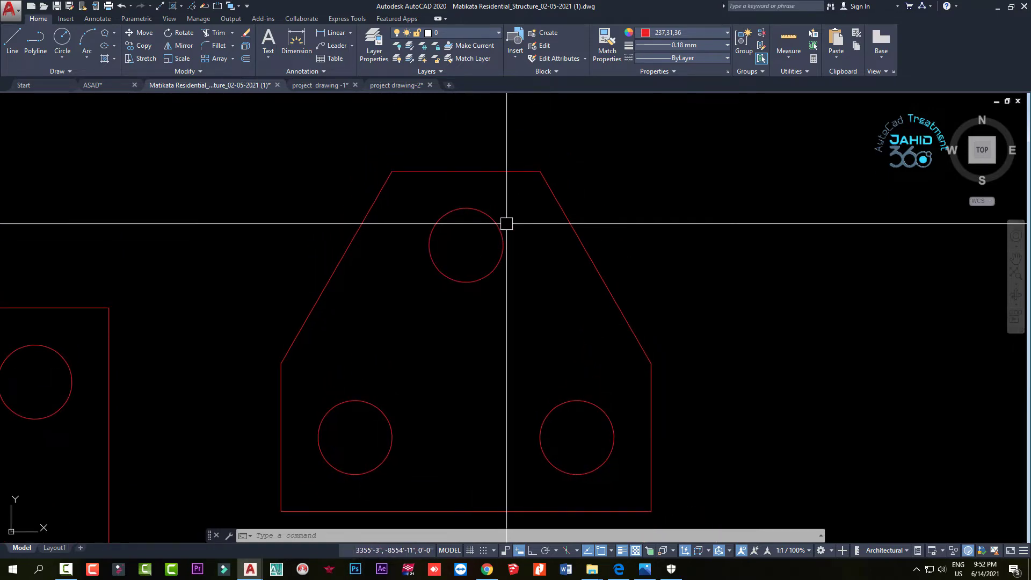
pyautogui.scroll(-6, 521, 253)
pyautogui.scroll(-2, 543, 311)
pyautogui.scroll(4, 539, 332)
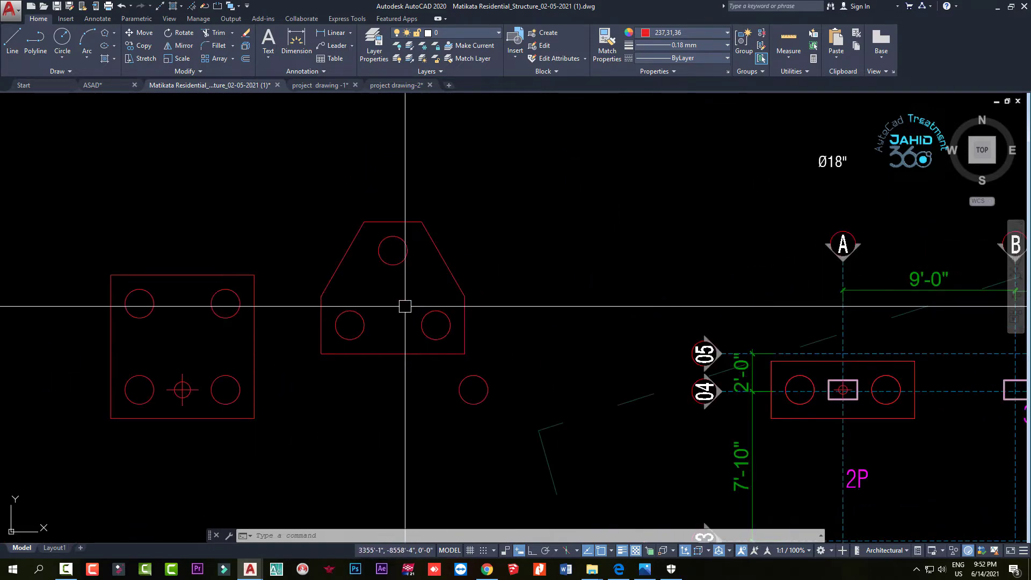
pyautogui.scroll(-4, 372, 295)
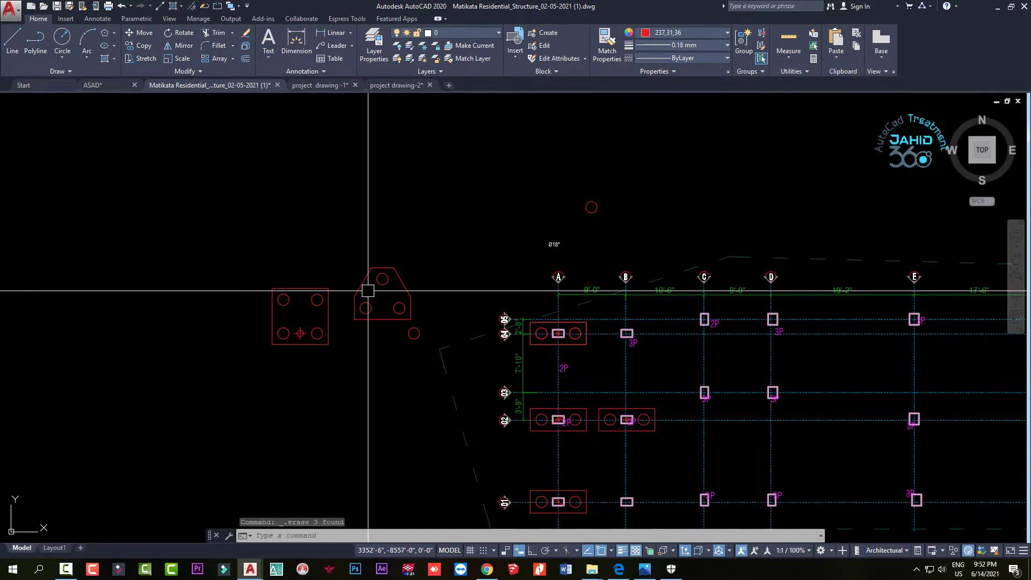
pyautogui.press('Escape')
pyautogui.scroll(-2, 367, 290)
pyautogui.scroll(8, 369, 290)
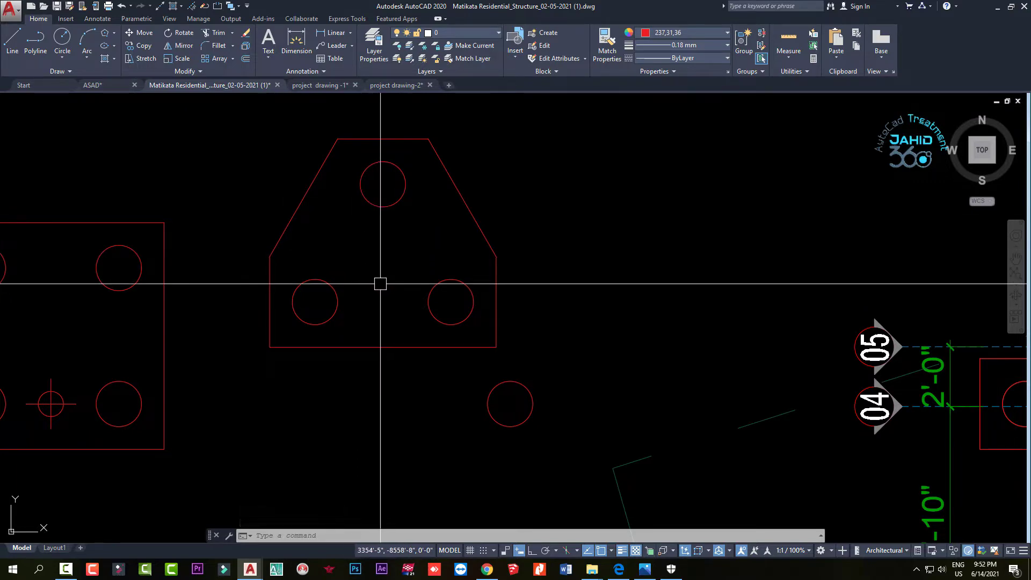
pyautogui.scroll(-4, 359, 272)
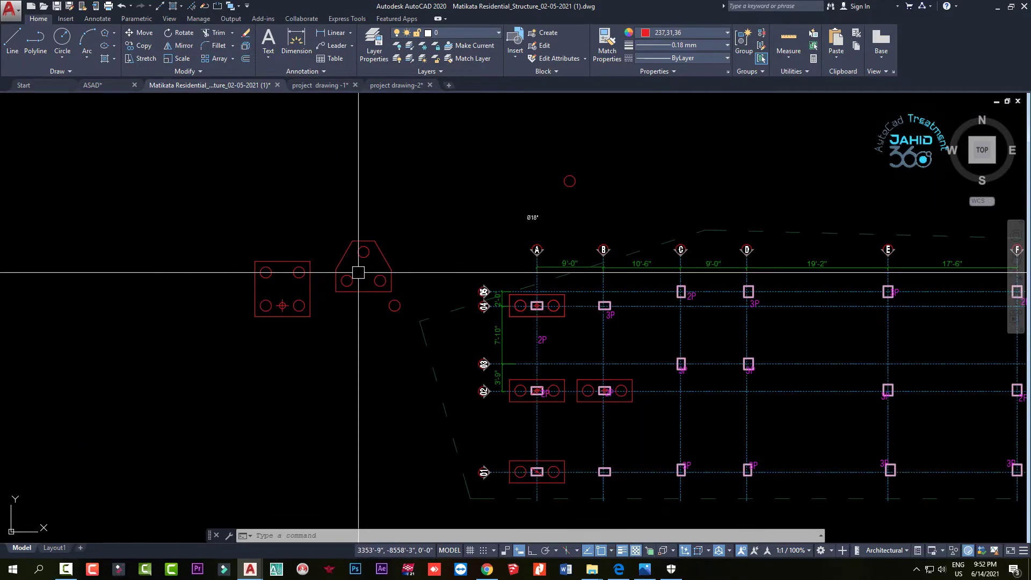
pyautogui.scroll(4, 266, 316)
pyautogui.scroll(-4, 302, 295)
pyautogui.scroll(-2, 447, 302)
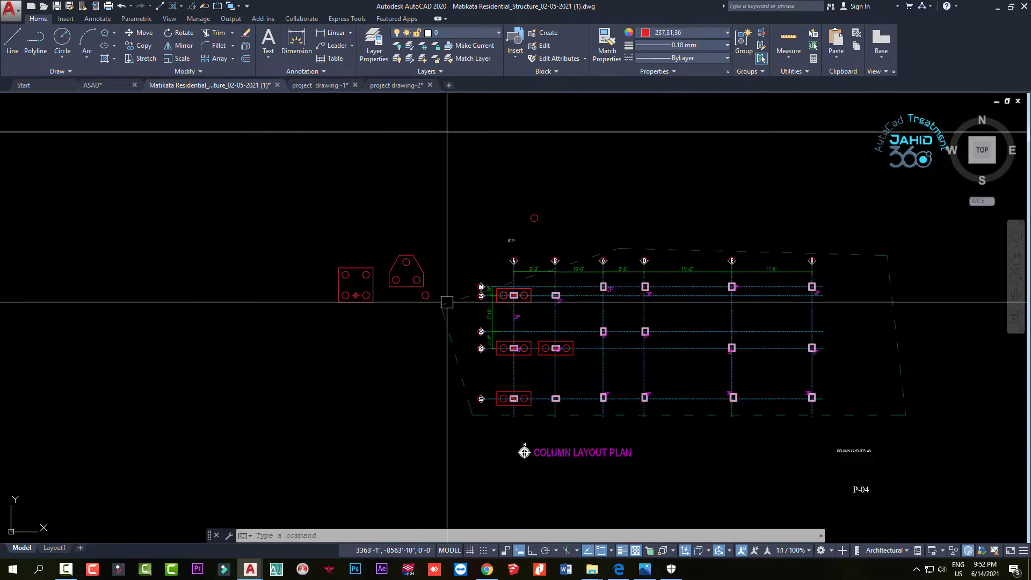
pyautogui.scroll(-2, 446, 302)
pyautogui.scroll(7, 519, 281)
pyautogui.scroll(-4, 561, 284)
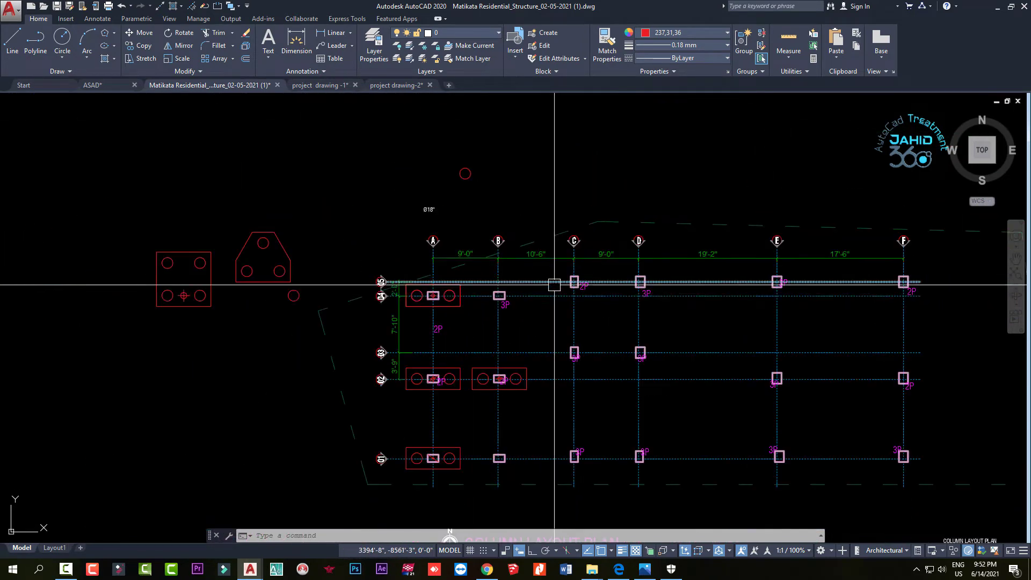
pyautogui.scroll(4, 262, 272)
pyautogui.scroll(-7, 334, 214)
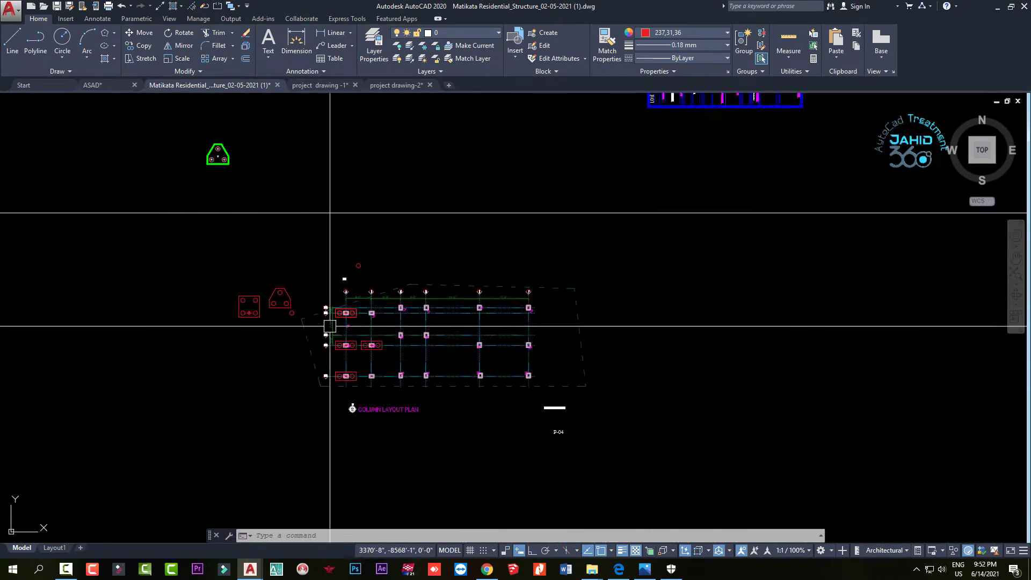
pyautogui.scroll(-4, 397, 272)
pyautogui.scroll(10, 399, 183)
pyautogui.scroll(2, 524, 230)
# Rotate the column D three-pile cap 90° about its column centre with Ortho on
pyautogui.scroll(-5, 484, 269)
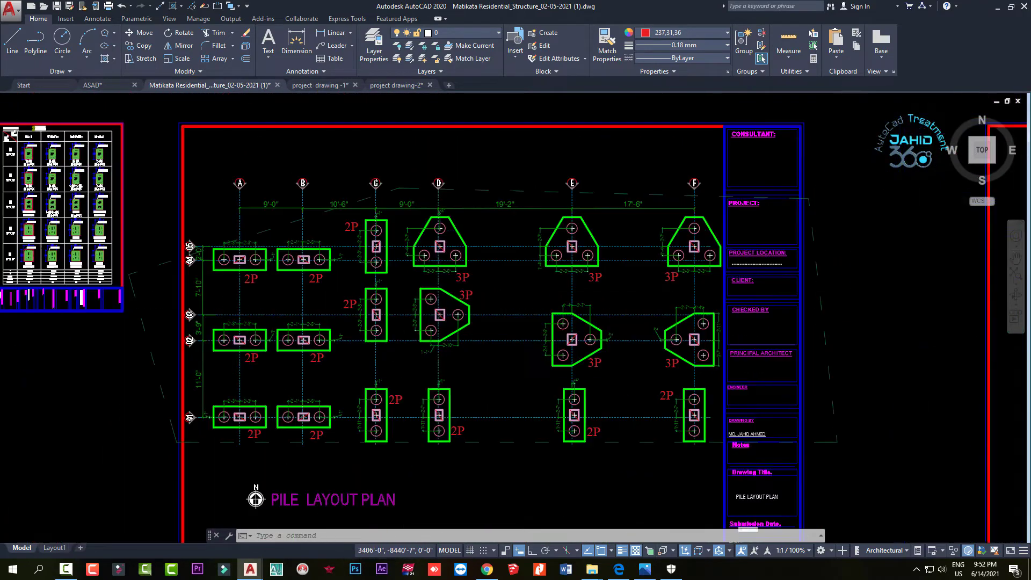
pyautogui.scroll(-2, 426, 306)
pyautogui.scroll(5, 422, 279)
pyautogui.scroll(2, 422, 279)
pyautogui.click(416, 247)
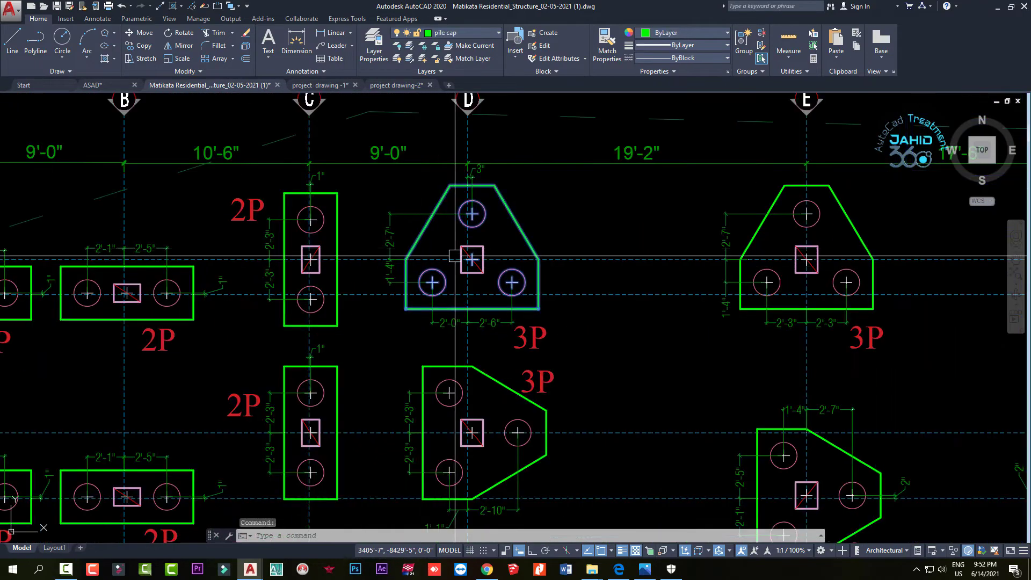
pyautogui.scroll(2, 455, 261)
pyautogui.press('Return')
pyautogui.scroll(4, 508, 284)
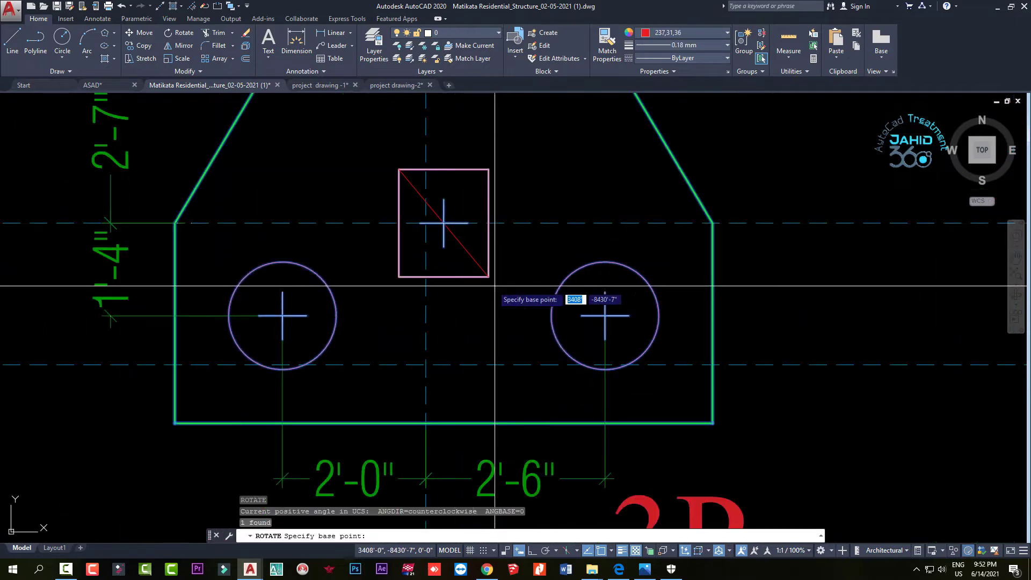
pyautogui.click(442, 230)
pyautogui.scroll(-4, 442, 179)
pyautogui.moveTo(474, 99); pyautogui.dragTo(437, 253, button='middle')
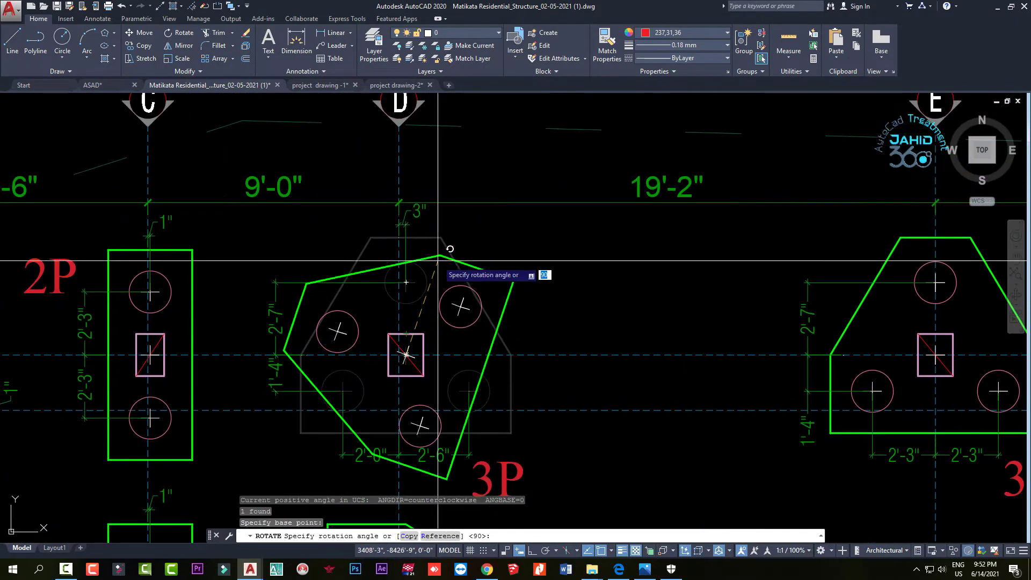
pyautogui.press('F8')
pyautogui.click(452, 153)
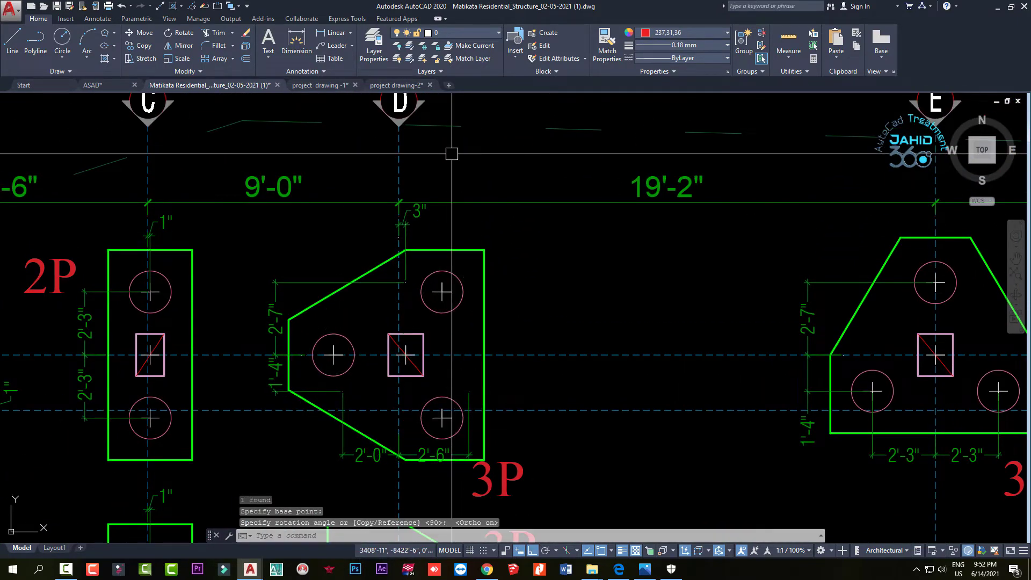
pyautogui.press('Escape')
pyautogui.scroll(-5, 463, 222)
pyautogui.scroll(5, 368, 303)
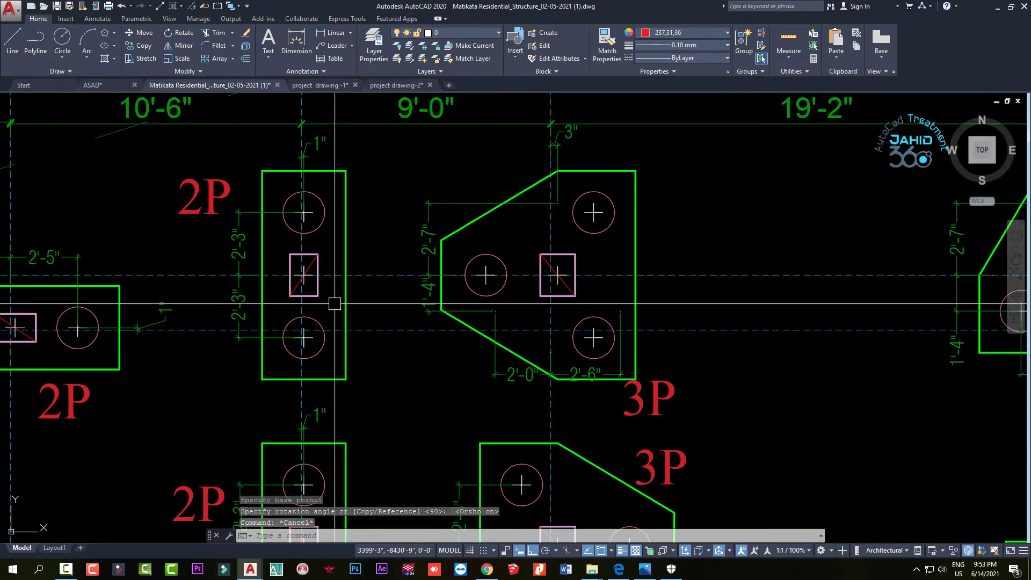
# Start rotating the column C two-pile cap about its column centre, then cancel
pyautogui.click(344, 303)
pyautogui.scroll(4, 326, 290)
pyautogui.press('space')
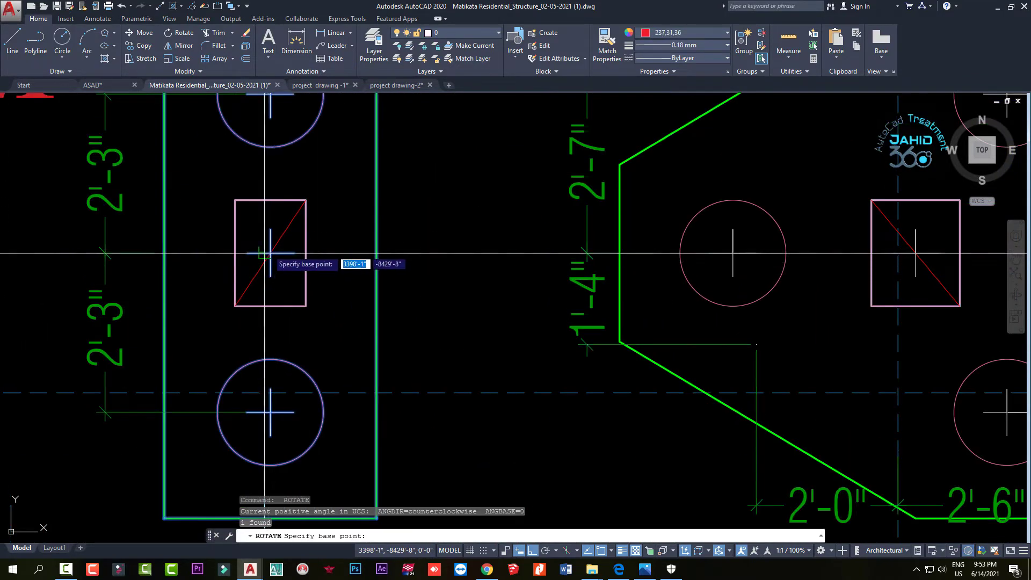
pyautogui.click(270, 252)
pyautogui.scroll(2, 285, 173)
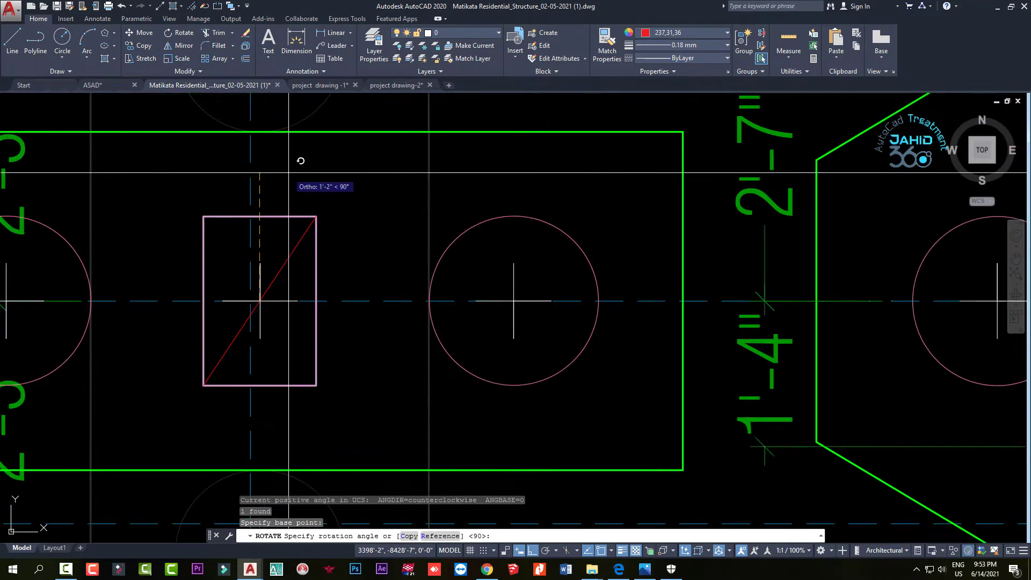
pyautogui.scroll(-4, 278, 241)
pyautogui.scroll(4, 413, 254)
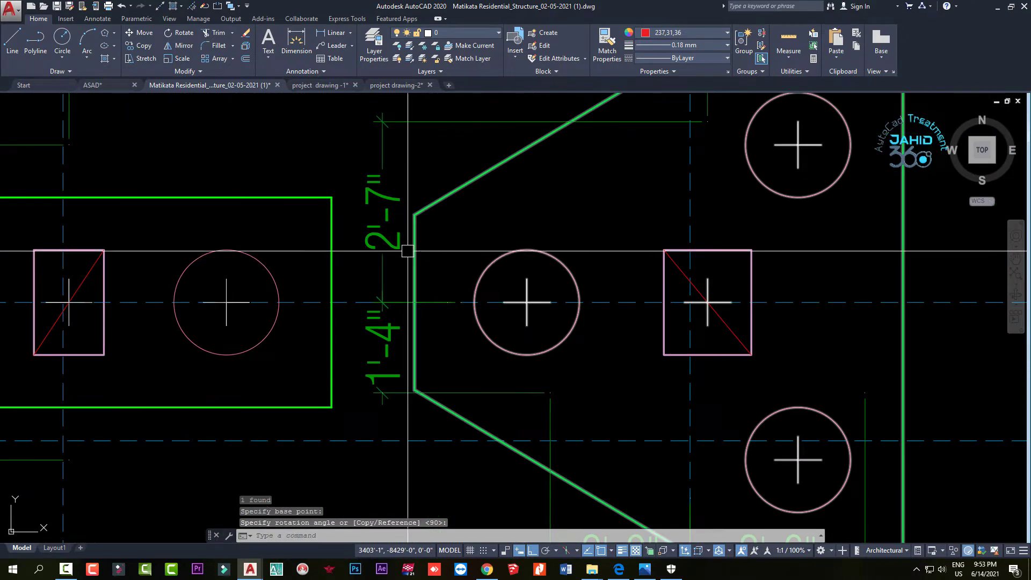
pyautogui.press('Escape')
pyautogui.scroll(-2, 411, 252)
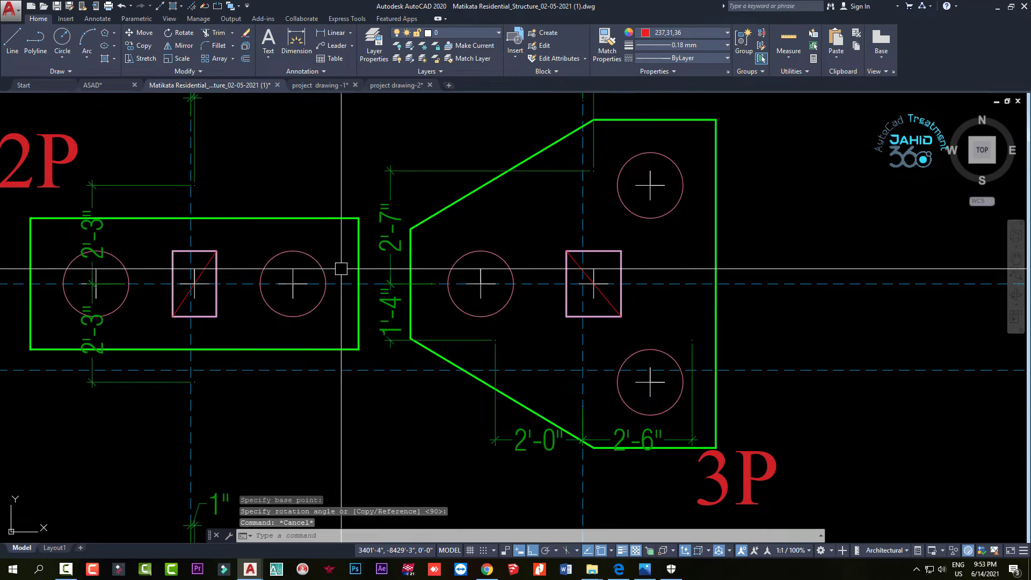
# Rotate the column C two-pile cap 90° about its column centre so it stands upright
pyautogui.scroll(-4, 341, 269)
pyautogui.click(342, 245)
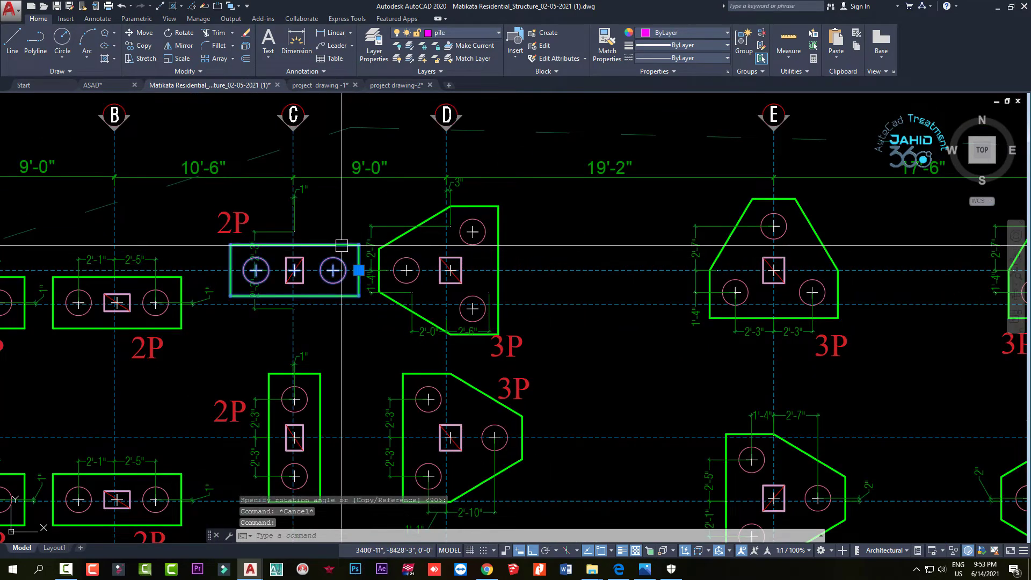
pyautogui.scroll(2, 326, 262)
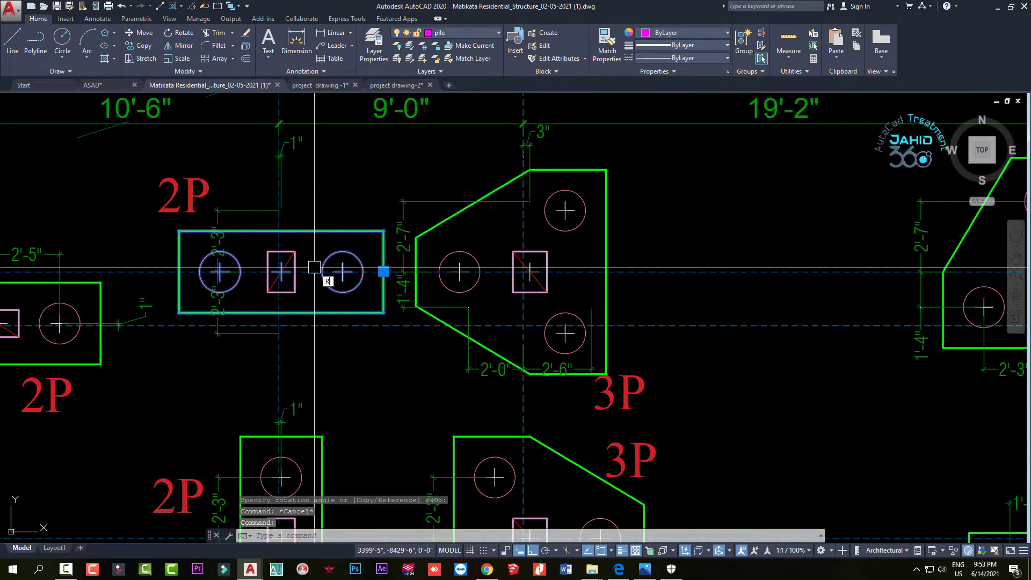
pyautogui.write('o')
pyautogui.press('Return')
pyautogui.scroll(2, 312, 276)
pyautogui.click(249, 283)
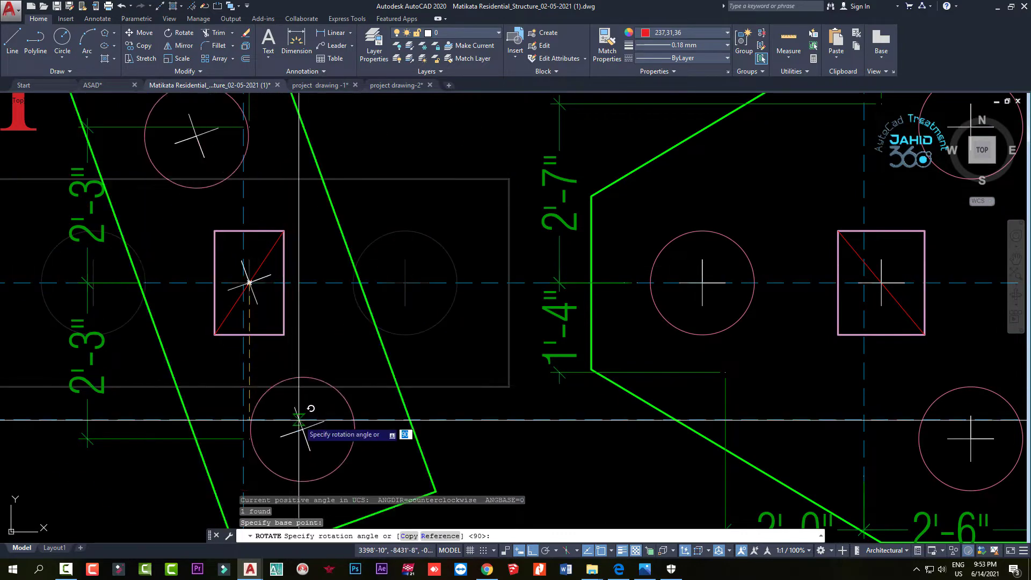
pyautogui.press('Return')
pyautogui.scroll(-3, 381, 473)
pyautogui.scroll(1, 305, 336)
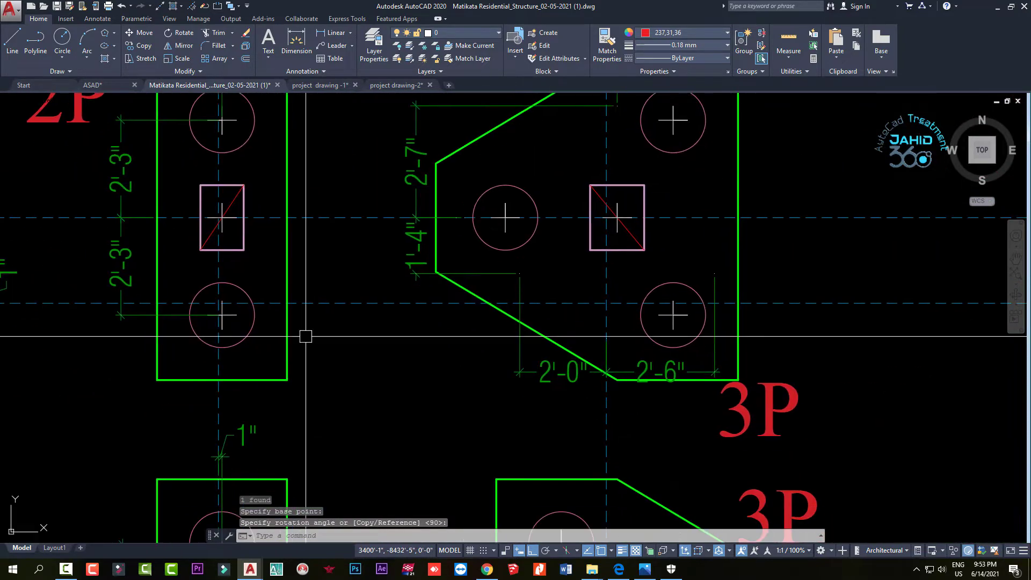
pyautogui.scroll(-4, 308, 339)
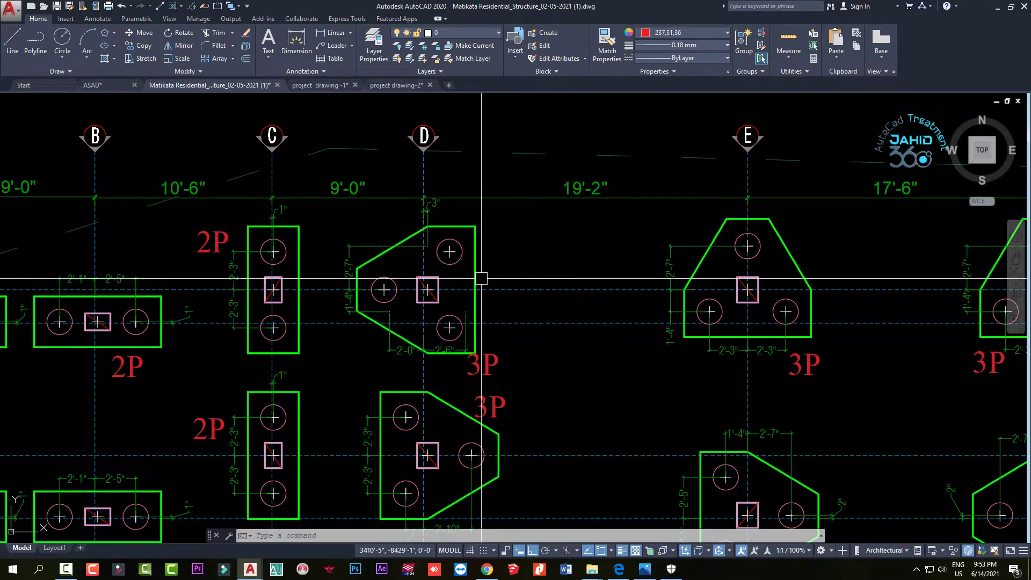
pyautogui.scroll(2, 481, 279)
pyautogui.write('RO')
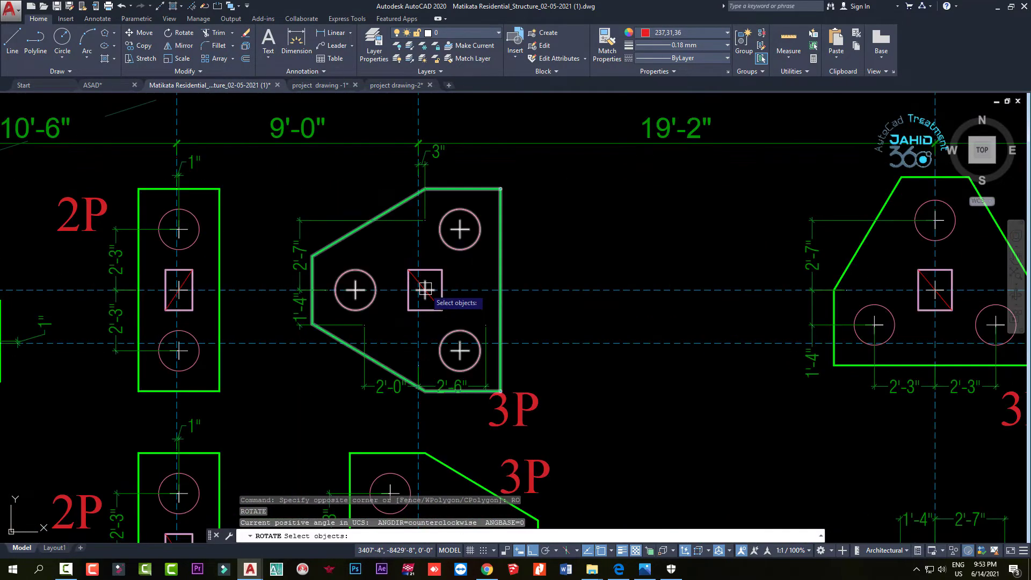
# Rotate the column D three-pile cap 180° about its column centre so it points right
pyautogui.press('Escape')
pyautogui.click(500, 261)
pyautogui.write('R')
pyautogui.press('Return')
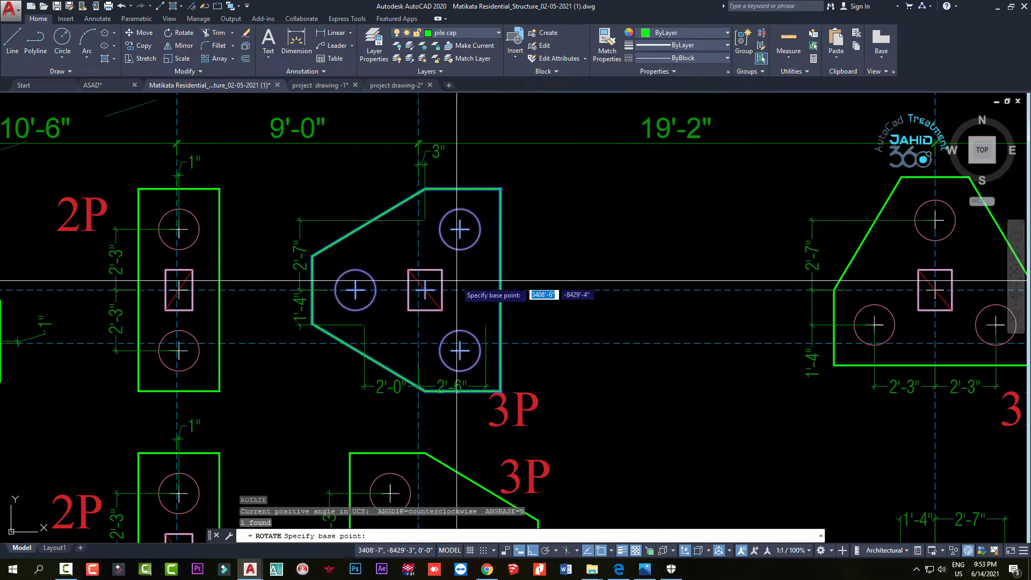
pyautogui.click(420, 290)
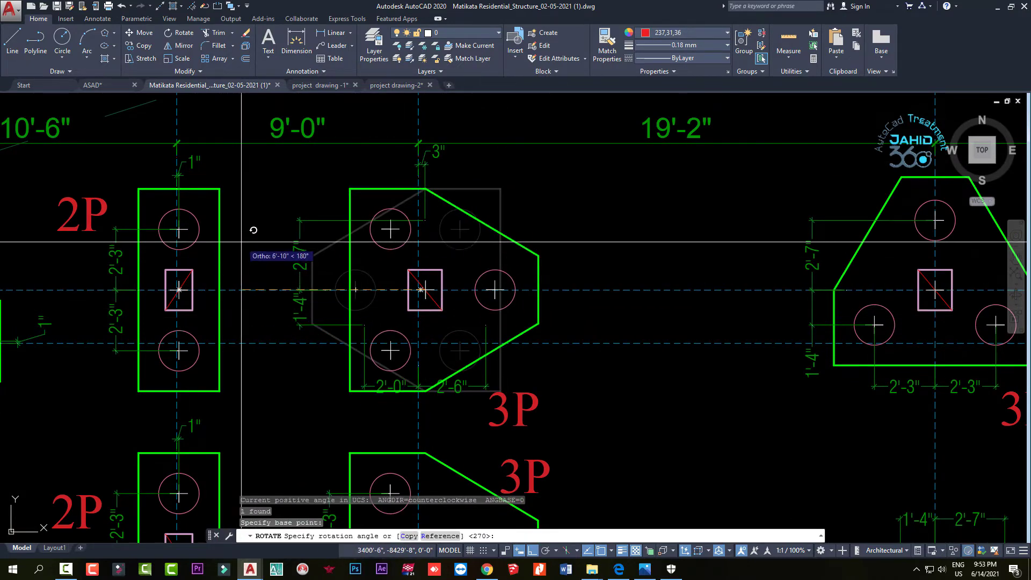
pyautogui.click(308, 260)
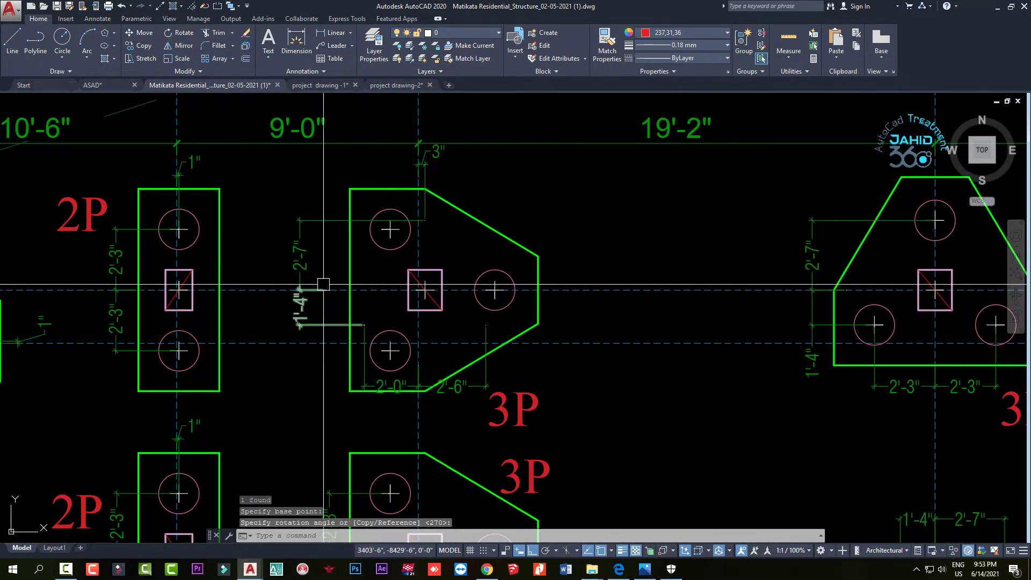
pyautogui.scroll(-5, 319, 279)
pyautogui.scroll(-3, 433, 245)
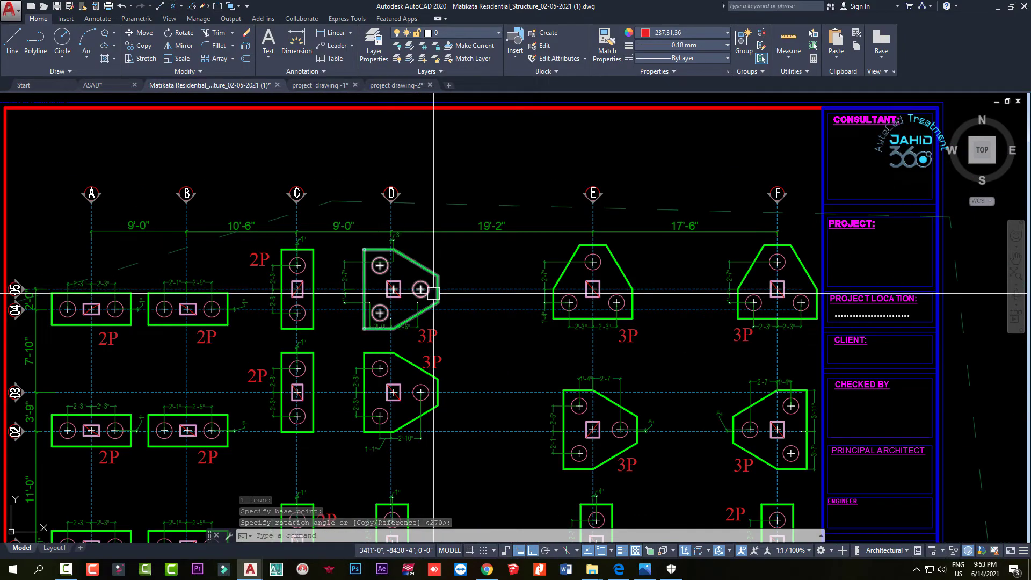
pyautogui.scroll(-2, 454, 322)
pyautogui.scroll(2, 334, 339)
pyautogui.scroll(5, 334, 317)
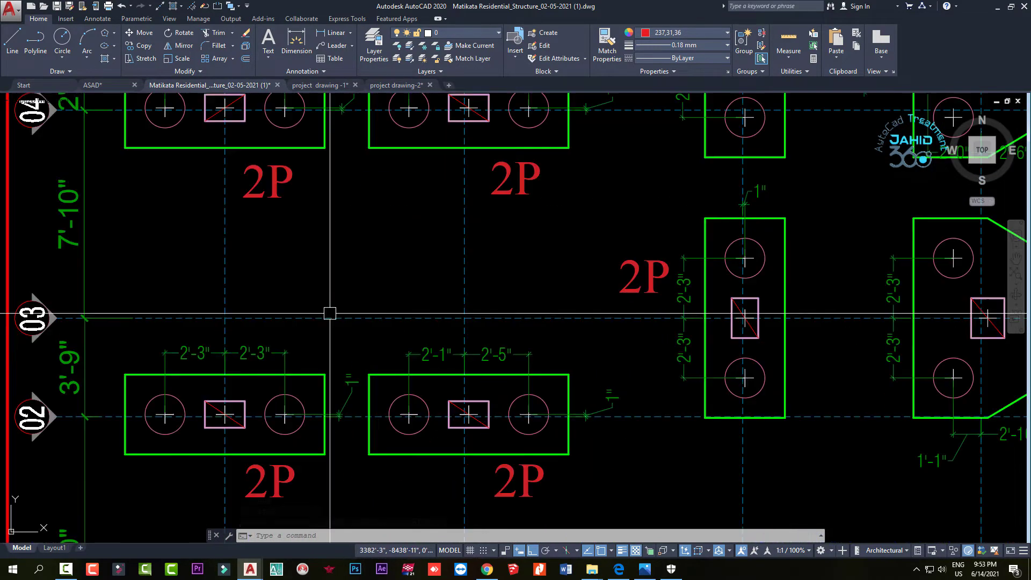
pyautogui.scroll(-5, 321, 334)
pyautogui.scroll(-2, 502, 306)
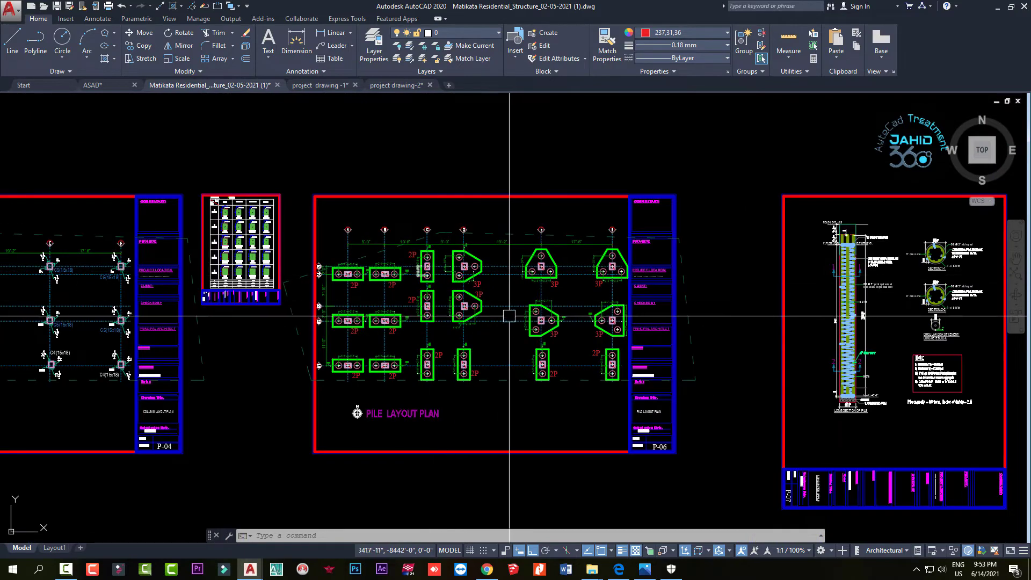
pyautogui.scroll(1, 461, 293)
pyautogui.scroll(5, 438, 283)
pyautogui.scroll(2, 438, 287)
pyautogui.scroll(-5, 432, 297)
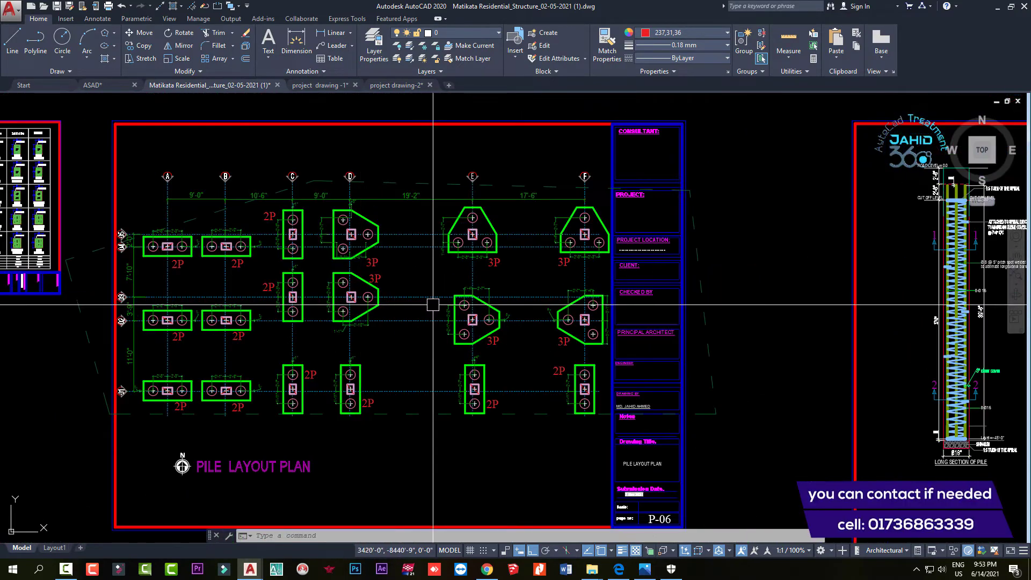
pyautogui.scroll(4, 271, 297)
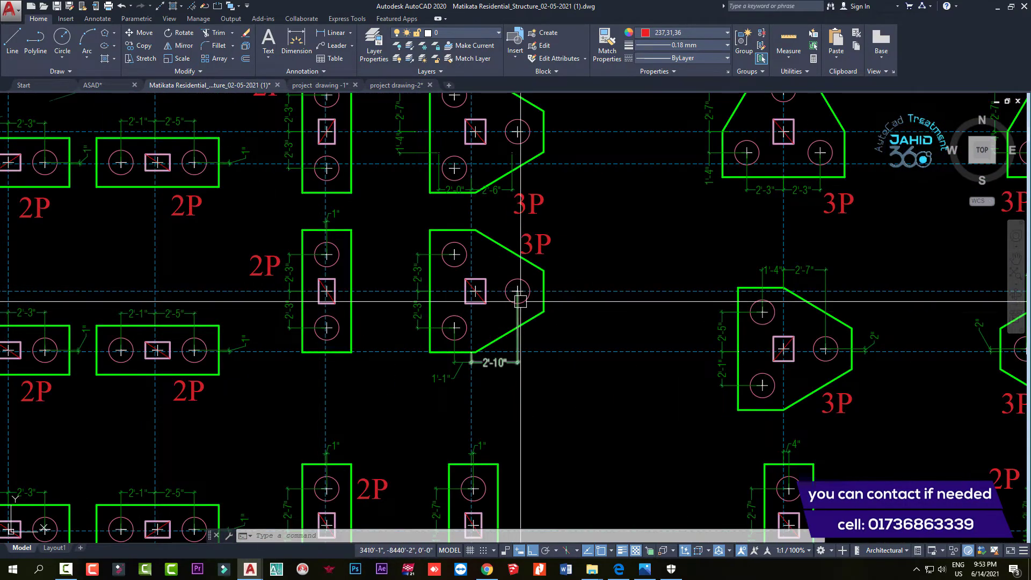
pyautogui.scroll(-5, 519, 297)
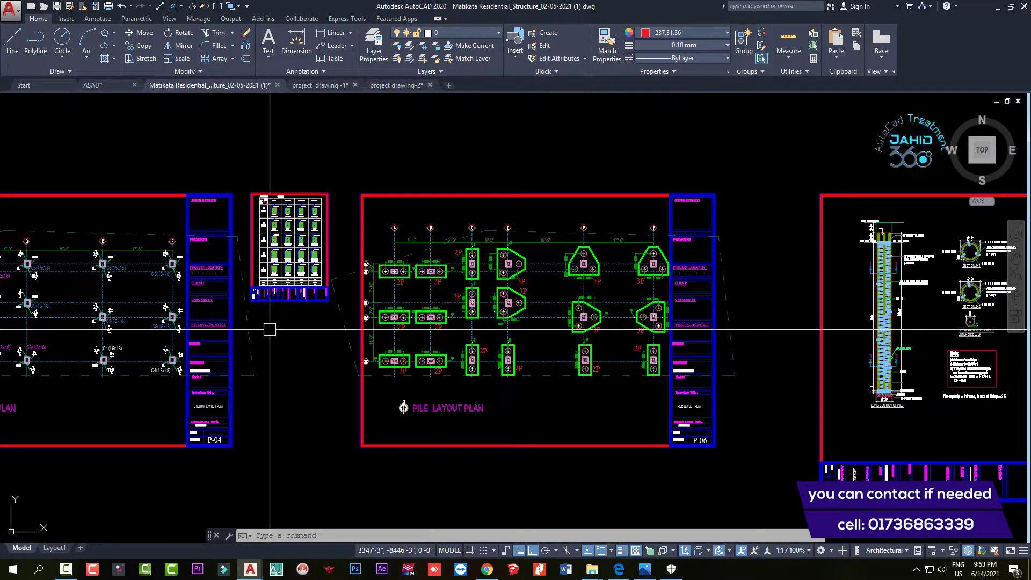
pyautogui.scroll(-5, 270, 330)
pyautogui.scroll(5, 353, 338)
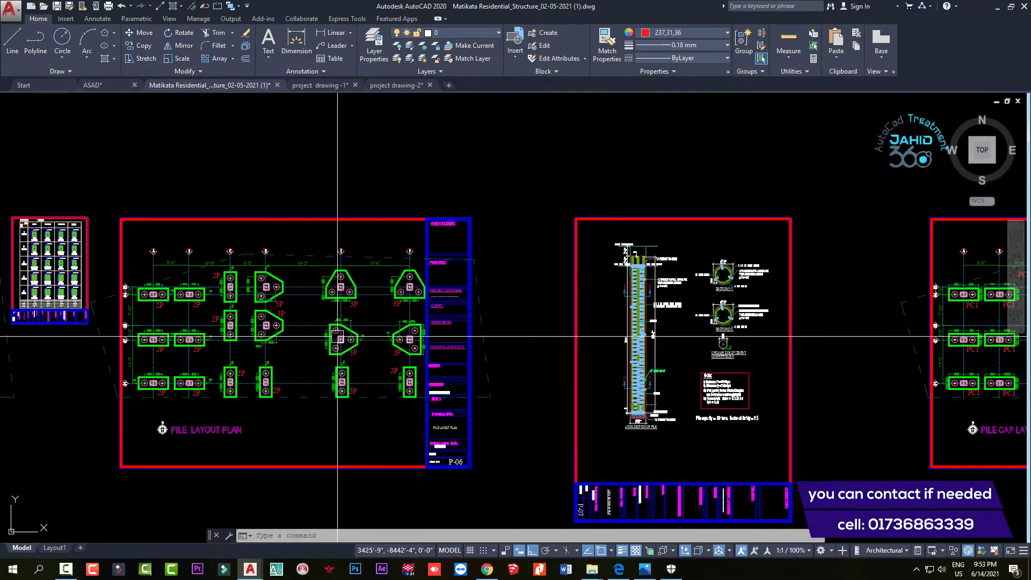
pyautogui.scroll(-3, 249, 346)
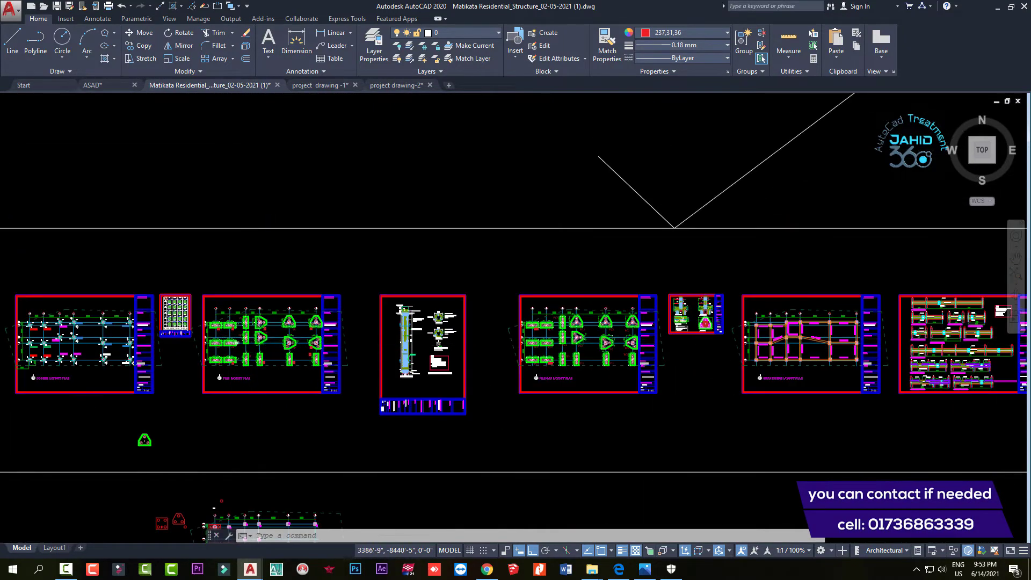
pyautogui.scroll(8, 218, 325)
pyautogui.scroll(1, 288, 322)
pyautogui.scroll(3, 246, 255)
pyautogui.scroll(2, 413, 344)
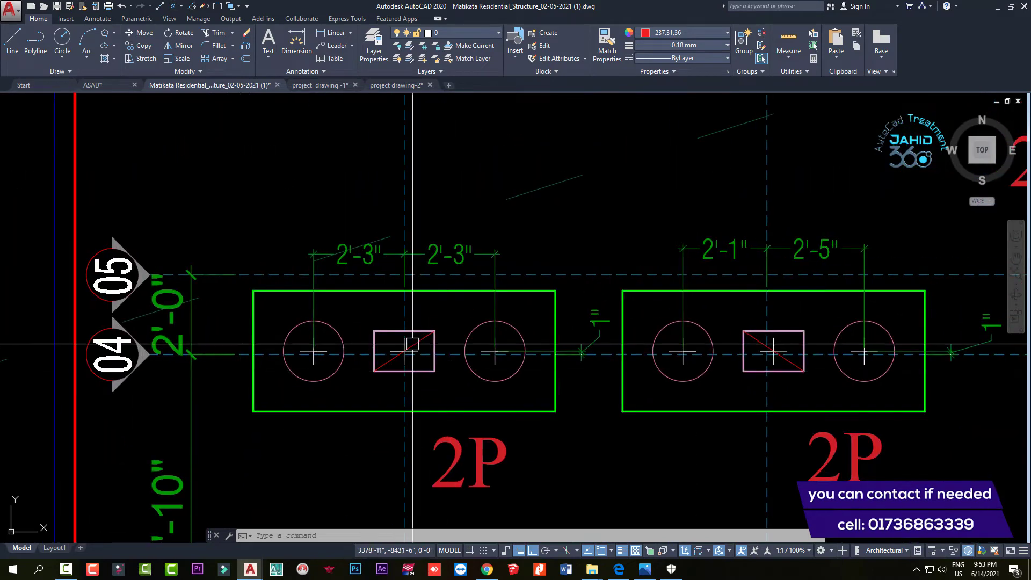
pyautogui.scroll(4, 386, 269)
pyautogui.scroll(-4, 376, 274)
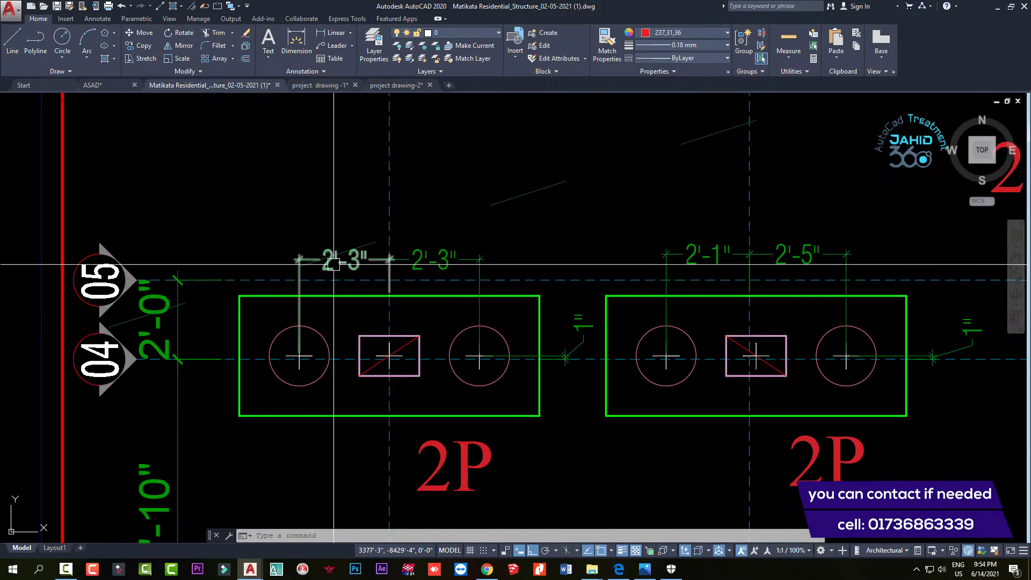
pyautogui.click(334, 263)
pyautogui.scroll(4, 313, 317)
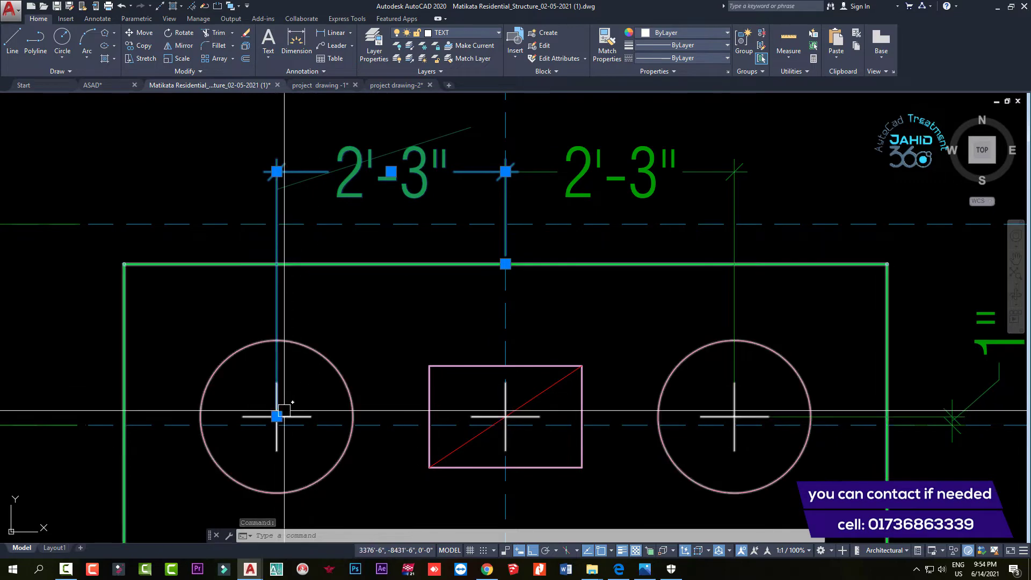
pyautogui.scroll(-4, 370, 189)
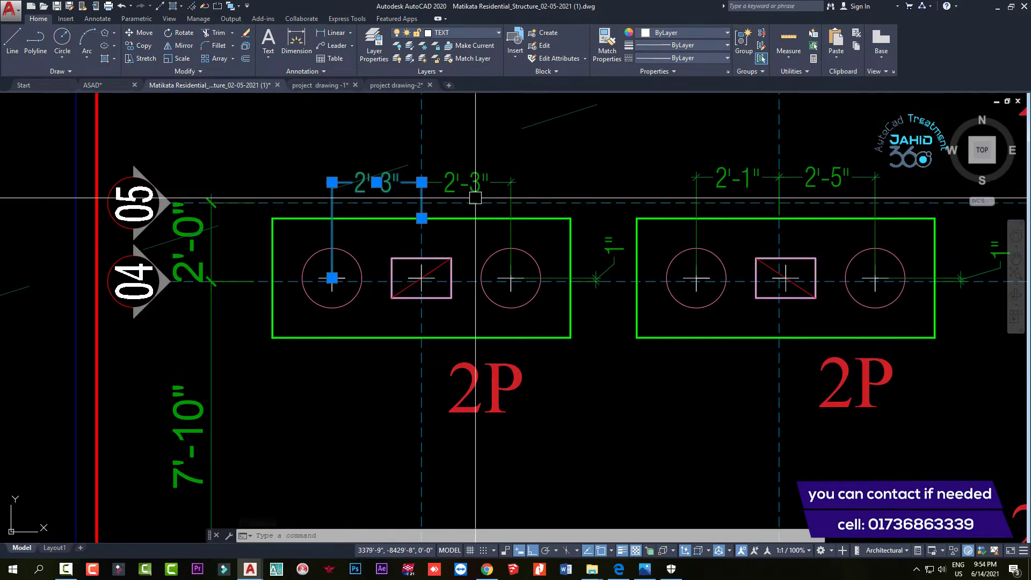
pyautogui.scroll(2, 510, 278)
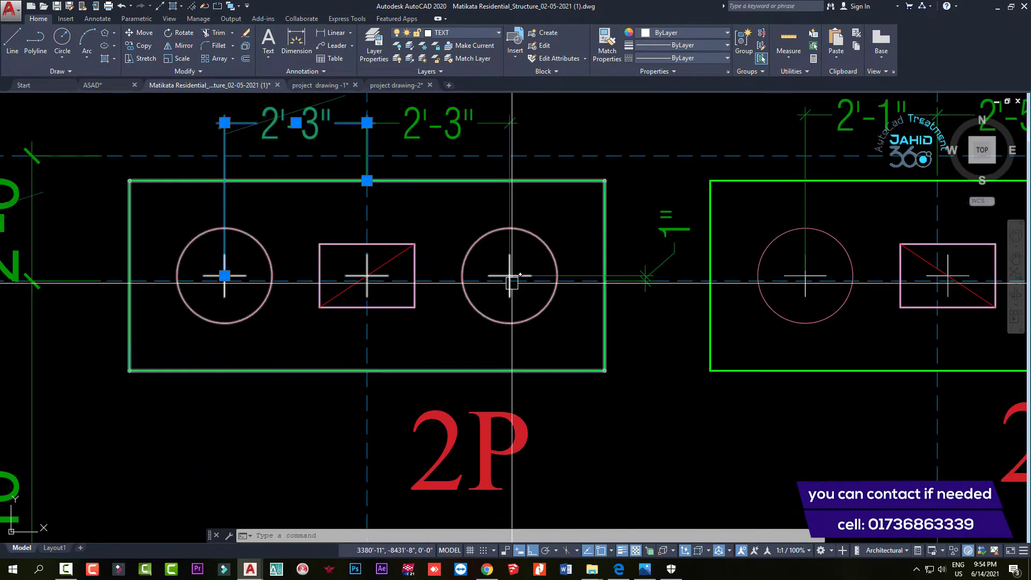
pyautogui.scroll(-2, 333, 278)
pyautogui.scroll(6, 333, 279)
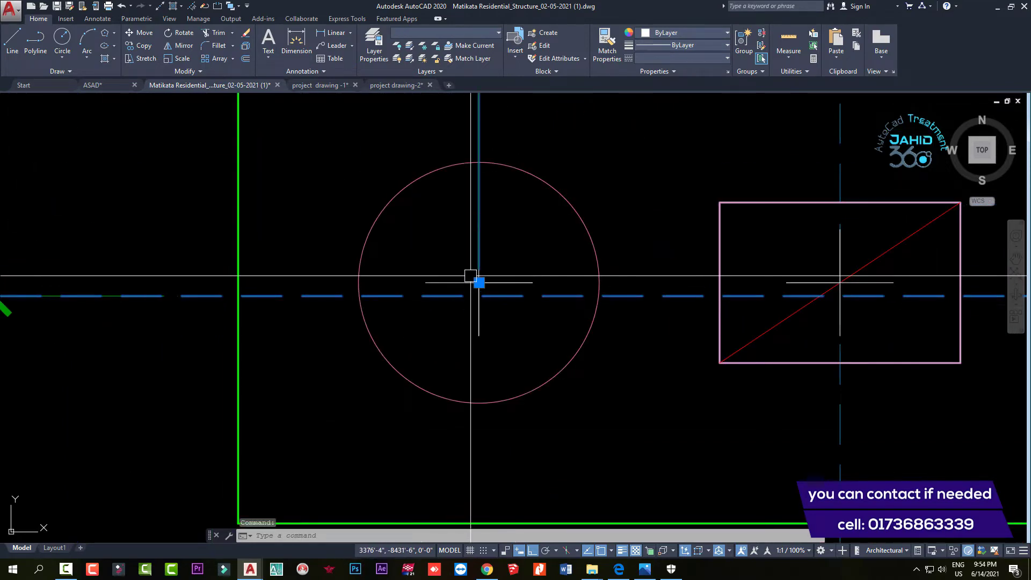
pyautogui.scroll(-4, 467, 294)
pyautogui.scroll(-3, 454, 295)
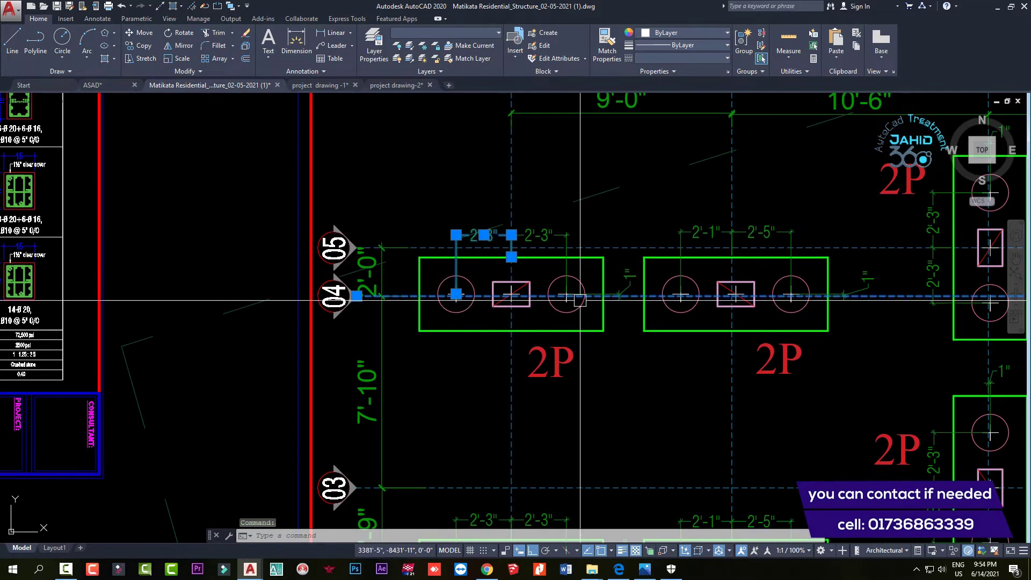
pyautogui.scroll(5, 684, 290)
pyautogui.moveTo(684, 290); pyautogui.dragTo(578, 301, button='middle')
pyautogui.click(582, 281)
pyautogui.scroll(2, 640, 245)
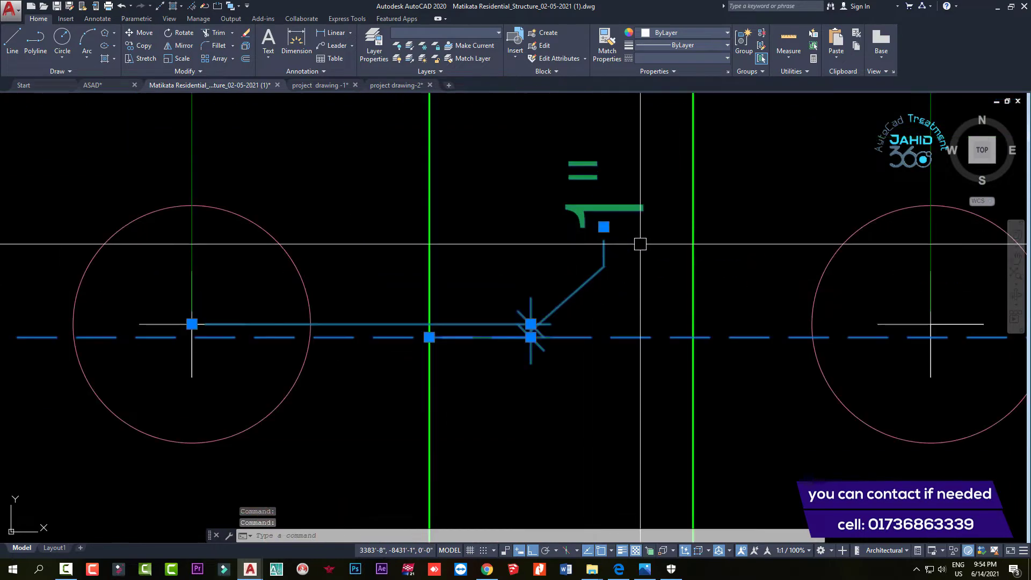
pyautogui.press('Escape')
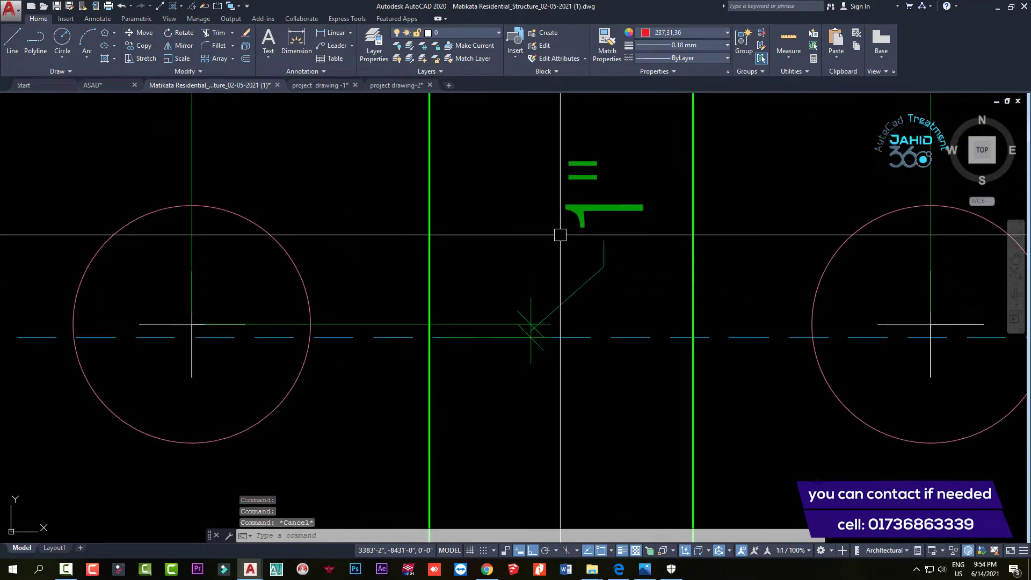
pyautogui.scroll(-10, 492, 253)
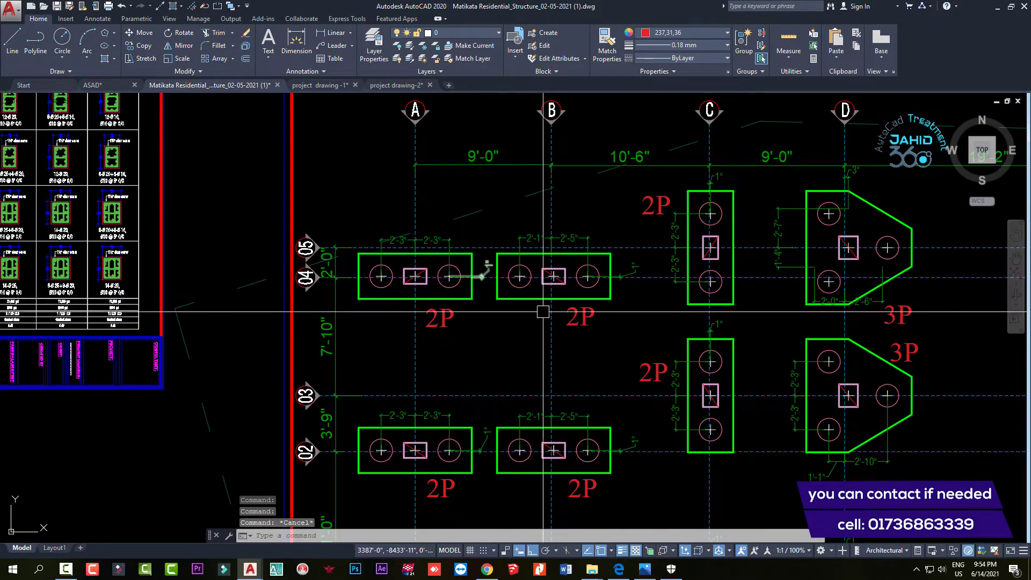
pyautogui.moveTo(542, 311); pyautogui.dragTo(481, 294, button='middle')
pyautogui.scroll(6, 622, 200)
pyautogui.scroll(-10, 476, 265)
pyautogui.scroll(8, 633, 352)
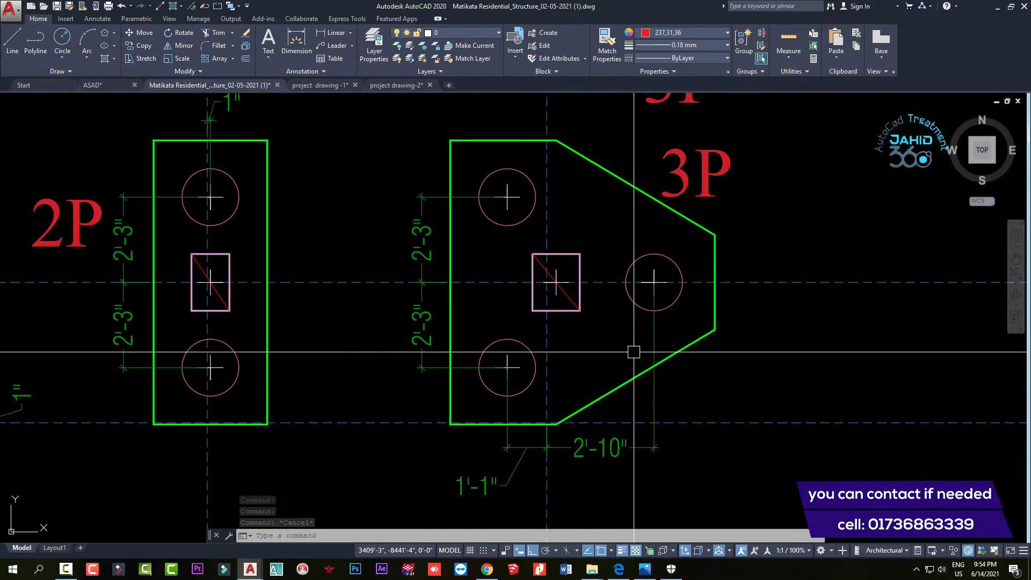
pyautogui.scroll(-4, 505, 298)
pyautogui.scroll(4, 547, 307)
pyautogui.scroll(-7, 504, 269)
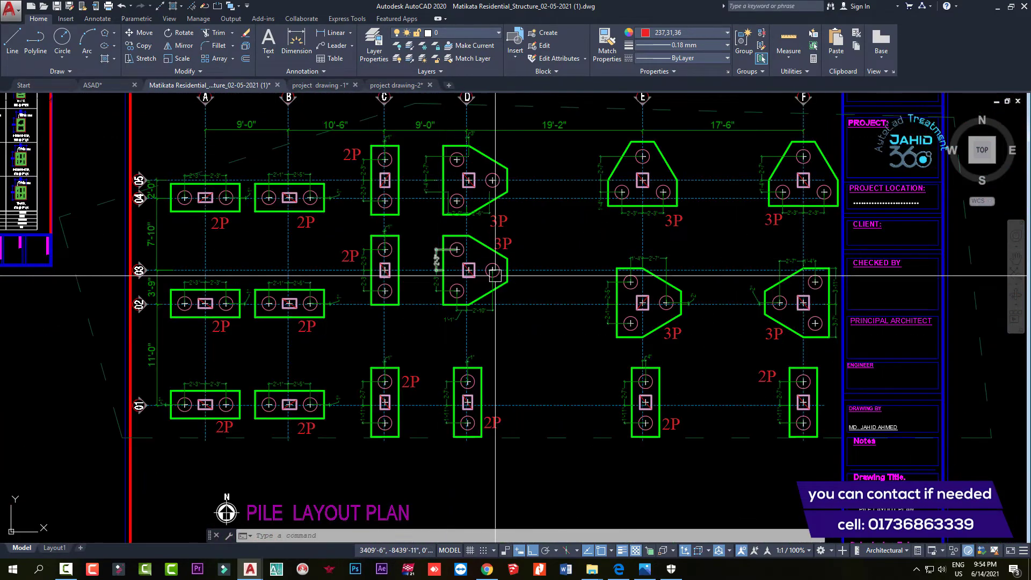
pyautogui.scroll(2, 626, 351)
pyautogui.scroll(2, 579, 341)
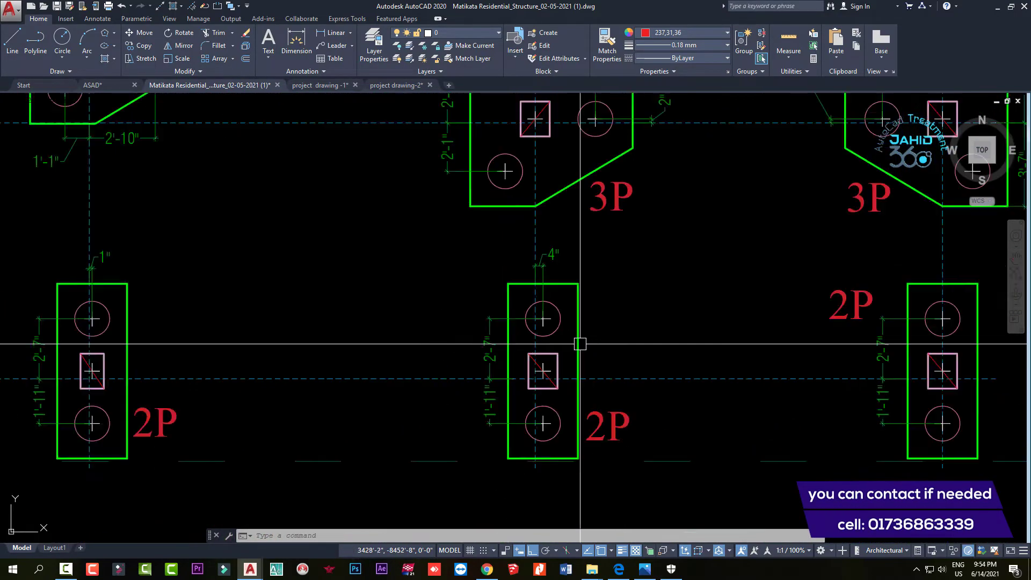
pyautogui.scroll(-2, 597, 355)
pyautogui.scroll(3, 800, 325)
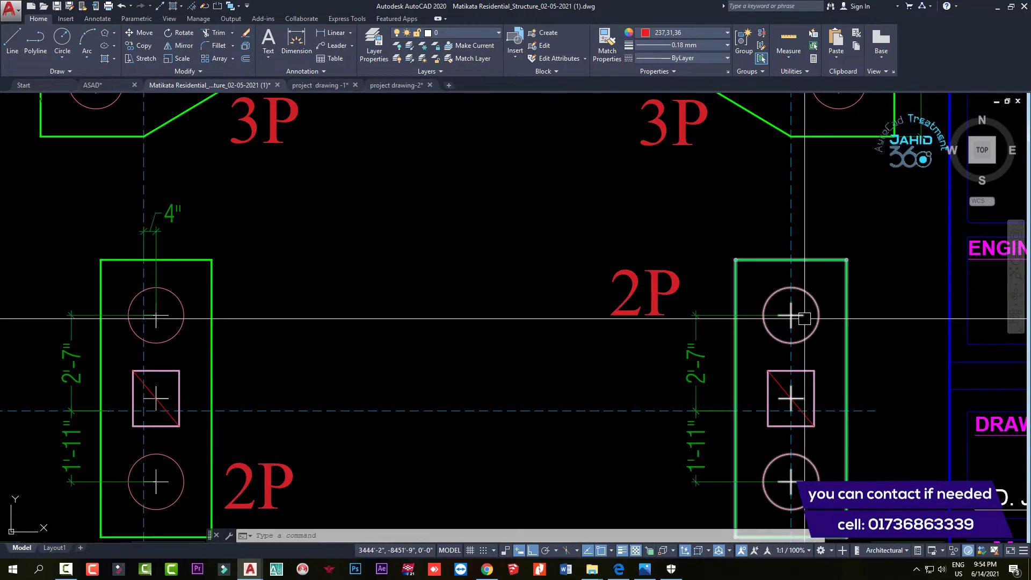
pyautogui.moveTo(789, 316); pyautogui.dragTo(646, 248, button='middle')
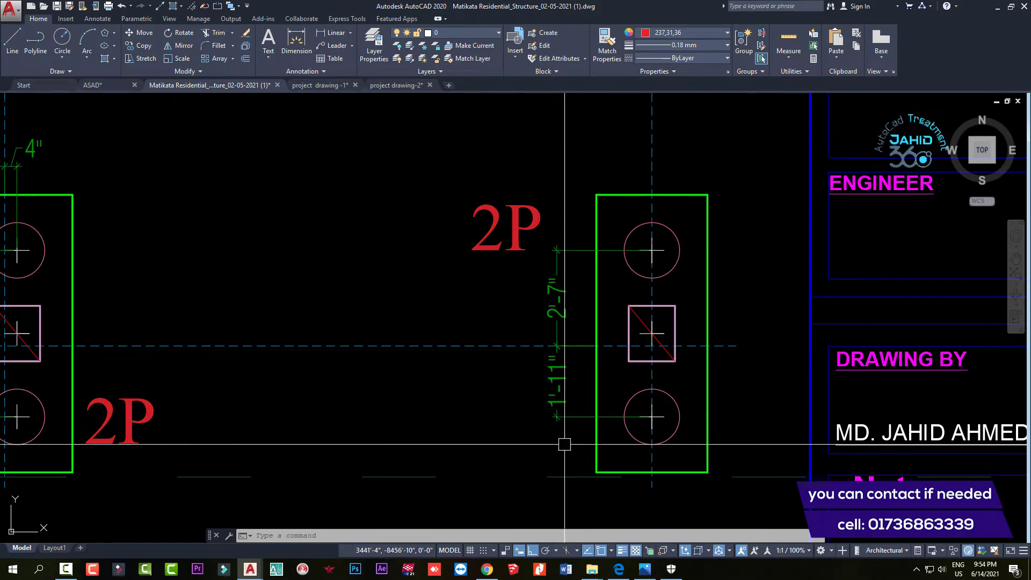
pyautogui.scroll(4, 642, 240)
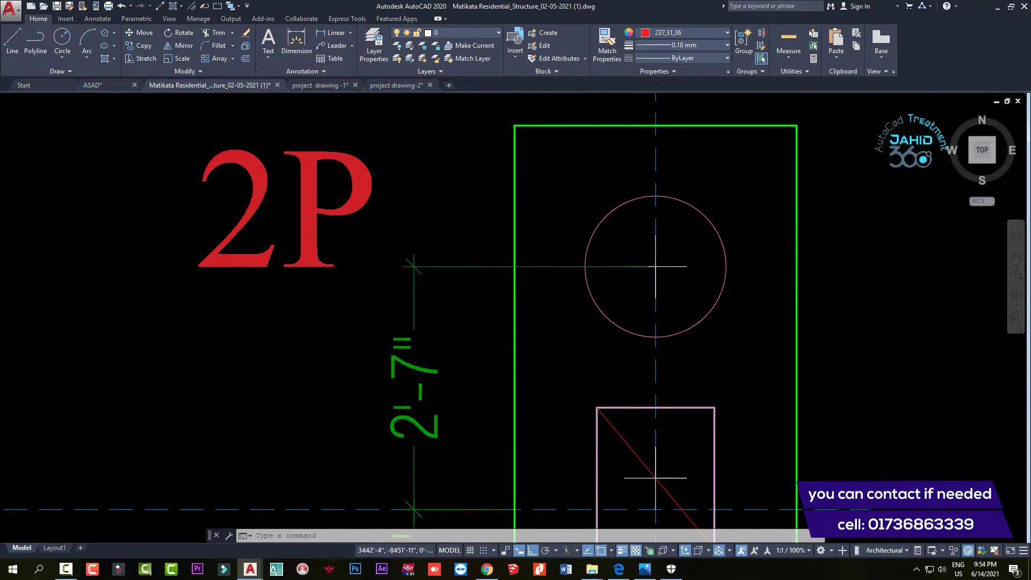
pyautogui.scroll(-4, 527, 294)
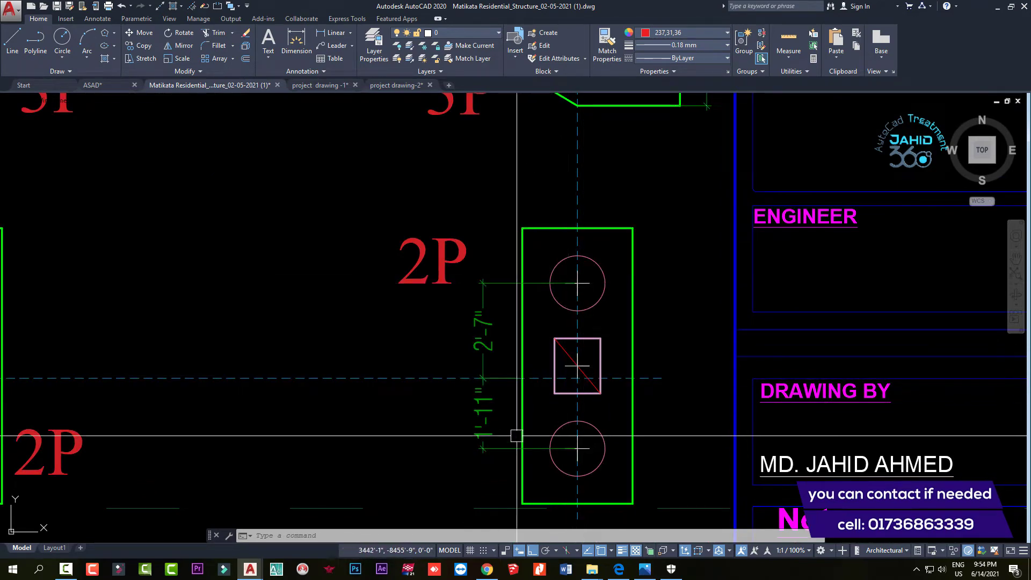
pyautogui.moveTo(498, 409); pyautogui.dragTo(496, 387, button='middle')
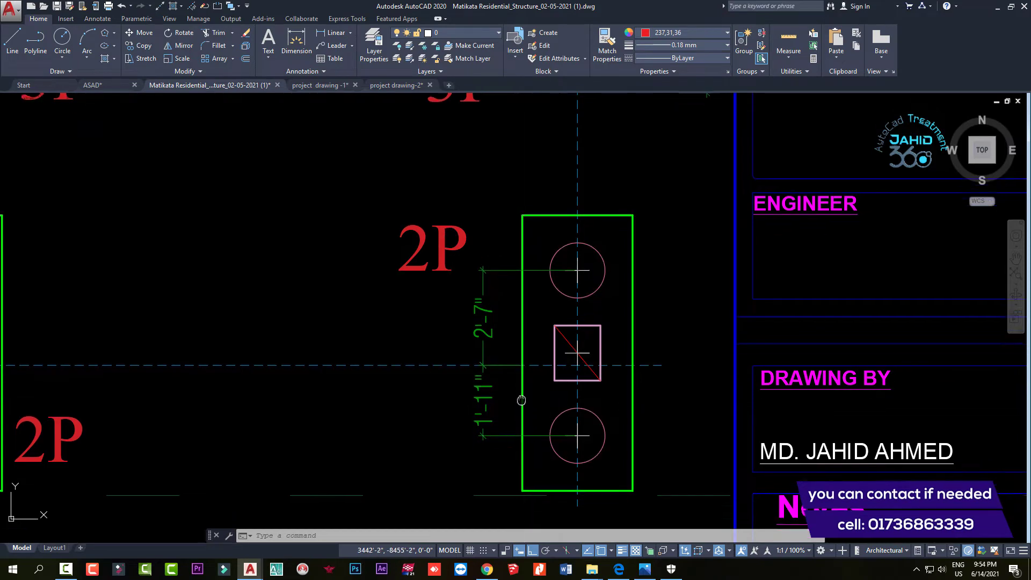
pyautogui.press('Escape')
pyautogui.press('Escape')
pyautogui.scroll(2, 485, 338)
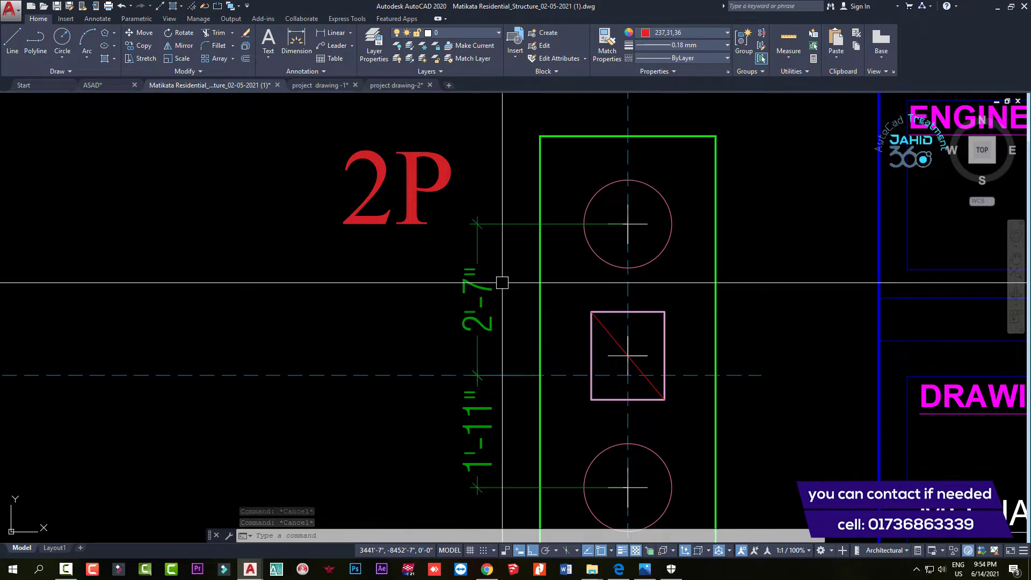
pyautogui.scroll(-2, 502, 282)
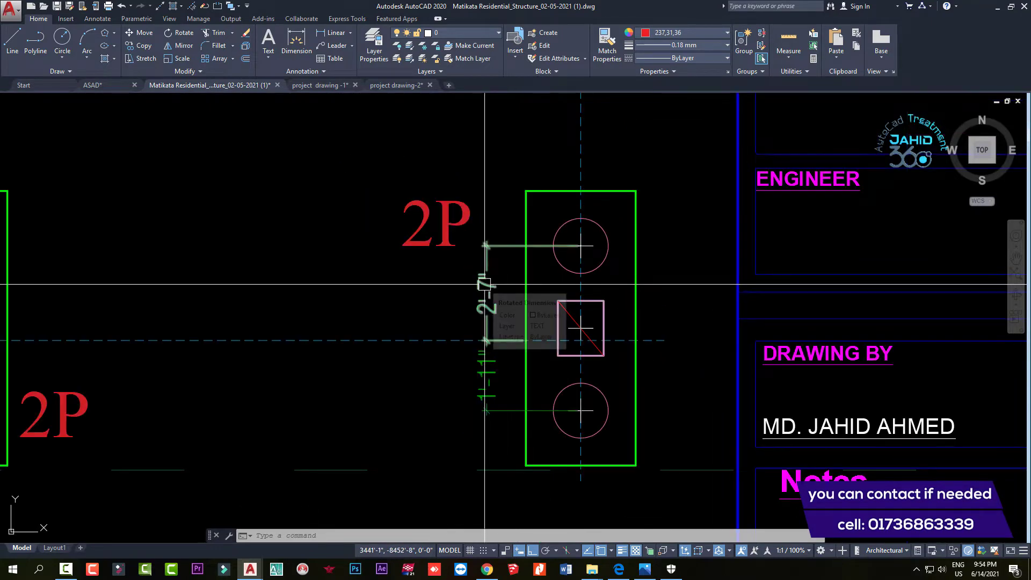
pyautogui.scroll(2, 485, 284)
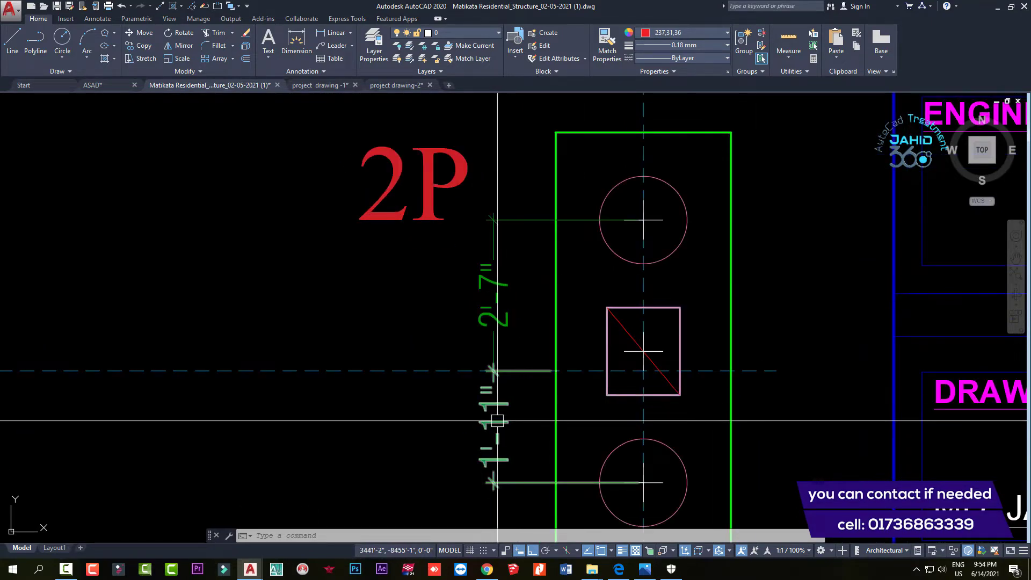
pyautogui.scroll(-2, 499, 414)
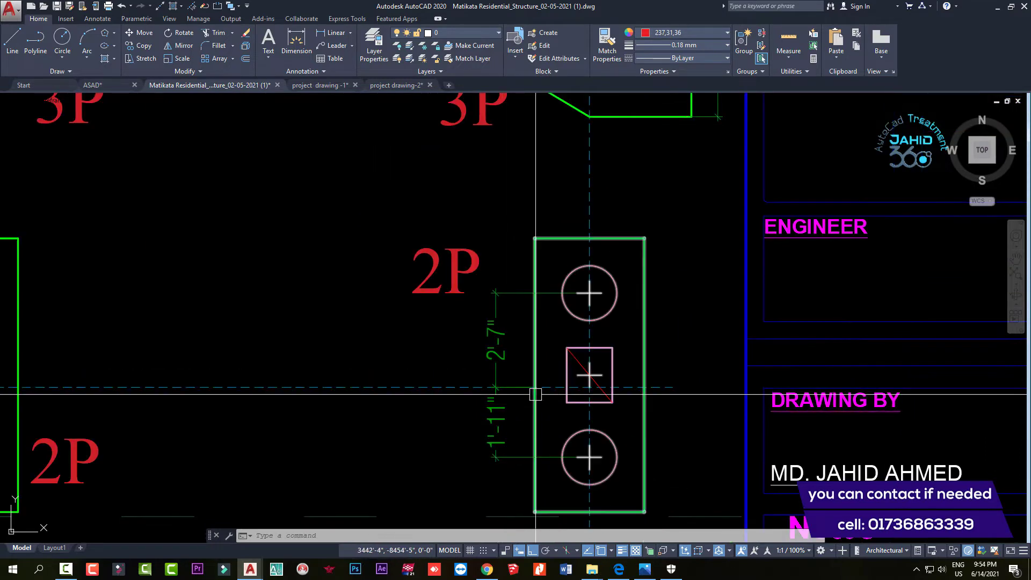
pyautogui.scroll(4, 531, 392)
pyautogui.scroll(-4, 500, 406)
pyautogui.scroll(4, 561, 376)
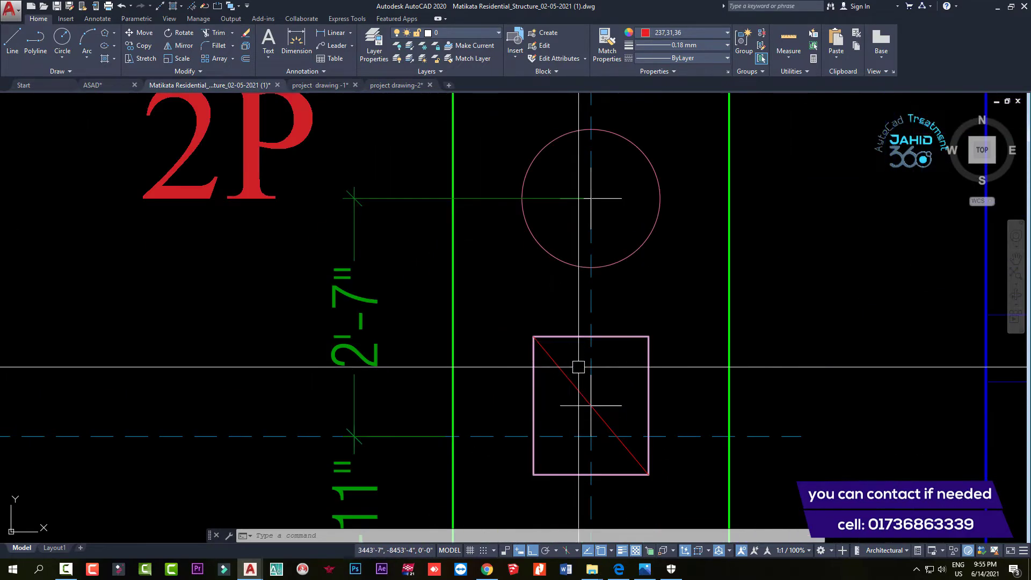
pyautogui.scroll(-4, 585, 398)
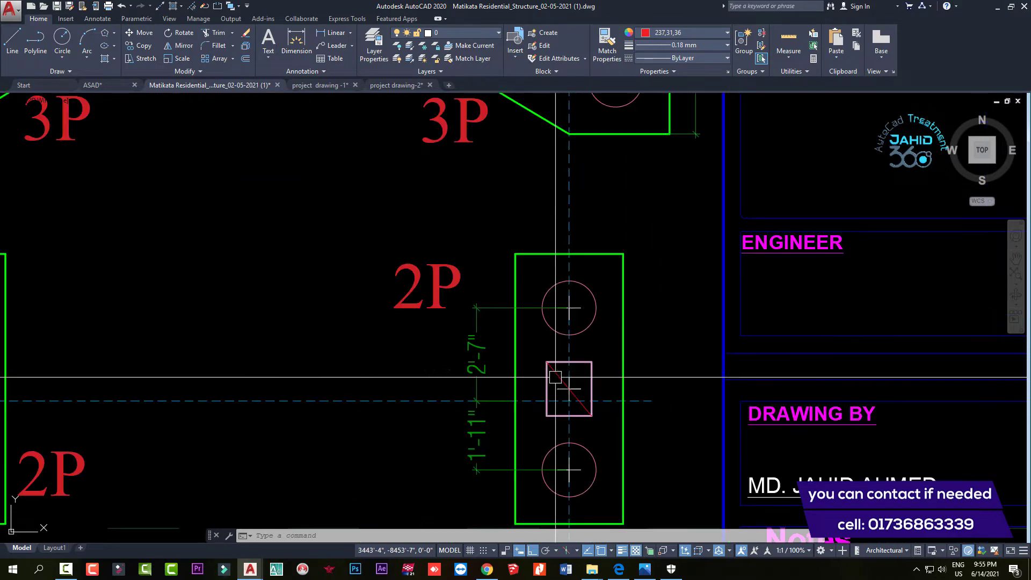
pyautogui.scroll(-4, 555, 372)
pyautogui.scroll(-2, 553, 370)
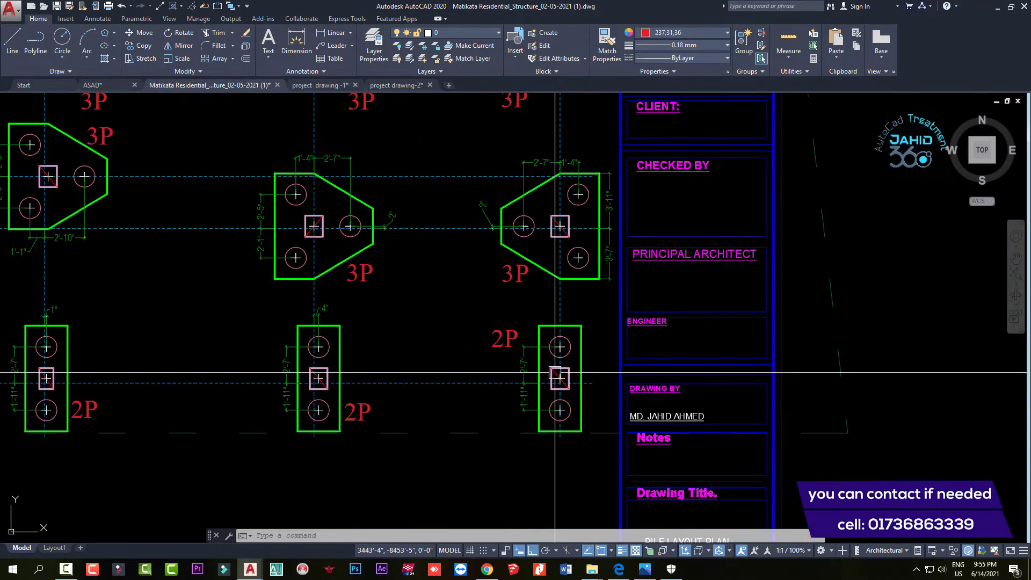
pyautogui.scroll(-3, 553, 370)
pyautogui.scroll(6, 406, 280)
pyautogui.scroll(3, 411, 263)
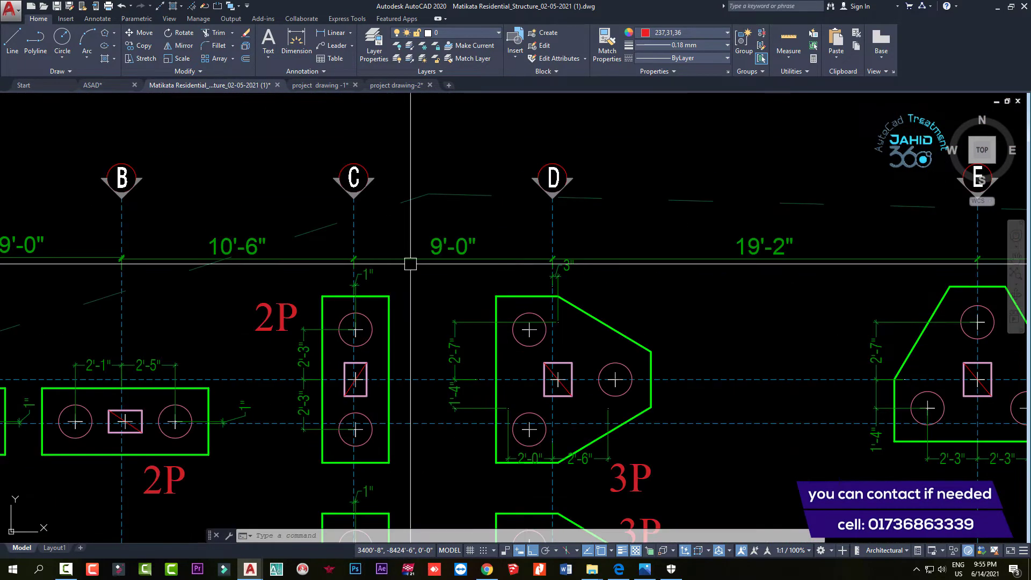
pyautogui.scroll(-6, 410, 264)
pyautogui.scroll(2, 400, 292)
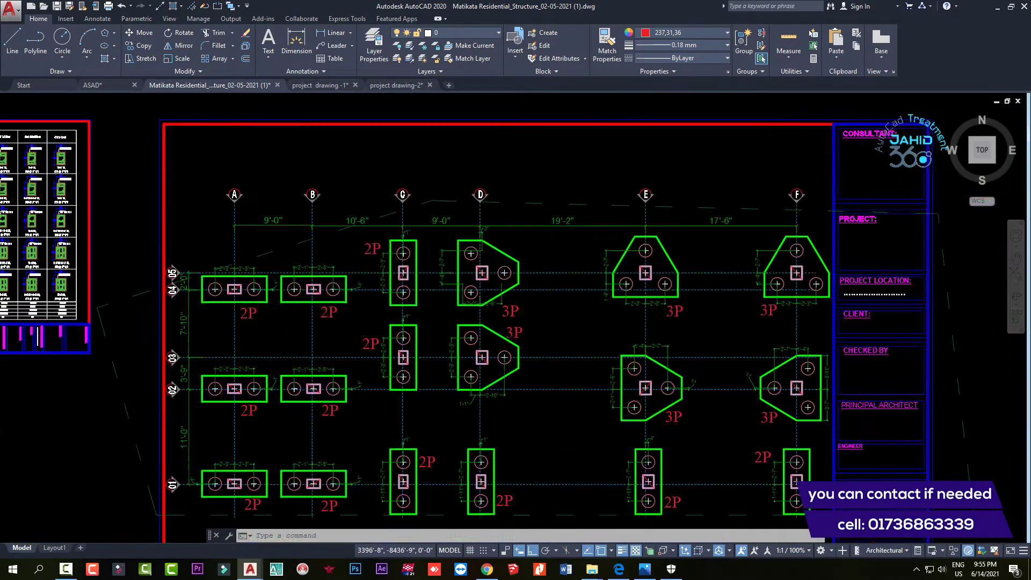
pyautogui.scroll(4, 397, 301)
pyautogui.scroll(-6, 389, 323)
pyautogui.scroll(6, 389, 324)
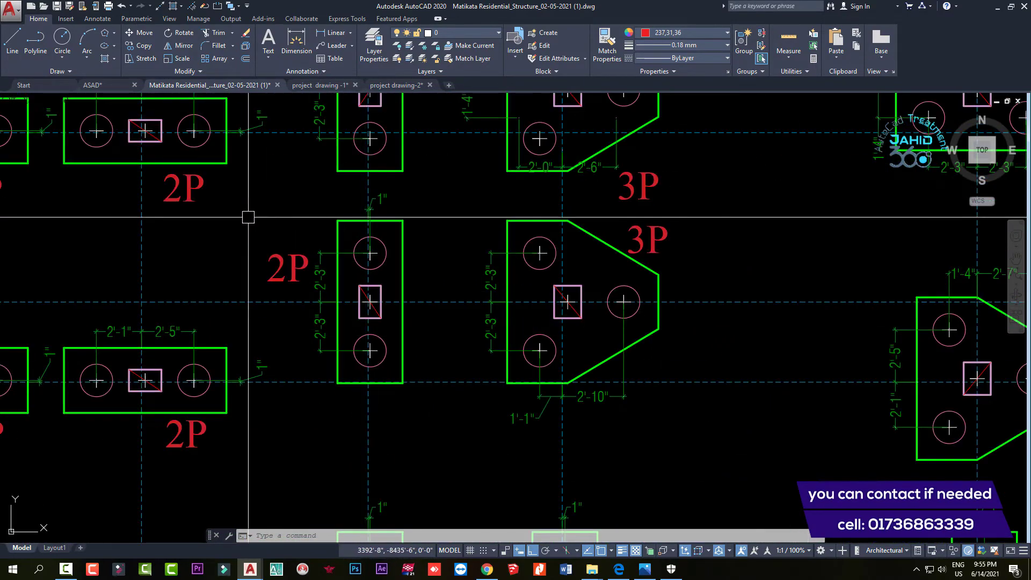
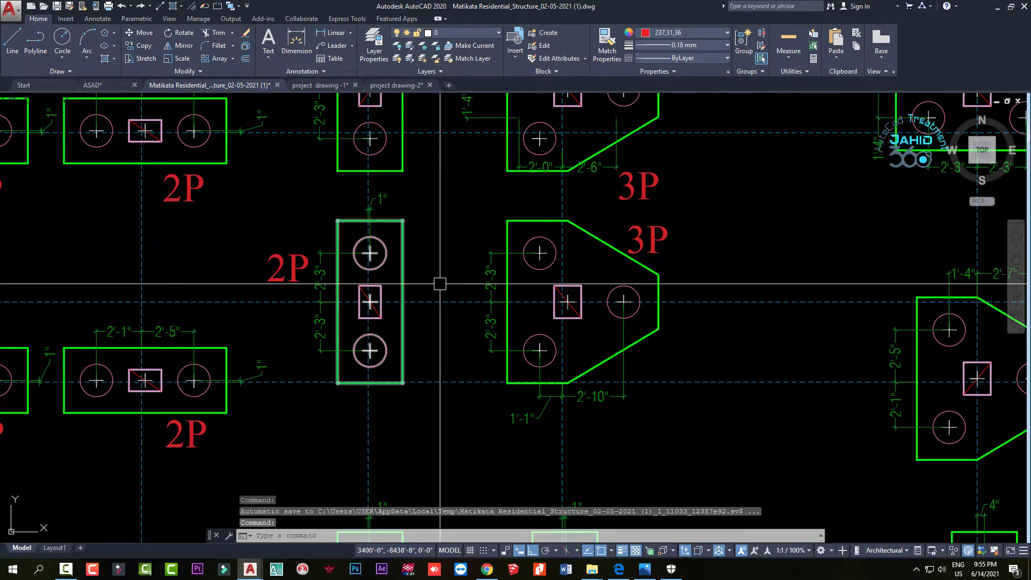
# Zoom out to the sheet row, then zoom in on sheet P-08's top-left PC1 pile cap
pyautogui.scroll(5, 365, 300)
pyautogui.scroll(2, 387, 320)
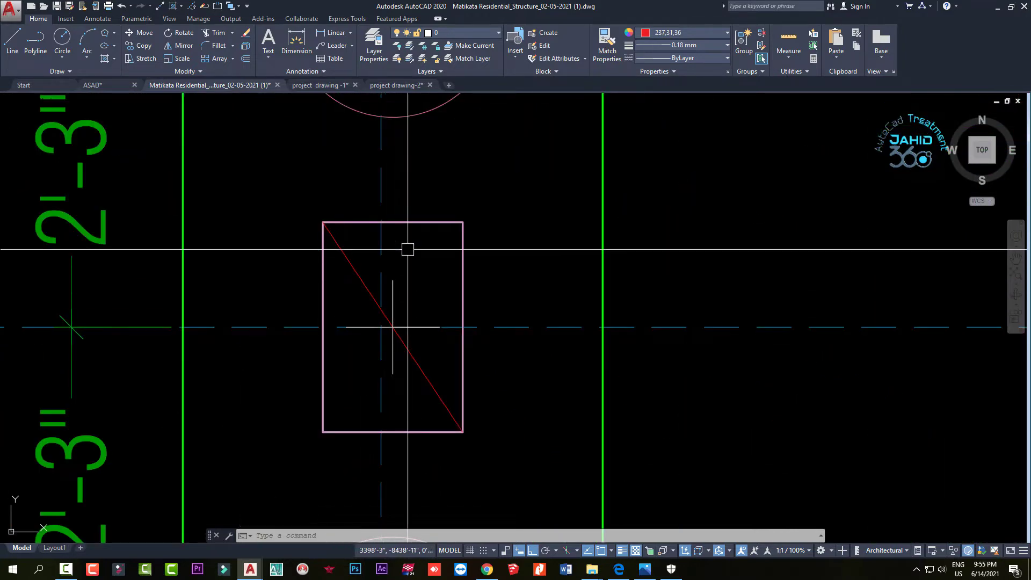
pyautogui.scroll(2, 414, 305)
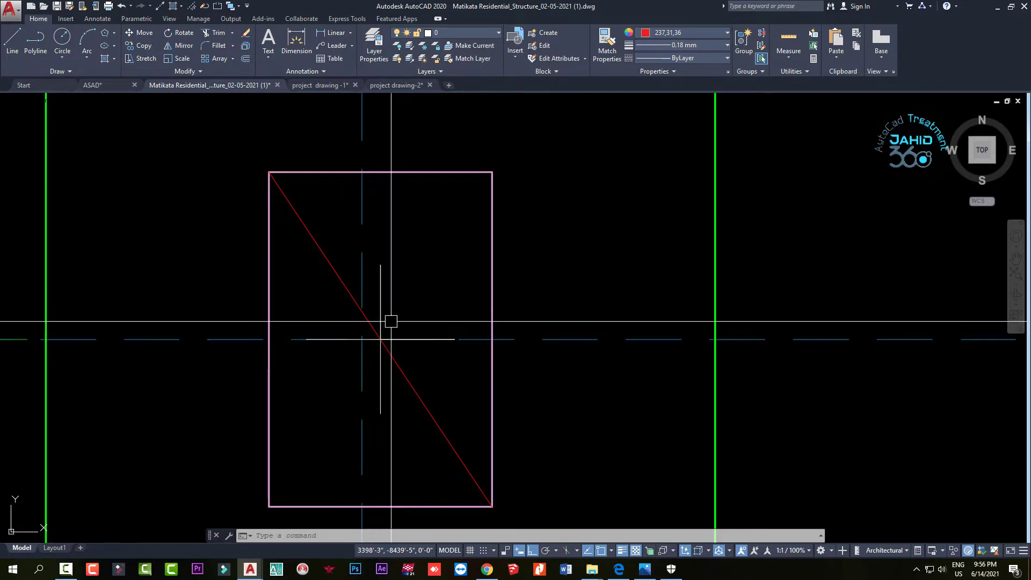
pyautogui.scroll(-8, 392, 325)
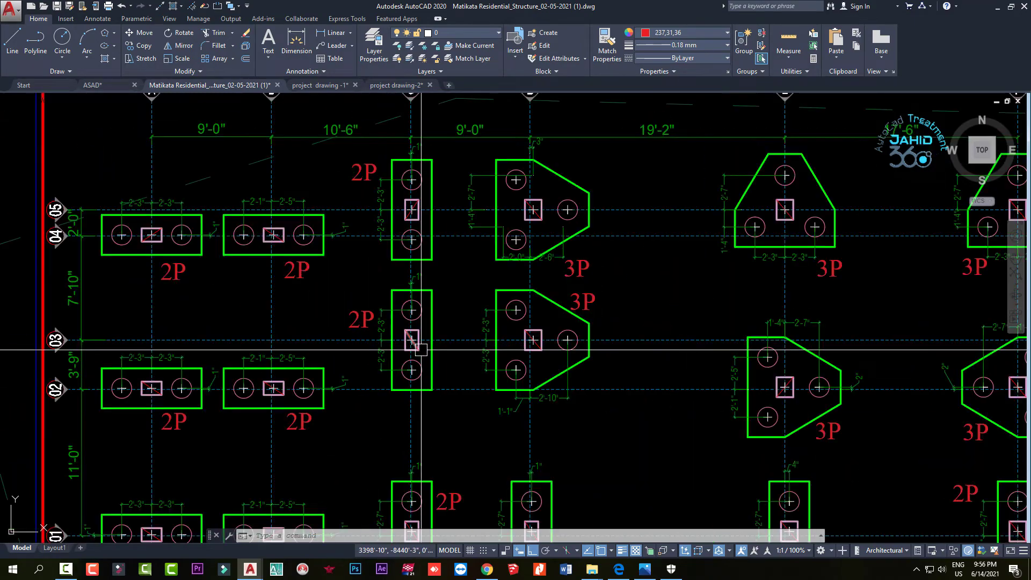
pyautogui.scroll(-6, 408, 343)
pyautogui.scroll(3, 427, 367)
pyautogui.scroll(5, 449, 346)
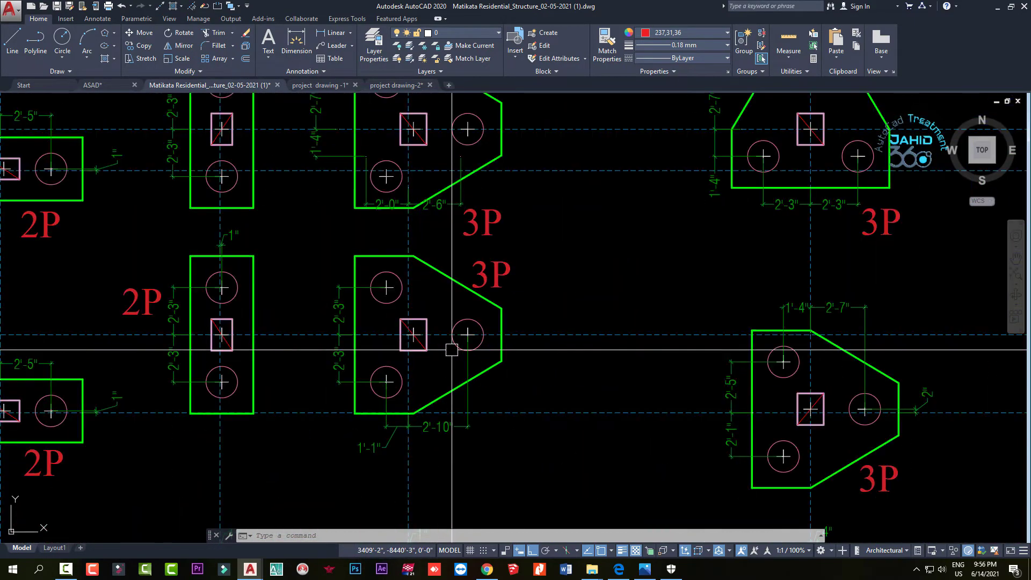
pyautogui.scroll(-5, 448, 351)
pyautogui.scroll(4, 314, 354)
pyautogui.scroll(-6, 306, 341)
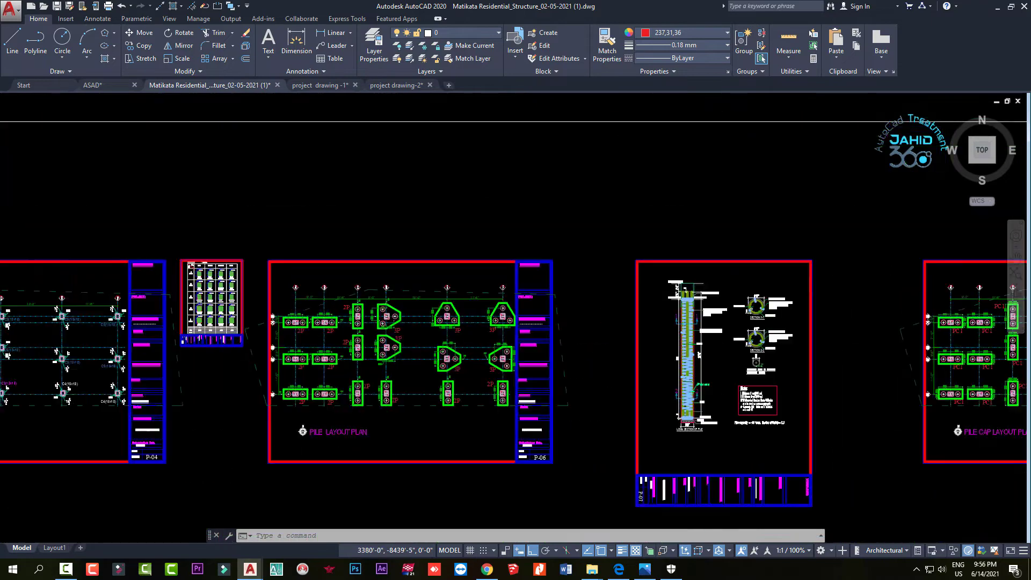
pyautogui.scroll(-2, 306, 341)
pyautogui.scroll(-1, 306, 344)
pyautogui.scroll(5, 604, 308)
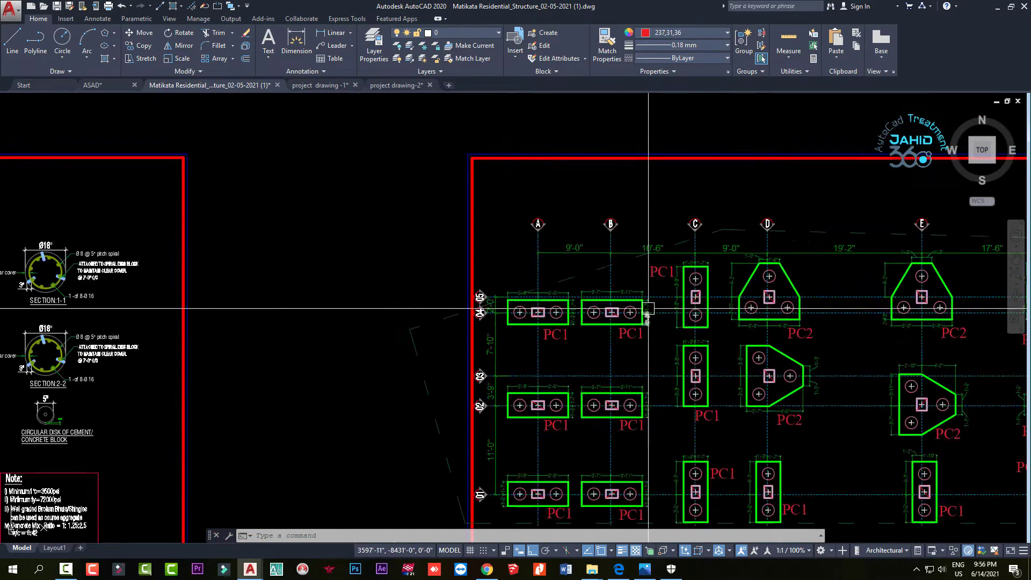
pyautogui.scroll(3, 607, 314)
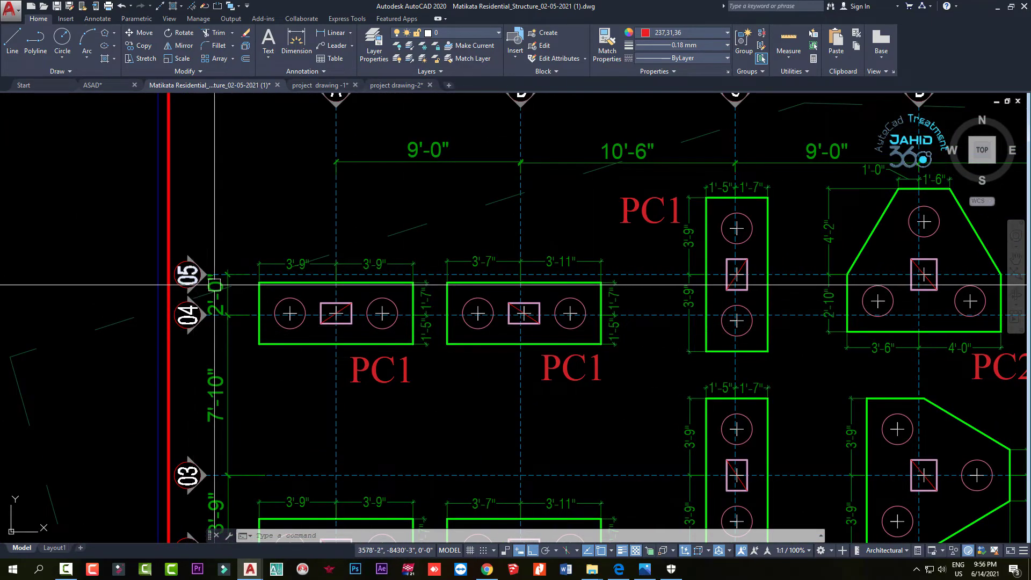
pyautogui.scroll(4, 346, 269)
pyautogui.scroll(2, 357, 266)
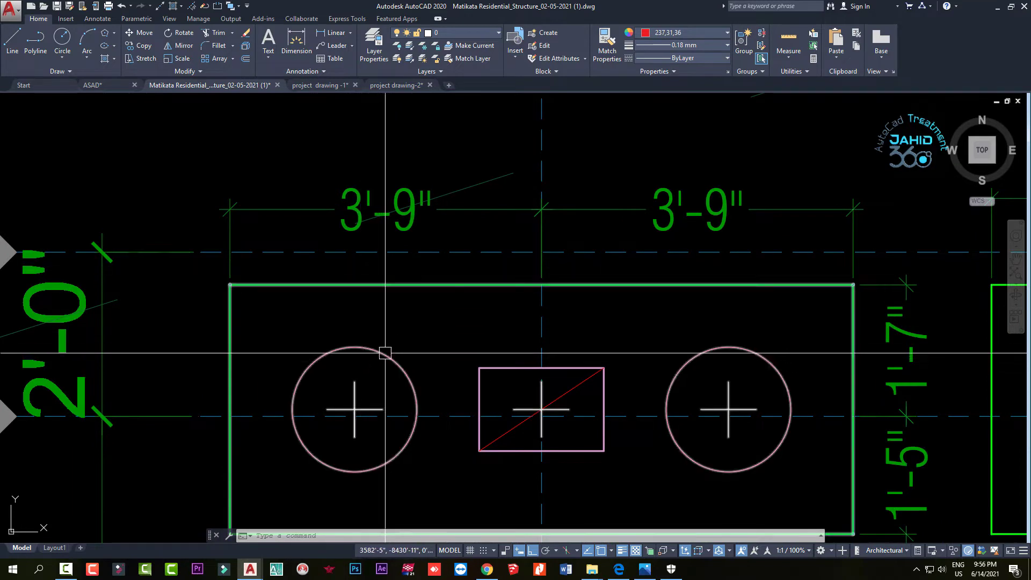
pyautogui.click(400, 212)
pyautogui.click(230, 284)
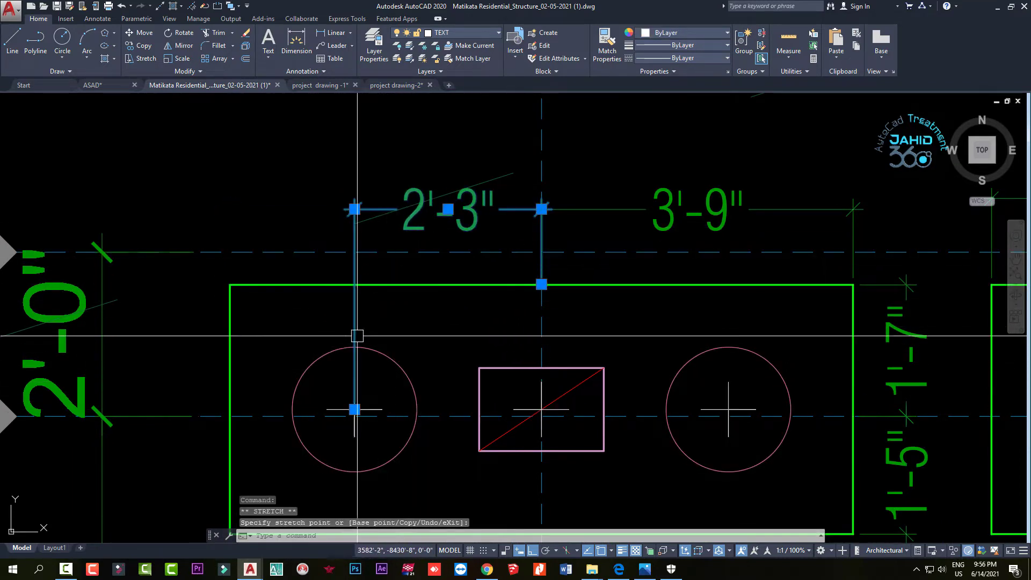
pyautogui.click(355, 409)
pyautogui.click(231, 283)
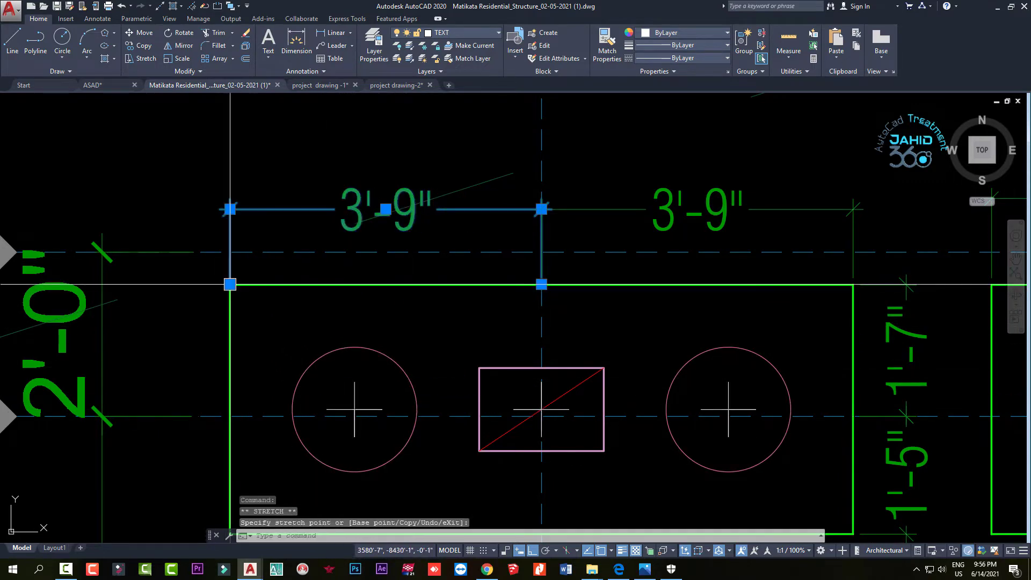
pyautogui.scroll(-4, 556, 226)
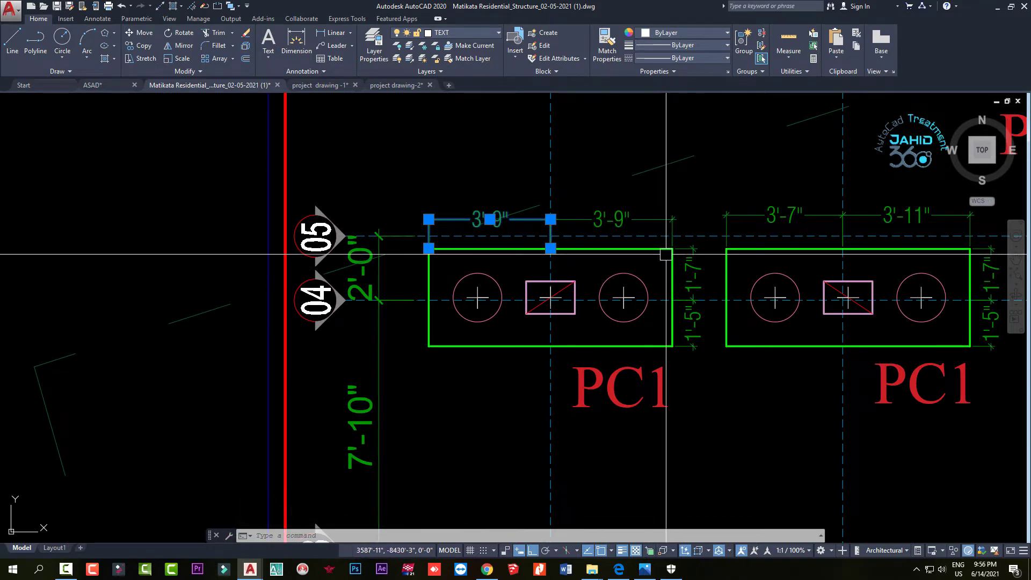
pyautogui.scroll(-3, 665, 254)
pyautogui.scroll(-3, 644, 268)
# Stretch both top 2'-3" dimensions to the footing's outer corners so each reads 3'-9"
pyautogui.scroll(2, 436, 280)
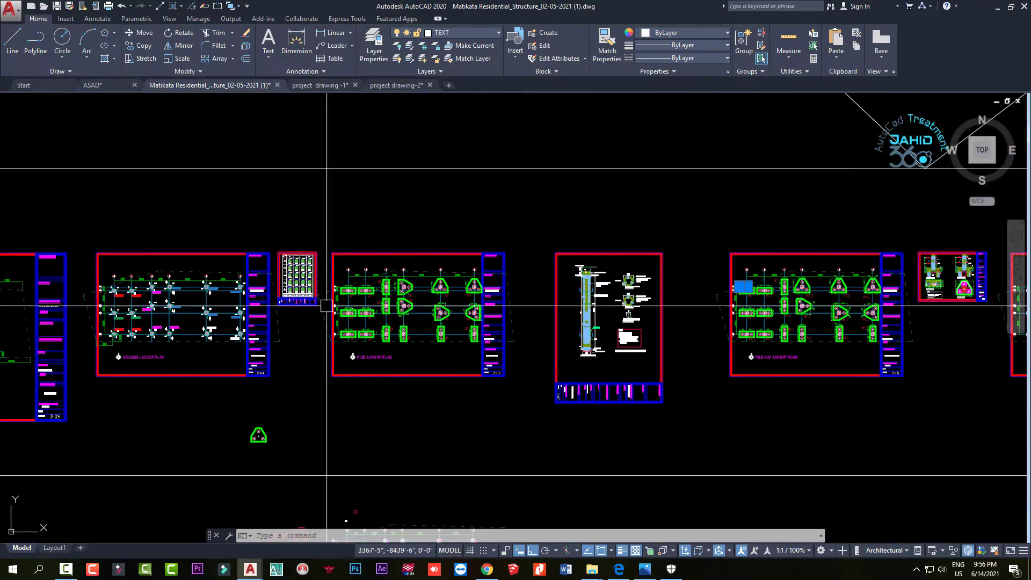
pyautogui.scroll(4, 437, 263)
pyautogui.scroll(6, 408, 204)
pyautogui.click(446, 182)
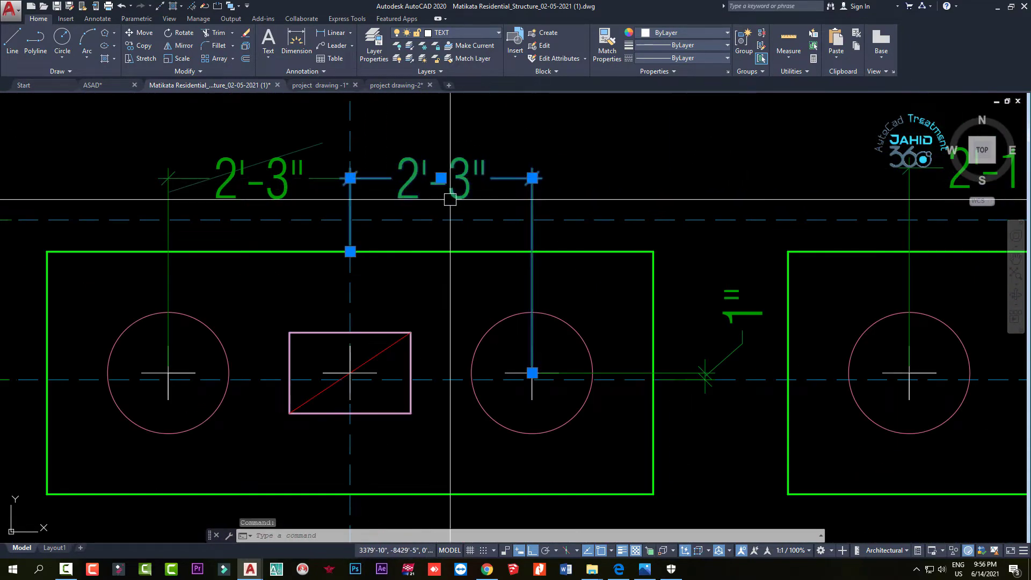
pyautogui.click(532, 372)
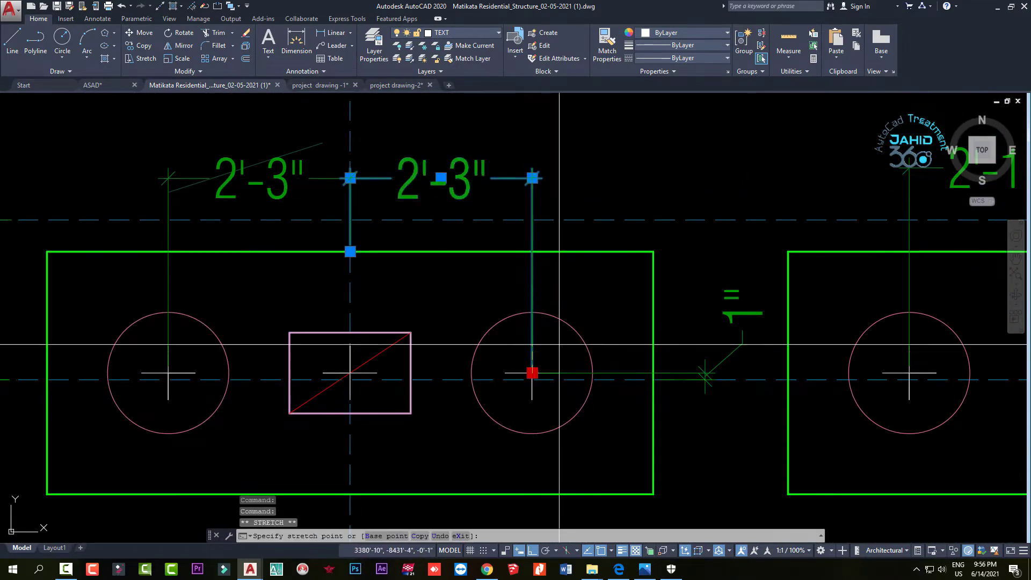
pyautogui.click(653, 252)
pyautogui.moveTo(427, 298); pyautogui.dragTo(549, 303, button='middle')
pyautogui.click(370, 185)
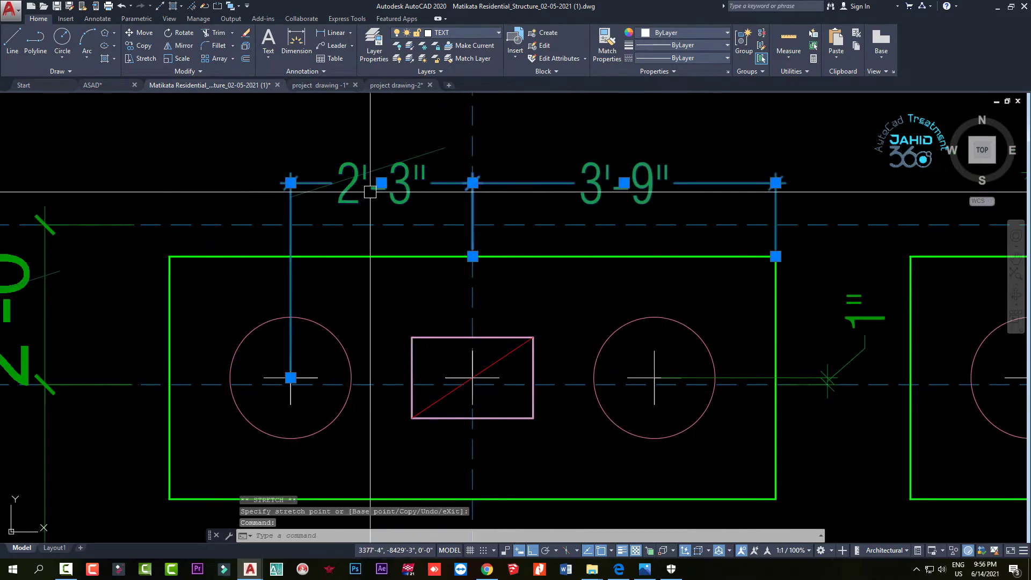
pyautogui.click(290, 377)
pyautogui.click(169, 257)
# Stretch the 1" side dimension beside the footing to read 1'-7"
pyautogui.scroll(-2, 271, 269)
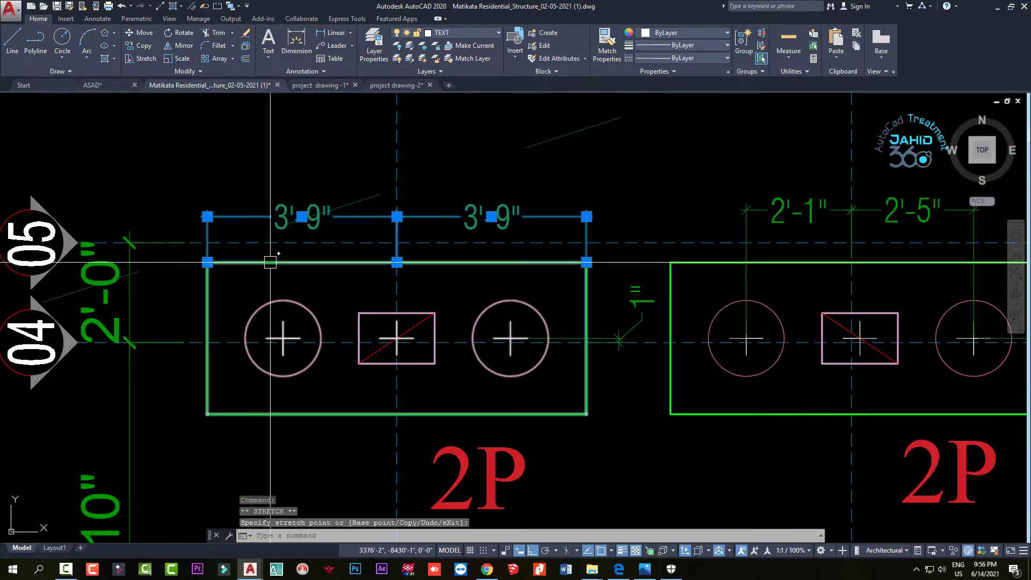
pyautogui.moveTo(461, 426); pyautogui.dragTo(314, 387, button='middle')
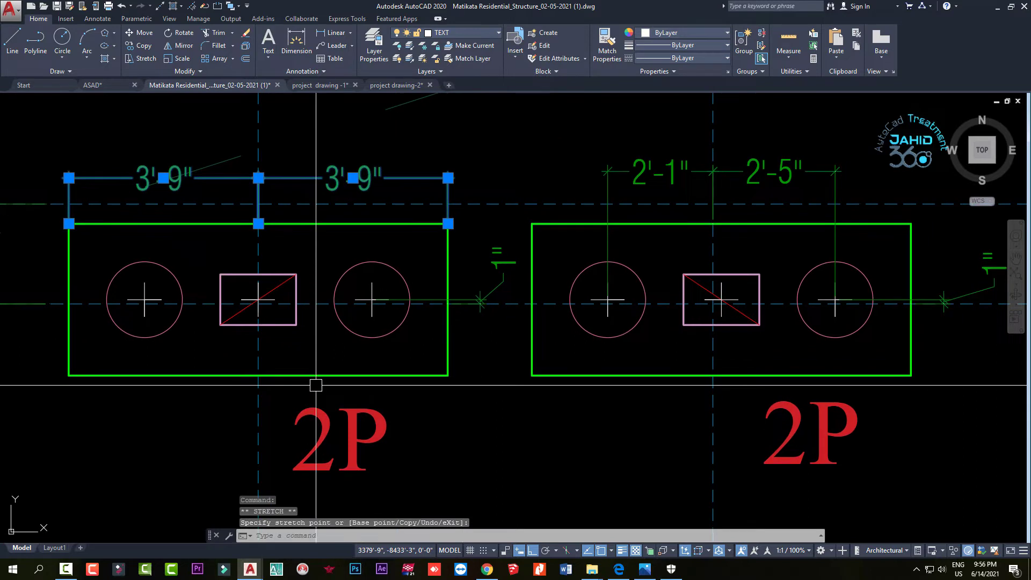
pyautogui.scroll(2, 448, 317)
pyautogui.click(494, 291)
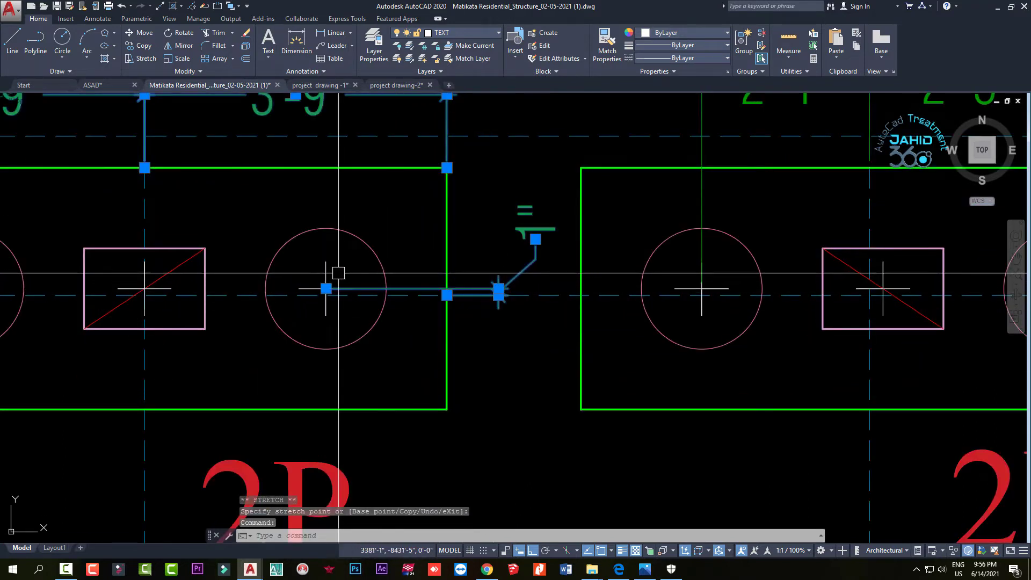
pyautogui.click(499, 292)
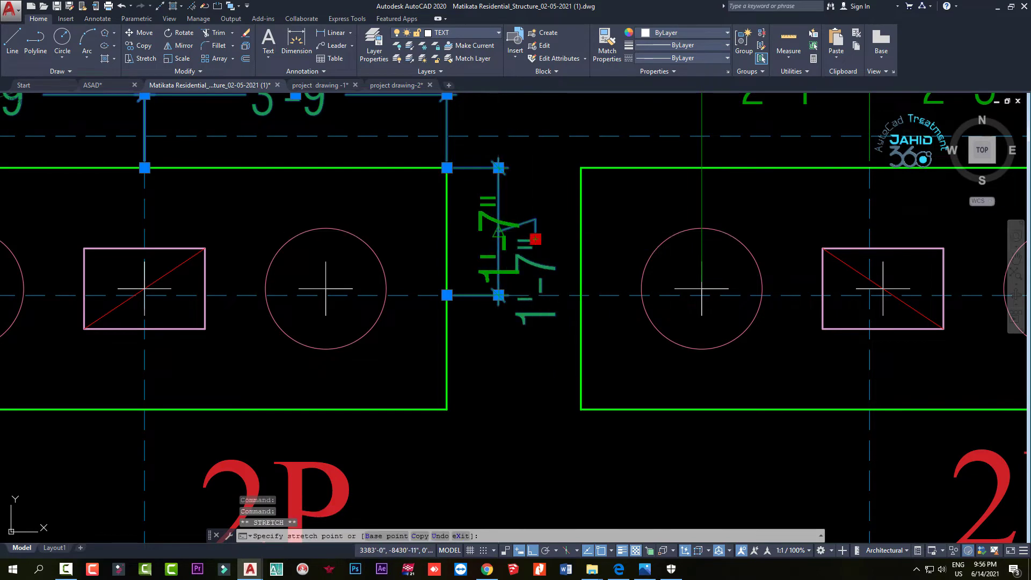
pyautogui.scroll(-2, 516, 255)
pyautogui.scroll(2, 484, 253)
pyautogui.scroll(-4, 569, 253)
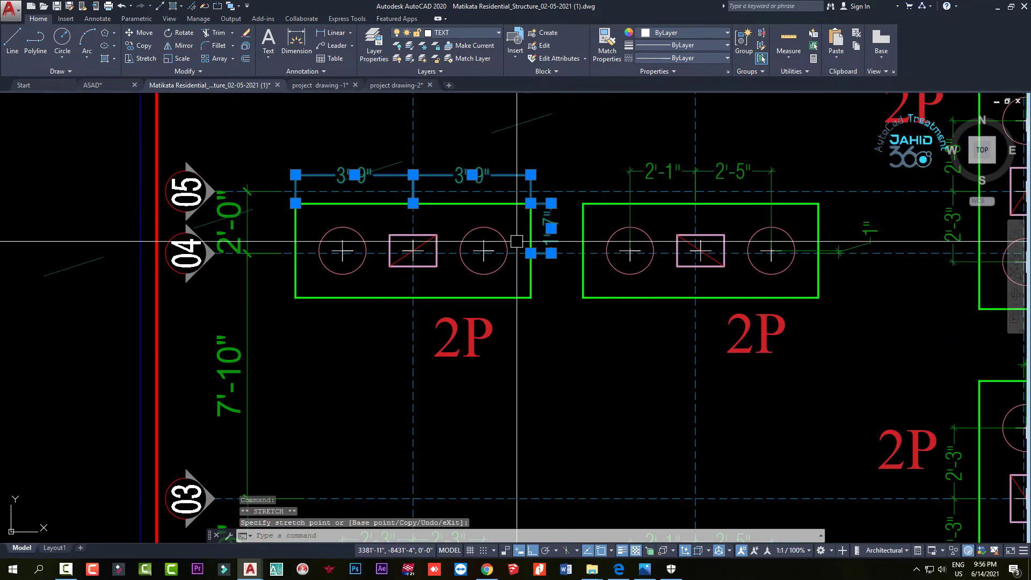
pyautogui.scroll(4, 698, 226)
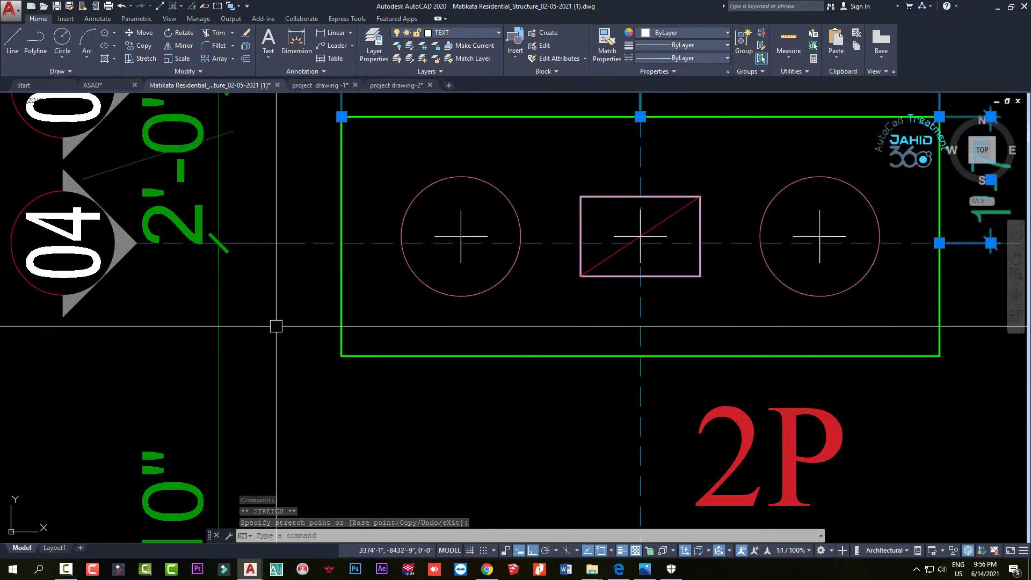
pyautogui.moveTo(982, 150)
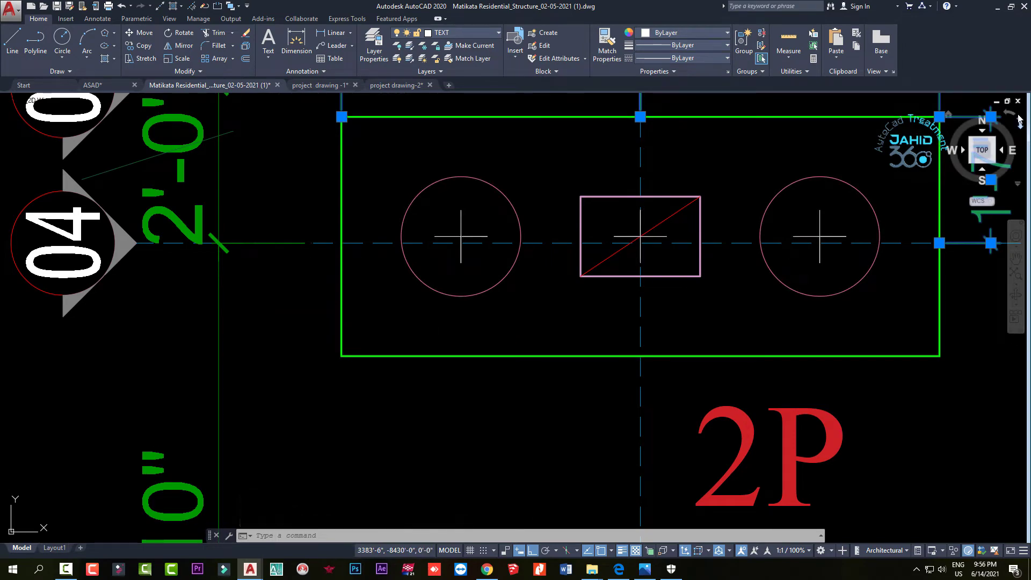
pyautogui.scroll(-5, 516, 258)
pyautogui.scroll(-5, 518, 258)
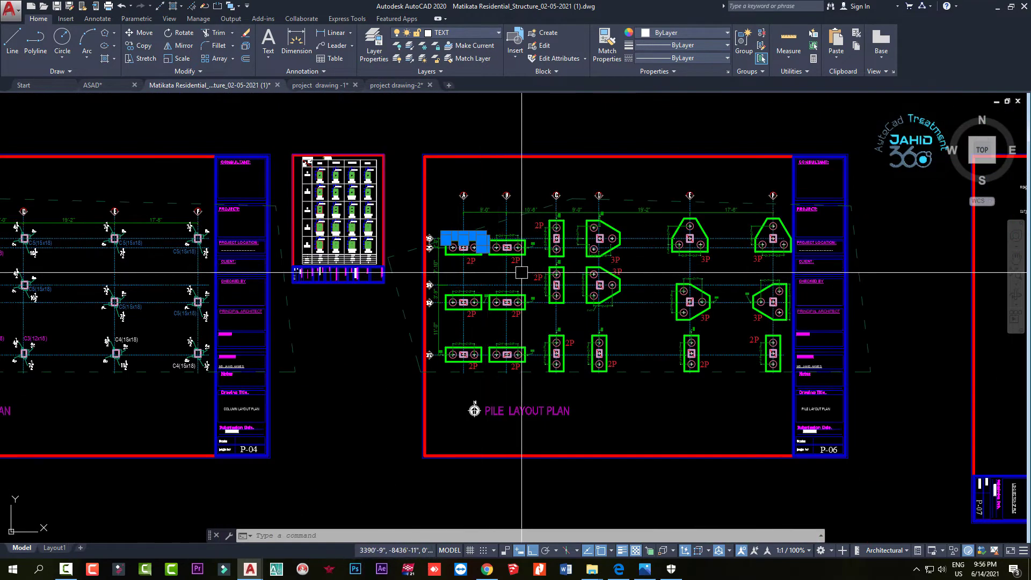
# Stretch the 3P footing's 2'-7" vertical dimension to its top corner so it reads 4'-2"
pyautogui.scroll(-4, 524, 276)
pyautogui.moveTo(524, 276); pyautogui.dragTo(505, 269, button='middle')
pyautogui.scroll(4, 746, 231)
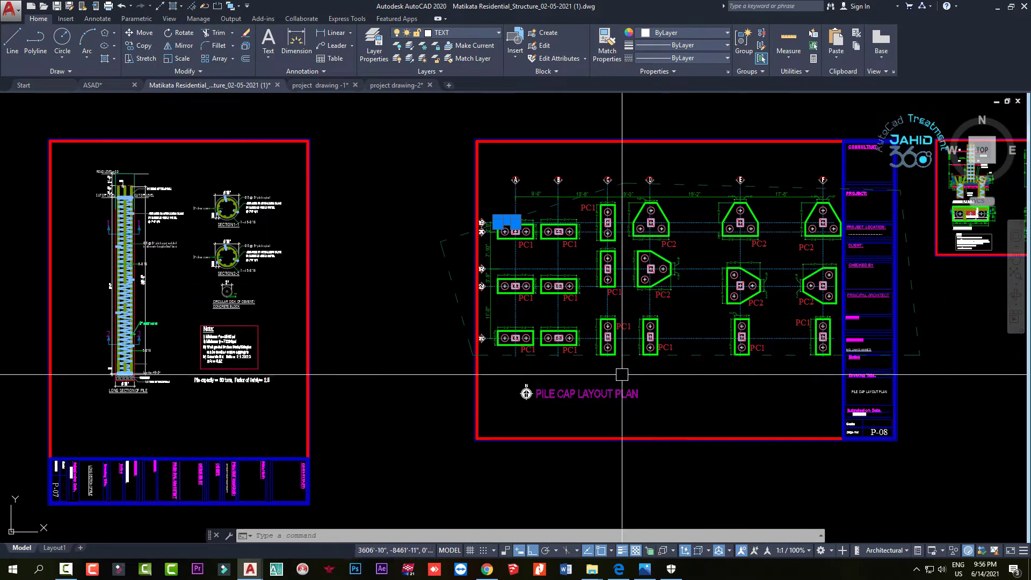
pyautogui.scroll(5, 507, 226)
pyautogui.scroll(5, 368, 208)
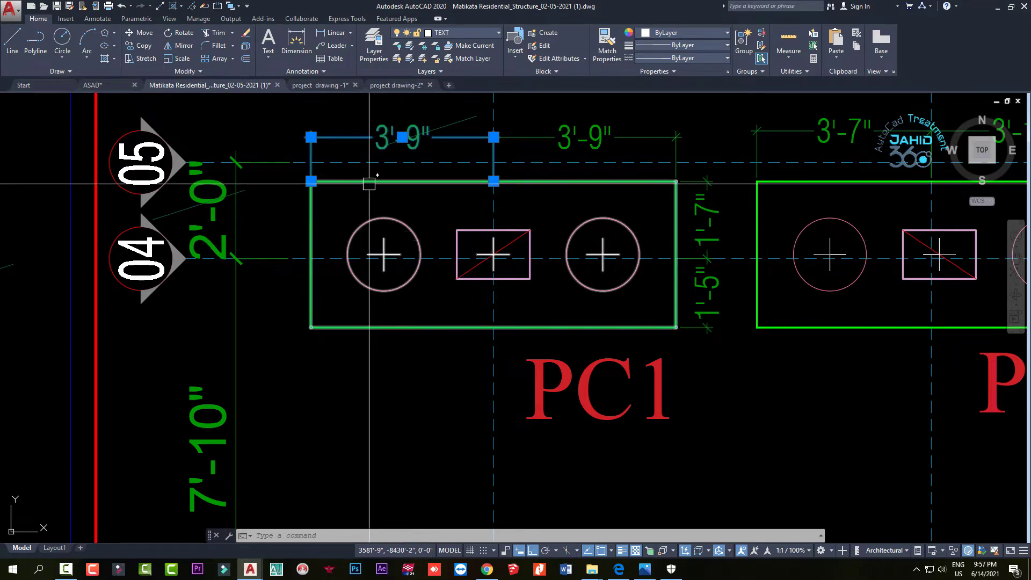
pyautogui.scroll(-5, 334, 188)
pyautogui.scroll(3, 193, 212)
pyautogui.scroll(2, 306, 301)
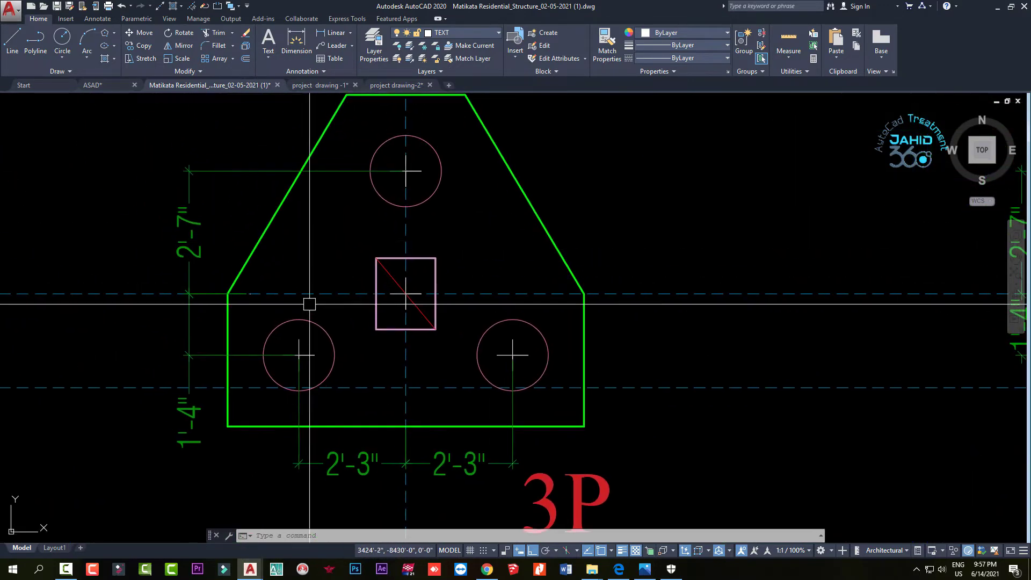
pyautogui.moveTo(402, 172); pyautogui.dragTo(347, 242, button='middle')
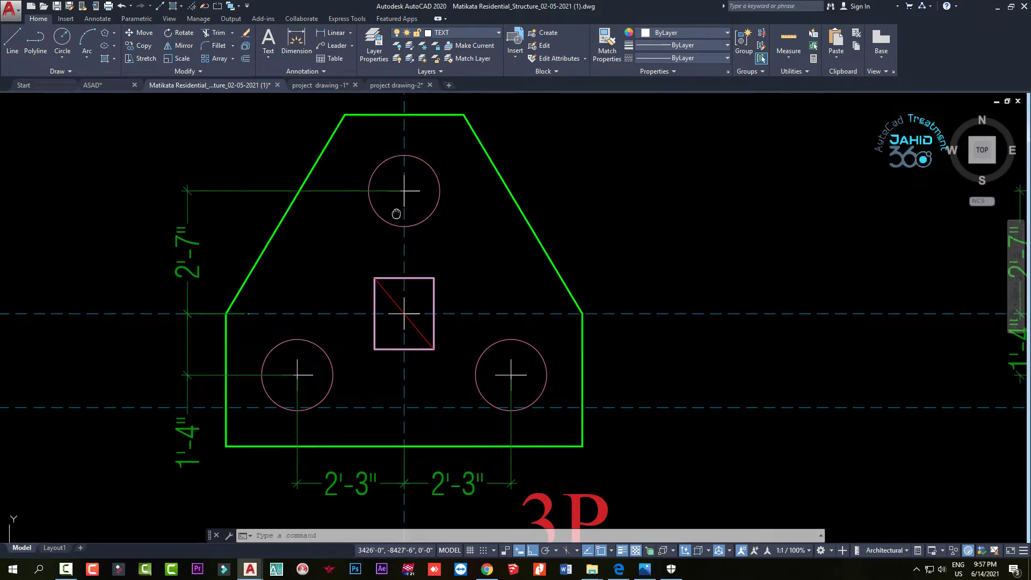
pyautogui.click(347, 242)
pyautogui.click(403, 242)
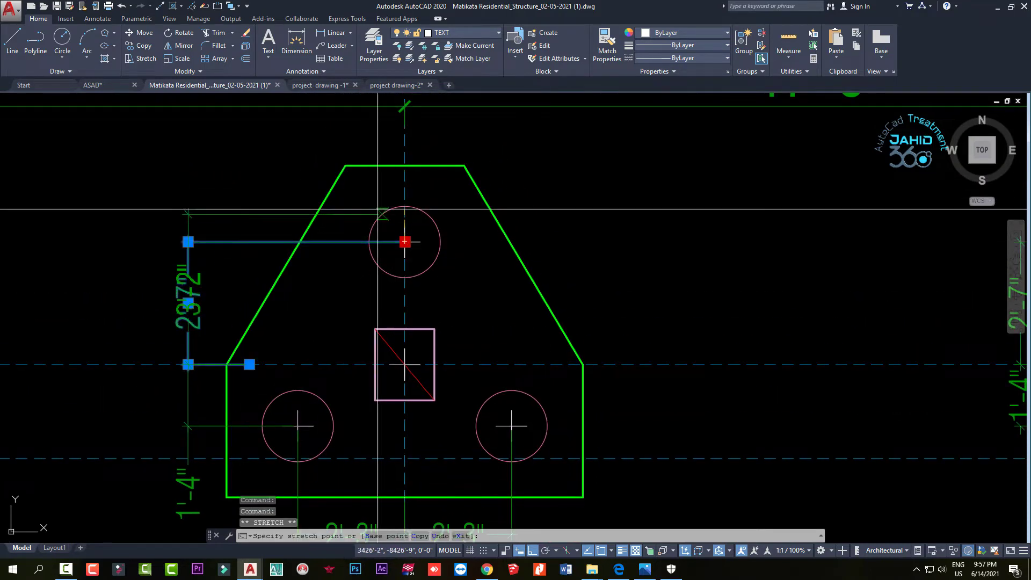
pyautogui.click(345, 166)
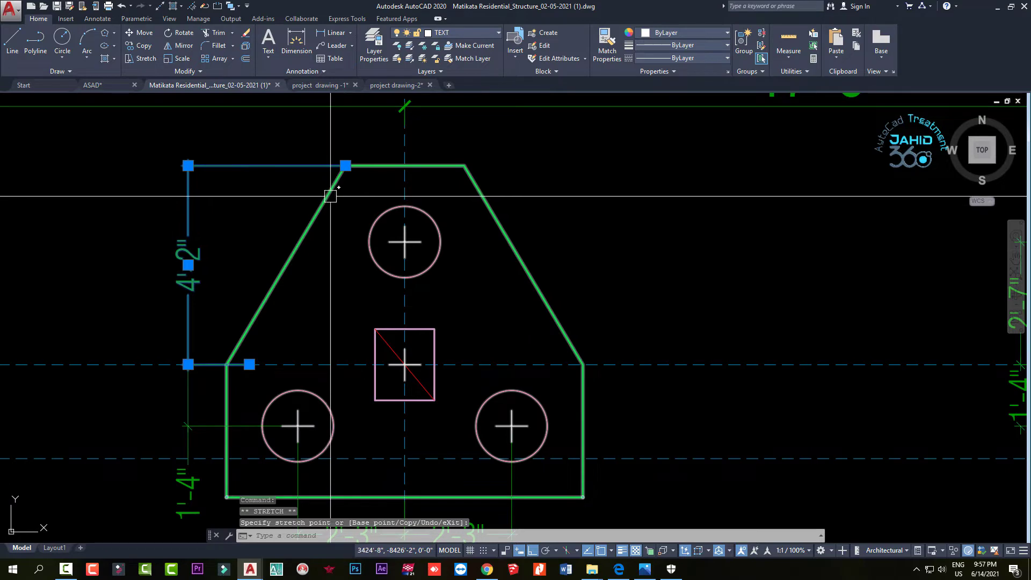
pyautogui.press('Escape')
pyautogui.scroll(-10, 381, 310)
# Select the second 2P cap's 2'-5" and 2'-1" dimensions and snap their shared point to the footing centre
pyautogui.scroll(6, 419, 260)
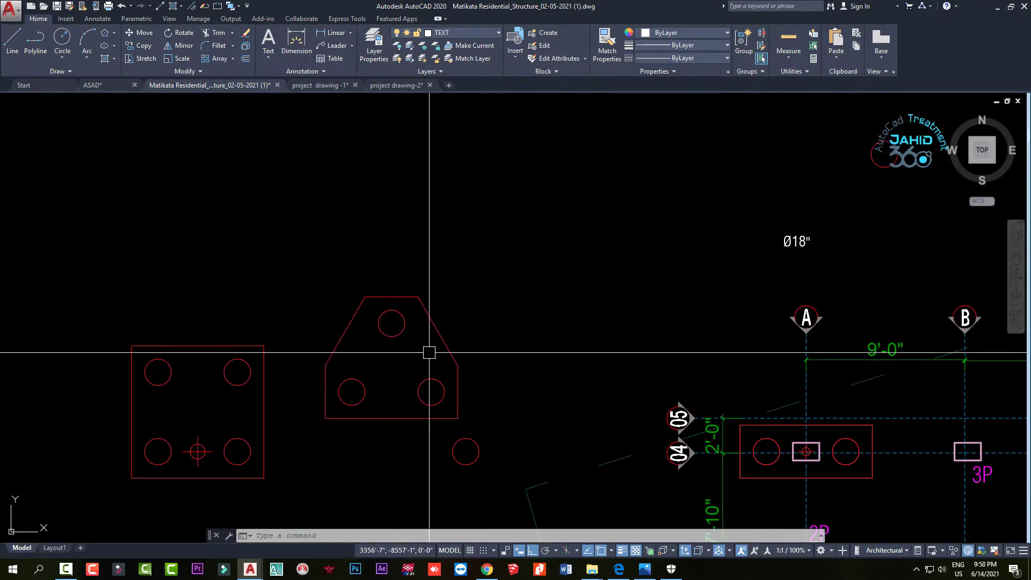
pyautogui.scroll(-2, 403, 356)
pyautogui.scroll(-4, 397, 355)
pyautogui.scroll(-1, 495, 301)
pyautogui.scroll(3, 495, 369)
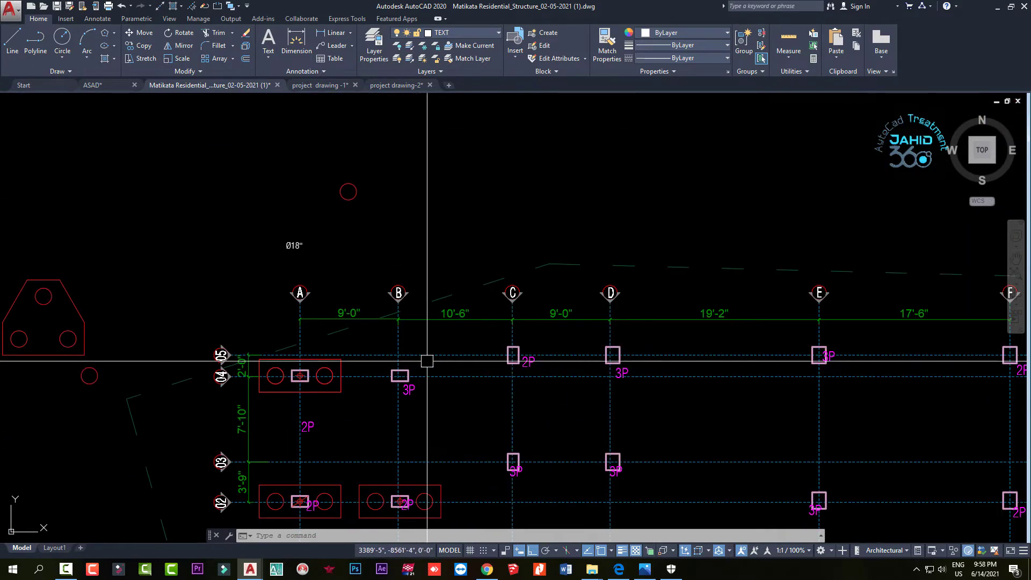
pyautogui.scroll(4, 515, 390)
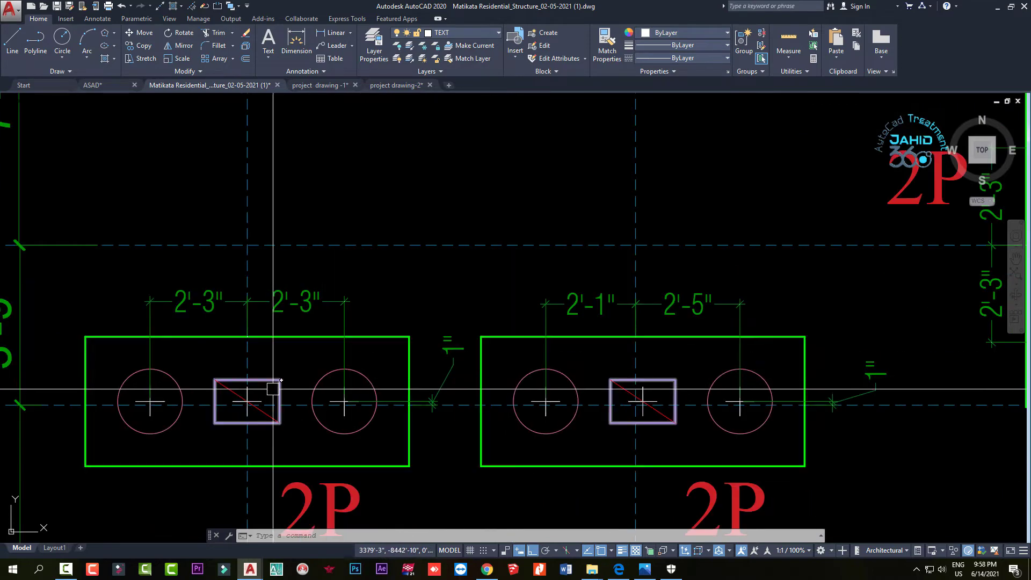
pyautogui.scroll(2, 267, 379)
pyautogui.scroll(-2, 253, 359)
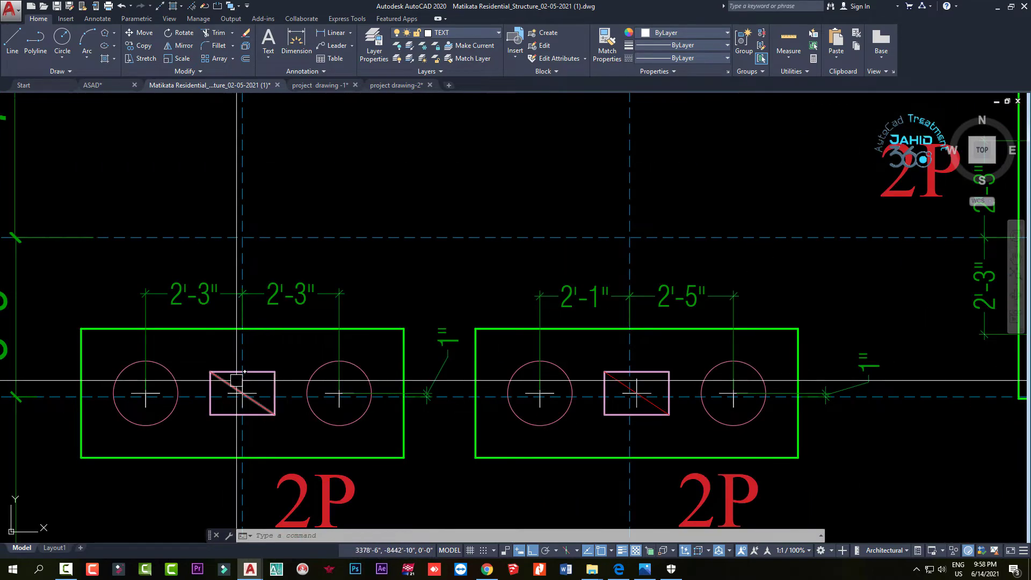
pyautogui.scroll(2, 288, 361)
pyautogui.scroll(2, 301, 363)
pyautogui.moveTo(303, 364); pyautogui.dragTo(338, 356, button='middle')
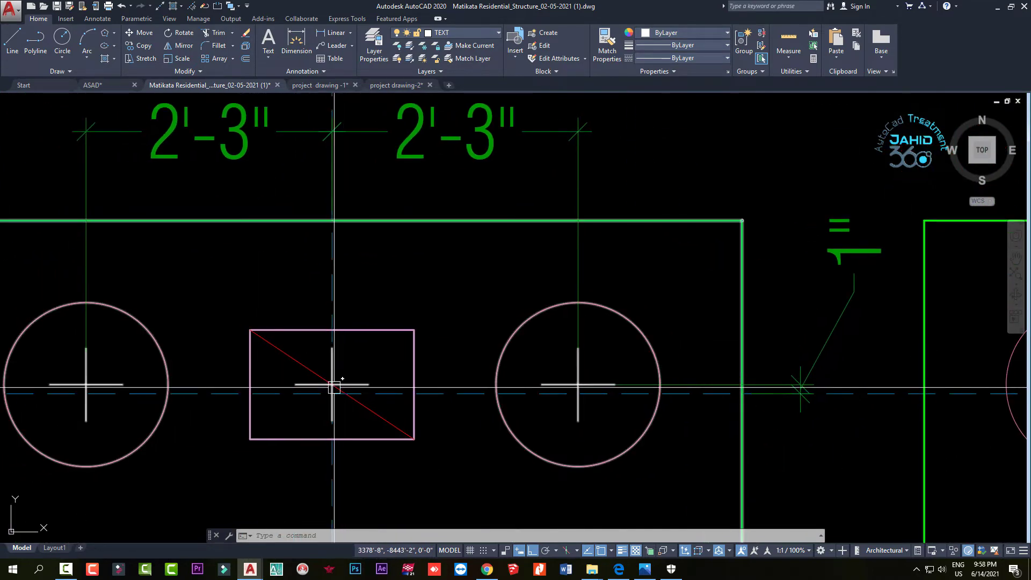
pyautogui.scroll(-5, 101, 376)
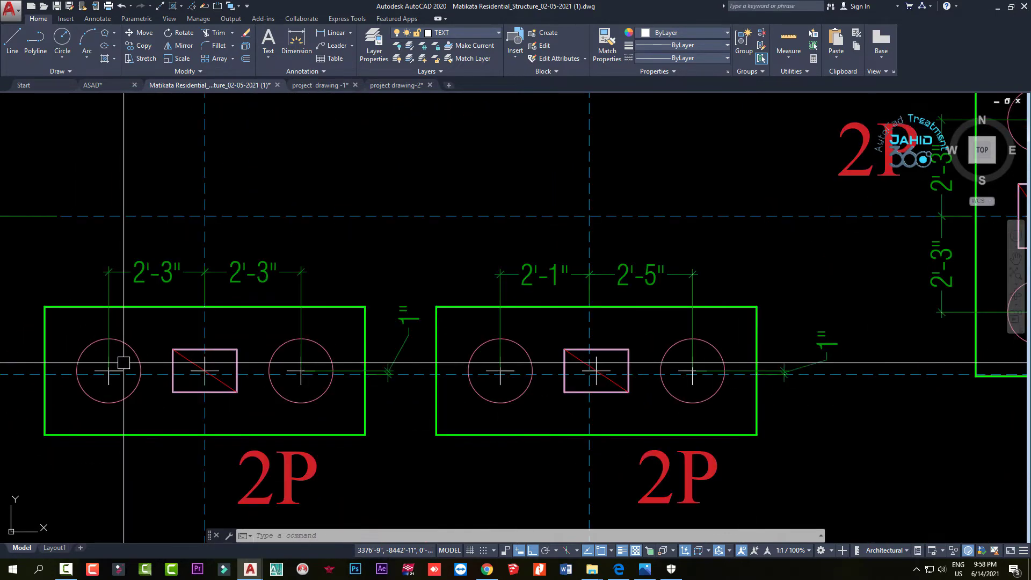
pyautogui.scroll(4, 201, 368)
pyautogui.scroll(-5, 208, 369)
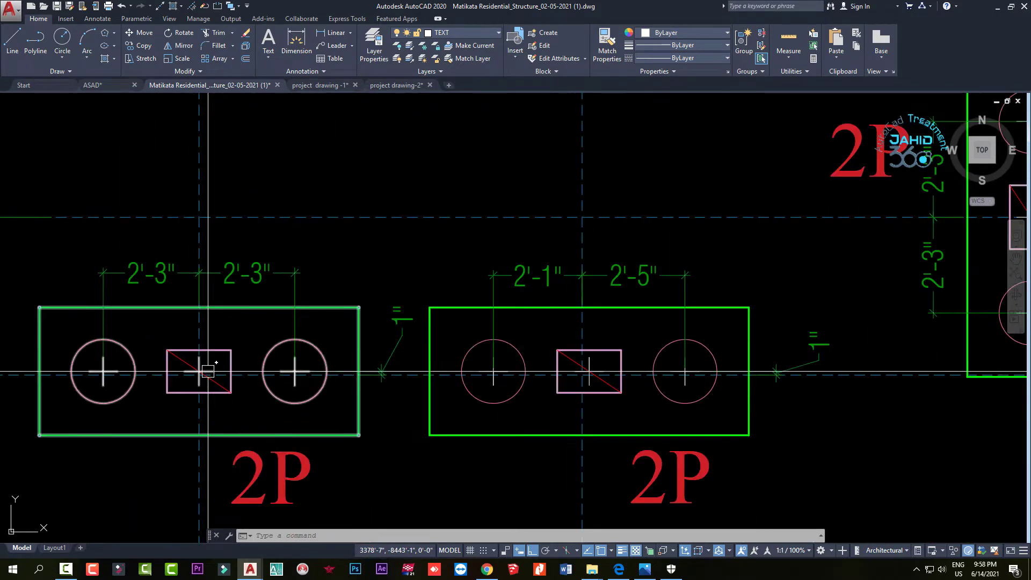
pyautogui.scroll(3, 605, 322)
pyautogui.scroll(3, 623, 306)
pyautogui.click(683, 236)
pyautogui.click(560, 207)
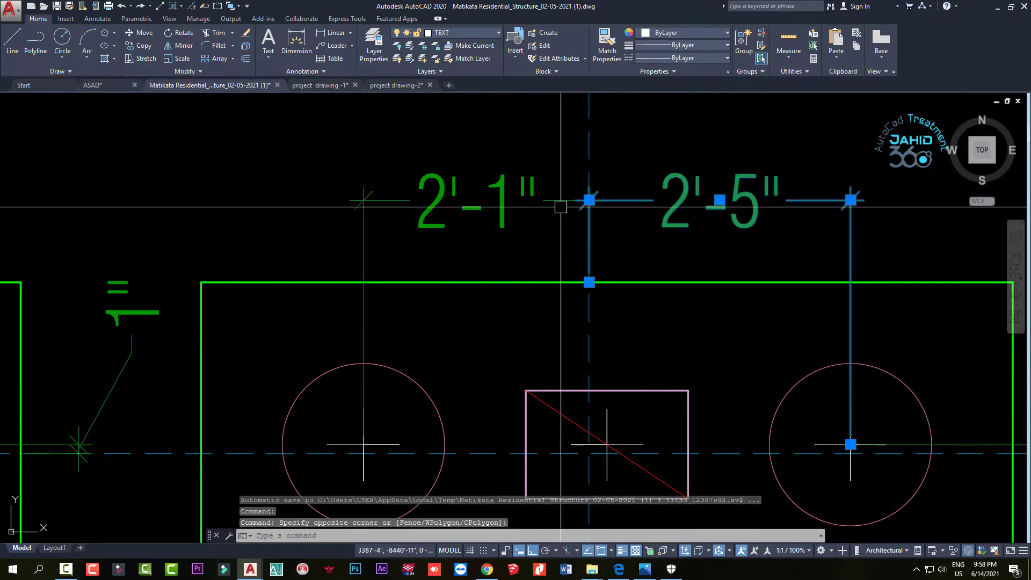
pyautogui.click(461, 161)
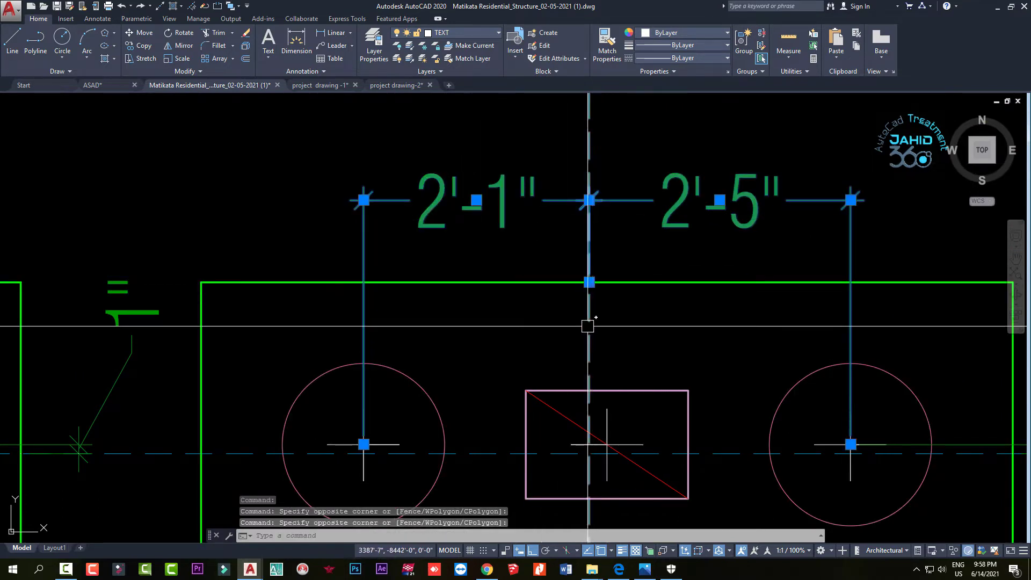
pyautogui.click(589, 282)
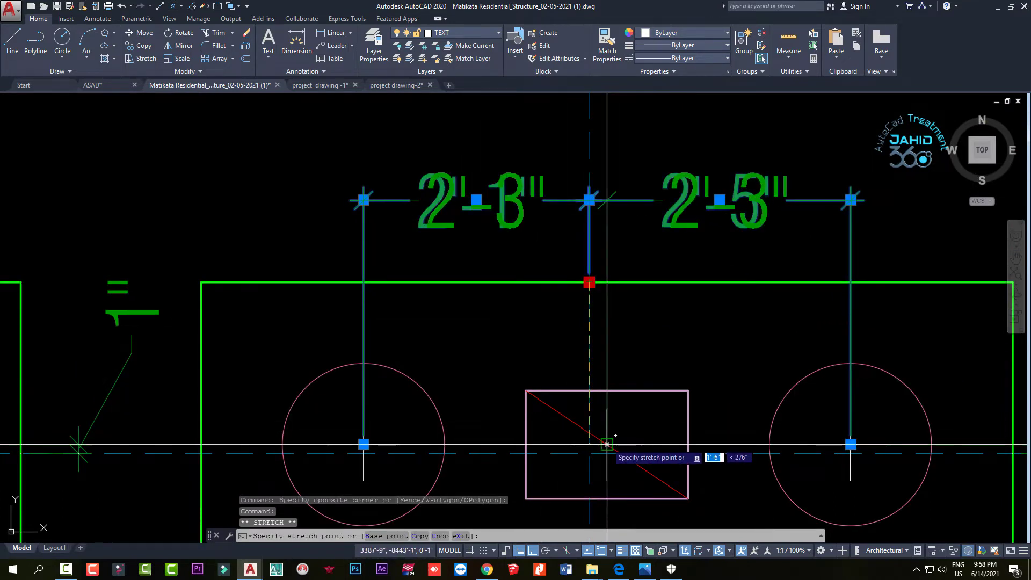
pyautogui.click(607, 444)
# Stretch the 2'-1" and 2'-5" dimension ends to the cap corners, reading 3'-7" and 3'-11"
pyautogui.scroll(-7, 626, 272)
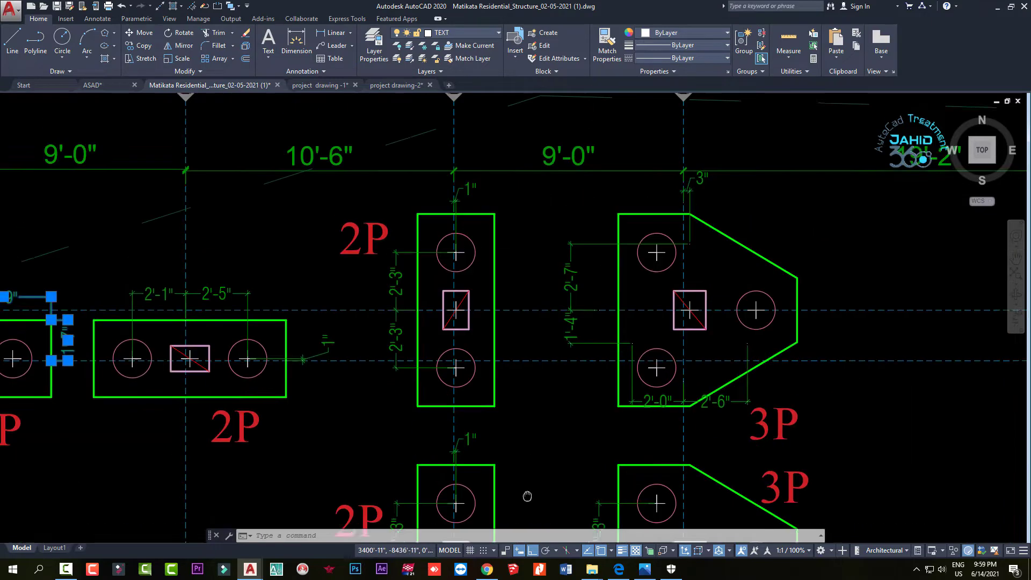
pyautogui.scroll(-1, 530, 445)
pyautogui.scroll(-1, 571, 387)
pyautogui.scroll(4, 515, 322)
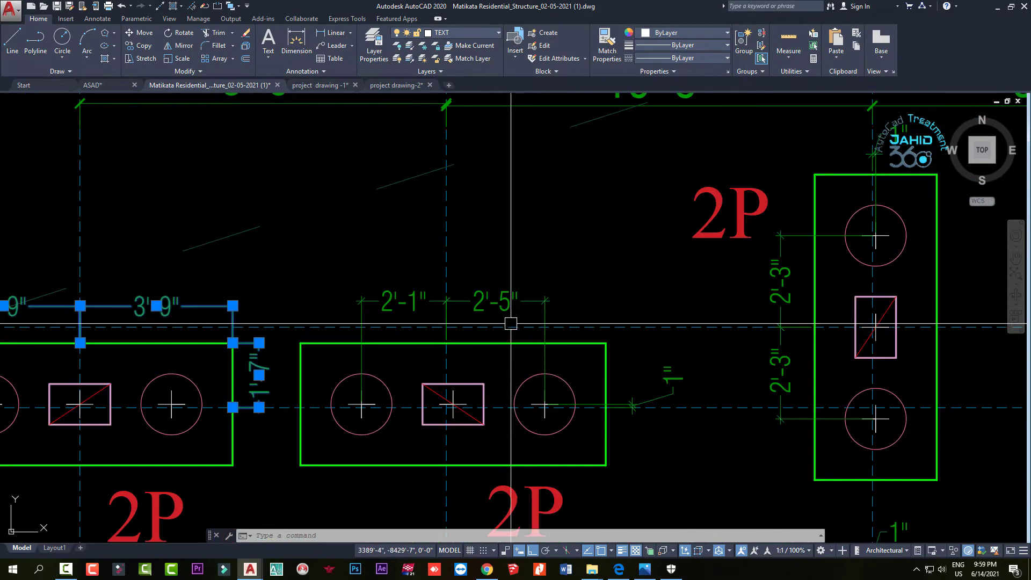
pyautogui.scroll(2, 465, 352)
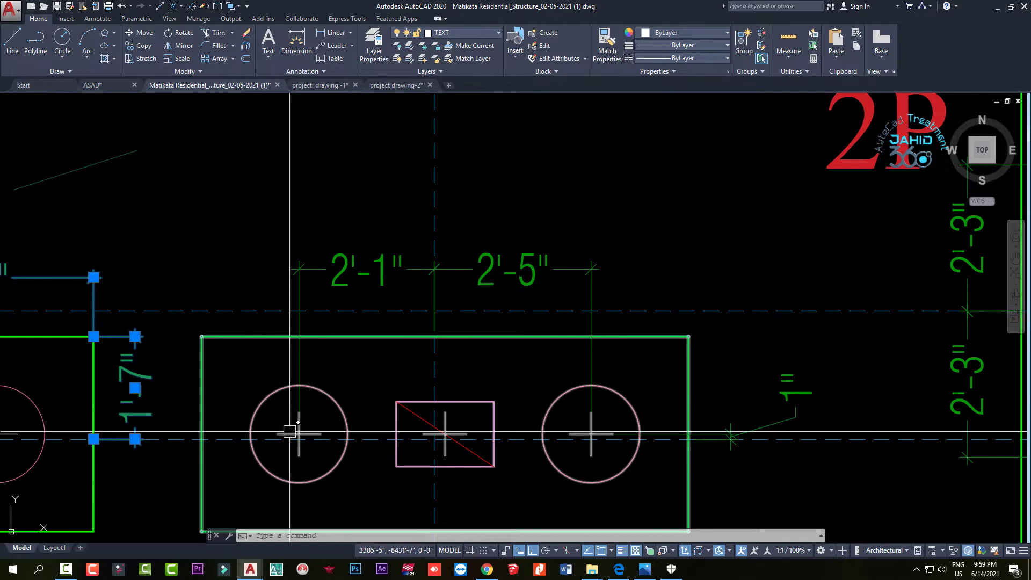
pyautogui.click(361, 279)
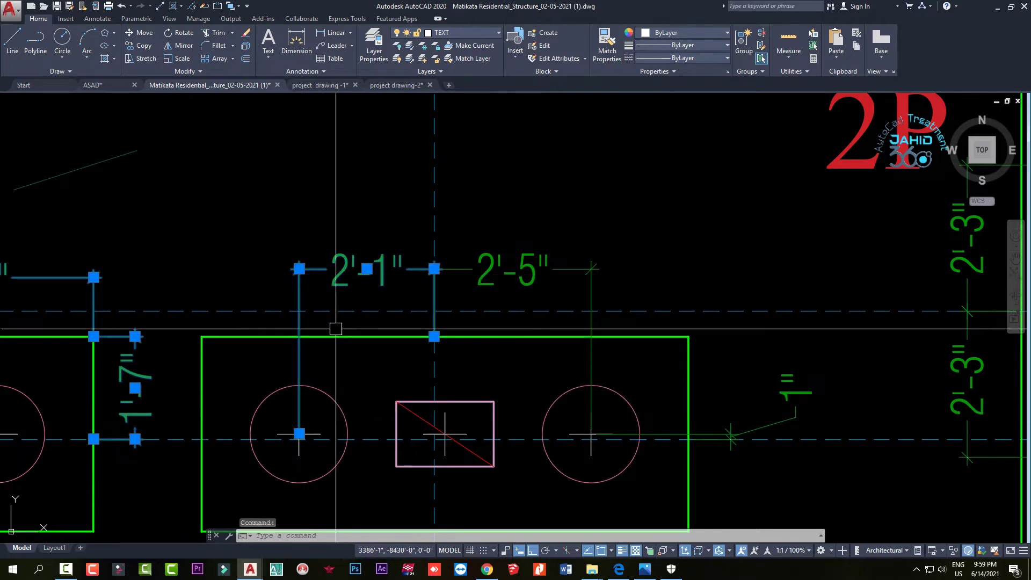
pyautogui.click(299, 433)
pyautogui.click(201, 336)
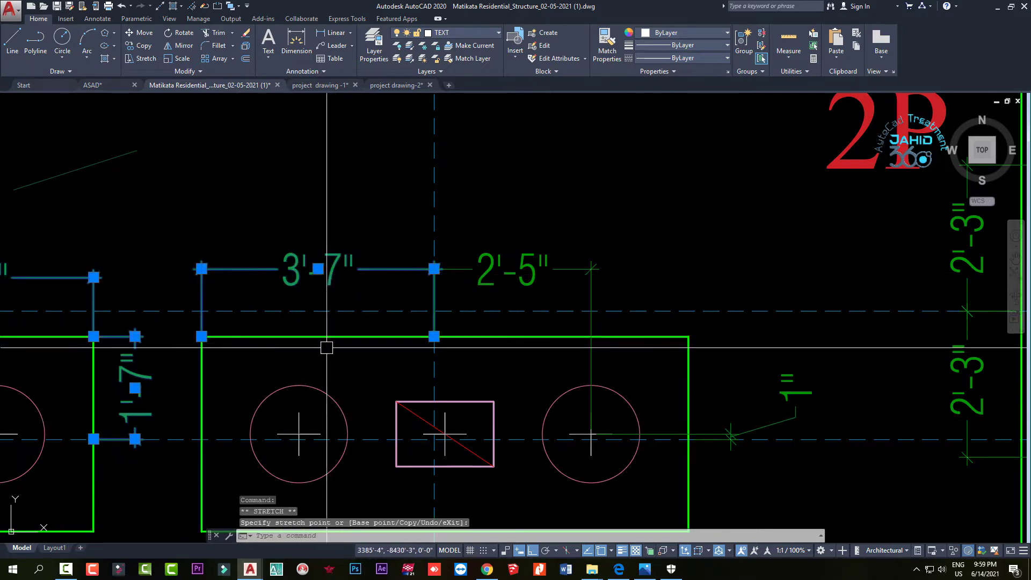
pyautogui.click(689, 336)
pyautogui.scroll(1, 419, 426)
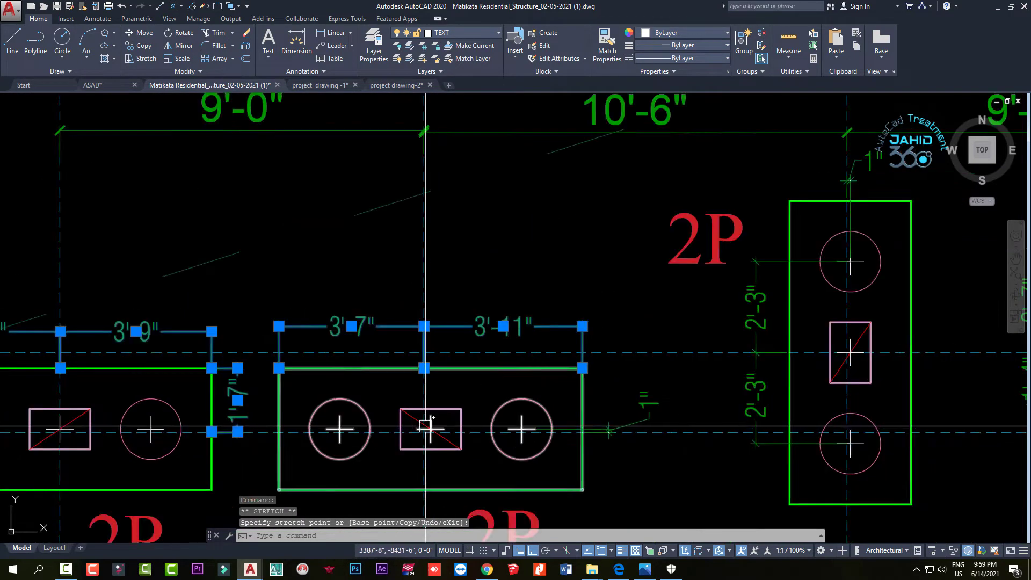
pyautogui.scroll(1, 419, 426)
pyautogui.scroll(2, 453, 408)
pyautogui.scroll(-5, 455, 406)
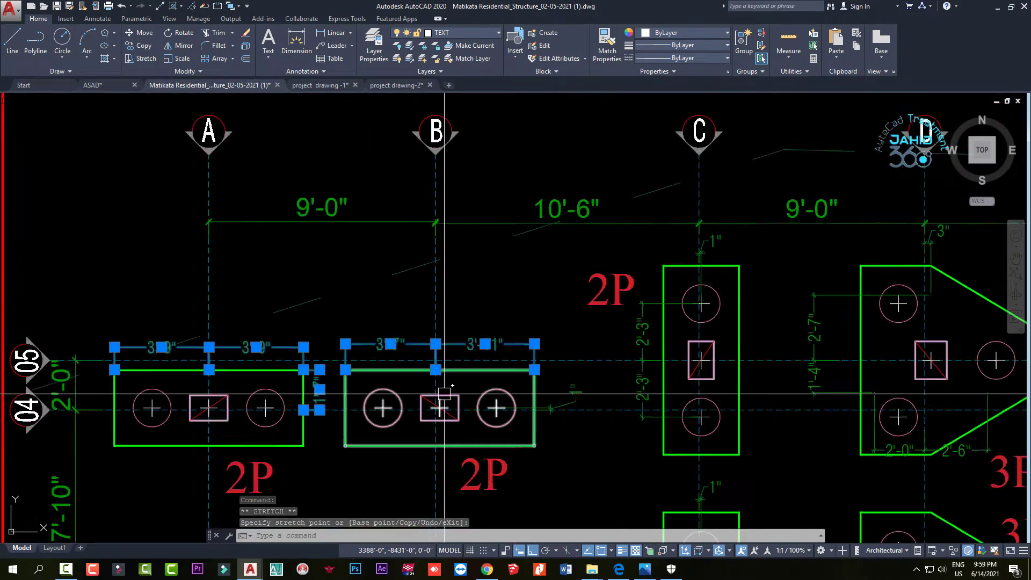
pyautogui.scroll(-2, 473, 376)
pyautogui.scroll(3, 504, 334)
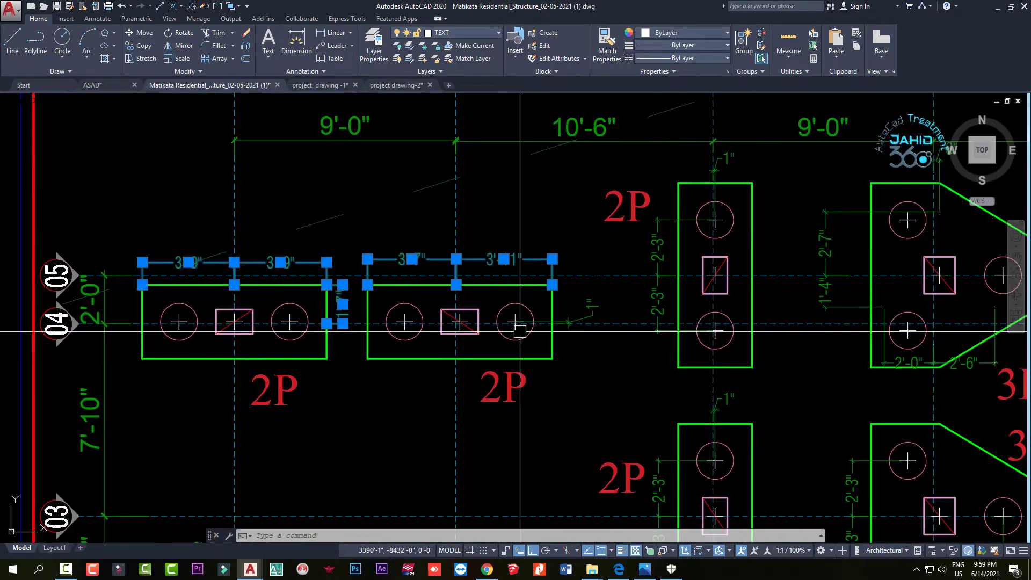
pyautogui.scroll(3, 505, 334)
pyautogui.scroll(-6, 416, 314)
pyautogui.scroll(-2, 416, 314)
pyautogui.scroll(-5, 596, 340)
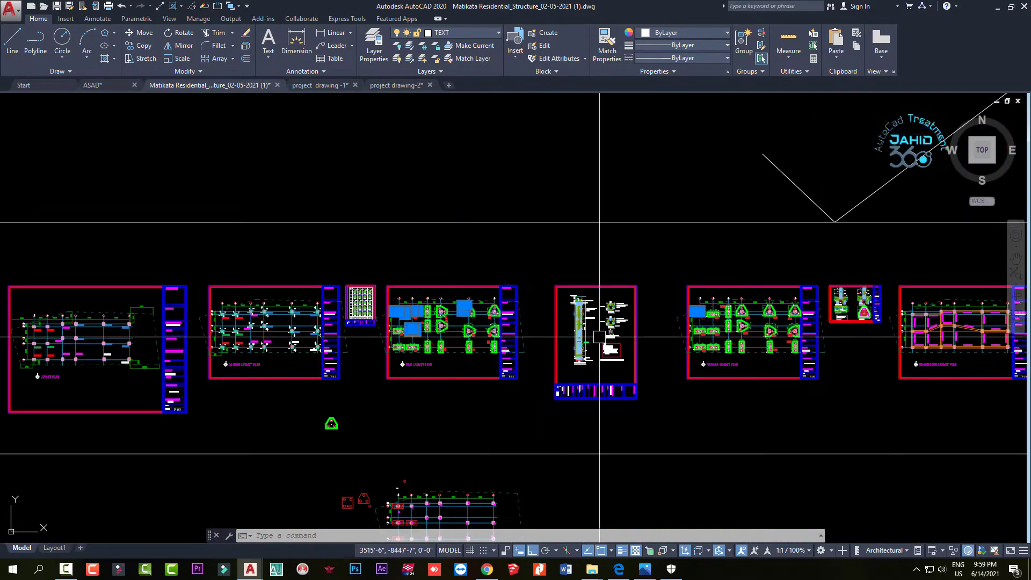
pyautogui.scroll(6, 586, 326)
pyautogui.scroll(-4, 586, 324)
pyautogui.scroll(2, 323, 306)
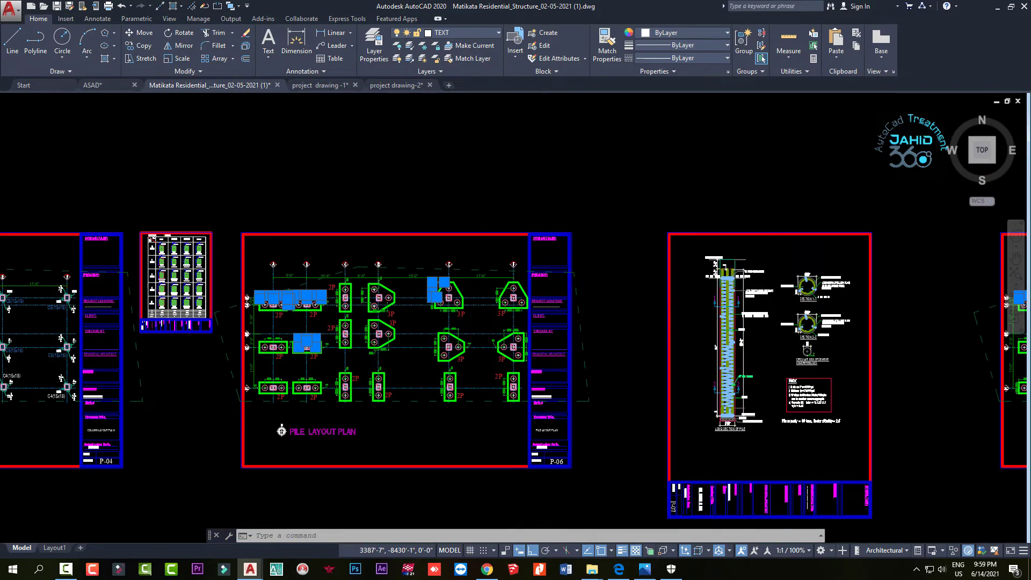
pyautogui.scroll(7, 408, 309)
pyautogui.scroll(6, 429, 317)
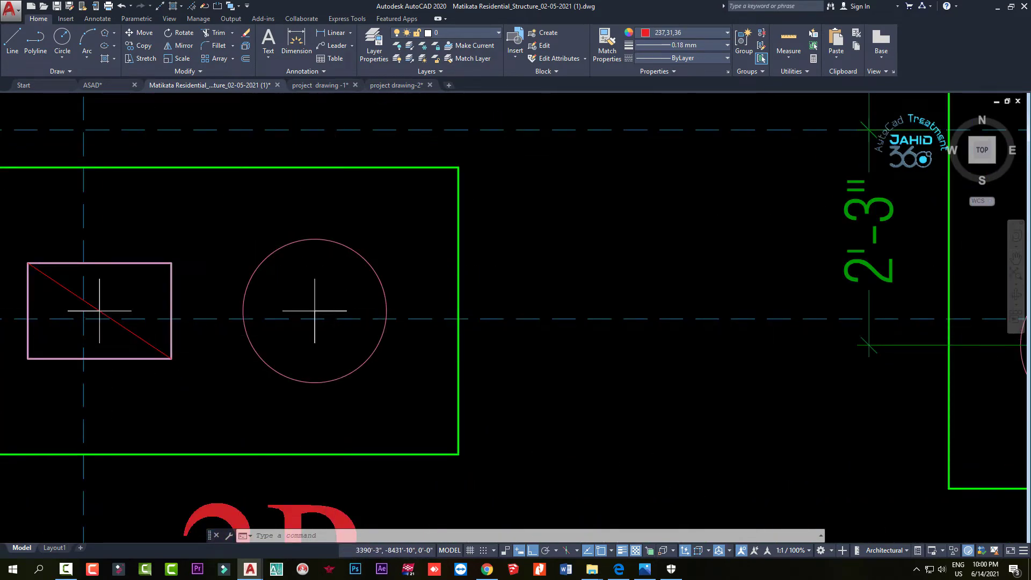
pyautogui.scroll(-4, 350, 343)
pyautogui.scroll(-2, 350, 343)
pyautogui.moveTo(336, 344); pyautogui.dragTo(364, 320, button='middle')
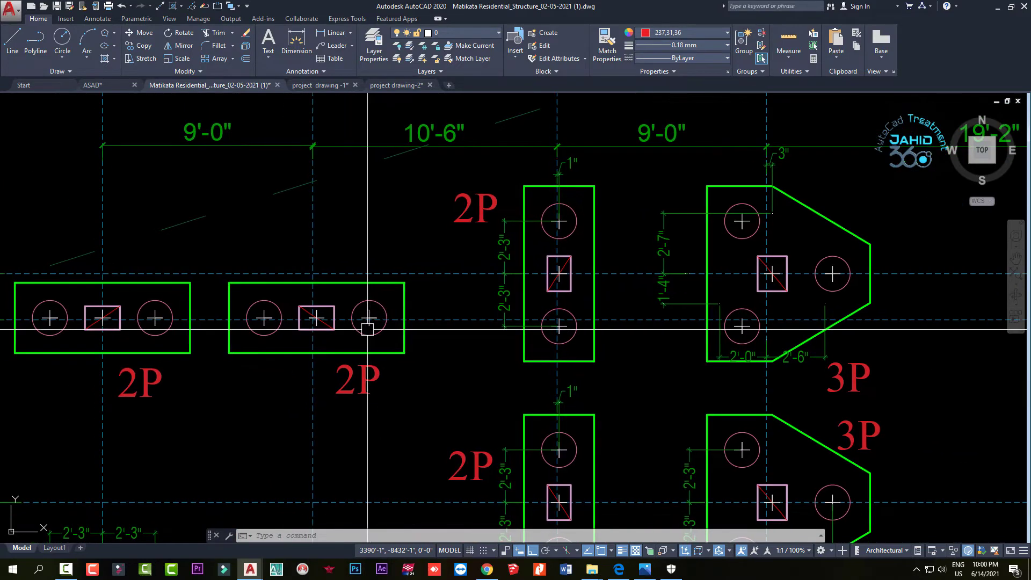
pyautogui.scroll(4, 369, 329)
pyautogui.scroll(2, 393, 303)
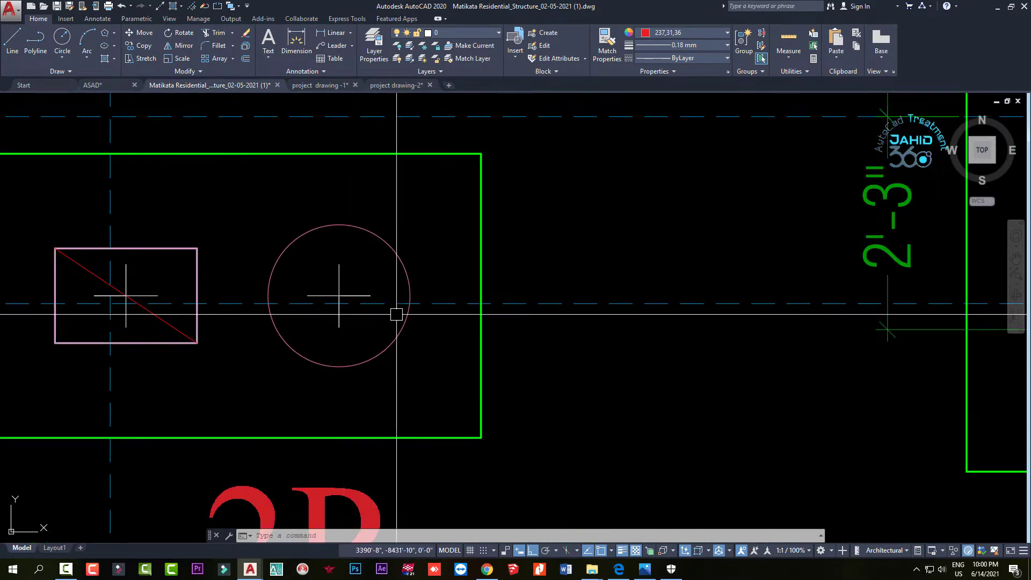
pyautogui.scroll(-4, 398, 310)
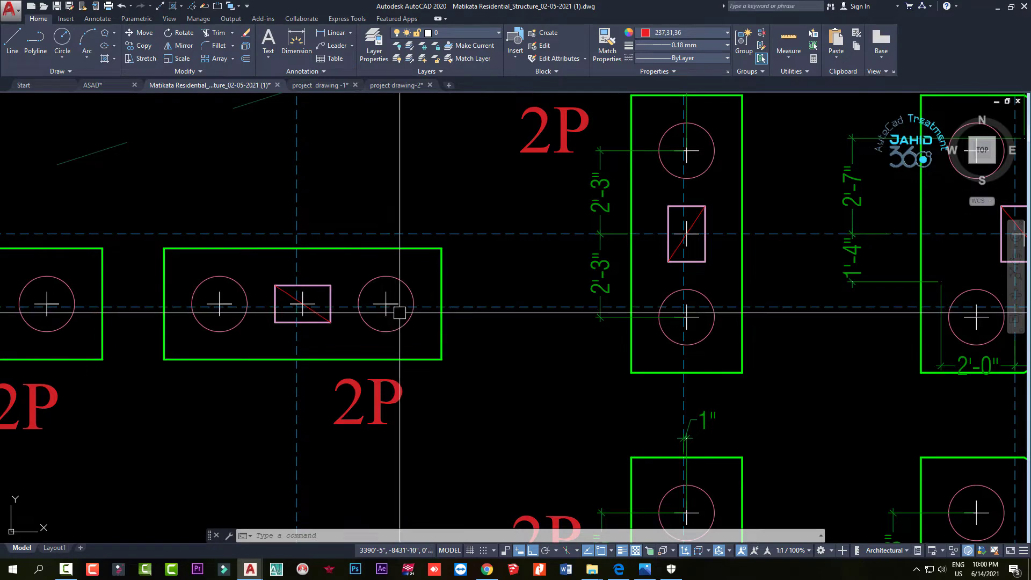
pyautogui.scroll(4, 390, 305)
# Move the footing's right pile circle to a new position with the M command
pyautogui.click(381, 271)
pyautogui.write('m')
pyautogui.scroll(3, 376, 280)
pyautogui.press('Return')
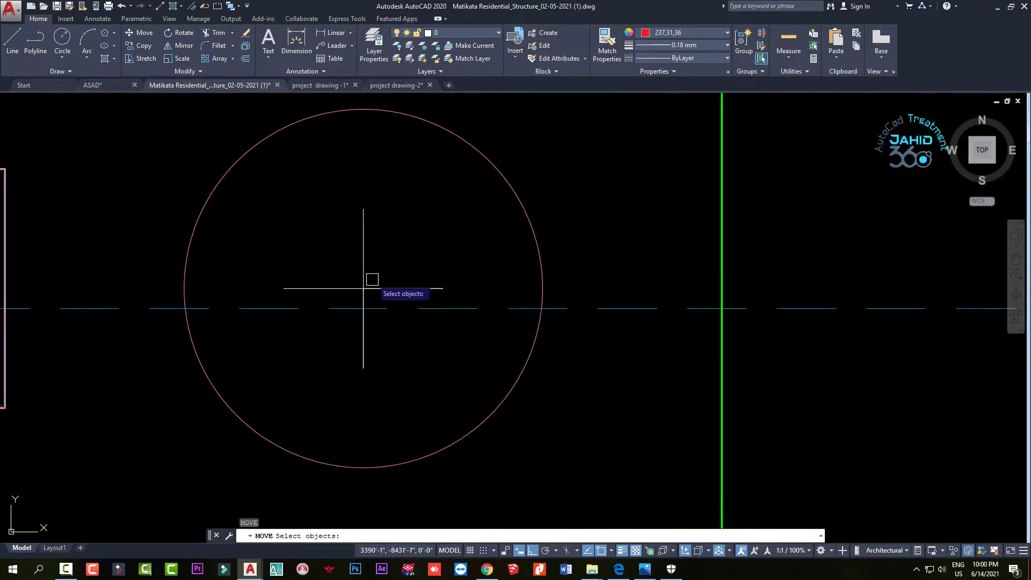
pyautogui.press('Return')
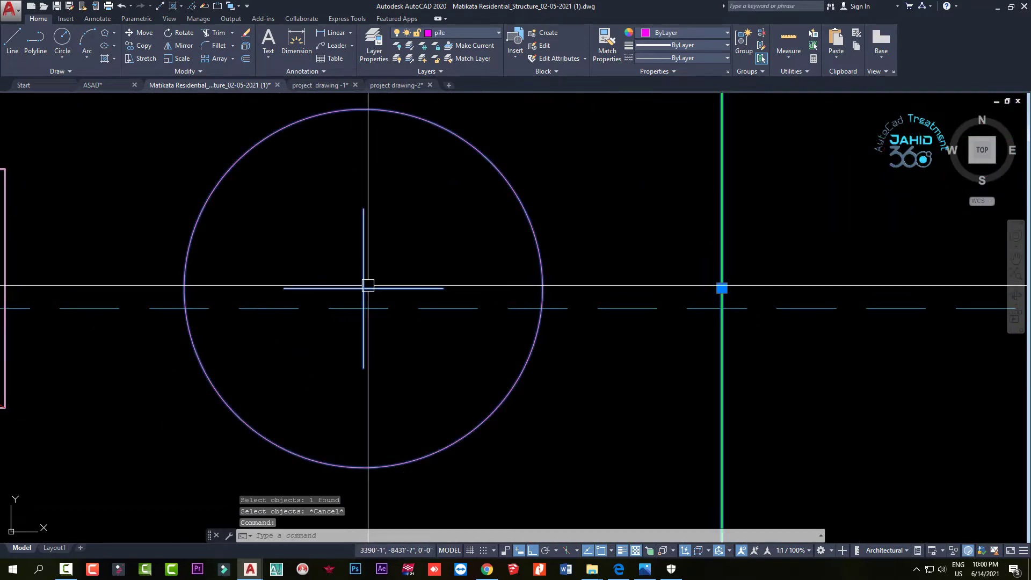
pyautogui.click(363, 288)
pyautogui.click(376, 295)
# Move the two-pile footing 3 inches up so its piles sit above the grid line
pyautogui.scroll(-2, 376, 295)
pyautogui.scroll(-4, 392, 311)
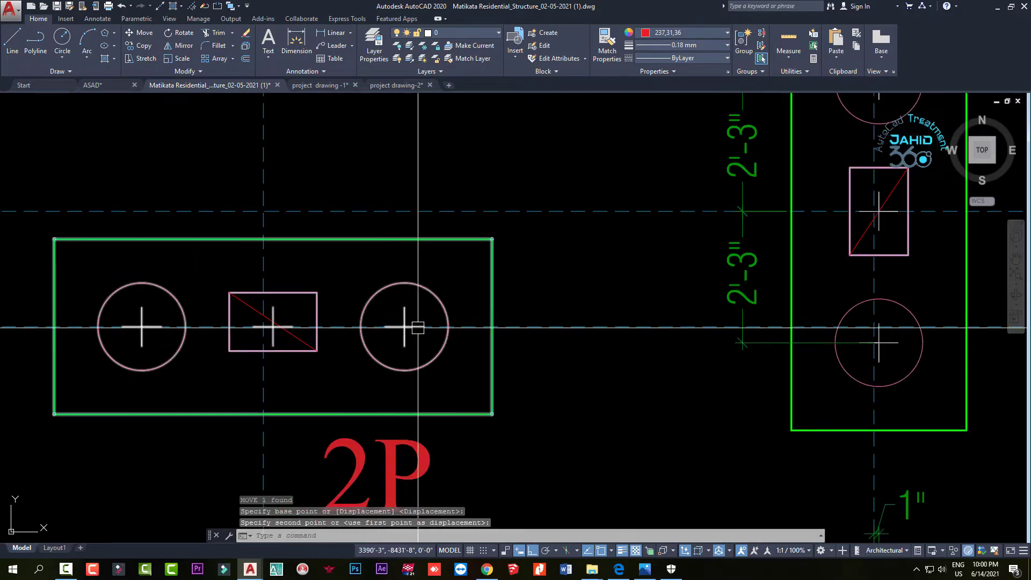
pyautogui.scroll(2, 410, 339)
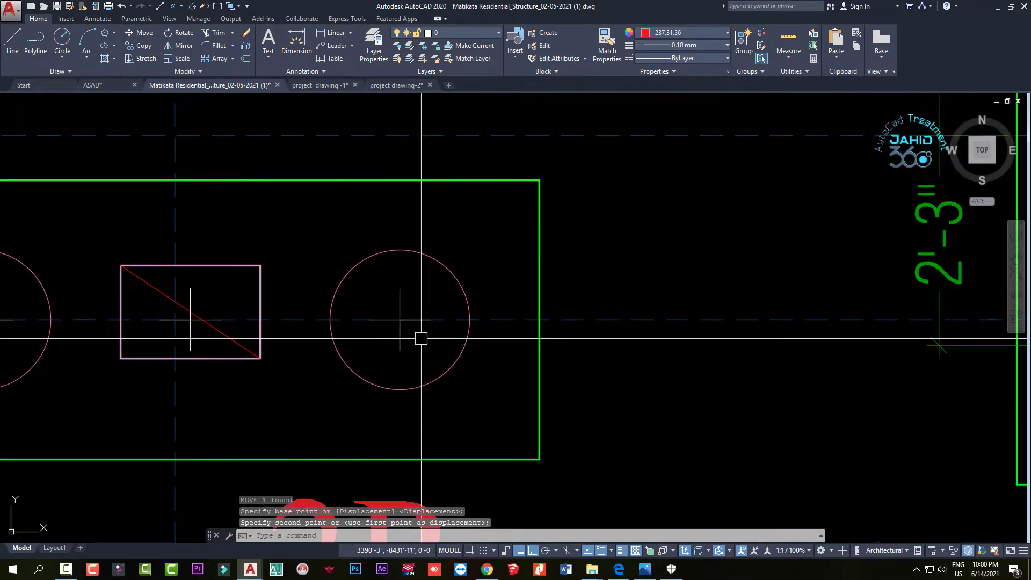
pyautogui.scroll(-2, 376, 314)
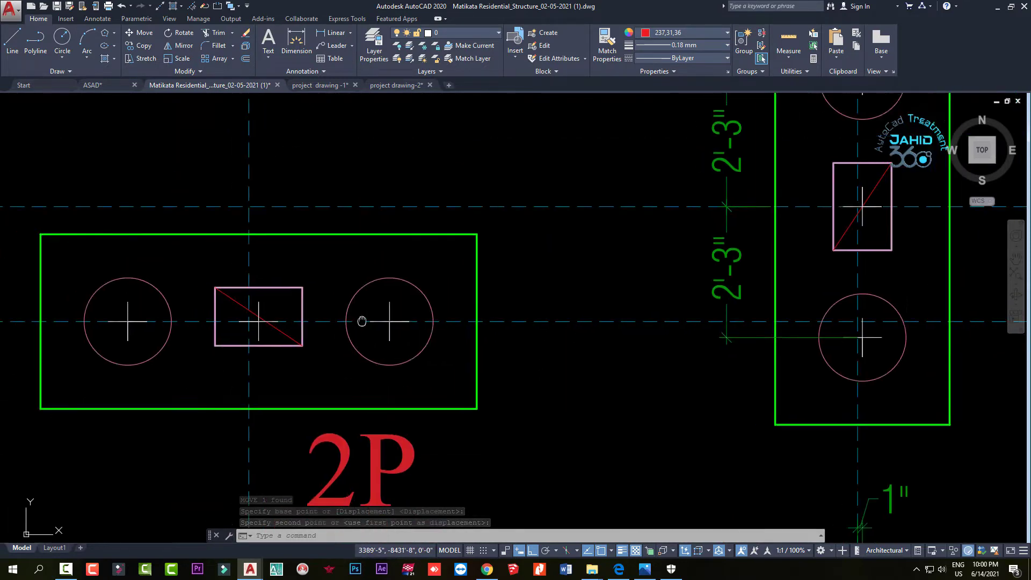
pyautogui.moveTo(265, 278); pyautogui.dragTo(365, 288, button='middle')
pyautogui.click(349, 274)
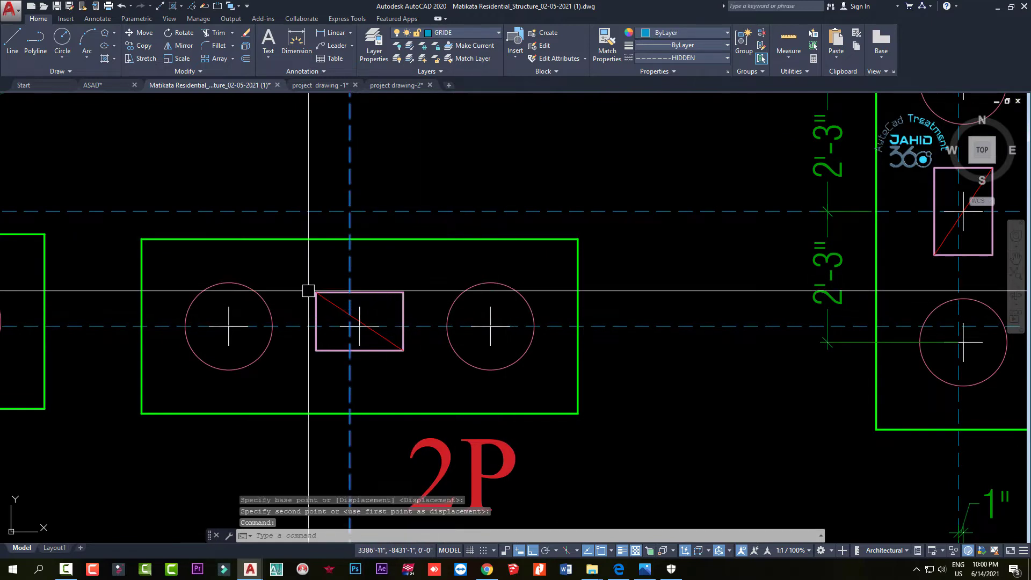
pyautogui.scroll(2, 227, 326)
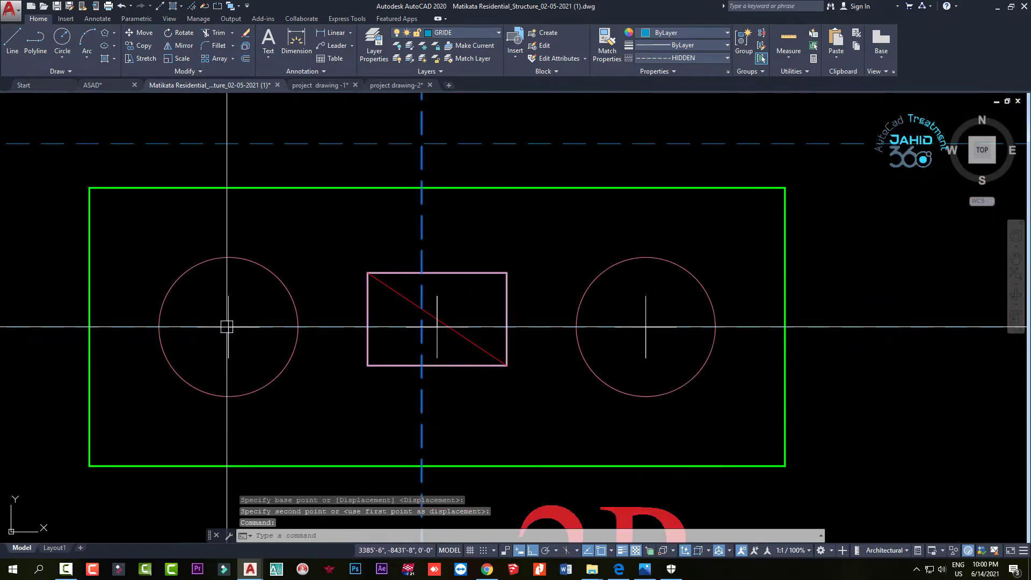
pyautogui.click(233, 306)
pyautogui.write('m')
pyautogui.press('Return')
pyautogui.click(329, 252)
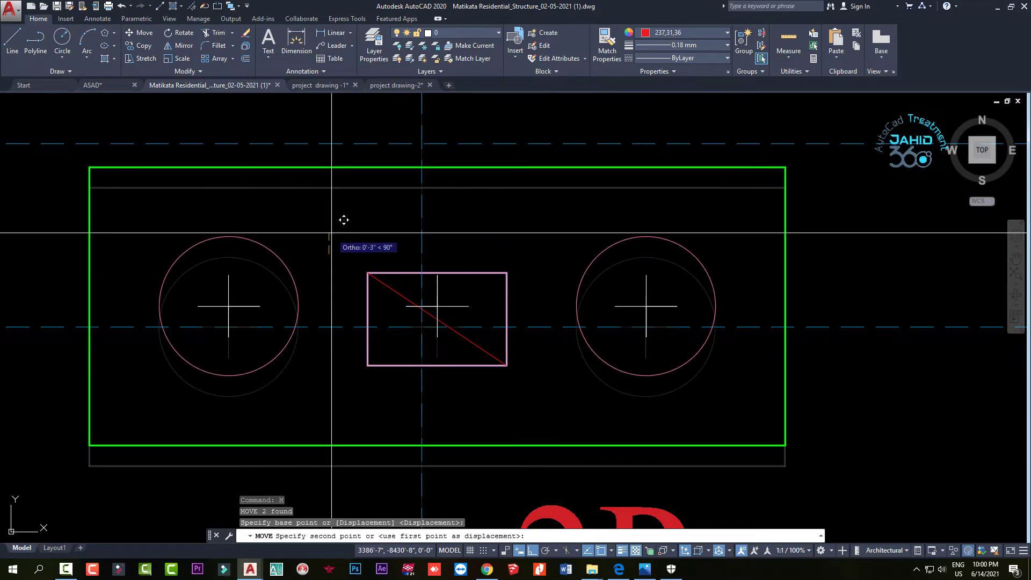
pyautogui.click(335, 229)
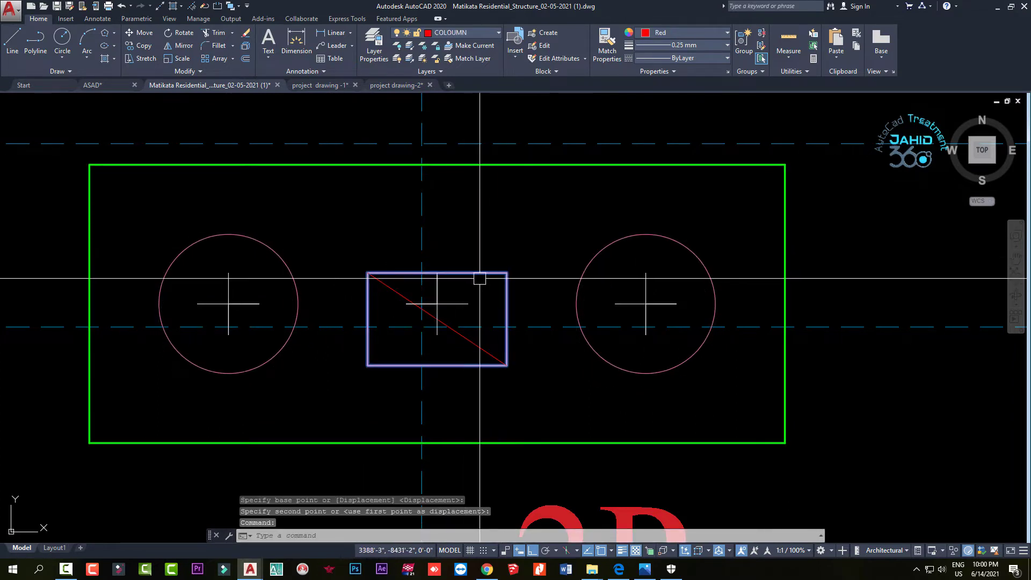
pyautogui.press('Escape')
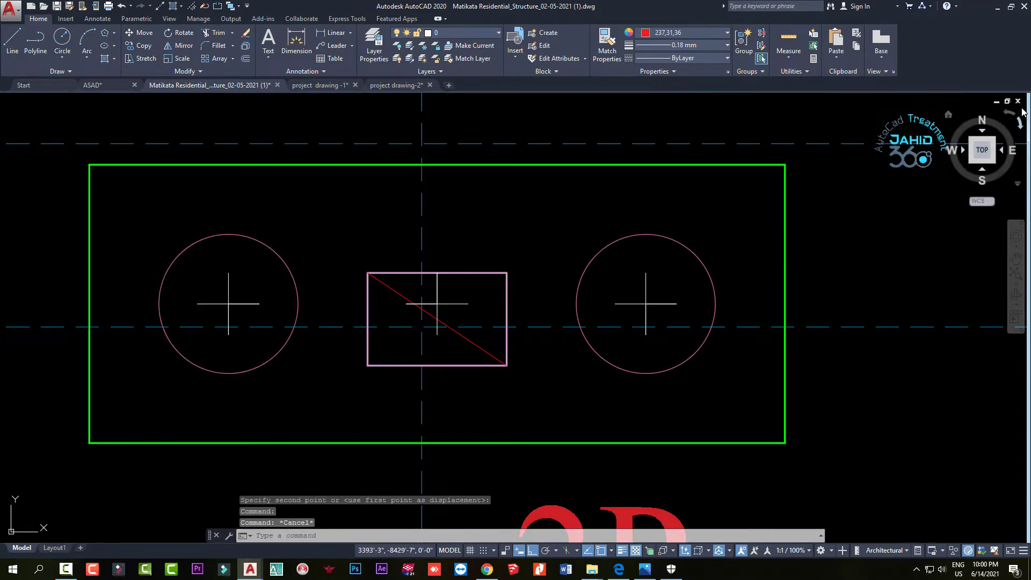
# Place a 3" linear dimension from the pile centre to the grid line, left of the footing
pyautogui.click(334, 36)
pyautogui.click(229, 303)
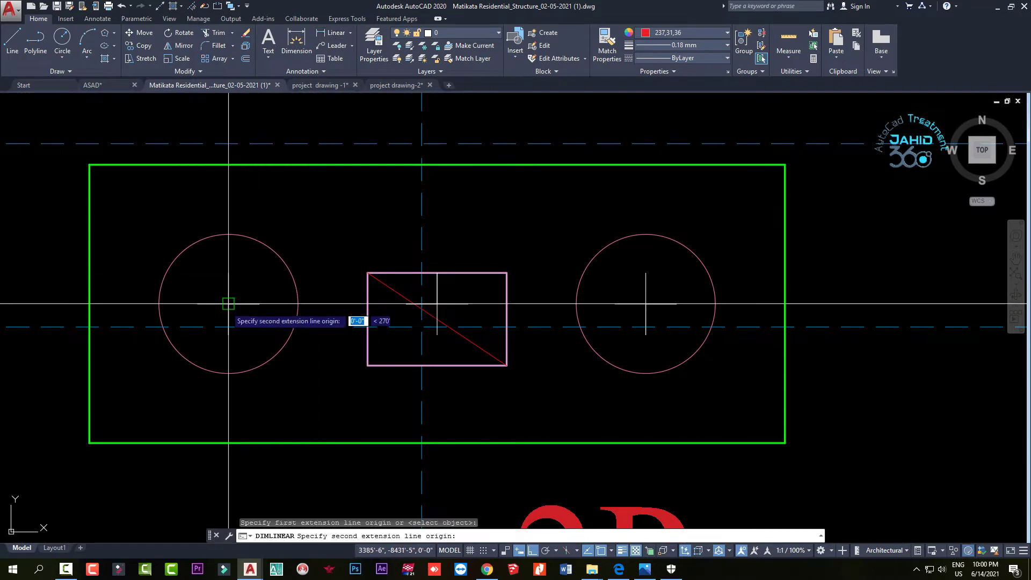
pyautogui.click(231, 322)
pyautogui.moveTo(44, 296); pyautogui.dragTo(175, 281, button='middle')
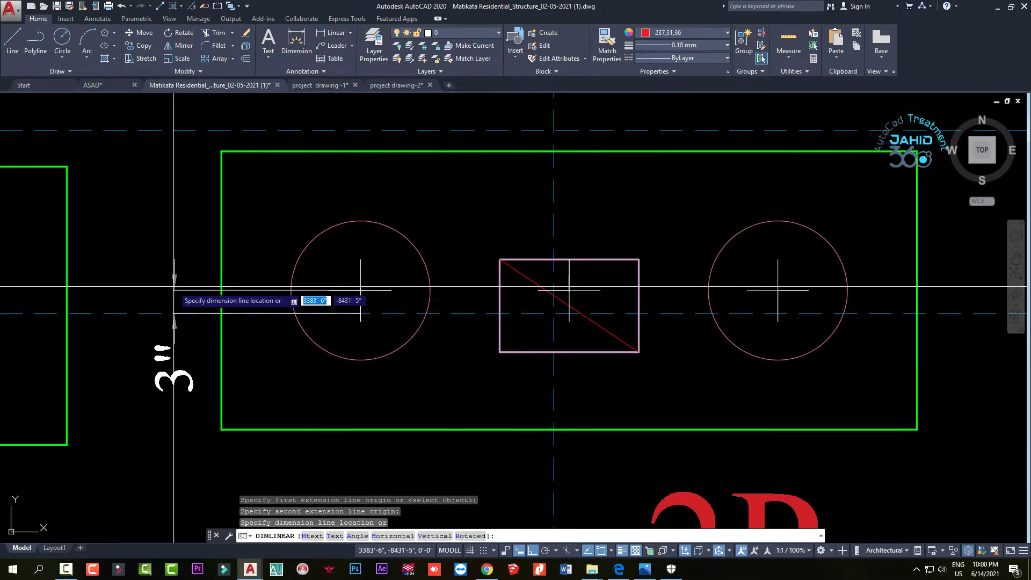
pyautogui.click(173, 279)
# Zoom and pan around the footing to check the new 3" dimension and the top dimensions
pyautogui.scroll(-6, 224, 285)
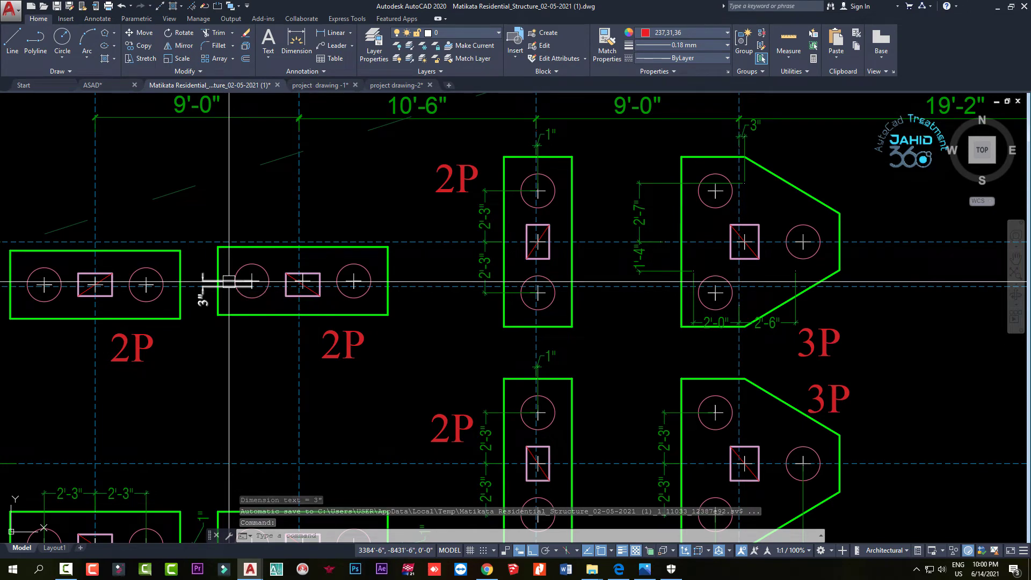
pyautogui.scroll(4, 237, 275)
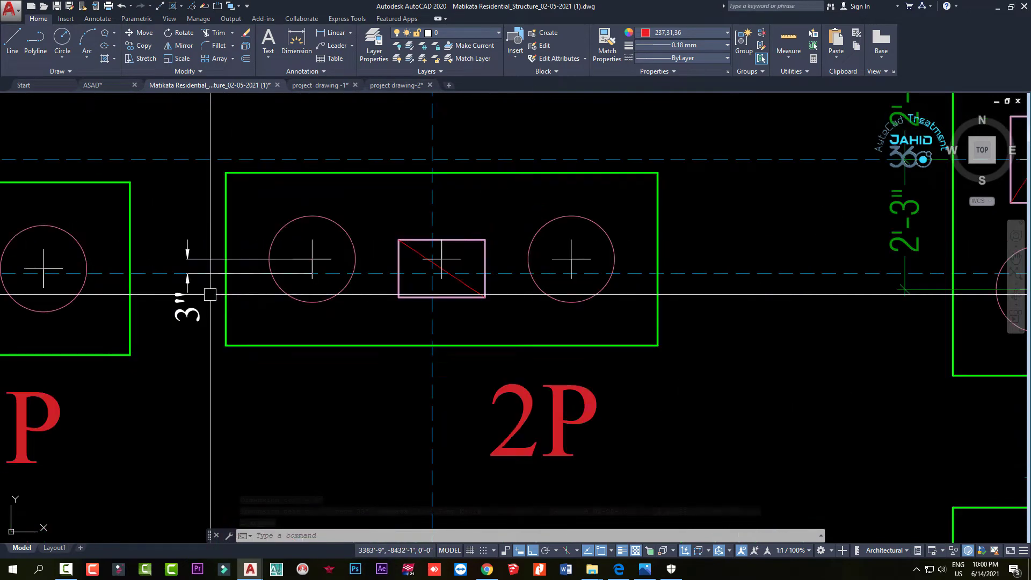
pyautogui.scroll(4, 204, 263)
pyautogui.scroll(-4, 210, 253)
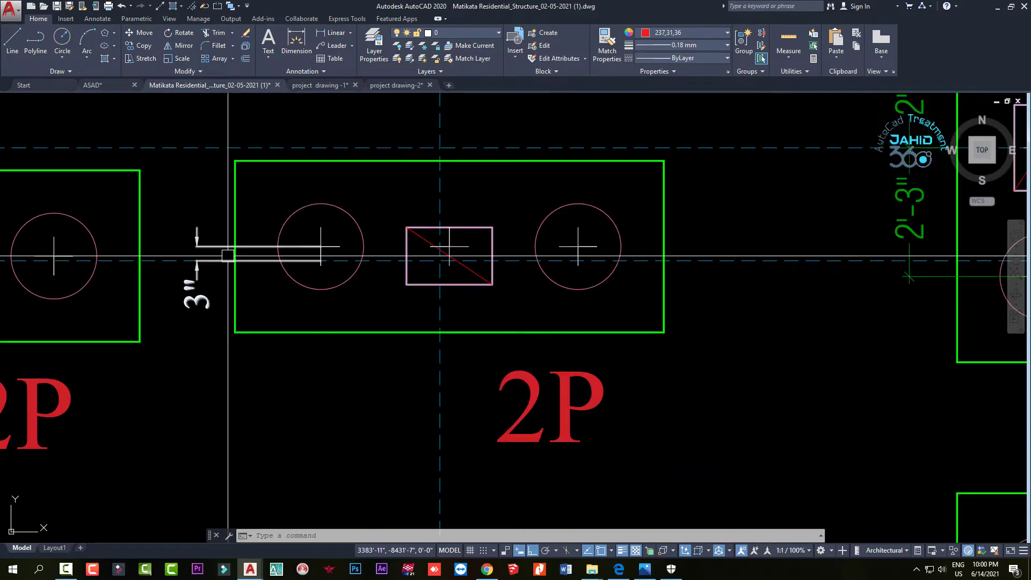
pyautogui.scroll(4, 214, 245)
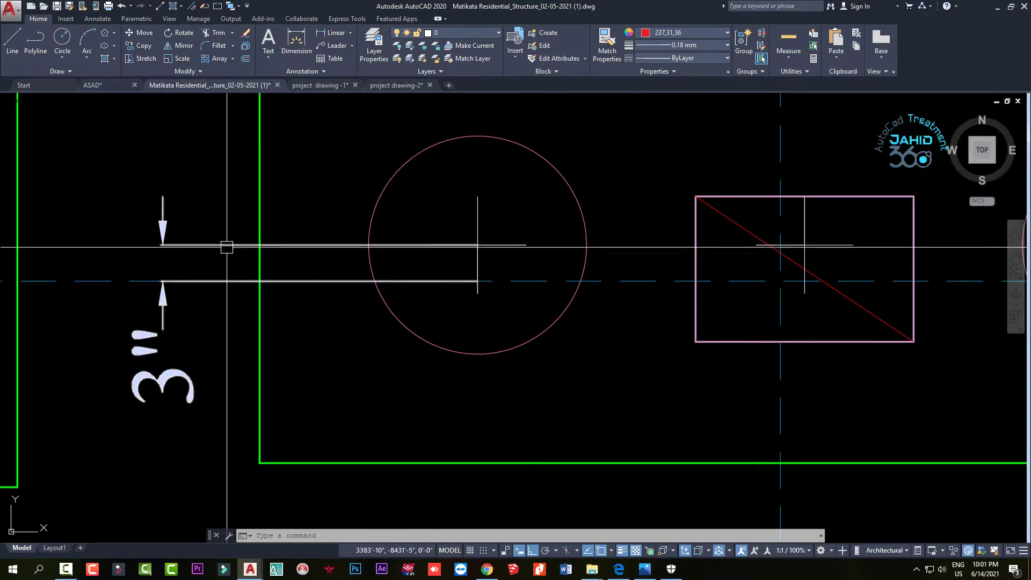
pyautogui.scroll(-3, 237, 221)
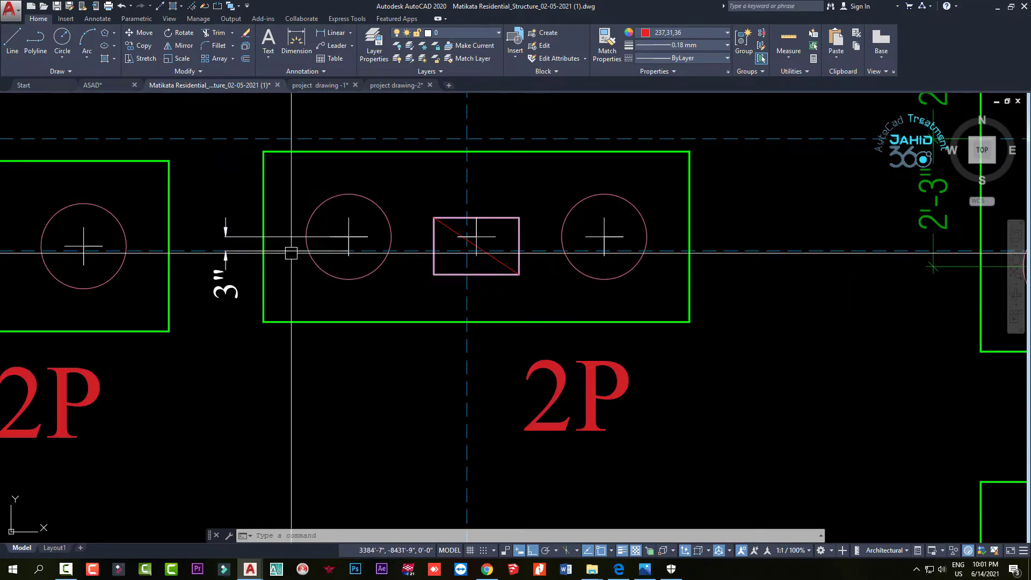
pyautogui.scroll(1, 290, 247)
pyautogui.scroll(4, 335, 232)
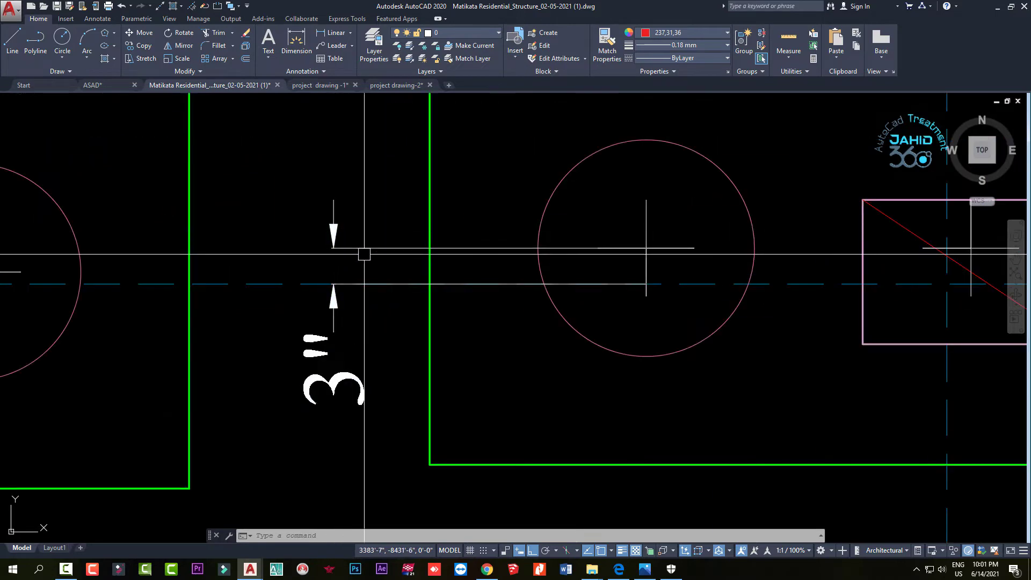
pyautogui.scroll(-1, 366, 278)
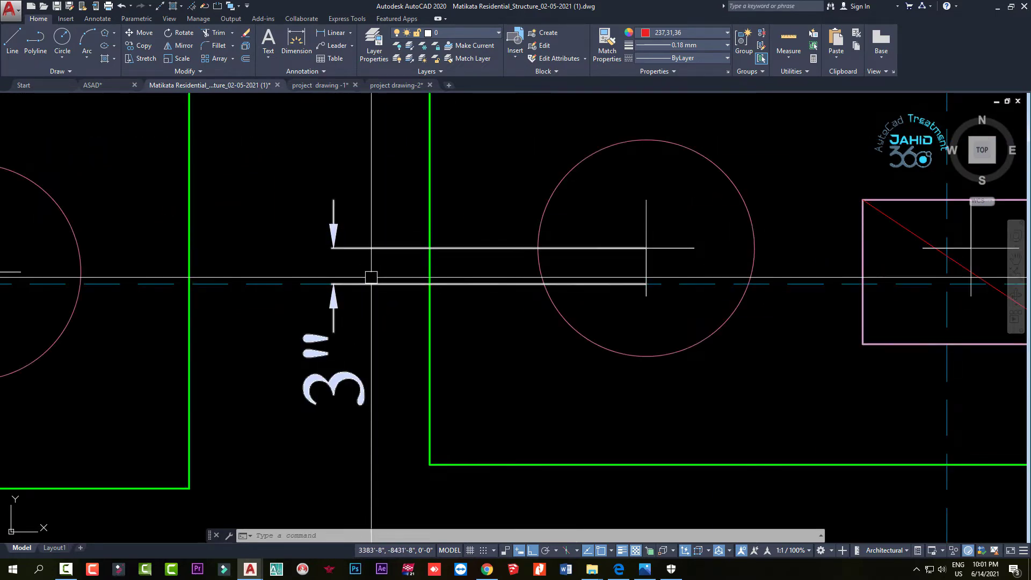
pyautogui.scroll(-3, 408, 259)
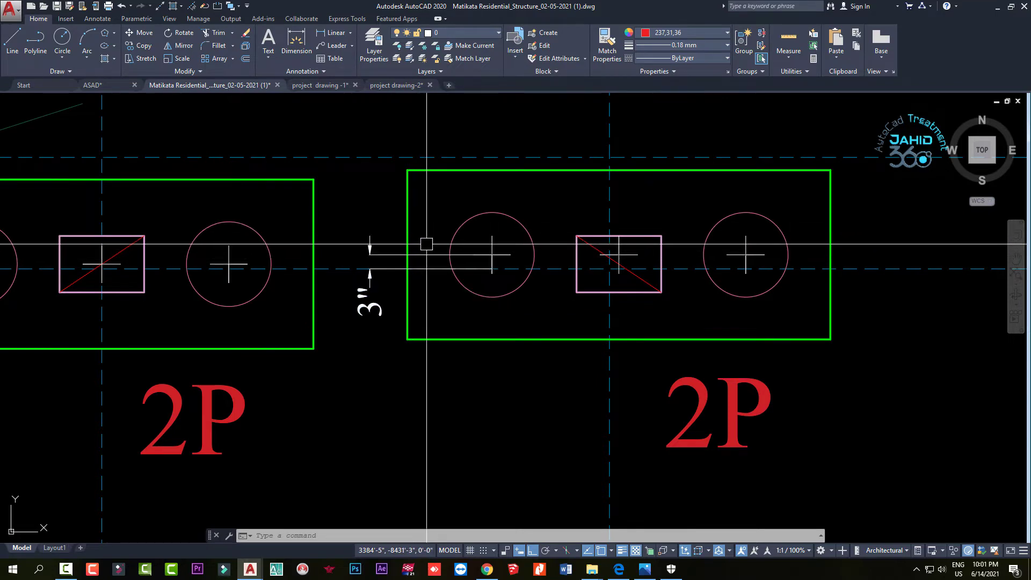
pyautogui.scroll(-3, 454, 264)
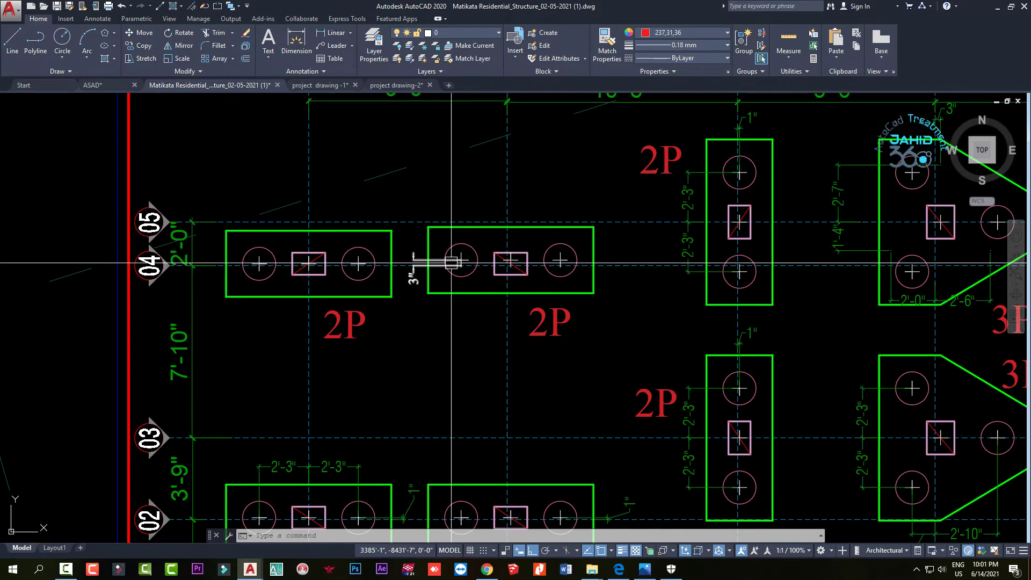
pyautogui.moveTo(447, 254); pyautogui.dragTo(479, 267, button='middle')
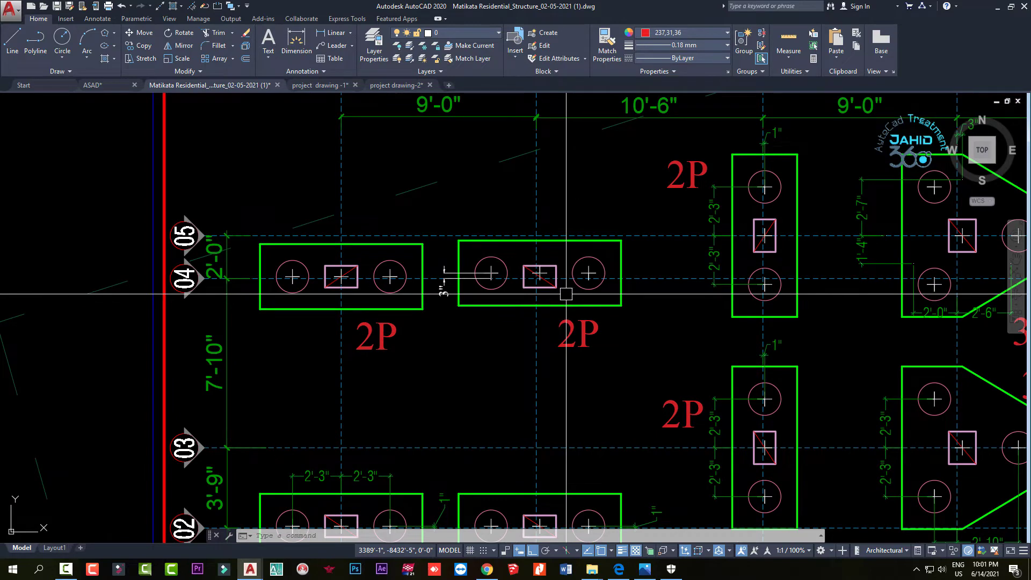
pyautogui.scroll(3, 490, 266)
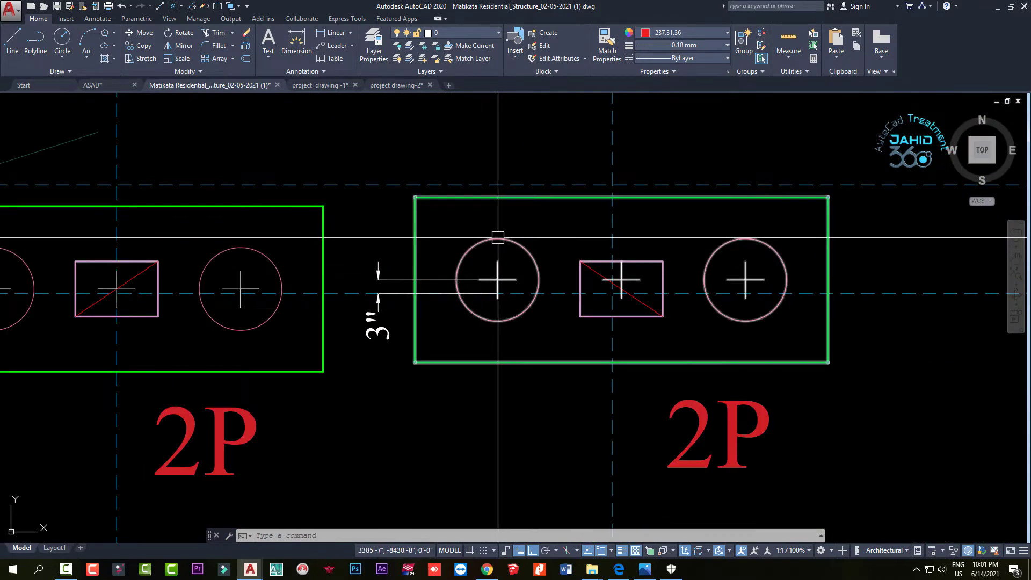
pyautogui.click(339, 42)
pyautogui.click(497, 237)
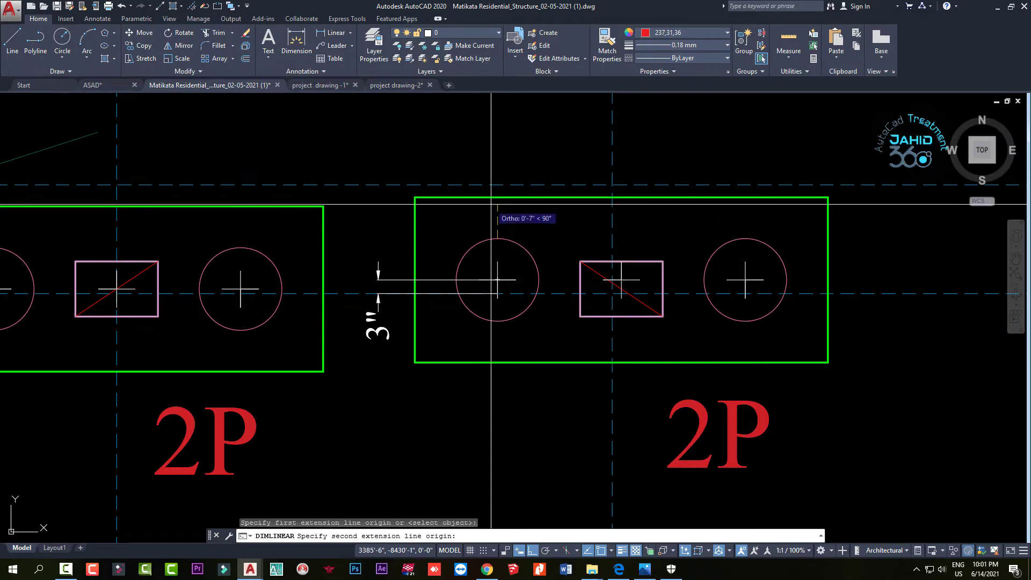
pyautogui.click(497, 197)
pyautogui.scroll(2, 467, 213)
pyautogui.click(445, 218)
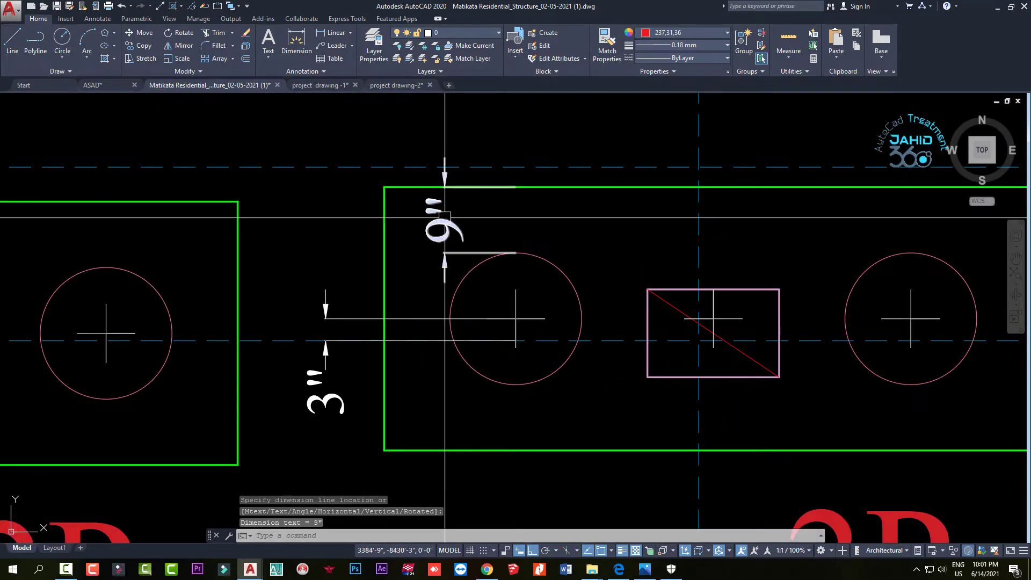
pyautogui.click(458, 221)
pyautogui.press('Delete')
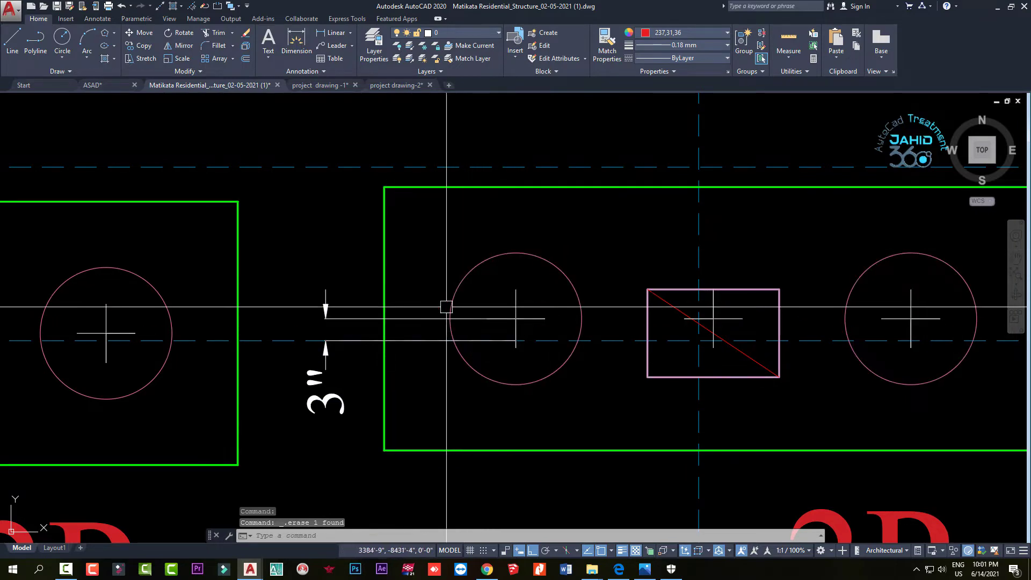
pyautogui.scroll(-4, 412, 231)
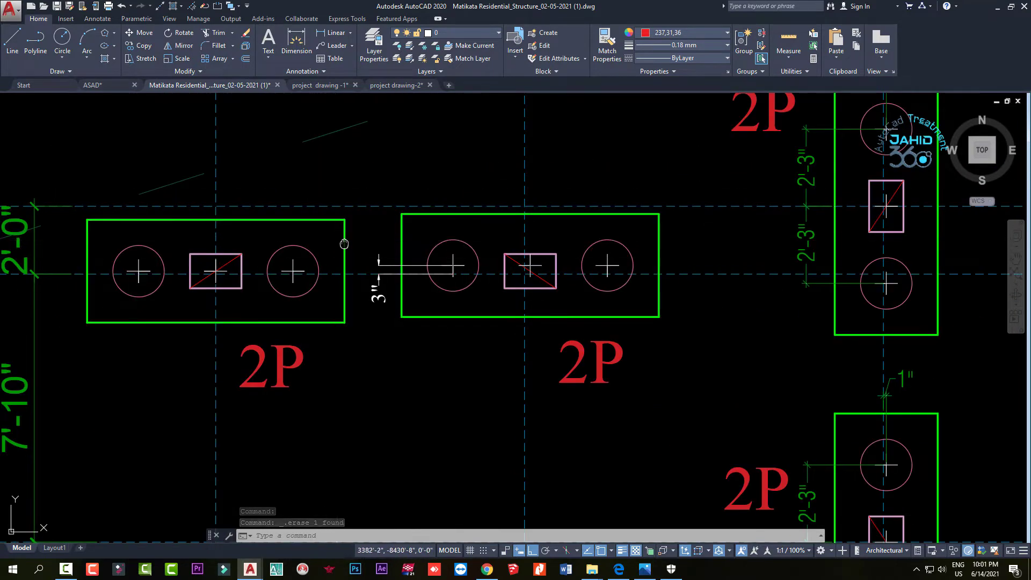
pyautogui.moveTo(344, 244); pyautogui.dragTo(439, 250, button='middle')
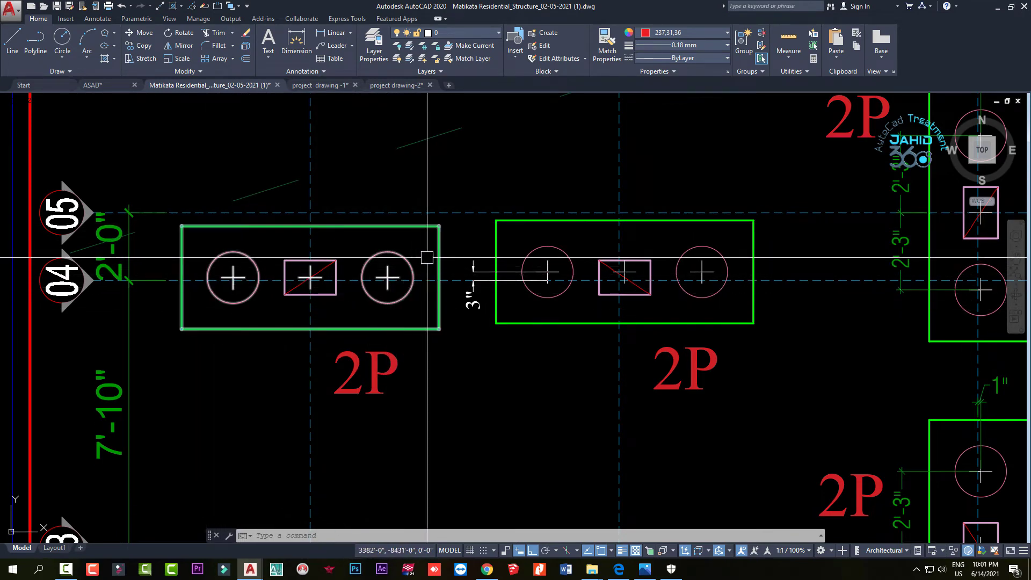
pyautogui.scroll(-4, 427, 258)
pyautogui.scroll(2, 402, 246)
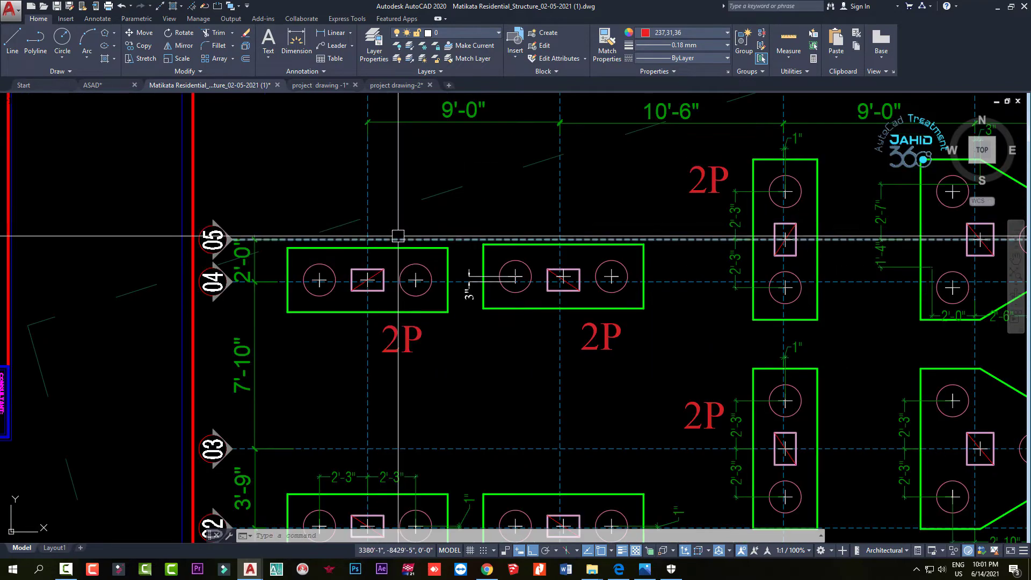
pyautogui.scroll(-5, 394, 238)
pyautogui.scroll(-2, 456, 247)
# Zoom and pan to the 2P pile cap at grid B, rows 04–05
pyautogui.scroll(-3, 564, 255)
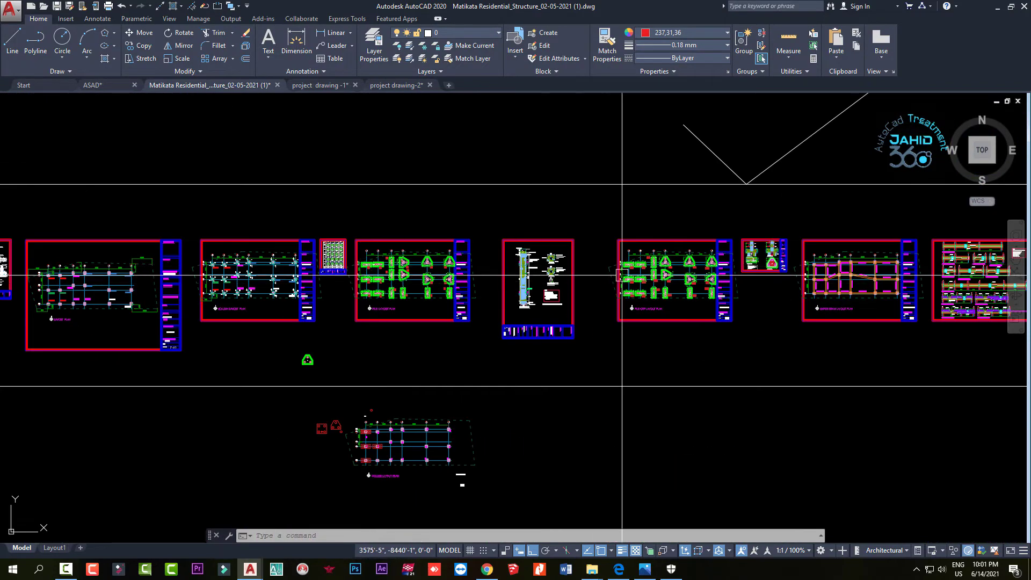
pyautogui.scroll(-1, 649, 261)
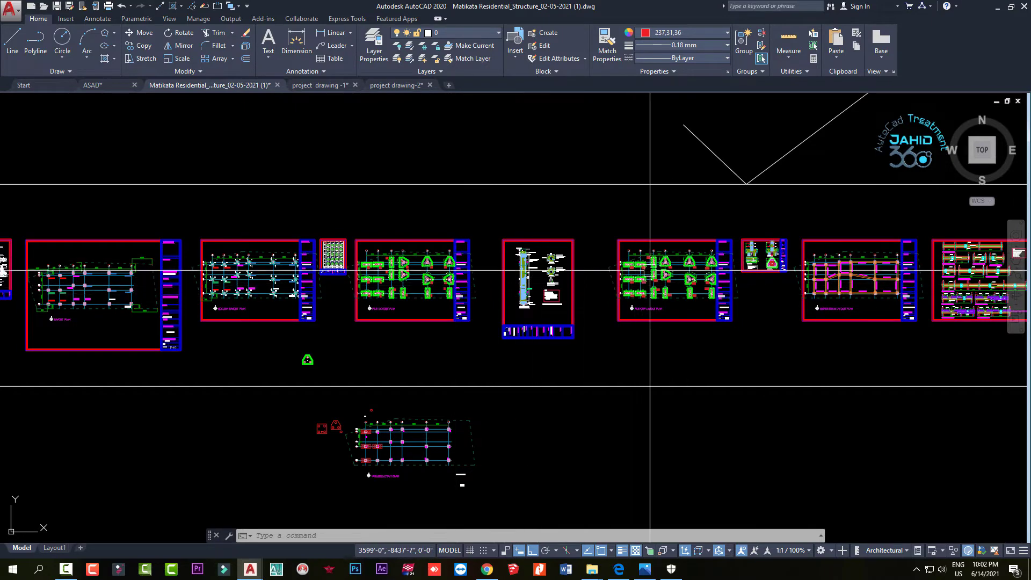
pyautogui.scroll(2, 650, 270)
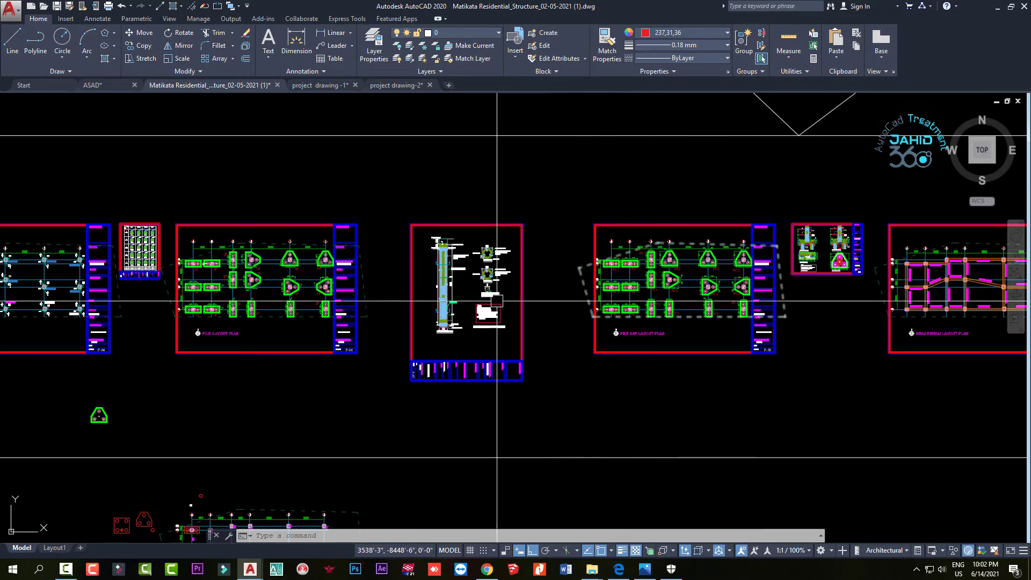
pyautogui.scroll(5, 212, 269)
pyautogui.scroll(2, 161, 203)
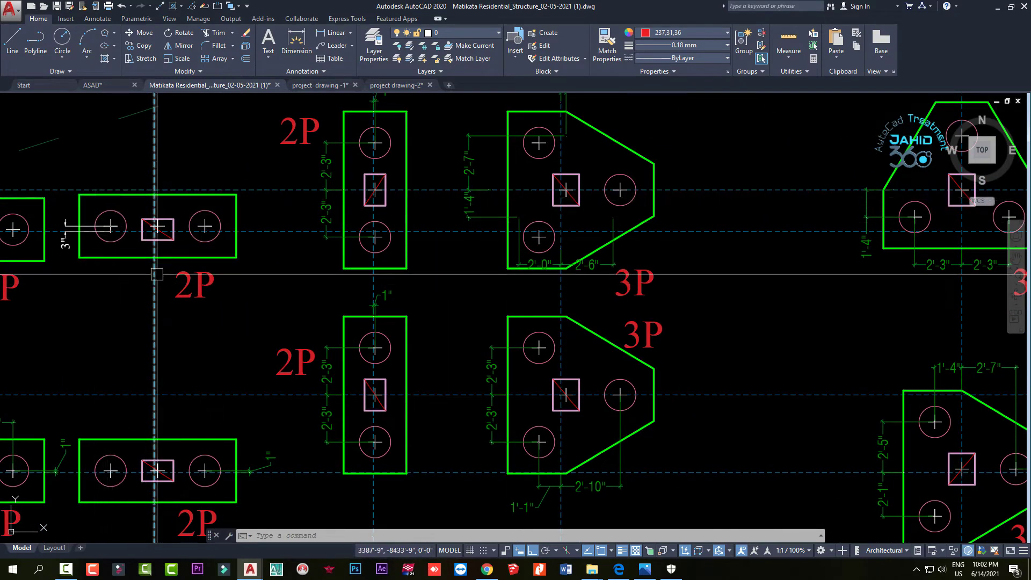
pyautogui.moveTo(182, 261); pyautogui.dragTo(272, 253, button='middle')
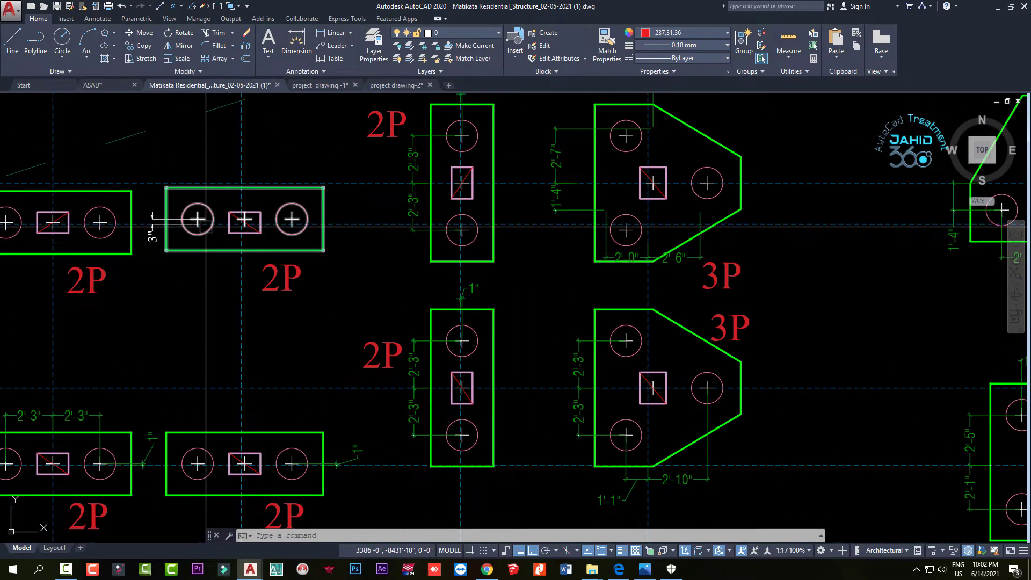
pyautogui.scroll(2, 207, 230)
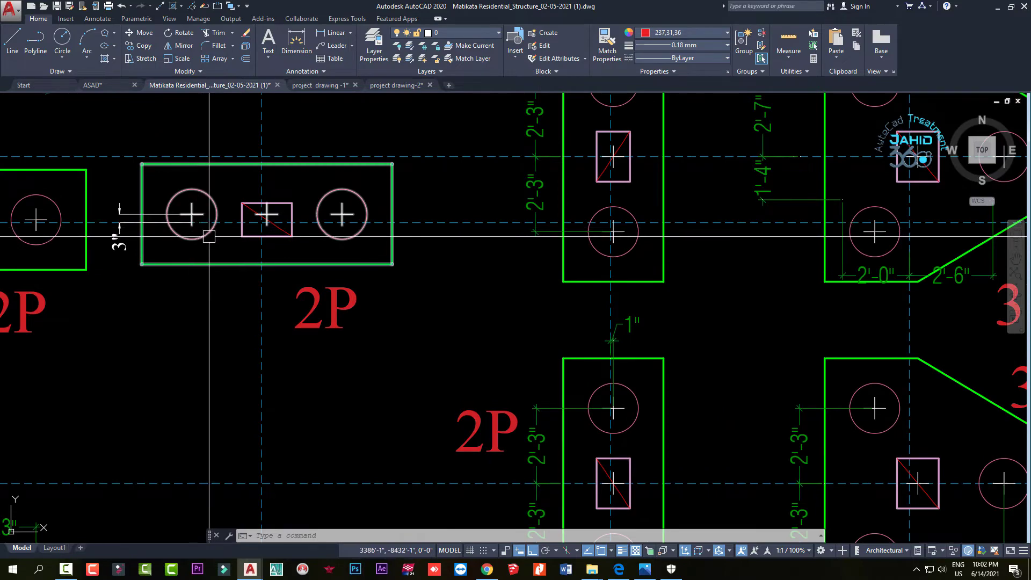
pyautogui.scroll(-5, 209, 239)
pyautogui.scroll(5, 241, 241)
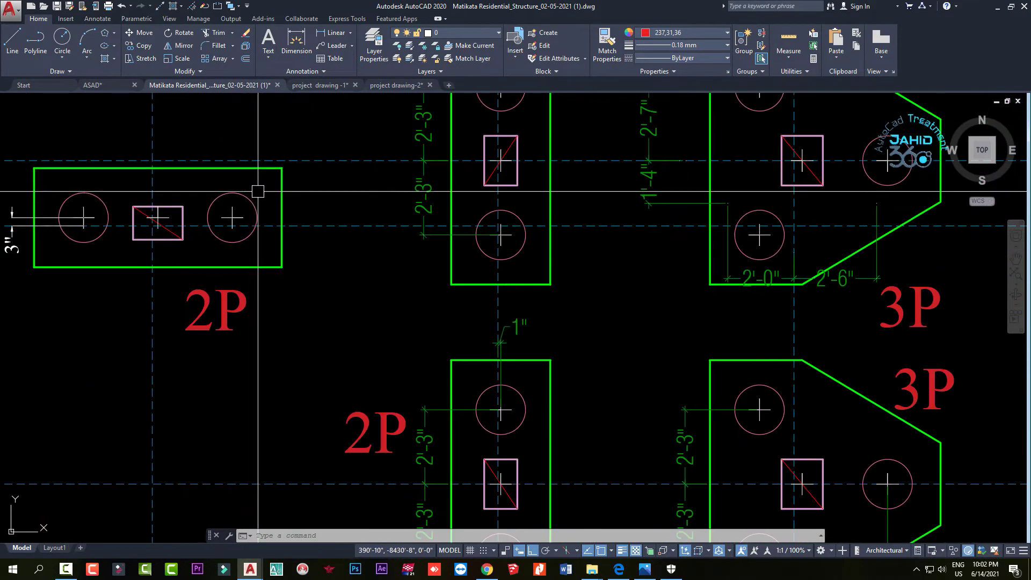
pyautogui.scroll(-4, 244, 307)
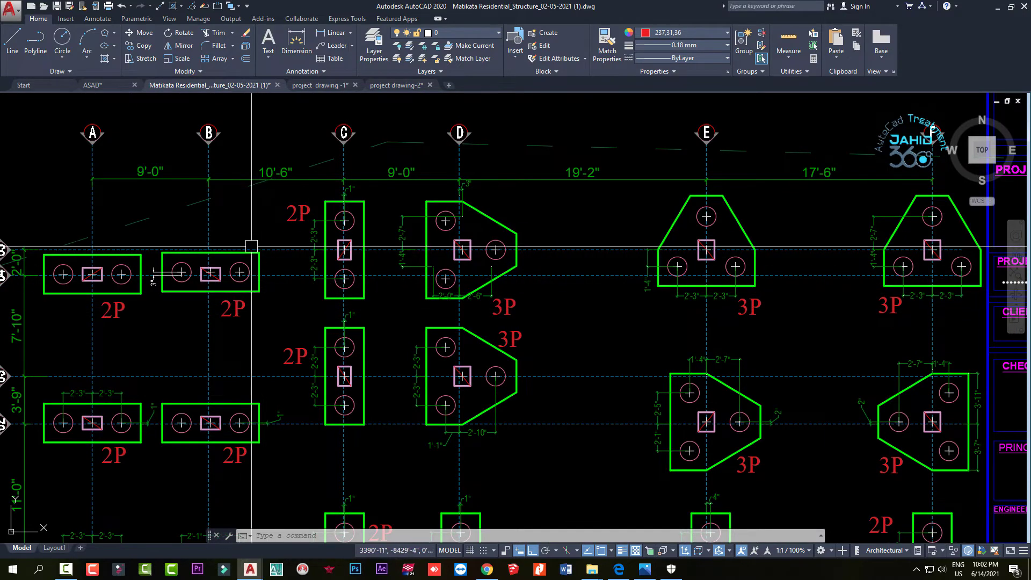
pyautogui.scroll(4, 253, 260)
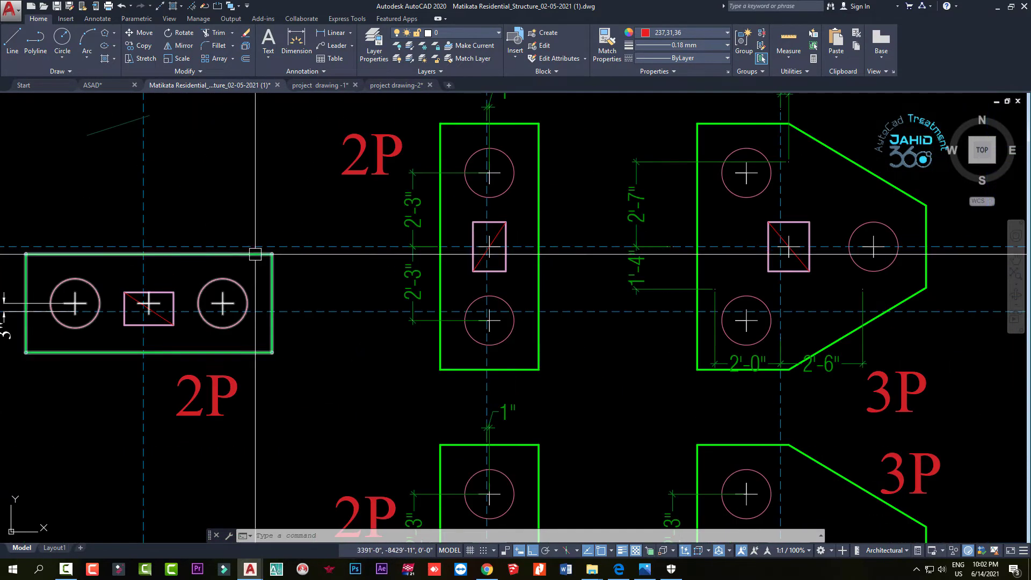
pyautogui.moveTo(264, 254); pyautogui.dragTo(317, 240, button='middle')
pyautogui.scroll(-4, 344, 247)
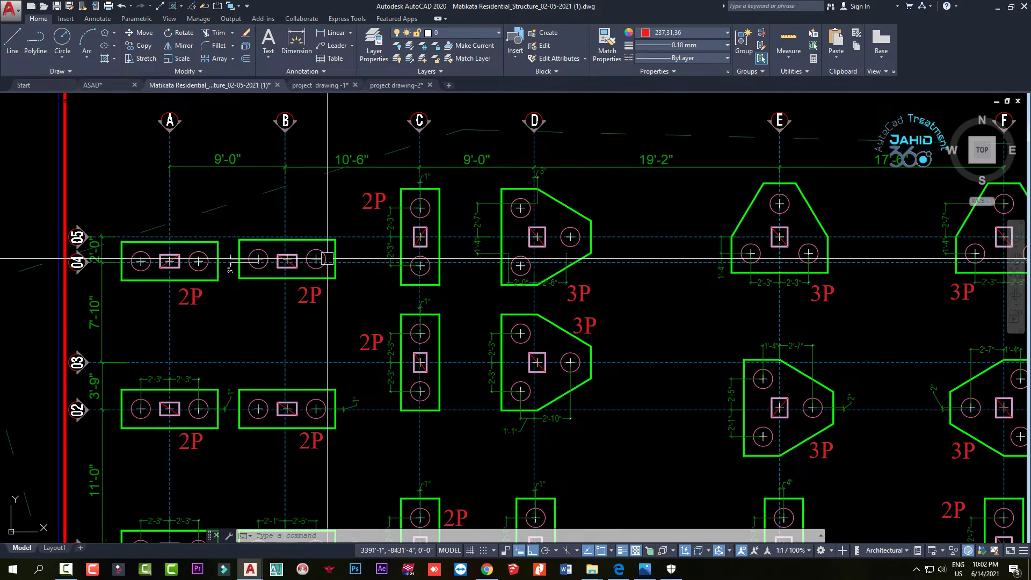
pyautogui.scroll(4, 327, 259)
# Delete the 2P cap's green rectangular outline, leaving its piles and column
pyautogui.click(351, 285)
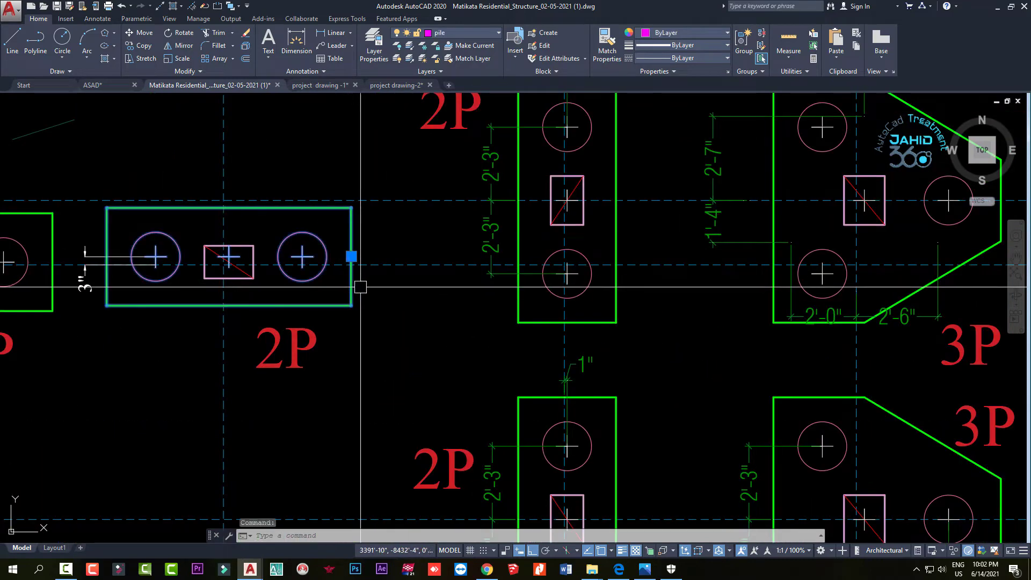
pyautogui.write('X')
pyautogui.click(356, 293)
pyautogui.press('Delete')
pyautogui.scroll(-6, 354, 317)
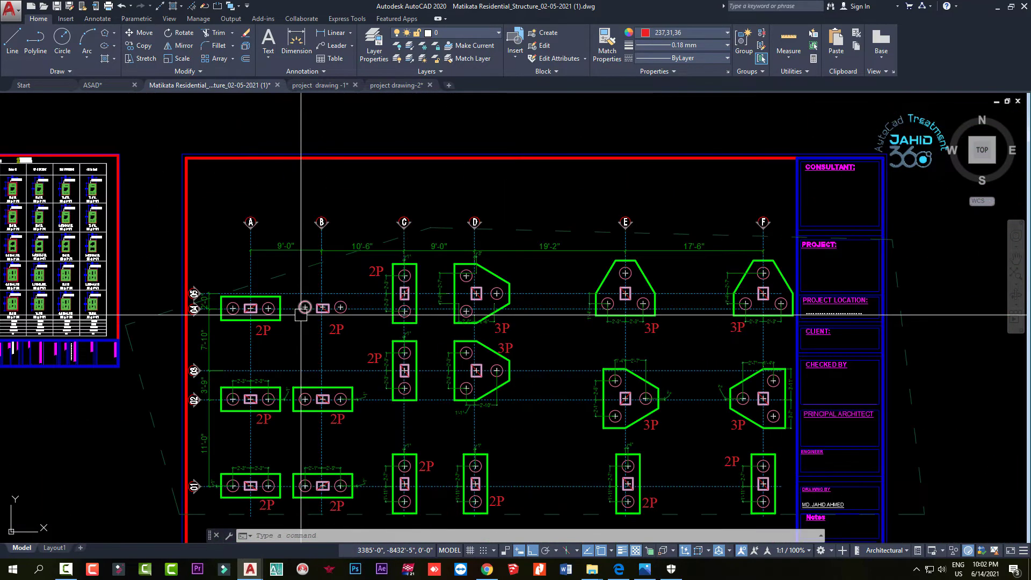
pyautogui.scroll(5, 306, 309)
pyautogui.scroll(-5, 299, 306)
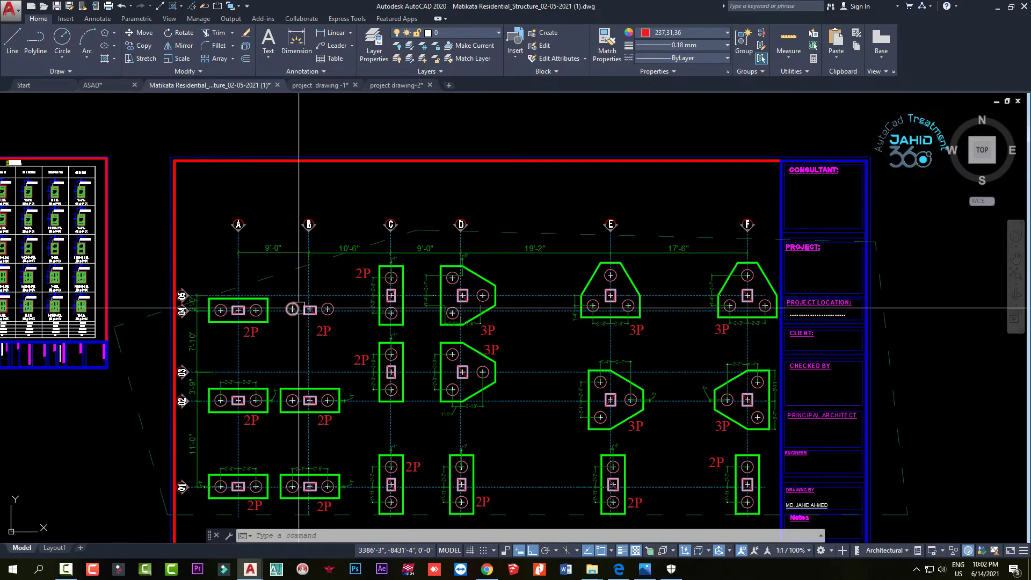
pyautogui.scroll(-3, 299, 306)
pyautogui.scroll(3, 318, 312)
pyautogui.scroll(4, 318, 312)
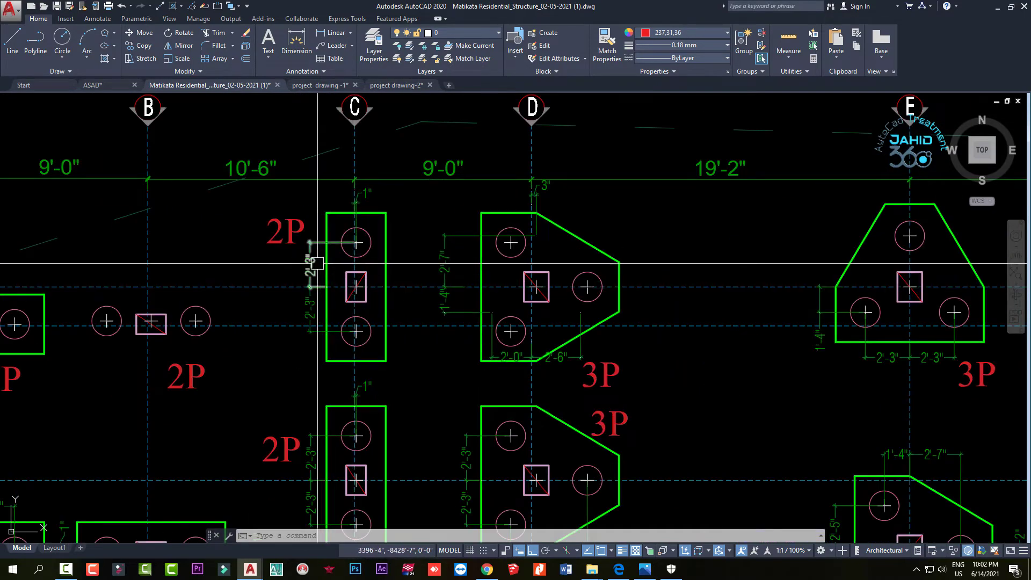
pyautogui.scroll(4, 322, 285)
pyautogui.scroll(-1, 377, 201)
# Grip-stretch PC1's lower 3'-9" dimension at grid C to 1'-9"
pyautogui.scroll(-5, 429, 215)
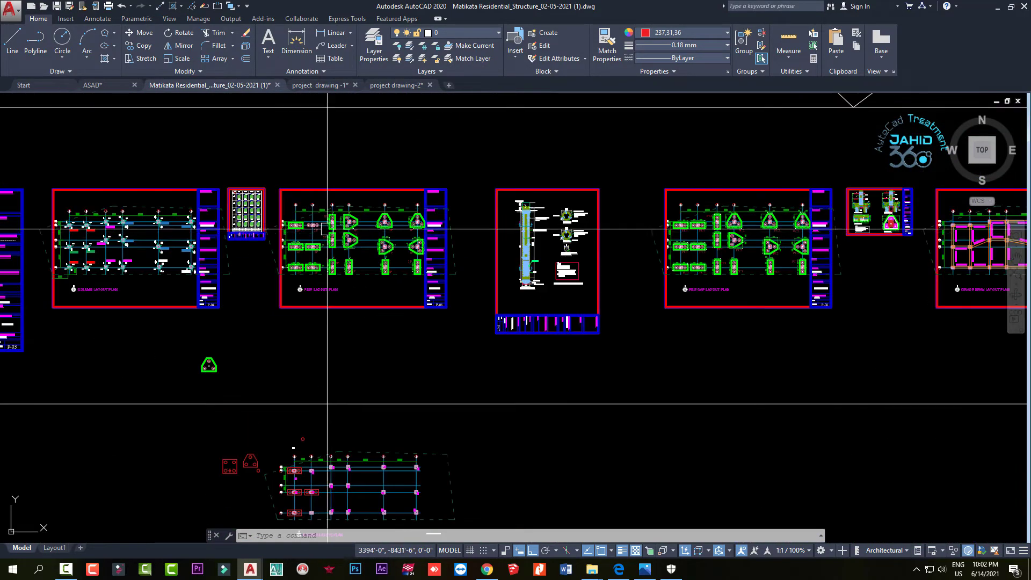
pyautogui.scroll(1, 473, 236)
pyautogui.scroll(3, 493, 248)
pyautogui.scroll(3, 493, 248)
pyautogui.scroll(3, 518, 256)
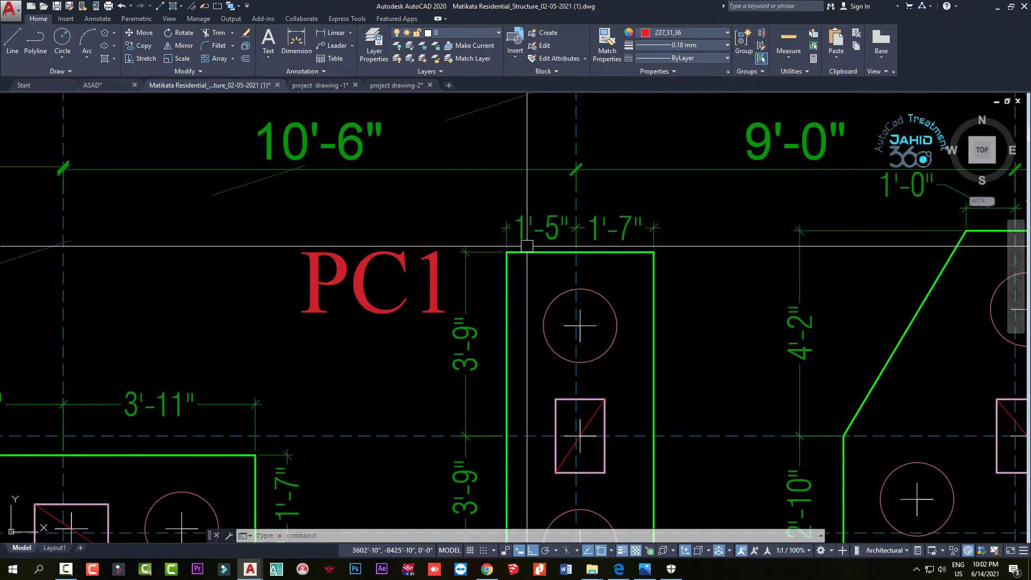
pyautogui.scroll(-3, 516, 252)
pyautogui.scroll(-2, 523, 268)
pyautogui.scroll(5, 533, 293)
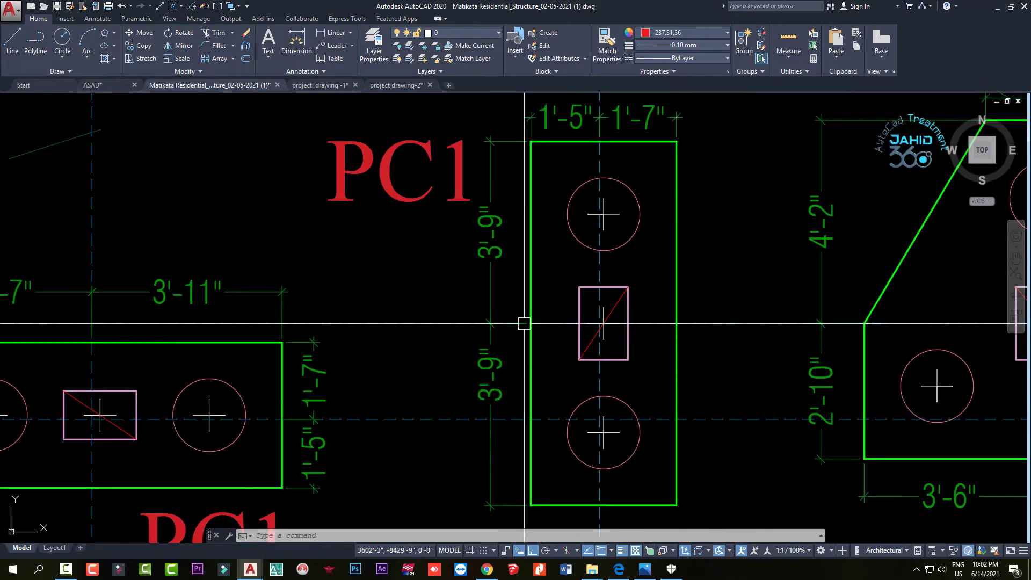
pyautogui.scroll(-5, 533, 293)
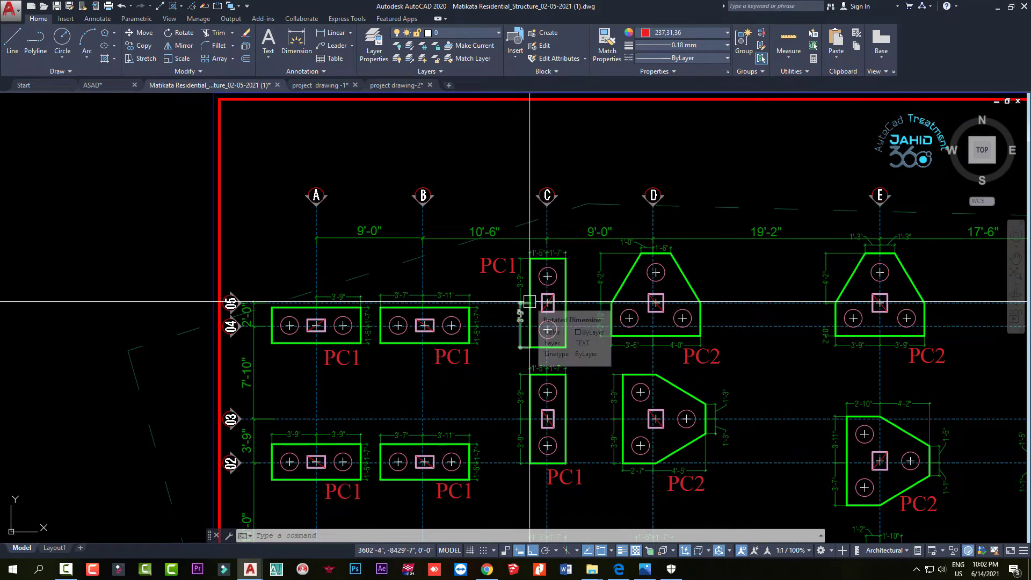
pyautogui.scroll(5, 538, 314)
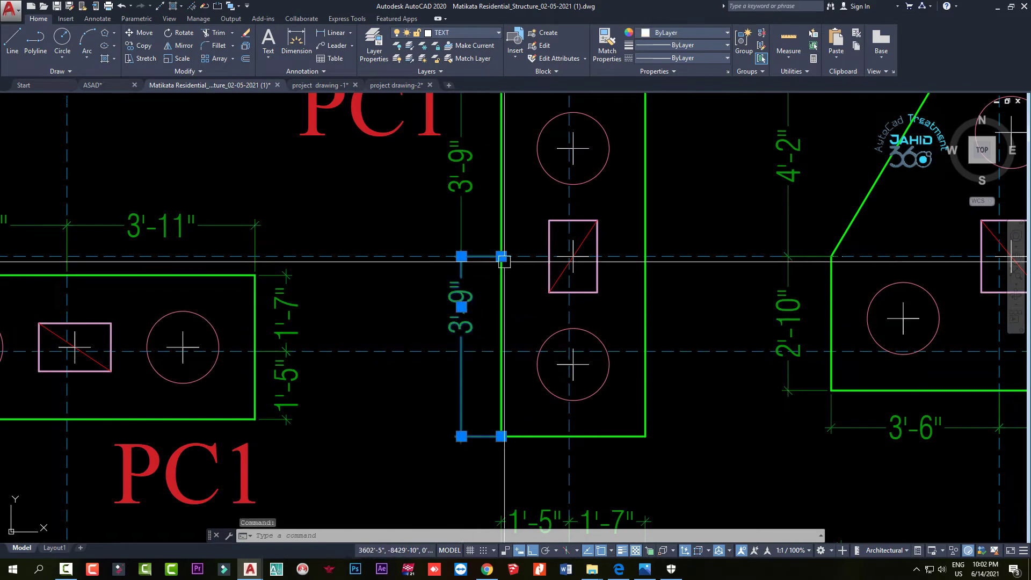
pyautogui.click(501, 256)
pyautogui.click(501, 351)
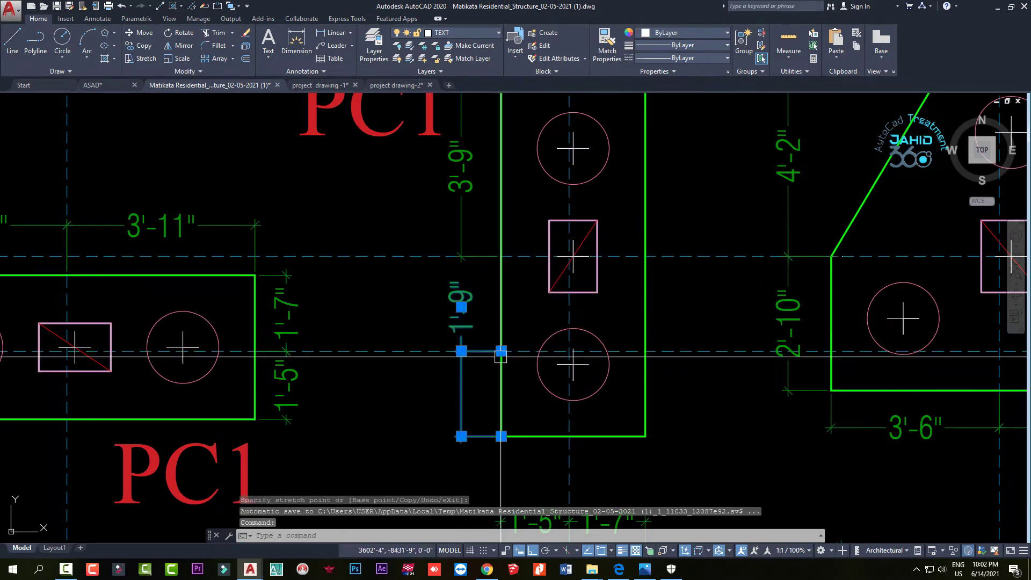
# Reposition the 1'-9" dimension text, then erase the selected left-side dimensions
pyautogui.click(462, 307)
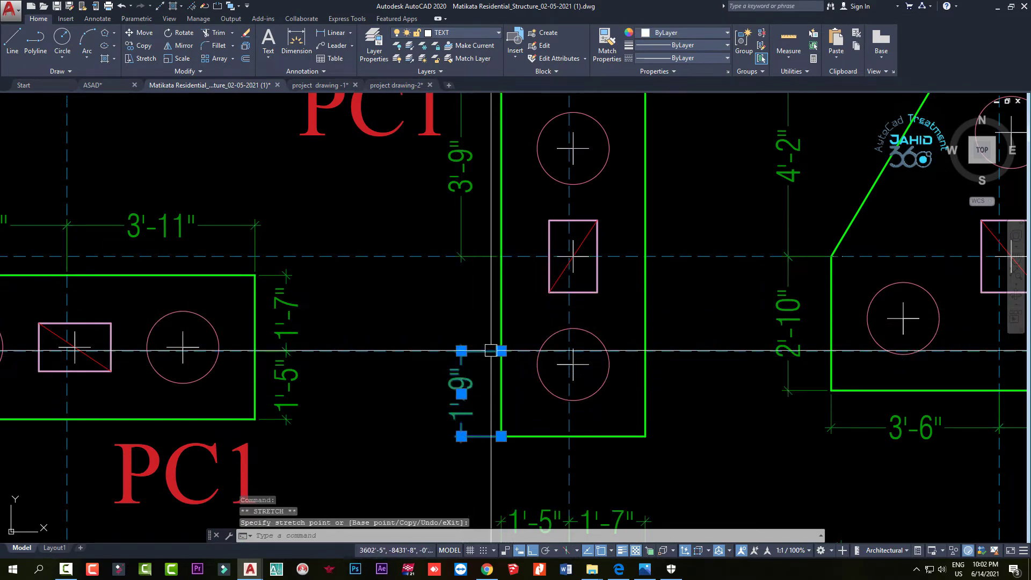
pyautogui.scroll(-4, 490, 351)
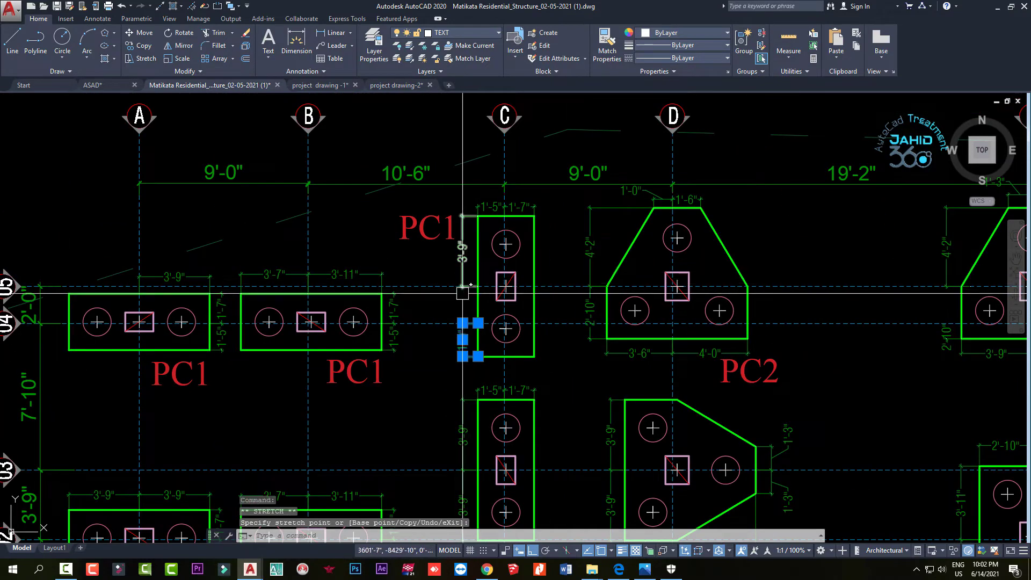
pyautogui.moveTo(441, 323); pyautogui.dragTo(497, 293, button='middle')
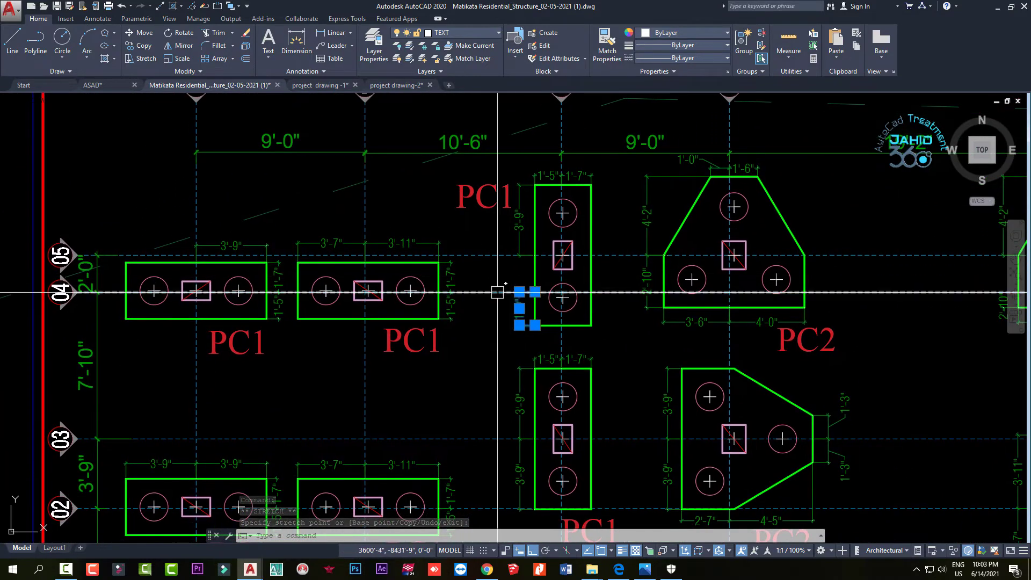
pyautogui.click(516, 337)
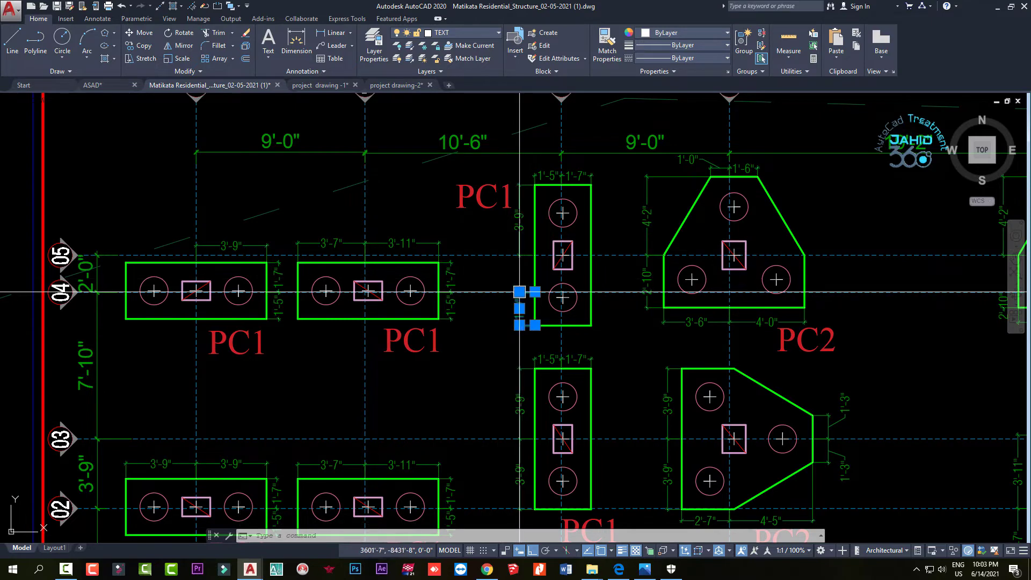
pyautogui.scroll(4, 519, 292)
pyautogui.moveTo(534, 179); pyautogui.dragTo(520, 217, button='middle')
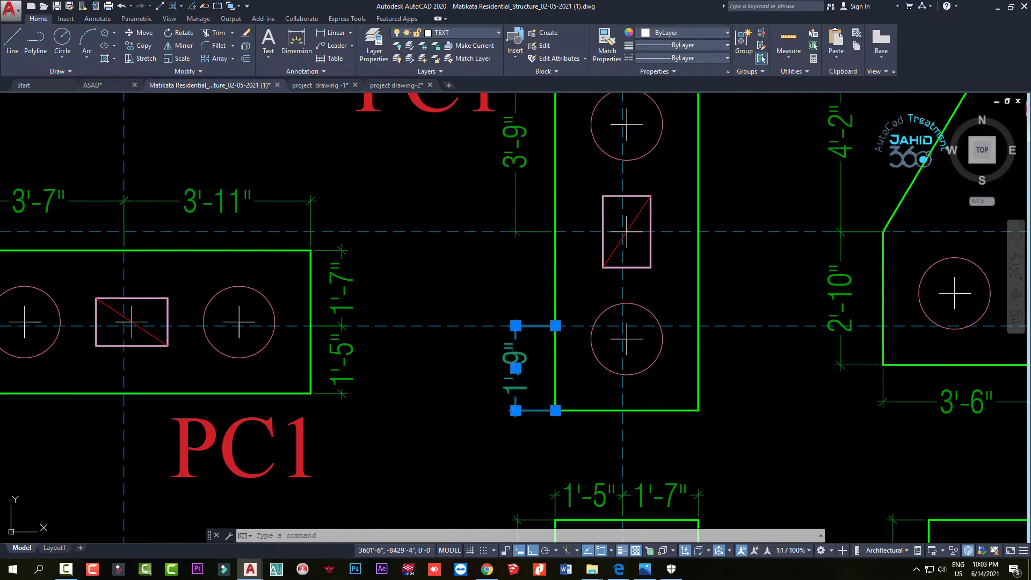
pyautogui.scroll(-1, 527, 202)
pyautogui.press('Delete')
pyautogui.scroll(-2, 497, 330)
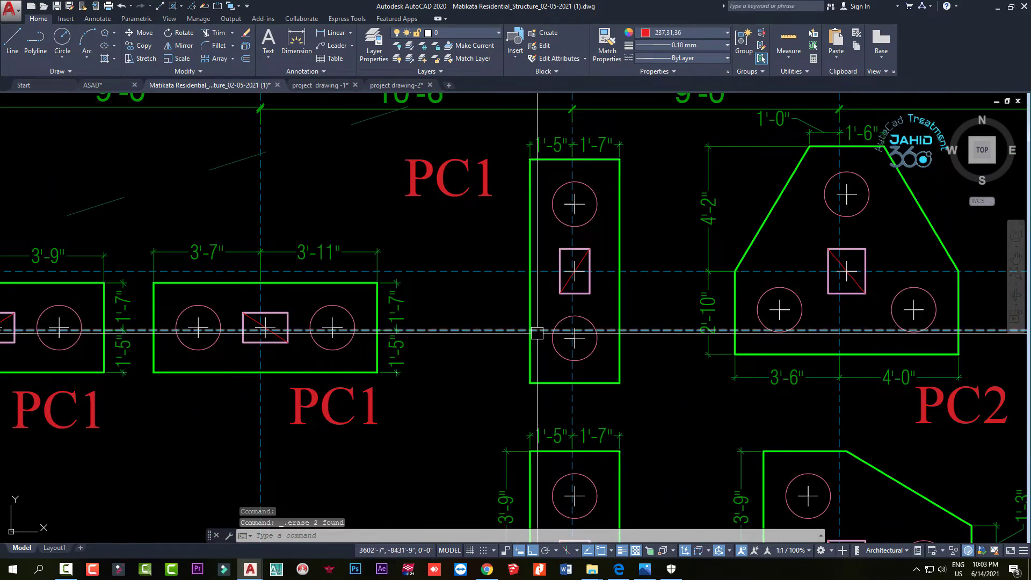
# Undo the dimension erasure and delete only the 1'-9" dimension
pyautogui.moveTo(537, 333); pyautogui.dragTo(515, 391, button='middle')
pyautogui.hotkey('ctrl', 'z')
pyautogui.hotkey('ctrl', 'z')
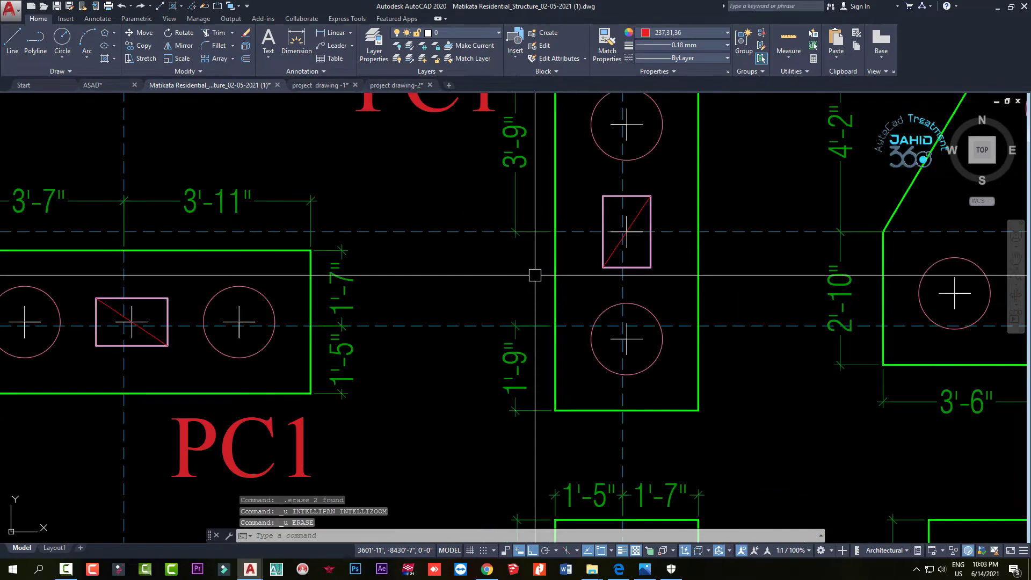
pyautogui.press('Delete')
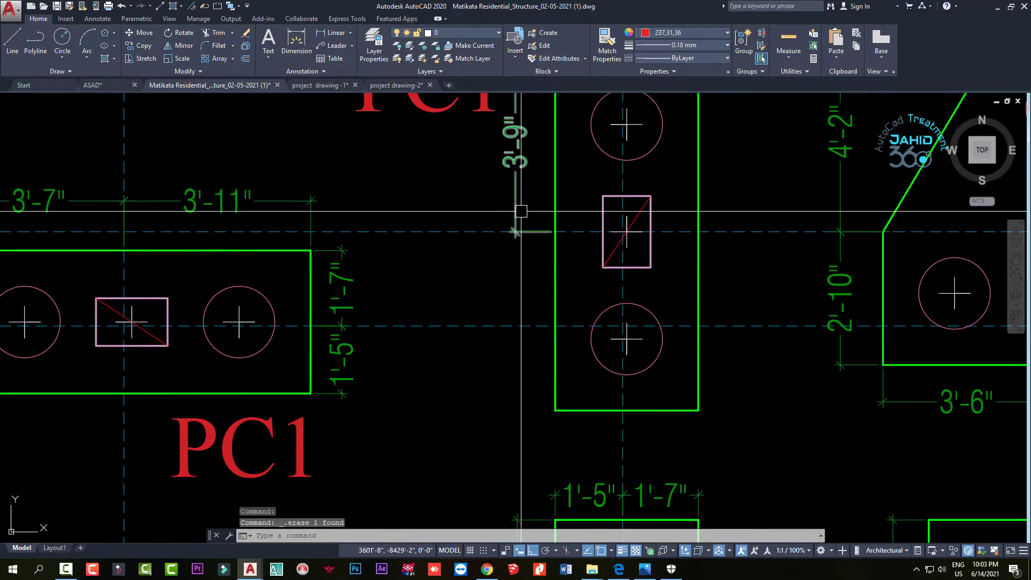
pyautogui.scroll(-1, 524, 218)
pyautogui.scroll(-1, 483, 269)
pyautogui.scroll(-1, 445, 305)
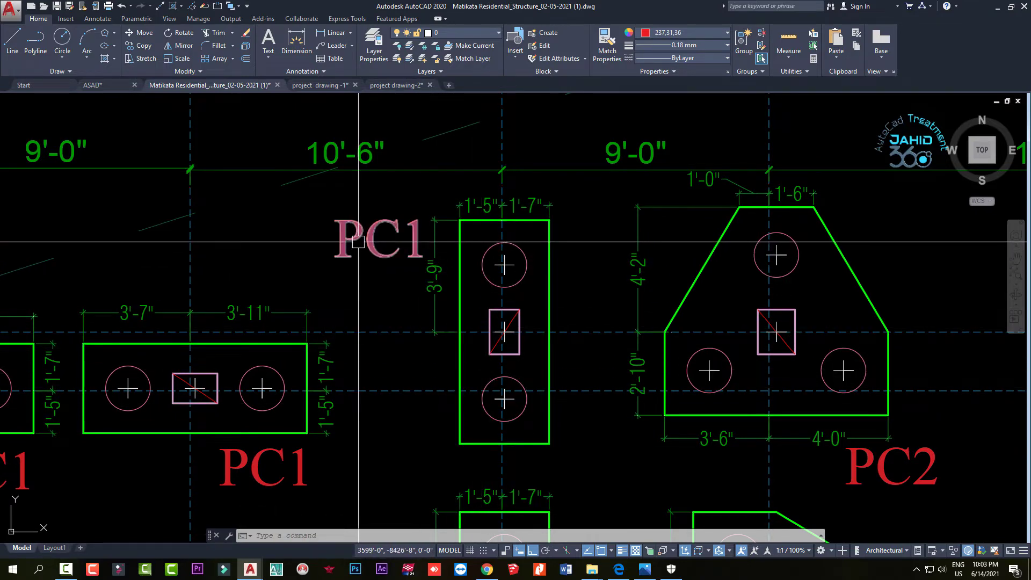
pyautogui.scroll(-2, 358, 241)
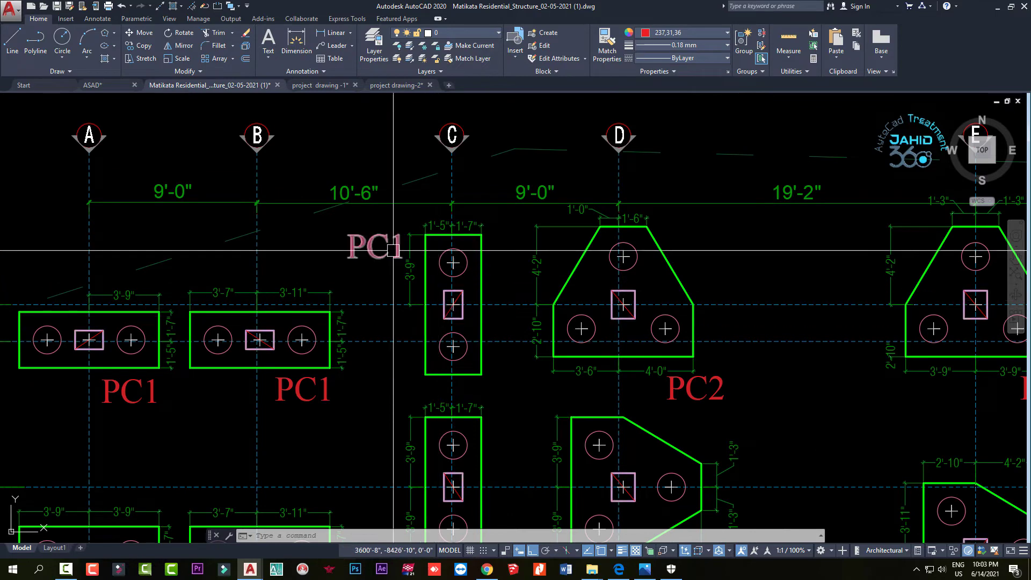
pyautogui.scroll(2, 393, 247)
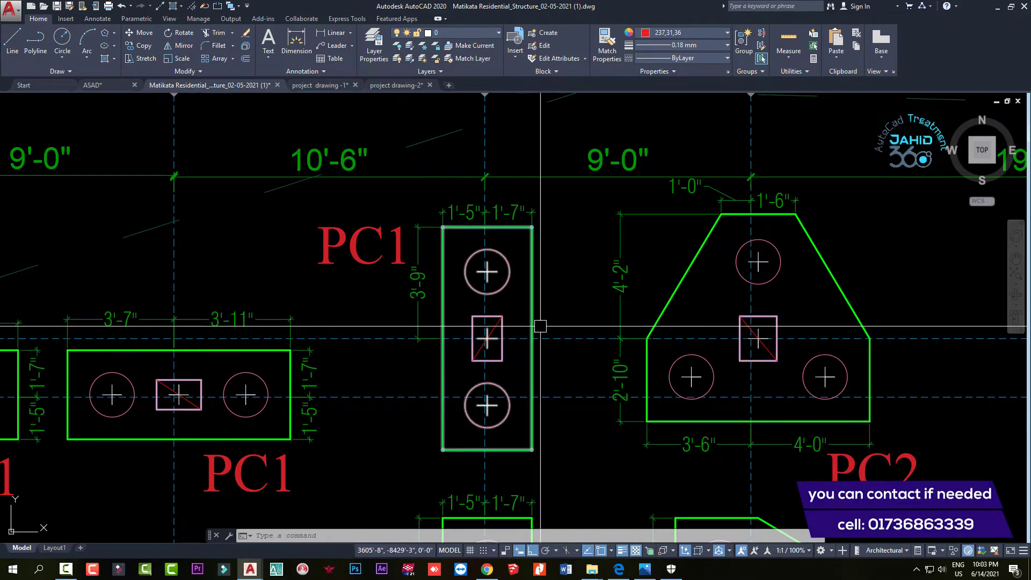
# Select the dashed centerline through PC1, then cancel the selection
pyautogui.click(525, 338)
pyautogui.press('Escape')
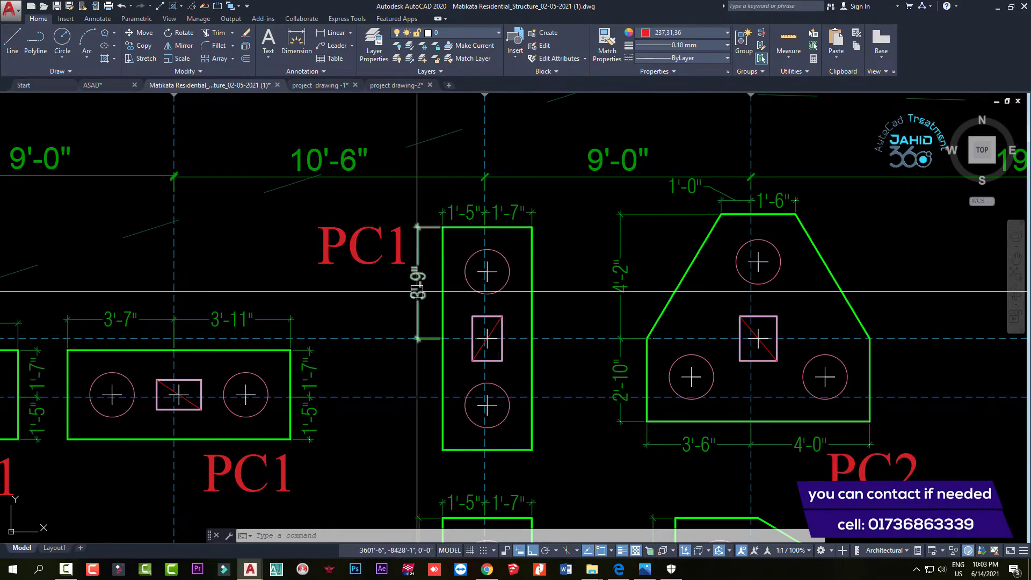
pyautogui.scroll(-3, 409, 276)
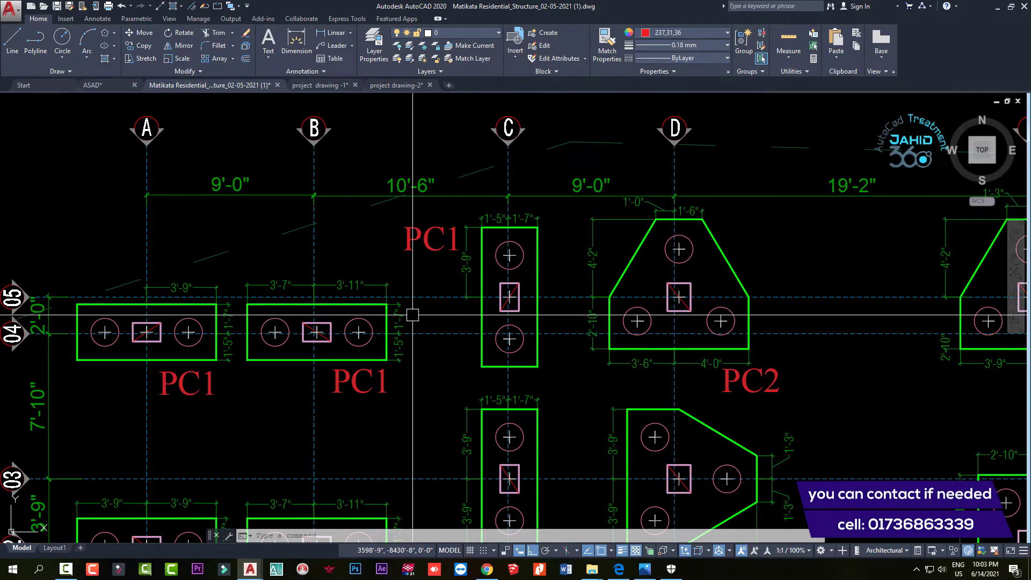
pyautogui.scroll(-5, 412, 315)
pyautogui.scroll(4, 426, 304)
pyautogui.scroll(3, 334, 299)
# Pan along grid row 01 and erase the PC1 cap's 1'-7" side dimension
pyautogui.scroll(-3, 472, 352)
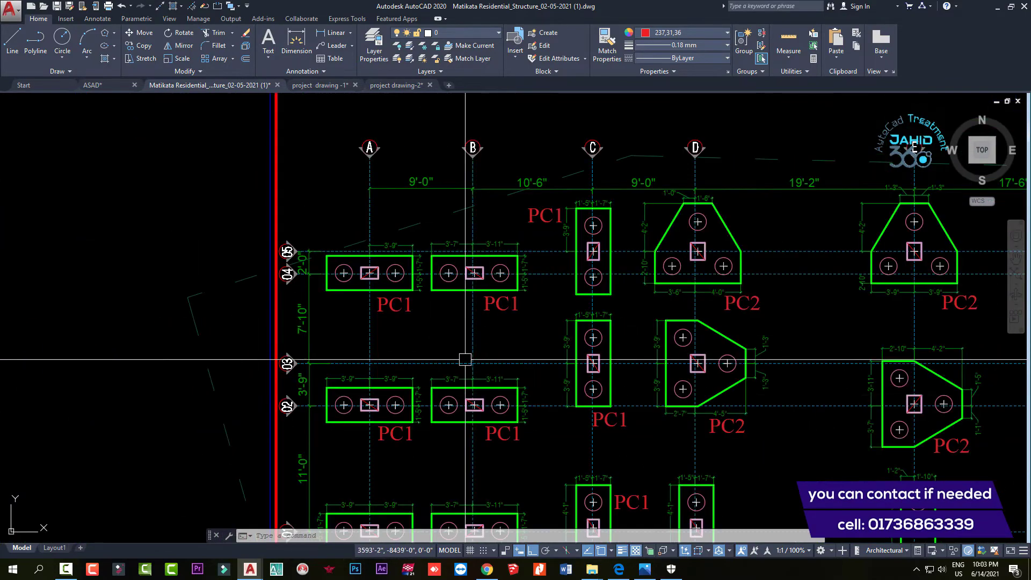
pyautogui.moveTo(465, 360); pyautogui.dragTo(478, 193, button='middle')
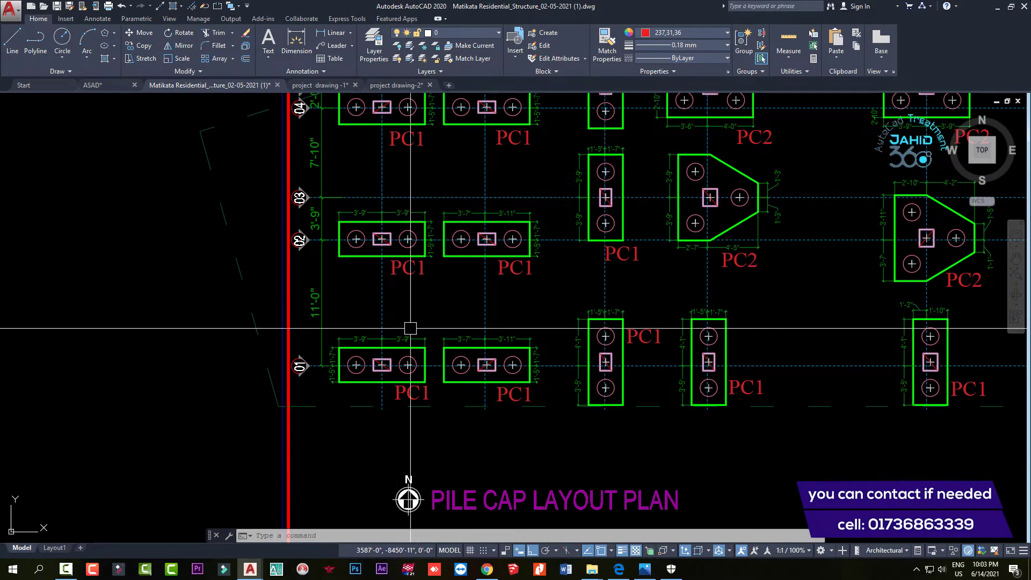
pyautogui.scroll(4, 410, 329)
pyautogui.scroll(2, 436, 349)
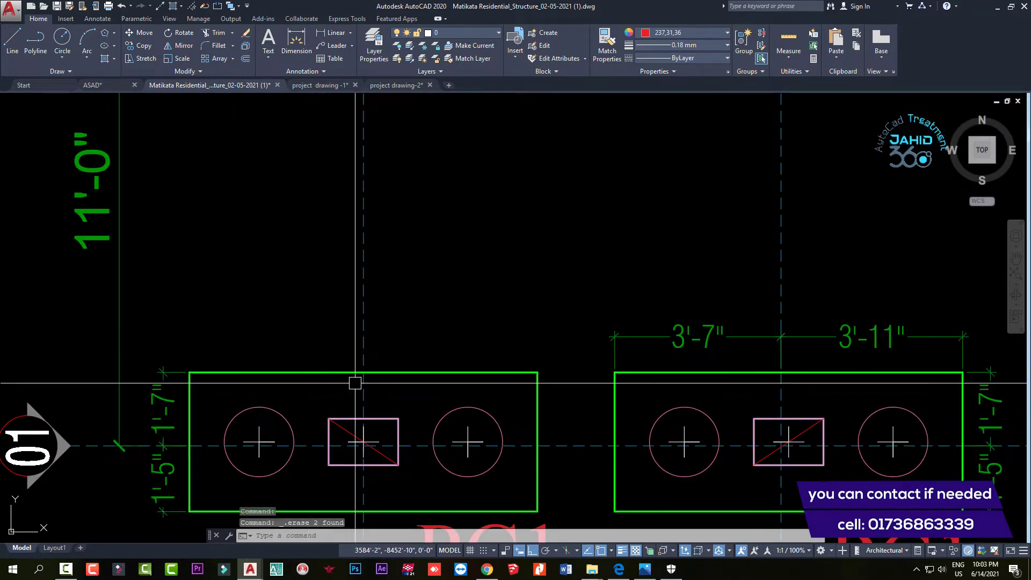
pyautogui.scroll(-2, 358, 352)
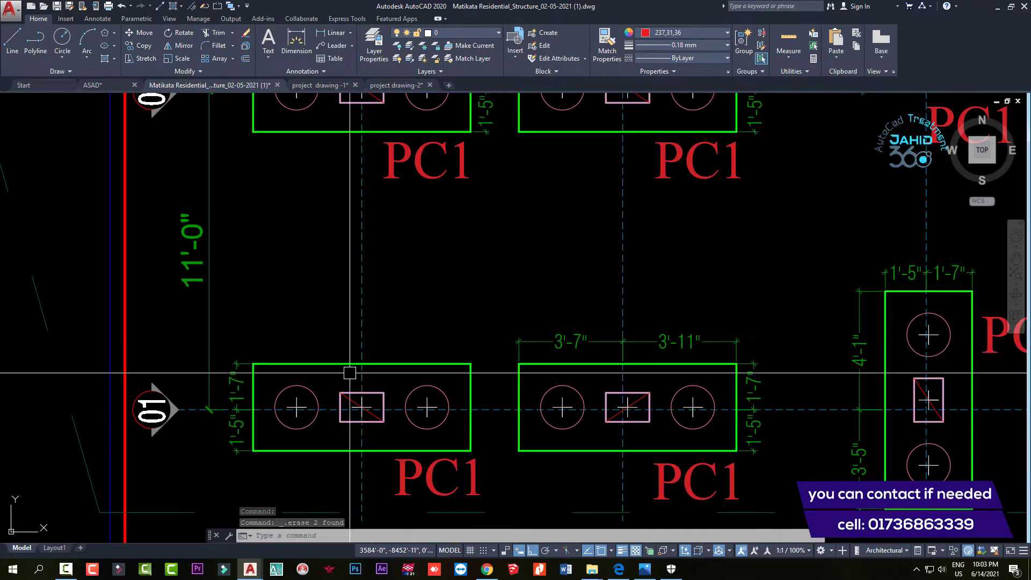
pyautogui.moveTo(260, 439); pyautogui.dragTo(287, 369, button='middle')
pyautogui.scroll(2, 287, 370)
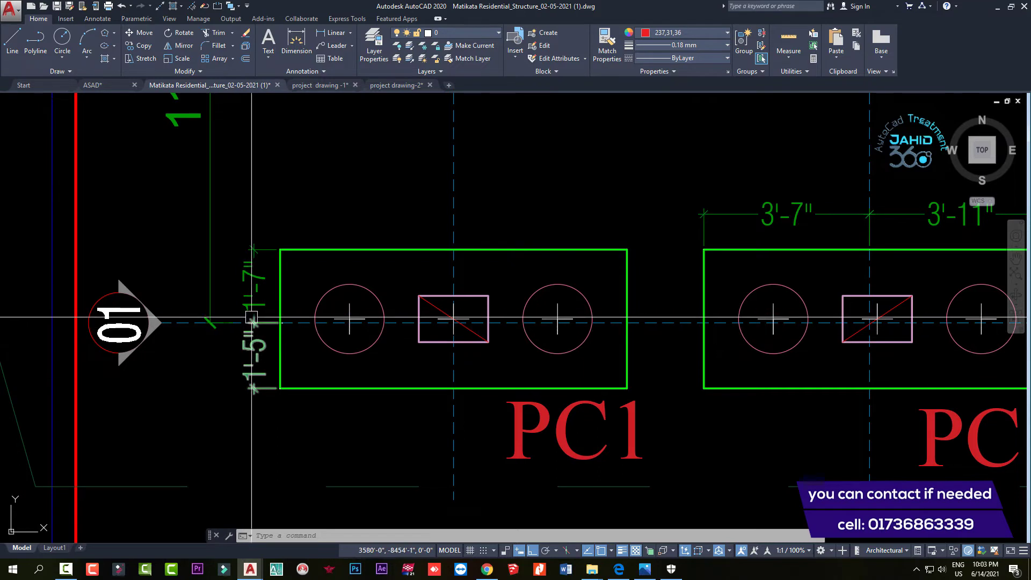
pyautogui.click(254, 280)
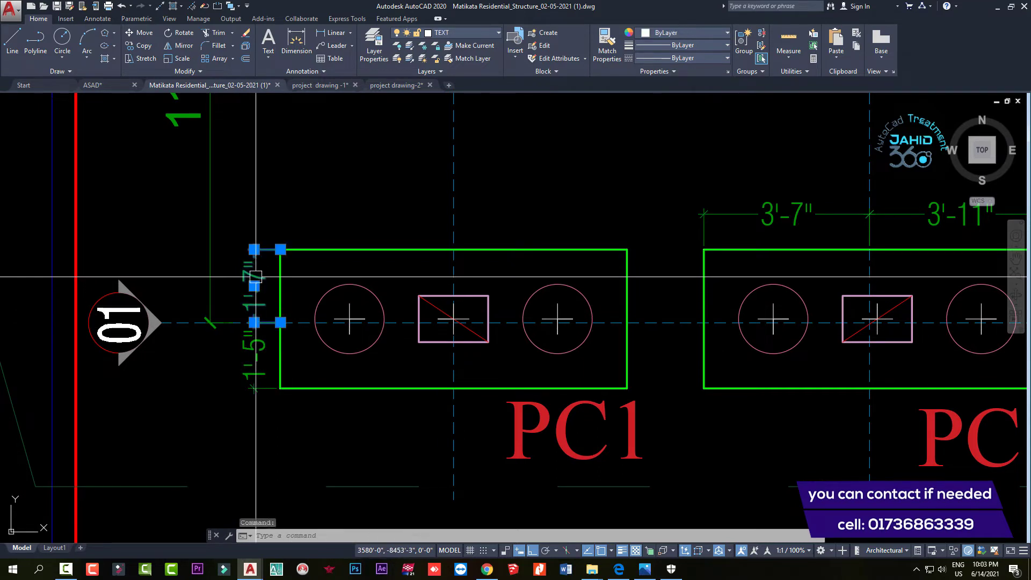
pyautogui.press('Delete')
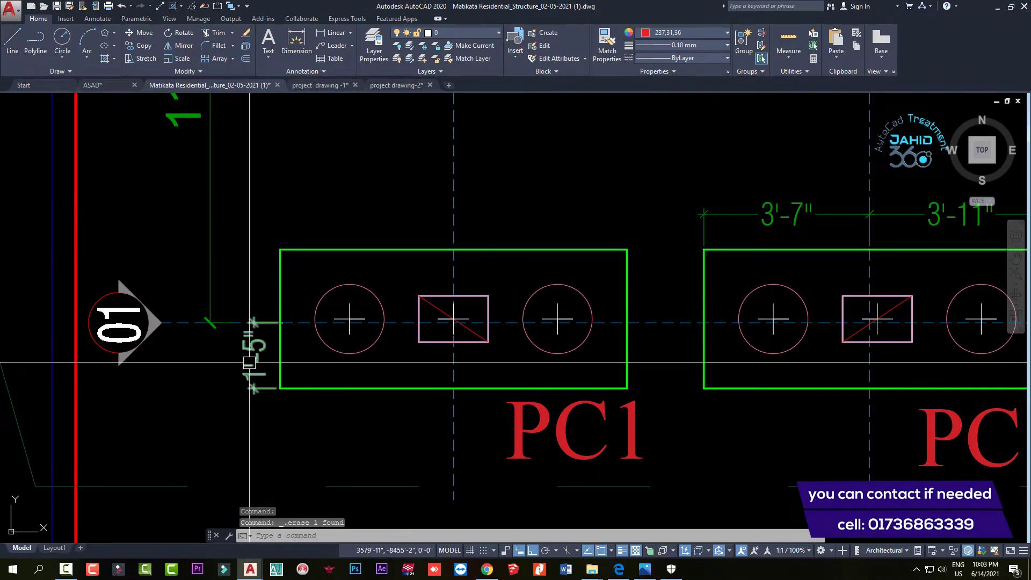
pyautogui.scroll(-5, 284, 345)
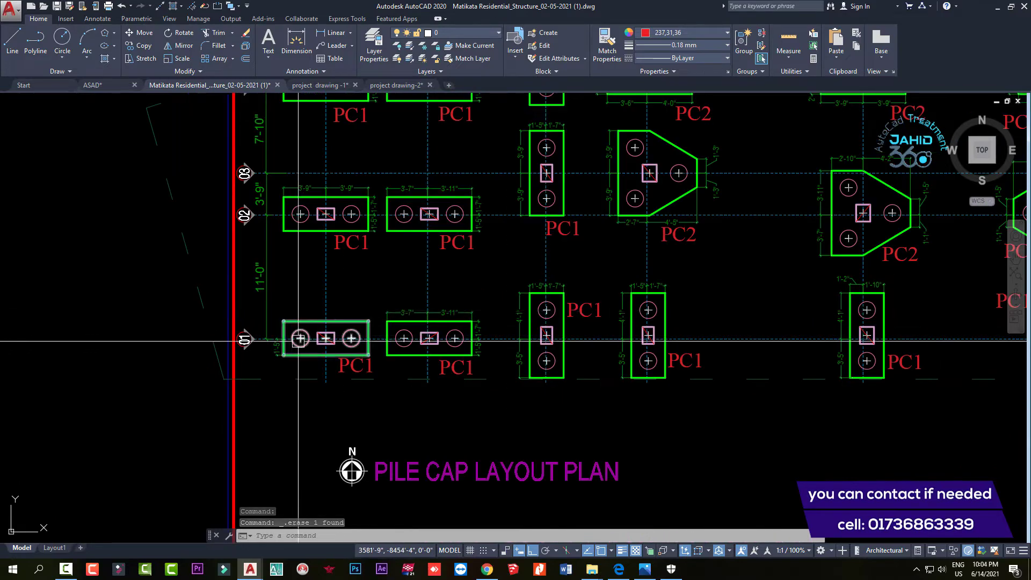
pyautogui.scroll(-2, 294, 339)
pyautogui.scroll(-3, 294, 339)
pyautogui.scroll(4, 633, 275)
pyautogui.scroll(5, 521, 282)
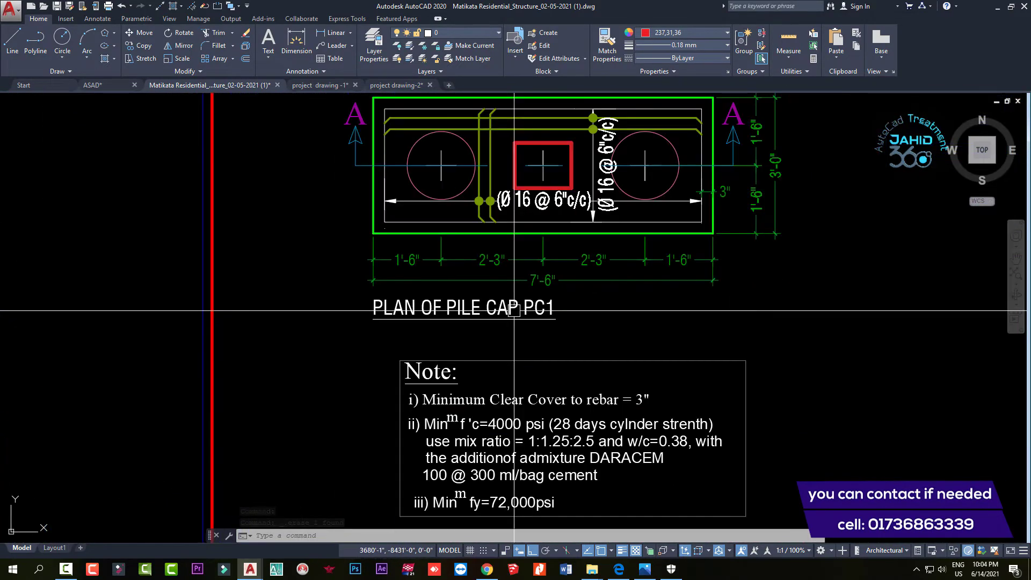
pyautogui.scroll(-1, 481, 400)
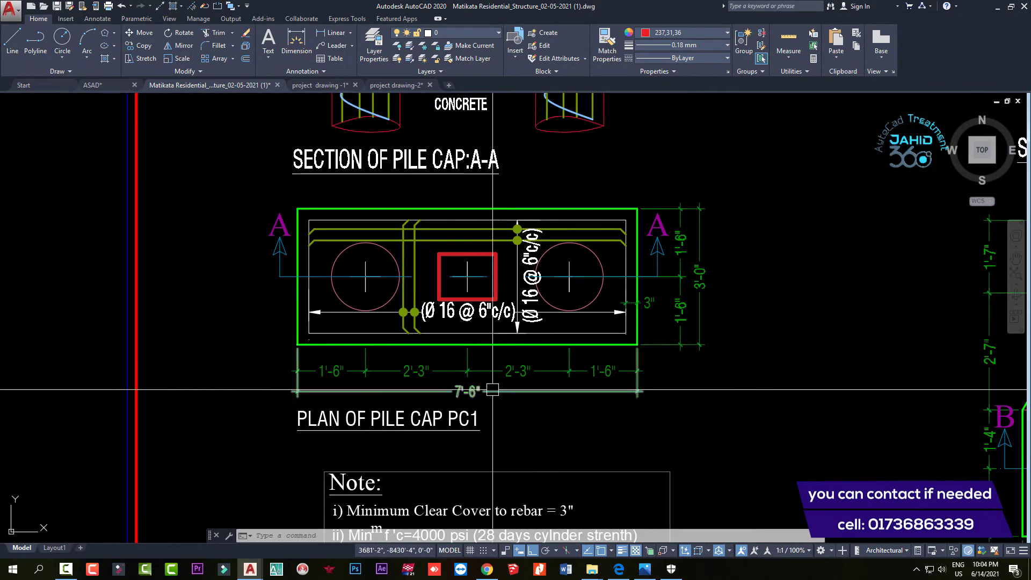
pyautogui.scroll(-5, 356, 300)
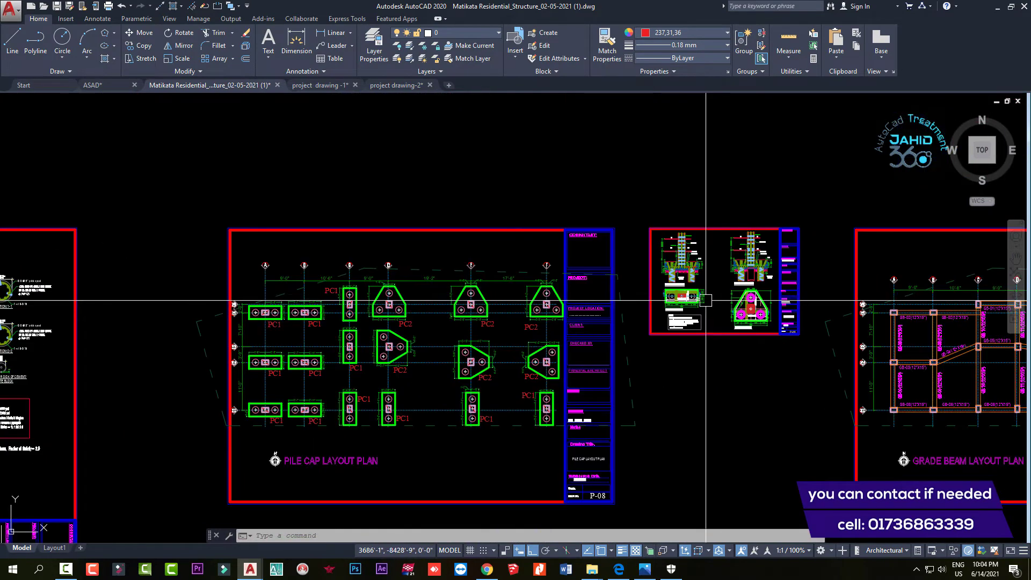
pyautogui.scroll(4, 281, 421)
pyautogui.scroll(2, 280, 386)
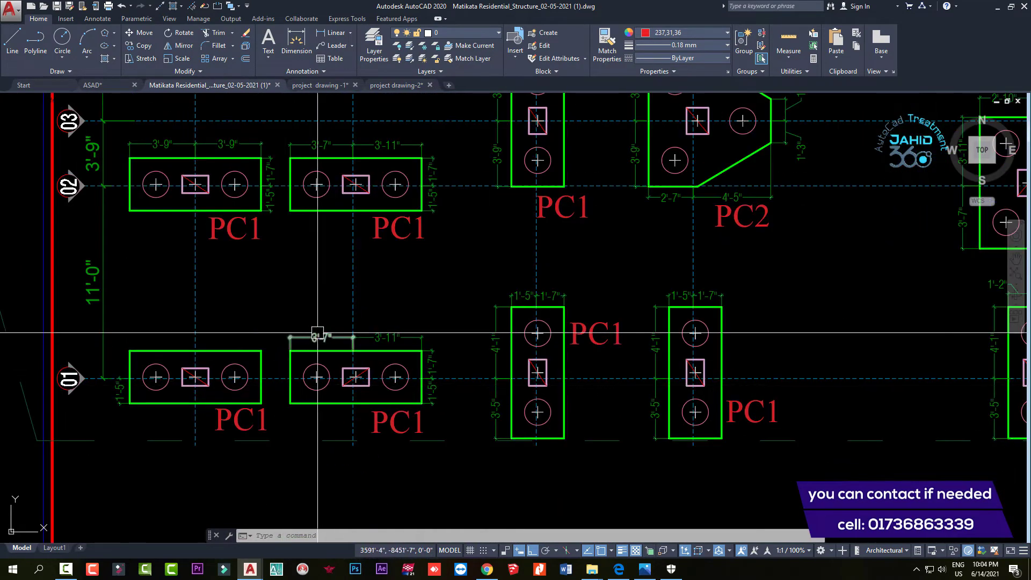
pyautogui.scroll(2, 292, 345)
pyautogui.scroll(4, 107, 408)
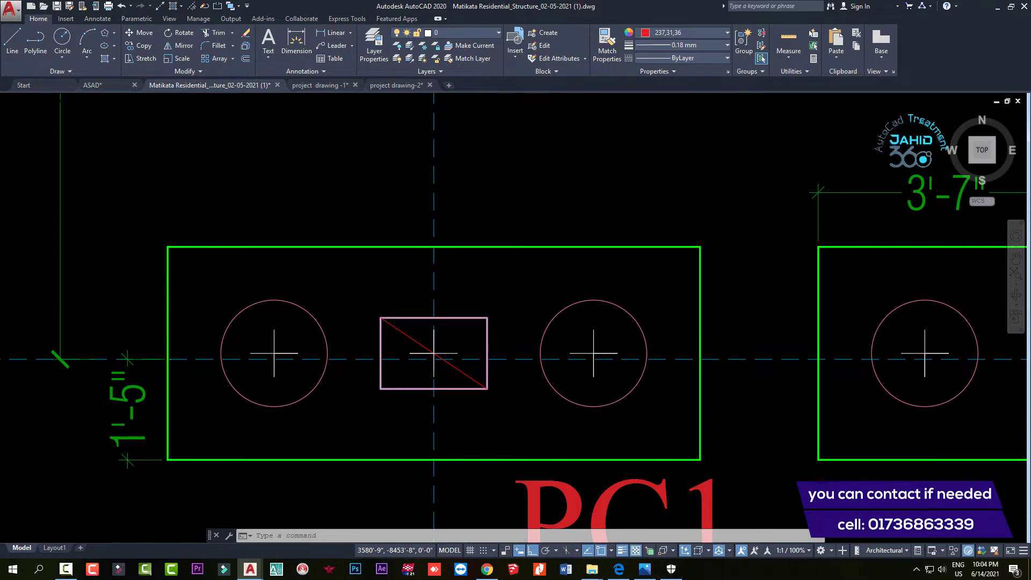
pyautogui.scroll(-5, 177, 321)
pyautogui.scroll(-2, 255, 355)
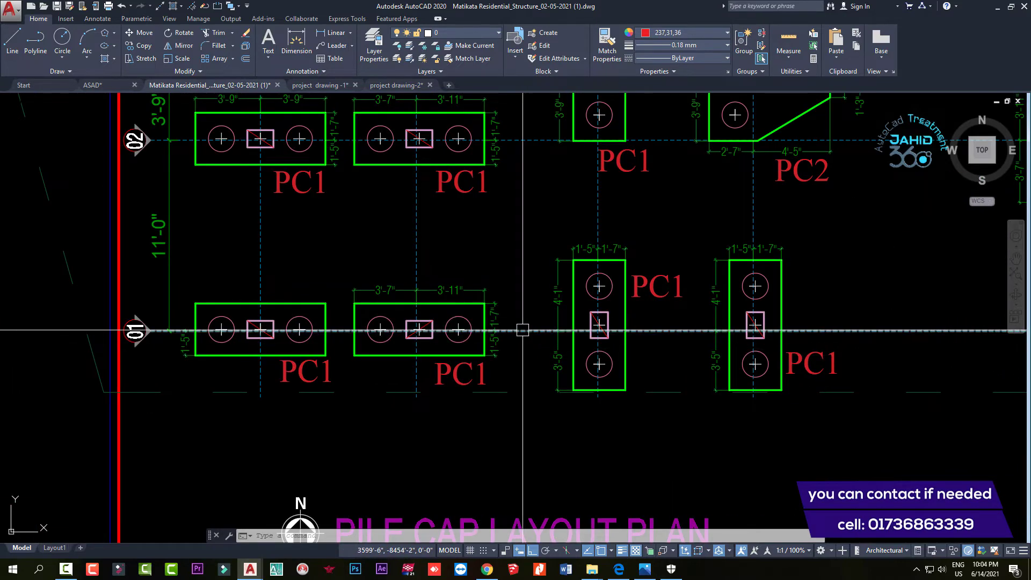
pyautogui.scroll(4, 499, 314)
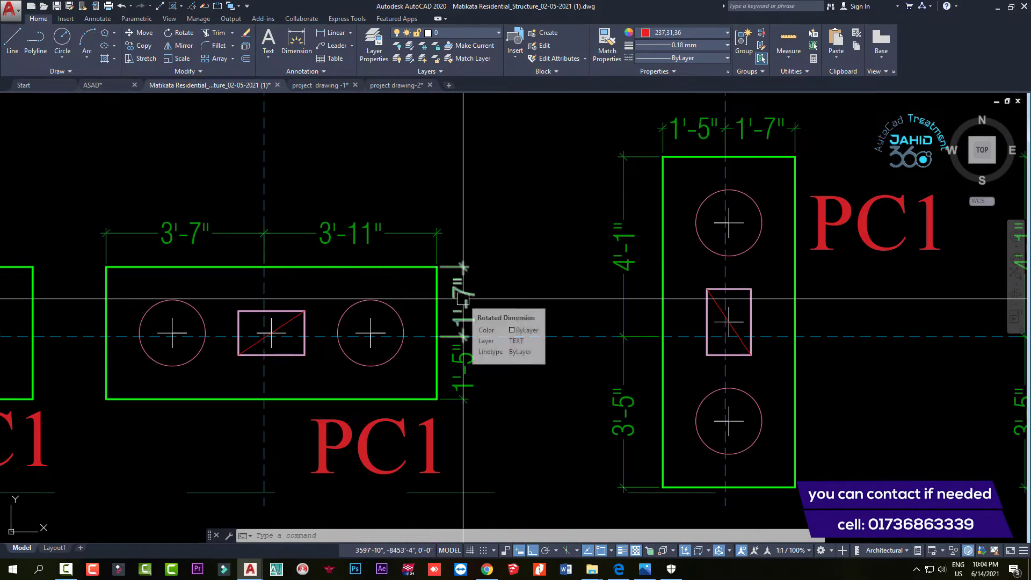
pyautogui.scroll(-4, 361, 299)
pyautogui.scroll(4, 361, 299)
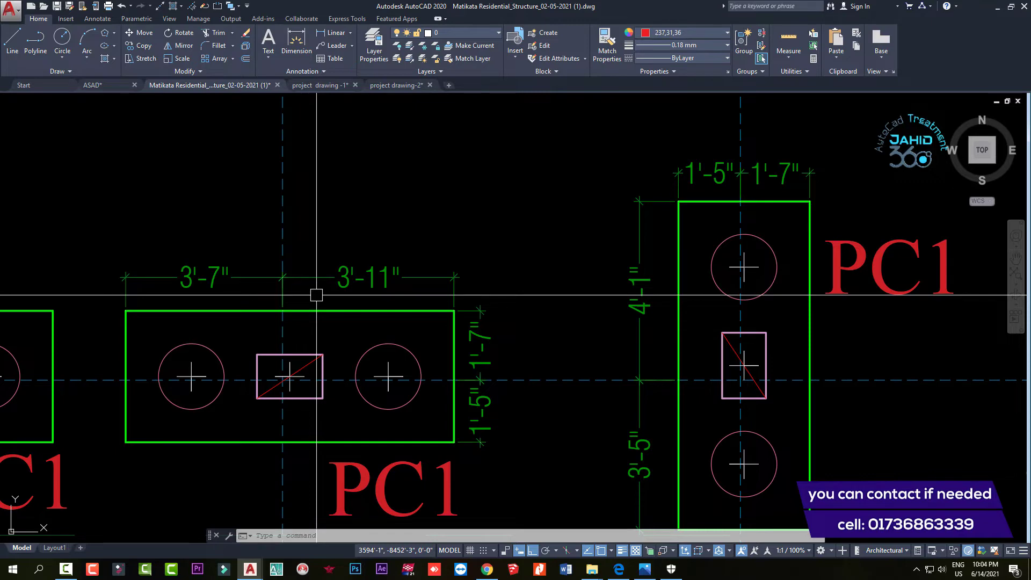
pyautogui.scroll(-2, 317, 294)
pyautogui.scroll(-4, 316, 294)
pyautogui.scroll(1, 89, 476)
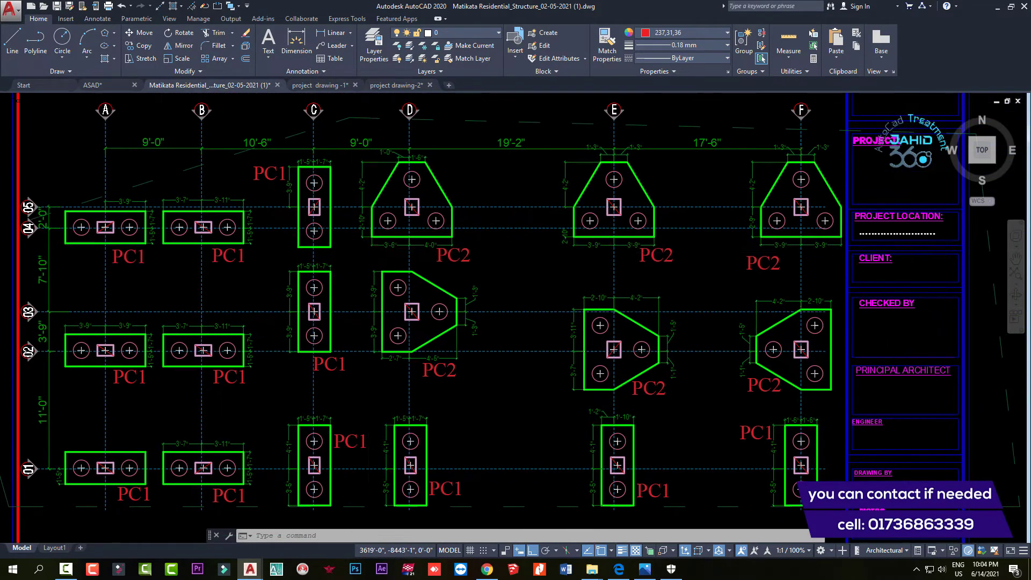
pyautogui.moveTo(90, 476); pyautogui.dragTo(145, 433, button='middle')
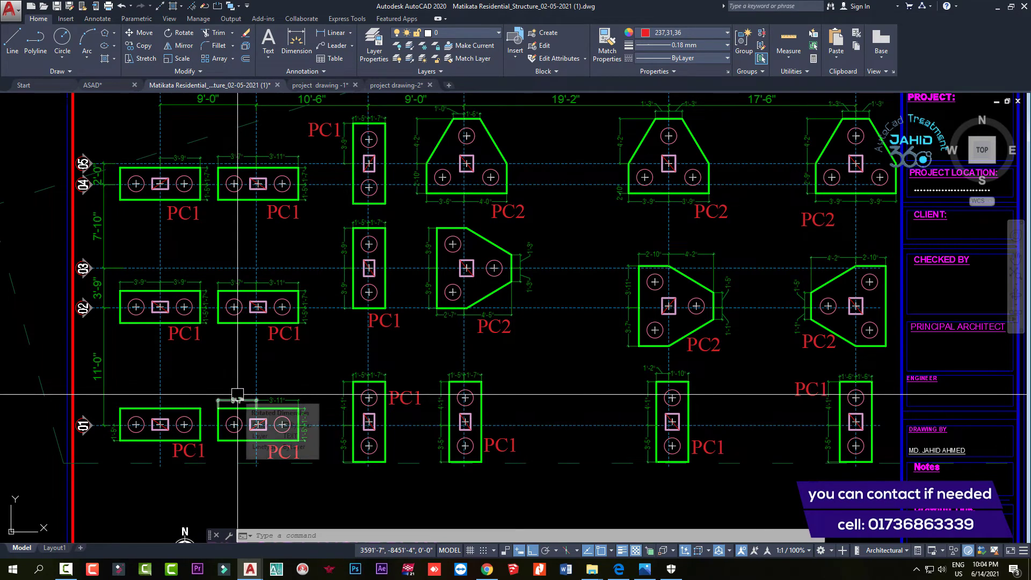
pyautogui.scroll(4, 250, 398)
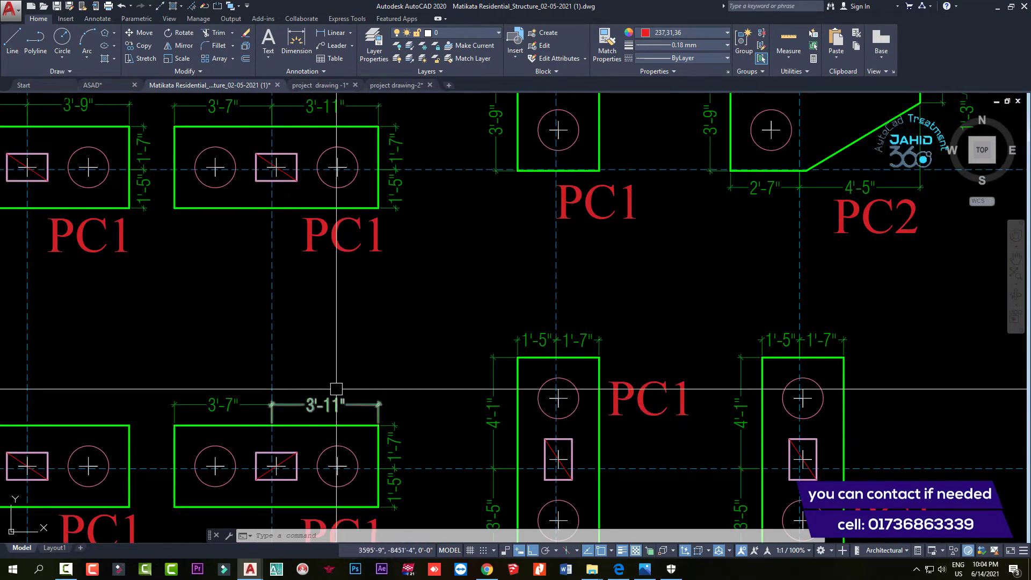
pyautogui.scroll(-5, 330, 376)
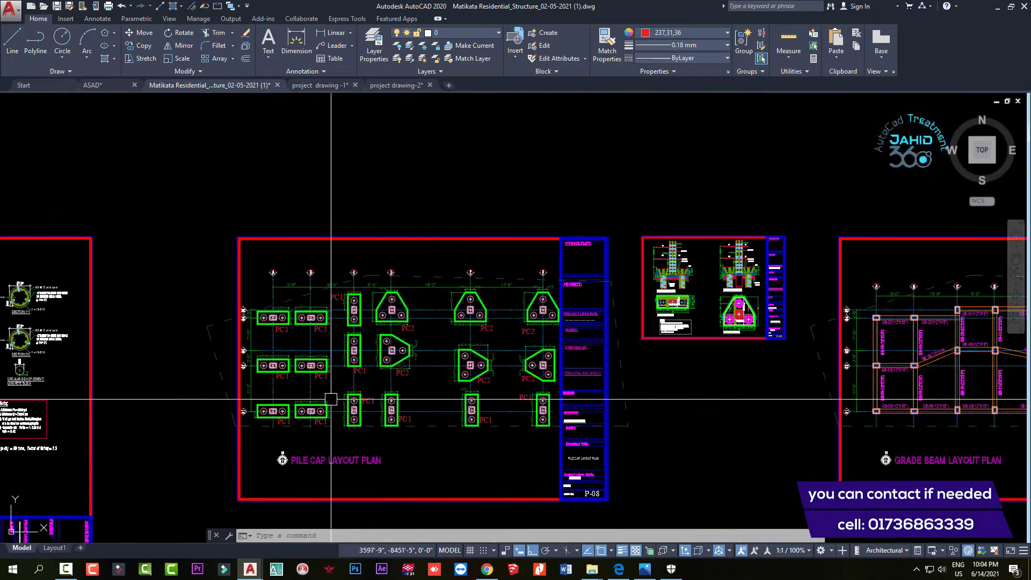
pyautogui.scroll(-3, 344, 255)
pyautogui.scroll(2, 242, 424)
pyautogui.scroll(3, 252, 433)
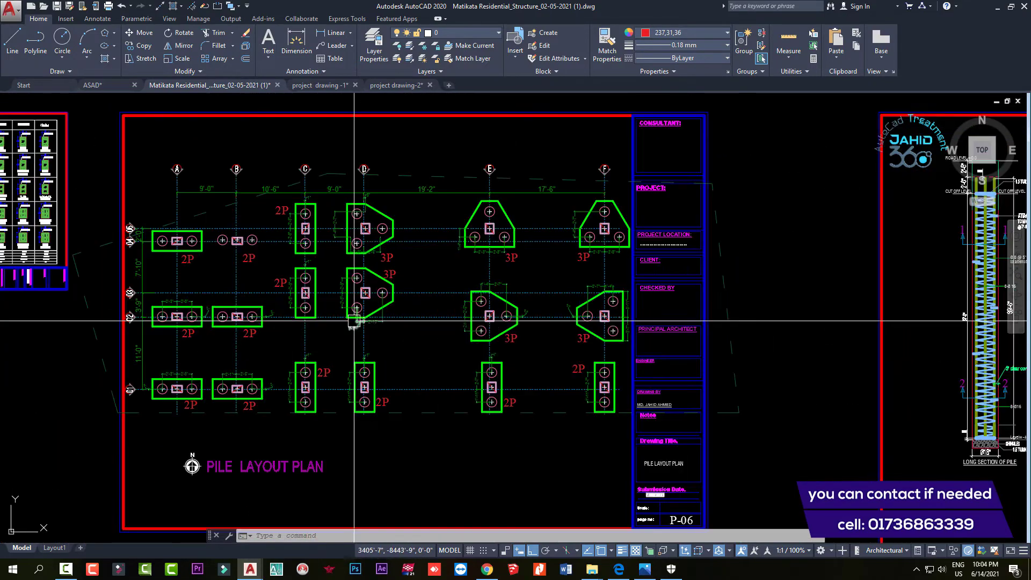
pyautogui.scroll(1, 258, 436)
pyautogui.scroll(-4, 400, 358)
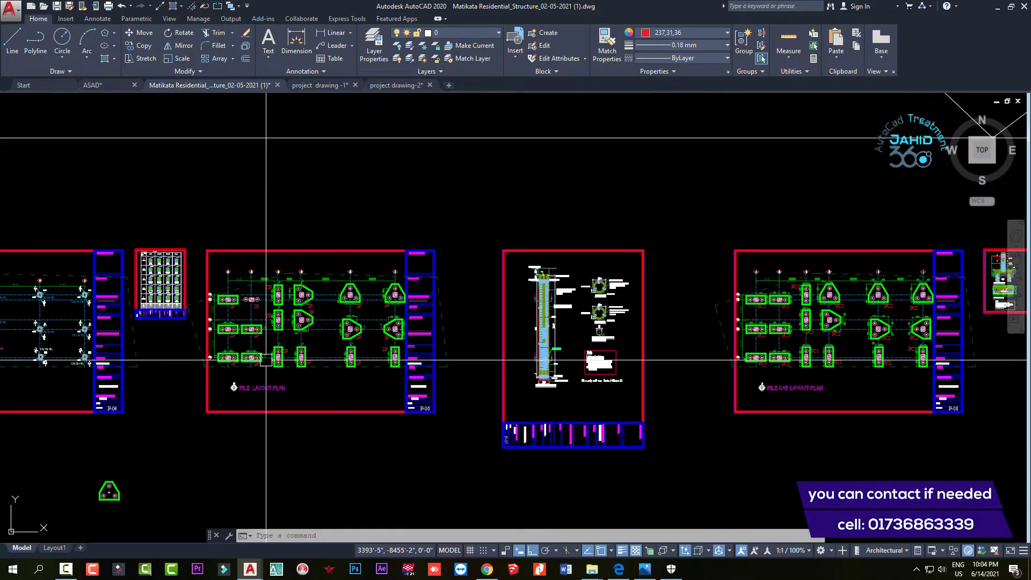
pyautogui.moveTo(400, 358); pyautogui.dragTo(292, 353, button='middle')
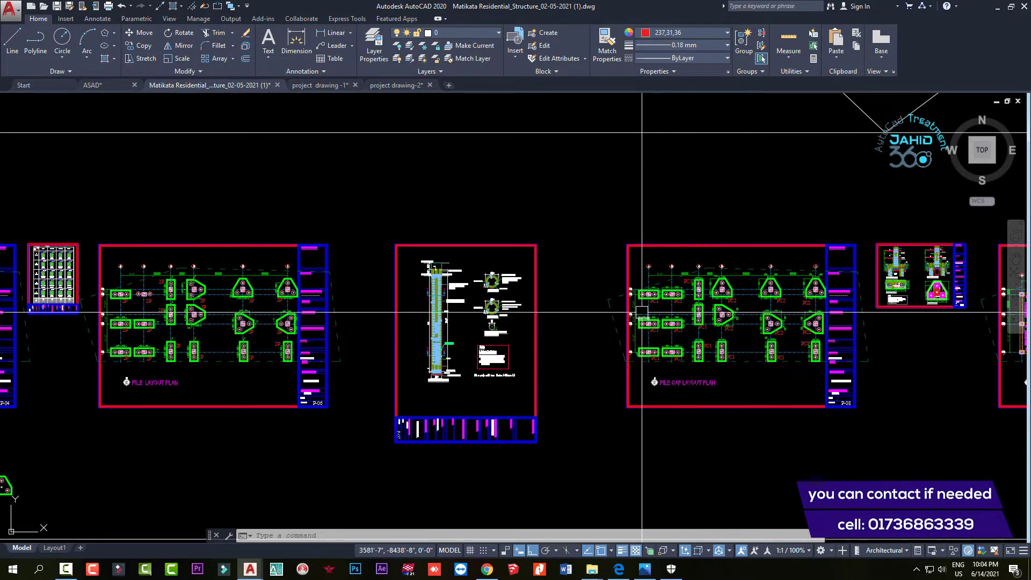
pyautogui.scroll(4, 642, 310)
pyautogui.scroll(4, 650, 293)
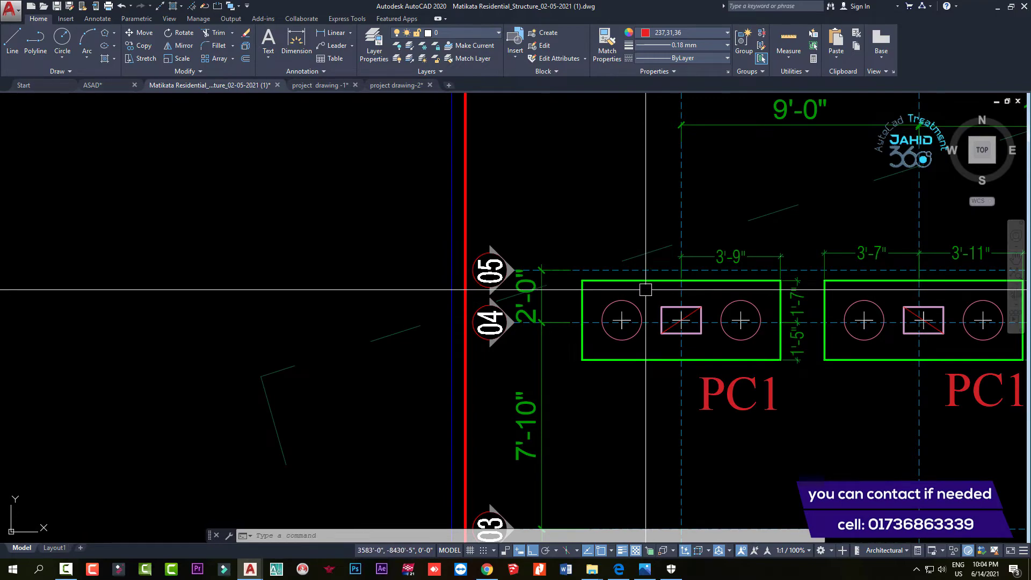
pyautogui.scroll(-5, 645, 290)
pyautogui.scroll(-3, 639, 293)
pyautogui.scroll(4, 634, 296)
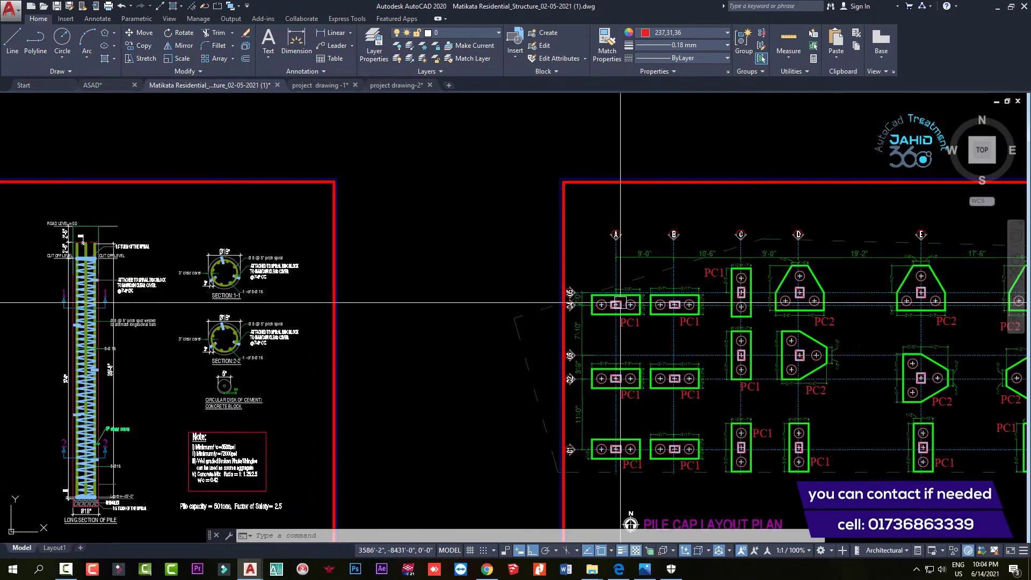
pyautogui.scroll(3, 629, 297)
pyautogui.scroll(-5, 644, 301)
pyautogui.scroll(-1, 537, 311)
pyautogui.scroll(-4, 376, 322)
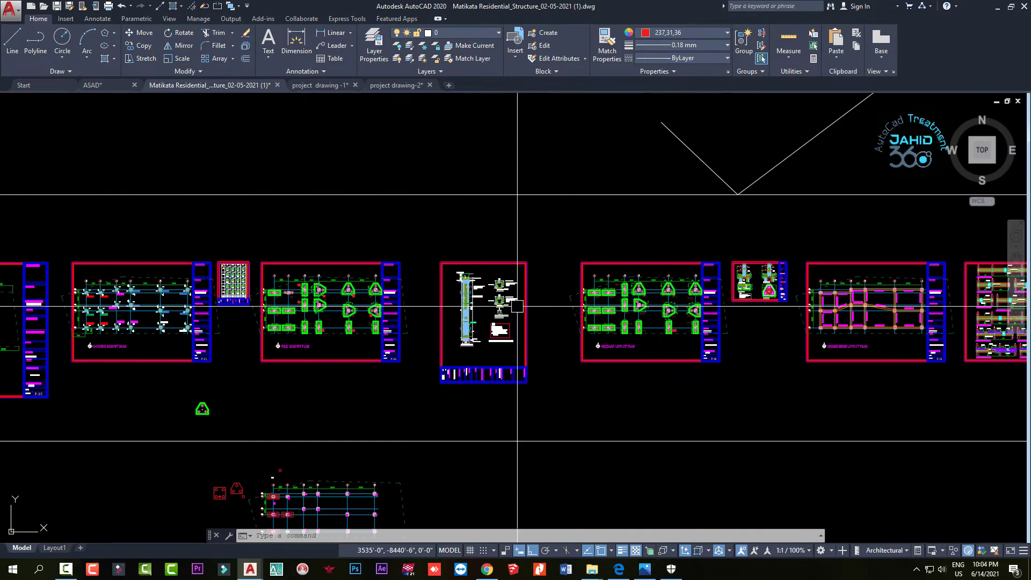
pyautogui.scroll(6, 332, 311)
pyautogui.scroll(1, 301, 285)
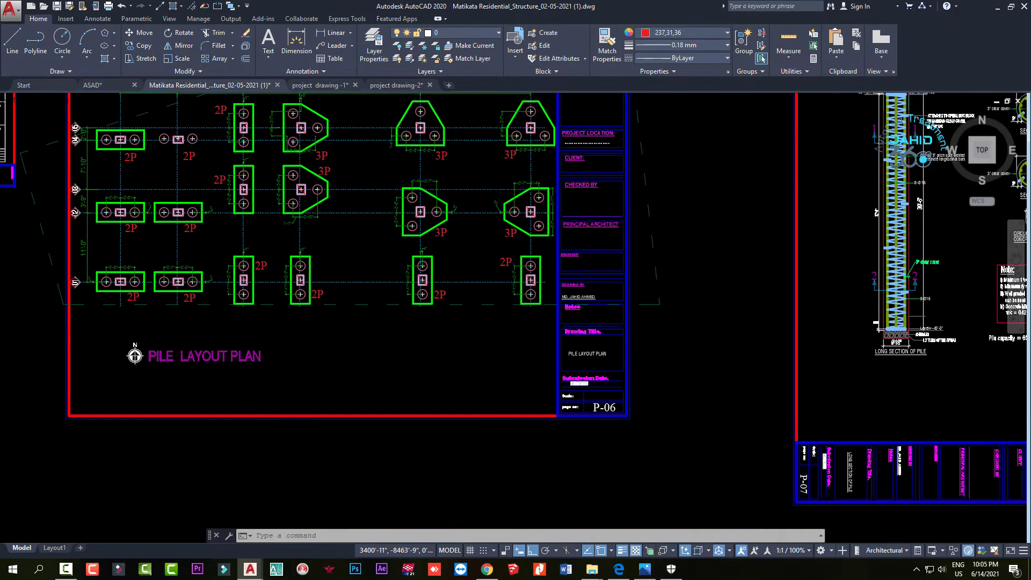
pyautogui.scroll(3, 279, 263)
pyautogui.scroll(5, 220, 208)
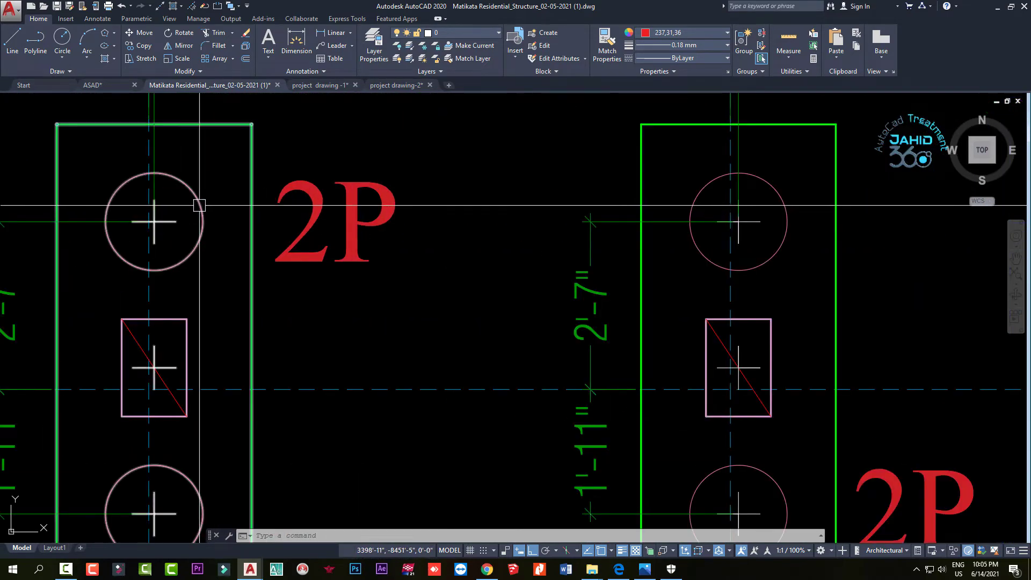
pyautogui.scroll(-4, 198, 203)
pyautogui.scroll(-3, 177, 224)
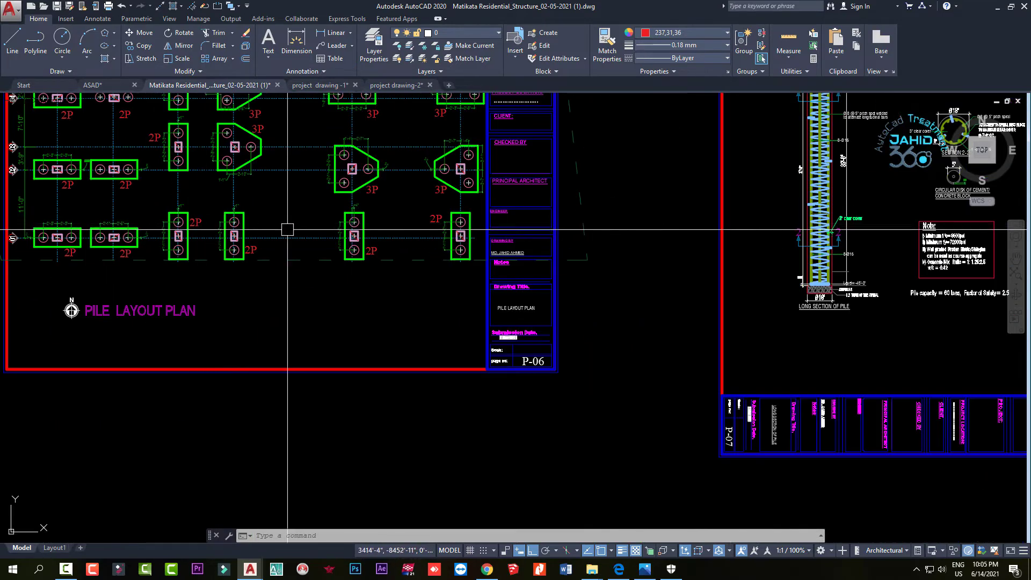
pyautogui.scroll(1, 166, 311)
pyautogui.scroll(-2, 167, 311)
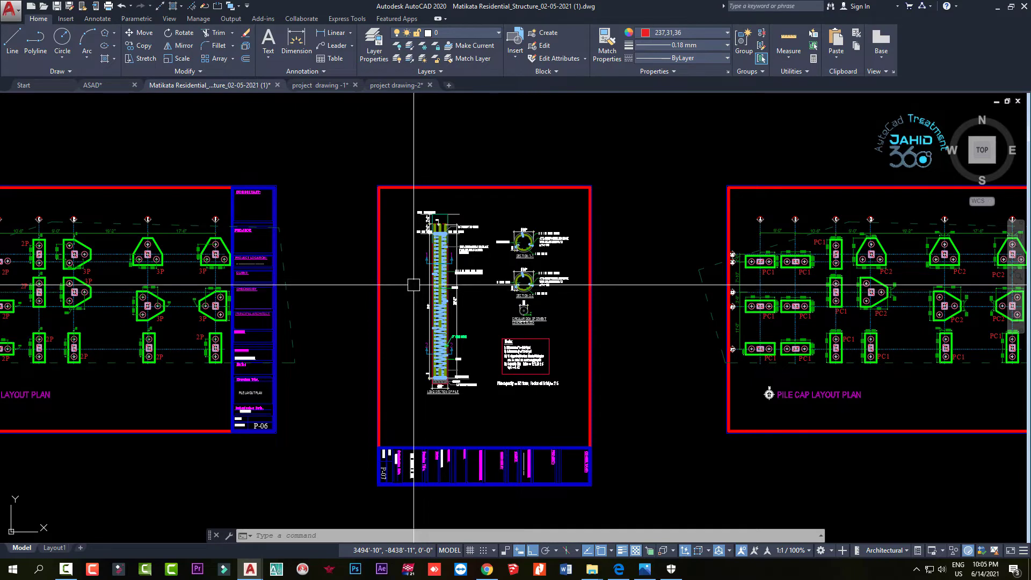
pyautogui.scroll(3, 416, 284)
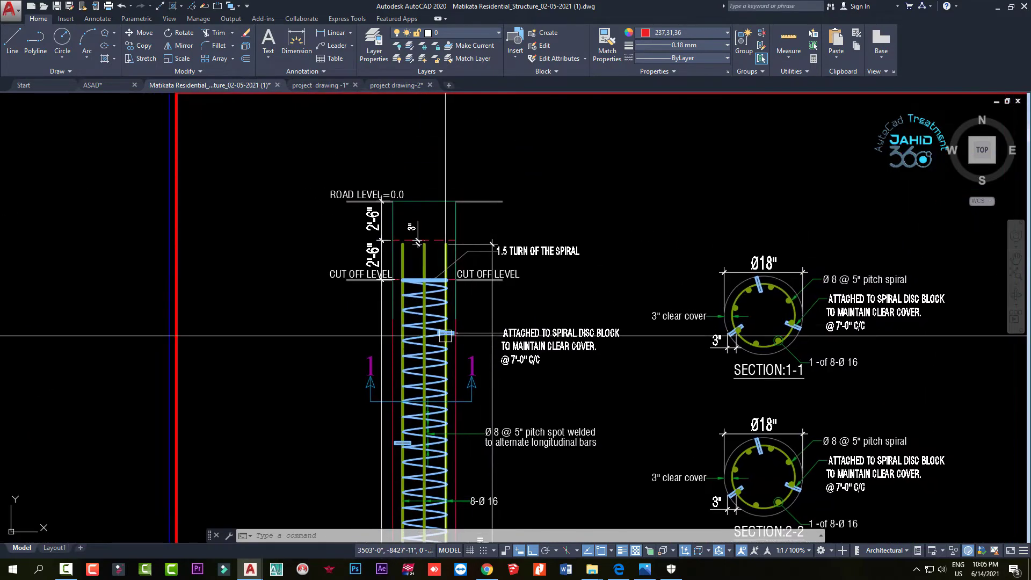
pyautogui.scroll(2, 375, 225)
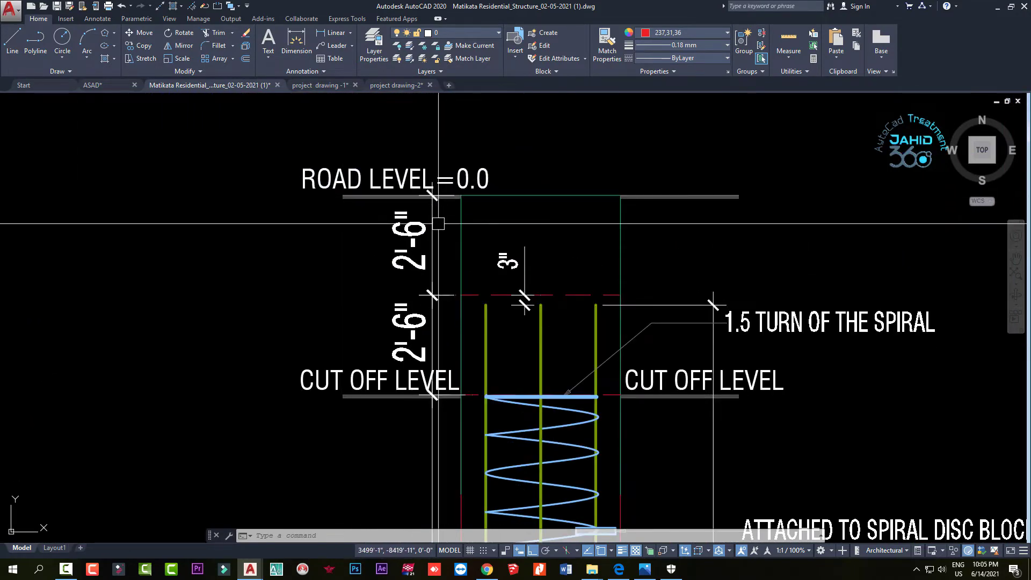
pyautogui.moveTo(440, 235); pyautogui.dragTo(443, 211, button='middle')
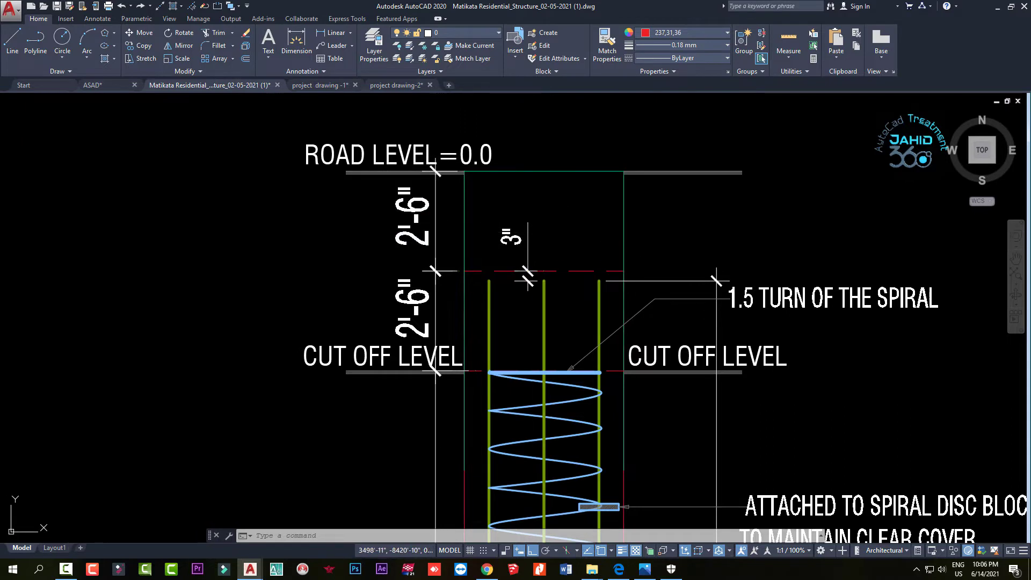
# Erase the upper 2'-6" dimension and the window-selected ROAD LEVEL box and lines
pyautogui.click(434, 228)
pyautogui.press('Delete')
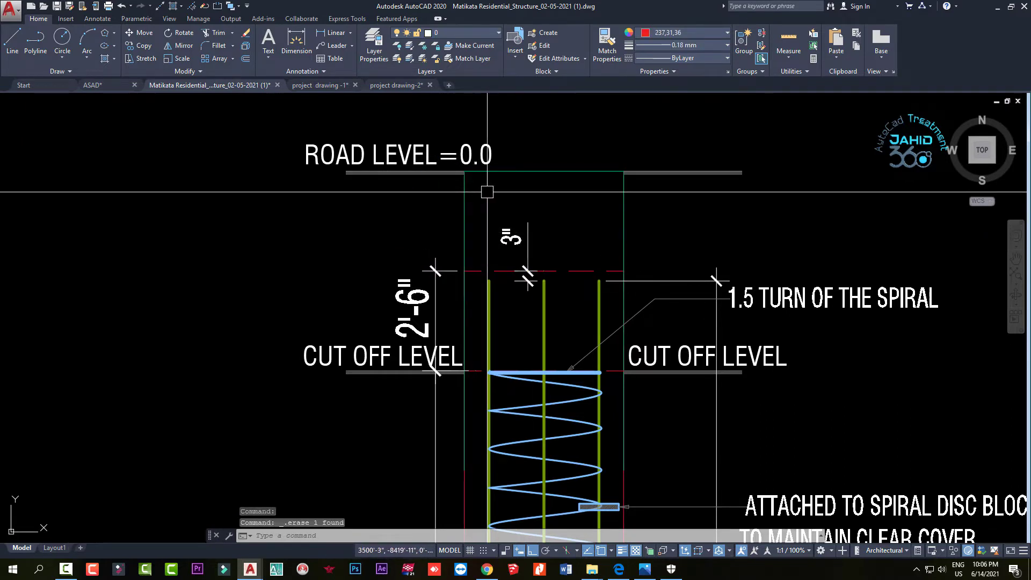
pyautogui.click(238, 103)
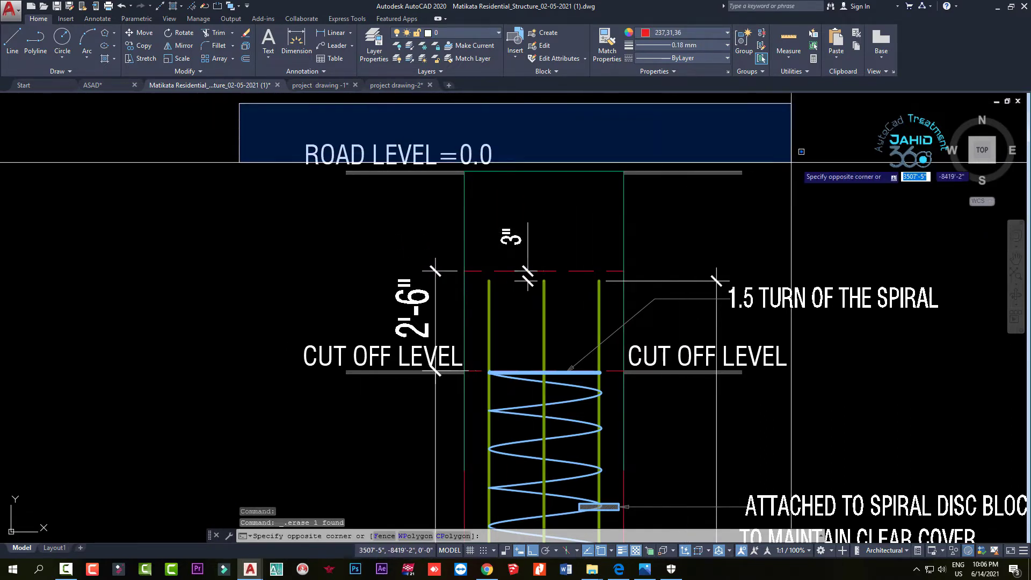
pyautogui.click(873, 201)
pyautogui.press('Delete')
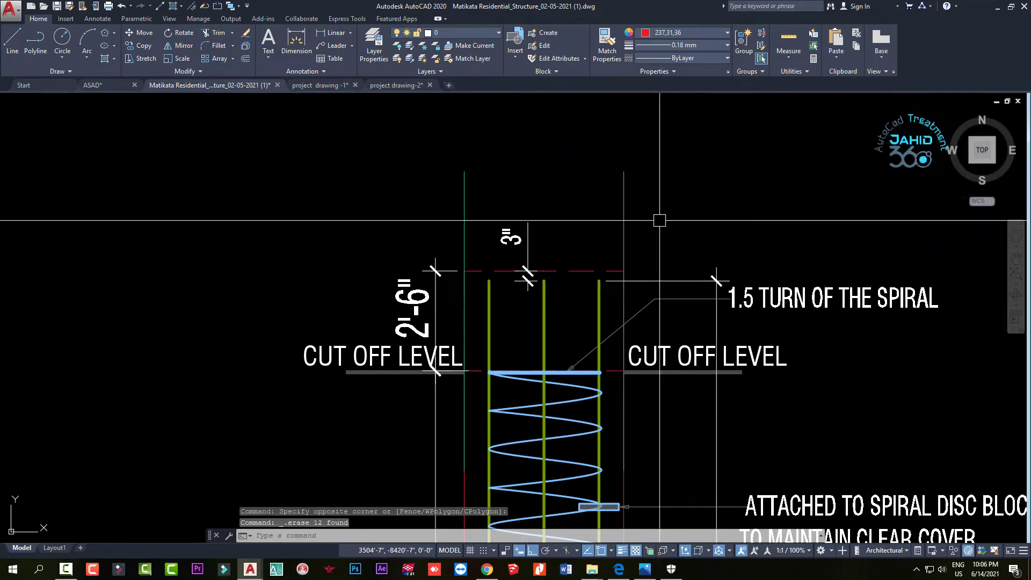
# Start TRIM with all edges as cutting edges, then cancel without trimming
pyautogui.write('tr')
pyautogui.press('Return')
pyautogui.press('Return')
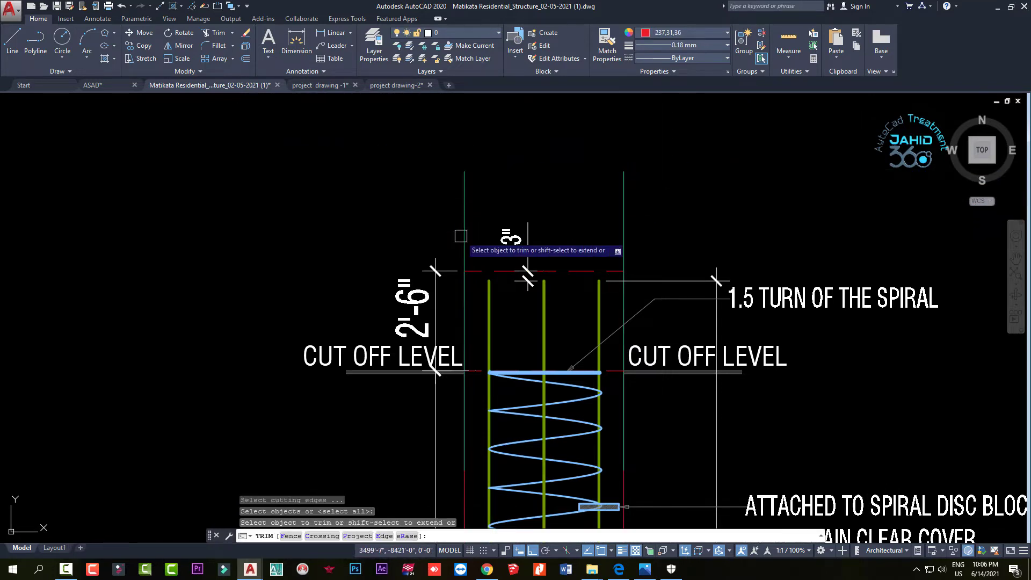
pyautogui.scroll(-4, 615, 232)
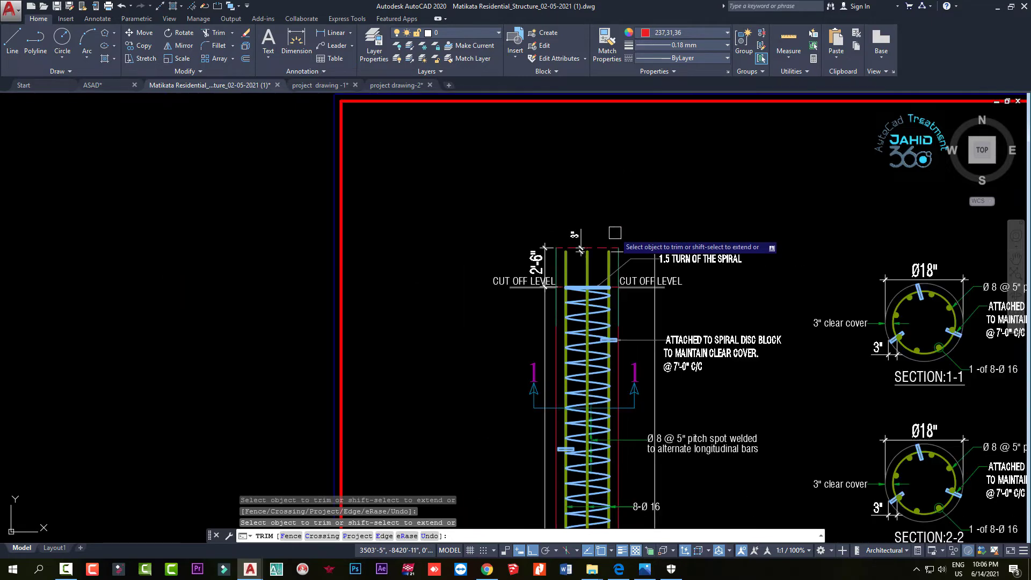
pyautogui.moveTo(631, 220); pyautogui.dragTo(580, 242, button='middle')
pyautogui.press('Escape')
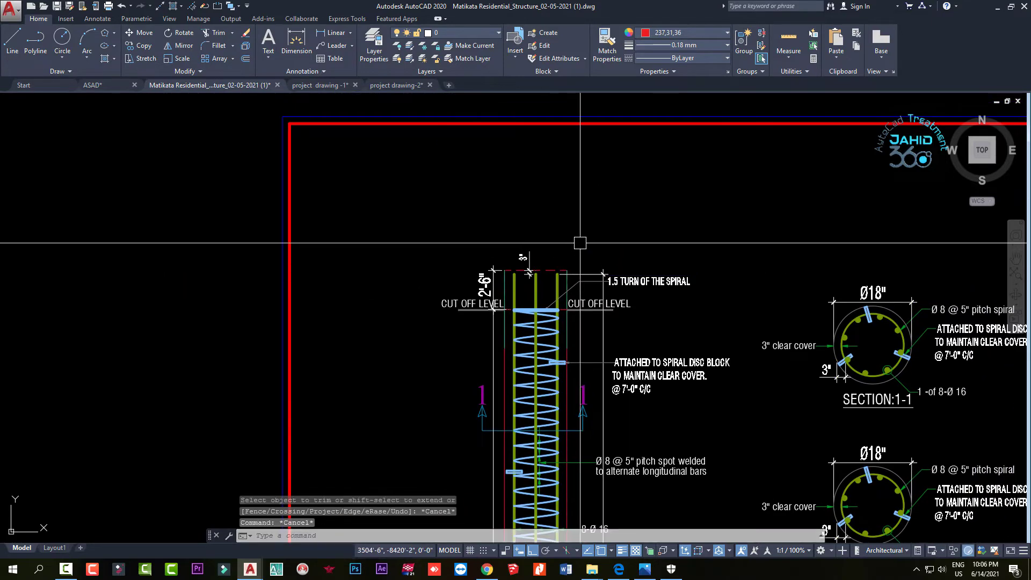
pyautogui.scroll(3, 490, 284)
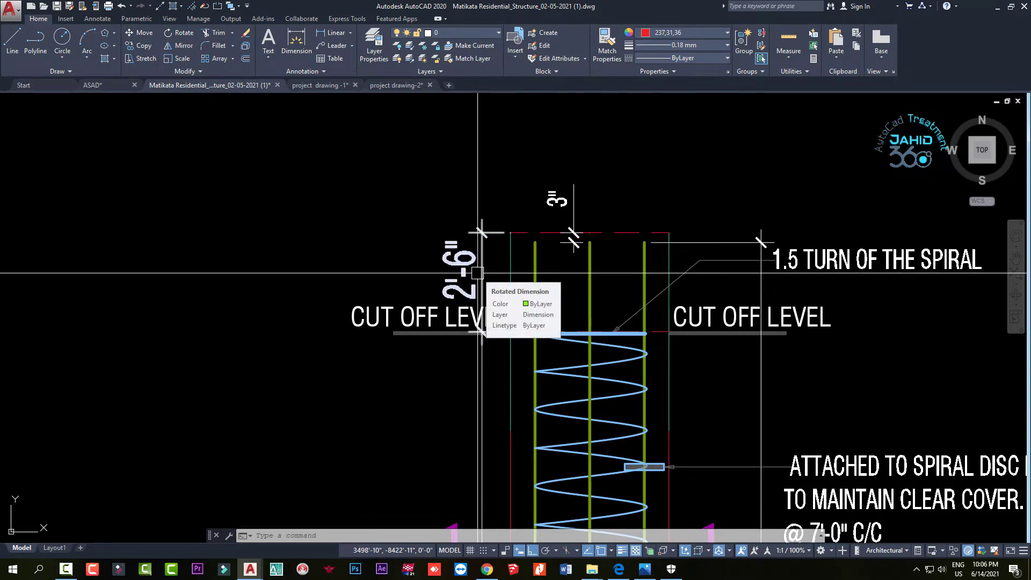
pyautogui.scroll(-2, 477, 273)
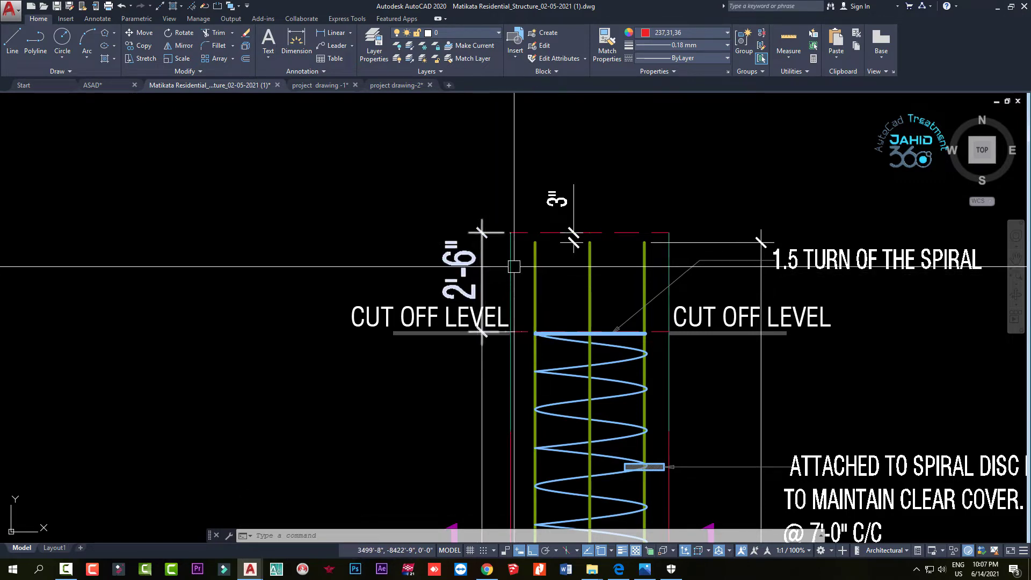
pyautogui.scroll(-2, 511, 269)
pyautogui.scroll(-2, 515, 279)
pyautogui.scroll(-1, 537, 322)
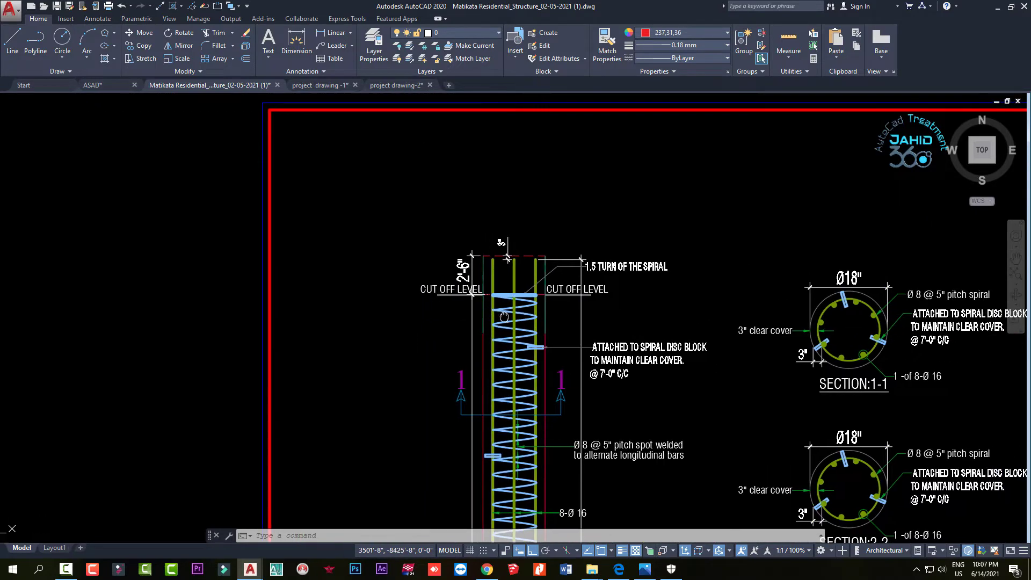
pyautogui.scroll(-1, 401, 292)
pyautogui.scroll(-1, 408, 241)
pyautogui.scroll(-1, 414, 202)
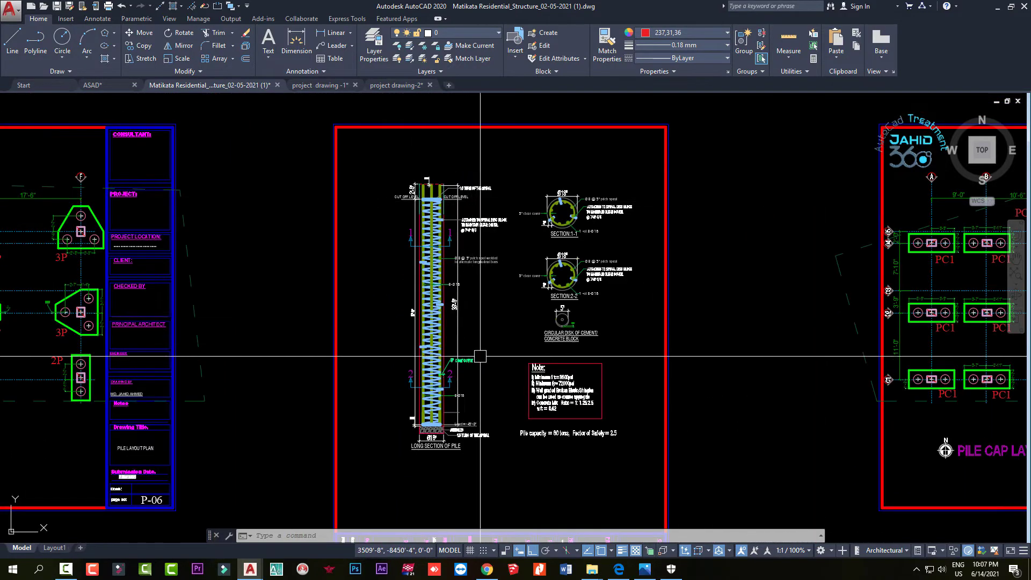
pyautogui.scroll(8, 411, 306)
pyautogui.scroll(-2, 413, 314)
pyautogui.scroll(-2, 417, 319)
pyautogui.scroll(-2, 417, 319)
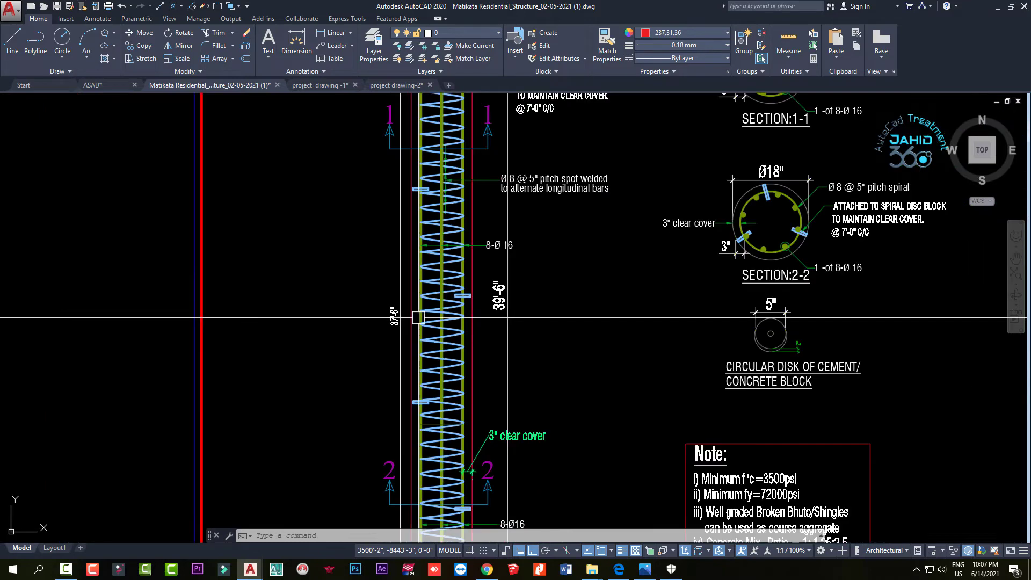
pyautogui.scroll(-1, 507, 301)
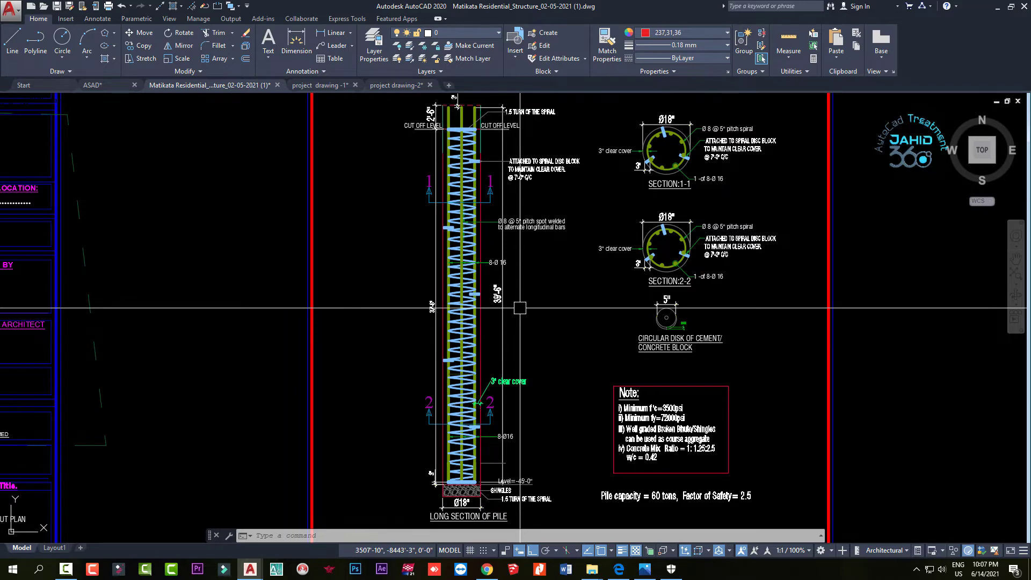
pyautogui.scroll(-3, 523, 274)
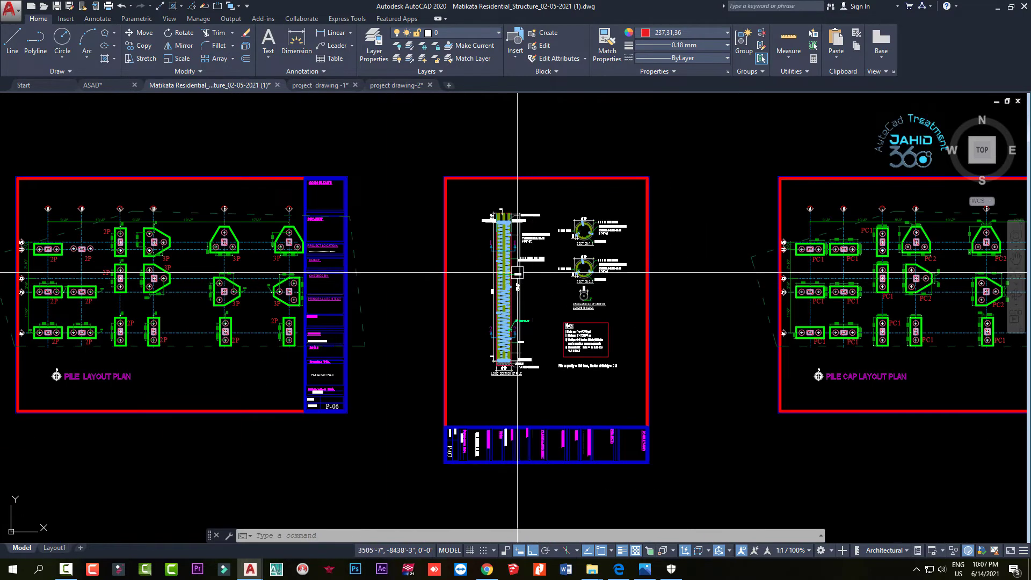
pyautogui.scroll(5, 485, 243)
pyautogui.scroll(2, 494, 226)
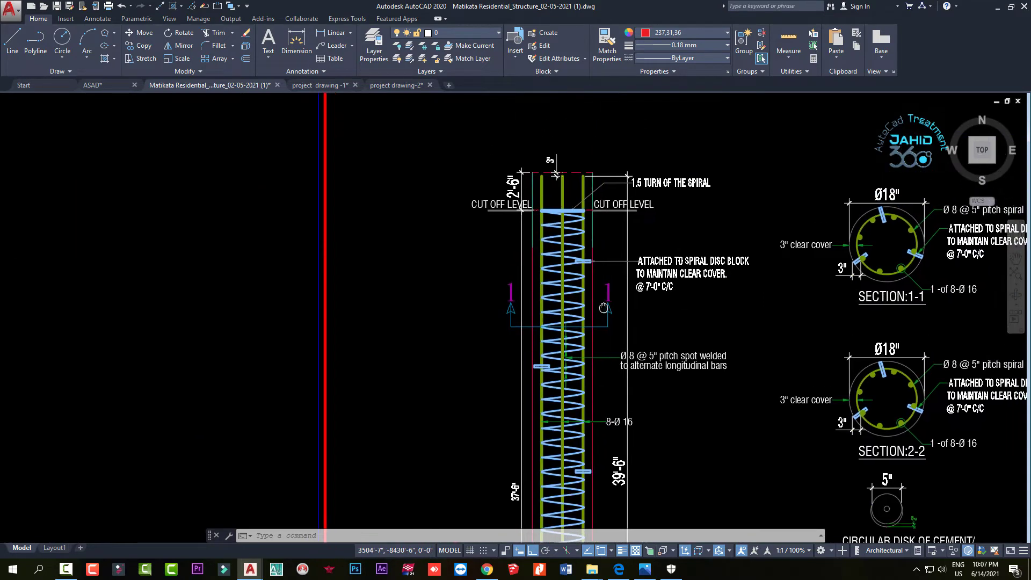
pyautogui.scroll(2, 503, 193)
pyautogui.moveTo(574, 191); pyautogui.dragTo(488, 206, button='middle')
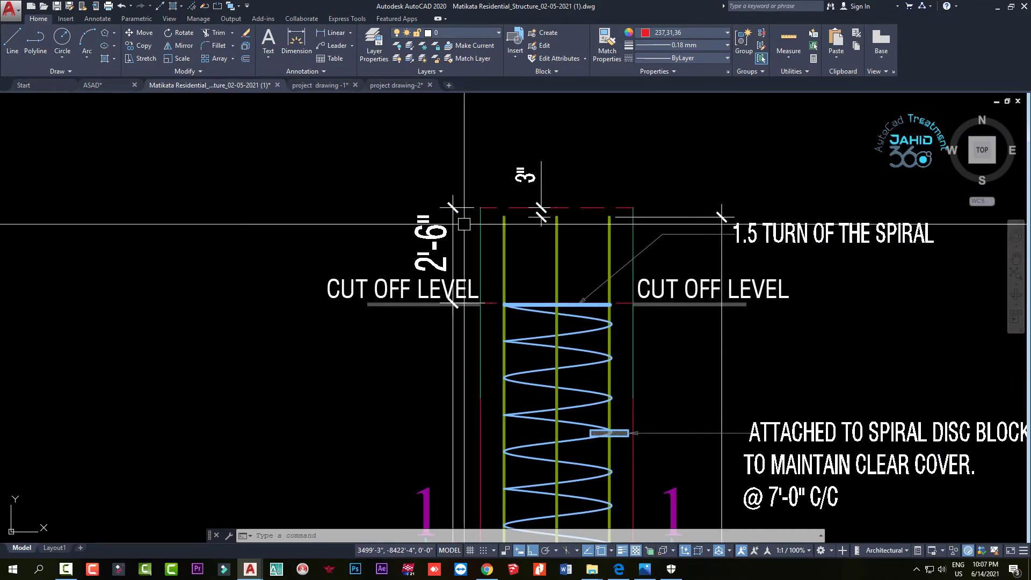
pyautogui.scroll(-1, 492, 205)
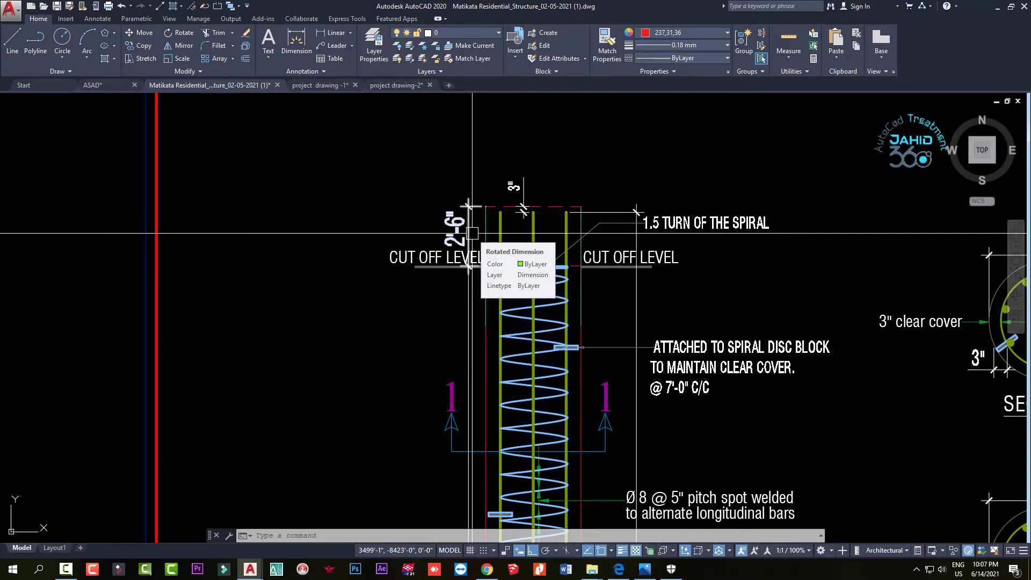
pyautogui.scroll(-5, 472, 233)
pyautogui.scroll(4, 483, 297)
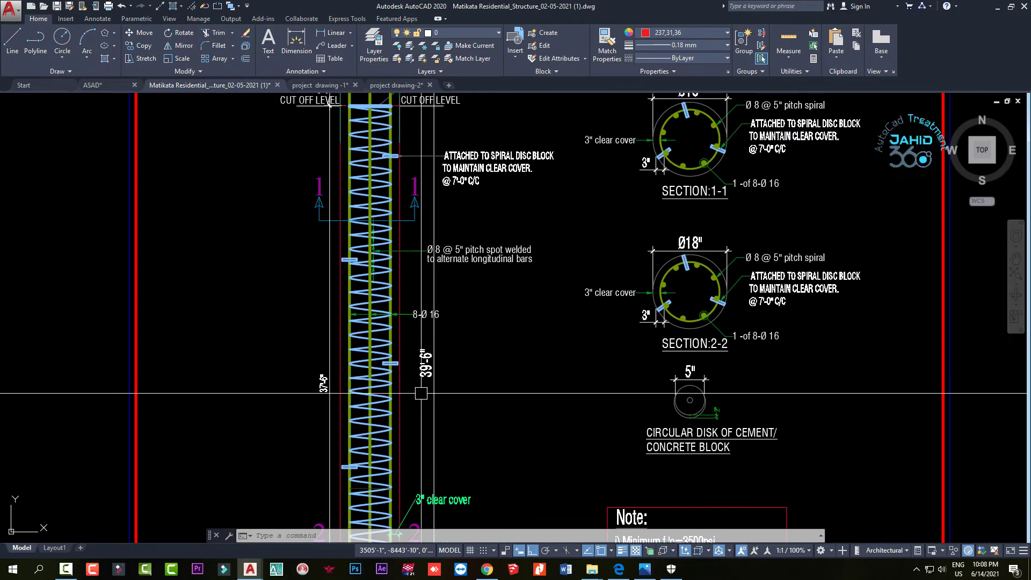
pyautogui.scroll(-4, 430, 385)
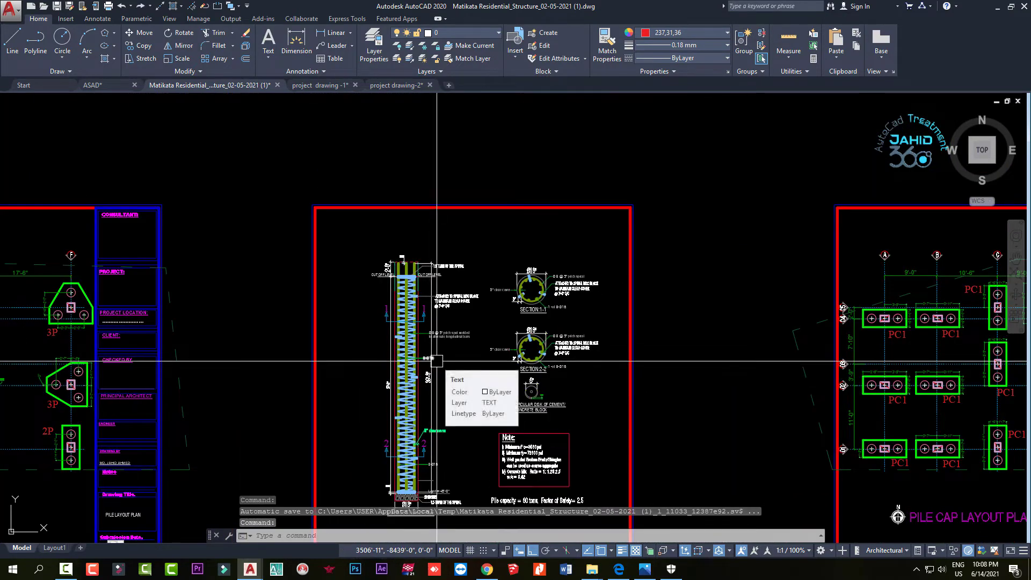
pyautogui.scroll(2, 414, 260)
pyautogui.scroll(7, 326, 283)
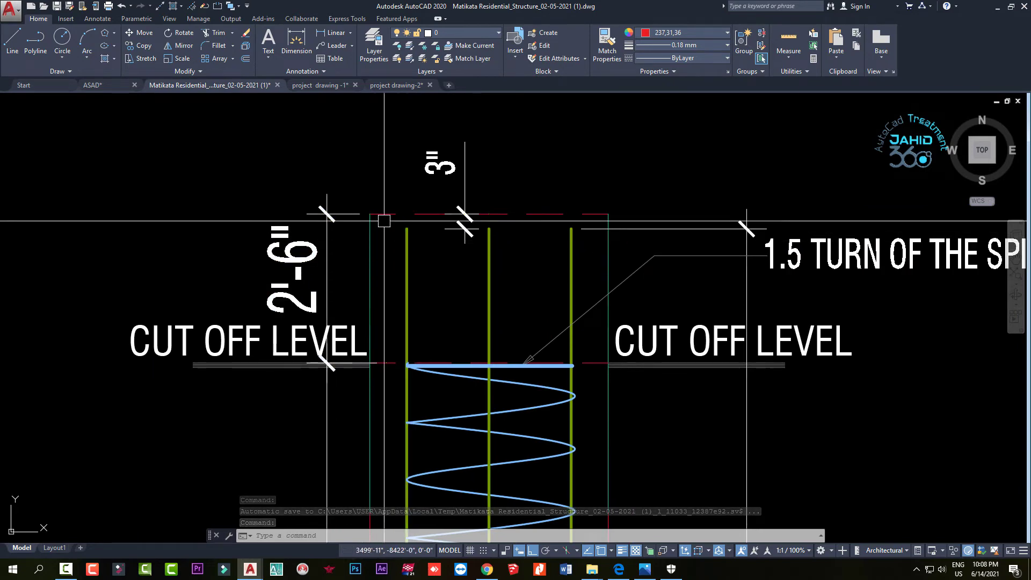
pyautogui.scroll(2, 383, 219)
pyautogui.scroll(-3, 385, 220)
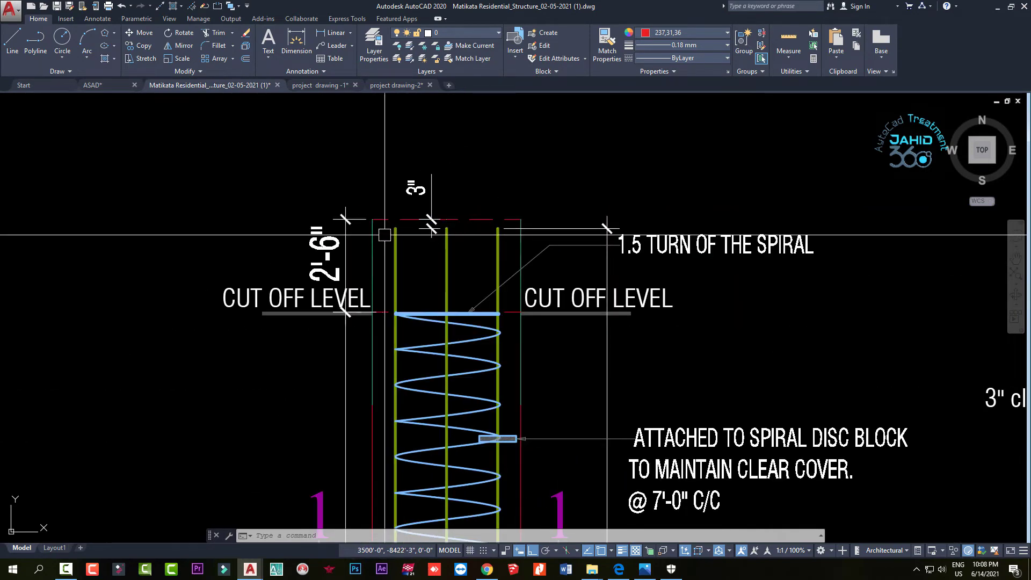
pyautogui.scroll(2, 398, 223)
pyautogui.scroll(2, 398, 218)
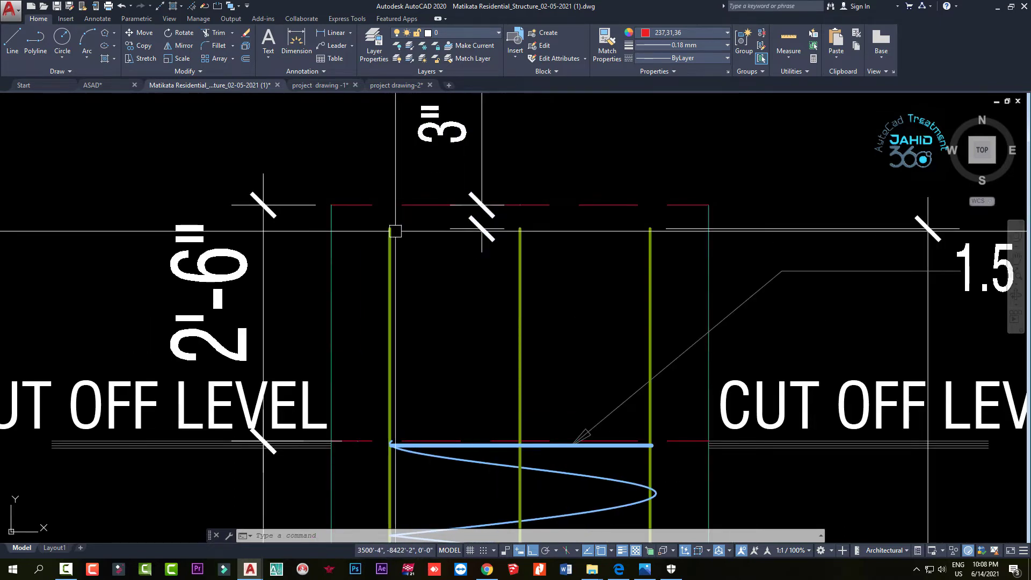
pyautogui.scroll(-2, 400, 220)
pyautogui.scroll(-2, 404, 214)
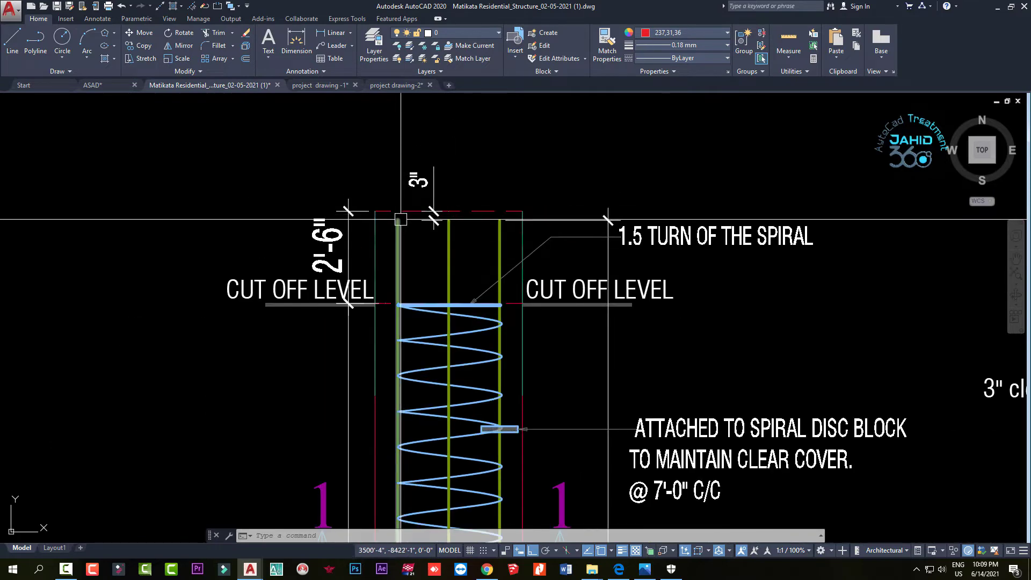
pyautogui.scroll(-6, 400, 224)
pyautogui.scroll(-2, 400, 224)
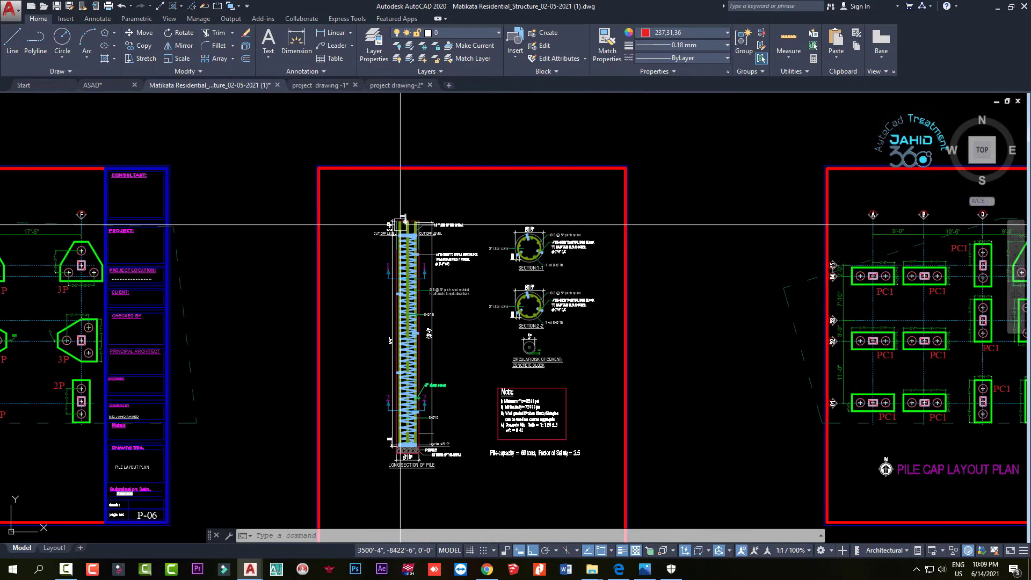
pyautogui.scroll(8, 398, 432)
pyautogui.scroll(4, 397, 431)
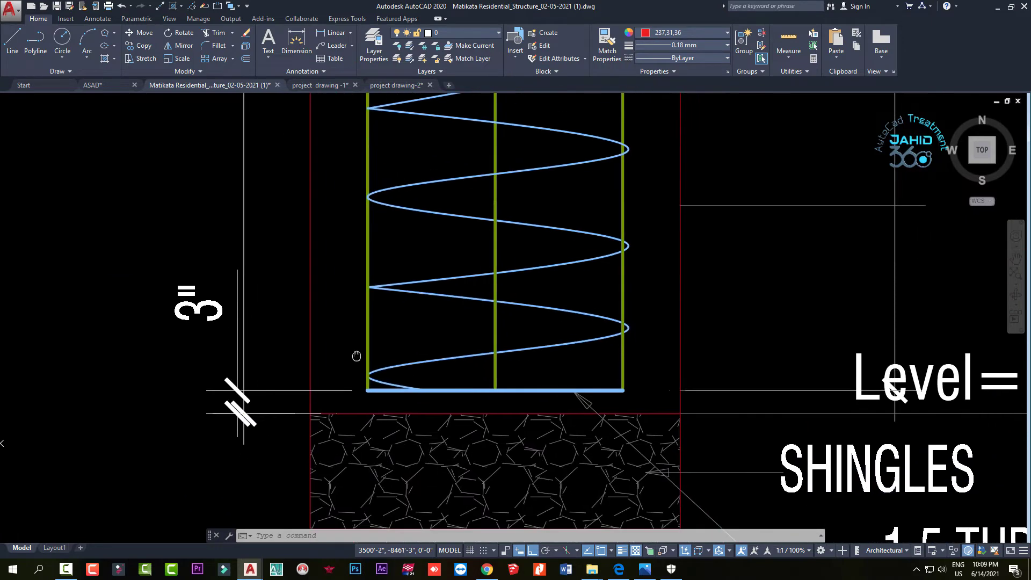
pyautogui.scroll(-1, 355, 386)
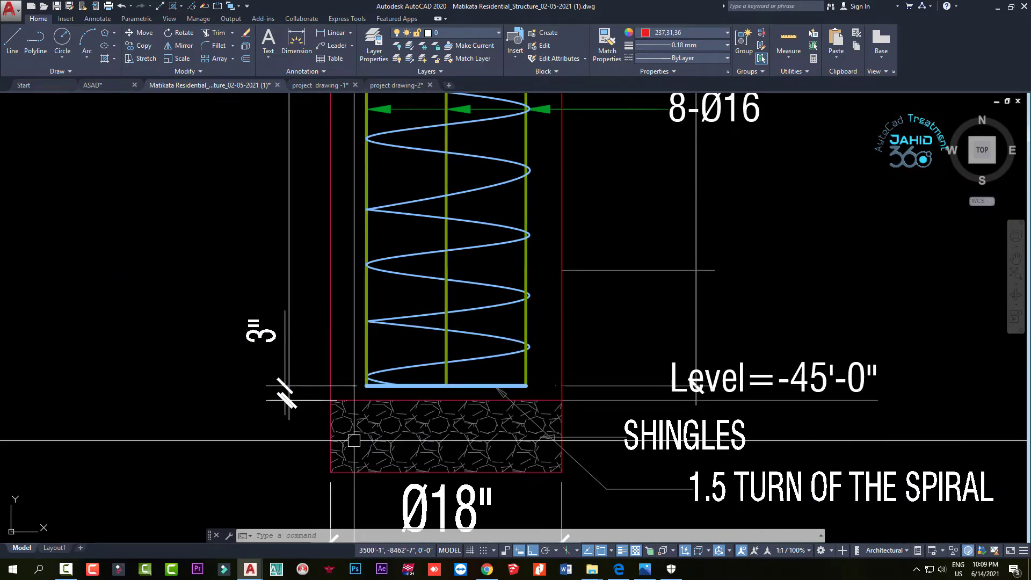
pyautogui.scroll(-2, 632, 380)
pyautogui.moveTo(488, 315); pyautogui.dragTo(480, 324, button='middle')
pyautogui.scroll(-1, 346, 338)
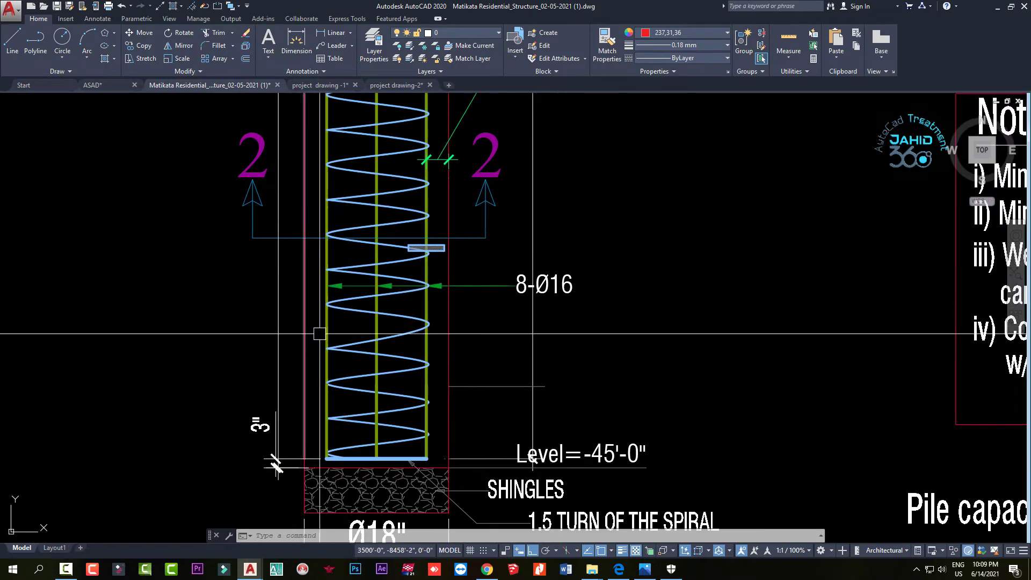
pyautogui.scroll(-2, 370, 342)
pyautogui.scroll(-2, 369, 342)
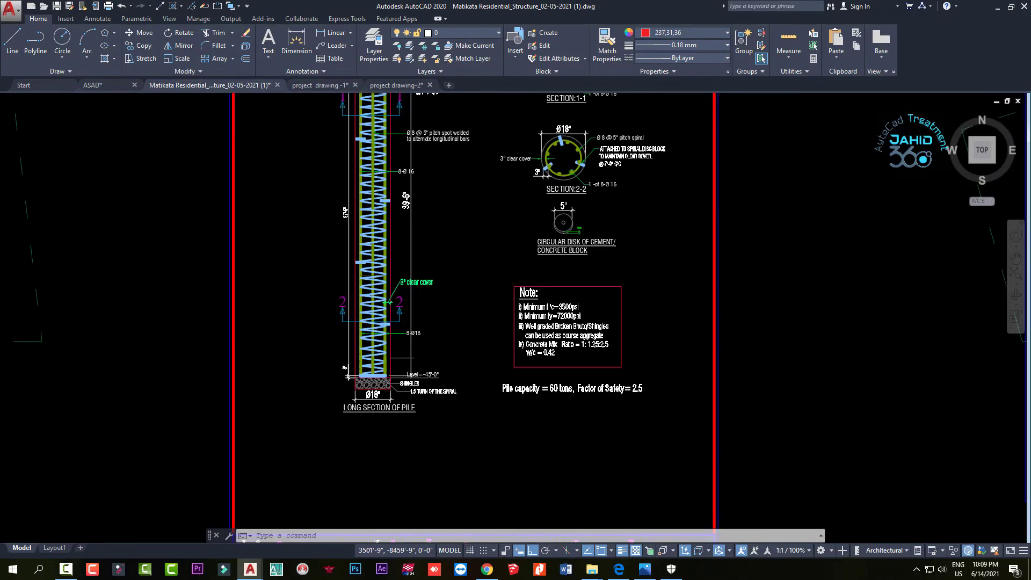
pyautogui.scroll(-2, 368, 343)
pyautogui.scroll(3, 365, 349)
pyautogui.scroll(2, 363, 376)
pyautogui.moveTo(355, 376); pyautogui.dragTo(376, 483, button='middle')
pyautogui.scroll(5, 392, 337)
pyautogui.click(392, 325)
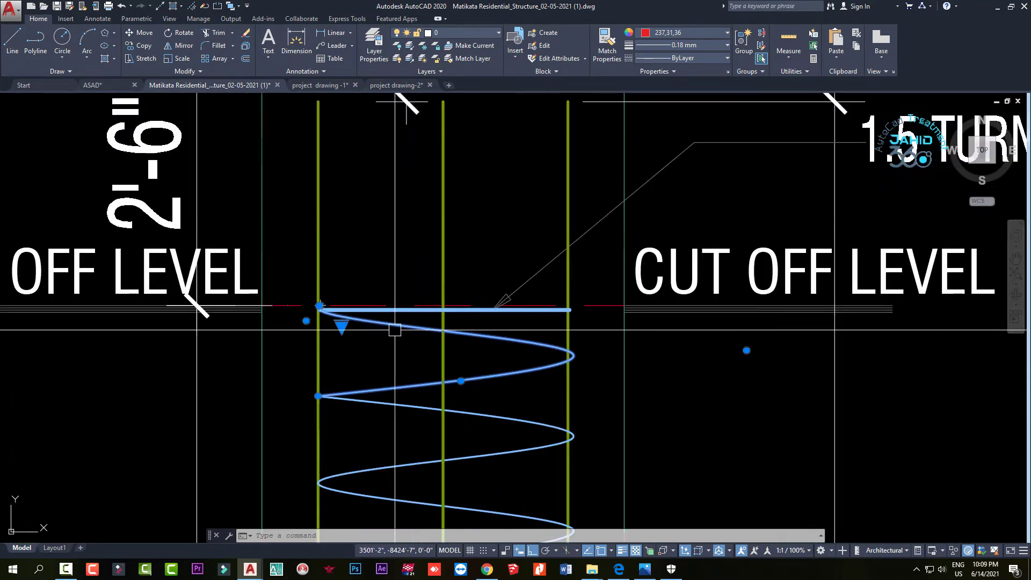
pyautogui.scroll(-5, 344, 312)
pyautogui.moveTo(352, 359); pyautogui.dragTo(352, 269, button='middle')
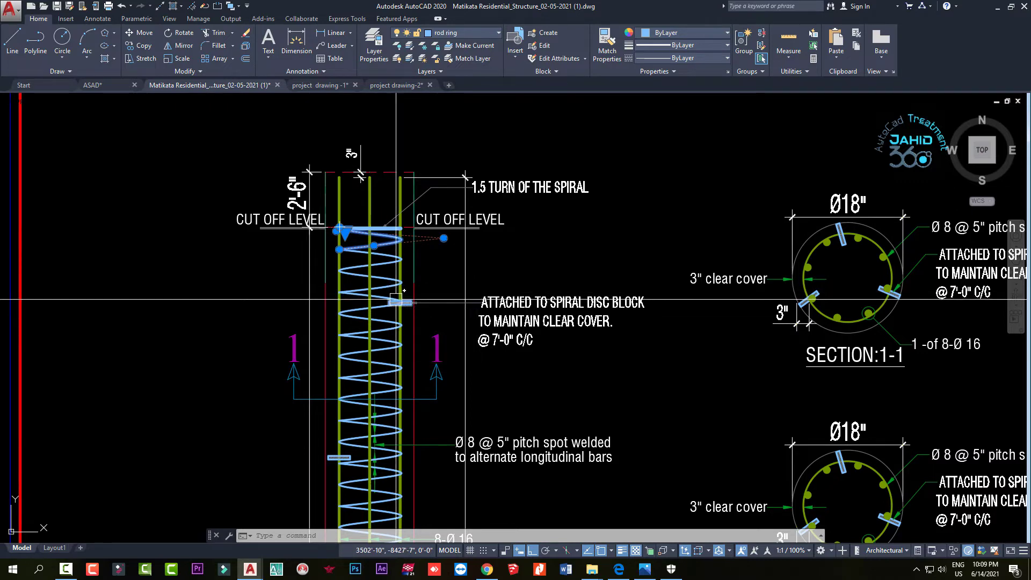
pyautogui.scroll(5, 344, 172)
pyautogui.scroll(-2, 253, 235)
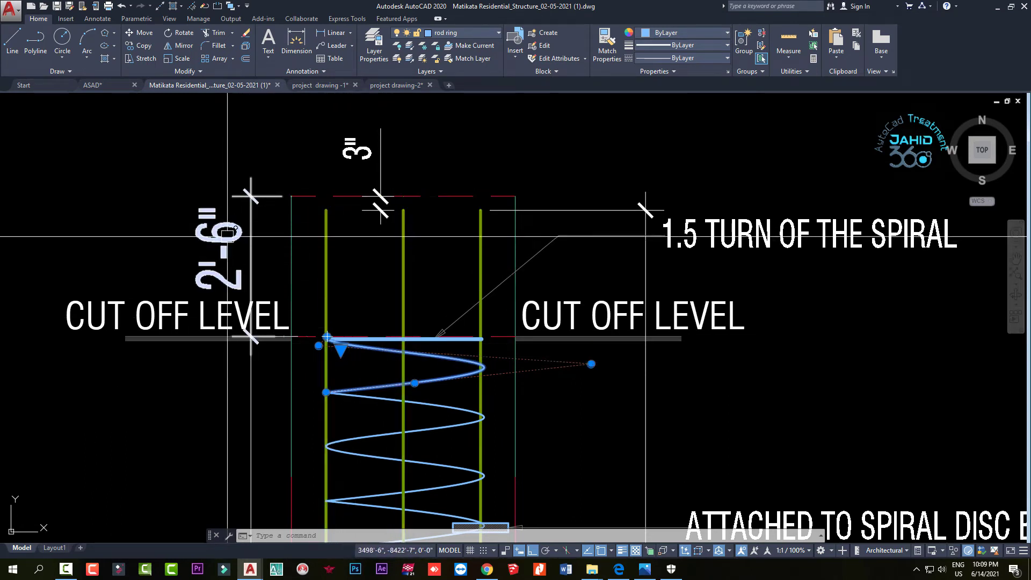
pyautogui.scroll(-3, 253, 249)
pyautogui.scroll(-1, 338, 295)
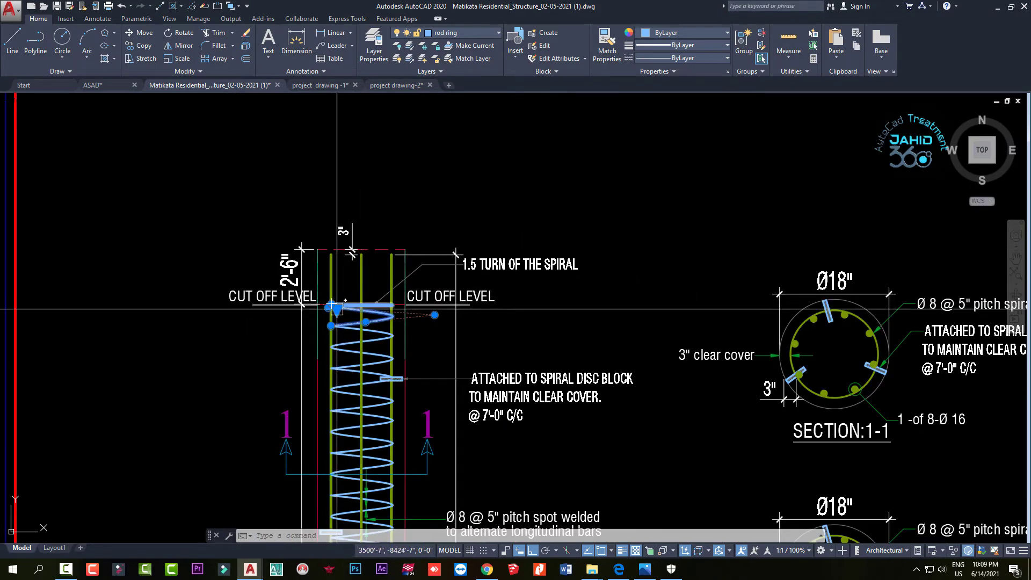
pyautogui.scroll(4, 338, 292)
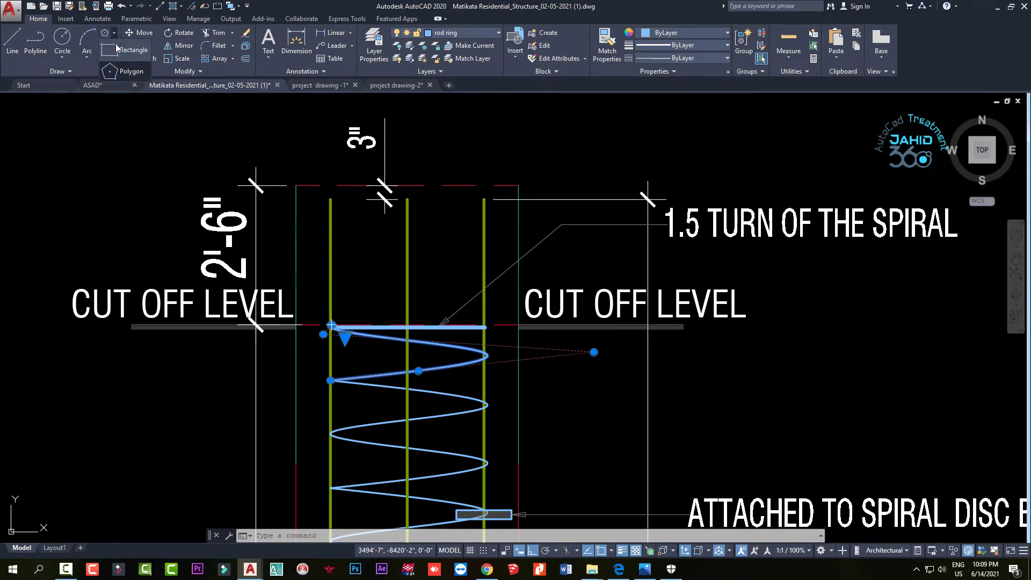
# Draw a rectangle around the pile top from above the cut-off level
pyautogui.click(117, 48)
pyautogui.scroll(-3, 231, 194)
pyautogui.click(151, 148)
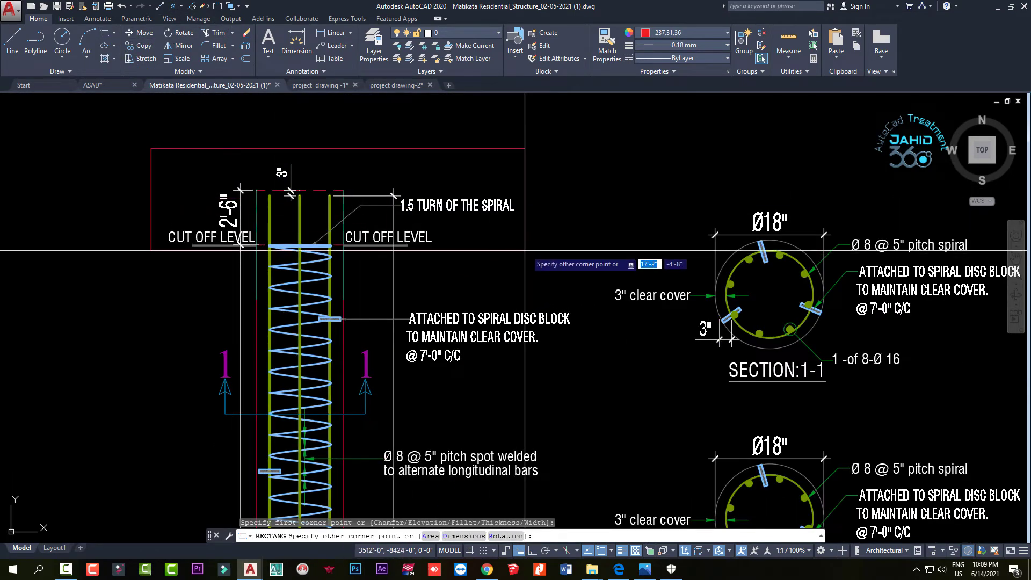
pyautogui.click(558, 243)
pyautogui.moveTo(391, 300); pyautogui.dragTo(470, 346, button='middle')
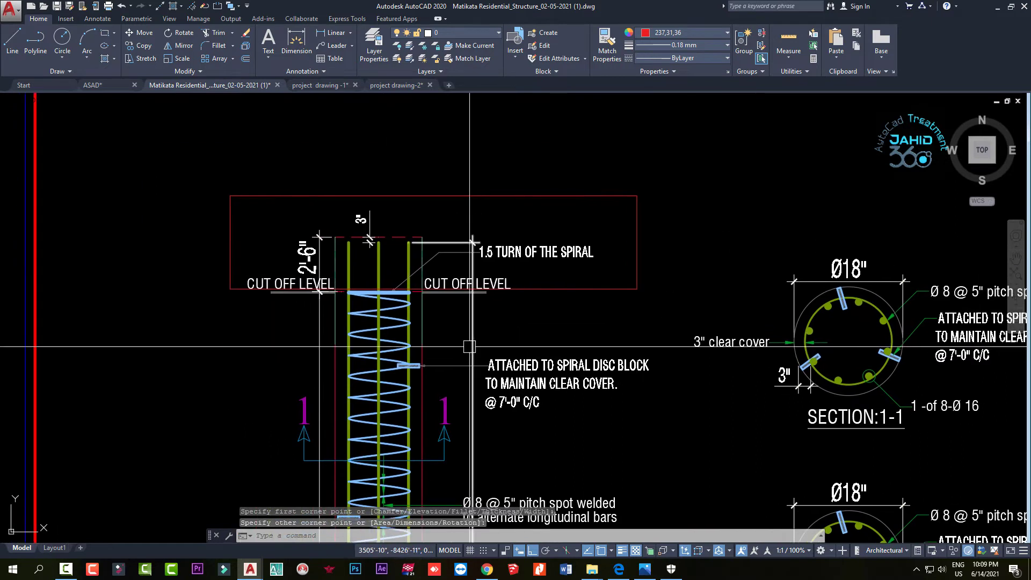
# Move the new rectangle slightly to the left
pyautogui.click(323, 196)
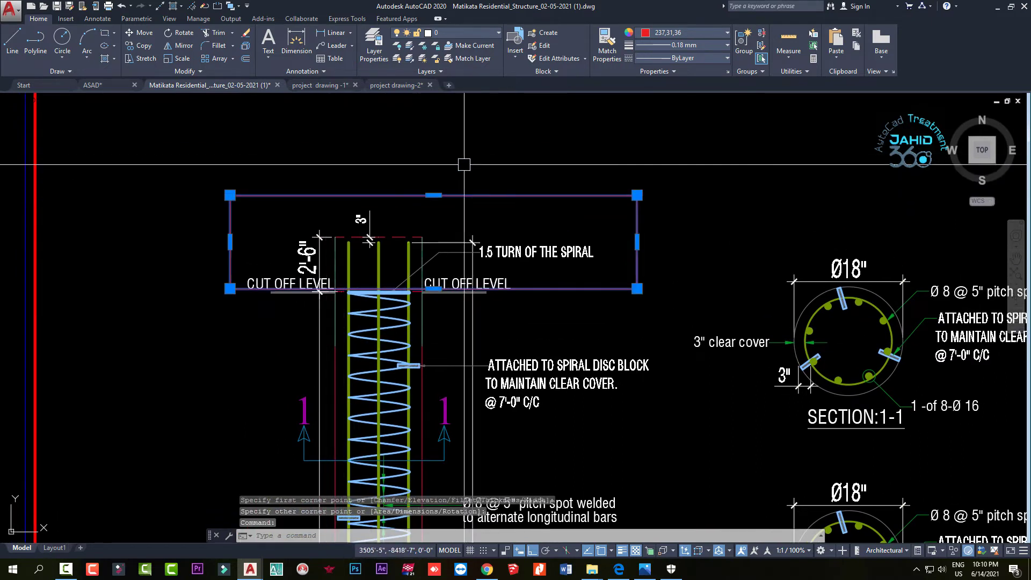
pyautogui.write('m')
pyautogui.press('Return')
pyautogui.click(549, 118)
pyautogui.click(501, 123)
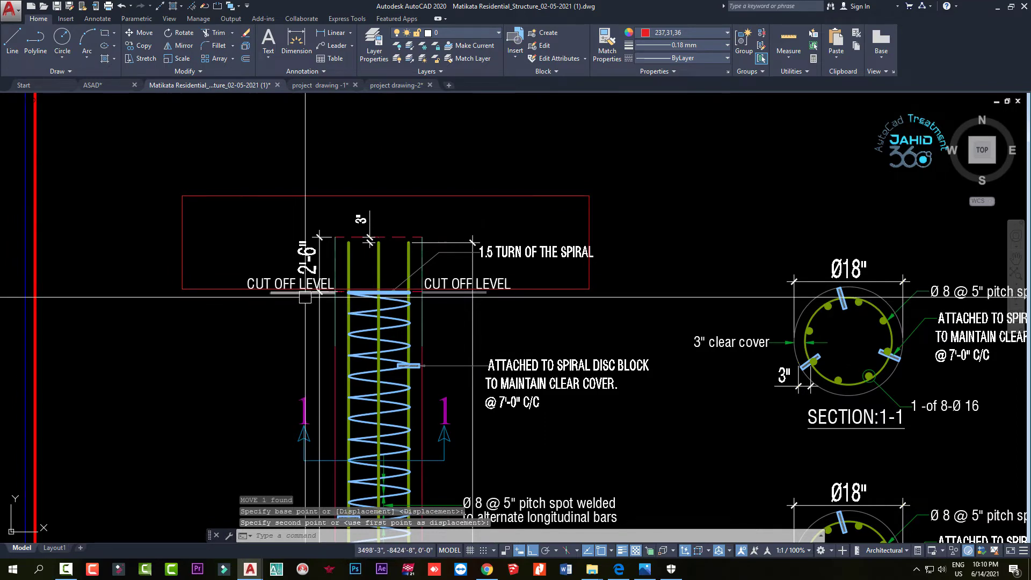
# Window-select the red rectangle to check its position
pyautogui.scroll(4, 333, 256)
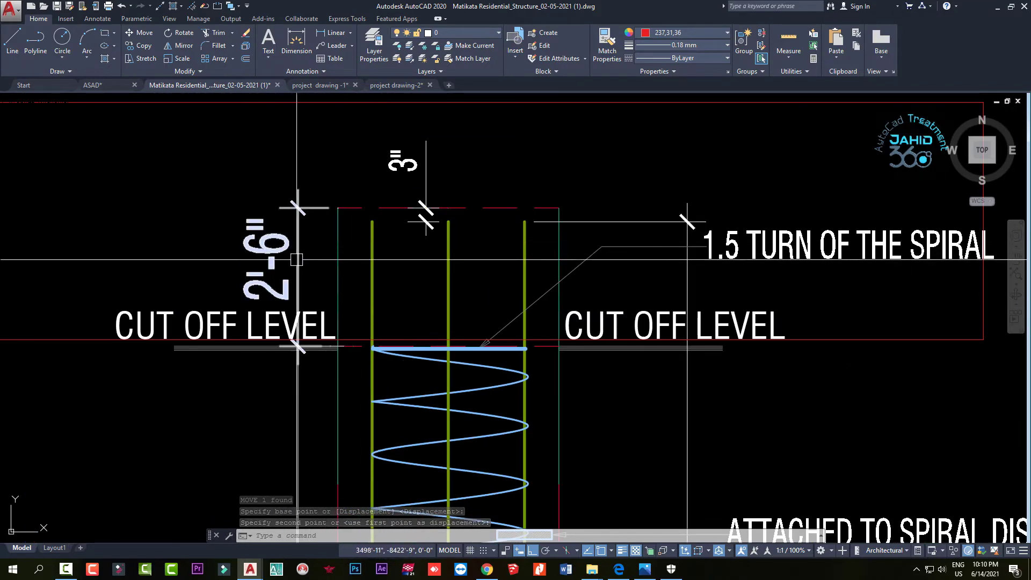
pyautogui.scroll(-4, 368, 257)
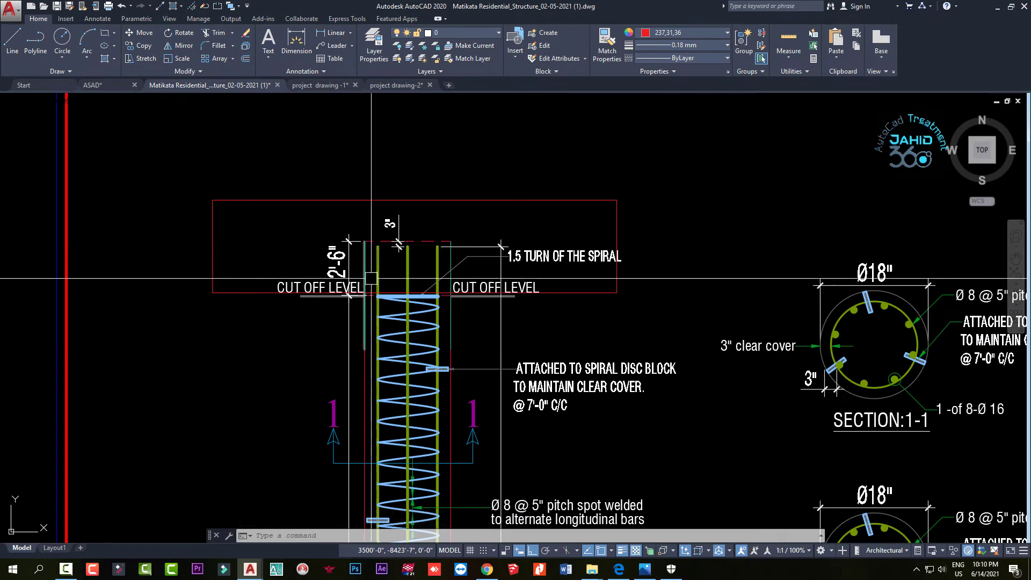
pyautogui.scroll(4, 373, 280)
pyautogui.scroll(-2, 301, 269)
pyautogui.scroll(-2, 258, 244)
pyautogui.click(257, 244)
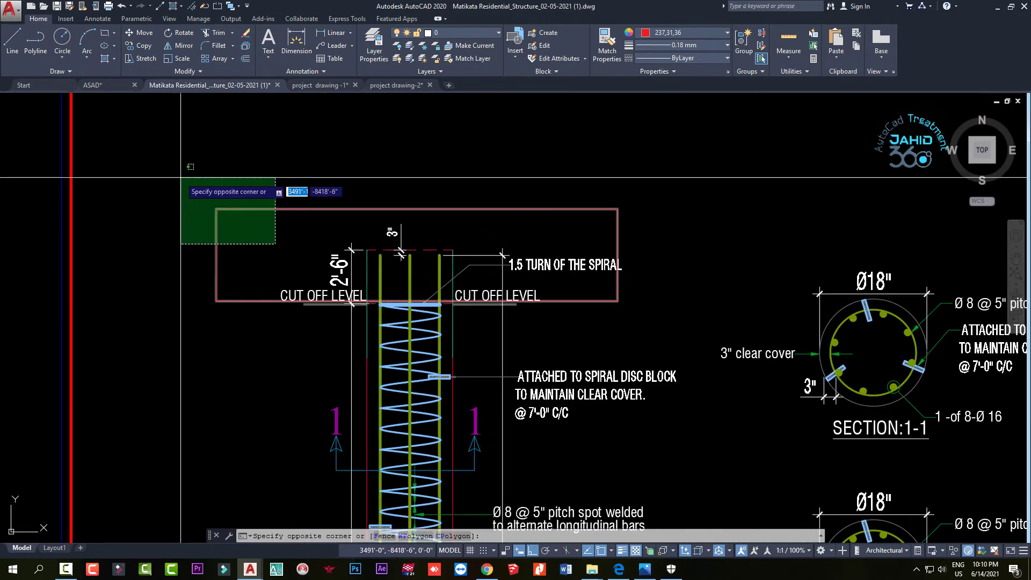
pyautogui.click(186, 185)
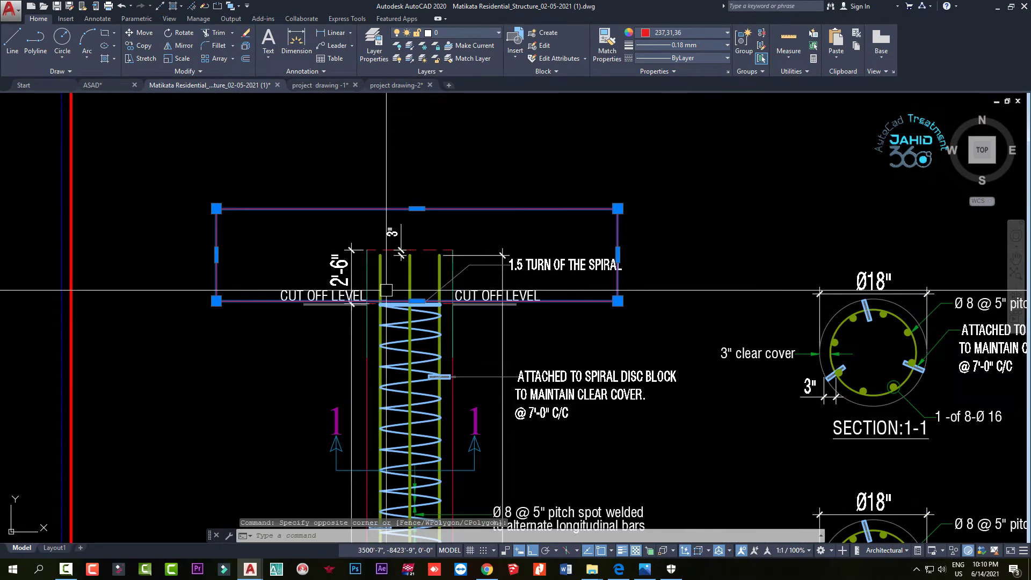
pyautogui.scroll(2, 387, 290)
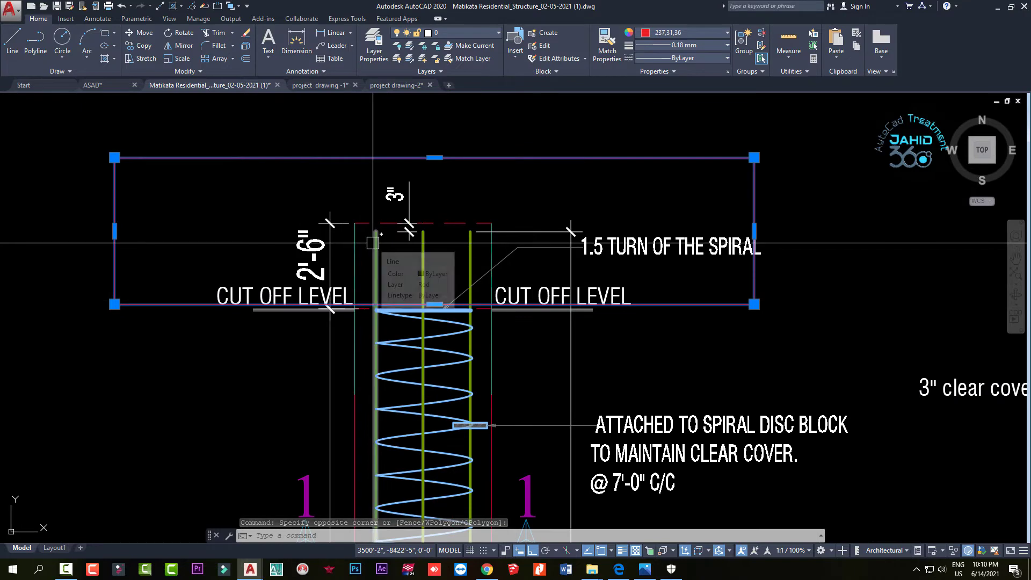
pyautogui.scroll(-4, 373, 244)
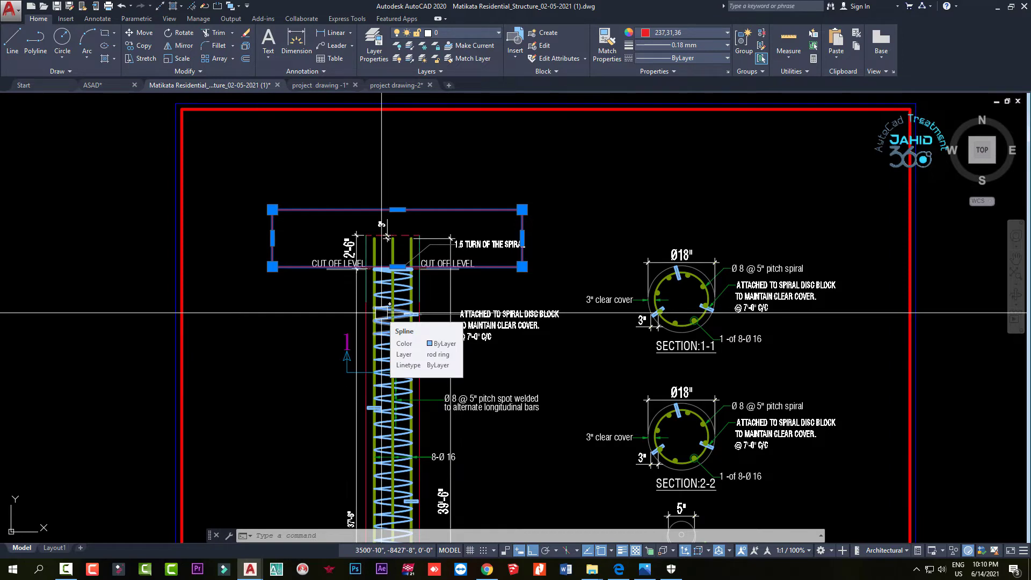
pyautogui.scroll(2, 386, 369)
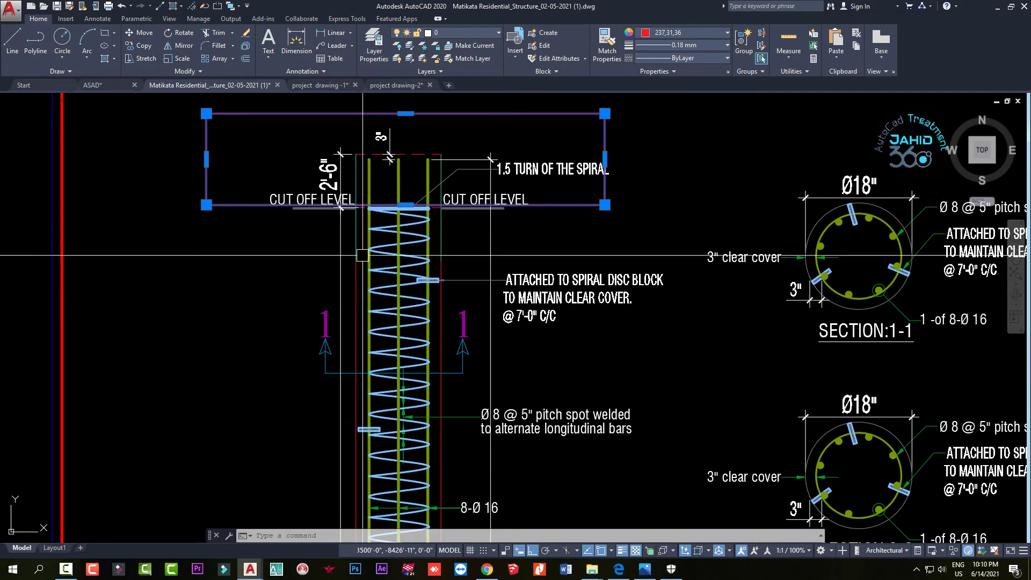
pyautogui.press('Escape')
pyautogui.moveTo(369, 177); pyautogui.dragTo(370, 240, button='middle')
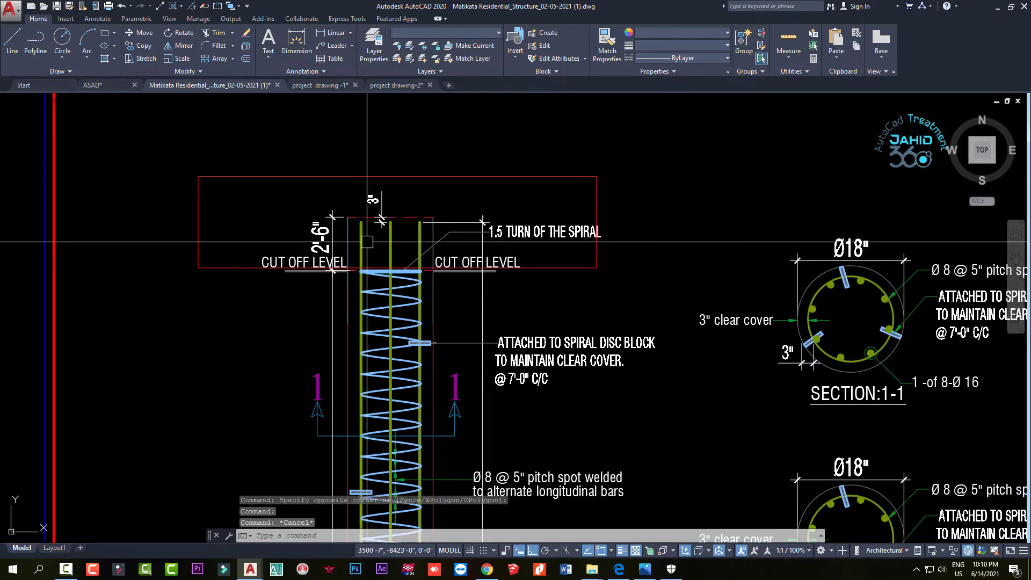
pyautogui.write('pl')
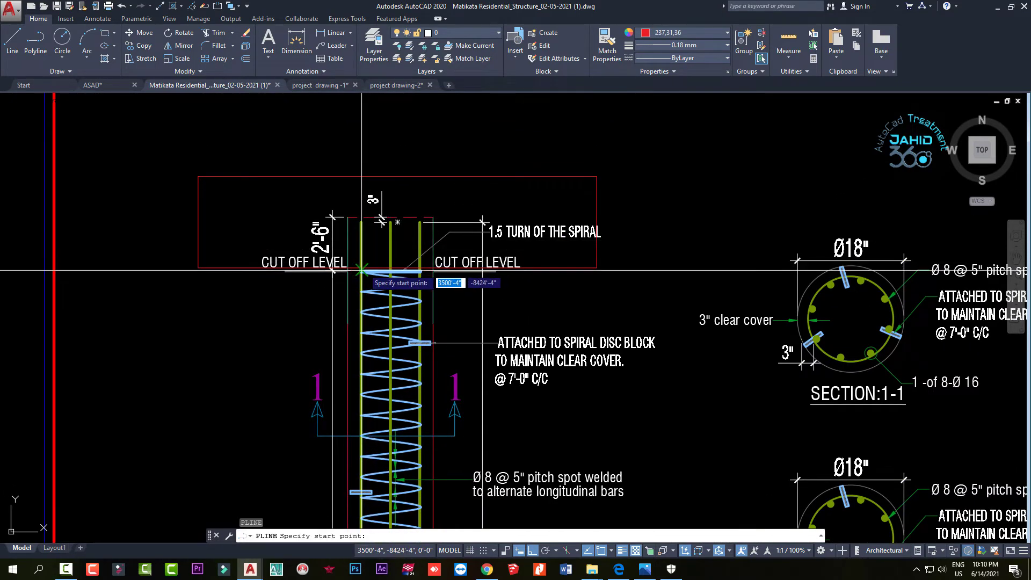
pyautogui.press('Return')
pyautogui.click(361, 271)
pyautogui.scroll(4, 334, 203)
pyautogui.click(289, 201)
pyautogui.press('Return')
pyautogui.press('Return')
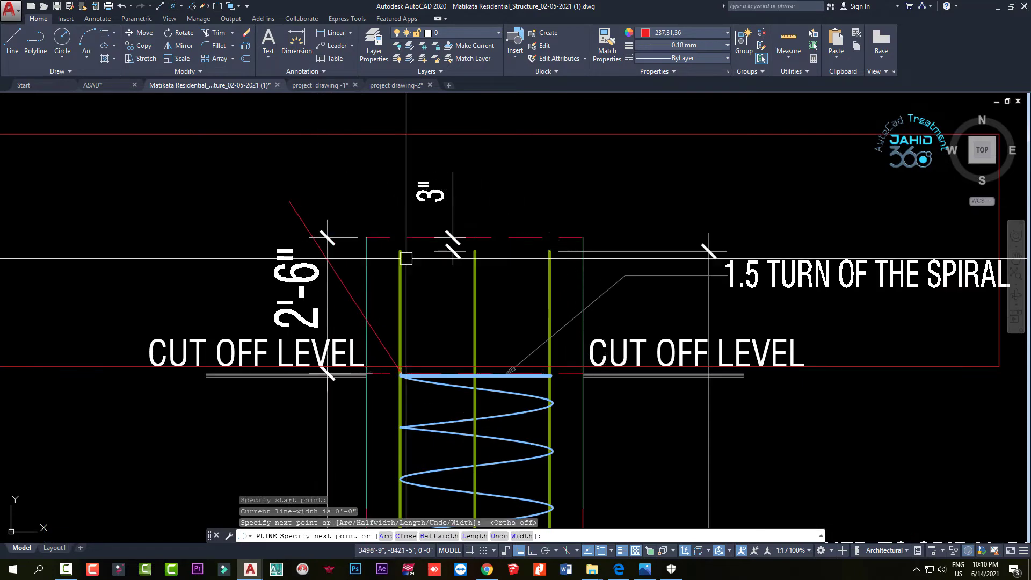
pyautogui.click(549, 367)
pyautogui.click(707, 171)
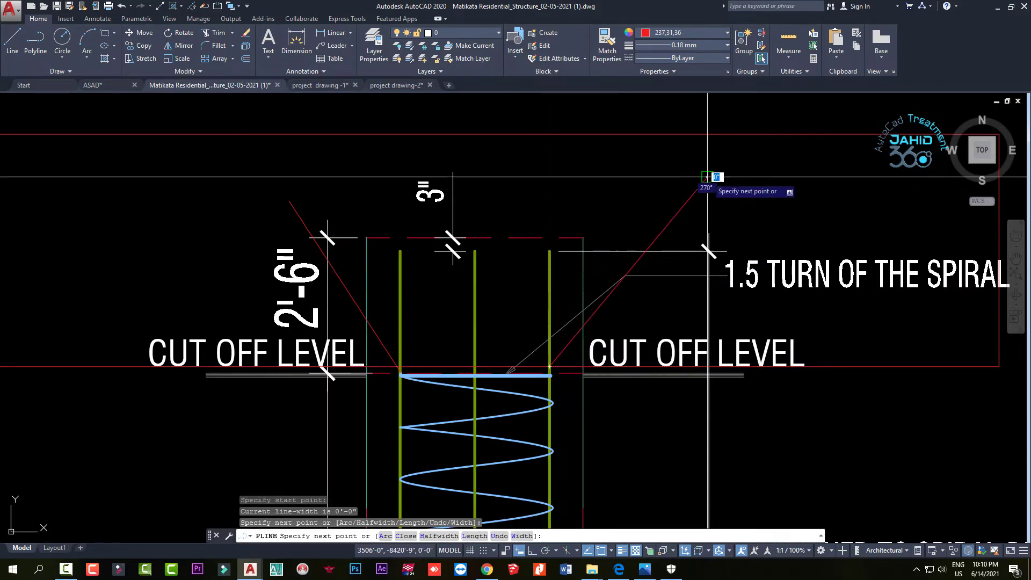
pyautogui.press('Escape')
pyautogui.scroll(-4, 613, 295)
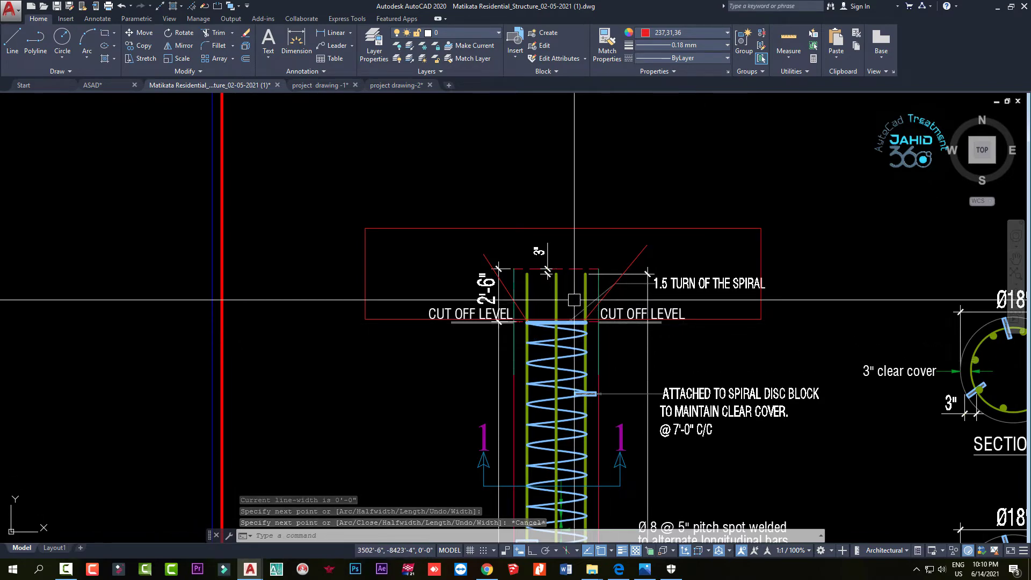
pyautogui.scroll(3, 494, 231)
pyautogui.click(491, 237)
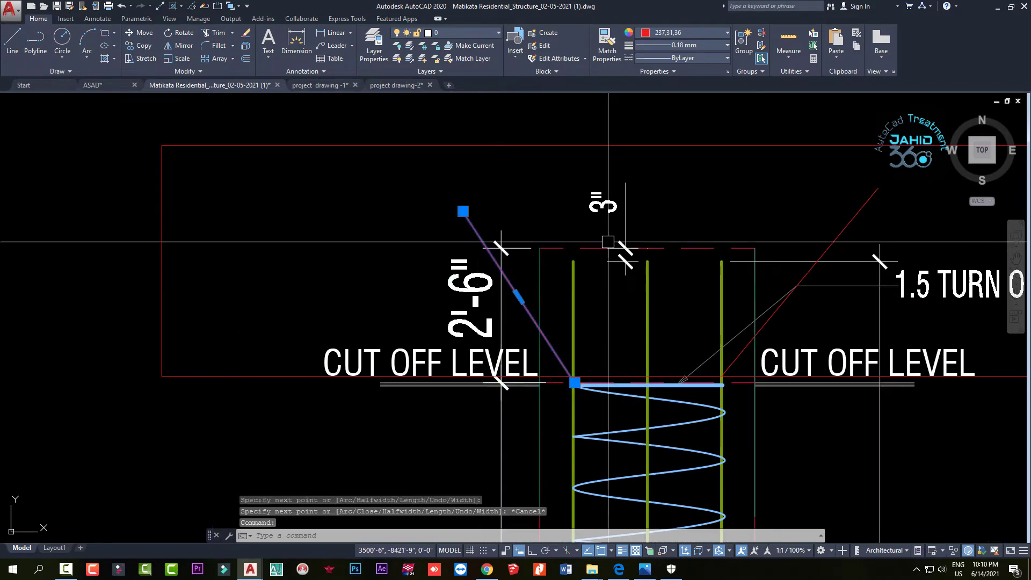
pyautogui.click(827, 238)
pyautogui.scroll(-2, 644, 258)
pyautogui.scroll(-2, 540, 309)
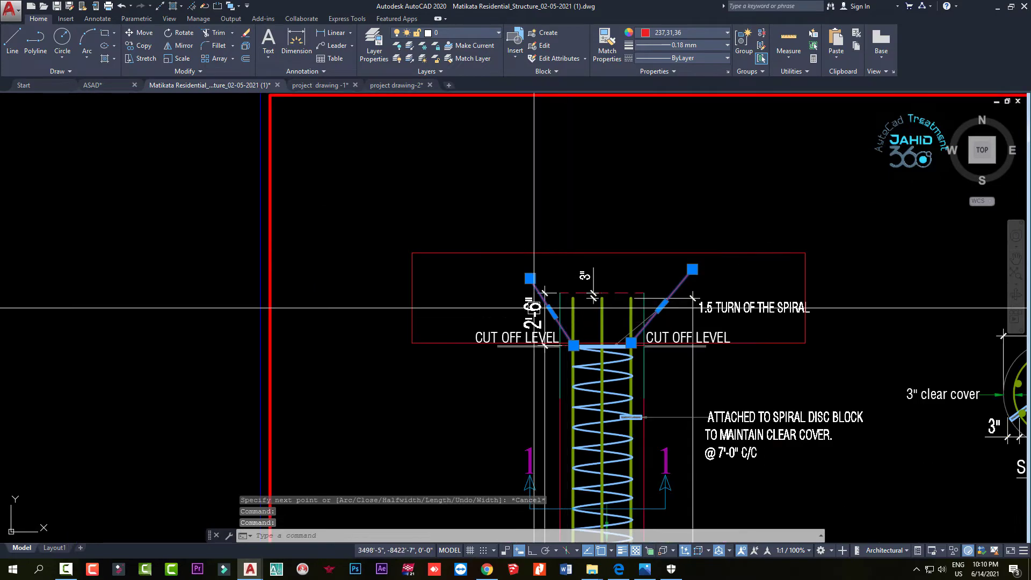
pyautogui.click(467, 270)
# Delete the crossing-selected diagonal lines, then zoom and pan to Section of Pile Cap A-A
pyautogui.click(429, 266)
pyautogui.press('Delete')
pyautogui.scroll(-5, 484, 252)
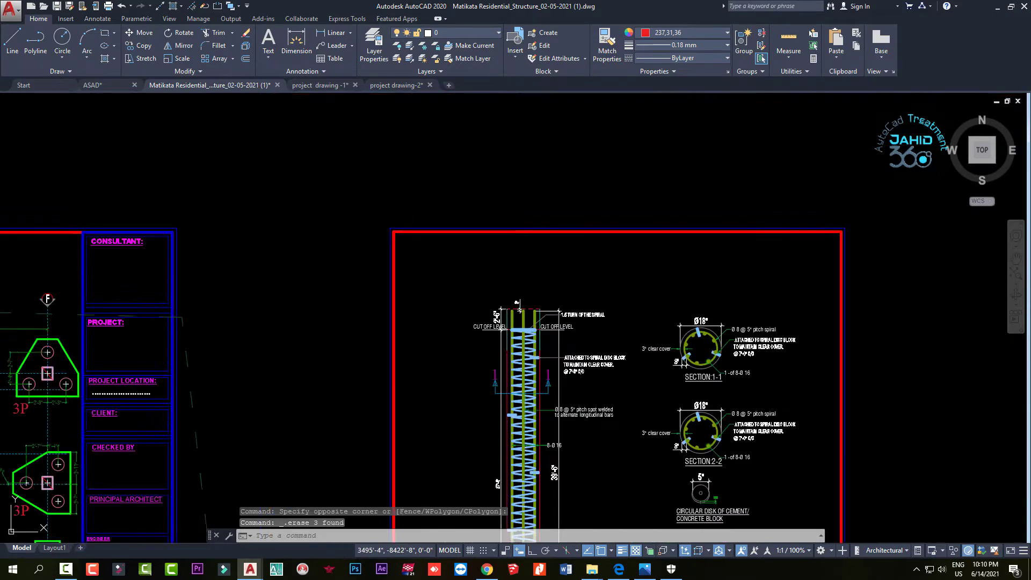
pyautogui.scroll(-3, 495, 249)
pyautogui.scroll(1, 654, 304)
pyautogui.scroll(5, 655, 304)
pyautogui.scroll(3, 553, 329)
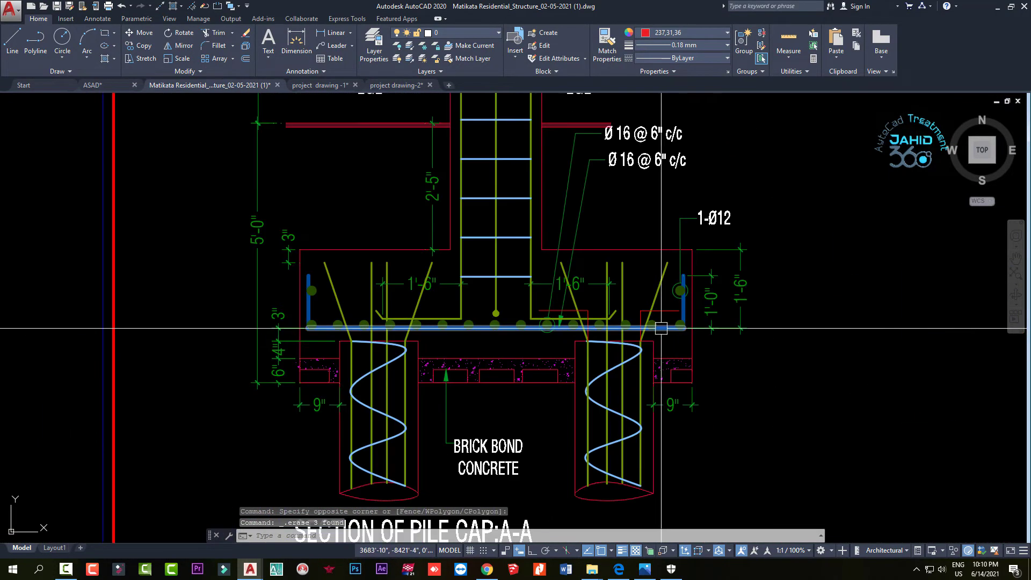
pyautogui.moveTo(460, 383); pyautogui.dragTo(461, 369, button='middle')
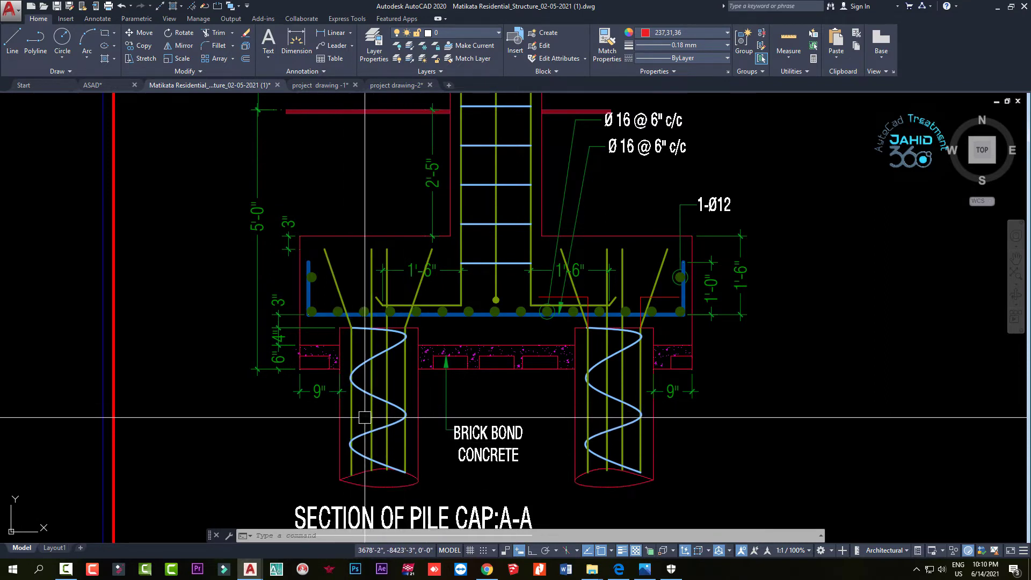
pyautogui.moveTo(457, 376); pyautogui.dragTo(463, 395, button='middle')
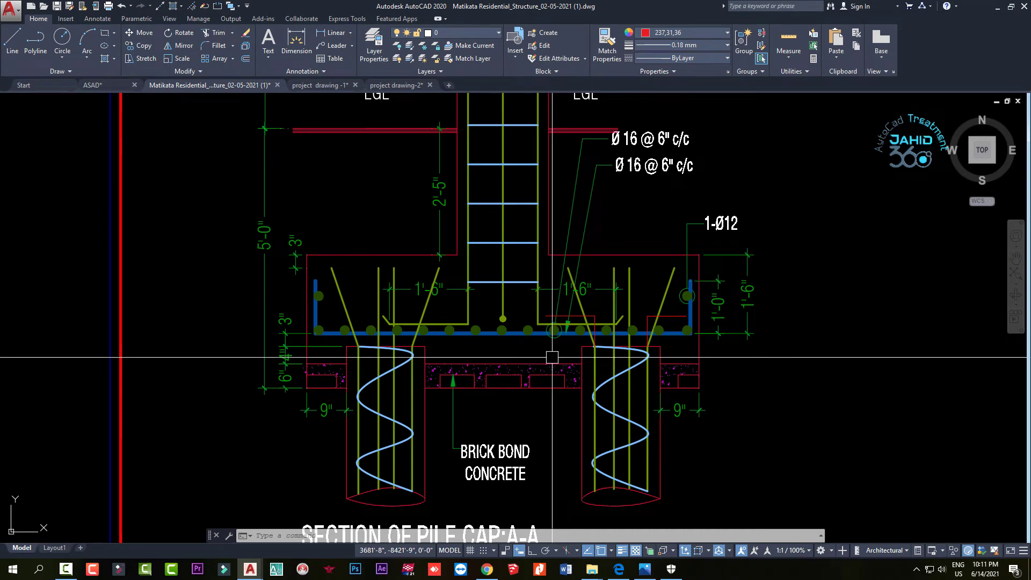
pyautogui.scroll(3, 439, 342)
# Delete the diagonal bar line in the cap, keeping the vertical bar's length
pyautogui.scroll(1, 398, 239)
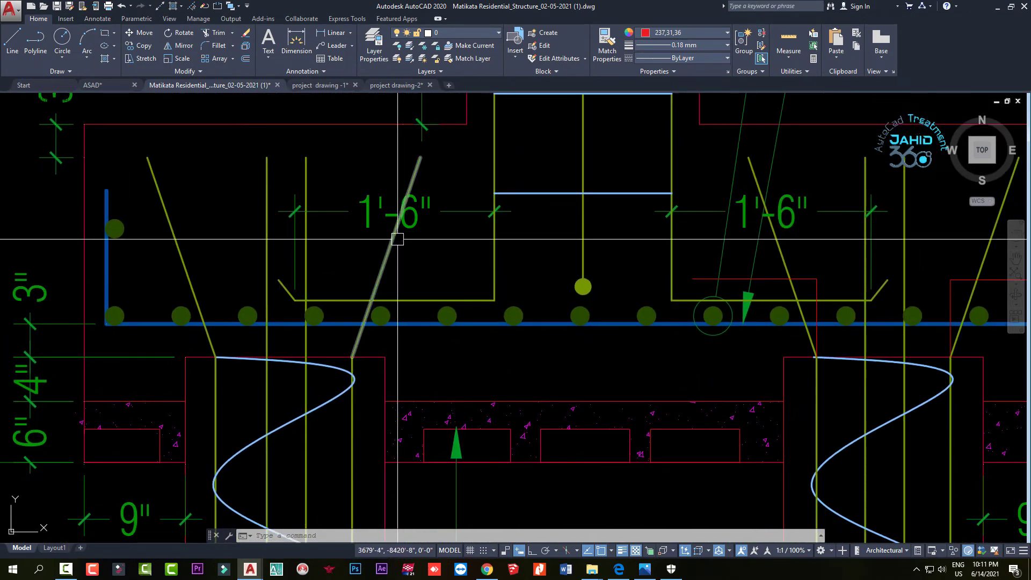
pyautogui.click(397, 239)
pyautogui.press('Delete')
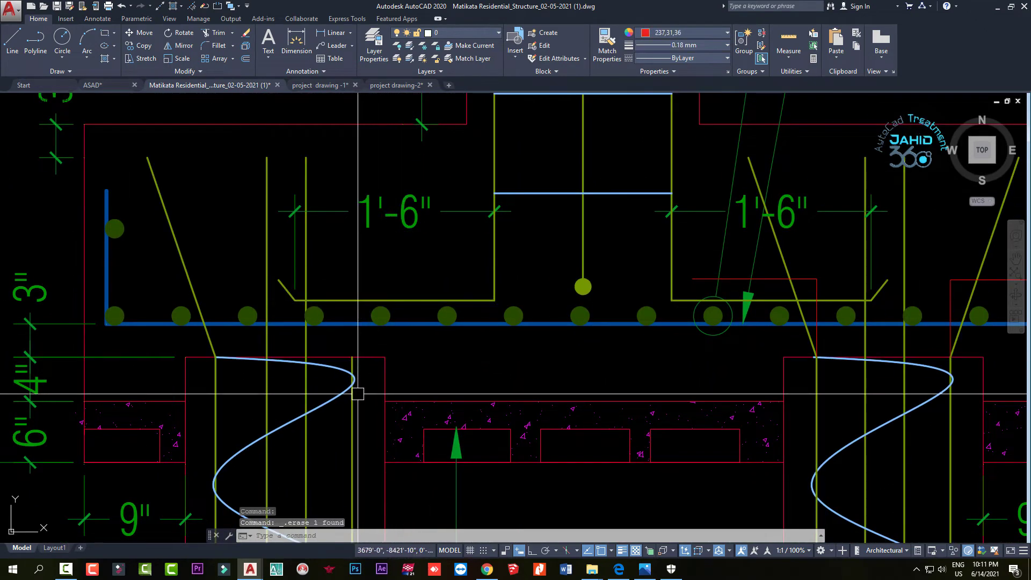
pyautogui.click(355, 393)
pyautogui.click(352, 357)
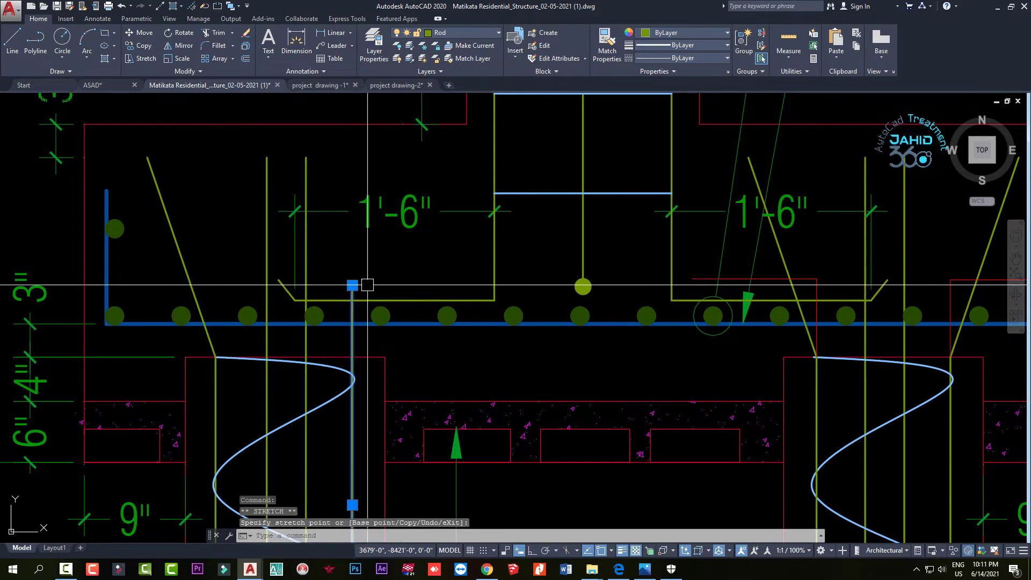
pyautogui.press('Escape')
# Draw a polyline from the vertical bar's top running right across the cap
pyautogui.write('pl')
pyautogui.press('Return')
pyautogui.click(352, 286)
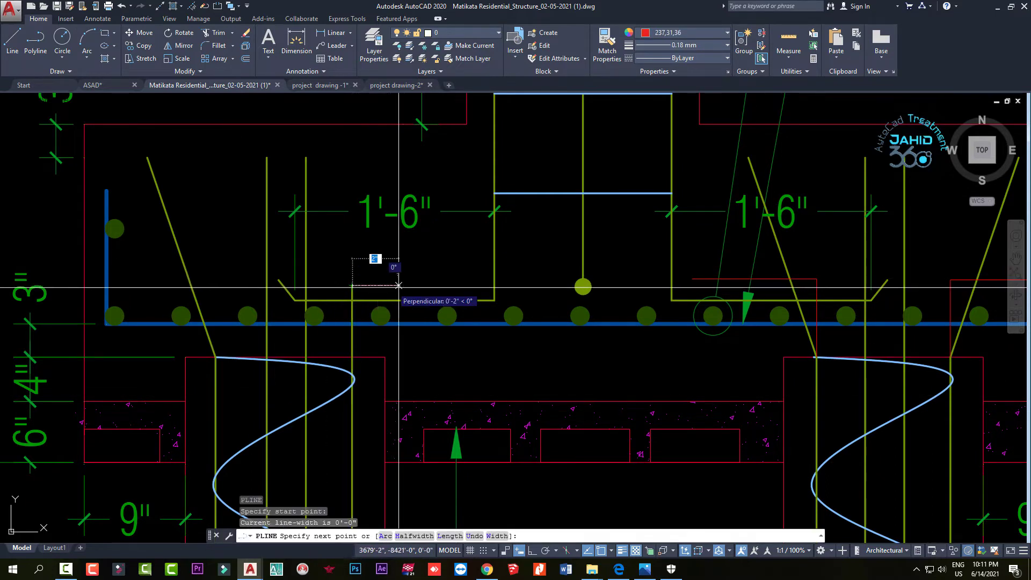
pyautogui.click(539, 279)
pyautogui.scroll(-1, 378, 344)
pyautogui.press('Return')
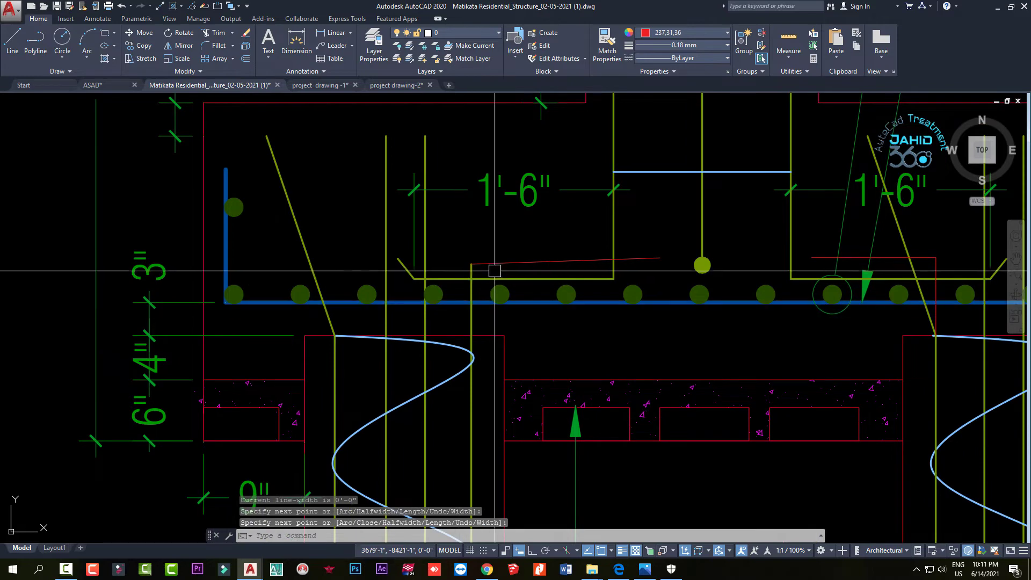
# Draw an ortho horizontal line from the red line's end and delete the sloped red line
pyautogui.press('Return')
pyautogui.scroll(3, 470, 271)
pyautogui.click(470, 260)
pyautogui.press('F8')
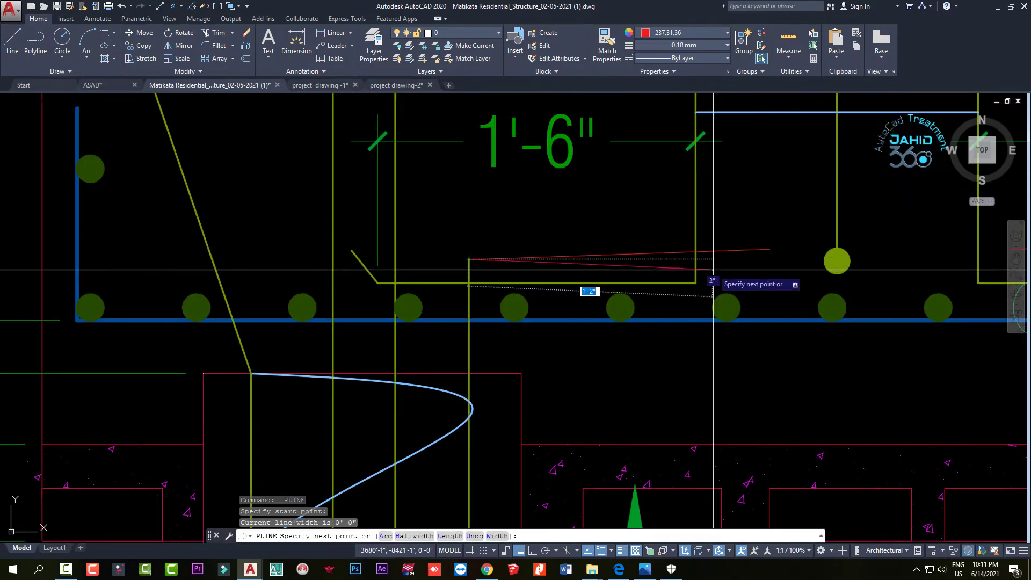
pyautogui.scroll(2, 757, 266)
pyautogui.click(767, 252)
pyautogui.press('Return')
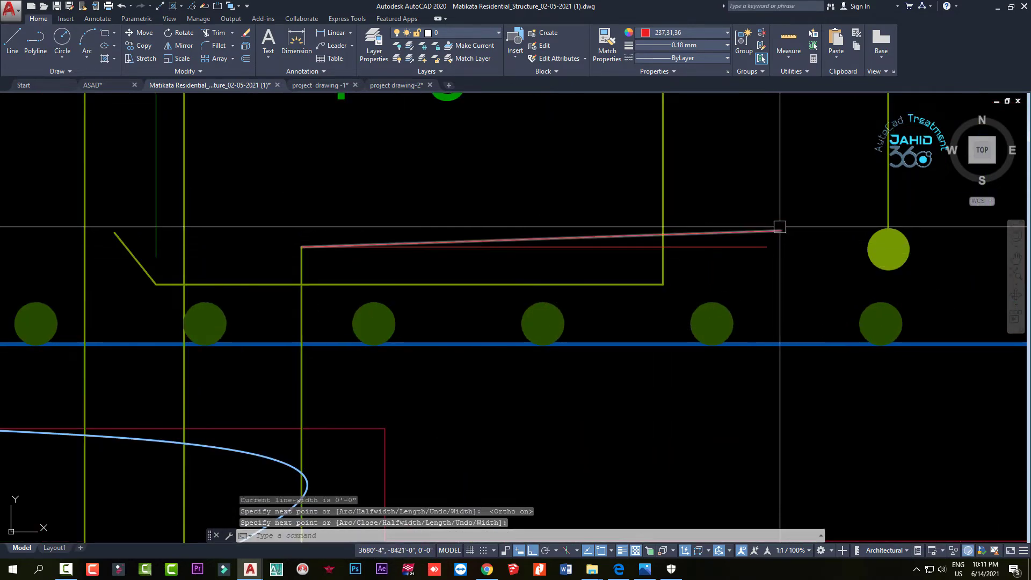
pyautogui.click(782, 230)
pyautogui.press('Delete')
# Try matching the green bar's properties onto the short cap line, then cancel
pyautogui.click(661, 215)
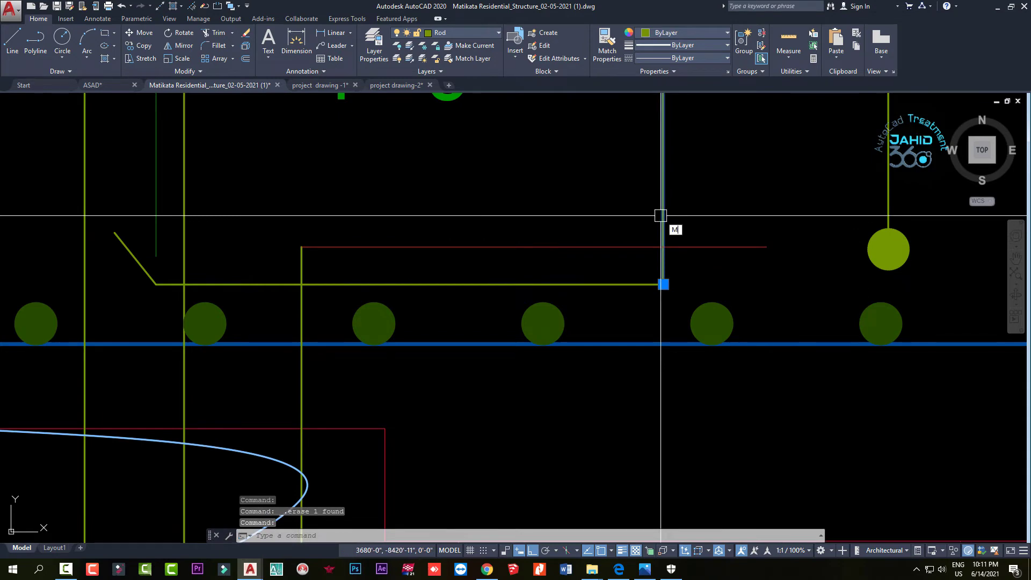
pyautogui.write('a')
pyautogui.press('Return')
pyautogui.scroll(-2, 661, 215)
pyautogui.click(621, 245)
pyautogui.scroll(4, 485, 306)
pyautogui.press('Escape')
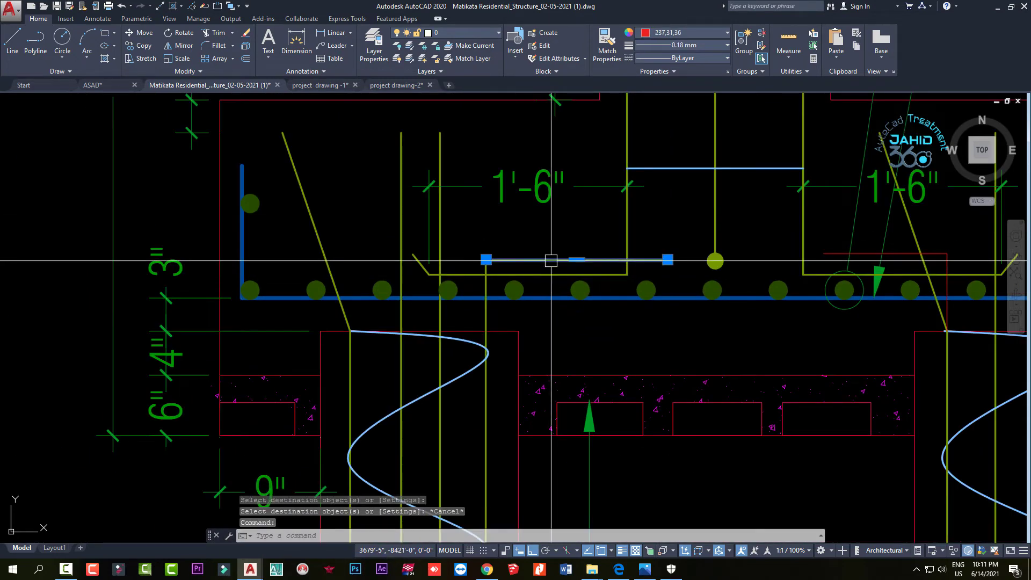
# Mirror the short cap line across a vertical axis, keeping the original
pyautogui.write('mi')
pyautogui.press('Return')
pyautogui.click(422, 299)
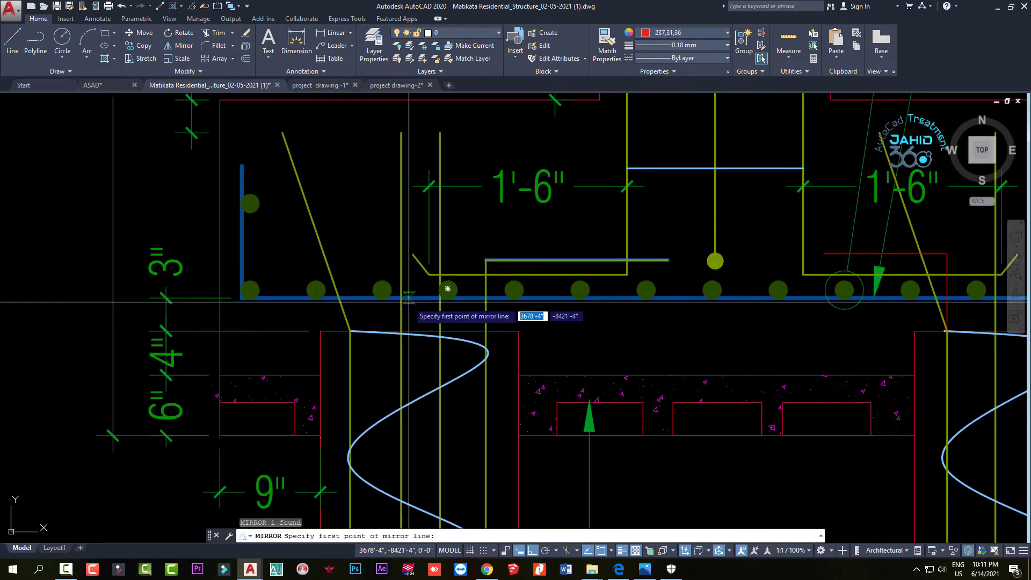
pyautogui.click(420, 324)
pyautogui.press('Return')
pyautogui.scroll(-3, 322, 247)
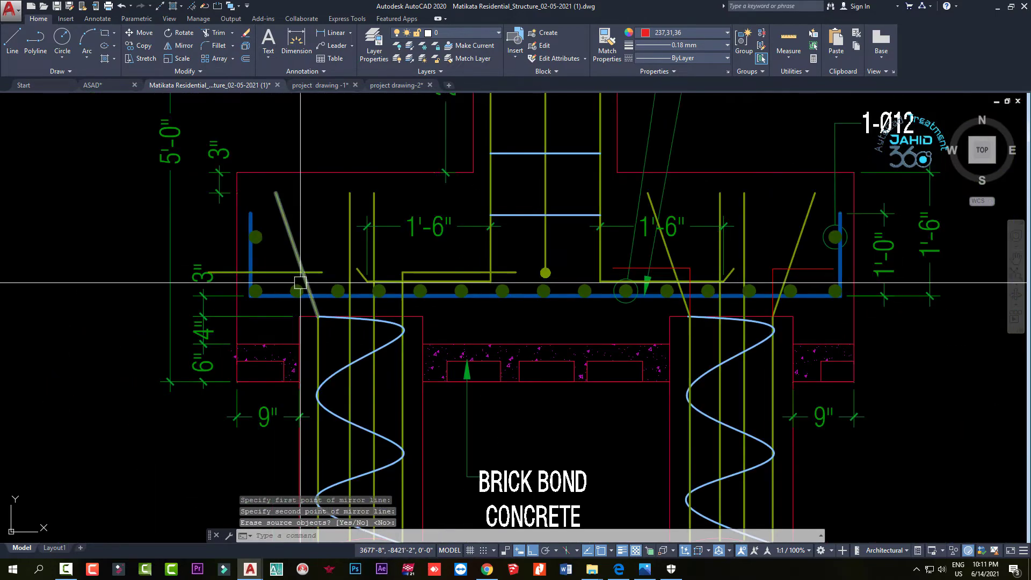
pyautogui.scroll(3, 272, 265)
# Grip-adjust the mirrored yellow line's end, then erase the leftover line
pyautogui.click(272, 271)
pyautogui.click(170, 272)
pyautogui.scroll(-2, 169, 271)
pyautogui.scroll(2, 161, 274)
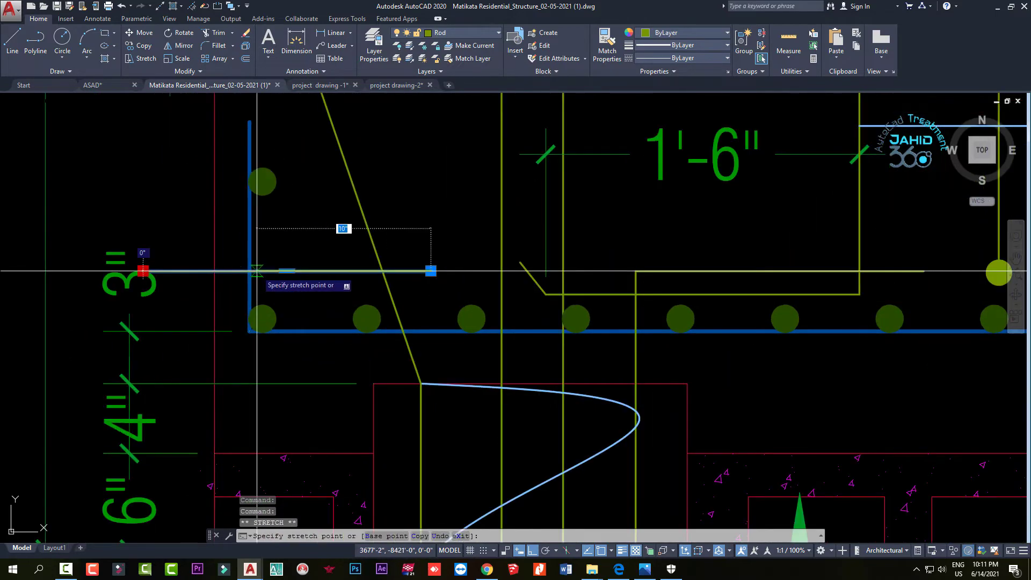
pyautogui.scroll(-3, 386, 314)
pyautogui.scroll(2, 386, 313)
pyautogui.press('Escape')
pyautogui.press('Delete')
pyautogui.scroll(-3, 419, 306)
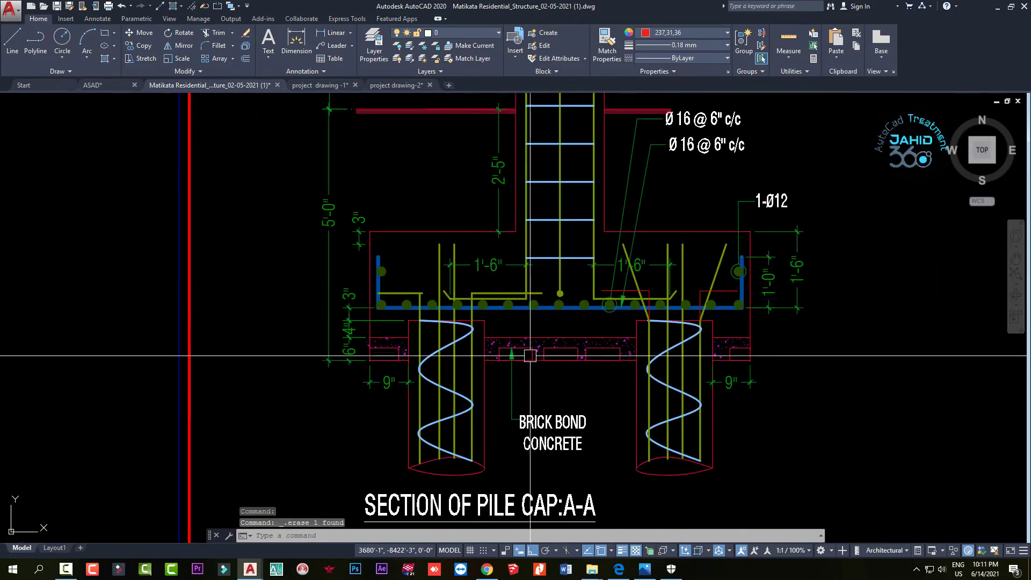
pyautogui.scroll(2, 455, 299)
pyautogui.scroll(2, 454, 300)
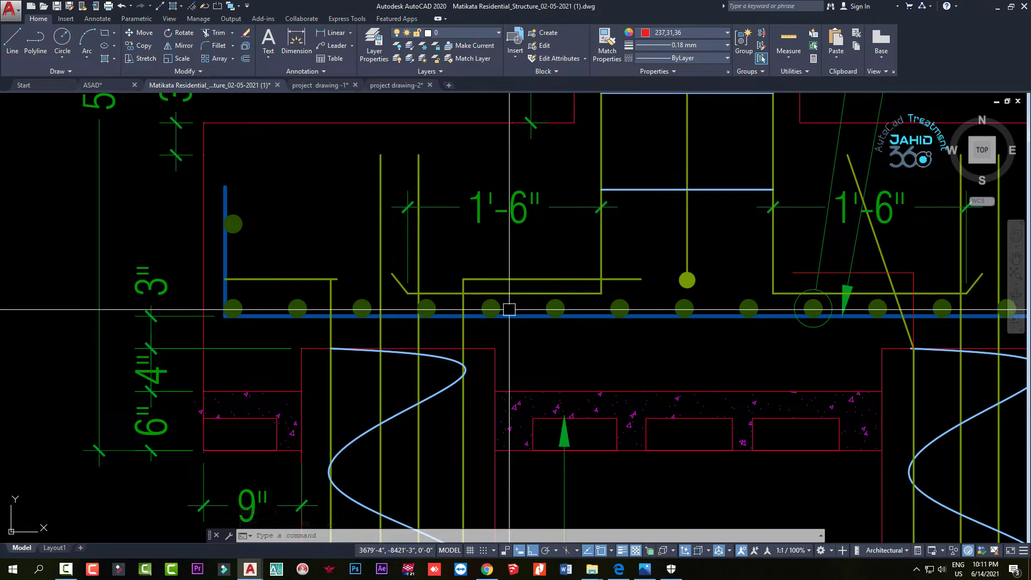
# Zoom out, then back in to the spiral pile long section's top at cut-off level
pyautogui.scroll(-8, 510, 310)
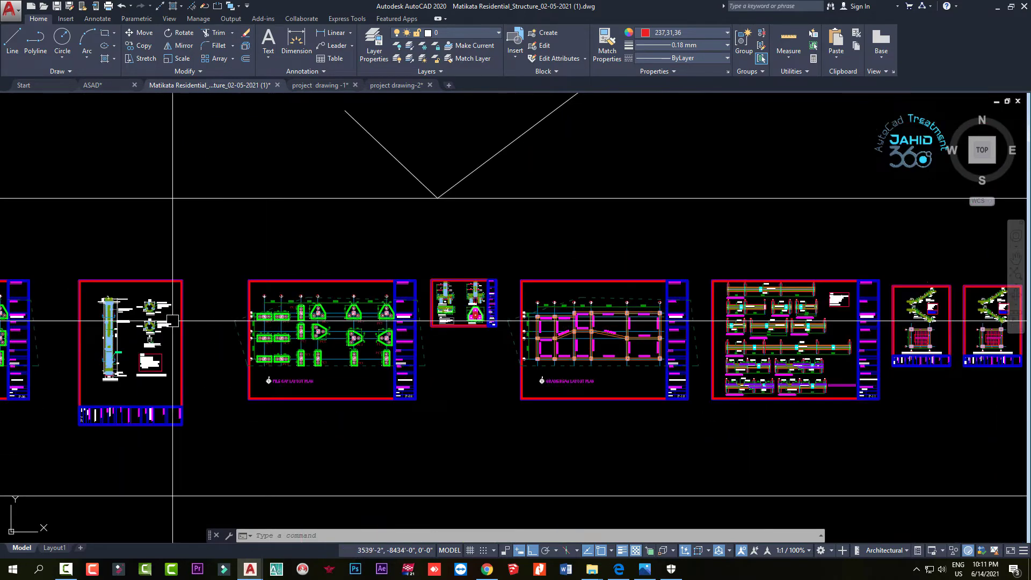
pyautogui.scroll(5, 231, 322)
pyautogui.scroll(5, 279, 333)
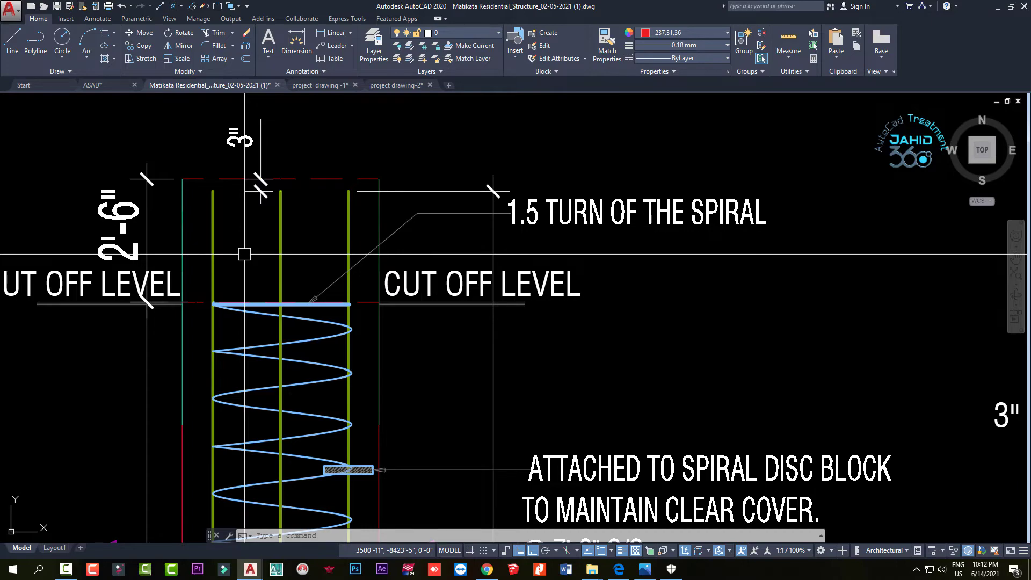
# Zoom around the spiral pile long section and pan along its top
pyautogui.scroll(-5, 244, 254)
pyautogui.scroll(4, 402, 345)
pyautogui.scroll(-4, 403, 345)
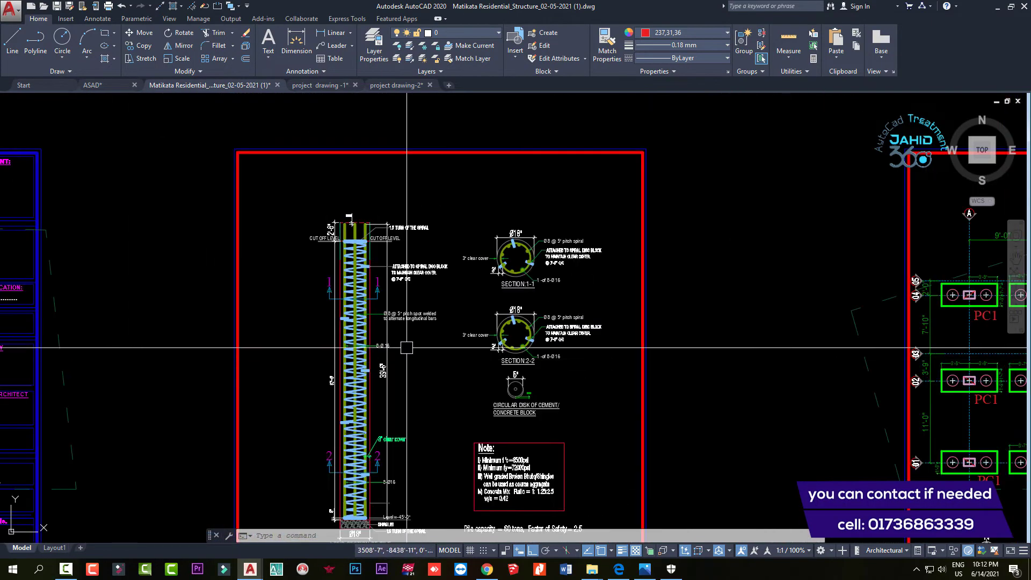
pyautogui.scroll(2, 331, 169)
pyautogui.scroll(1, 376, 510)
pyautogui.scroll(-3, 365, 304)
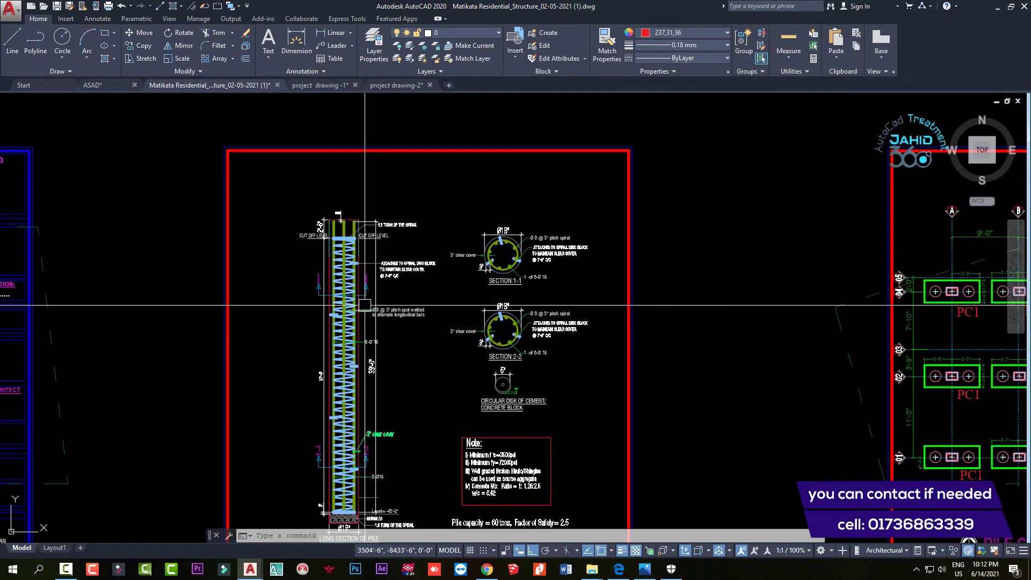
pyautogui.scroll(8, 364, 304)
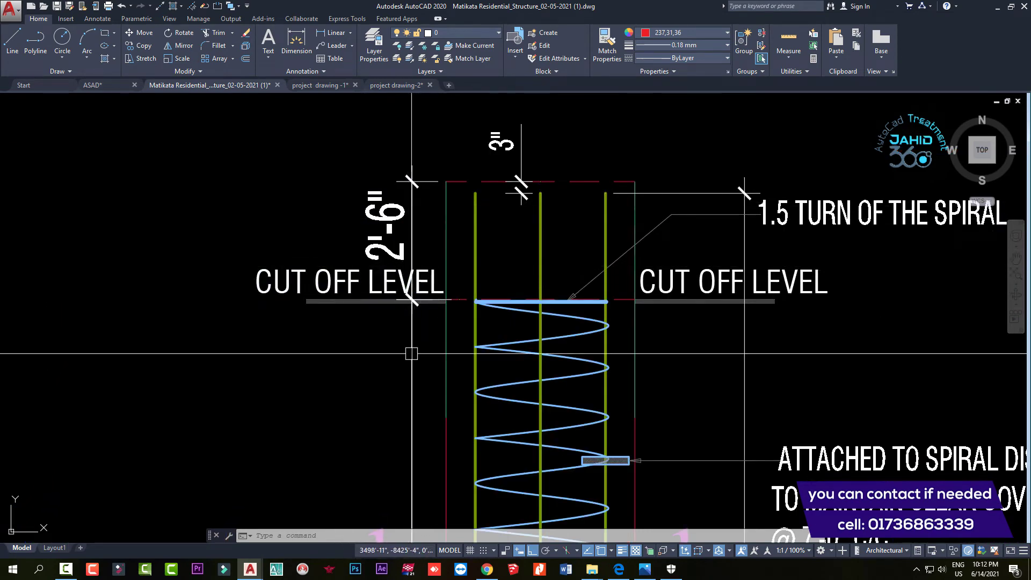
pyautogui.scroll(-2, 424, 279)
pyautogui.scroll(2, 408, 247)
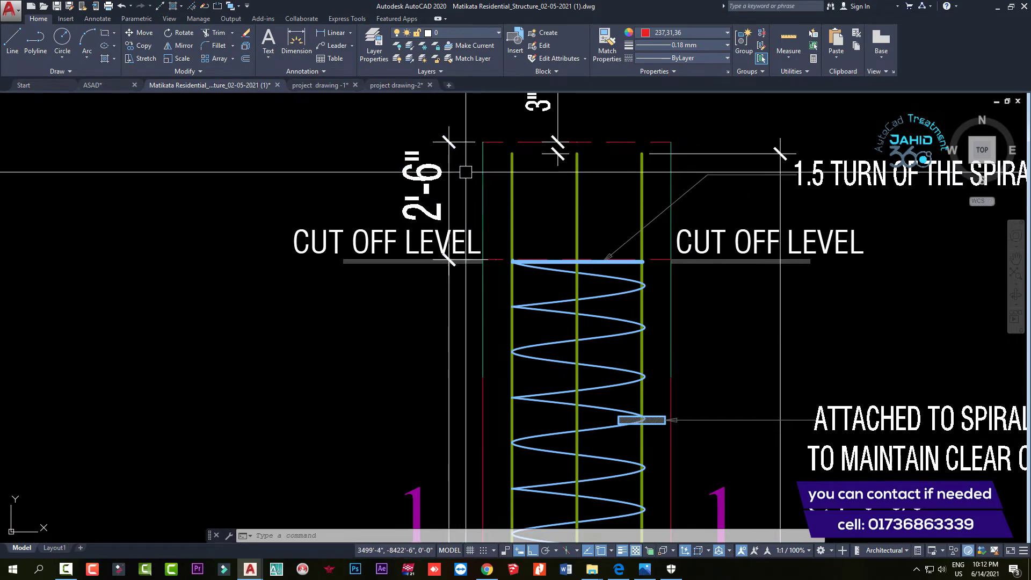
pyautogui.scroll(-5, 464, 172)
pyautogui.scroll(7, 462, 209)
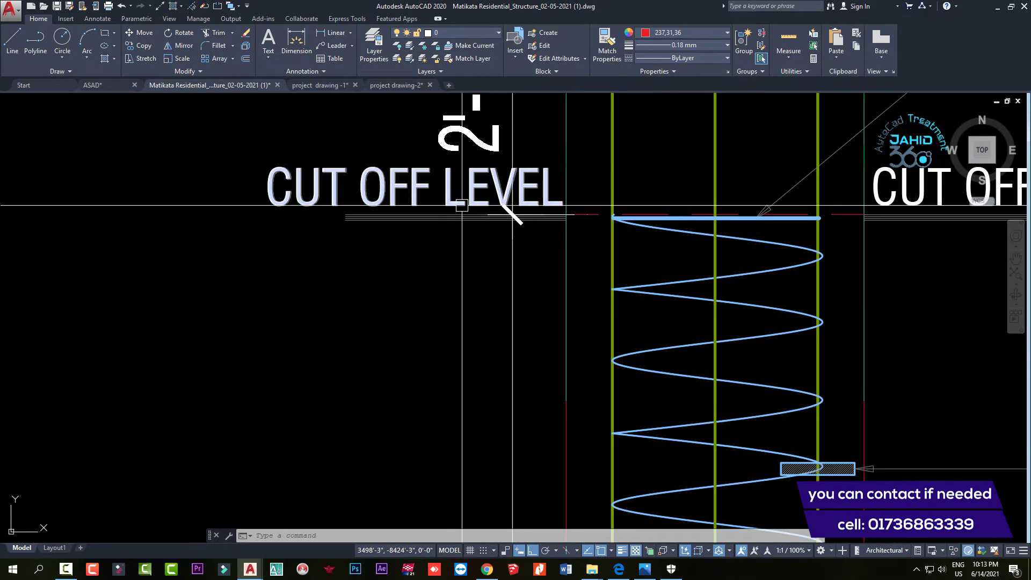
pyautogui.moveTo(462, 209); pyautogui.dragTo(466, 277, button='middle')
# Zoom in and out to inspect the upper spiral turns
pyautogui.scroll(-7, 466, 277)
pyautogui.scroll(-3, 473, 268)
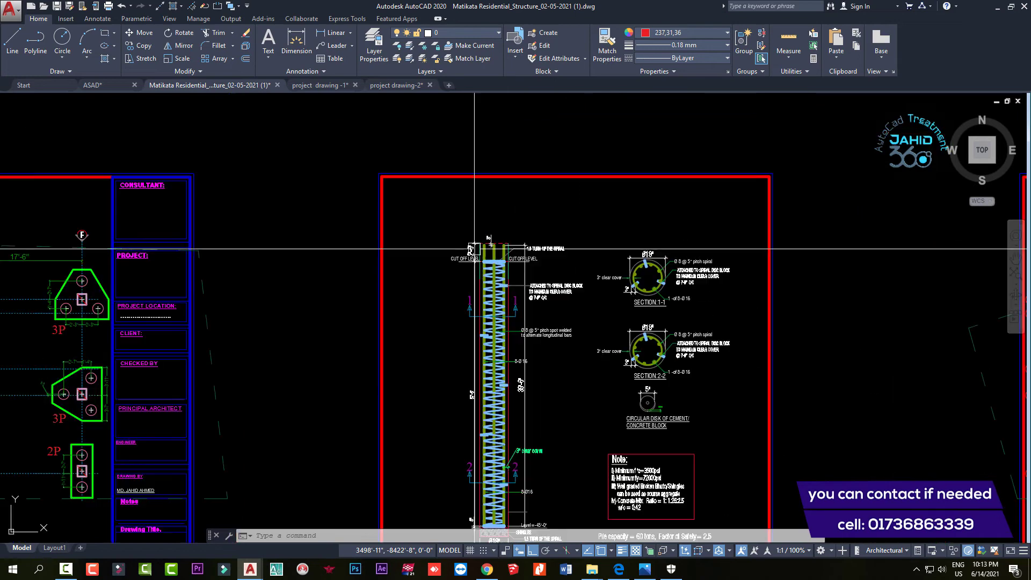
pyautogui.scroll(5, 490, 351)
pyautogui.scroll(2, 452, 348)
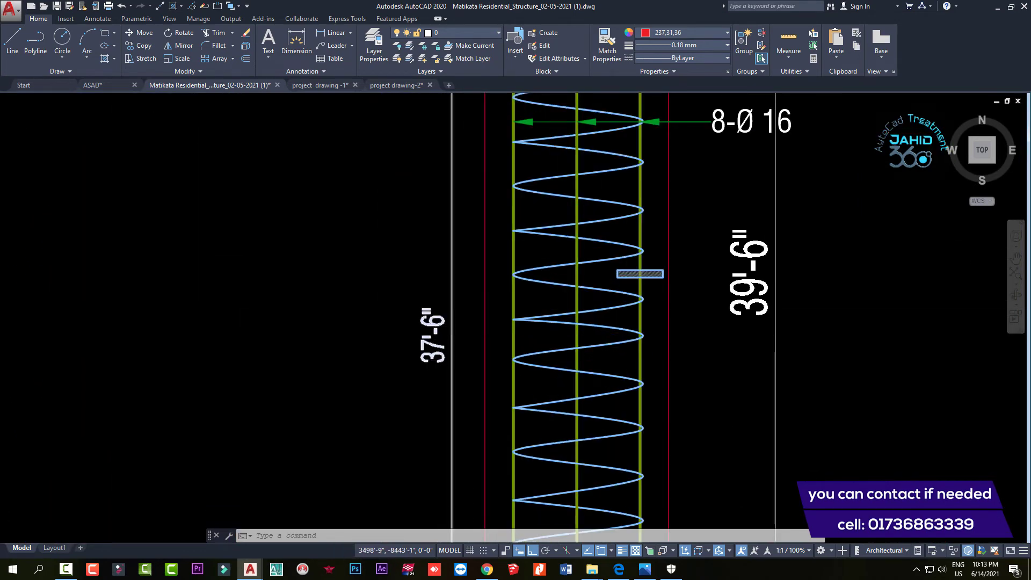
pyautogui.scroll(-6, 492, 322)
pyautogui.scroll(4, 515, 321)
pyautogui.scroll(-5, 533, 319)
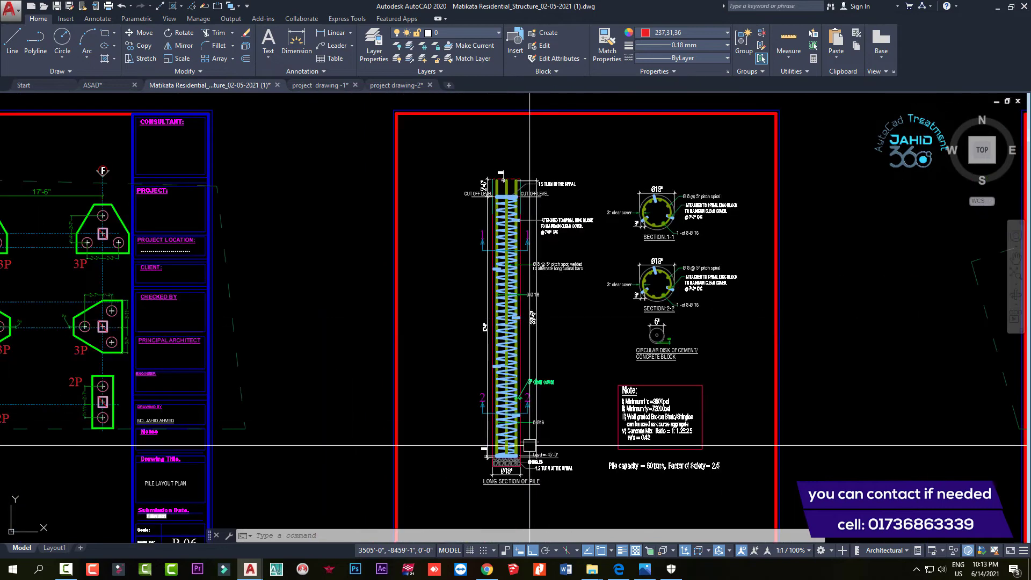
pyautogui.scroll(4, 510, 409)
pyautogui.scroll(2, 502, 403)
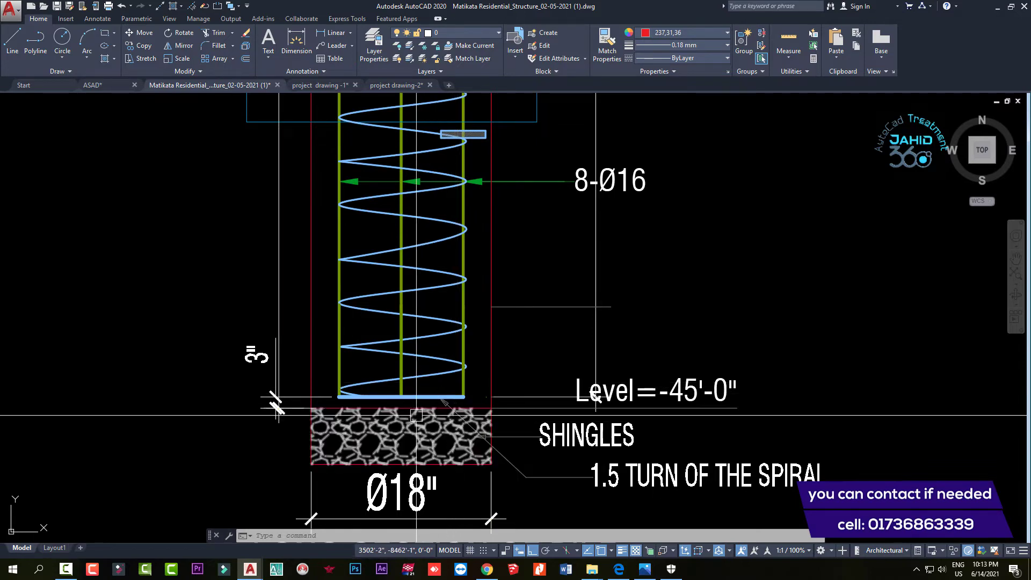
pyautogui.scroll(-4, 397, 383)
pyautogui.scroll(3, 398, 383)
# Inspect the bottom spiral turn, then pan to the pile top and Section 1-1
pyautogui.click(344, 368)
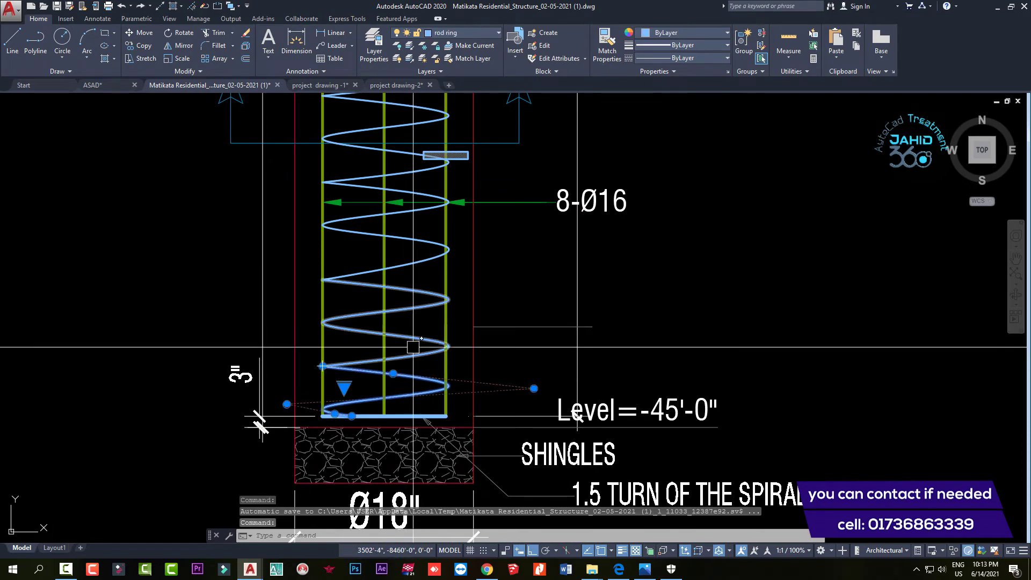
pyautogui.press('Escape')
pyautogui.press('Escape')
pyautogui.scroll(-5, 428, 398)
pyautogui.moveTo(426, 94); pyautogui.dragTo(398, 244, button='middle')
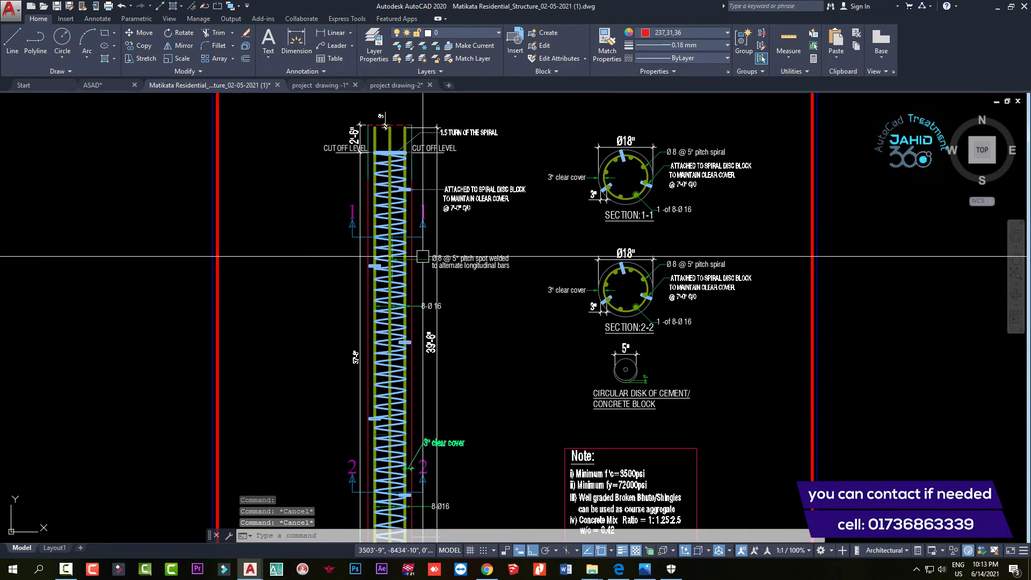
# Draw a new vertical line through the pile section
pyautogui.scroll(-4, 410, 266)
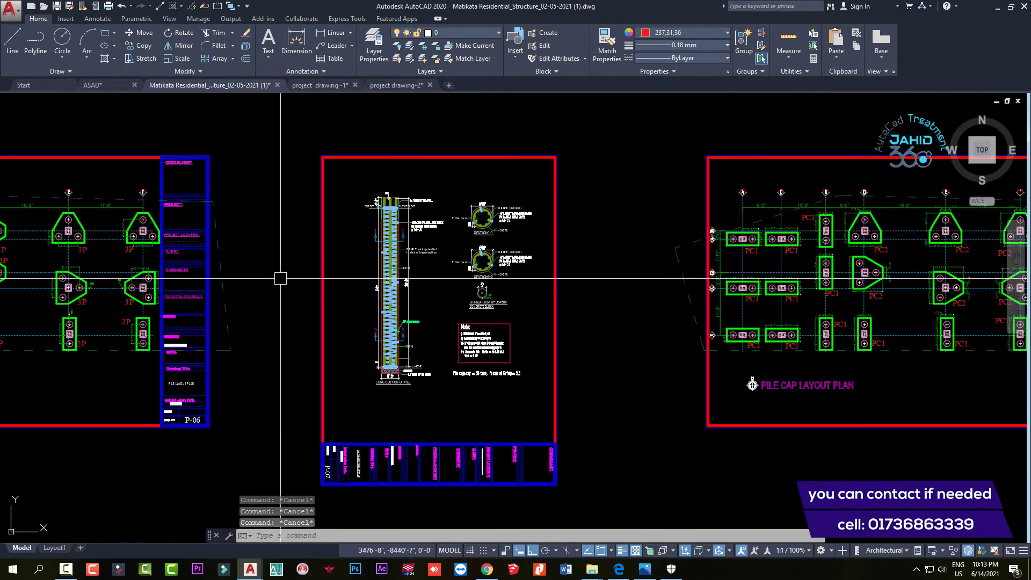
pyautogui.moveTo(278, 279); pyautogui.dragTo(363, 311, button='middle')
pyautogui.press('Return')
pyautogui.click(336, 393)
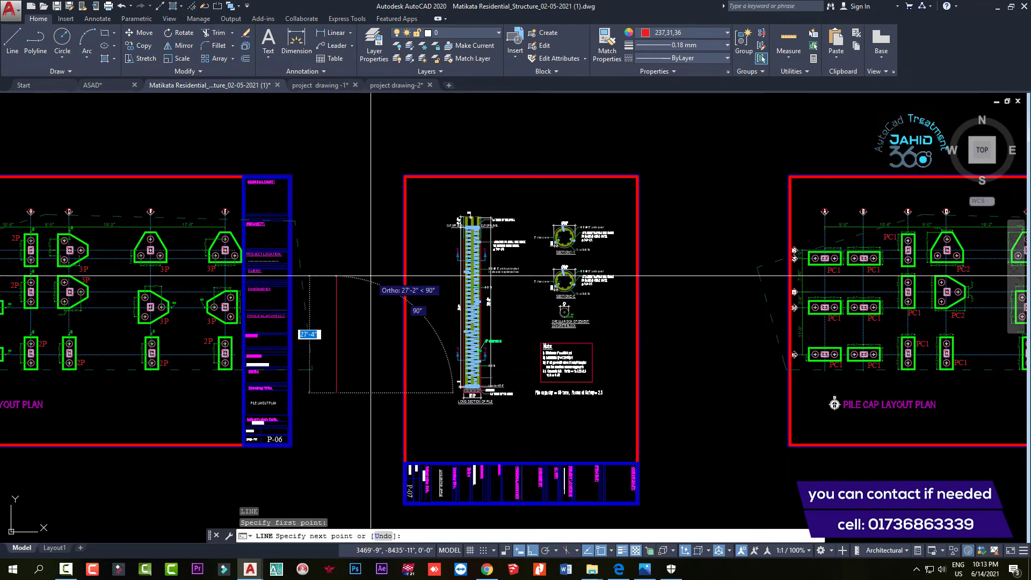
pyautogui.click(336, 184)
pyautogui.press('Escape')
pyautogui.press('Escape')
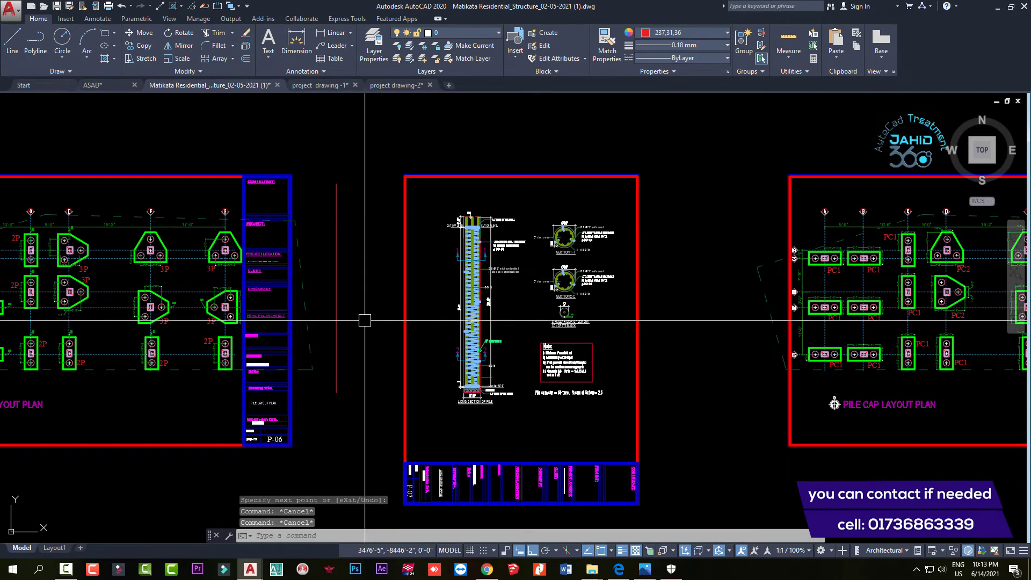
# Offset the new line 18 to the right
pyautogui.press('o')
pyautogui.press('Return')
pyautogui.write('18')
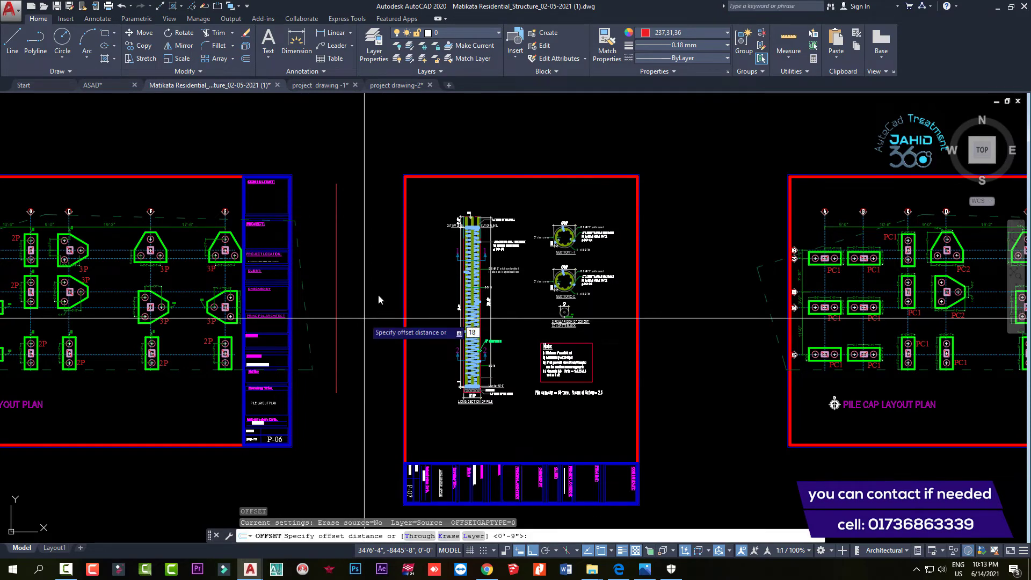
pyautogui.press('Return')
pyautogui.click(336, 329)
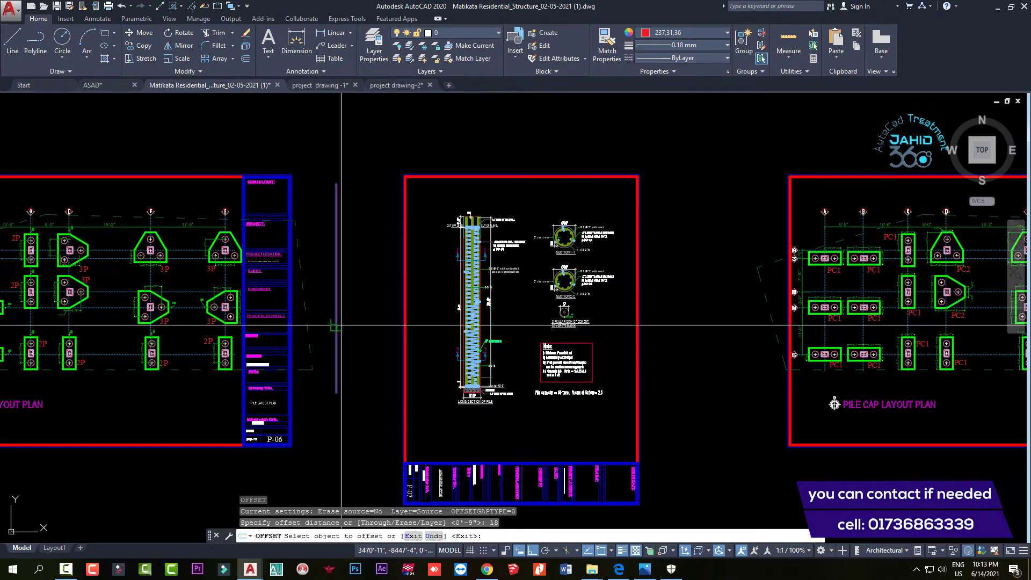
pyautogui.click(378, 331)
pyautogui.scroll(3, 336, 341)
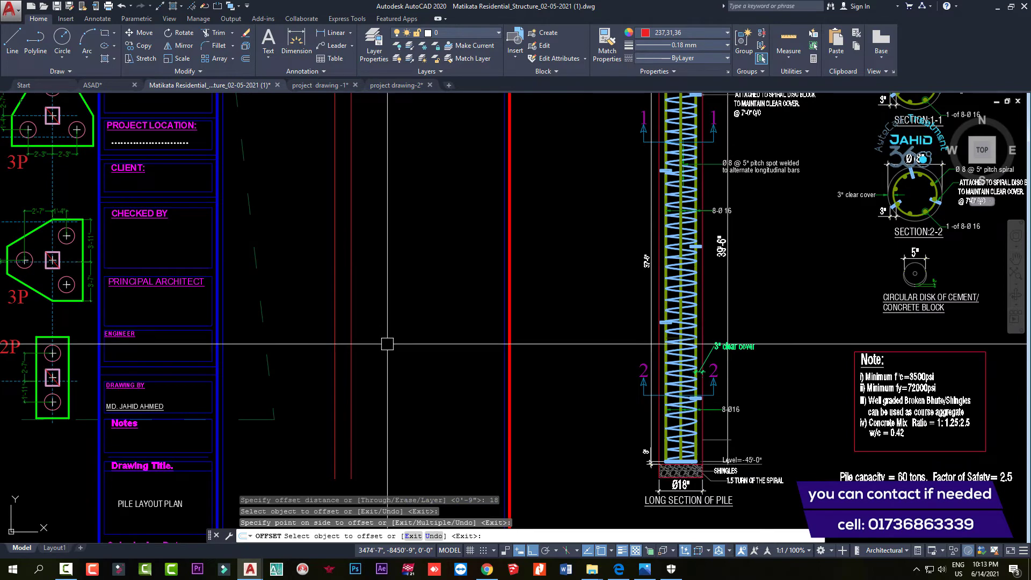
pyautogui.press('Escape')
pyautogui.press('Escape')
# Offset each of the two lines 3 inward toward the other
pyautogui.press('Return')
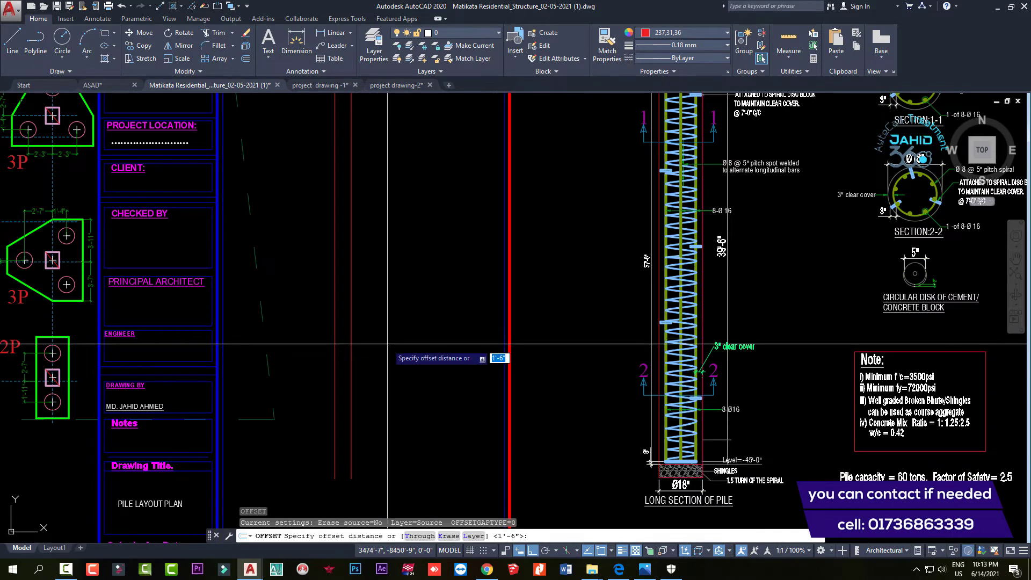
pyautogui.press('Return')
pyautogui.scroll(5, 374, 334)
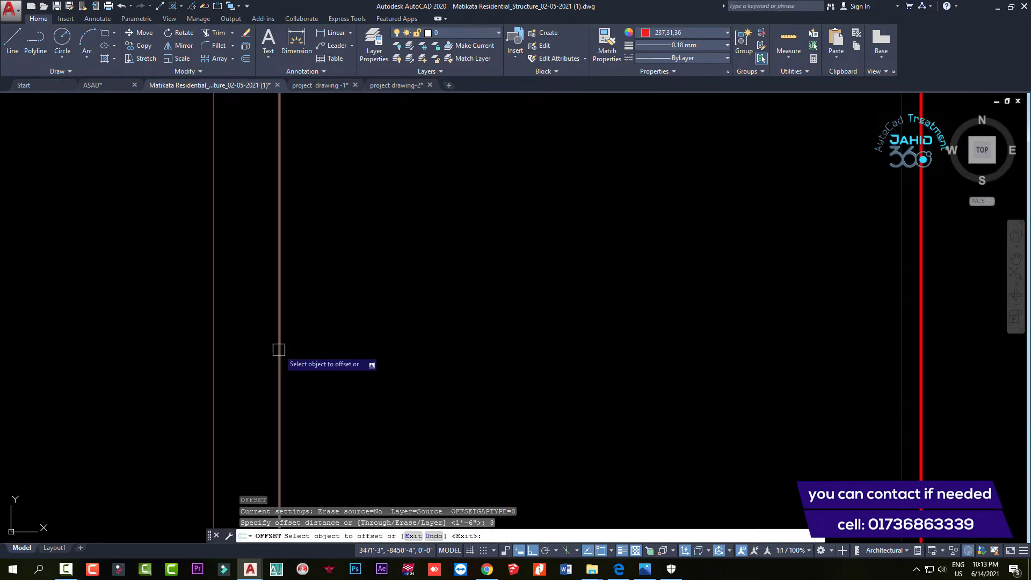
pyautogui.click(279, 350)
pyautogui.click(227, 344)
pyautogui.click(217, 342)
pyautogui.click(258, 342)
pyautogui.press('Escape')
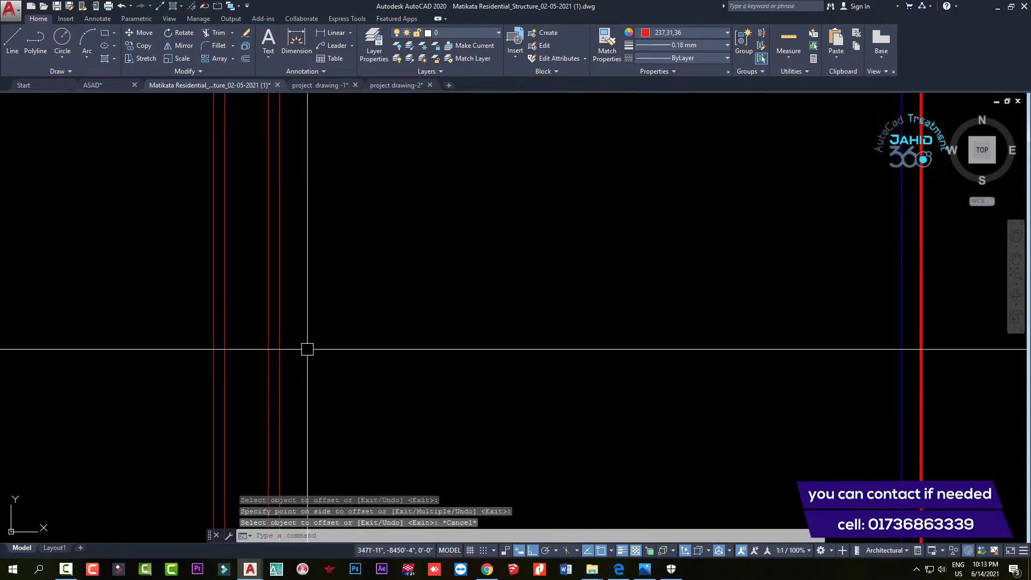
pyautogui.press('Escape')
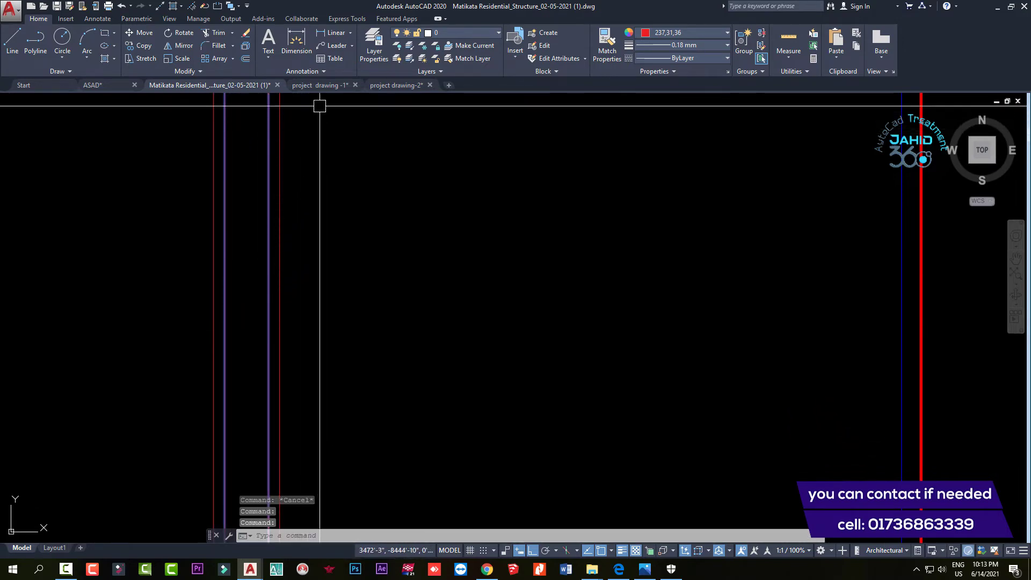
pyautogui.scroll(-5, 471, 241)
pyautogui.press('Escape')
pyautogui.scroll(2, 724, 268)
pyautogui.scroll(2, 724, 268)
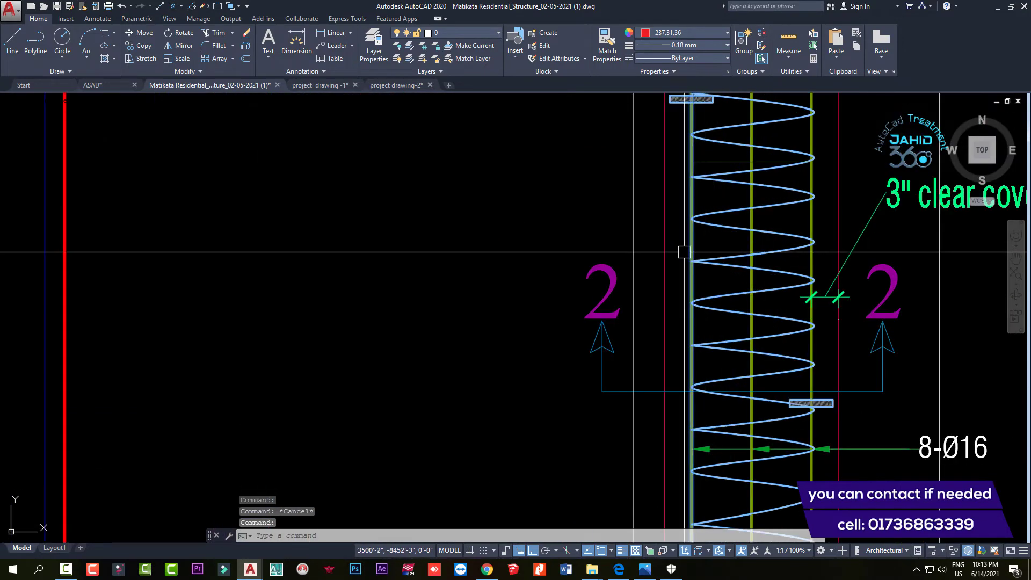
# Apply the source line's properties to the pile lines with MATCHPROP
pyautogui.write('a')
pyautogui.press('Return')
pyautogui.scroll(-5, 681, 260)
pyautogui.click(680, 269)
pyautogui.scroll(3, 462, 279)
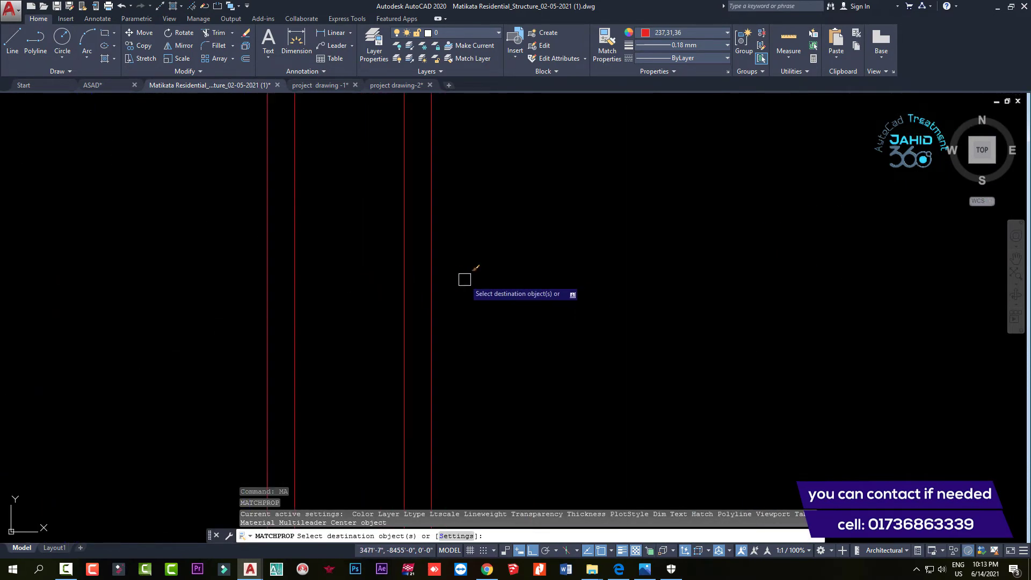
pyautogui.scroll(3, 422, 292)
pyautogui.scroll(2, 386, 269)
pyautogui.click(387, 279)
pyautogui.click(273, 262)
pyautogui.scroll(-5, 333, 285)
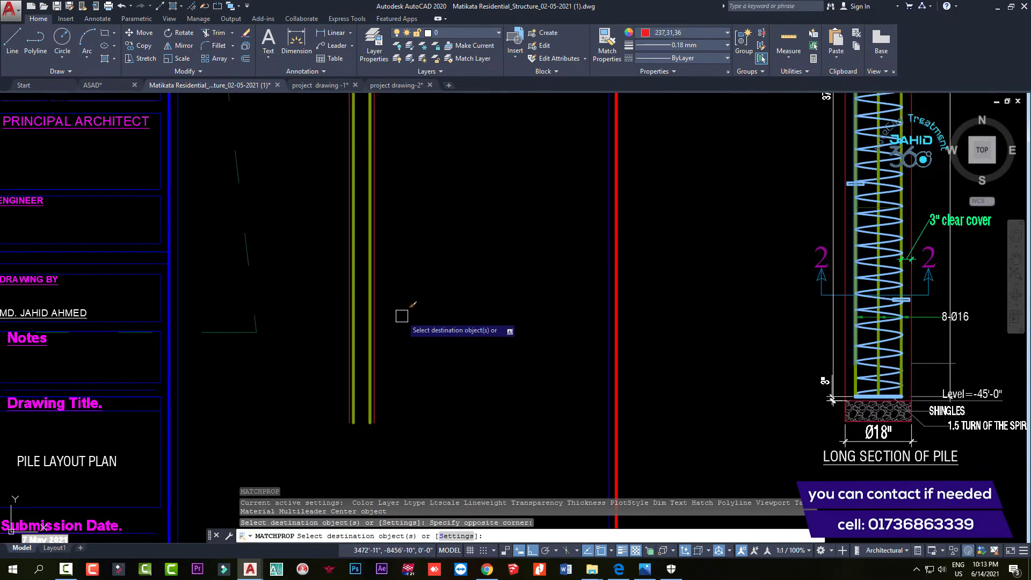
pyautogui.press('Escape')
pyautogui.scroll(4, 376, 365)
pyautogui.scroll(1, 375, 336)
# Draw a temporary line connecting the two green bars
pyautogui.write('l')
pyautogui.press('Return')
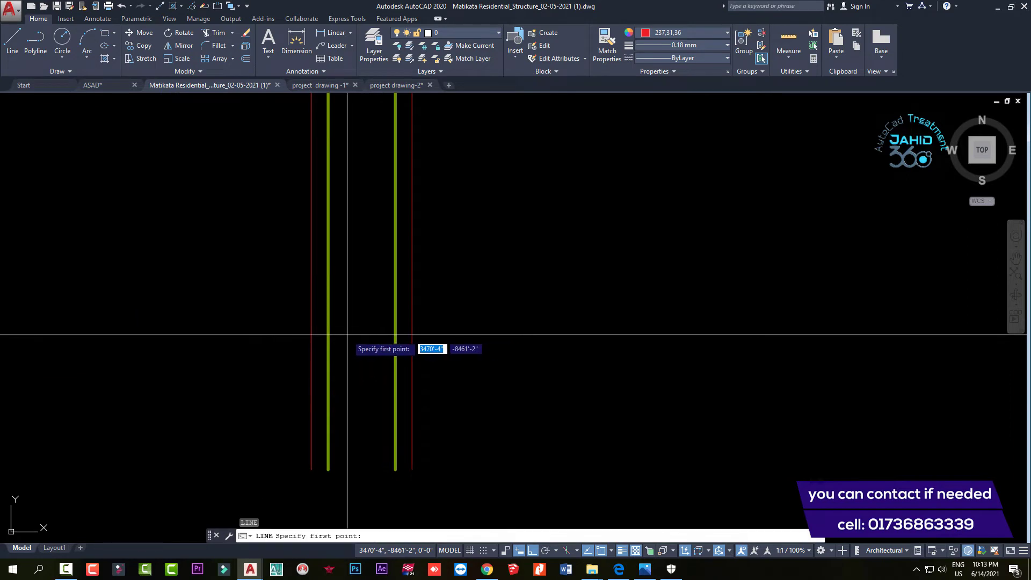
pyautogui.click(329, 334)
pyautogui.click(395, 334)
pyautogui.scroll(2, 396, 335)
pyautogui.press('Escape')
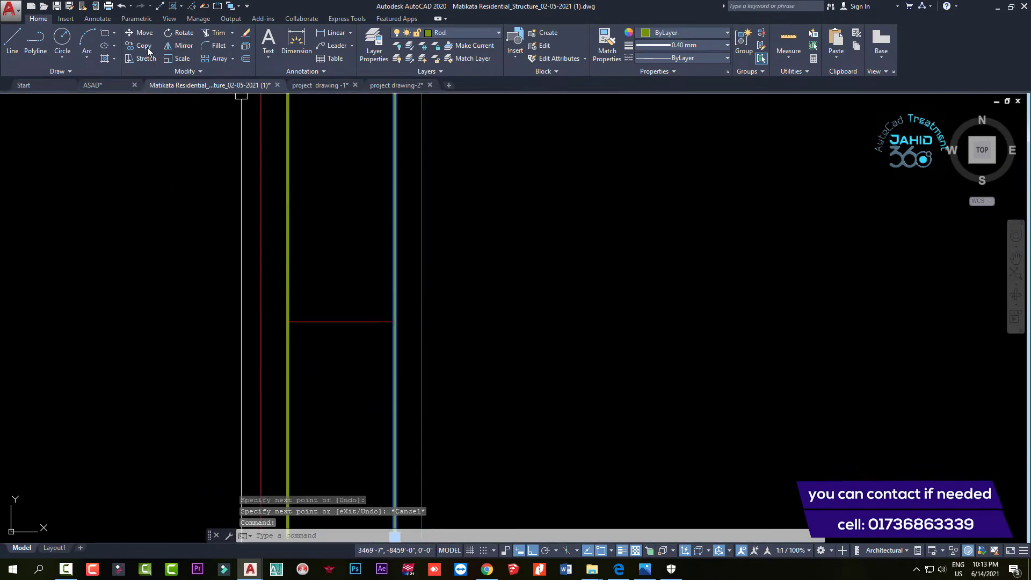
# Copy a green bar to the temporary line's midpoint, then delete that line
pyautogui.click(148, 51)
pyautogui.click(391, 322)
pyautogui.press('Return')
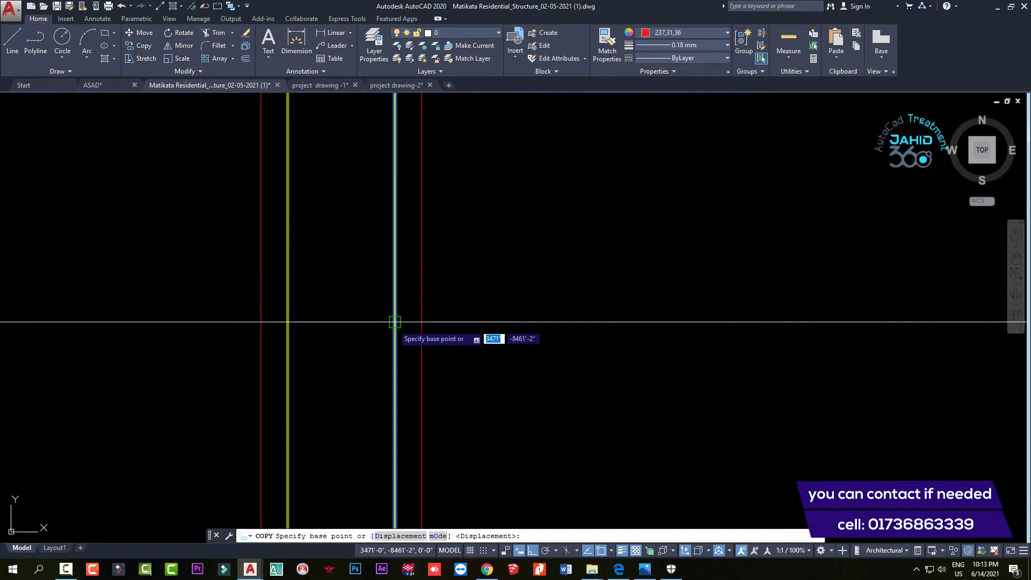
pyautogui.click(395, 322)
pyautogui.click(342, 322)
pyautogui.press('Escape')
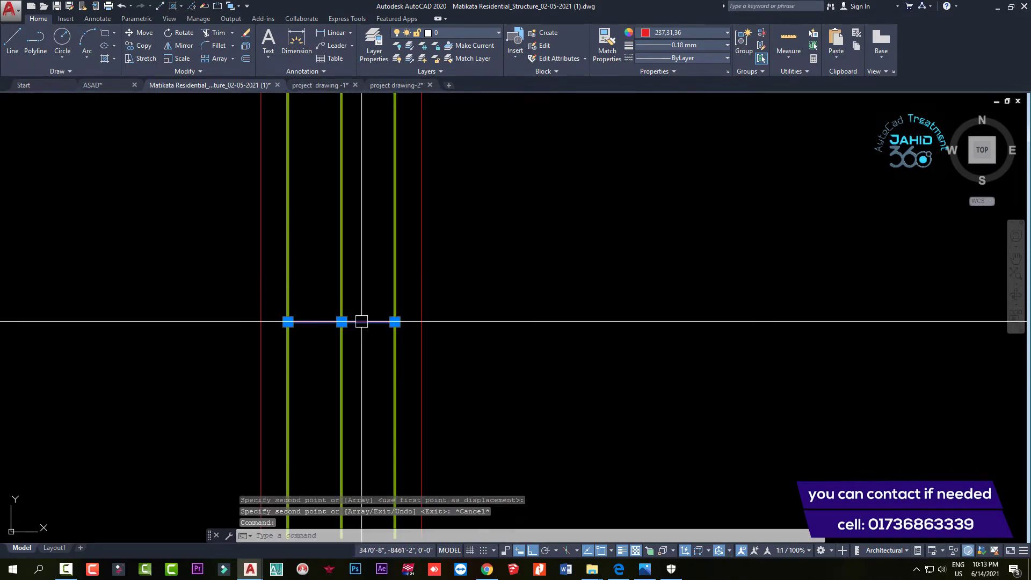
pyautogui.press('Delete')
pyautogui.scroll(-5, 370, 330)
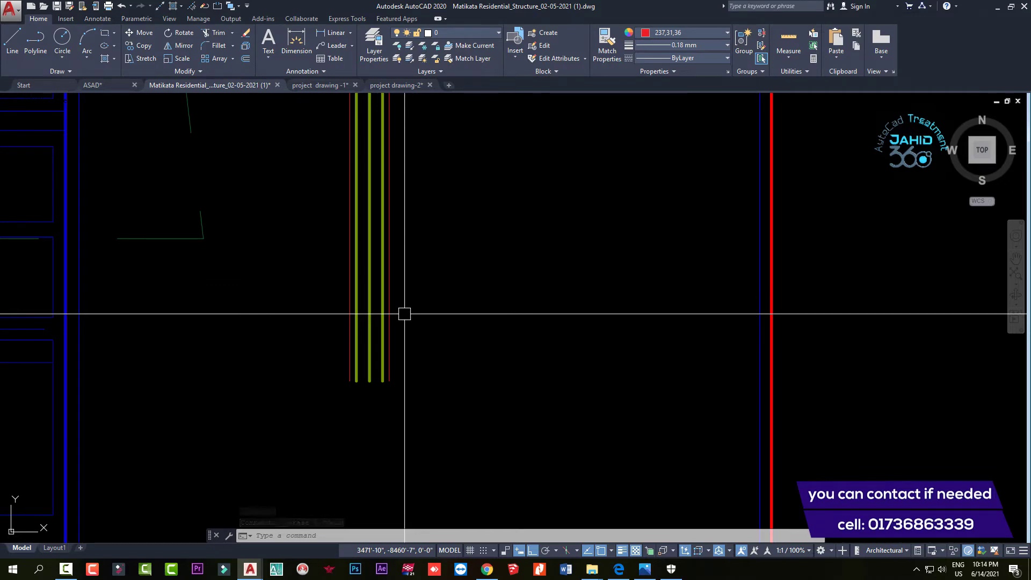
# Draw a red cap line from the pile's top corner to well left of the pile
pyautogui.scroll(-5, 438, 283)
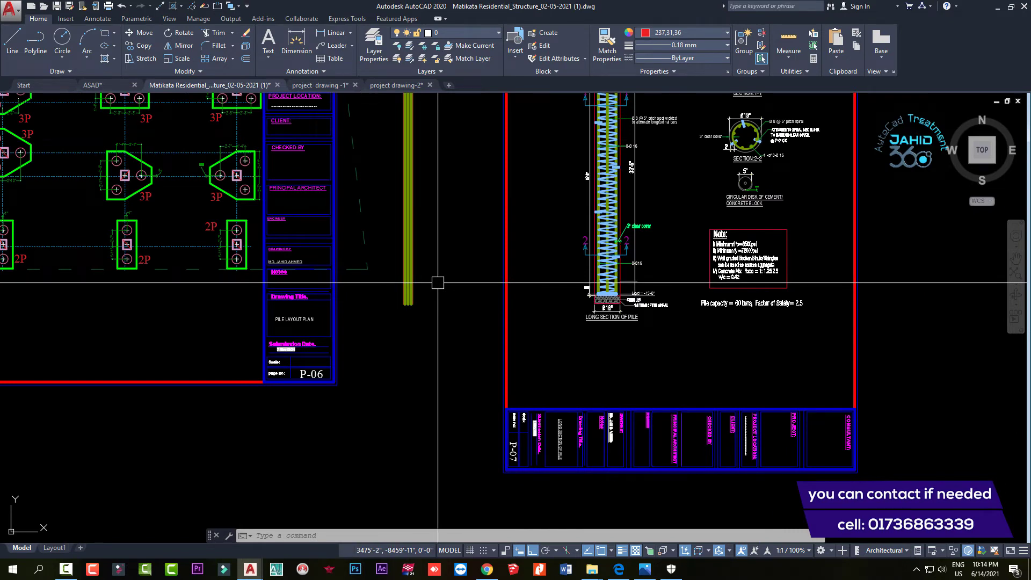
pyautogui.scroll(6, 436, 278)
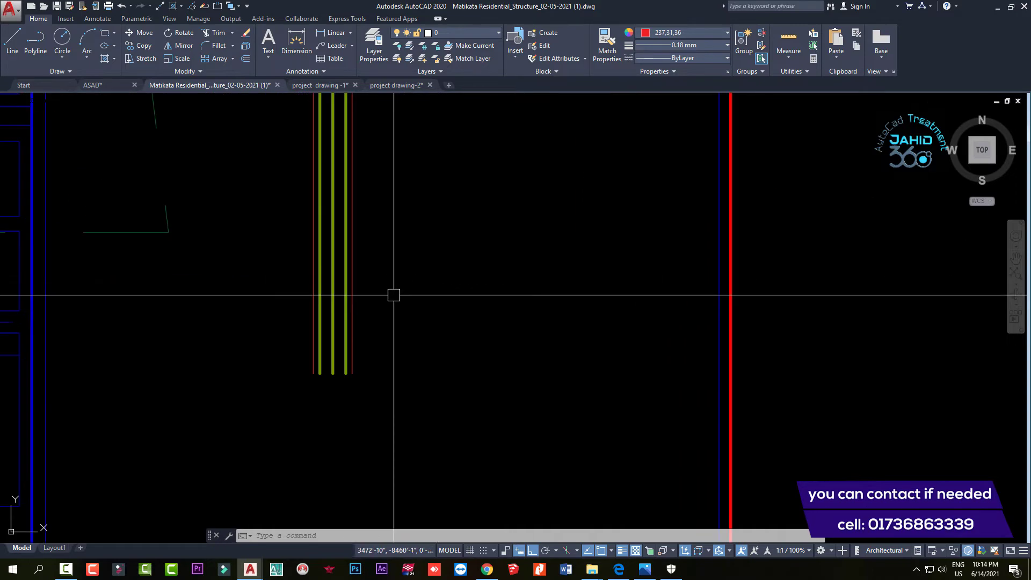
pyautogui.scroll(-4, 438, 376)
pyautogui.scroll(2, 443, 329)
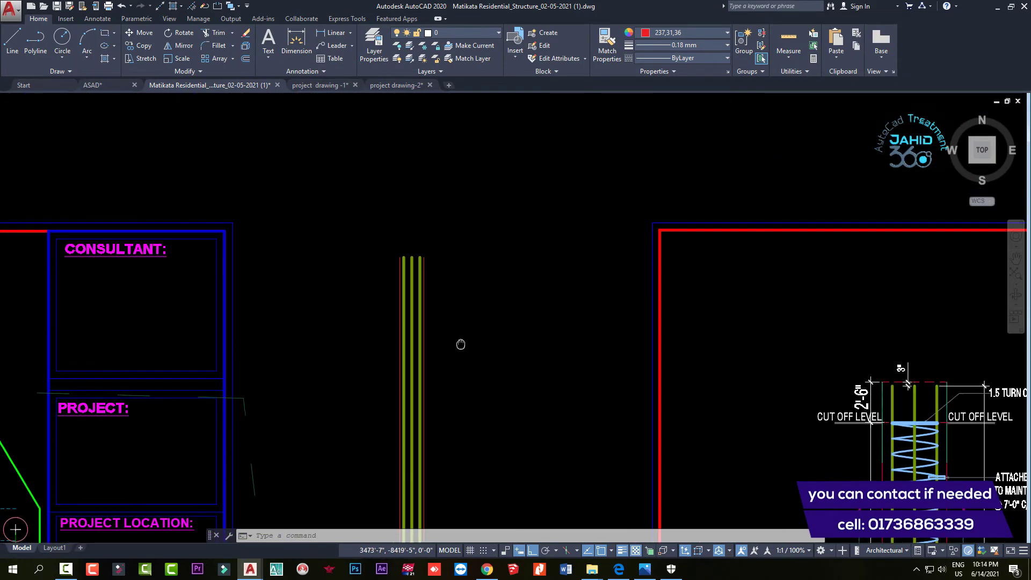
pyautogui.scroll(5, 460, 346)
pyautogui.click(376, 285)
pyautogui.press('Delete')
pyautogui.press('Escape')
pyautogui.write('l')
pyautogui.press('Return')
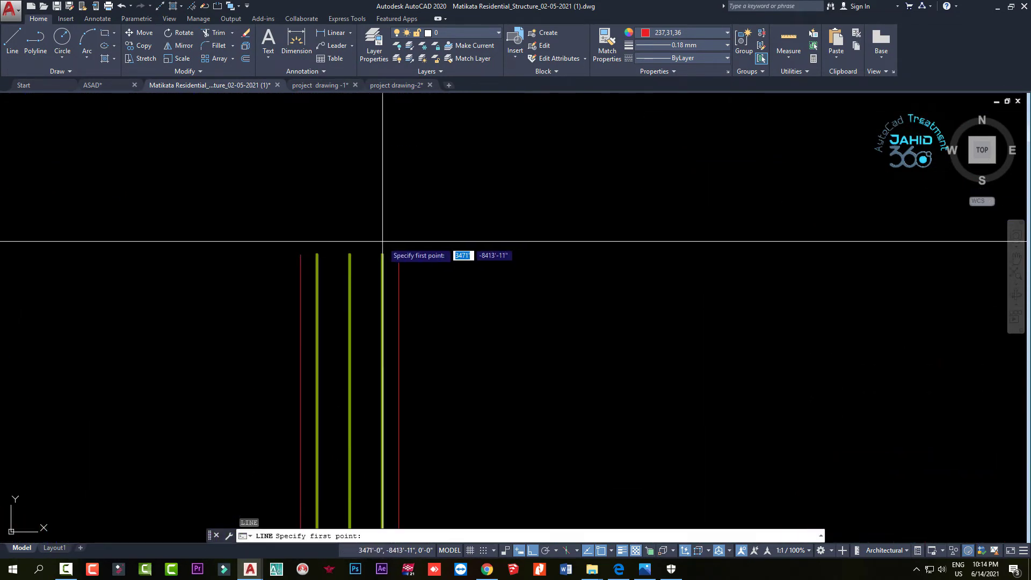
pyautogui.click(398, 255)
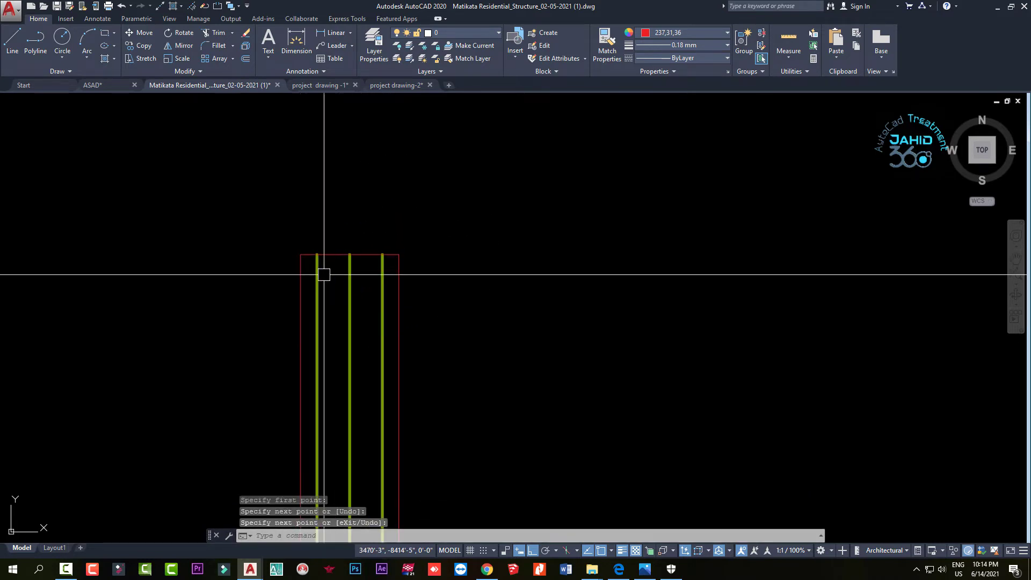
pyautogui.moveTo(168, 279); pyautogui.dragTo(477, 269, button='middle')
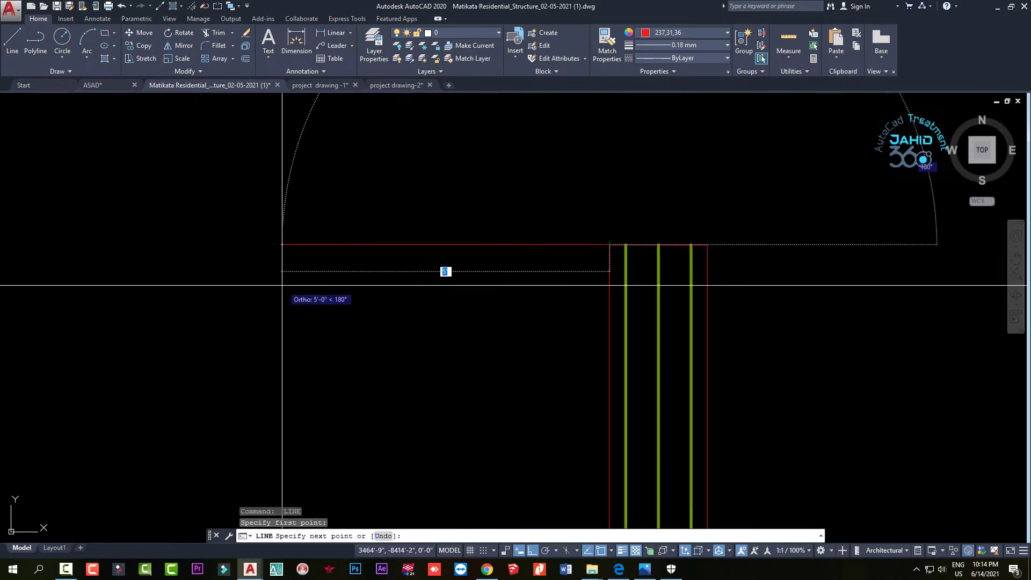
pyautogui.click(282, 244)
pyautogui.press('Escape')
# Stretch the cap line's right end grip far past the right side of the pile
pyautogui.click(507, 245)
pyautogui.click(609, 245)
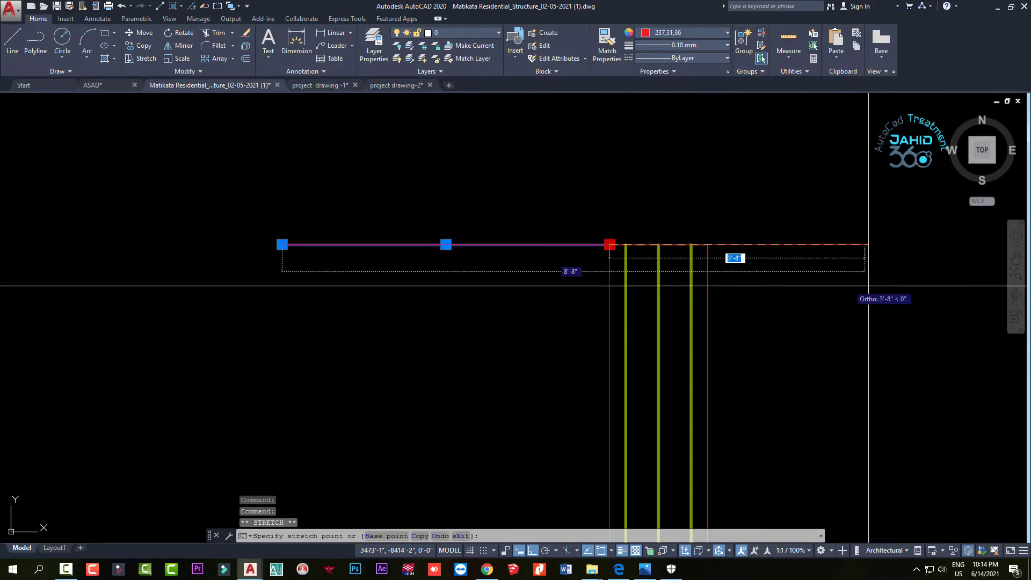
pyautogui.click(896, 290)
pyautogui.press('Escape')
pyautogui.moveTo(796, 309); pyautogui.dragTo(519, 263, button='middle')
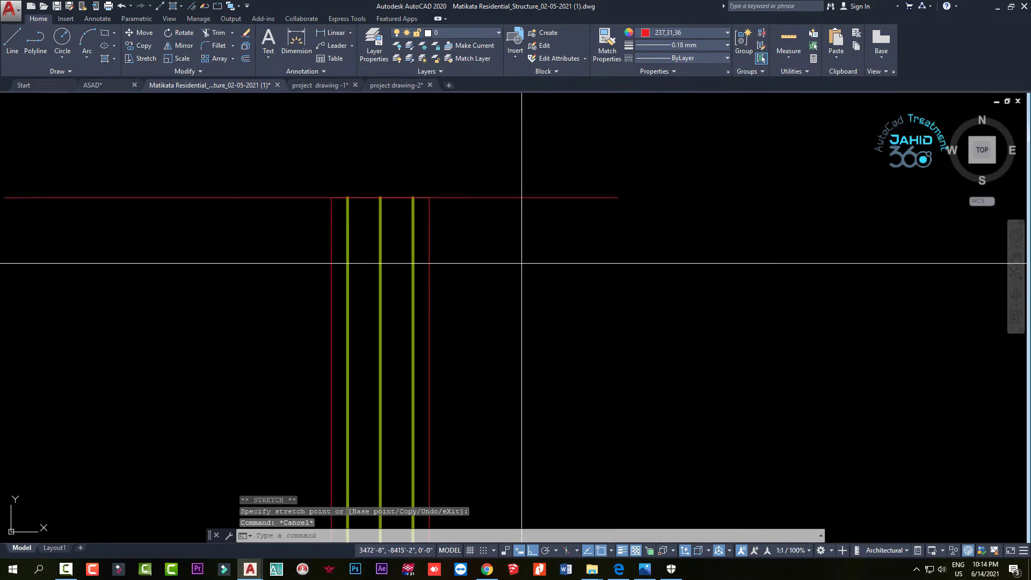
# Offset the cap line by 3 inches
pyautogui.write('o')
pyautogui.press('Return')
pyautogui.press('Return')
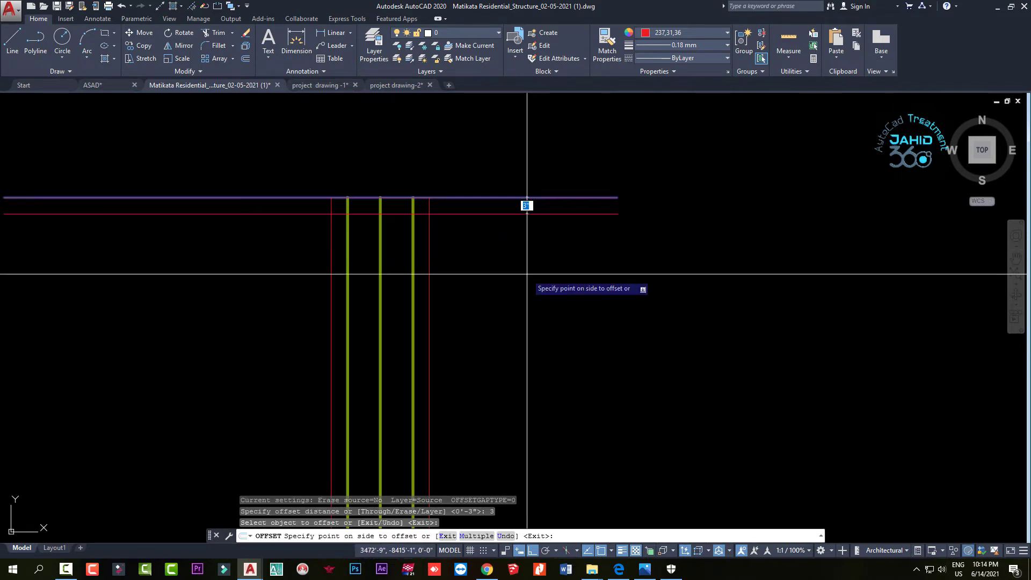
pyautogui.scroll(4, 414, 215)
pyautogui.press('Escape')
pyautogui.press('Escape')
pyautogui.press('Escape')
# Trim the line pieces inside a crossing window and erase the extra lower red line
pyautogui.press('Return')
pyautogui.click(430, 173)
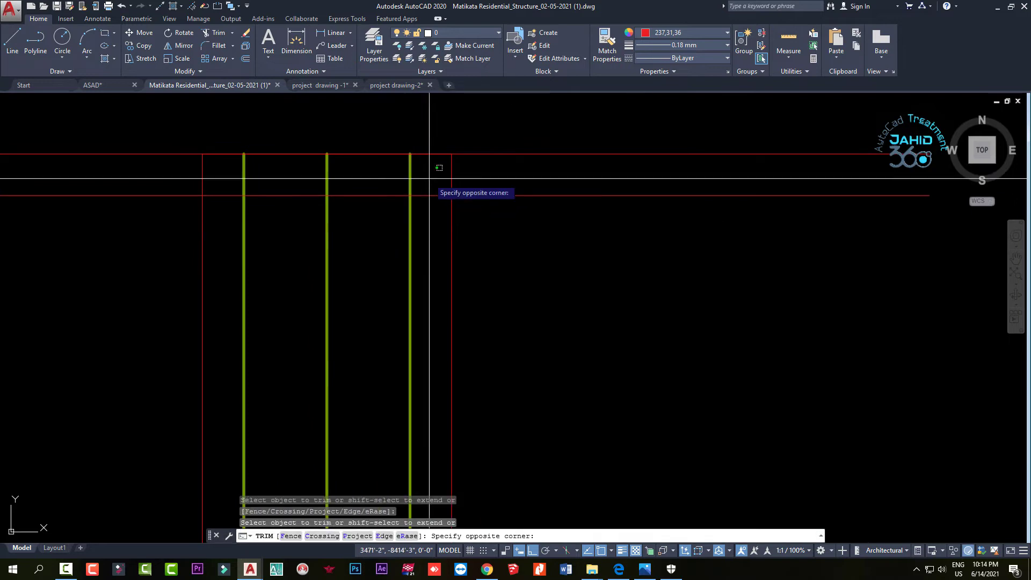
pyautogui.click(220, 179)
pyautogui.scroll(-4, 420, 267)
pyautogui.press('Return')
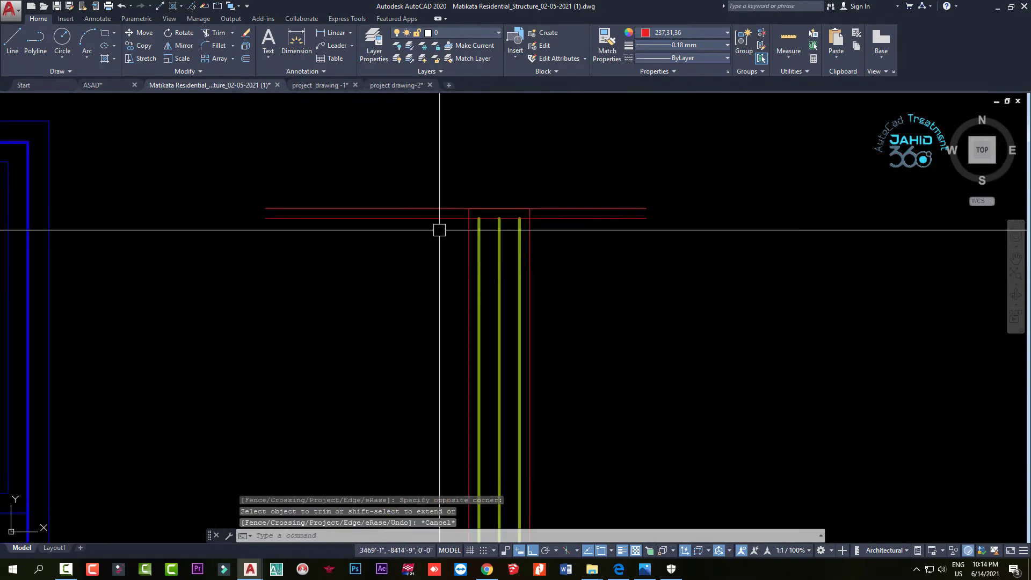
pyautogui.click(456, 225)
pyautogui.press('Delete')
pyautogui.moveTo(456, 256); pyautogui.dragTo(421, 241, button='middle')
# Copy the top red line 2'6" lower and delete the original upper line
pyautogui.press('Escape')
pyautogui.press('Escape')
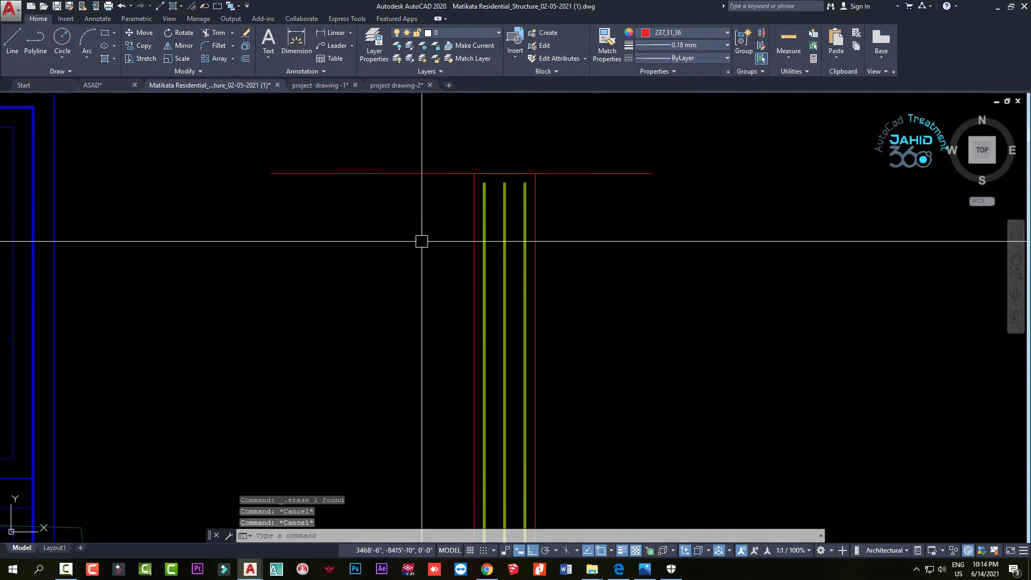
pyautogui.write('c')
pyautogui.press('Return')
pyautogui.press('Return')
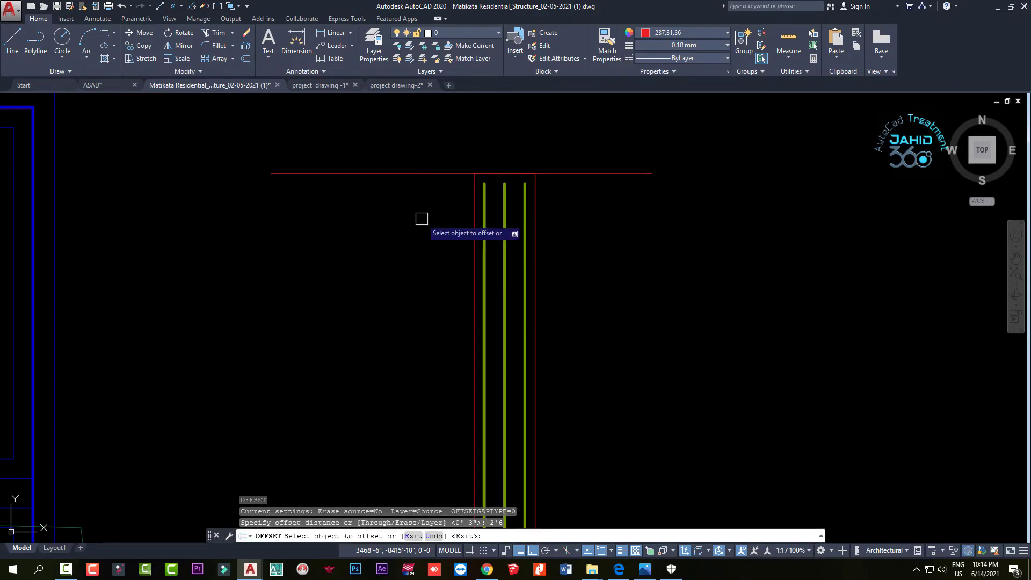
pyautogui.click(421, 173)
pyautogui.click(394, 339)
pyautogui.moveTo(394, 339); pyautogui.dragTo(400, 307, button='middle')
pyautogui.press('Escape')
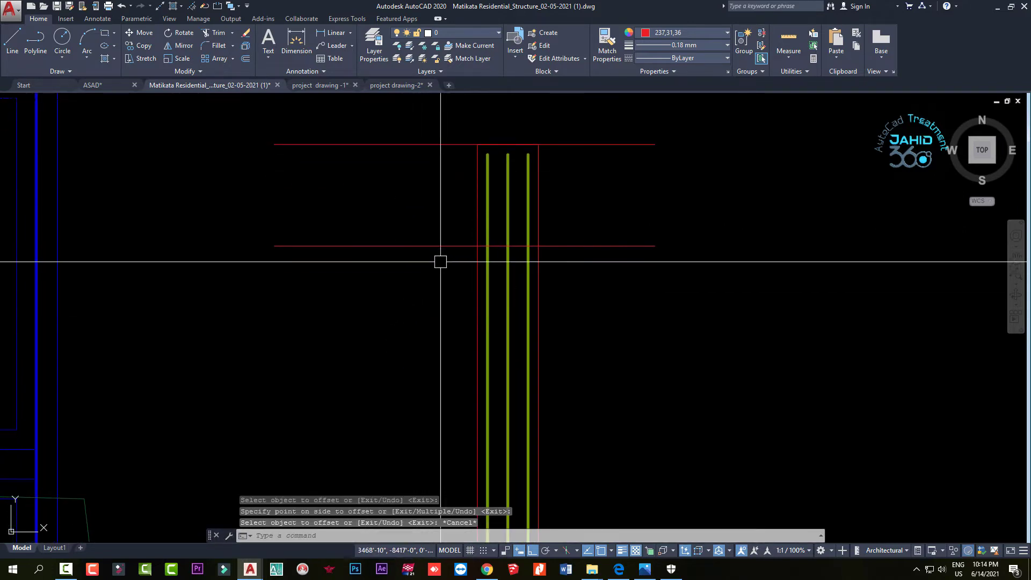
pyautogui.press('Escape')
pyautogui.press('Escape')
pyautogui.press('Escape')
pyautogui.moveTo(550, 156); pyautogui.dragTo(409, 139)
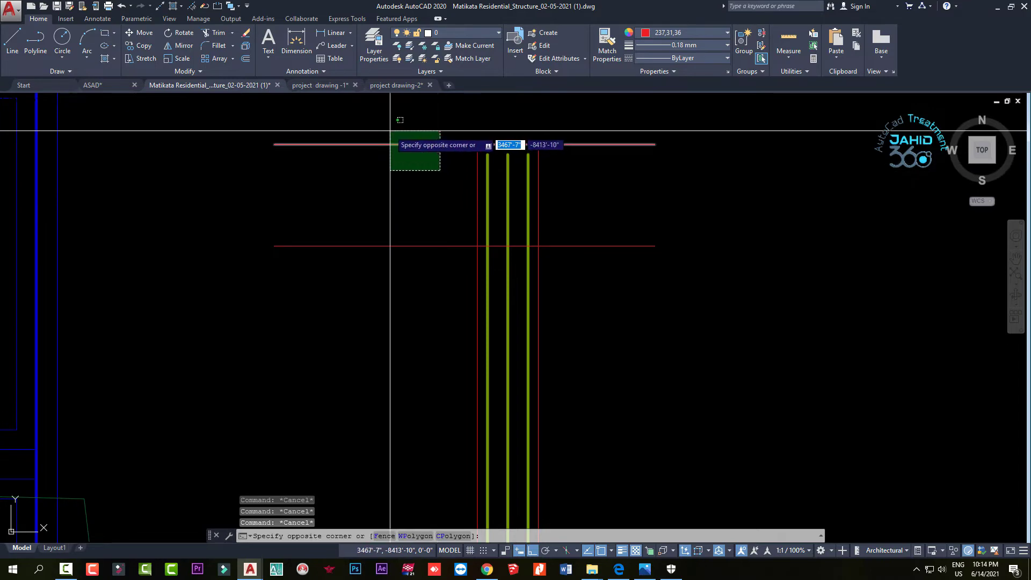
pyautogui.press('Delete')
# Make an offset copy of the cap line below it at the 37'6" distance
pyautogui.moveTo(423, 287); pyautogui.dragTo(426, 243, button='middle')
pyautogui.scroll(-3, 426, 242)
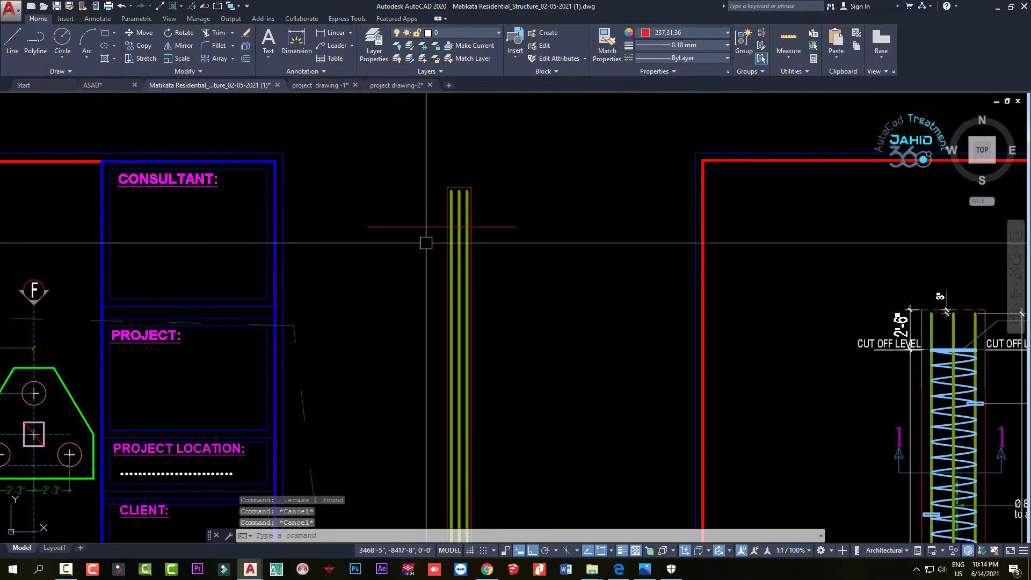
pyautogui.scroll(-4, 426, 242)
pyautogui.scroll(2, 425, 250)
pyautogui.write('o')
pyautogui.press('Return')
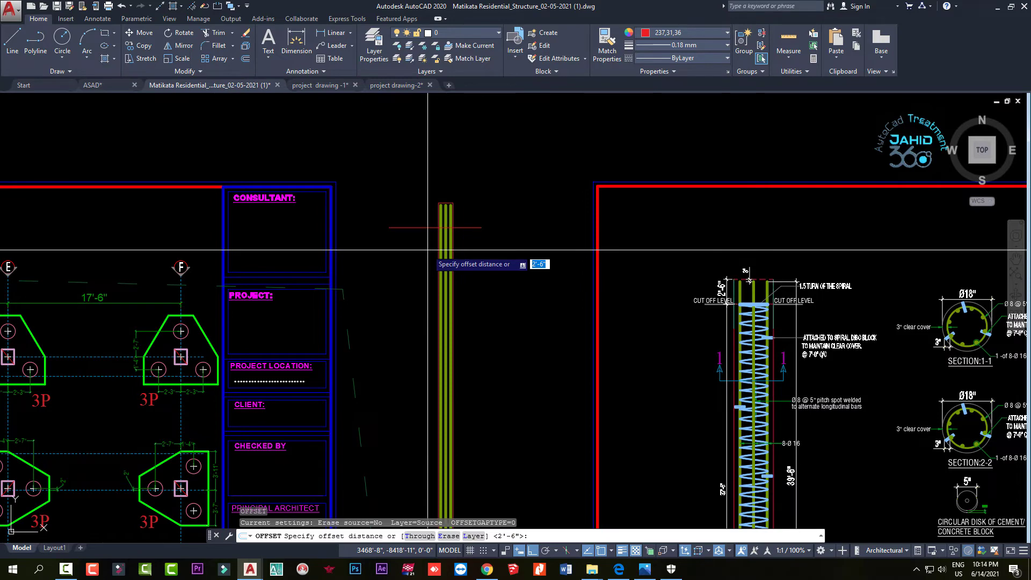
pyautogui.write("37'6")
pyautogui.press('Return')
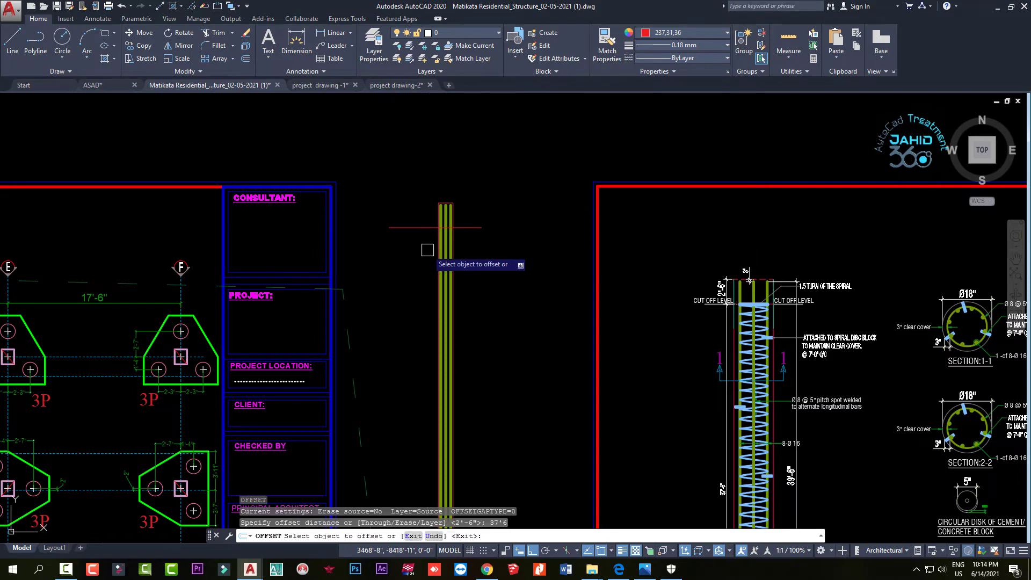
pyautogui.click(424, 228)
pyautogui.click(424, 317)
pyautogui.scroll(-5, 478, 328)
pyautogui.scroll(6, 418, 322)
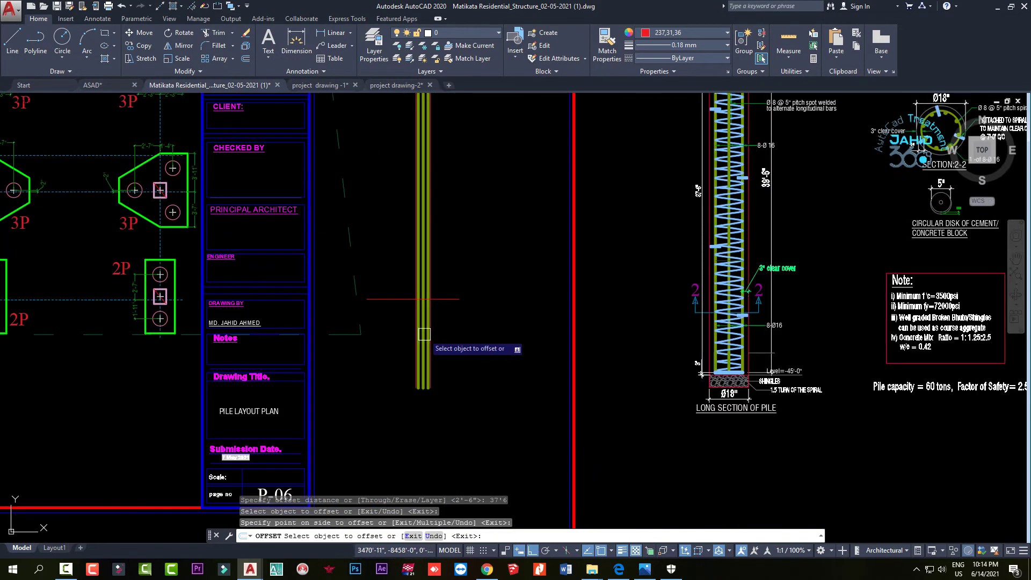
pyautogui.scroll(3, 365, 256)
pyautogui.press('Return')
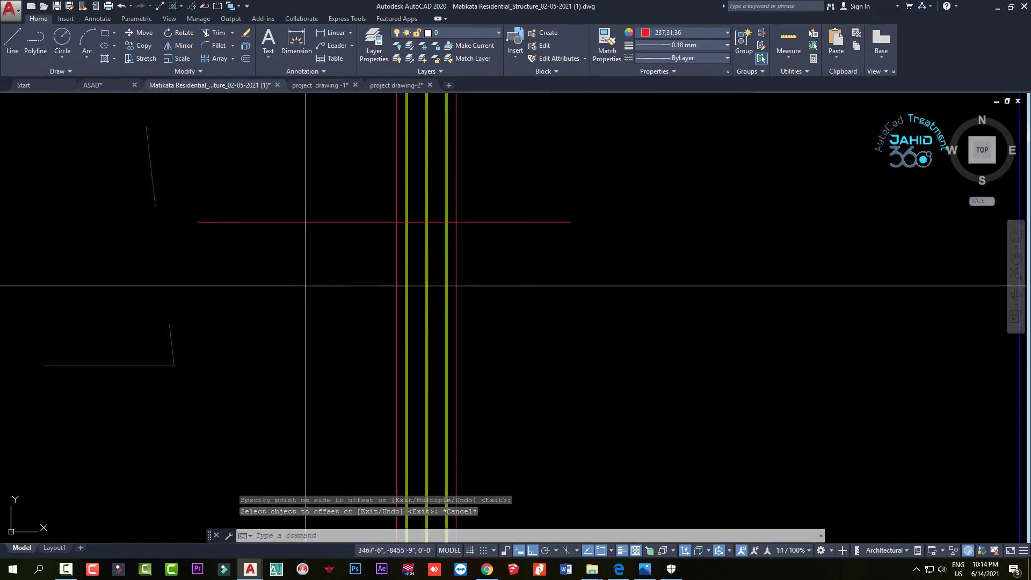
# Offset the red cap line 3 inches below itself, then begin a TRIM
pyautogui.press('Return')
pyautogui.write('3')
pyautogui.press('Return')
pyautogui.click(336, 223)
pyautogui.click(333, 301)
pyautogui.press('Escape')
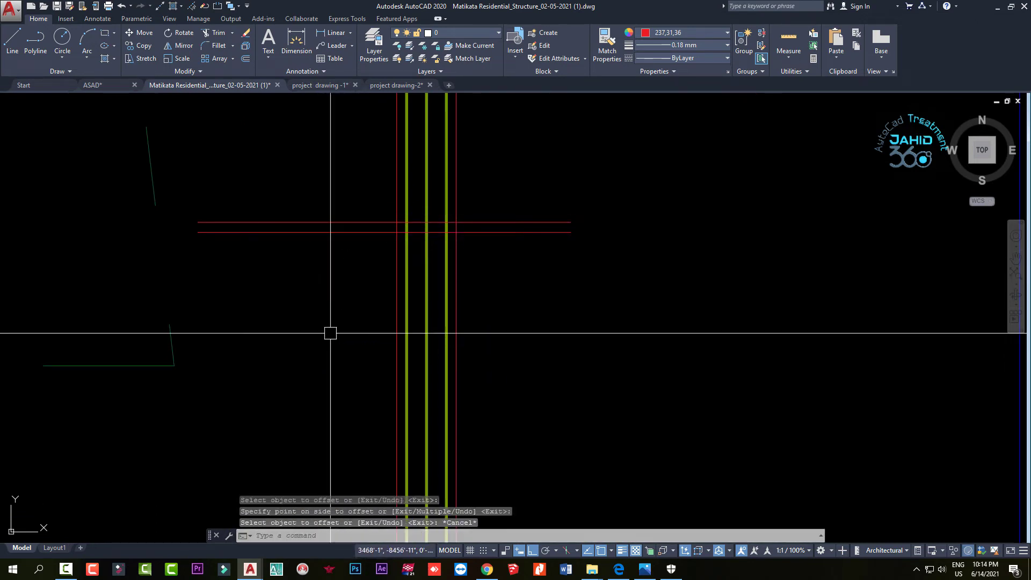
pyautogui.press('Escape')
pyautogui.write('tr')
pyautogui.press('Return')
pyautogui.scroll(2, 350, 210)
# Trim the green bars between the two cap lines, using the upper red line as cutting edge
pyautogui.click(350, 210)
pyautogui.press('Return')
pyautogui.scroll(3, 350, 211)
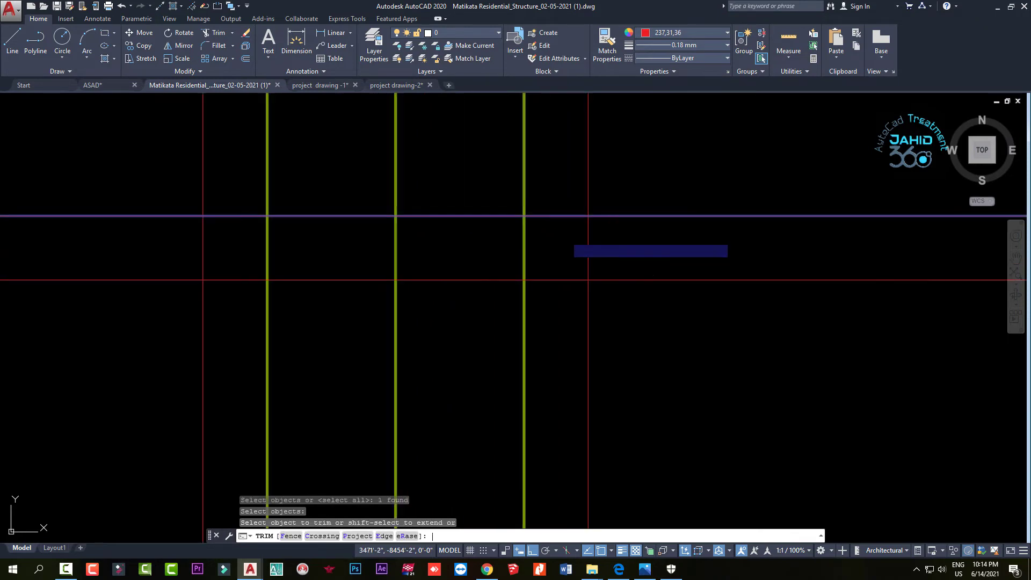
pyautogui.click(553, 237)
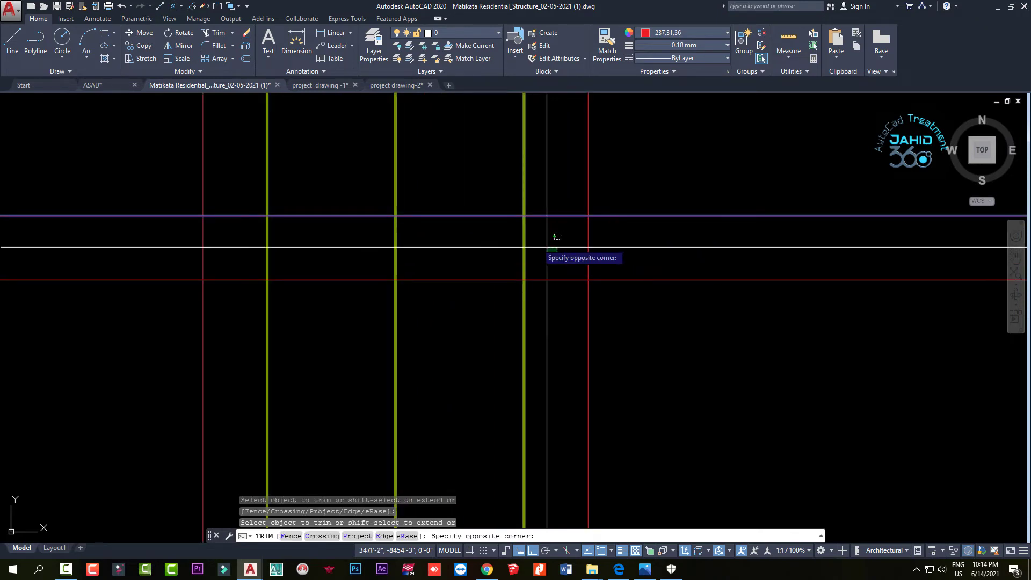
pyautogui.click(257, 248)
pyautogui.scroll(-5, 360, 257)
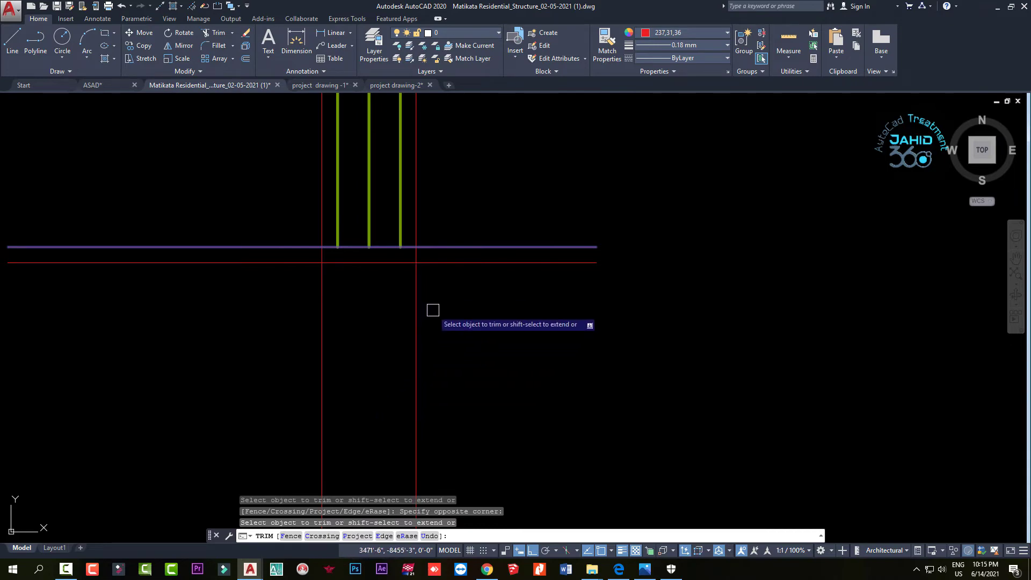
pyautogui.press('Escape')
pyautogui.scroll(-3, 437, 347)
pyautogui.scroll(-3, 444, 343)
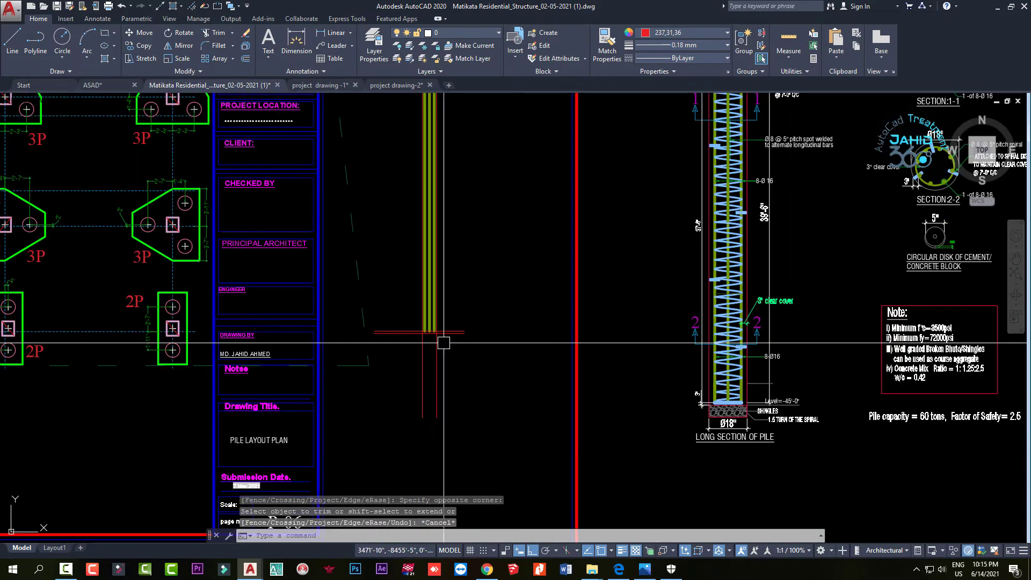
pyautogui.scroll(5, 768, 391)
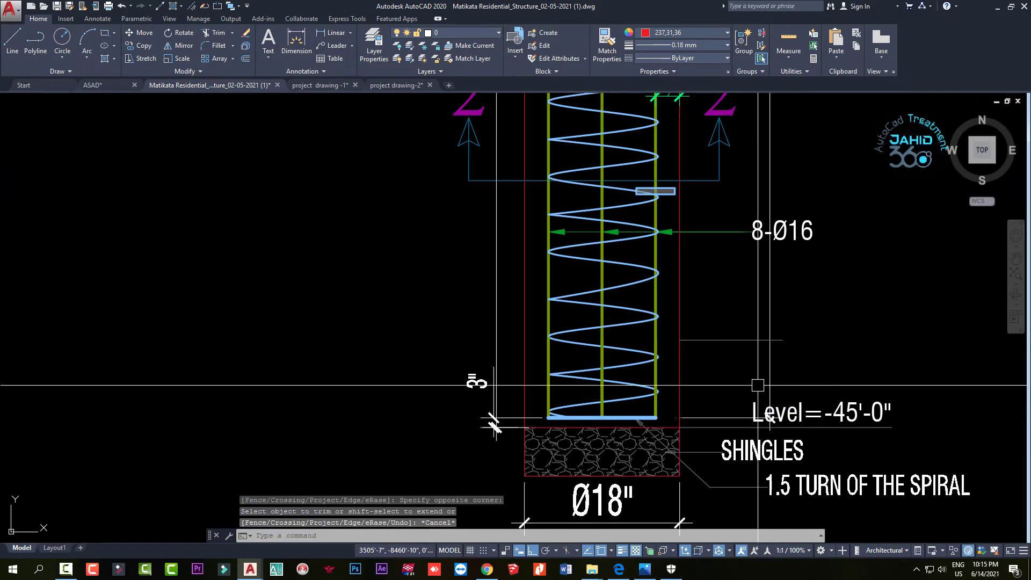
pyautogui.scroll(1, 770, 377)
# Zoom out to check the sheets and start a Linear dimension from the Annotation panel
pyautogui.press('Escape')
pyautogui.scroll(-3, 679, 417)
pyautogui.scroll(-2, 679, 419)
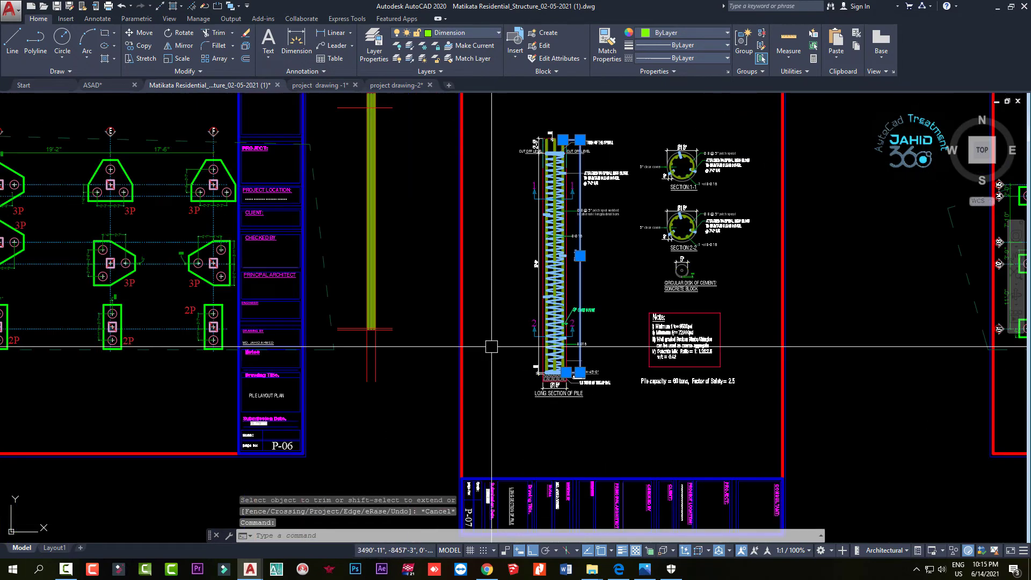
pyautogui.scroll(-2, 679, 345)
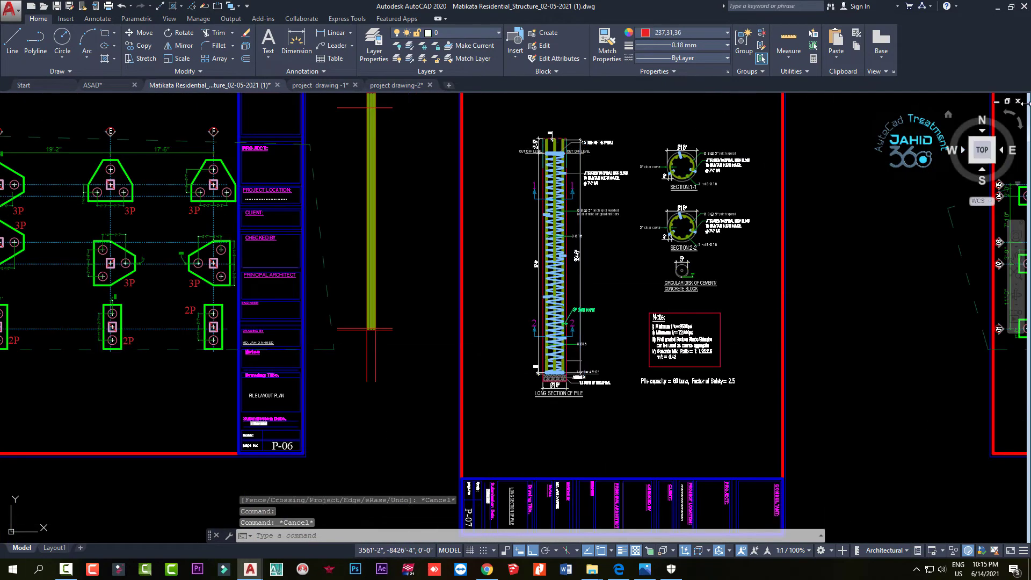
pyautogui.click(342, 40)
pyautogui.scroll(4, 408, 226)
pyautogui.scroll(6, 347, 205)
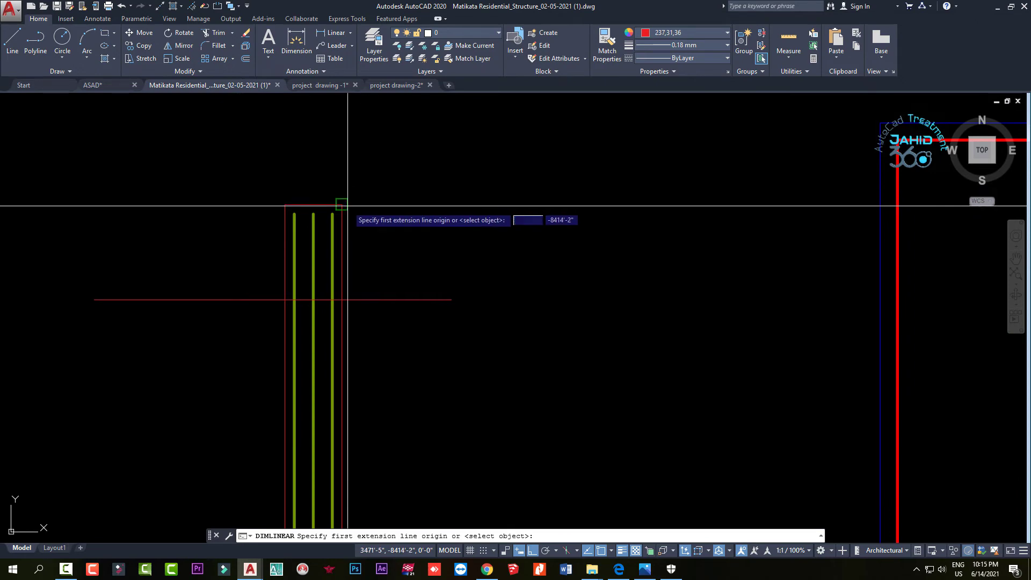
# Dimension the pile from top to bottom corner, placing the 40'-3" dimension beside it
pyautogui.click(348, 206)
pyautogui.scroll(-4, 365, 322)
pyautogui.scroll(2, 371, 430)
pyautogui.scroll(3, 396, 424)
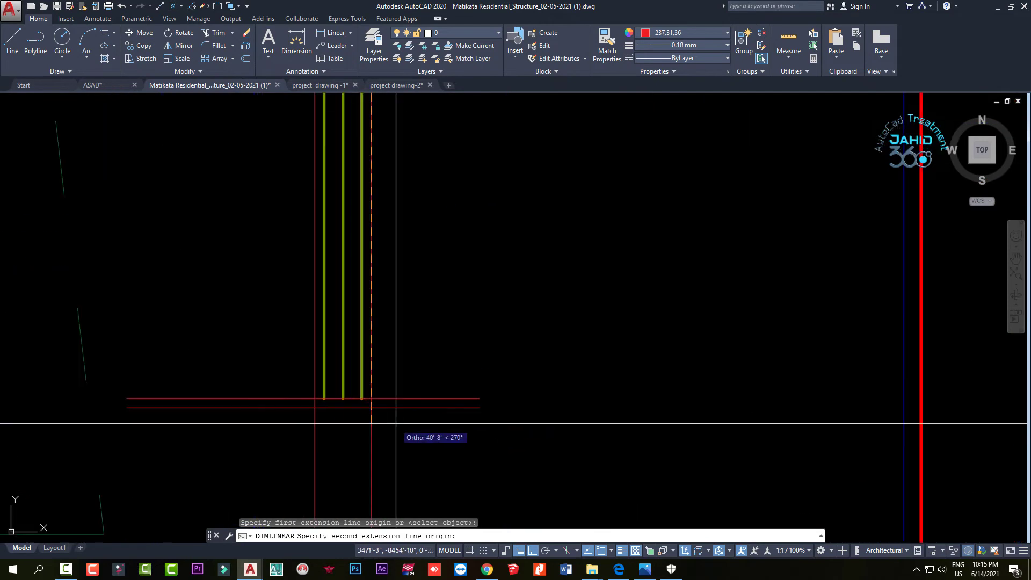
pyautogui.scroll(2, 395, 424)
pyautogui.click(350, 409)
pyautogui.scroll(-3, 351, 397)
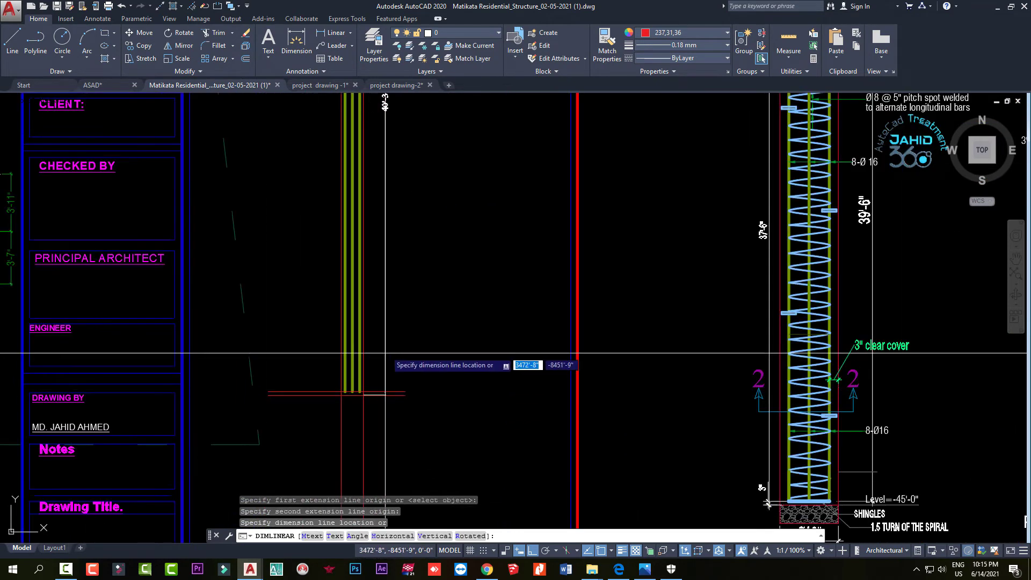
pyautogui.click(393, 299)
pyautogui.scroll(3, 384, 150)
pyautogui.scroll(-3, 387, 210)
# Select the 40'-3" dimension and adjust its lower endpoint grip near the pile bottom
pyautogui.click(386, 226)
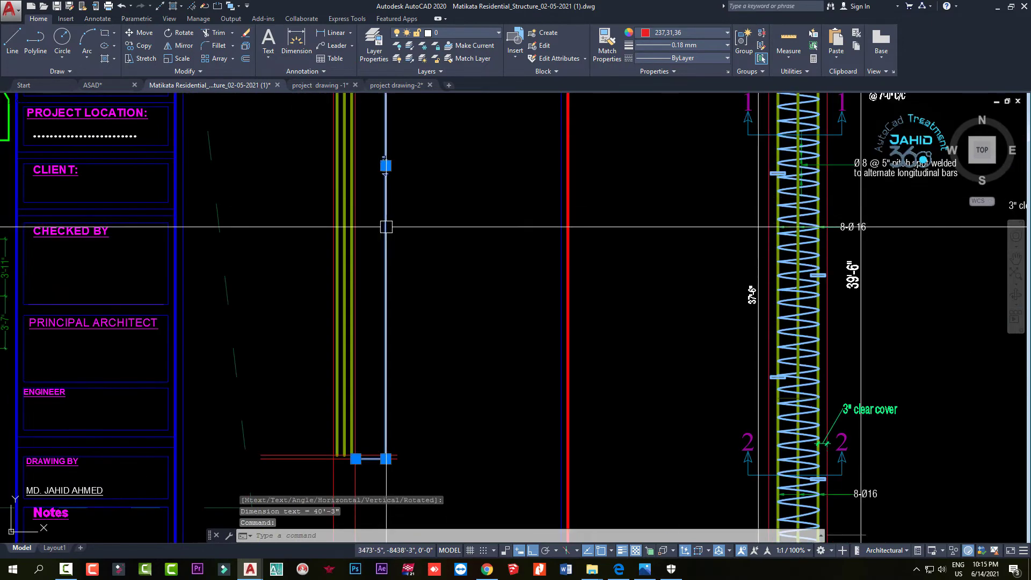
pyautogui.scroll(2, 356, 458)
pyautogui.scroll(2, 368, 421)
pyautogui.click(372, 398)
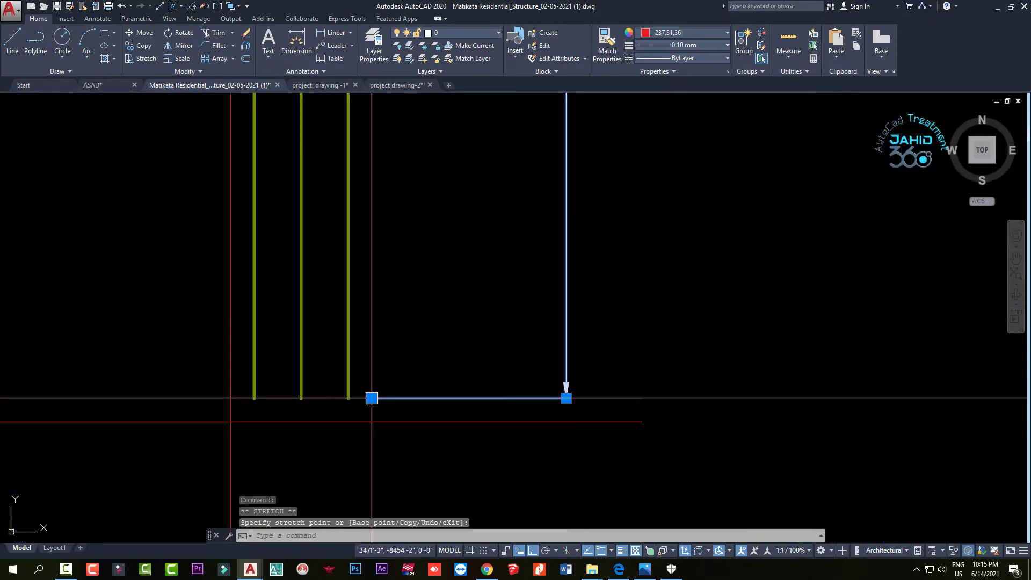
pyautogui.scroll(-3, 372, 398)
pyautogui.scroll(2, 355, 246)
pyautogui.scroll(-2, 376, 215)
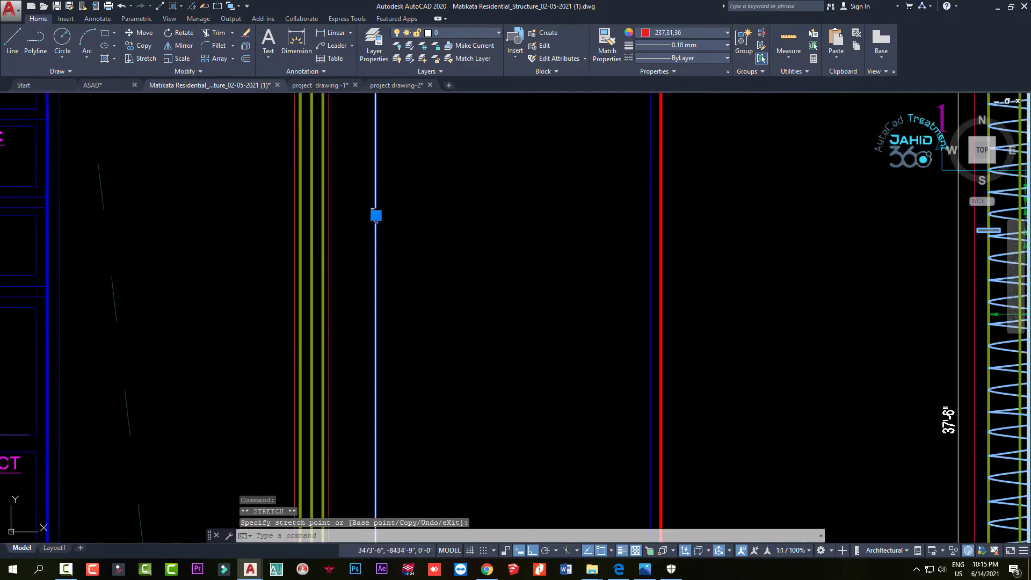
pyautogui.scroll(-3, 376, 242)
pyautogui.scroll(3, 376, 375)
pyautogui.scroll(-3, 387, 349)
pyautogui.scroll(-1, 408, 307)
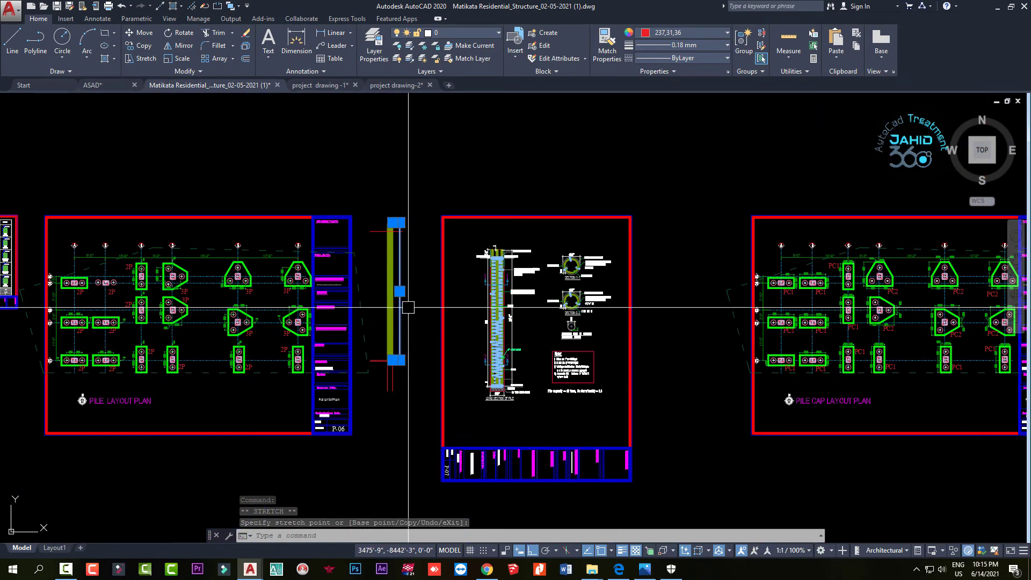
pyautogui.scroll(3, 403, 295)
pyautogui.scroll(3, 376, 351)
pyautogui.scroll(-3, 405, 214)
pyautogui.scroll(1, 373, 417)
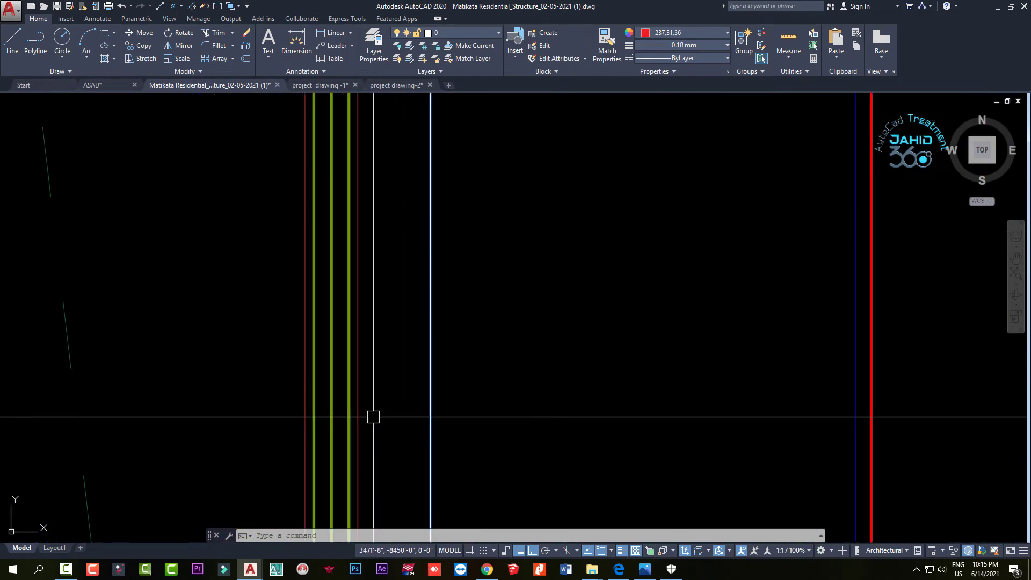
pyautogui.moveTo(374, 417); pyautogui.dragTo(413, 163, button='middle')
# Stretch the new pile's bottom outline and bars 6 inches upward
pyautogui.press('Escape')
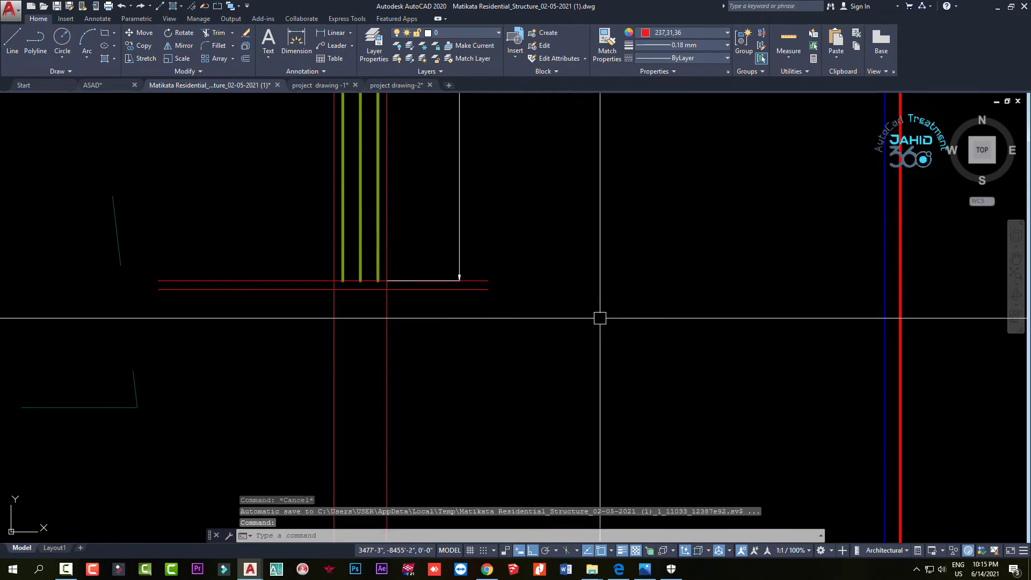
pyautogui.click(607, 321)
pyautogui.click(154, 236)
pyautogui.write('s')
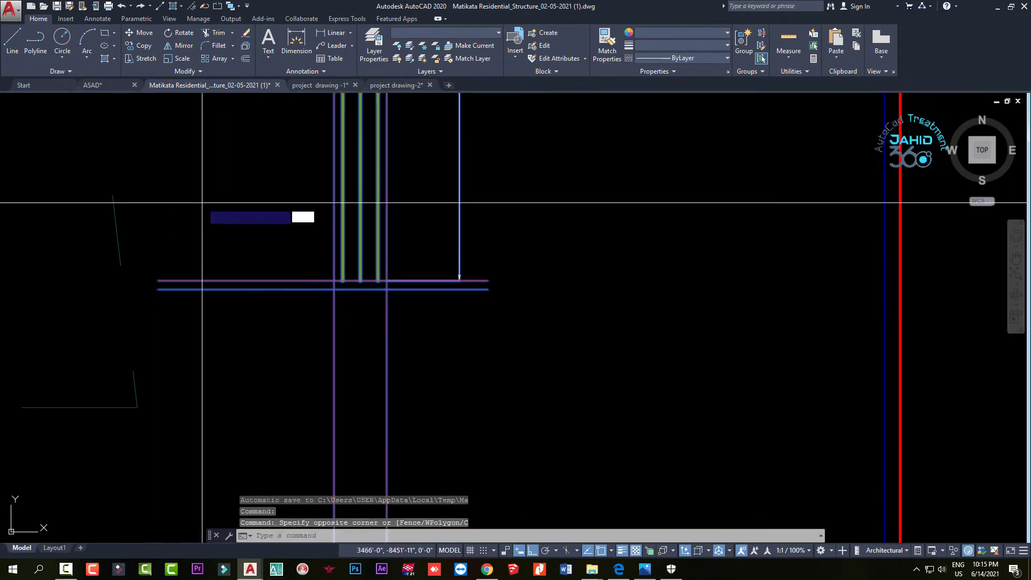
pyautogui.press('Return')
pyautogui.click(218, 186)
pyautogui.write('6')
pyautogui.press('Return')
# Zoom and pan along the shortened pile to check it, then clear the selection
pyautogui.scroll(-3, 352, 272)
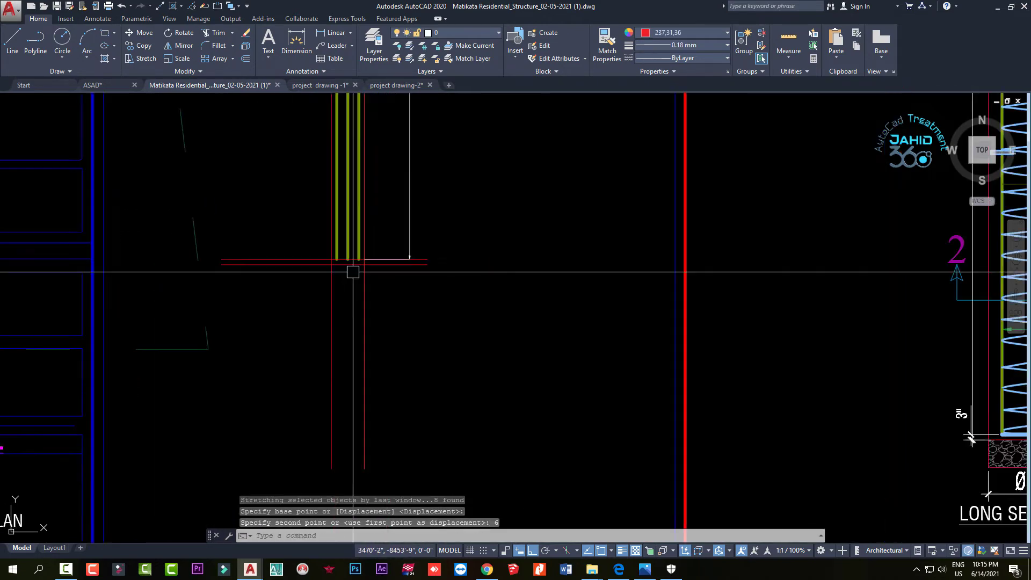
pyautogui.scroll(-3, 353, 272)
pyautogui.scroll(5, 410, 224)
pyautogui.scroll(-3, 444, 284)
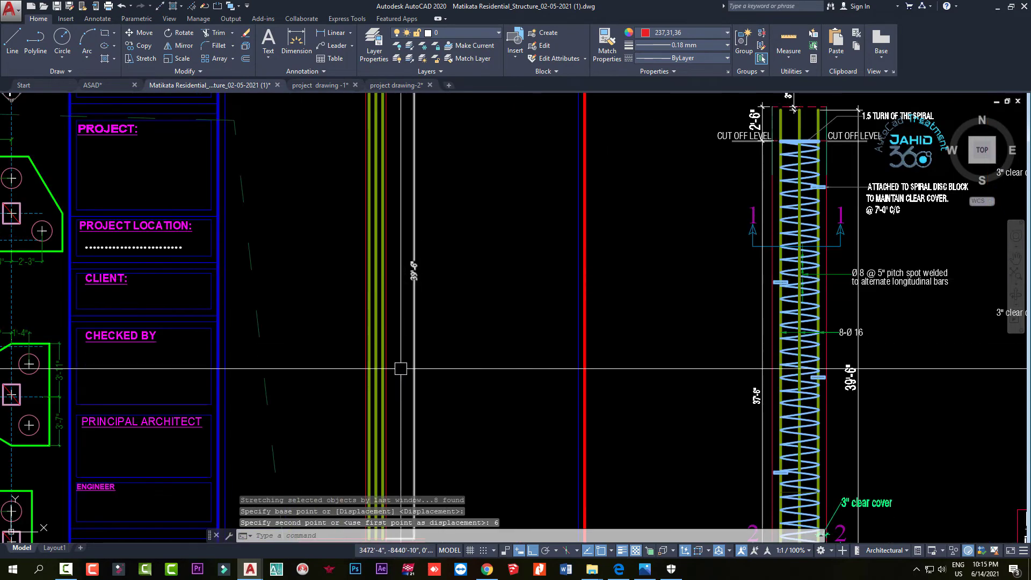
pyautogui.moveTo(395, 368); pyautogui.dragTo(396, 269, button='middle')
pyautogui.scroll(3, 391, 295)
pyautogui.scroll(-1, 380, 267)
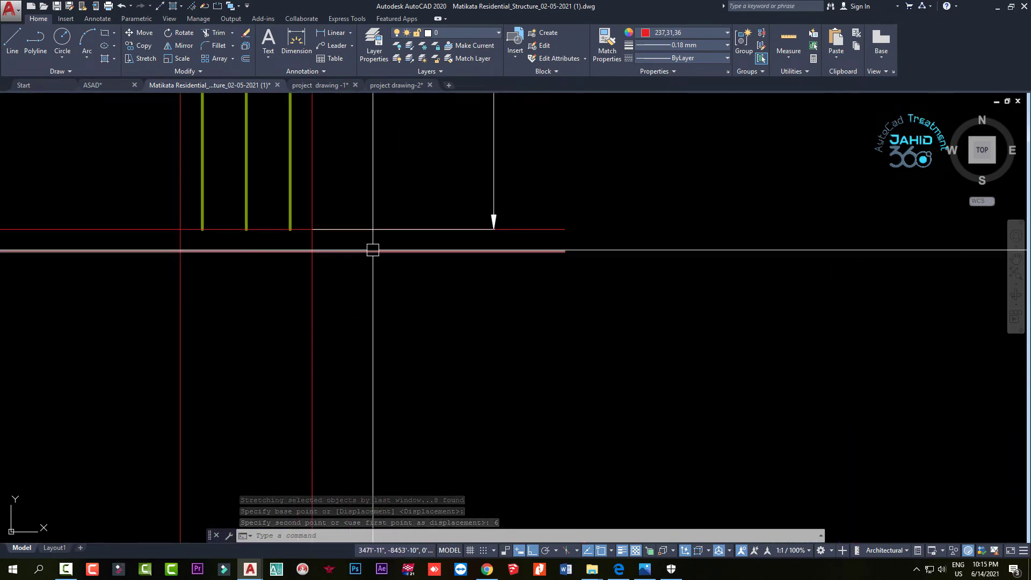
pyautogui.scroll(-1, 370, 292)
pyautogui.scroll(-2, 340, 288)
pyautogui.scroll(-2, 475, 337)
pyautogui.scroll(5, 476, 336)
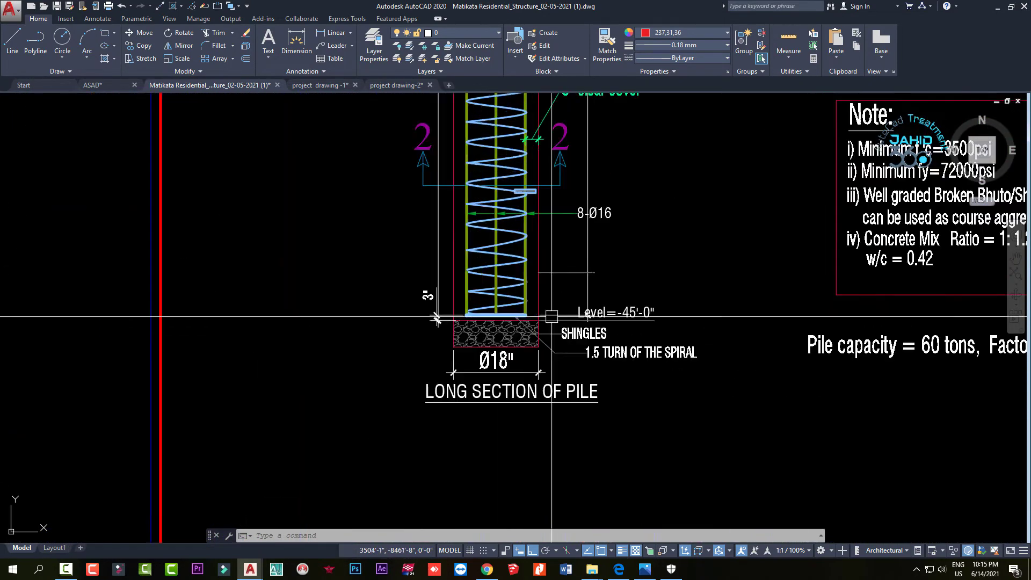
pyautogui.scroll(3, 571, 333)
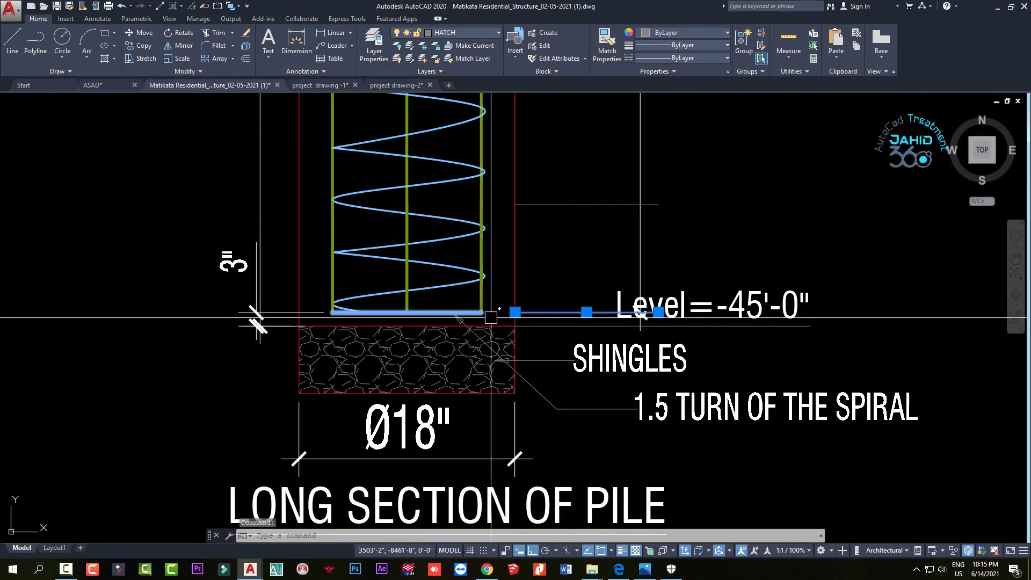
pyautogui.press('Escape')
pyautogui.scroll(-5, 490, 317)
pyautogui.scroll(-2, 491, 317)
pyautogui.scroll(6, 557, 317)
pyautogui.scroll(3, 557, 317)
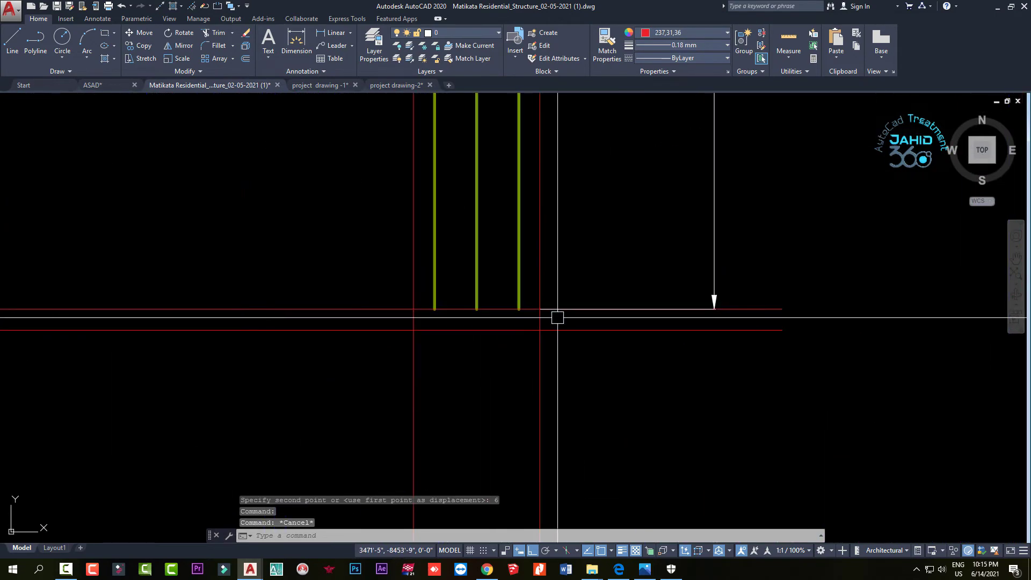
# Start a trim with TR, then cancel it without trimming anything
pyautogui.write('tr')
pyautogui.press('space')
pyautogui.scroll(-3, 558, 327)
pyautogui.scroll(-2, 575, 370)
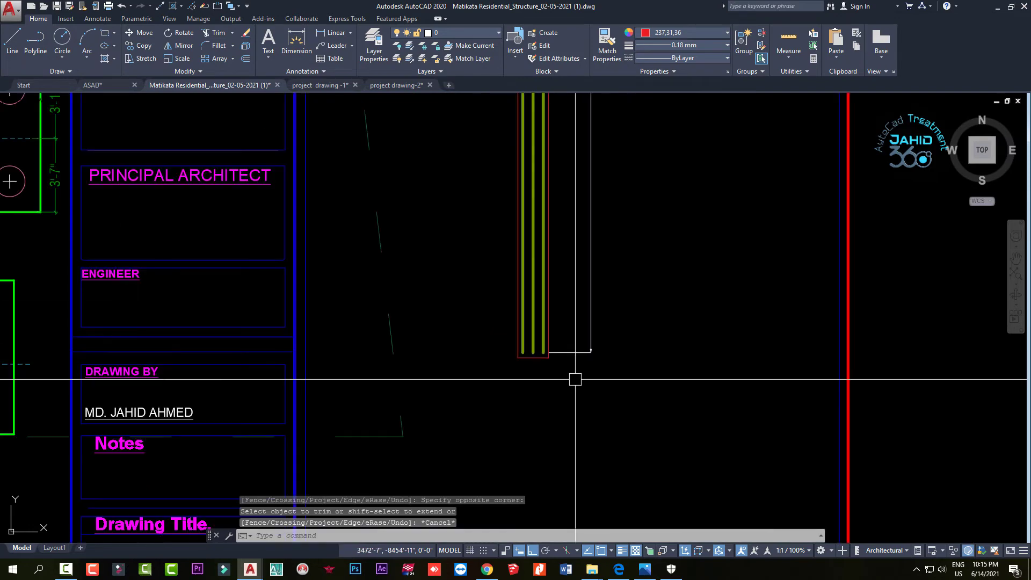
pyautogui.scroll(2, 452, 420)
pyautogui.press('Escape')
pyautogui.scroll(-3, 452, 420)
pyautogui.scroll(3, 423, 405)
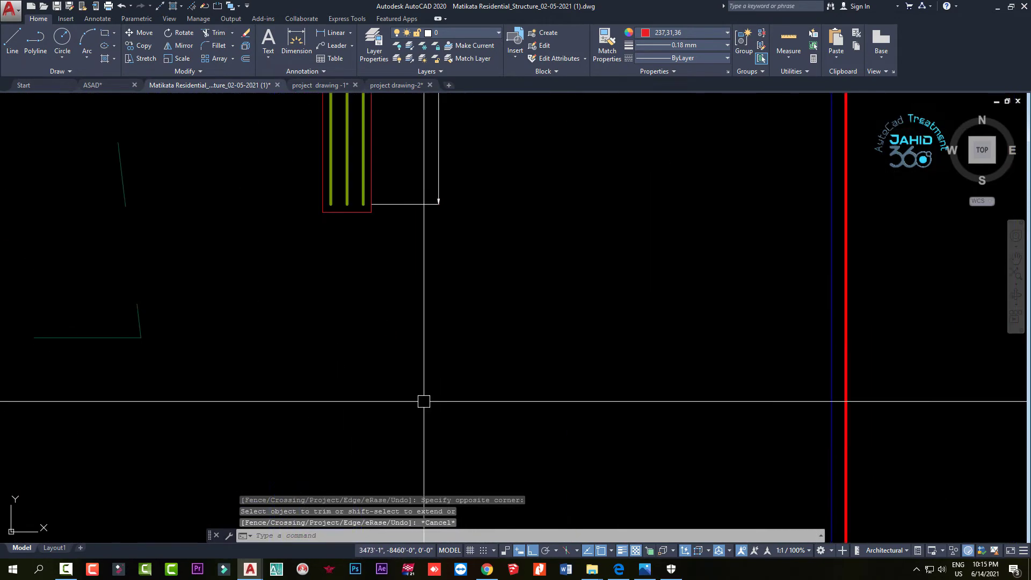
pyautogui.scroll(1, 423, 405)
# Window-select the shingles hatch beneath the new pile's base
pyautogui.moveTo(423, 405); pyautogui.dragTo(396, 308, button='middle')
pyautogui.scroll(3, 390, 290)
pyautogui.scroll(-5, 587, 338)
pyautogui.scroll(4, 569, 336)
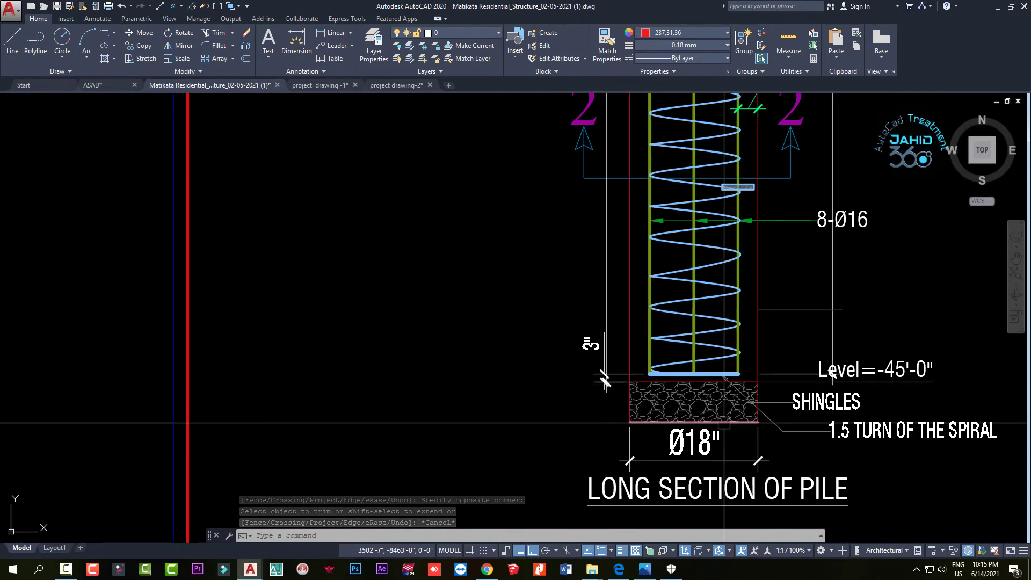
pyautogui.scroll(2, 549, 334)
pyautogui.scroll(2, 549, 334)
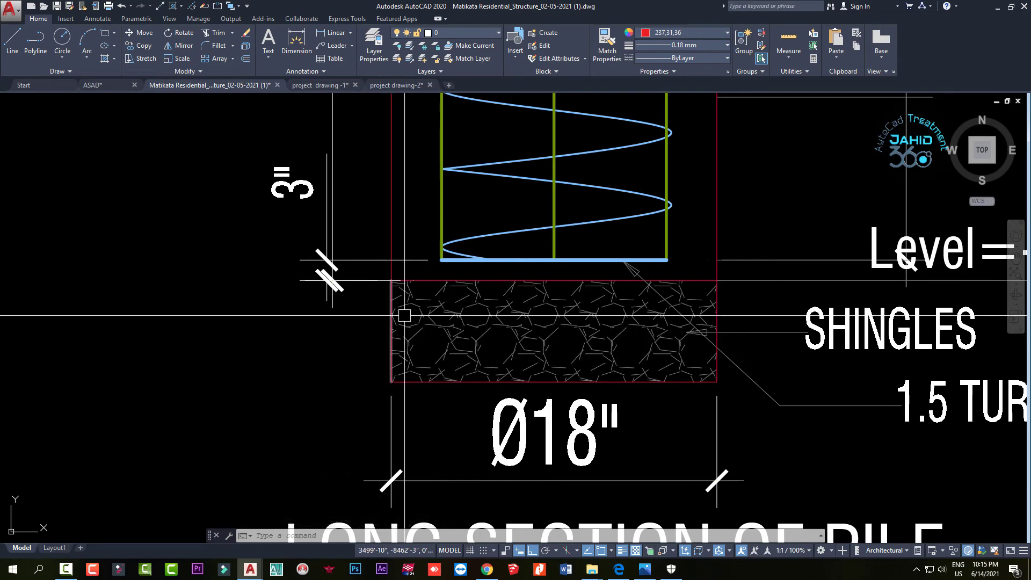
pyautogui.scroll(2, 428, 348)
pyautogui.click(428, 348)
pyautogui.click(345, 323)
pyautogui.scroll(-5, 392, 327)
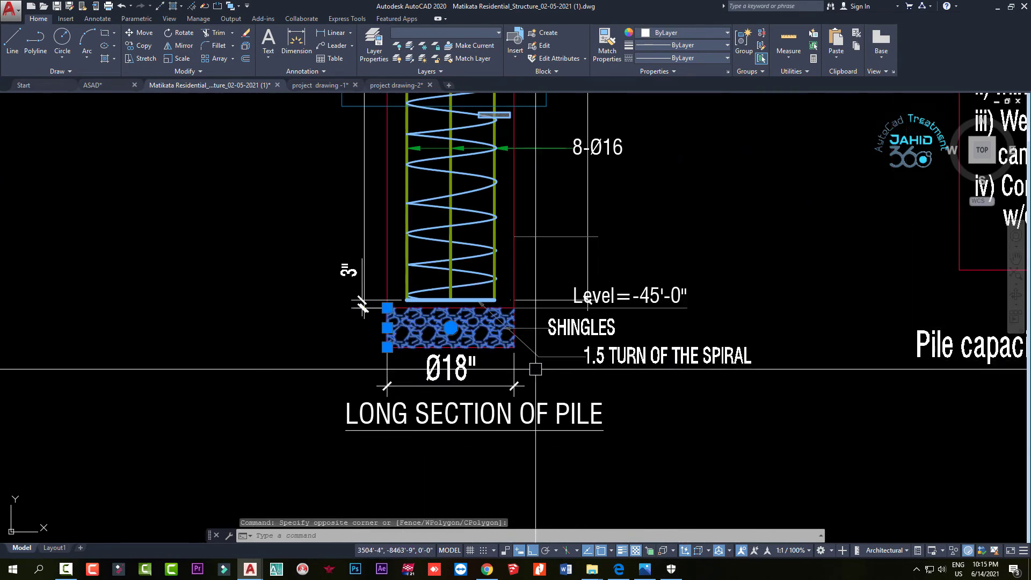
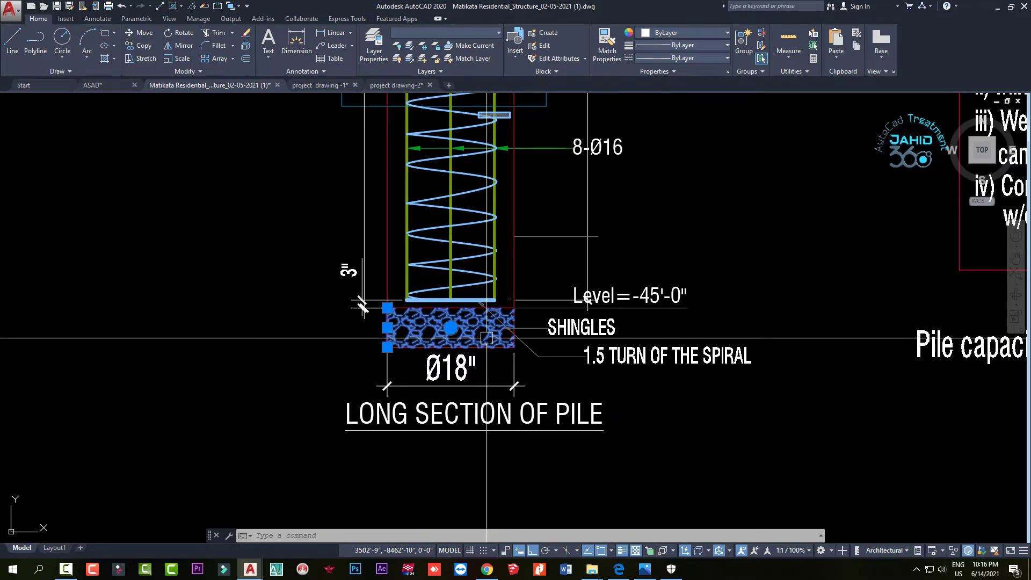
# Copy the gravel hatch from its corner to just below the new pile column
pyautogui.click(141, 46)
pyautogui.scroll(4, 392, 312)
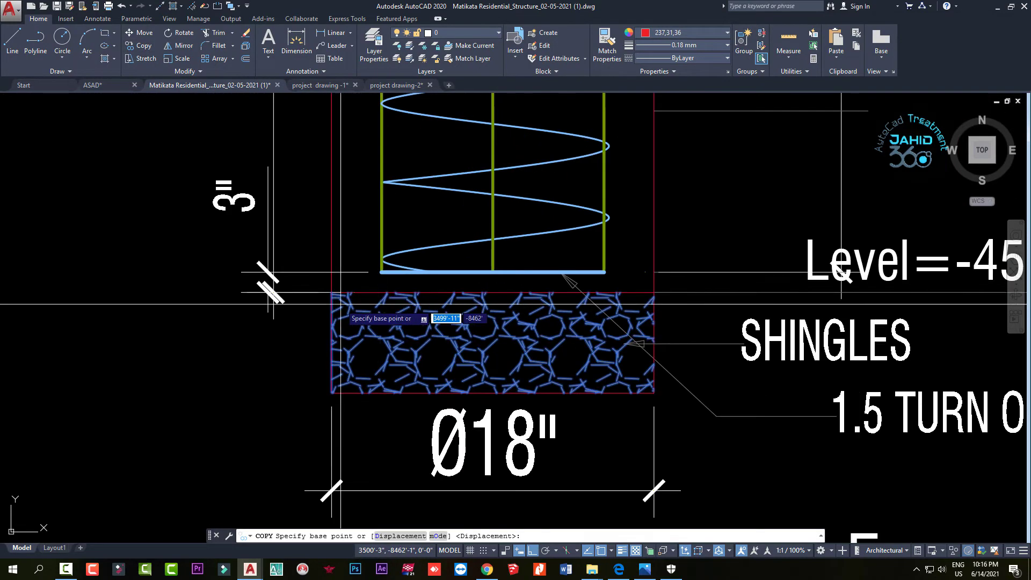
pyautogui.scroll(4, 392, 312)
pyautogui.click(356, 281)
pyautogui.scroll(-6, 560, 318)
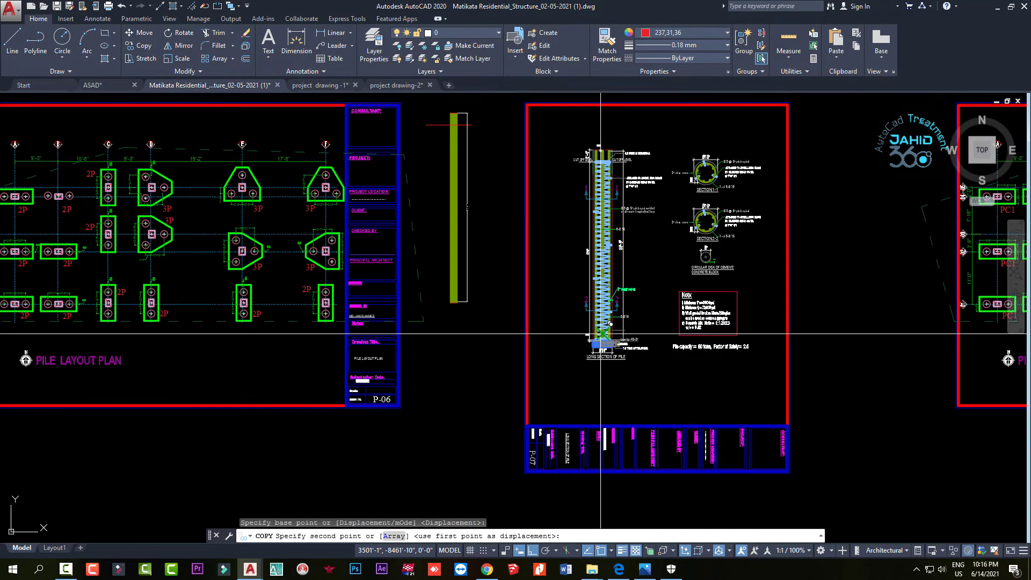
pyautogui.scroll(6, 459, 317)
pyautogui.click(388, 269)
pyautogui.scroll(2, 473, 285)
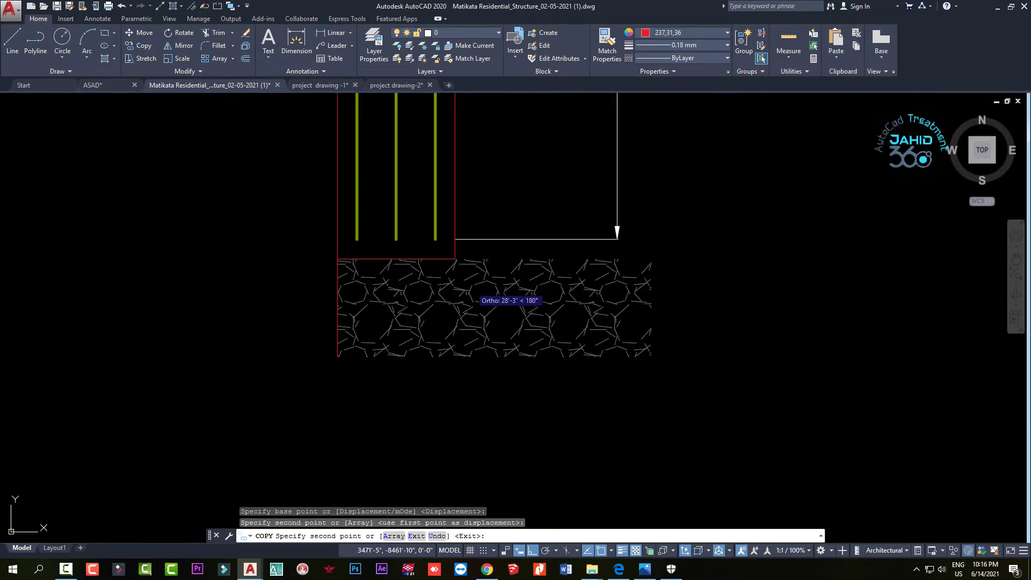
pyautogui.press('Escape')
pyautogui.press('Escape')
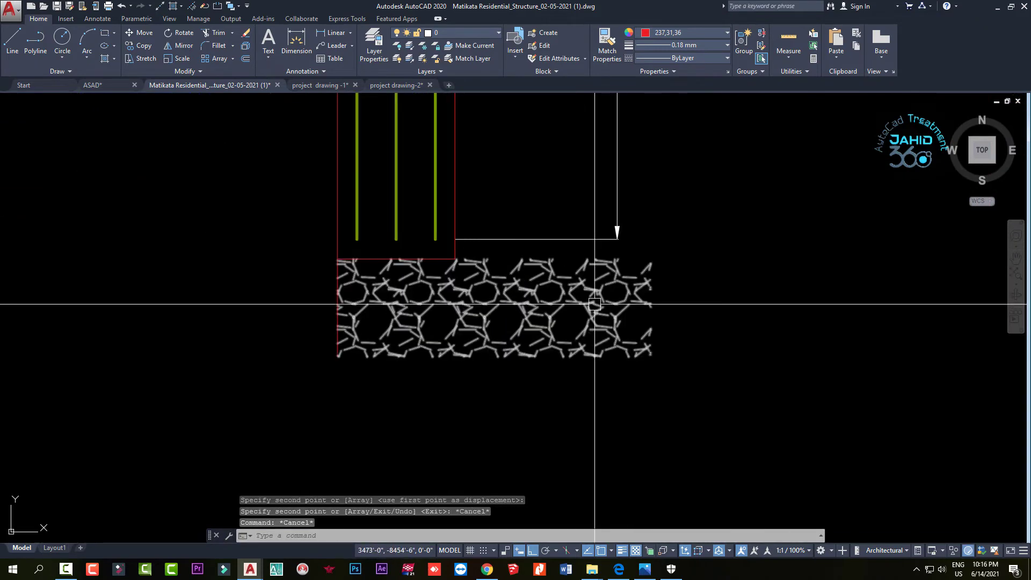
pyautogui.click(595, 295)
pyautogui.press('Escape')
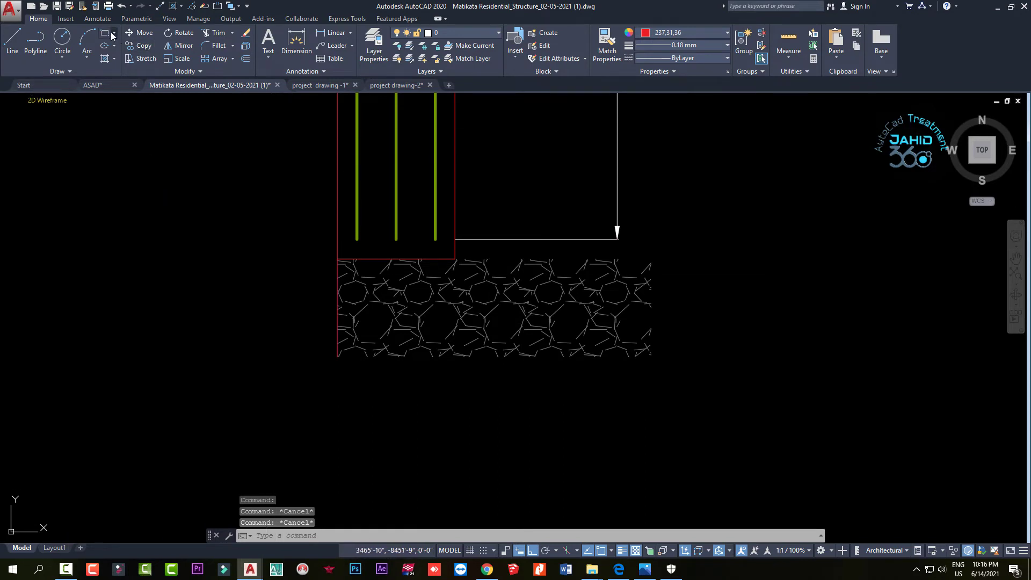
# Draw a rectangle from the column corner to the hatch's bottom-left as the trim boundary
pyautogui.write('rec')
pyautogui.press('Return')
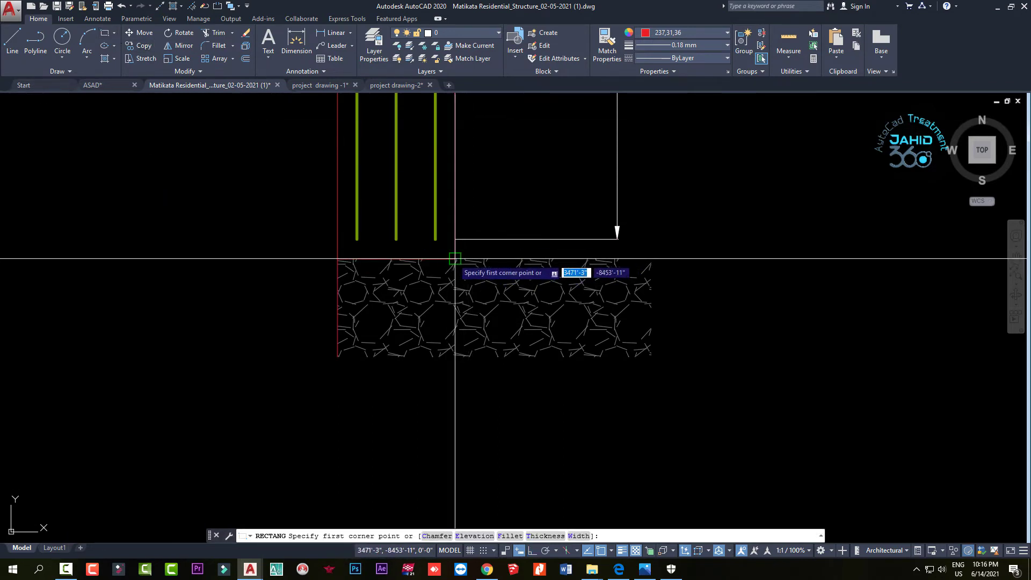
pyautogui.click(455, 259)
pyautogui.click(337, 356)
pyautogui.press('Escape')
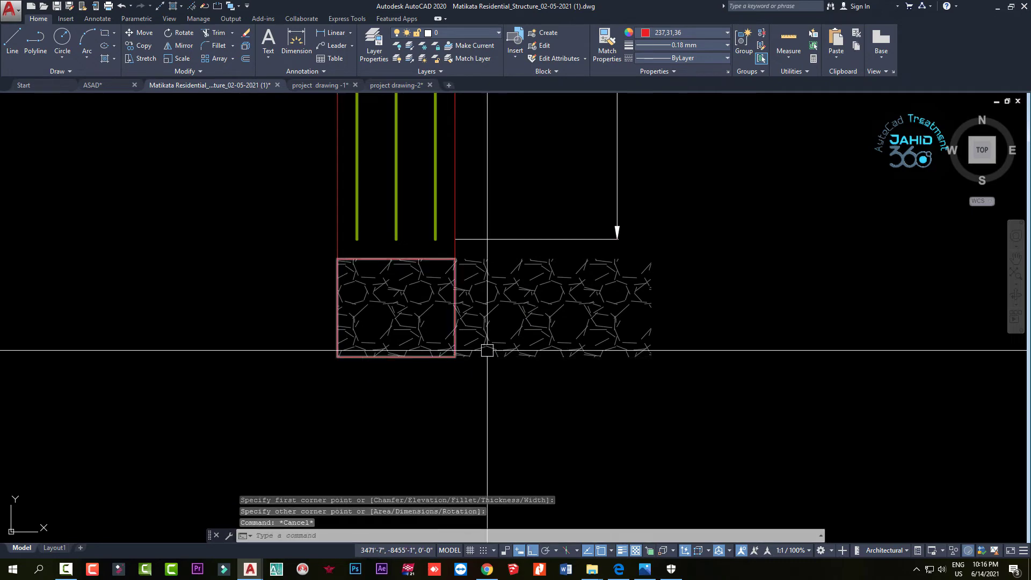
# Set the copied hatch's Associative to No and stretch its right edge back to the rectangle
pyautogui.click(482, 322)
pyautogui.click(596, 288)
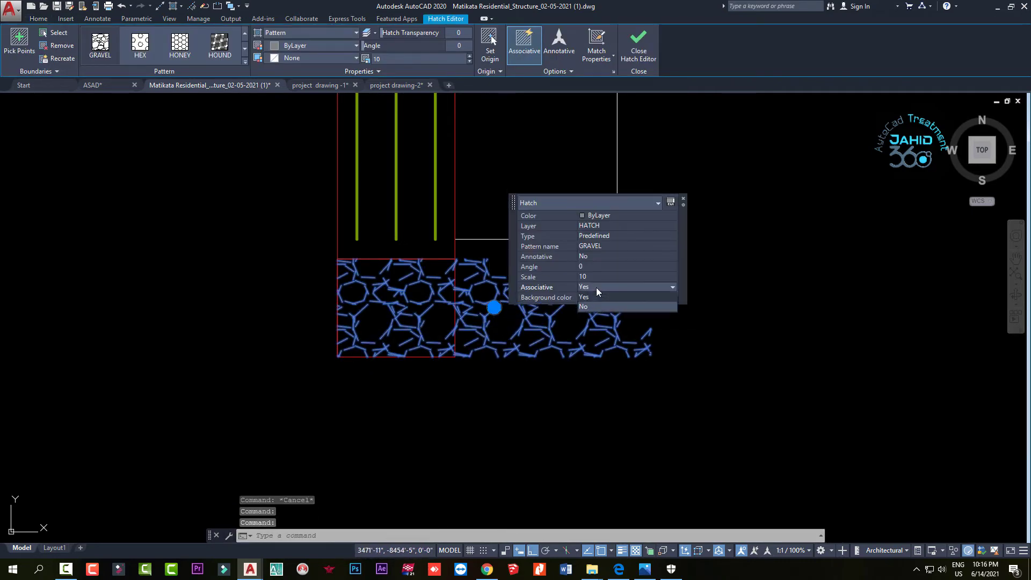
pyautogui.click(583, 306)
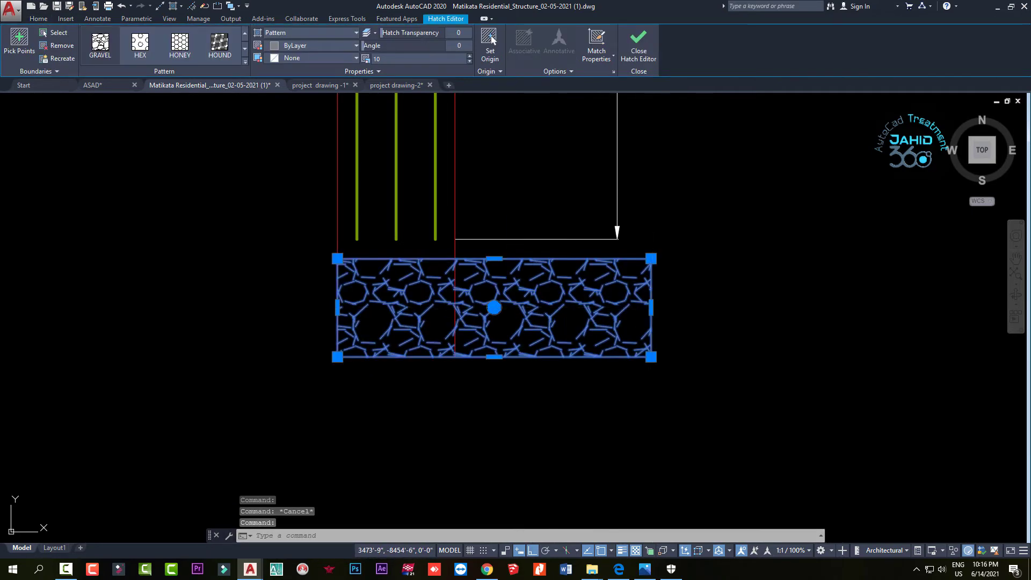
pyautogui.click(651, 308)
pyautogui.click(456, 307)
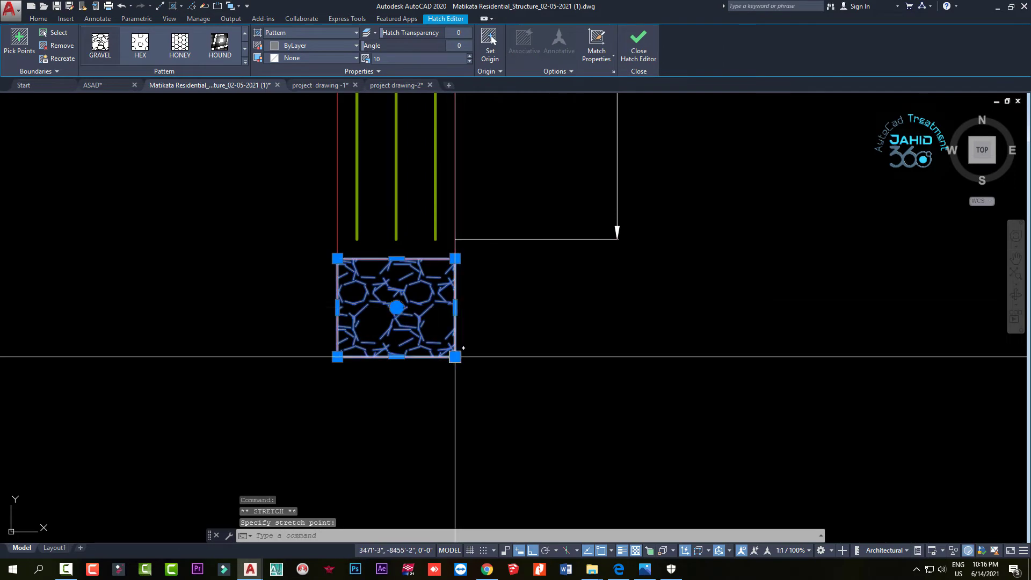
pyautogui.press('Escape')
pyautogui.scroll(-5, 453, 370)
# Draw a line across the bottom of the bars from the column's bottom corner
pyautogui.scroll(3, 514, 361)
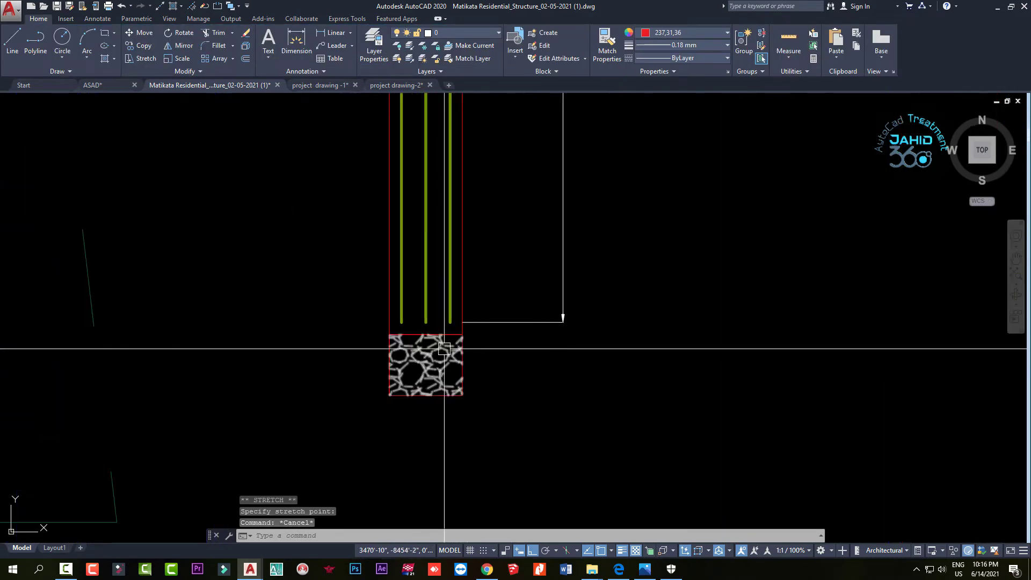
pyautogui.scroll(-3, 419, 327)
pyautogui.scroll(-3, 429, 392)
pyautogui.scroll(8, 442, 387)
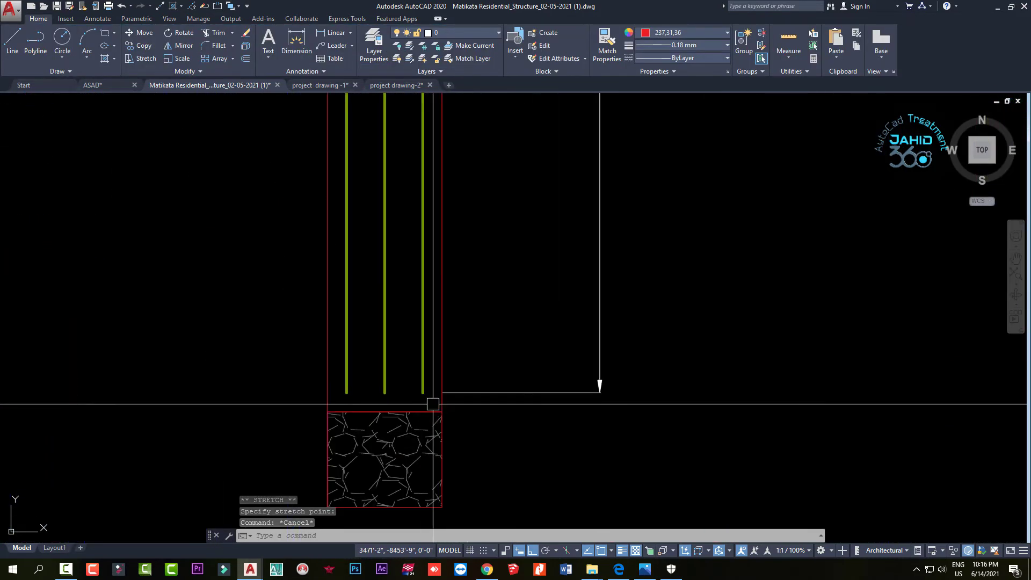
pyautogui.press('l')
pyautogui.press('Return')
pyautogui.click(423, 392)
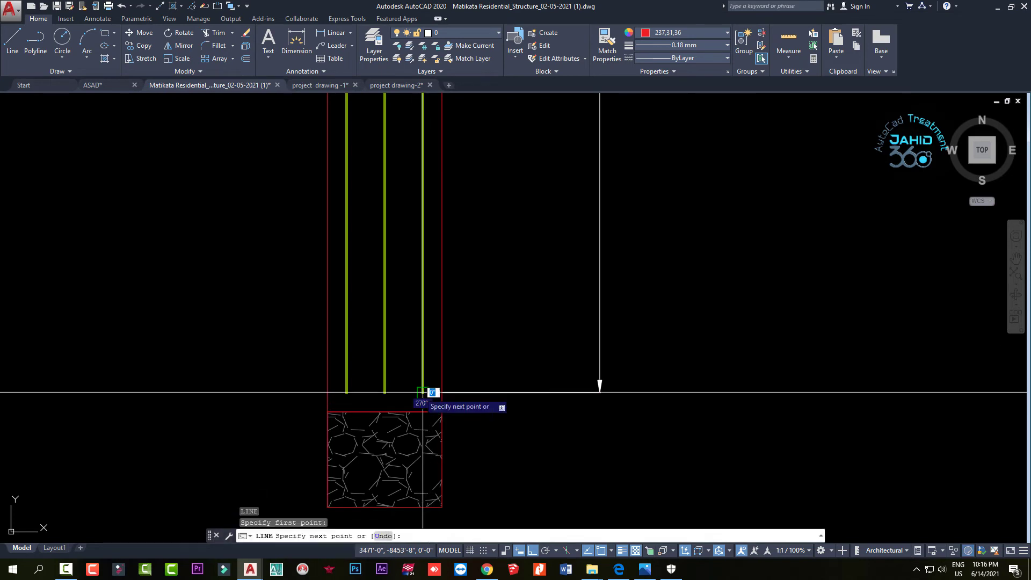
pyautogui.click(347, 392)
pyautogui.press('Escape')
pyautogui.press('Escape')
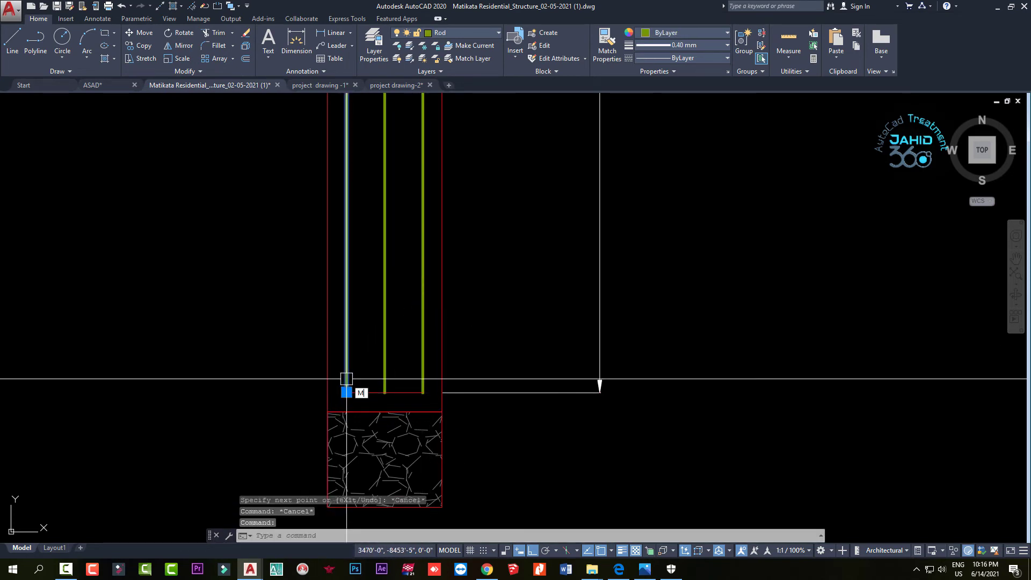
# Match the new bottom line's properties to a green rebar
pyautogui.write('a')
pyautogui.press('Return')
pyautogui.click(384, 370)
pyautogui.click(360, 393)
pyautogui.scroll(-2, 369, 376)
pyautogui.press('Escape')
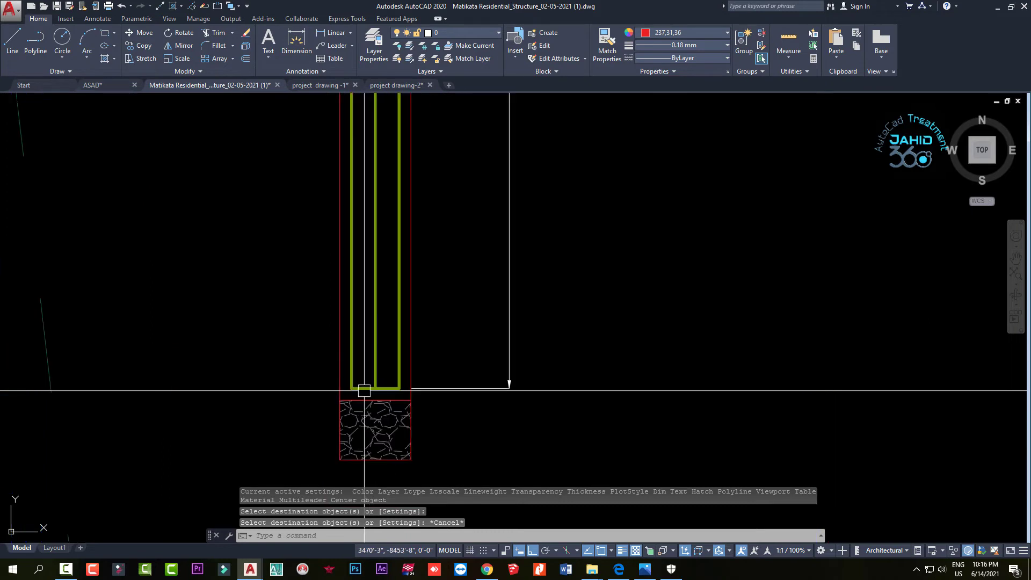
pyautogui.scroll(2, 369, 386)
pyautogui.press('Escape')
pyautogui.press('Escape')
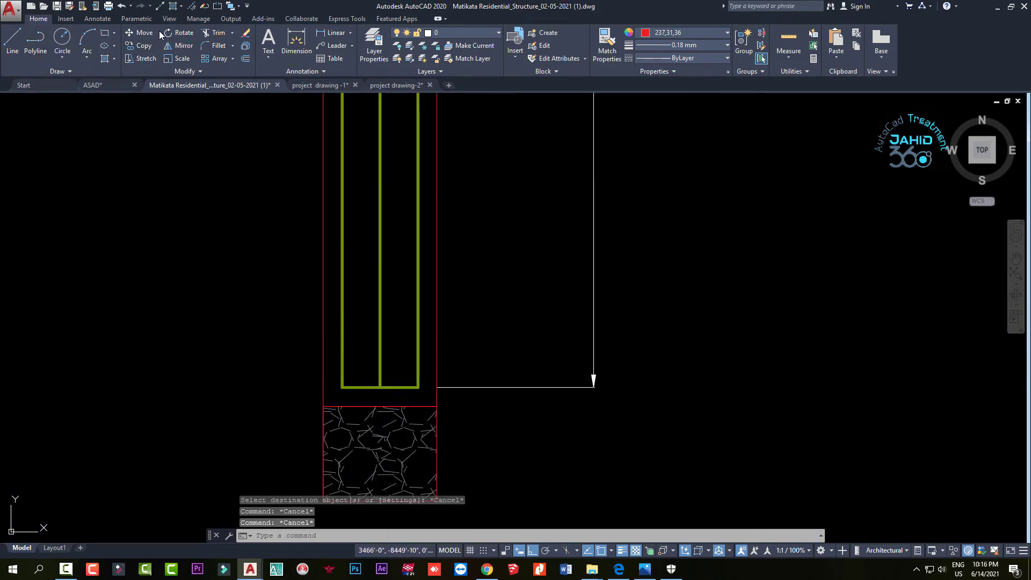
# Place a horizontal construction line at the bottom of the bars
pyautogui.click(160, 8)
pyautogui.write('H')
pyautogui.press('Return')
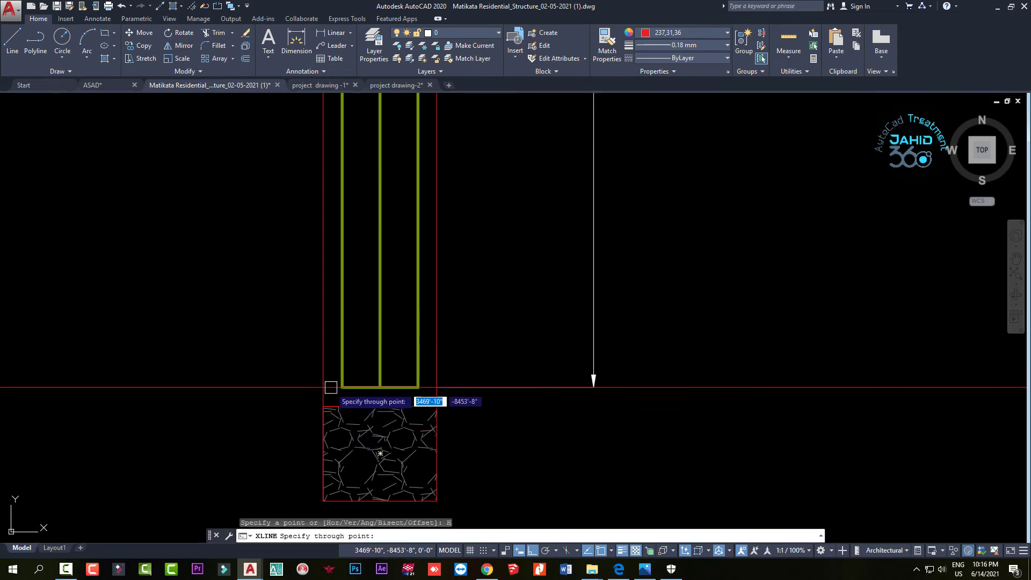
pyautogui.click(342, 387)
pyautogui.press('Escape')
pyautogui.press('Escape')
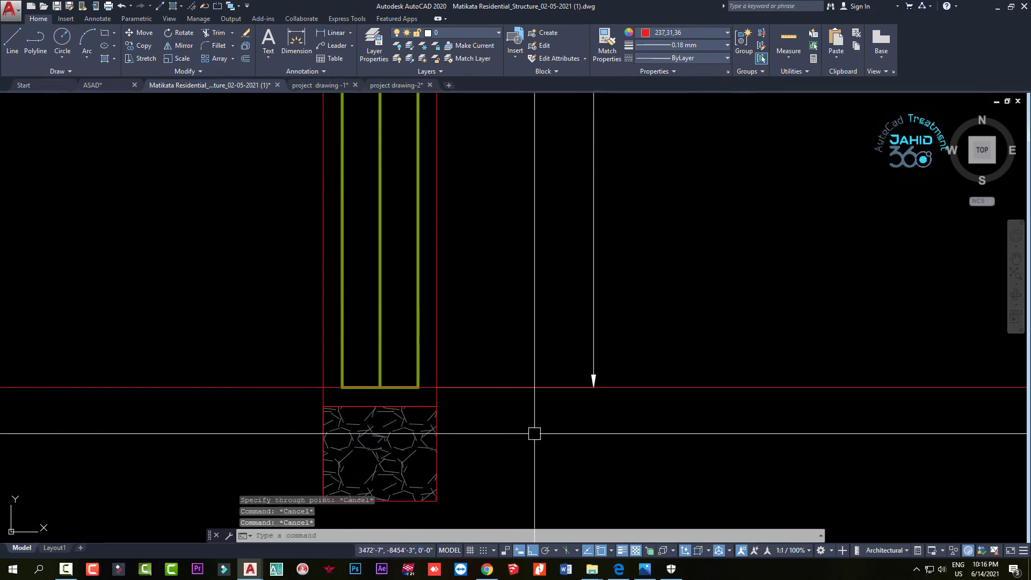
# Offset the construction line upward at 8 spacing, adding four parallel guide lines
pyautogui.write('o')
pyautogui.press('Return')
pyautogui.write('8')
pyautogui.press('Return')
pyautogui.click(679, 385)
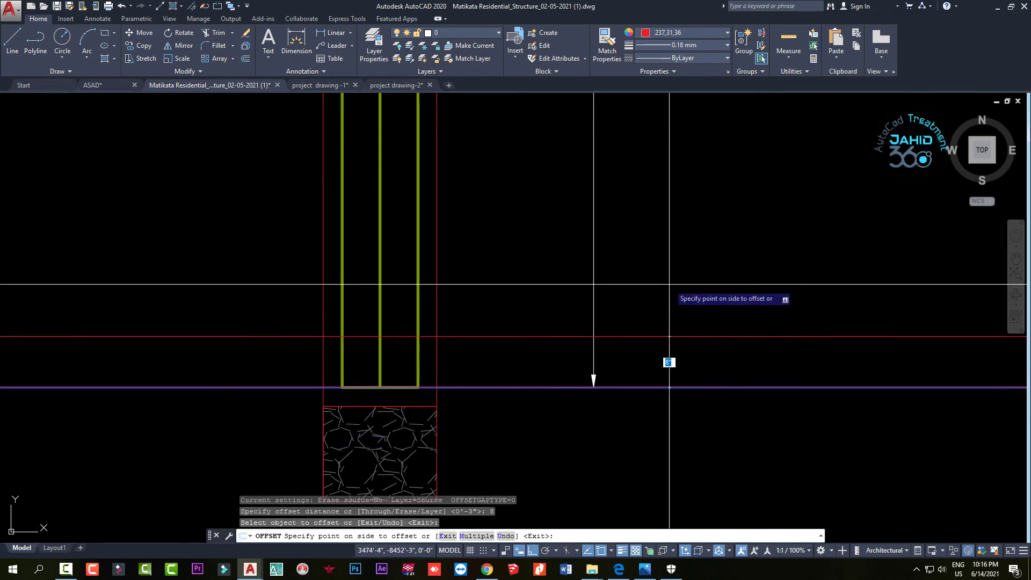
pyautogui.click(679, 344)
pyautogui.click(677, 309)
pyautogui.moveTo(669, 268); pyautogui.dragTo(669, 316, button='middle')
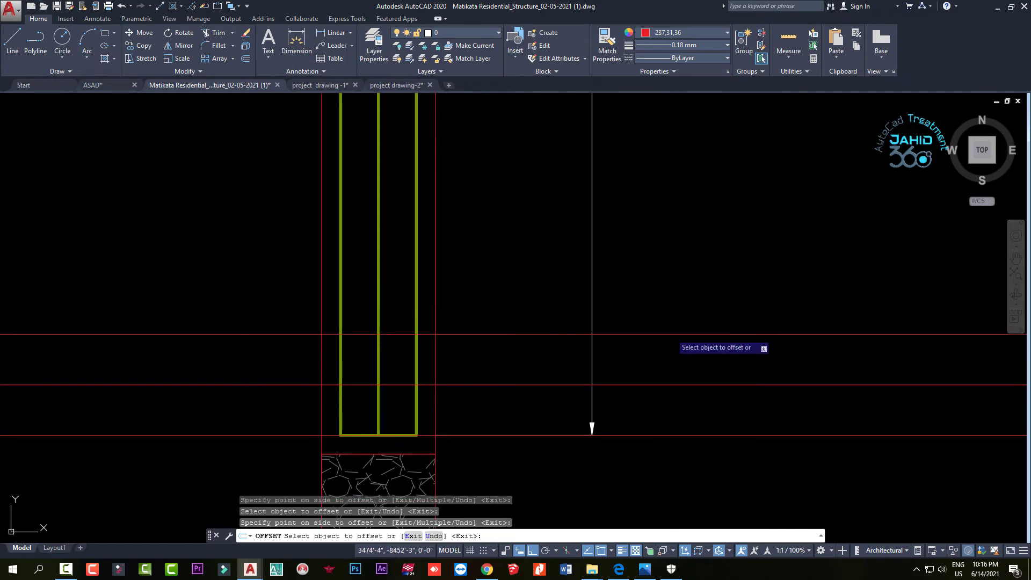
pyautogui.click(676, 284)
pyautogui.click(679, 257)
pyautogui.press('Escape')
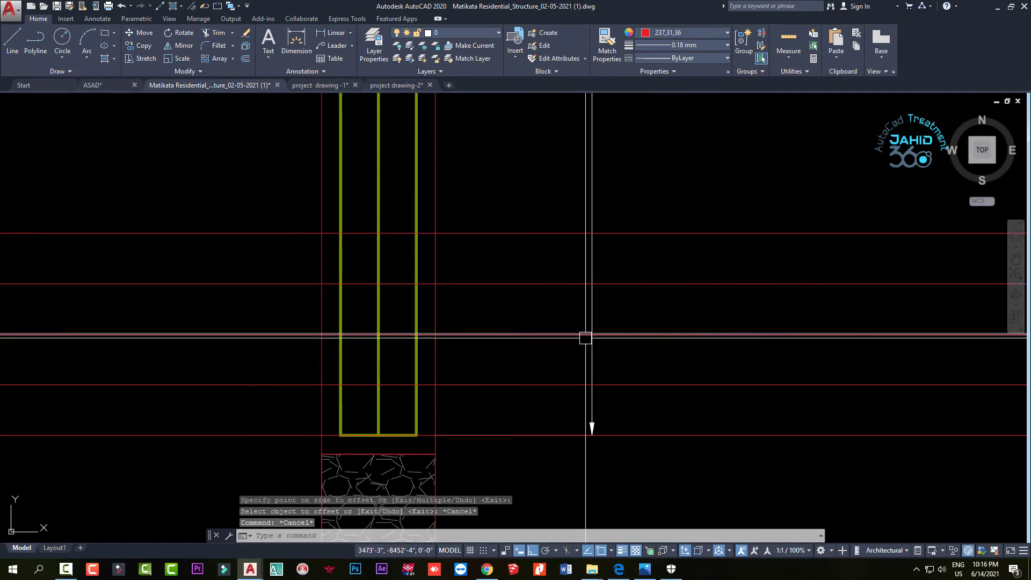
# Start a polyline at the bars' bottom-left corner, then abandon it
pyautogui.write('pl')
pyautogui.press('Return')
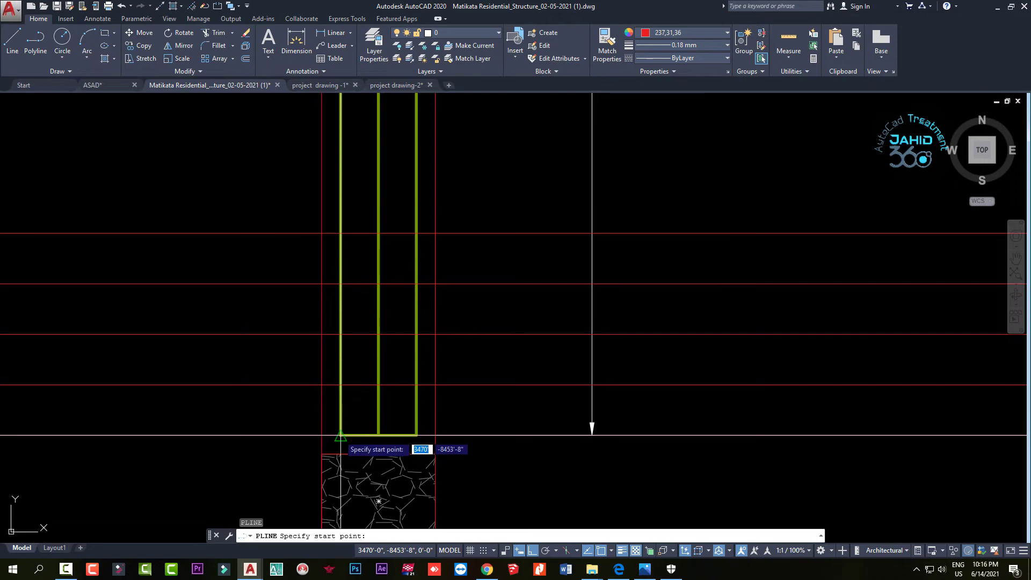
pyautogui.scroll(4, 340, 436)
pyautogui.click(339, 436)
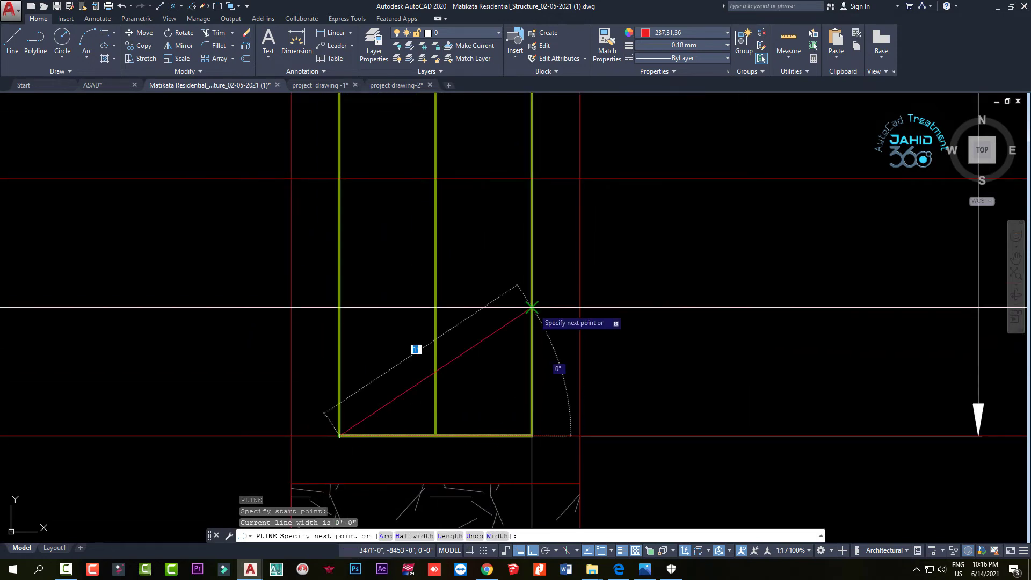
pyautogui.press('Escape')
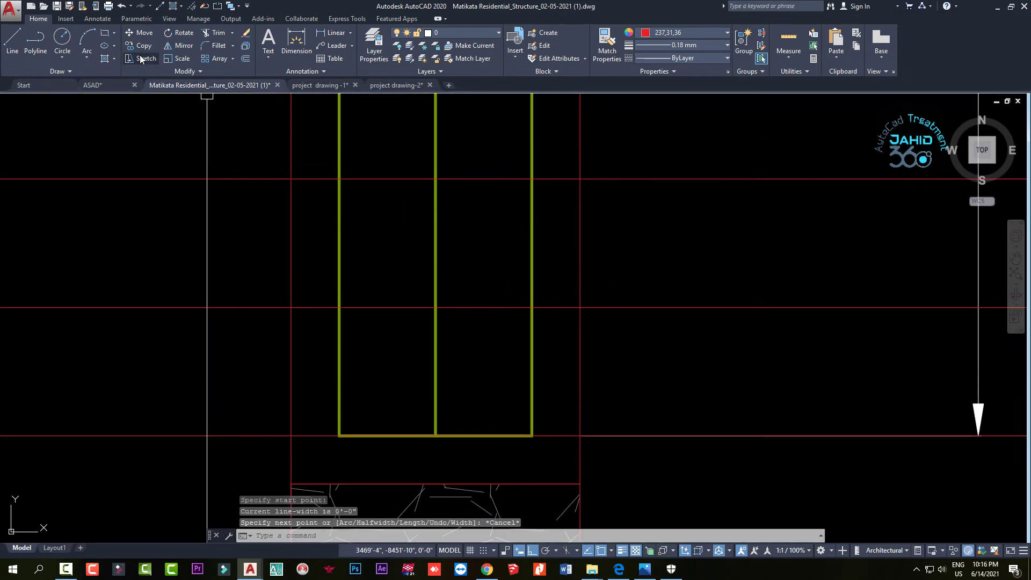
pyautogui.click(69, 69)
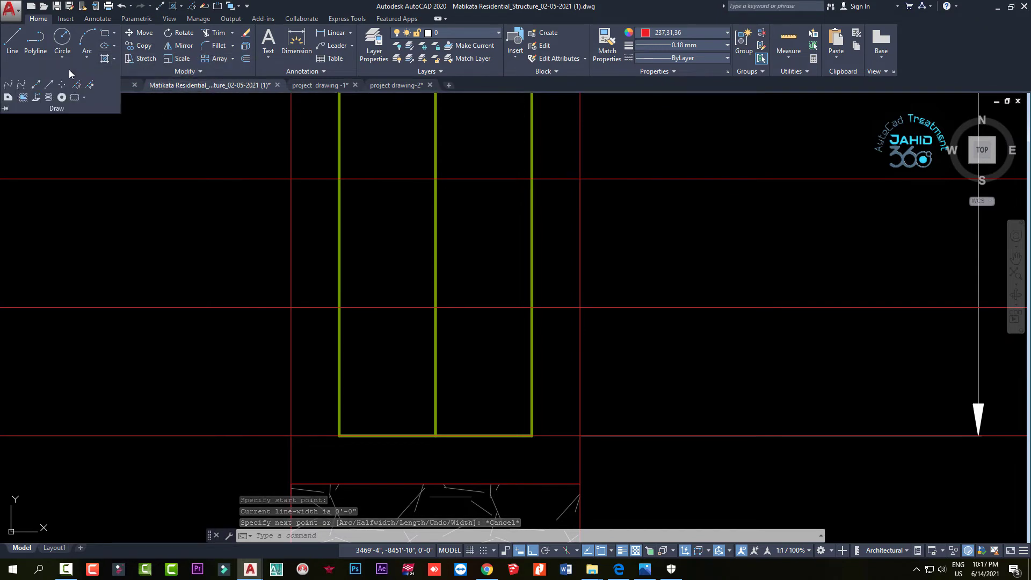
# Draw a spline from the bars' bottom-left corner, bending between the left and right bars
pyautogui.click(9, 84)
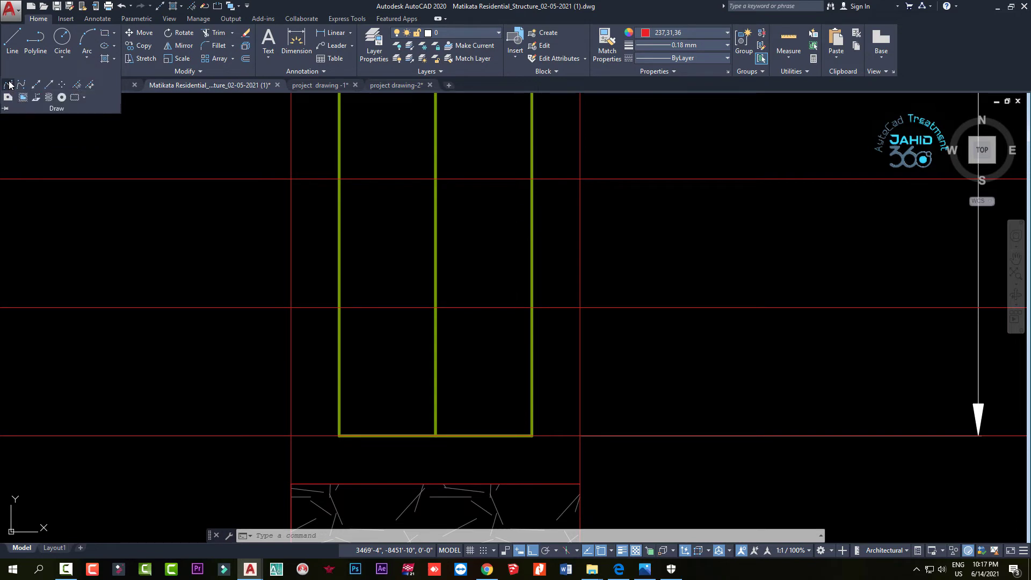
pyautogui.click(339, 435)
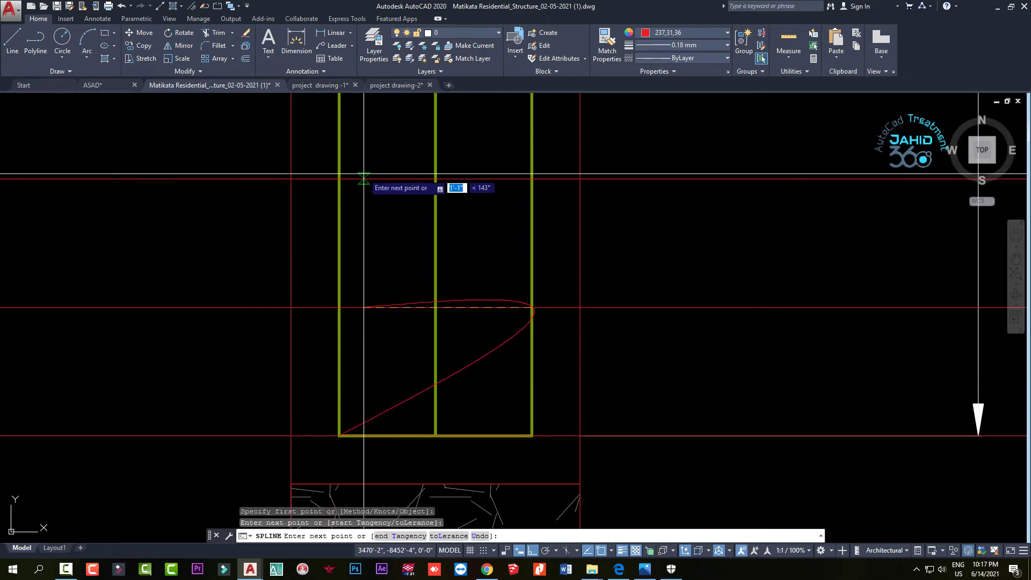
pyautogui.click(340, 179)
pyautogui.scroll(-2, 449, 268)
pyautogui.scroll(-2, 470, 215)
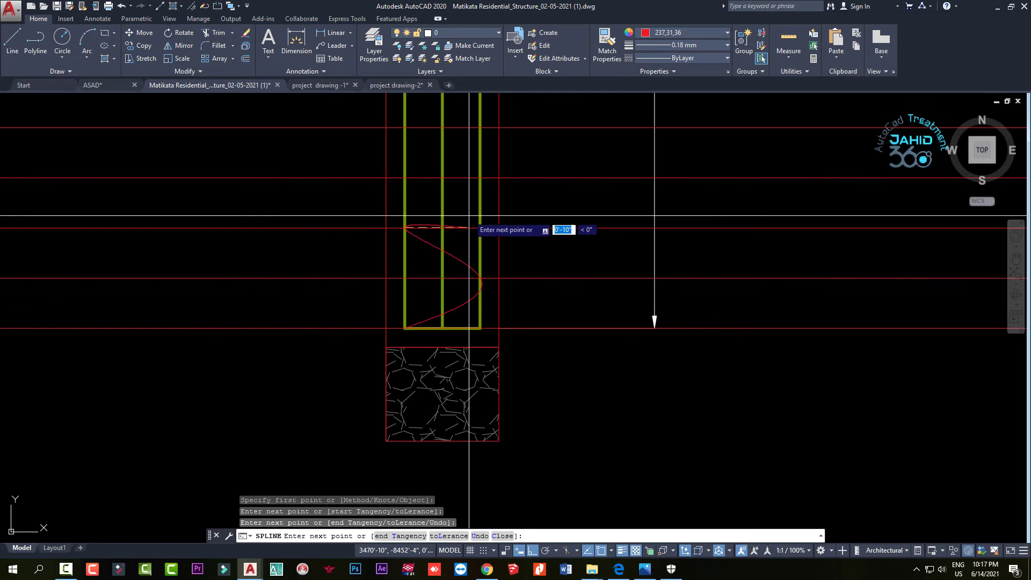
pyautogui.click(480, 177)
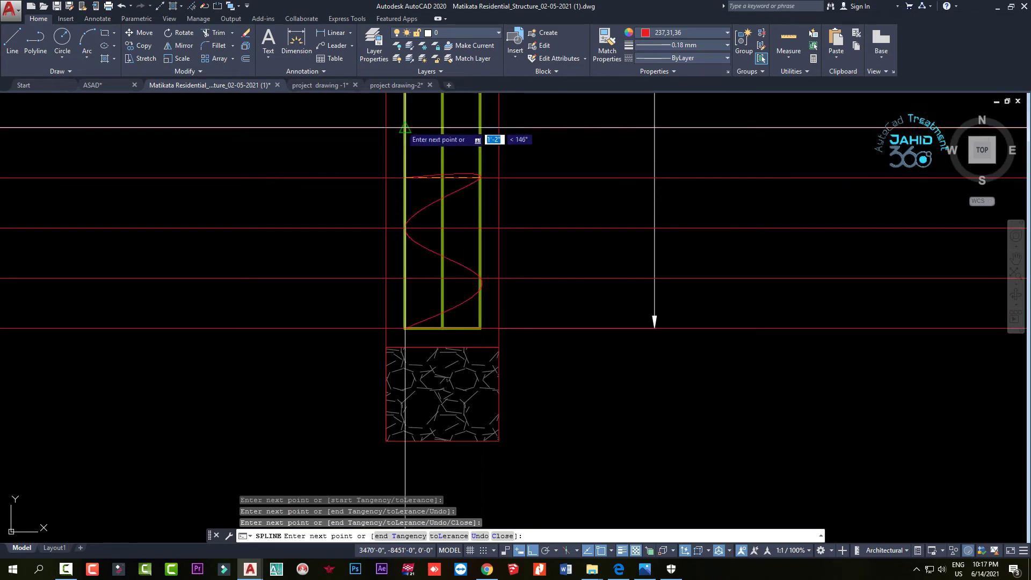
pyautogui.scroll(-3, 668, 373)
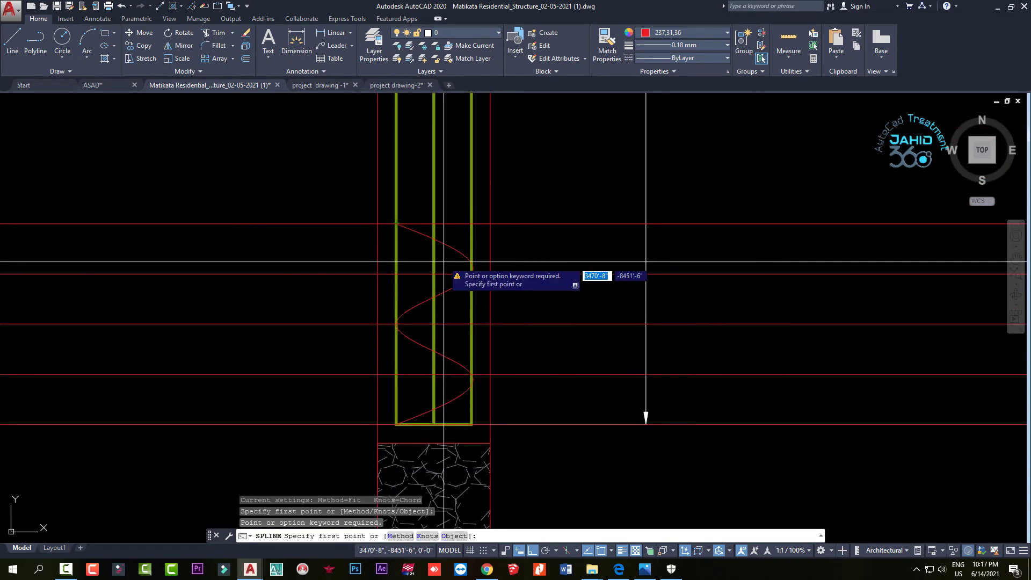
pyautogui.press('Return')
pyautogui.press('Return')
pyautogui.press('Return')
pyautogui.press('Escape')
# Erase the five horizontal red guide lines with a window selection
pyautogui.click(673, 345)
pyautogui.click(603, 214)
pyautogui.press('Delete')
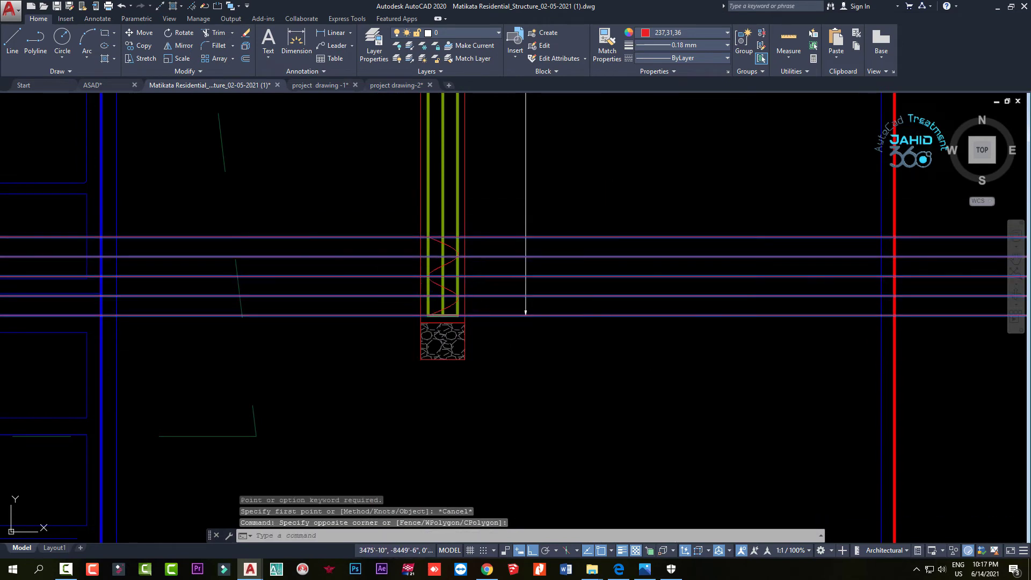
pyautogui.scroll(3, 355, 244)
pyautogui.scroll(2, 601, 247)
# Mirror the spiral spline twice up the pile, keeping the originals
pyautogui.click(602, 247)
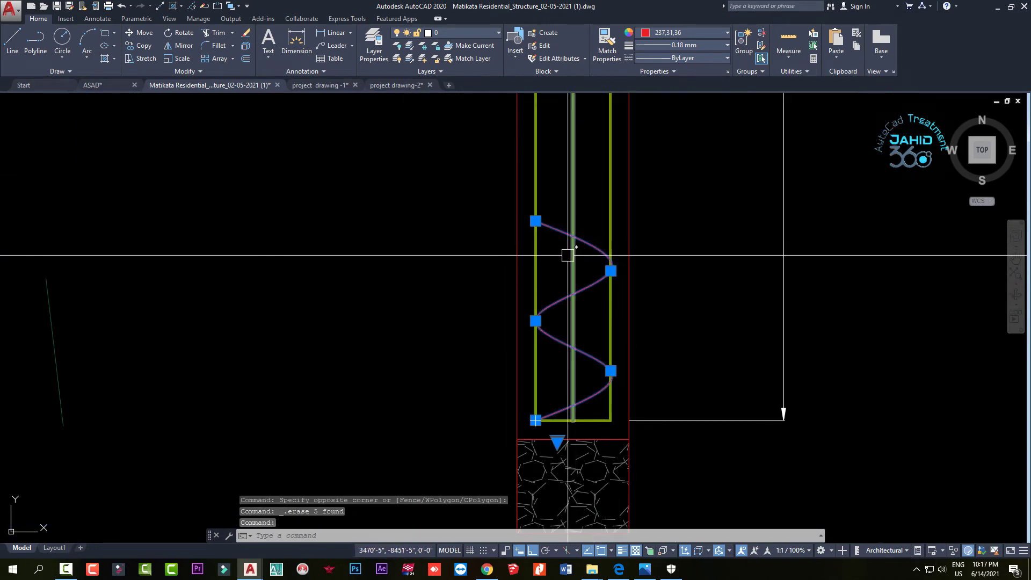
pyautogui.write('mi')
pyautogui.press('Return')
pyautogui.click(536, 221)
pyautogui.click(402, 271)
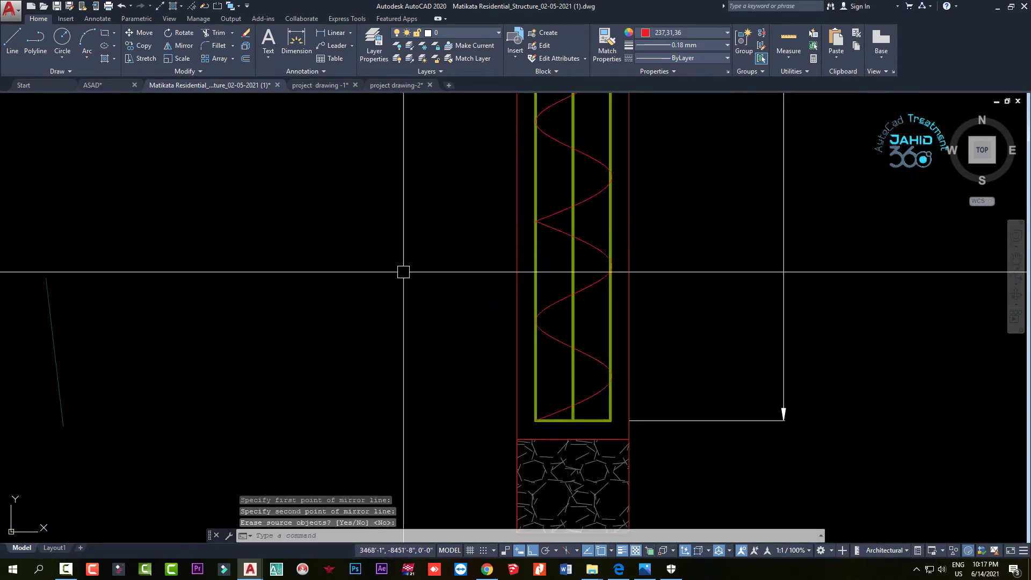
pyautogui.press('Return')
pyautogui.scroll(-2, 402, 272)
pyautogui.scroll(3, 474, 266)
pyautogui.click(475, 266)
pyautogui.write('mi')
pyautogui.press('Return')
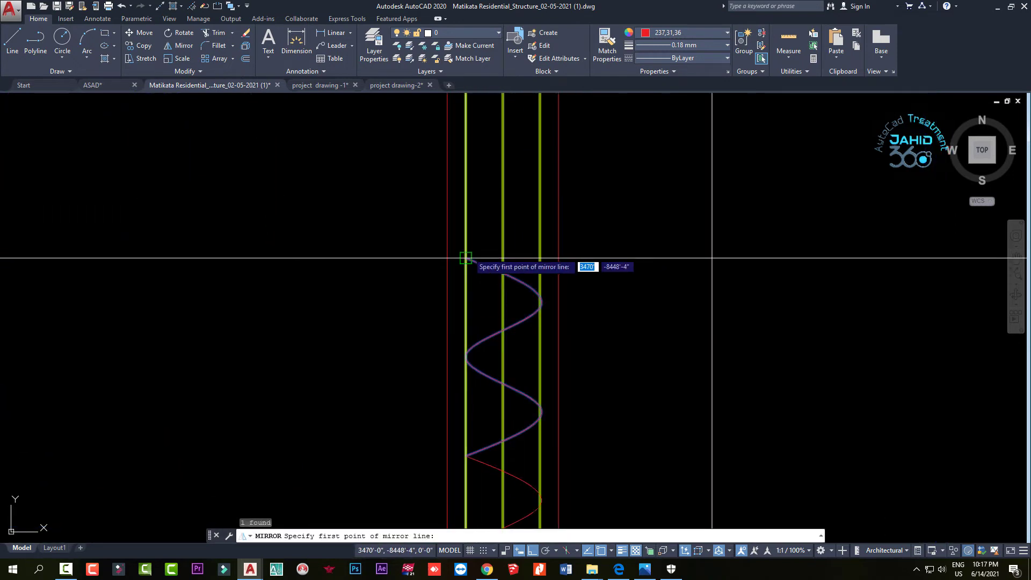
pyautogui.click(466, 258)
pyautogui.click(624, 283)
pyautogui.press('Return')
pyautogui.scroll(-2, 624, 282)
pyautogui.scroll(3, 575, 324)
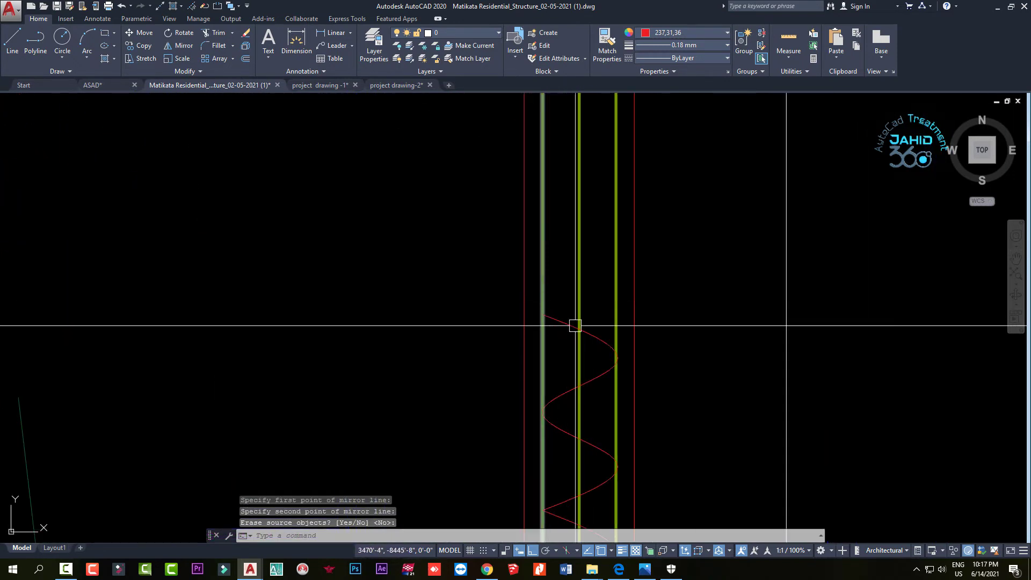
# Mirror the newest spiral segments twice more, then compare with the reference pile detail
pyautogui.click(591, 335)
pyautogui.write('mi')
pyautogui.press('Return')
pyautogui.click(542, 314)
pyautogui.click(276, 359)
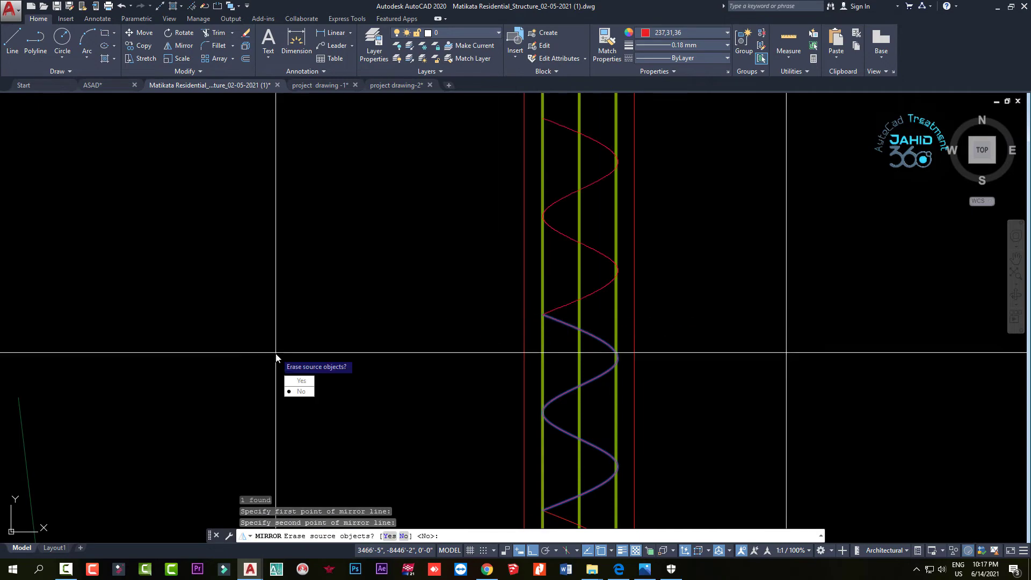
pyautogui.press('Return')
pyautogui.scroll(-2, 276, 358)
pyautogui.scroll(3, 504, 312)
pyautogui.click(495, 286)
pyautogui.write('mi')
pyautogui.press('Return')
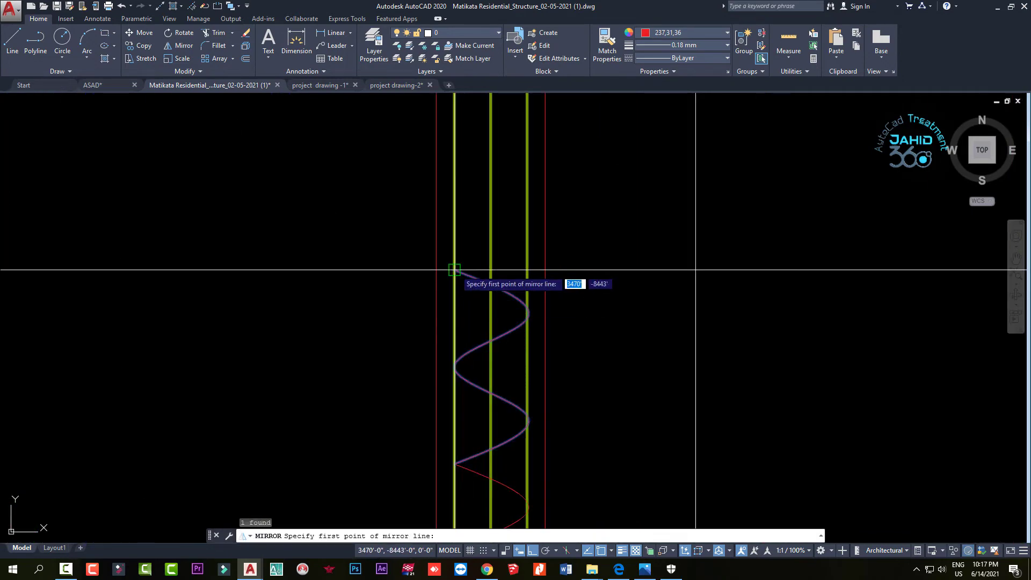
pyautogui.click(455, 273)
pyautogui.click(237, 299)
pyautogui.scroll(-3, 490, 325)
pyautogui.scroll(2, 433, 361)
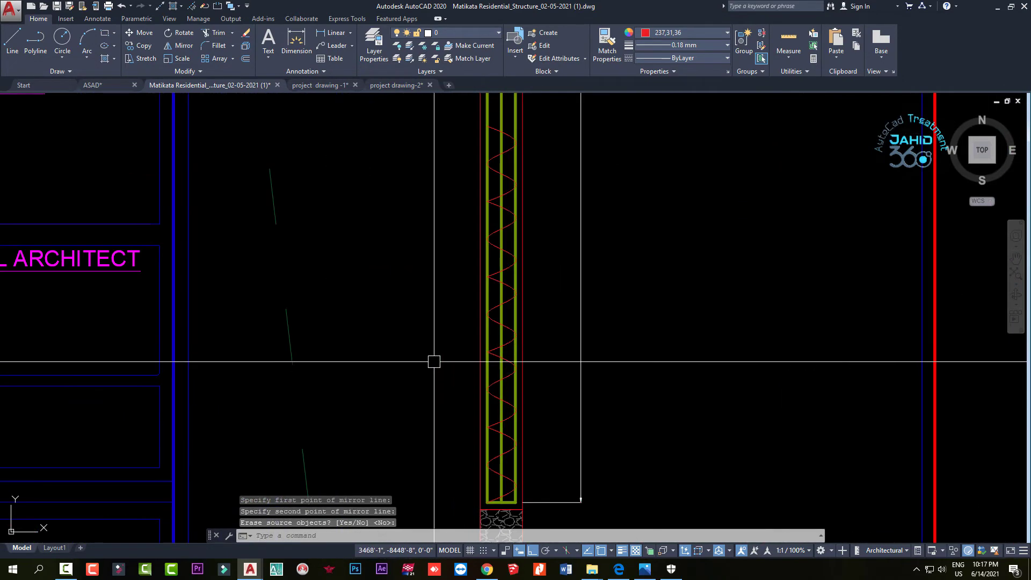
pyautogui.scroll(-2, 396, 346)
pyautogui.scroll(2, 444, 284)
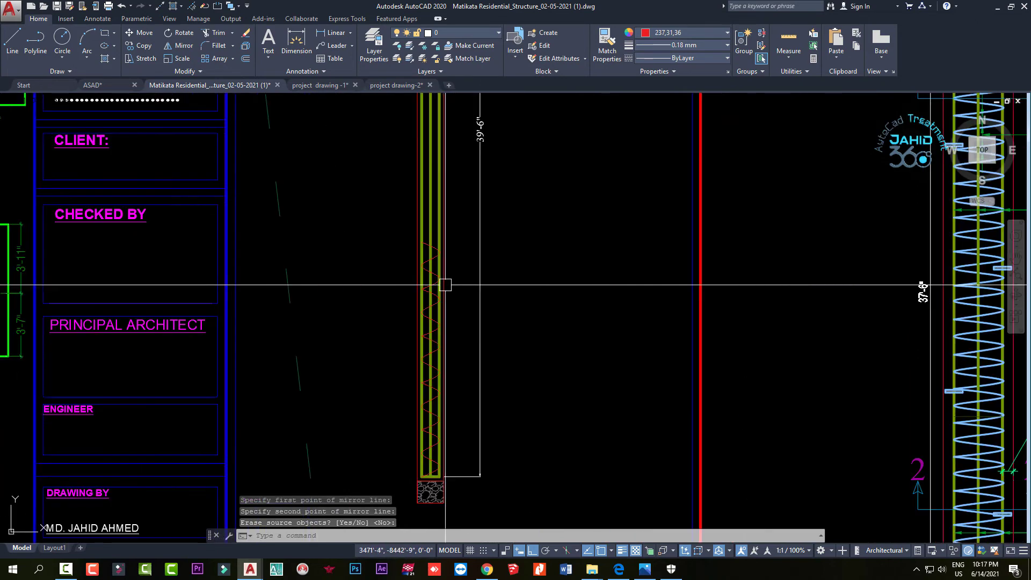
pyautogui.scroll(-1, 435, 307)
pyautogui.scroll(7, 426, 392)
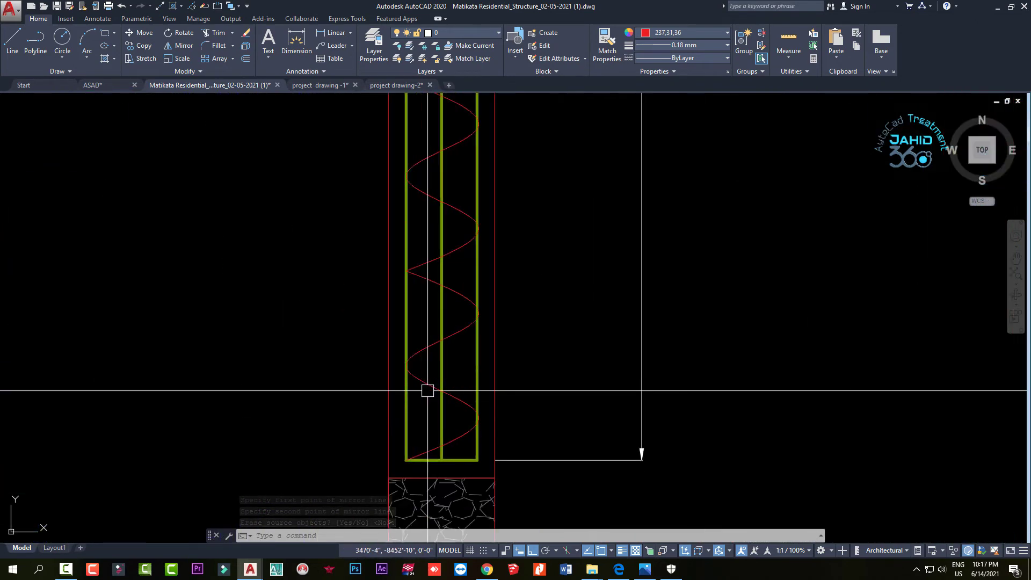
pyautogui.scroll(-4, 396, 368)
pyautogui.scroll(-3, 396, 368)
pyautogui.moveTo(598, 418); pyautogui.dragTo(460, 364, button='middle')
pyautogui.scroll(5, 824, 368)
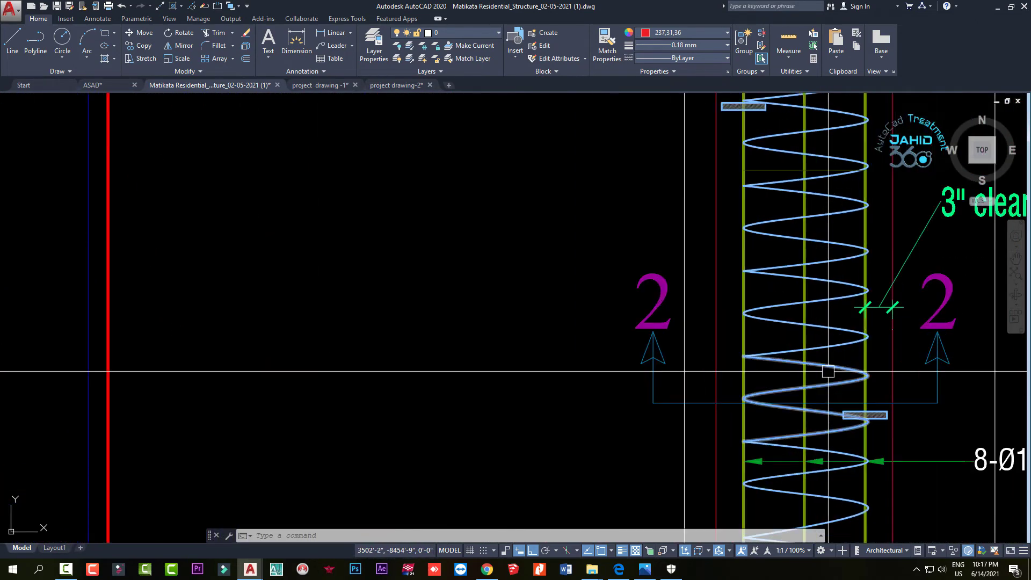
pyautogui.scroll(-5, 752, 372)
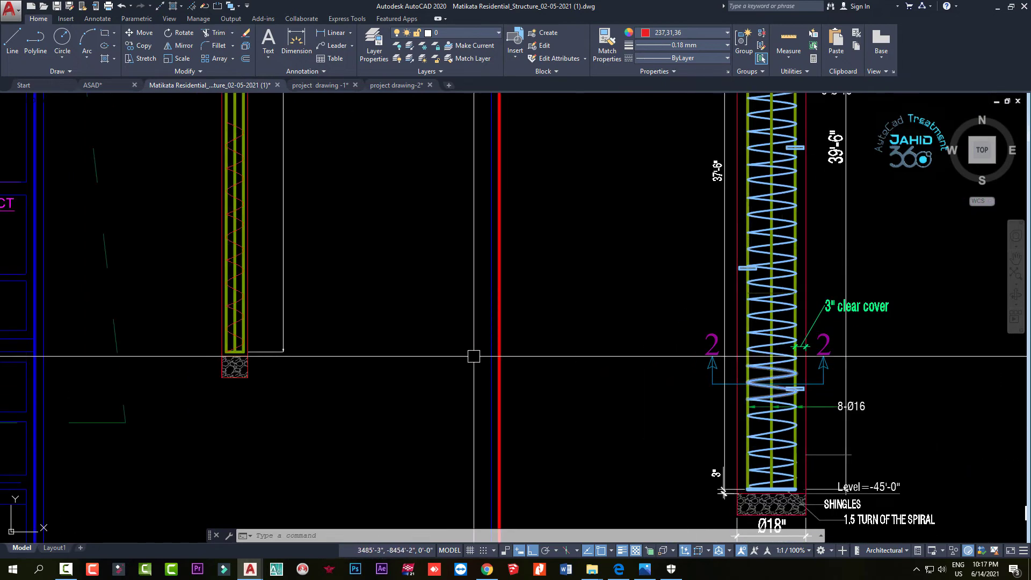
pyautogui.scroll(3, 252, 349)
pyautogui.scroll(5, 212, 299)
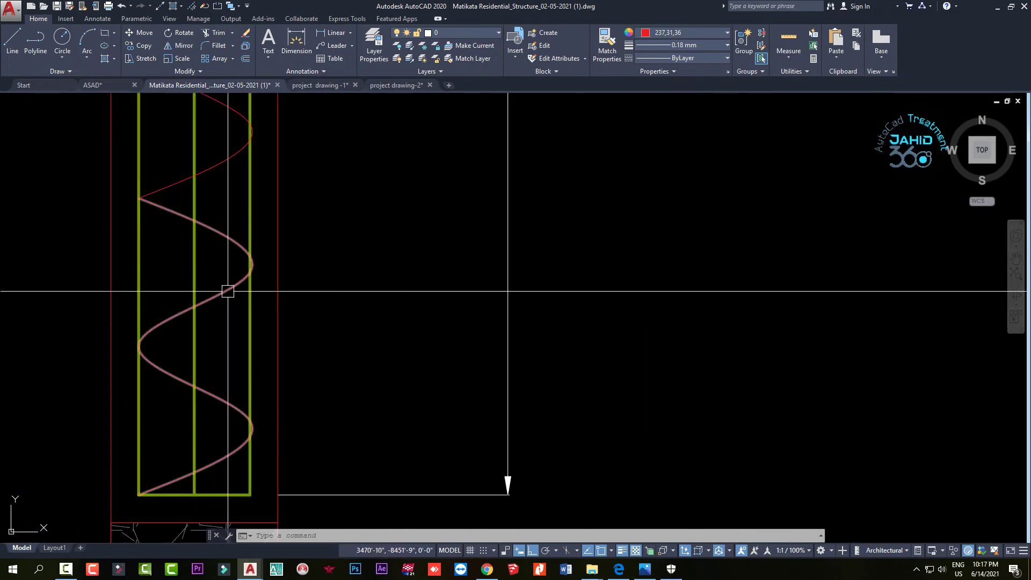
pyautogui.scroll(-3, 226, 293)
# Try lowering two of the spiral's bend points with grips, then cancel the selection
pyautogui.click(173, 419)
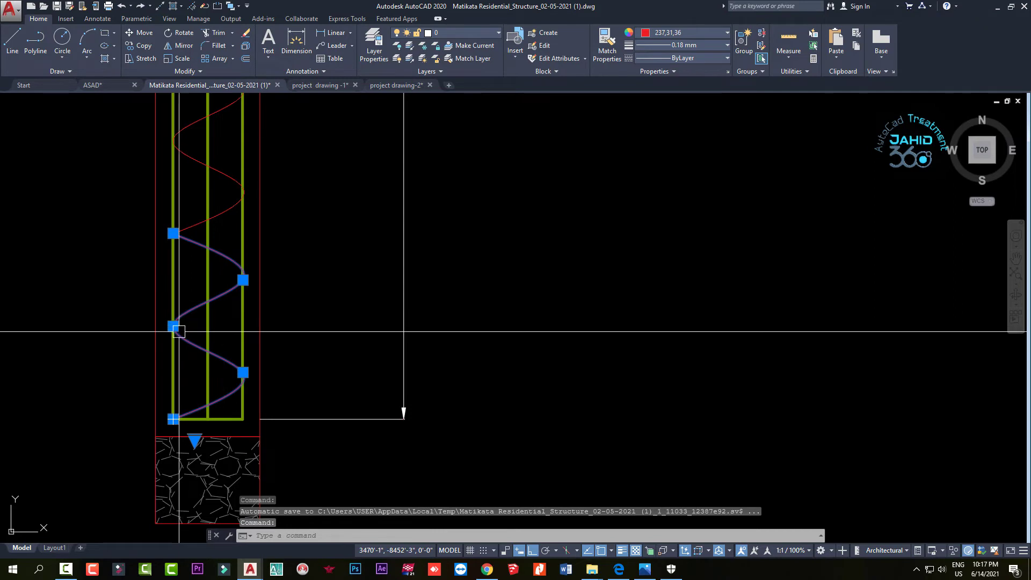
pyautogui.click(242, 372)
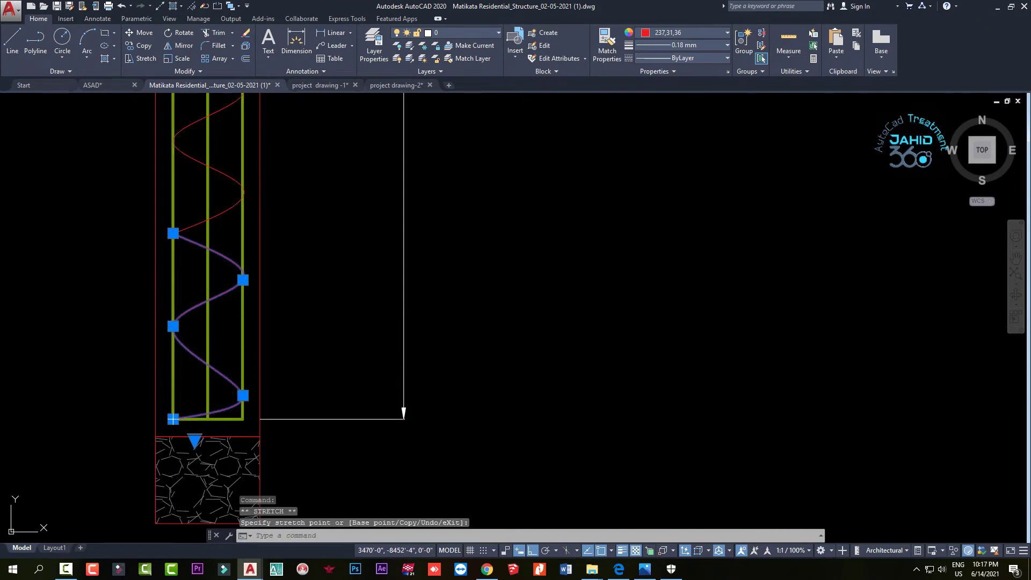
pyautogui.click(173, 326)
pyautogui.click(173, 370)
pyautogui.click(243, 279)
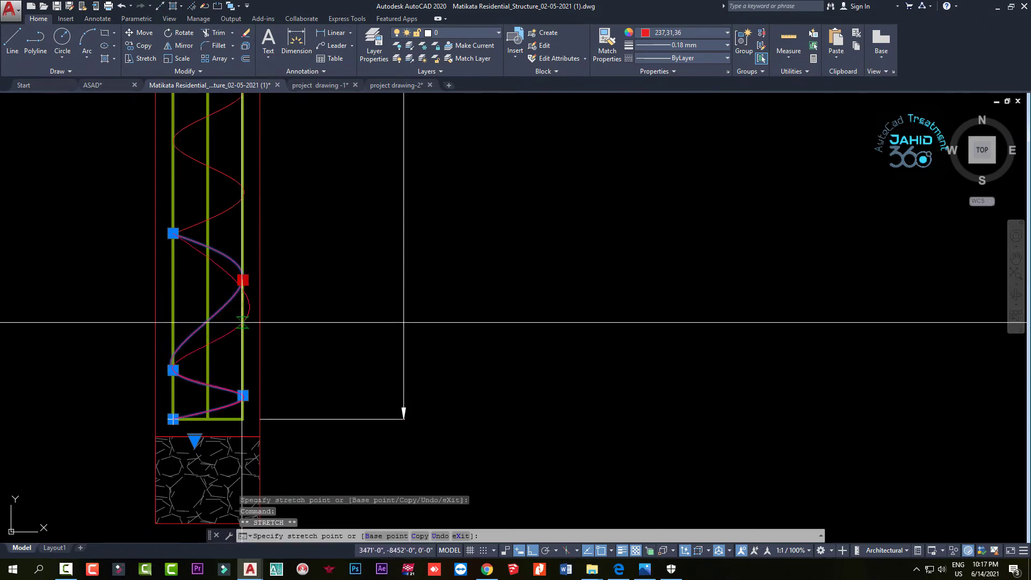
pyautogui.click(242, 359)
pyautogui.press('Escape')
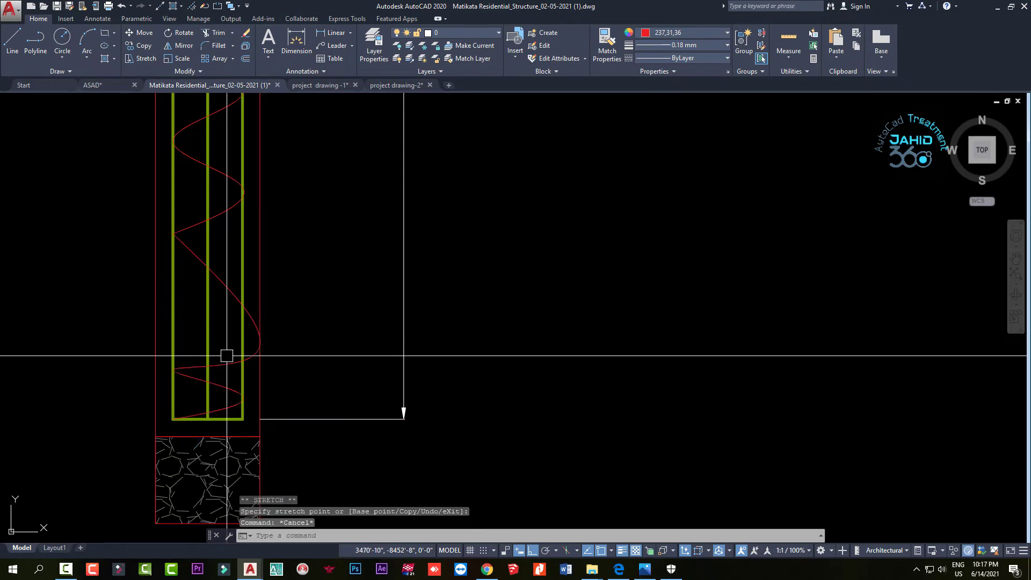
# Erase the red spiral curve and scan along the pile's long section
pyautogui.click(227, 355)
pyautogui.press('Delete')
pyautogui.scroll(-3, 298, 375)
pyautogui.scroll(-2, 301, 344)
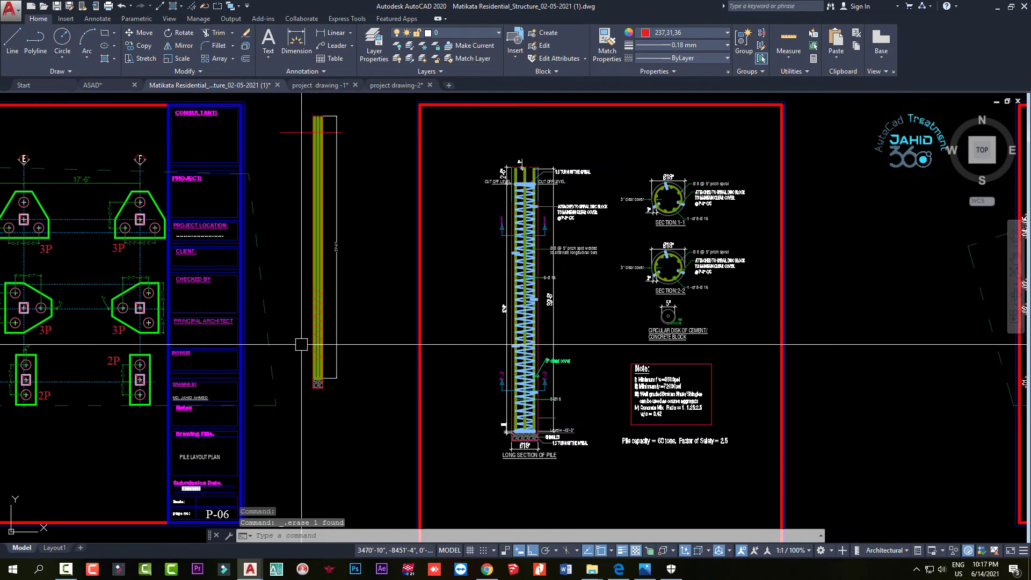
pyautogui.scroll(5, 531, 338)
pyautogui.scroll(3, 516, 344)
pyautogui.moveTo(507, 299); pyautogui.dragTo(507, 358, button='middle')
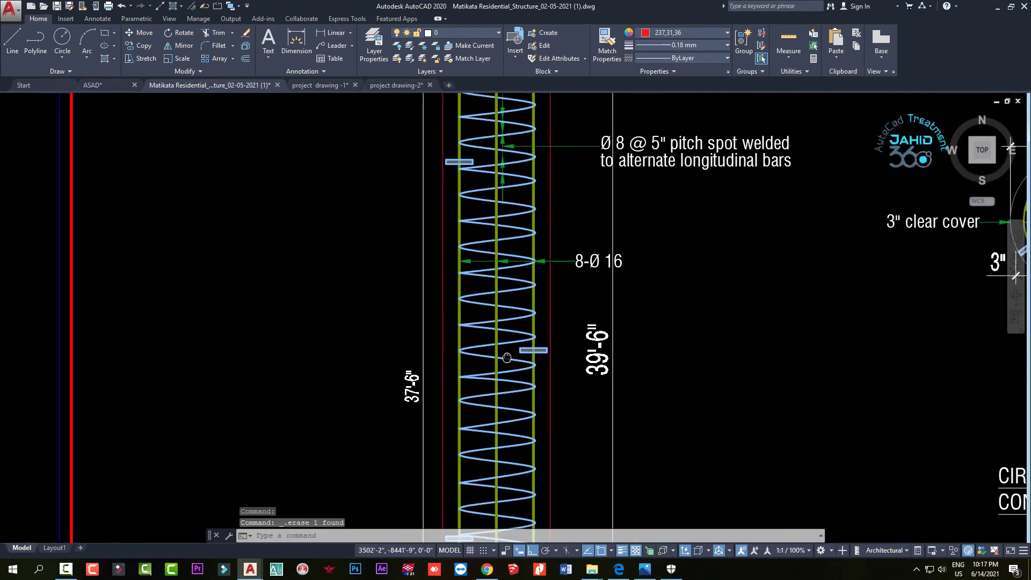
pyautogui.scroll(-4, 507, 357)
pyautogui.scroll(1, 458, 240)
pyautogui.scroll(2, 458, 239)
pyautogui.scroll(2, 458, 239)
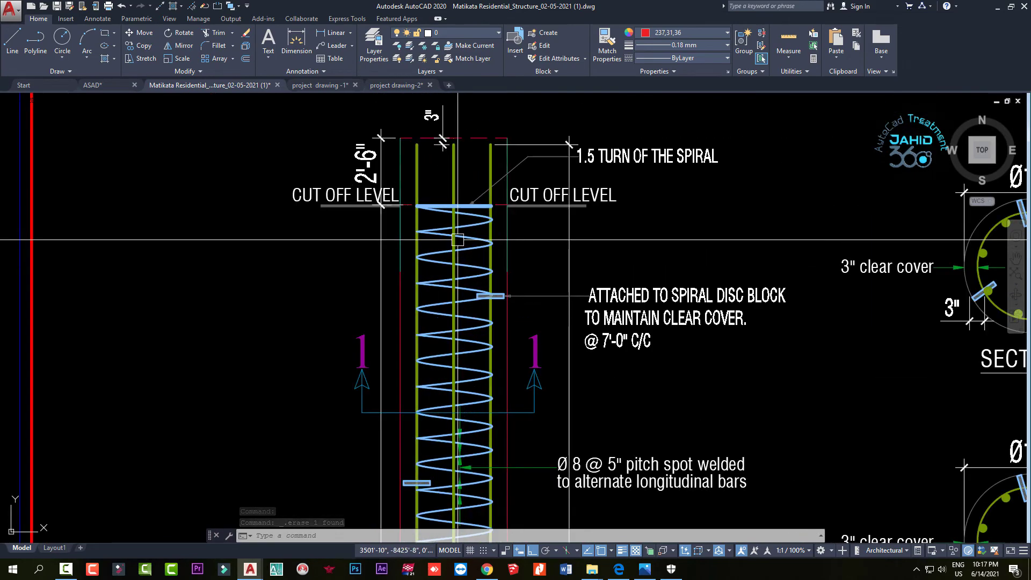
pyautogui.scroll(-1, 457, 239)
pyautogui.scroll(1, 455, 340)
# Compare the new pile with the reference sheet, briefly selecting then deselecting the spacer disc block
pyautogui.moveTo(455, 340); pyautogui.dragTo(424, 300, button='middle')
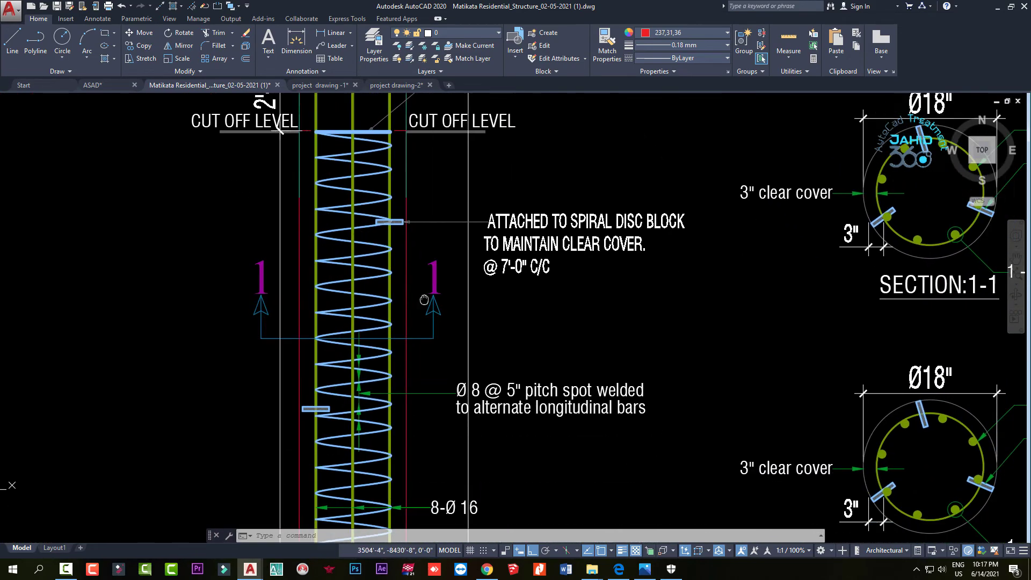
pyautogui.scroll(-2, 425, 299)
pyautogui.scroll(-3, 392, 294)
pyautogui.moveTo(368, 409); pyautogui.dragTo(586, 362, button='middle')
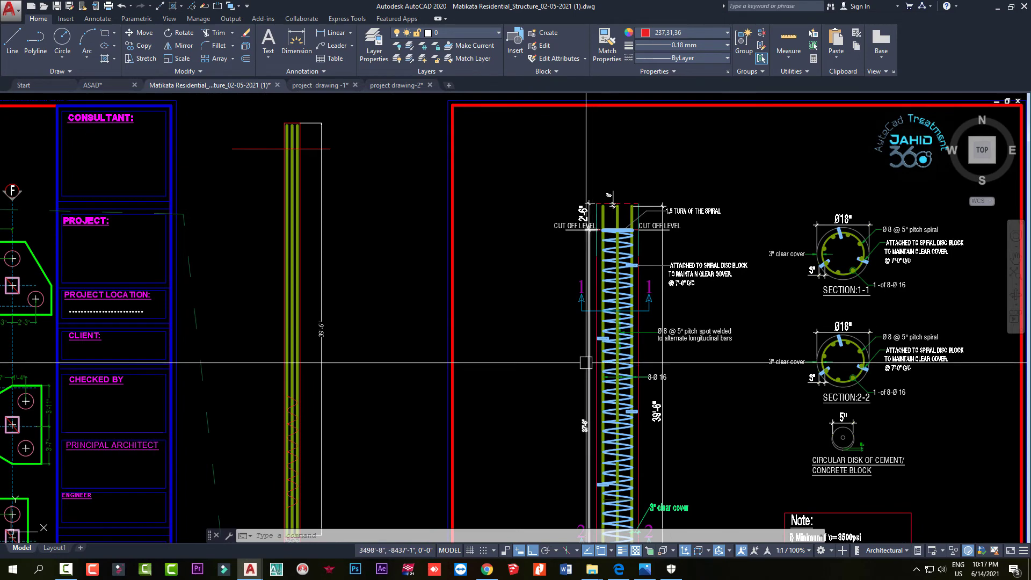
pyautogui.scroll(3, 586, 362)
pyautogui.scroll(3, 617, 330)
pyautogui.click(617, 329)
pyautogui.click(575, 258)
pyautogui.scroll(-3, 584, 359)
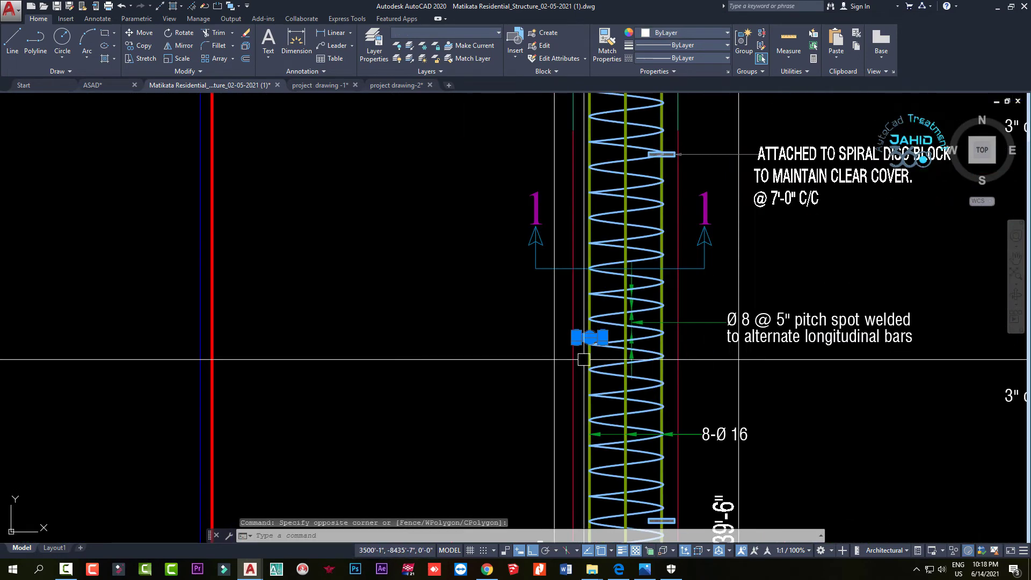
pyautogui.scroll(-2, 584, 359)
pyautogui.scroll(-3, 483, 360)
pyautogui.press('Escape')
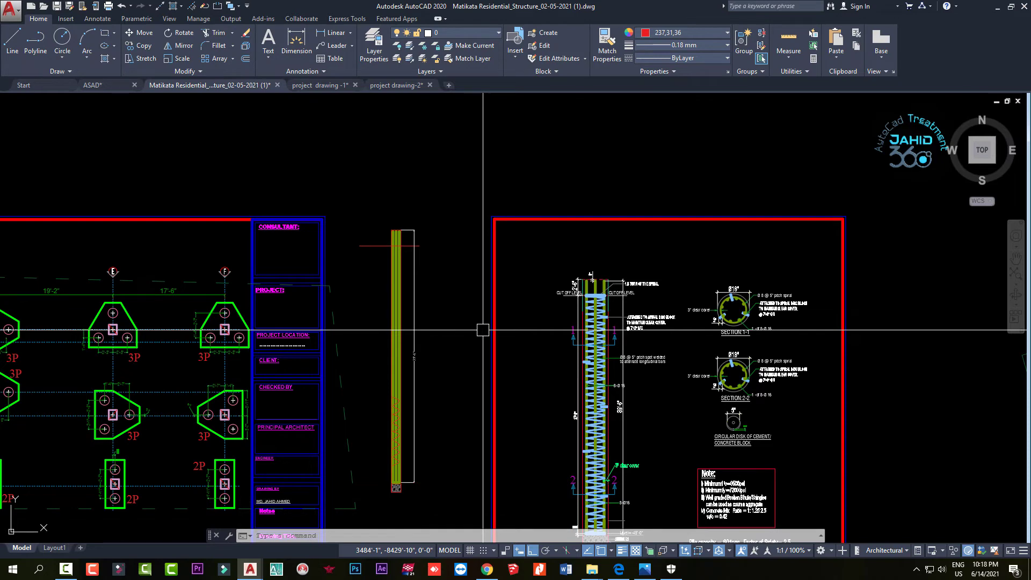
pyautogui.press('Escape')
pyautogui.press('Escape')
pyautogui.scroll(3, 419, 286)
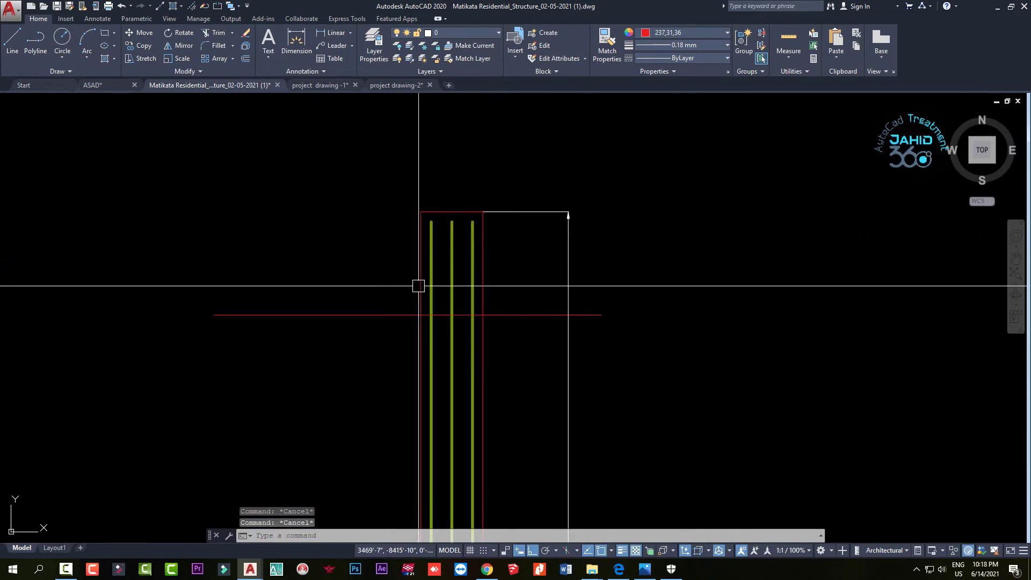
pyautogui.scroll(3, 389, 224)
pyautogui.scroll(-3, 407, 306)
pyautogui.moveTo(407, 305); pyautogui.dragTo(391, 203, button='middle')
pyautogui.scroll(5, 364, 373)
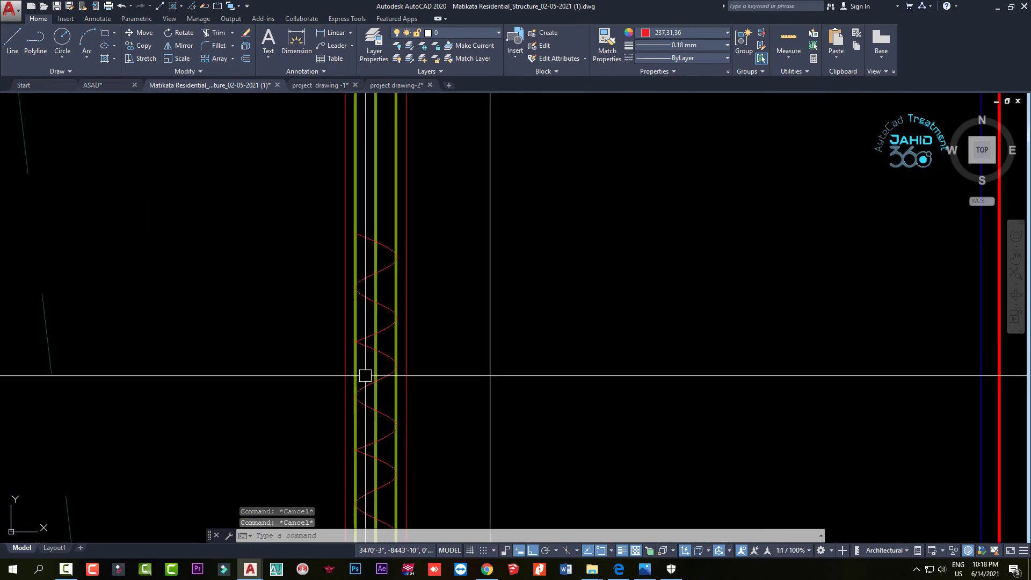
pyautogui.scroll(2, 364, 339)
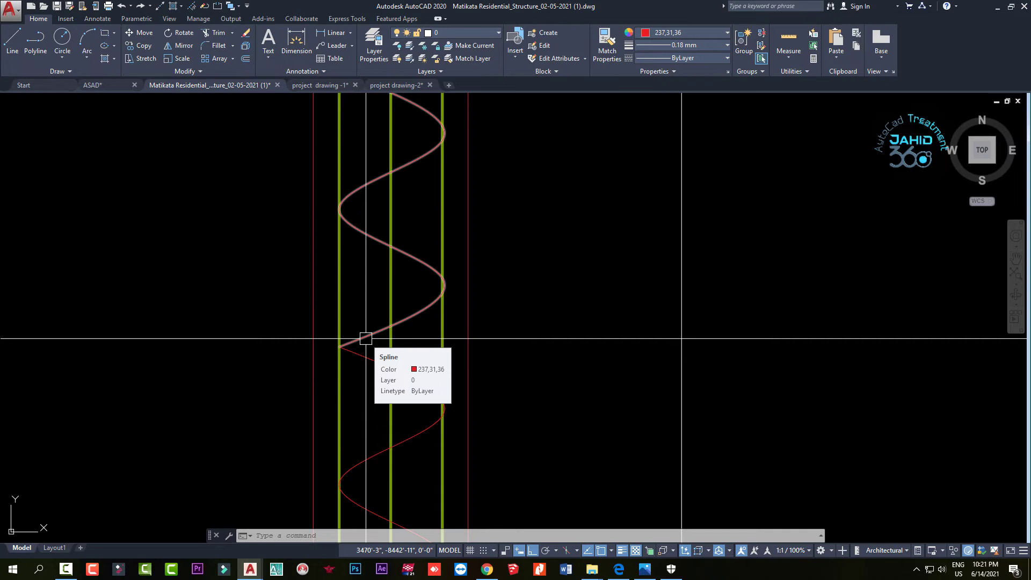
pyautogui.scroll(-5, 364, 341)
pyautogui.scroll(-2, 371, 323)
pyautogui.scroll(5, 371, 304)
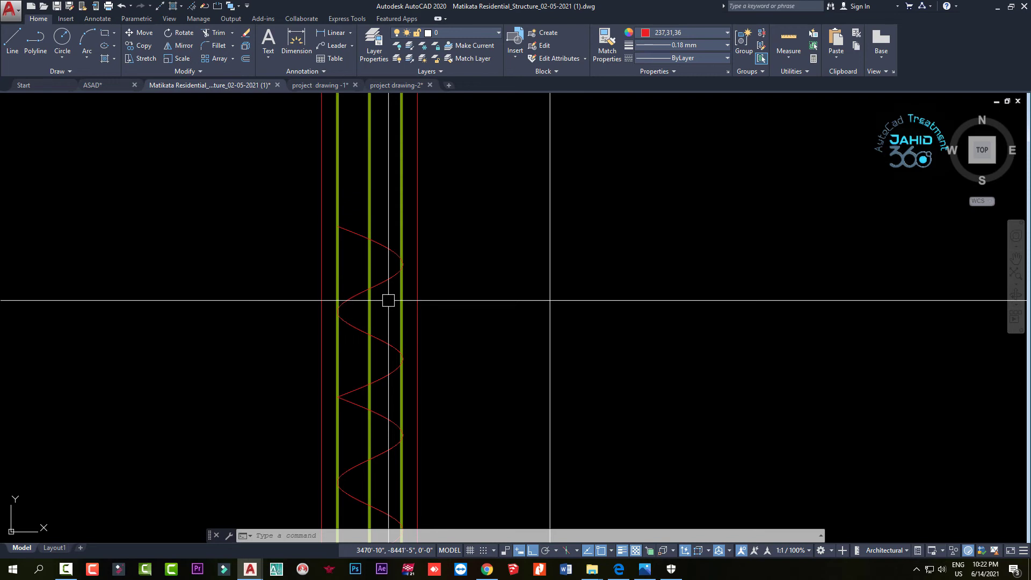
pyautogui.scroll(-1, 388, 300)
pyautogui.scroll(-4, 388, 300)
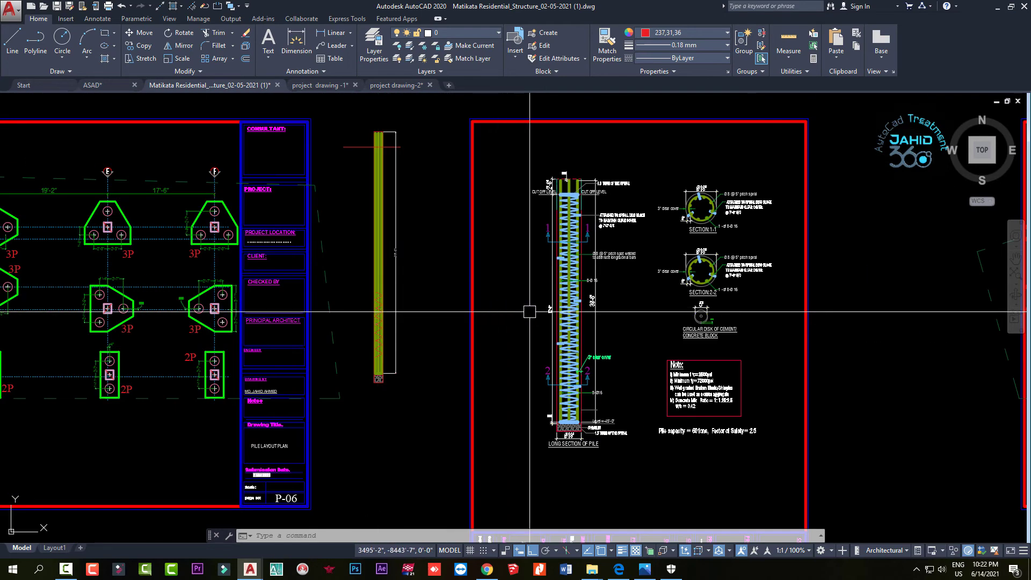
# Move the hatched spacer further left, next to the pile
pyautogui.scroll(5, 575, 302)
pyautogui.scroll(4, 574, 302)
pyautogui.scroll(-3, 526, 282)
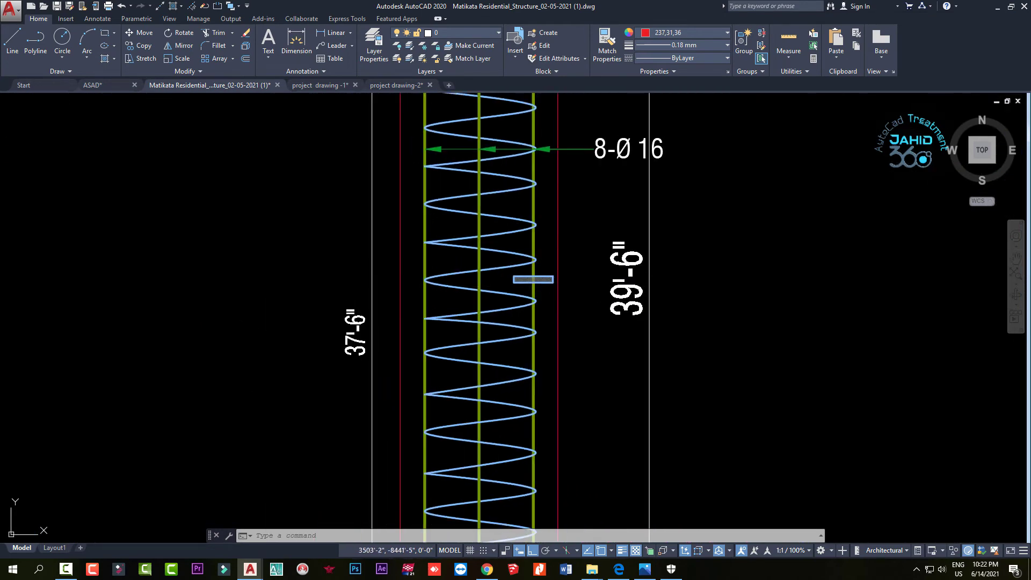
pyautogui.scroll(1, 529, 306)
pyautogui.scroll(3, 529, 306)
pyautogui.scroll(1, 548, 311)
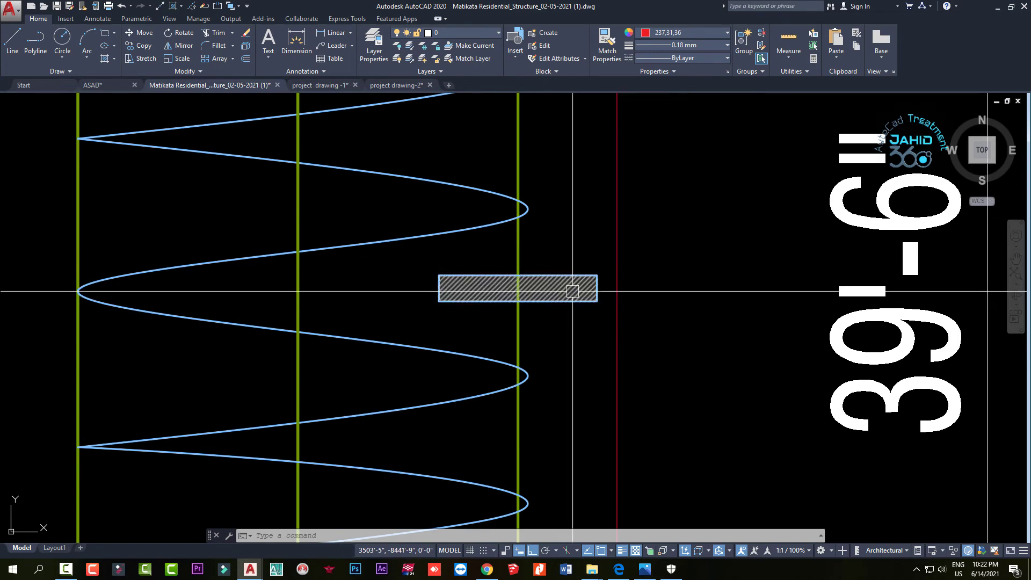
pyautogui.click(603, 327)
pyautogui.click(545, 249)
pyautogui.write('m')
pyautogui.press('Return')
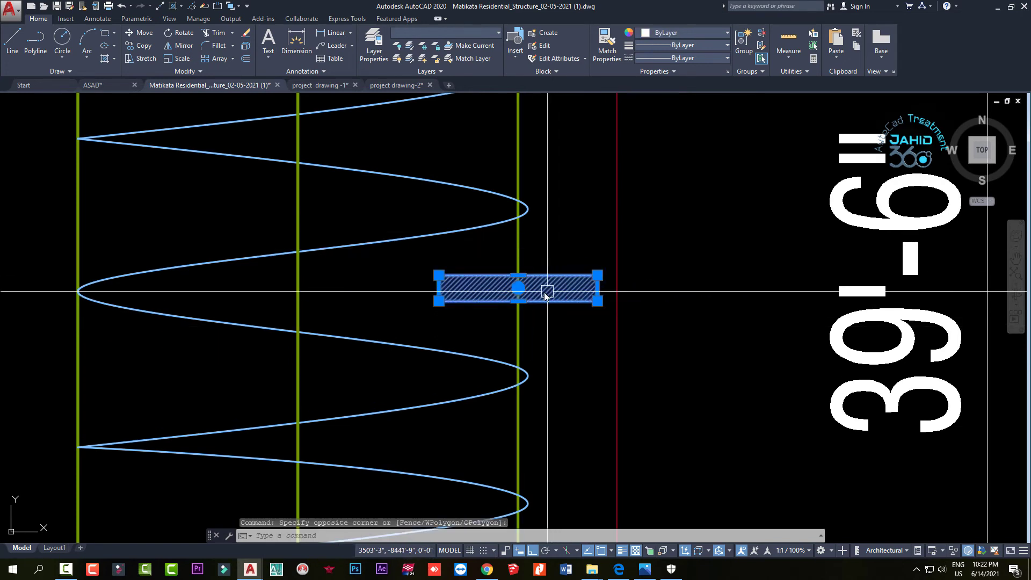
pyautogui.click(518, 288)
pyautogui.click(331, 287)
pyautogui.press('Escape')
# Rotate the hatched spacer 90° about its centre so it stands upright
pyautogui.scroll(2, 384, 311)
pyautogui.click(391, 318)
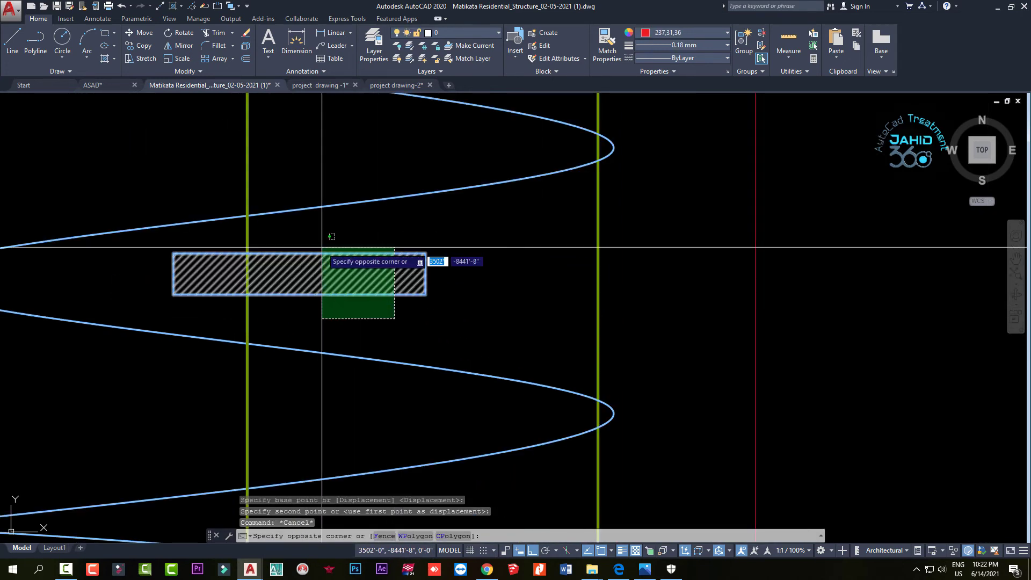
pyautogui.click(330, 256)
pyautogui.write('ro')
pyautogui.press('Return')
pyautogui.click(334, 275)
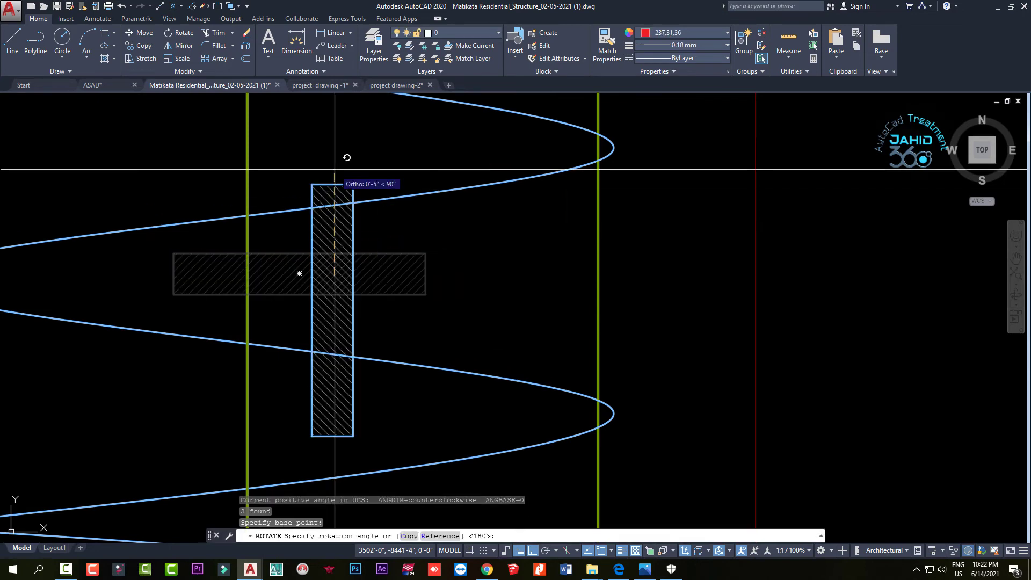
pyautogui.click(333, 169)
# Move the upright spacer against the pile's inner bar
pyautogui.click(421, 329)
pyautogui.click(299, 262)
pyautogui.write('m')
pyautogui.press('Return')
pyautogui.click(332, 310)
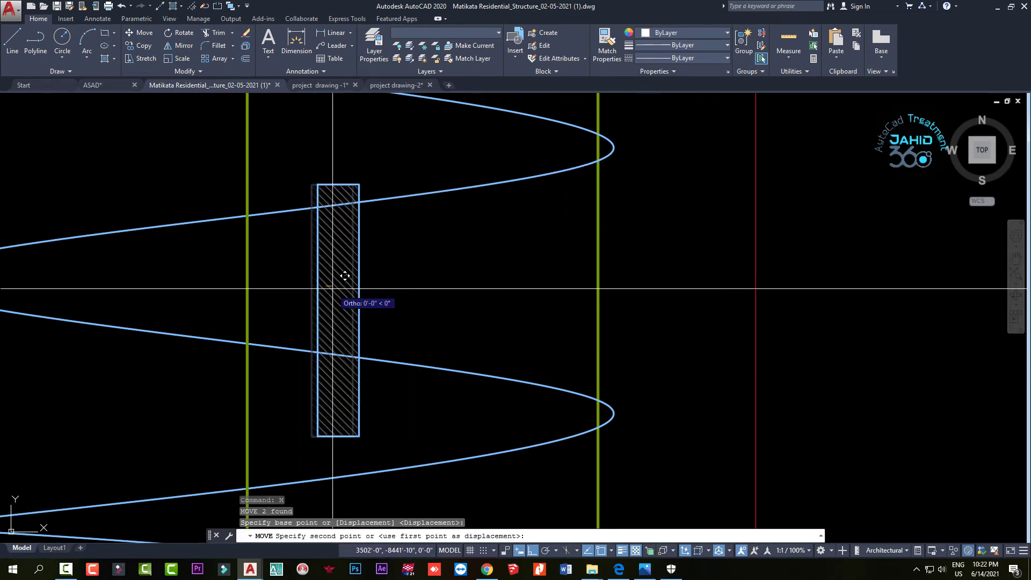
pyautogui.click(284, 210)
# Copy the spacer to further positions down the pile's bars
pyautogui.scroll(-6, 376, 242)
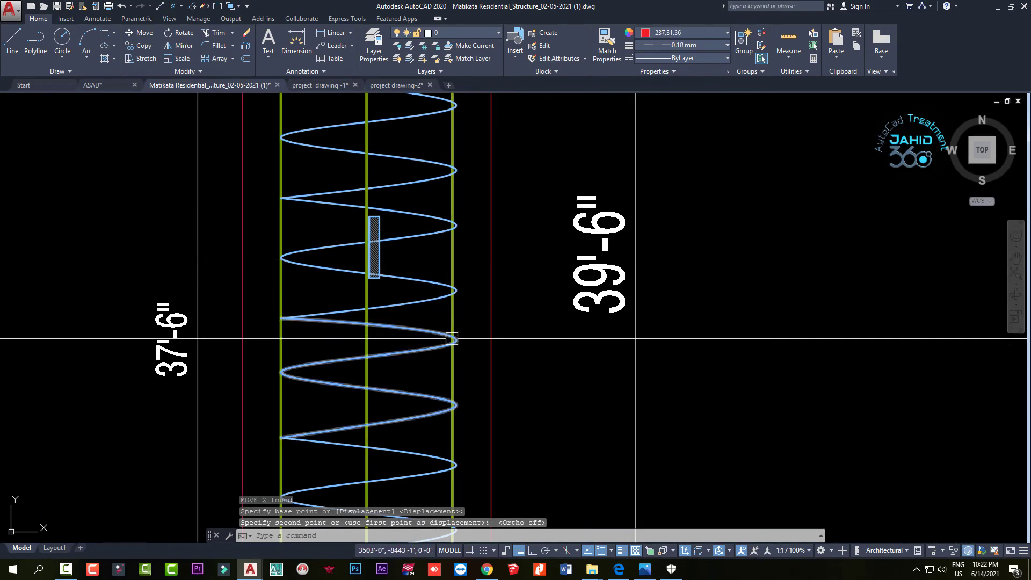
pyautogui.scroll(5, 385, 253)
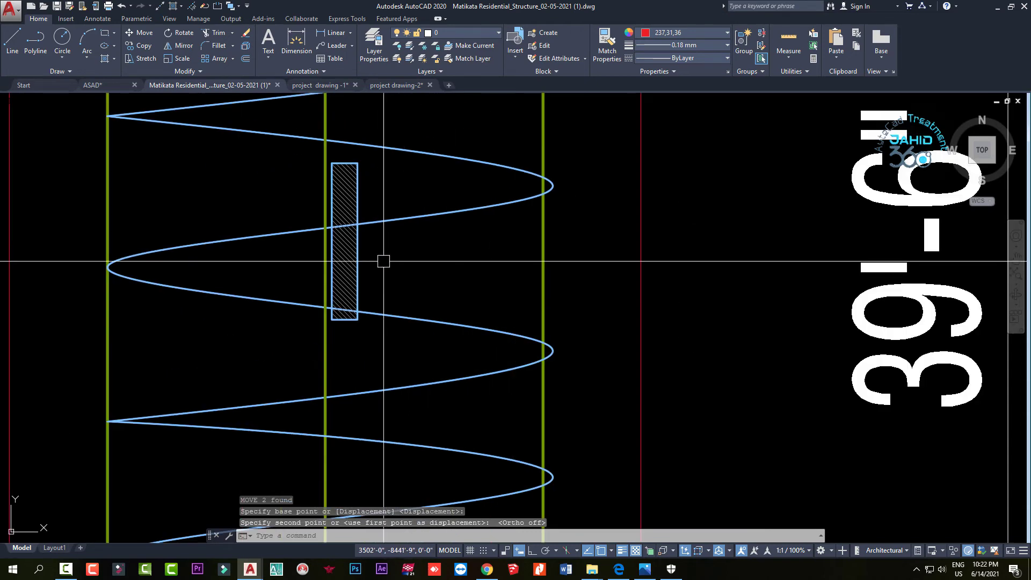
pyautogui.scroll(-2, 383, 262)
pyautogui.scroll(2, 384, 262)
pyautogui.click(392, 269)
pyautogui.click(328, 231)
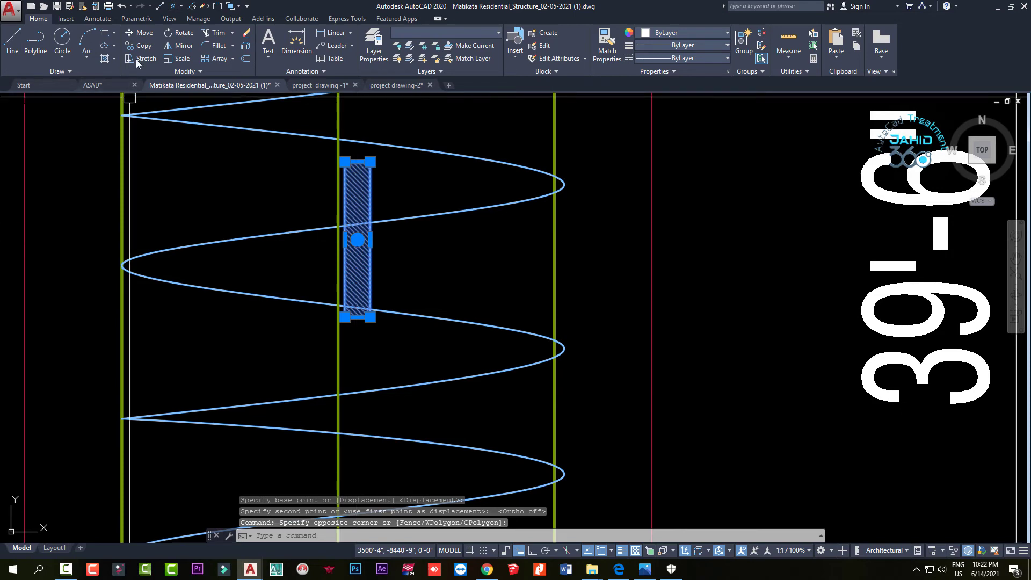
pyautogui.click(141, 46)
pyautogui.click(346, 249)
pyautogui.scroll(-4, 380, 224)
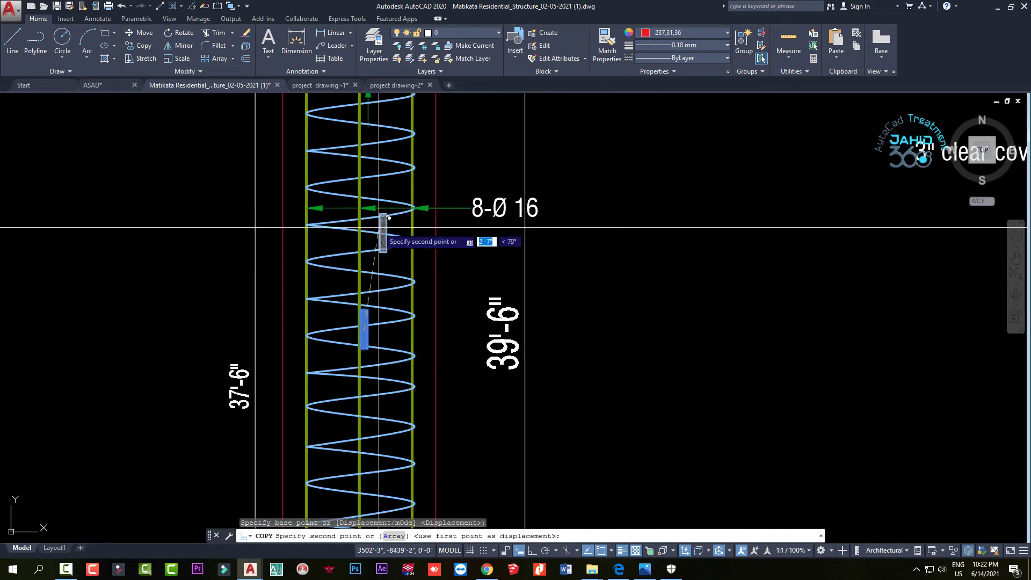
pyautogui.scroll(3, 357, 184)
pyautogui.moveTo(345, 183); pyautogui.dragTo(302, 483, button='middle')
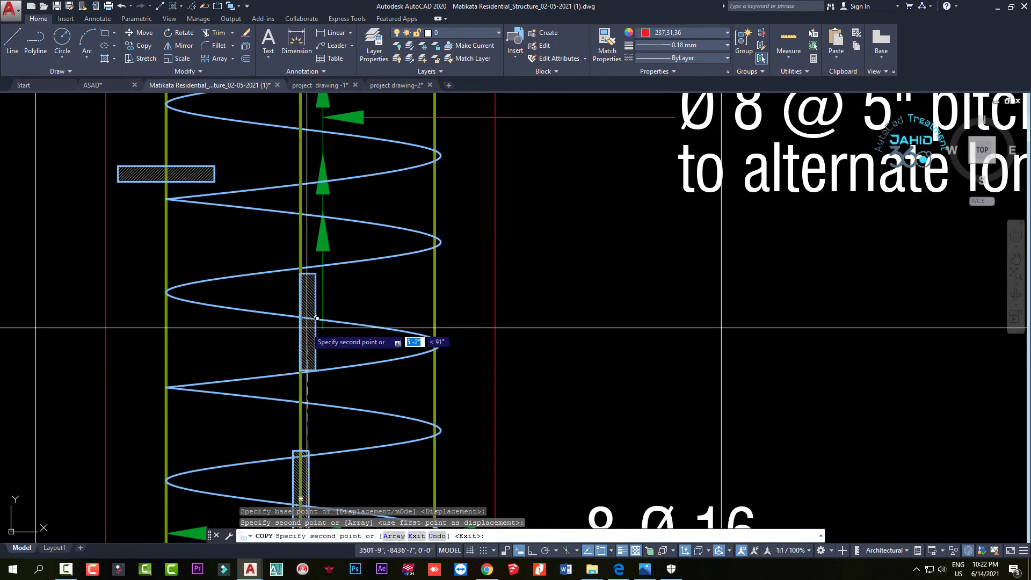
pyautogui.click(346, 251)
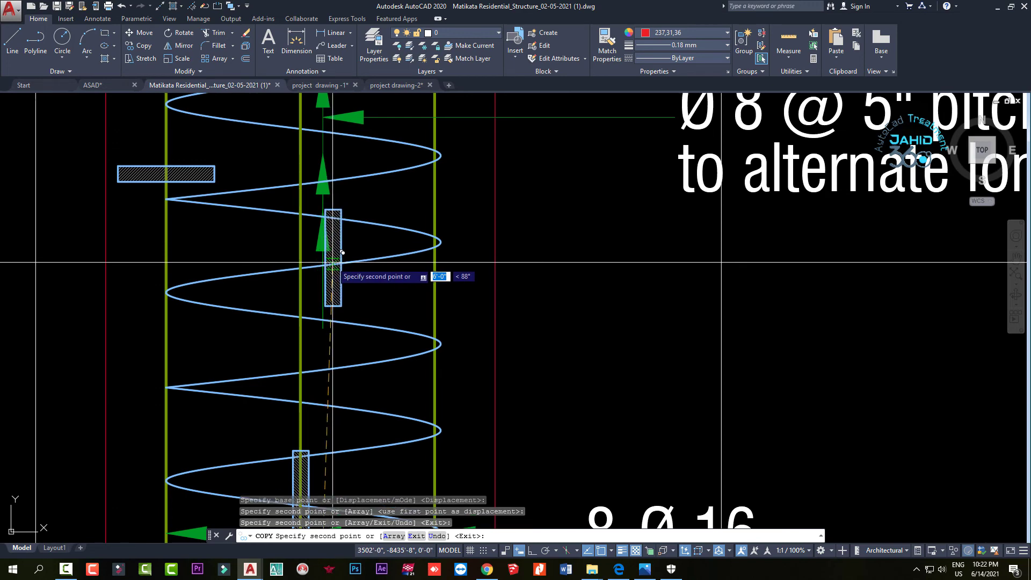
pyautogui.scroll(-3, 401, 308)
pyautogui.press('Escape')
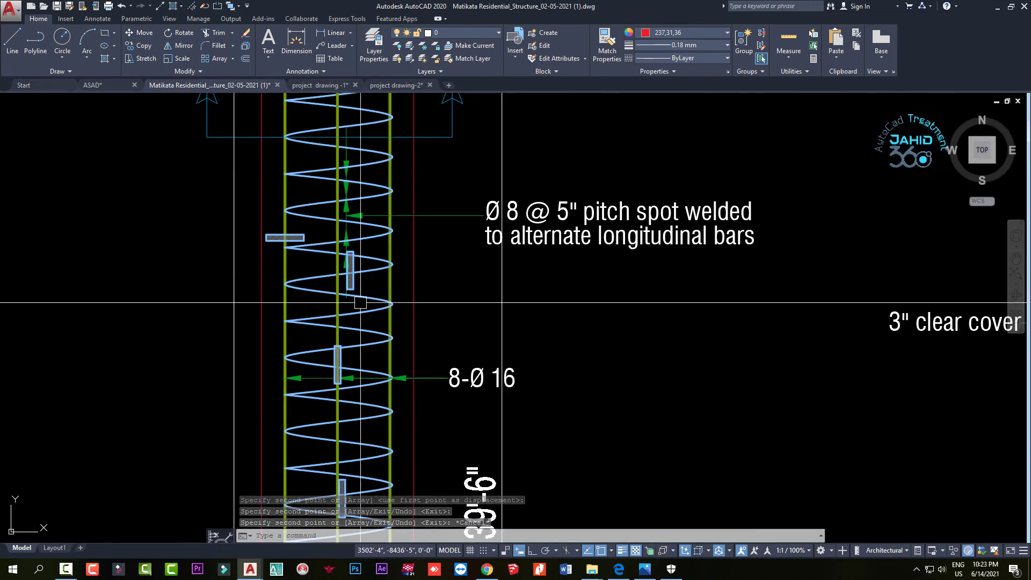
pyautogui.scroll(-3, 397, 293)
pyautogui.scroll(3, 395, 227)
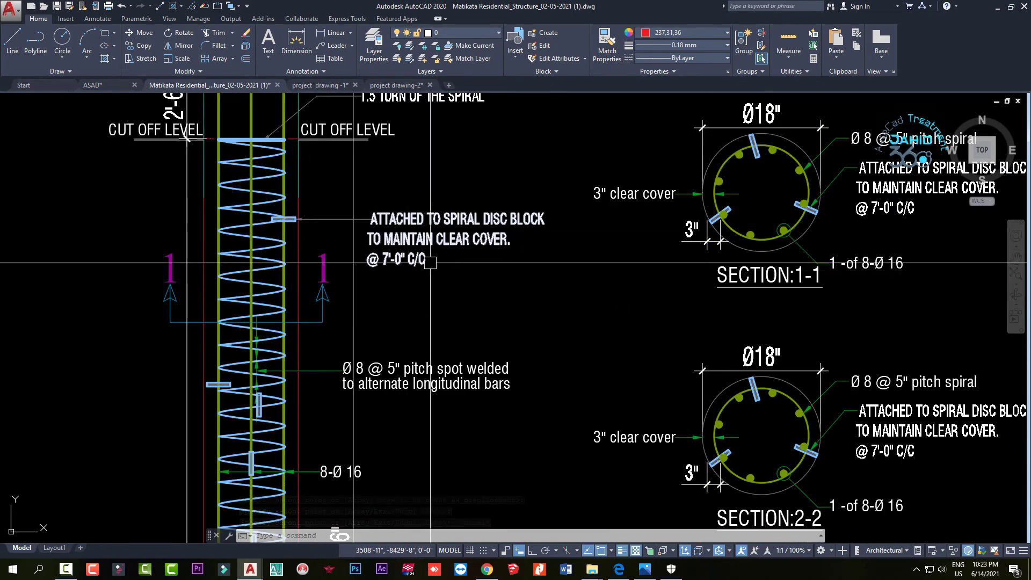
pyautogui.scroll(2, 454, 226)
pyautogui.scroll(-3, 454, 226)
pyautogui.scroll(3, 488, 220)
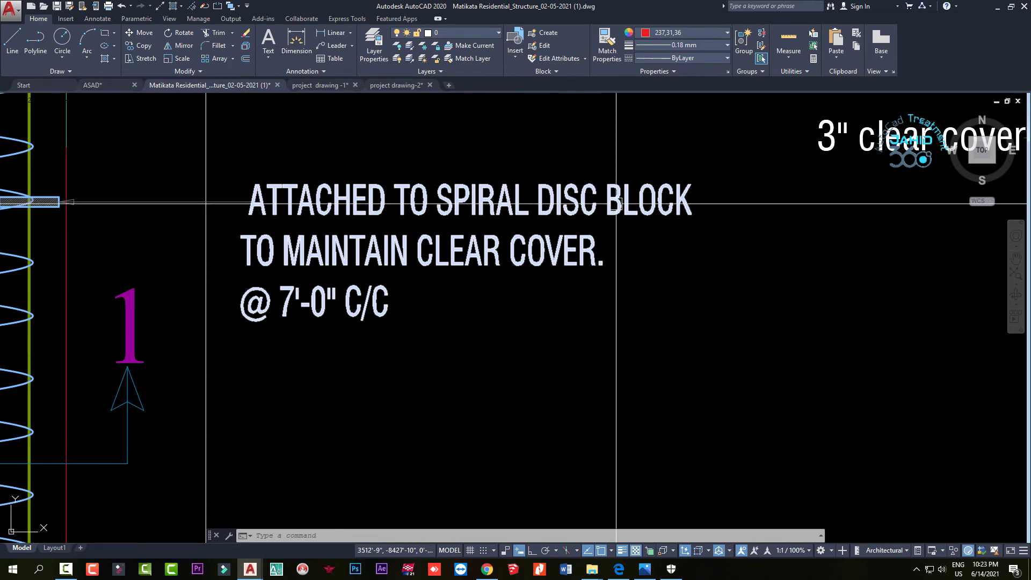
pyautogui.scroll(-2, 625, 199)
pyautogui.scroll(-2, 629, 198)
pyautogui.scroll(3, 529, 229)
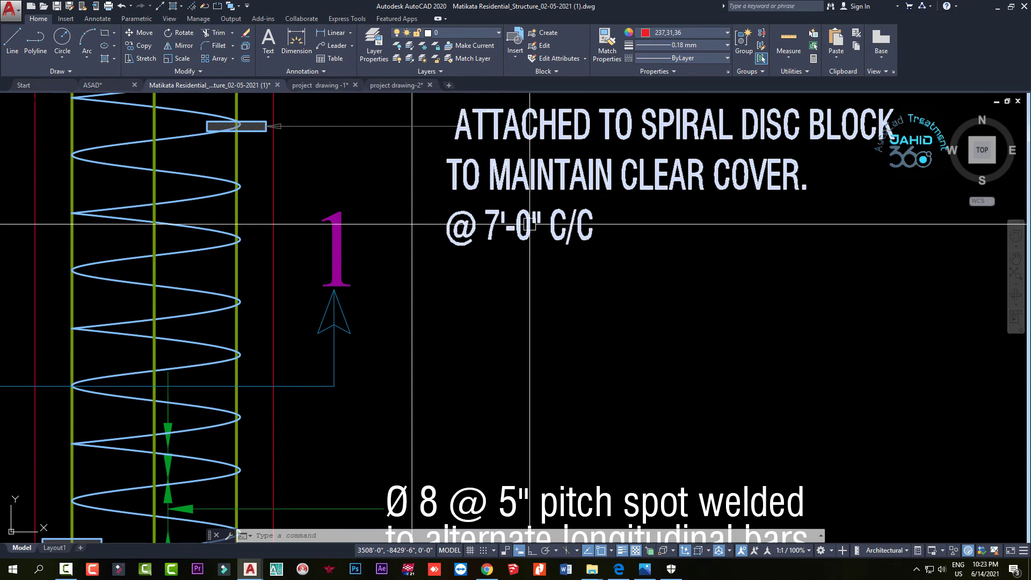
pyautogui.scroll(-5, 349, 371)
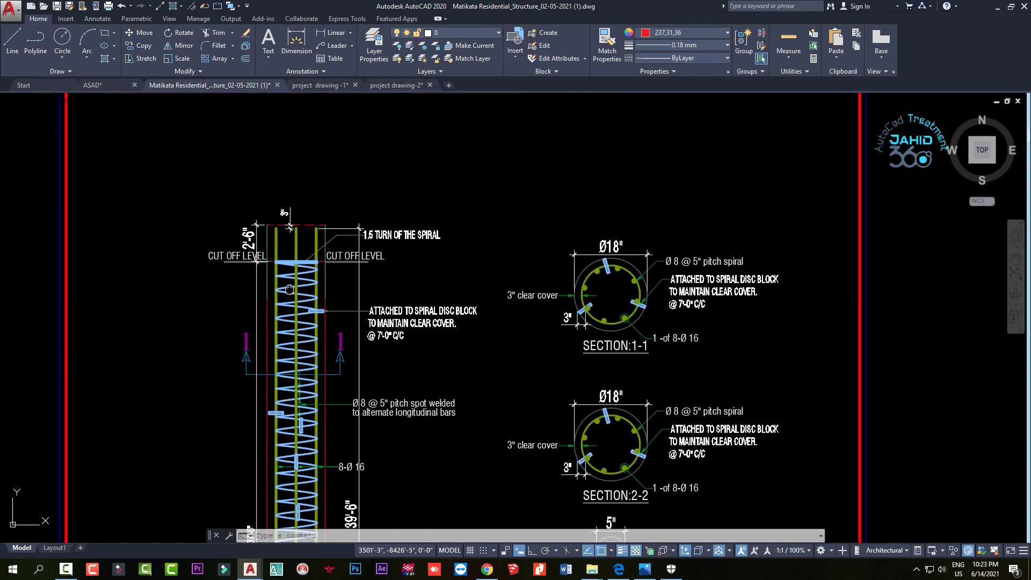
pyautogui.scroll(4, 323, 225)
pyautogui.scroll(-4, 322, 214)
pyautogui.scroll(1, 327, 207)
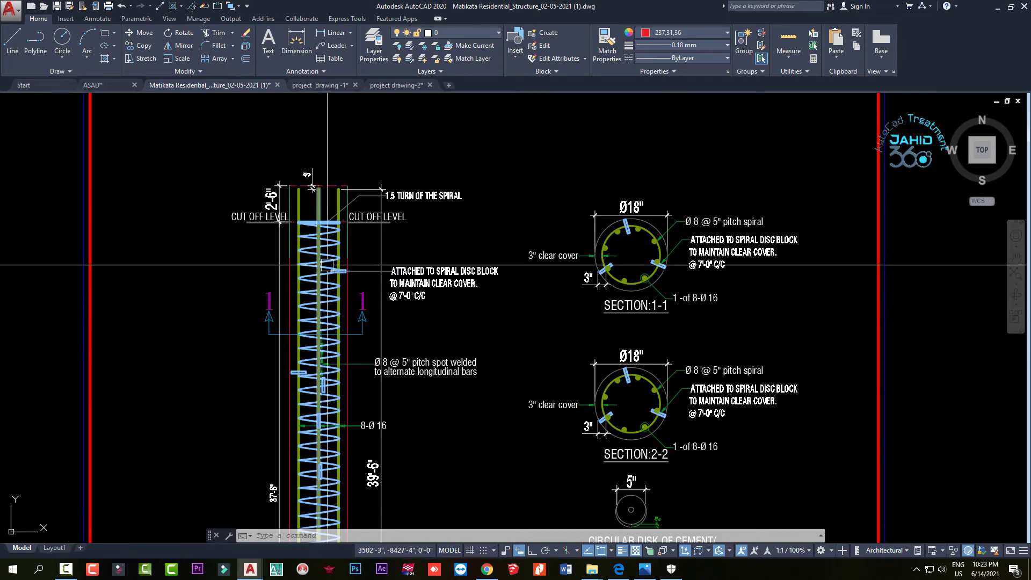
pyautogui.scroll(4, 320, 237)
pyautogui.scroll(-2, 320, 236)
pyautogui.scroll(-3, 318, 357)
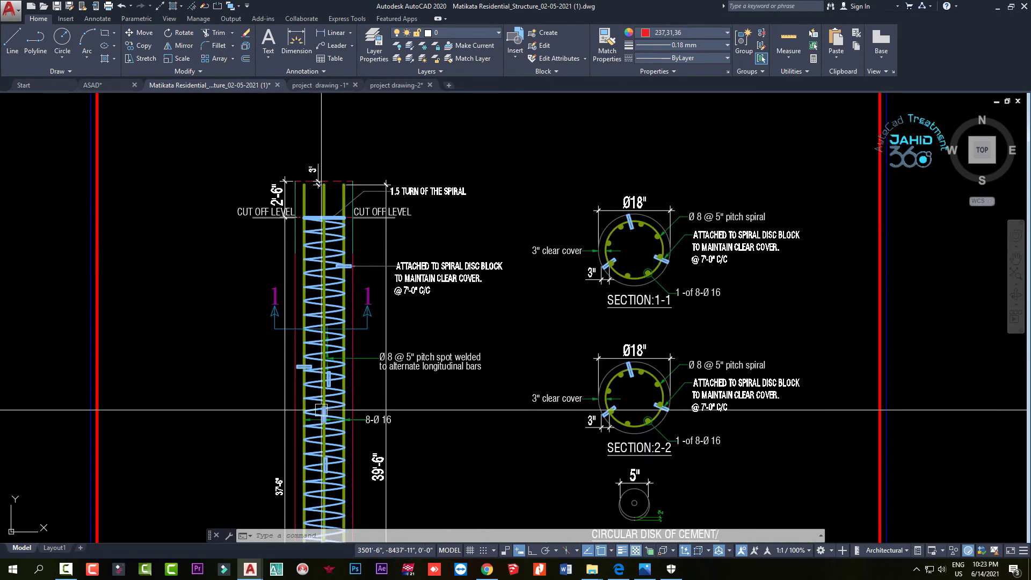
pyautogui.scroll(-1, 318, 363)
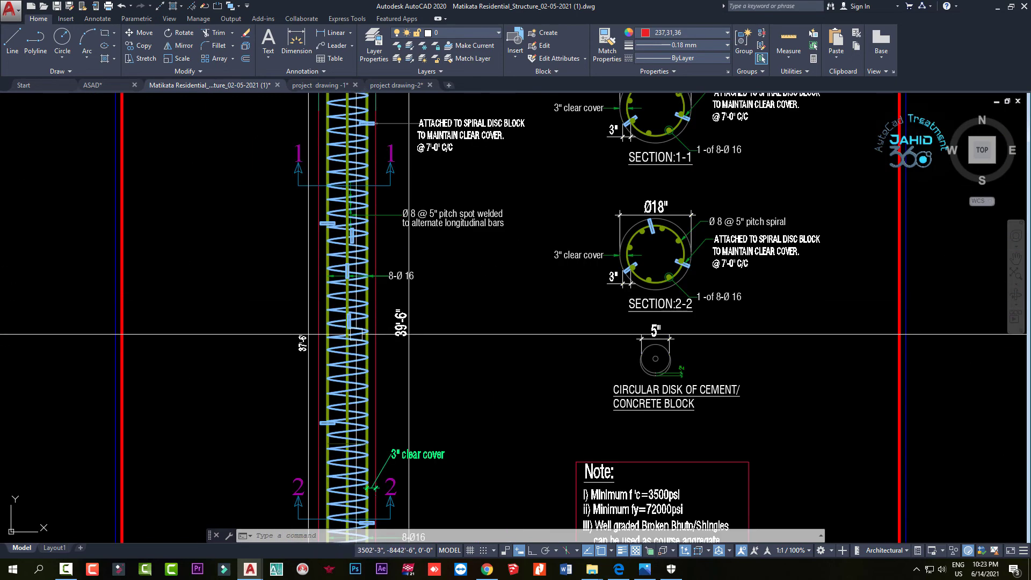
pyautogui.scroll(-3, 333, 344)
pyautogui.scroll(5, 331, 214)
pyautogui.scroll(-3, 338, 322)
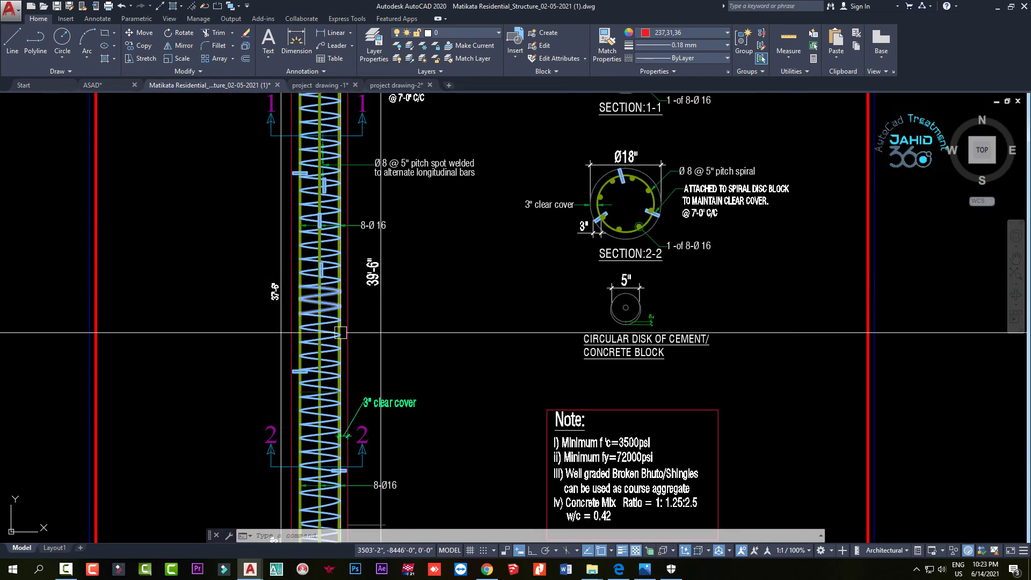
pyautogui.scroll(-2, 335, 333)
pyautogui.scroll(-2, 322, 241)
pyautogui.scroll(4, 333, 481)
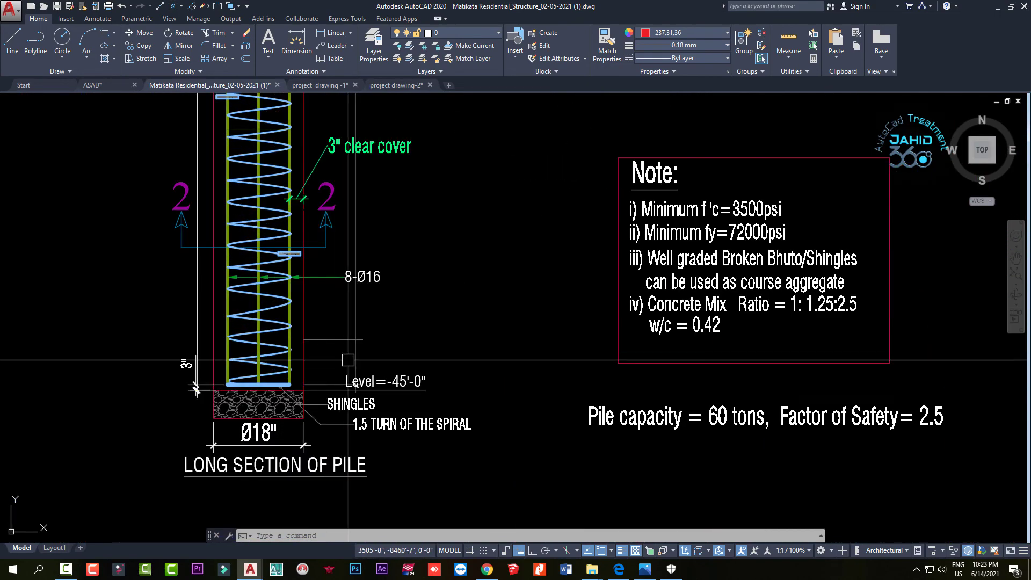
pyautogui.scroll(-1, 333, 376)
pyautogui.scroll(-2, 334, 184)
pyautogui.scroll(3, 342, 189)
pyautogui.scroll(-1, 341, 189)
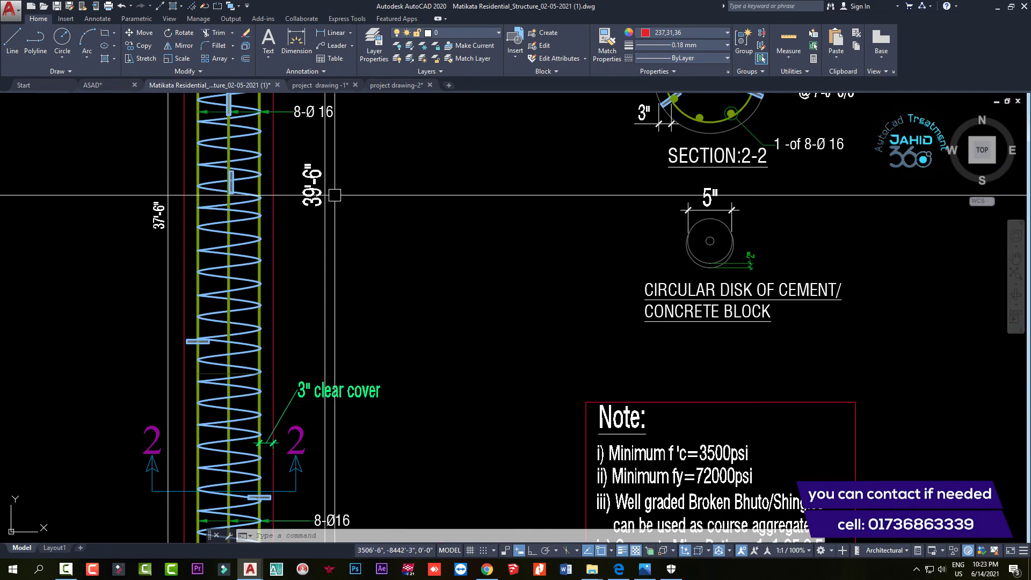
pyautogui.scroll(-2, 322, 242)
pyautogui.scroll(1, 308, 298)
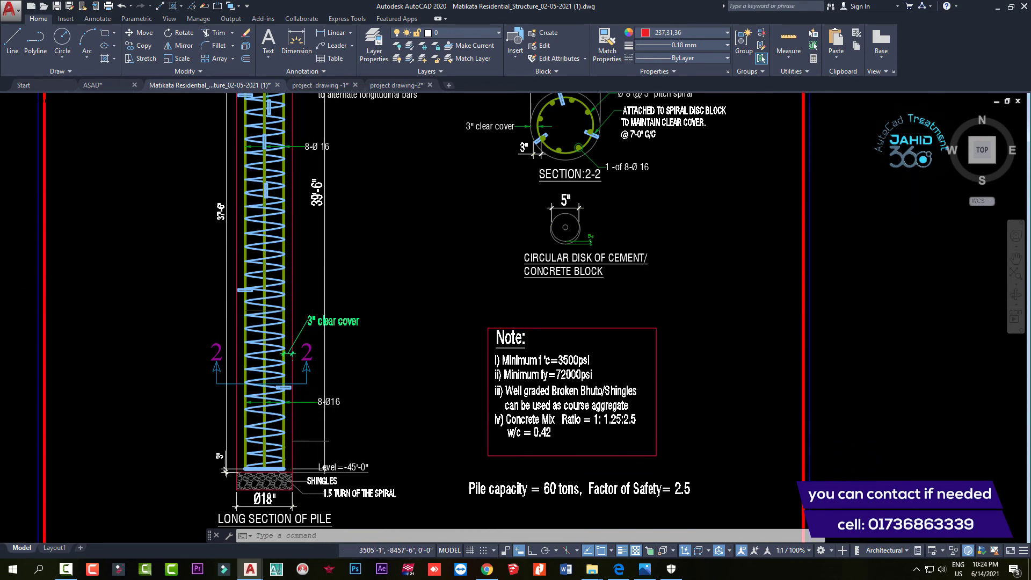
pyautogui.scroll(-4, 322, 406)
pyautogui.scroll(1, 310, 379)
pyautogui.scroll(2, 295, 379)
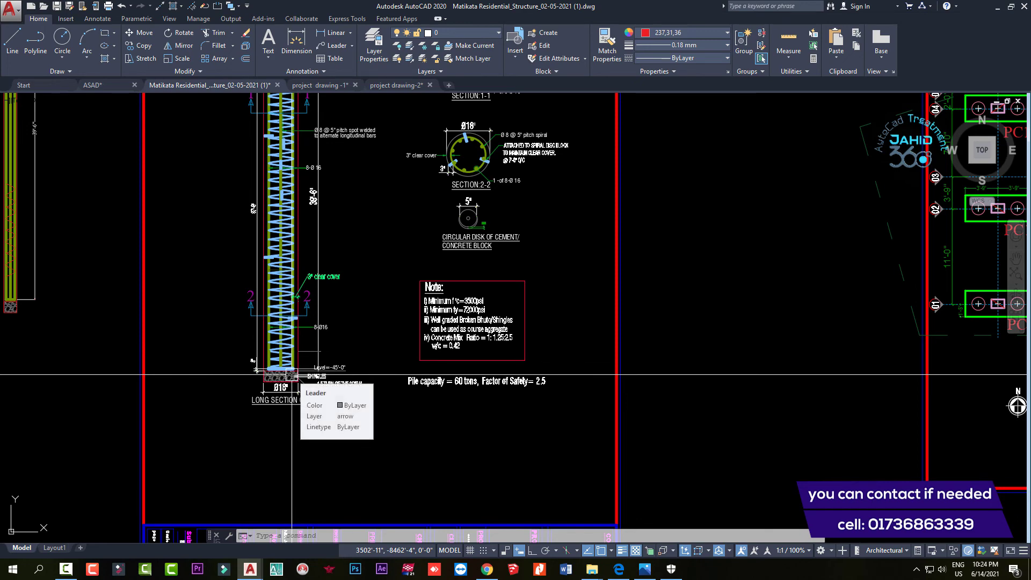
pyautogui.scroll(2, 290, 371)
pyautogui.scroll(2, 161, 356)
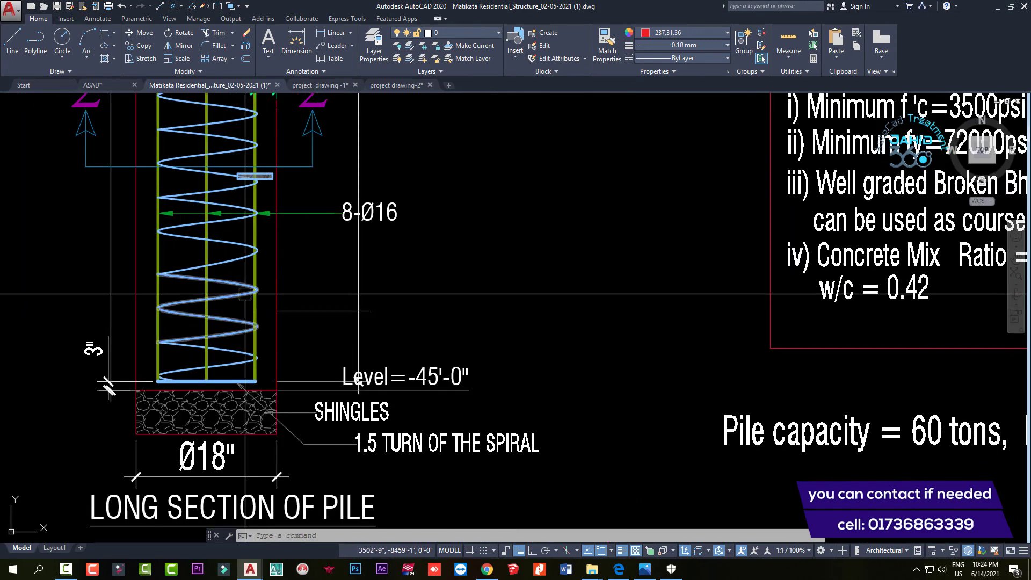
pyautogui.scroll(1, 244, 308)
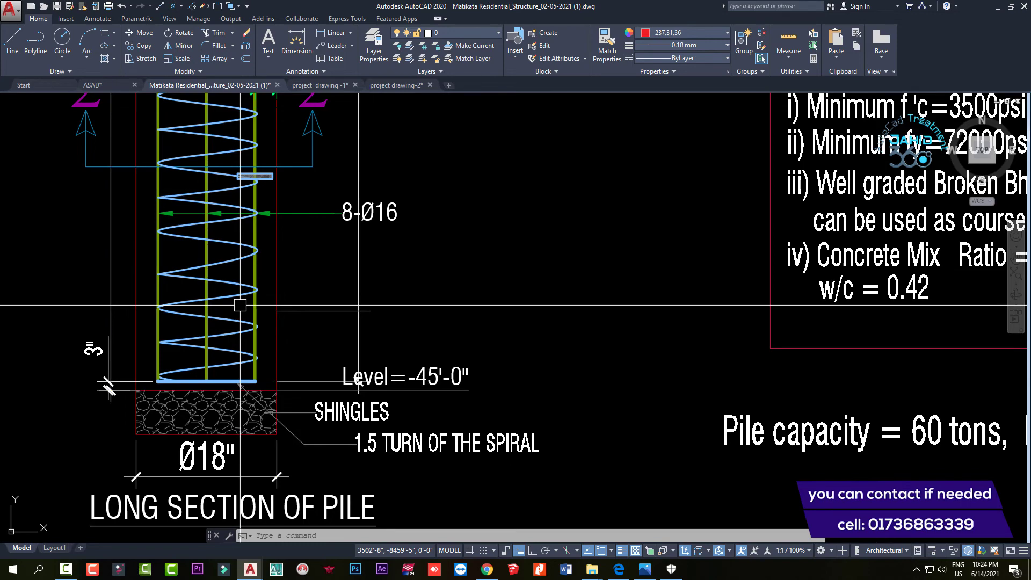
pyautogui.scroll(-7, 240, 305)
pyautogui.scroll(-1, 240, 290)
pyautogui.scroll(8, 145, 274)
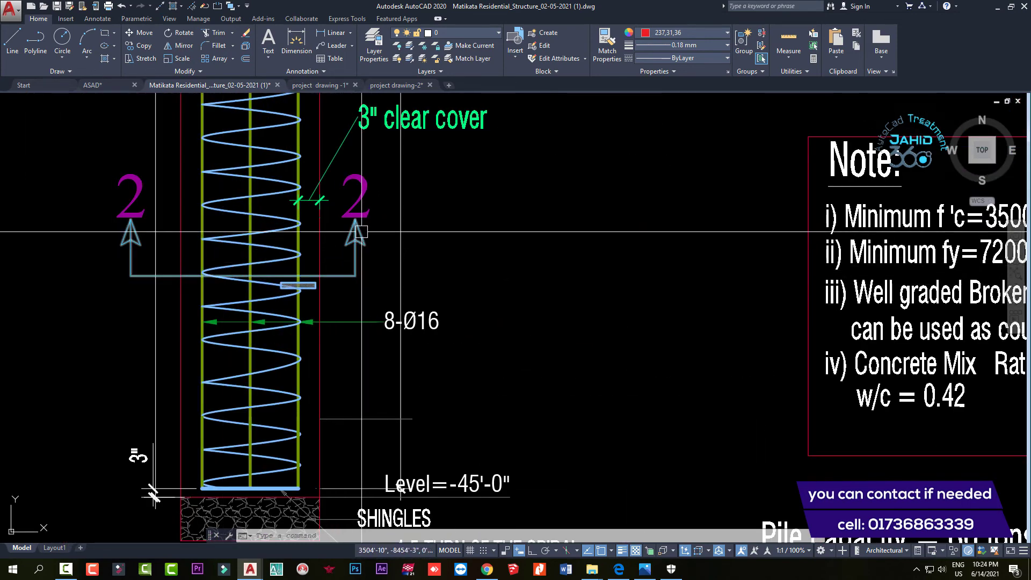
pyautogui.scroll(-5, 361, 232)
pyautogui.scroll(3, 357, 322)
pyautogui.scroll(3, 340, 369)
pyautogui.scroll(1, 341, 368)
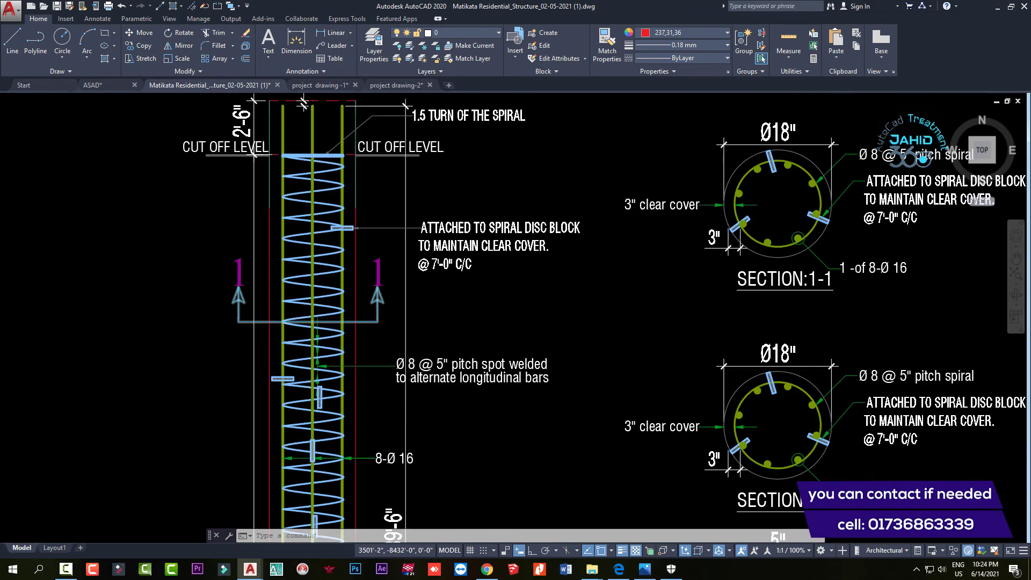
pyautogui.scroll(-5, 454, 231)
pyautogui.scroll(5, 454, 231)
pyautogui.moveTo(493, 263); pyautogui.dragTo(416, 259, button='middle')
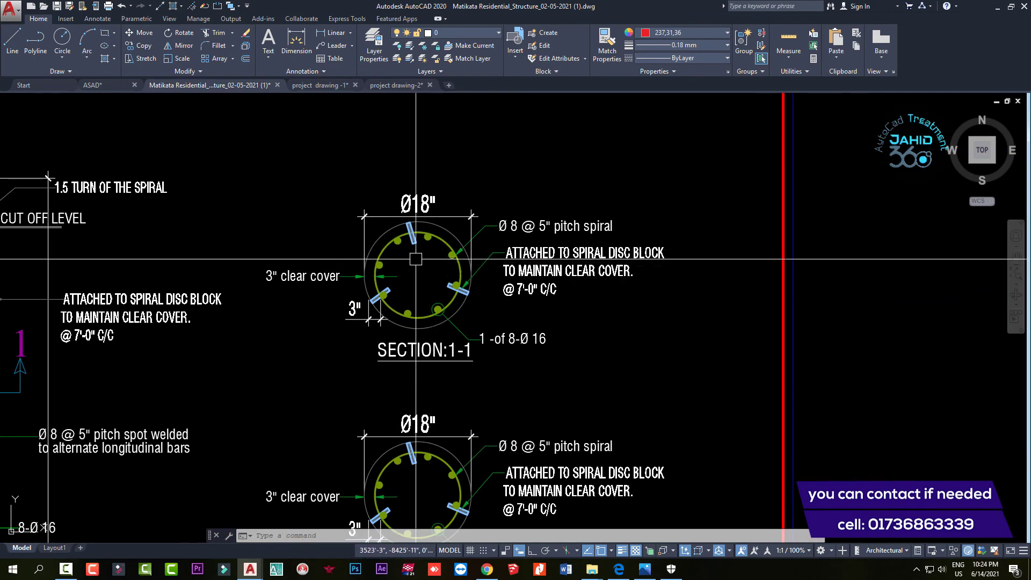
pyautogui.scroll(4, 416, 258)
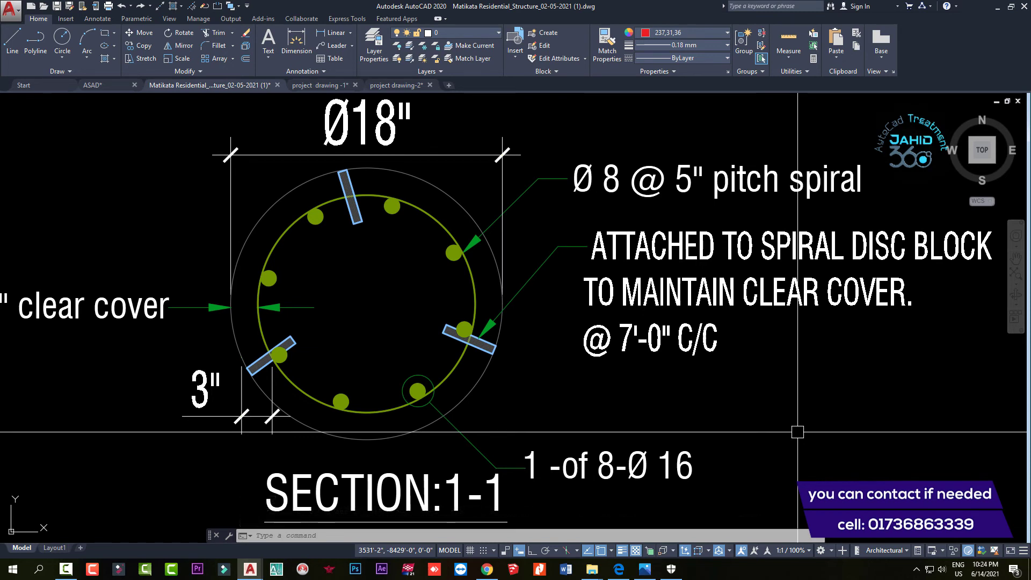
pyautogui.moveTo(597, 181)
pyautogui.mouseDown(button='middle')
pyautogui.moveTo(530, 242)
pyautogui.moveTo(470, 248)
pyautogui.mouseUp(button='middle')
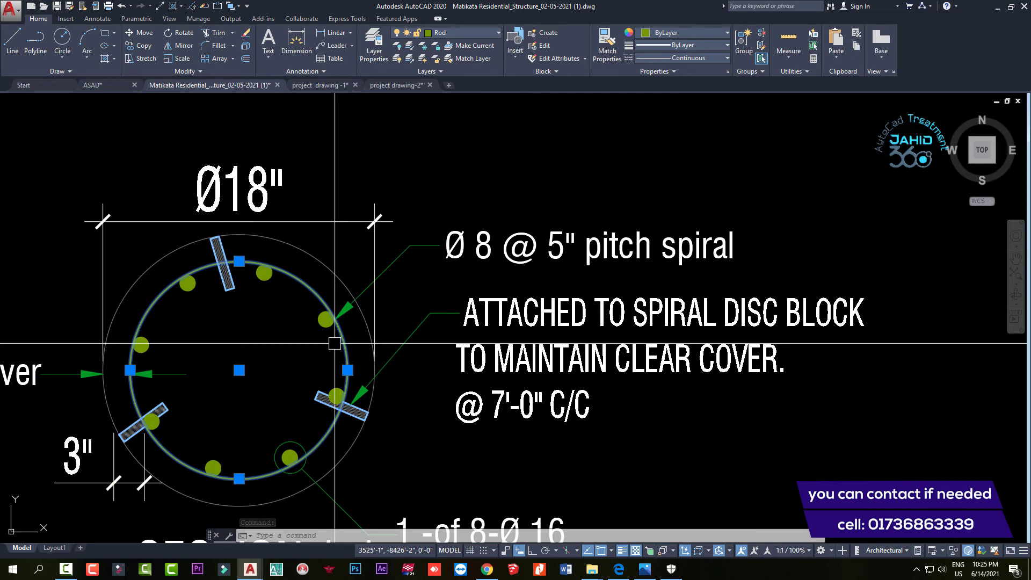
pyautogui.moveTo(305, 420); pyautogui.dragTo(279, 345, button='middle')
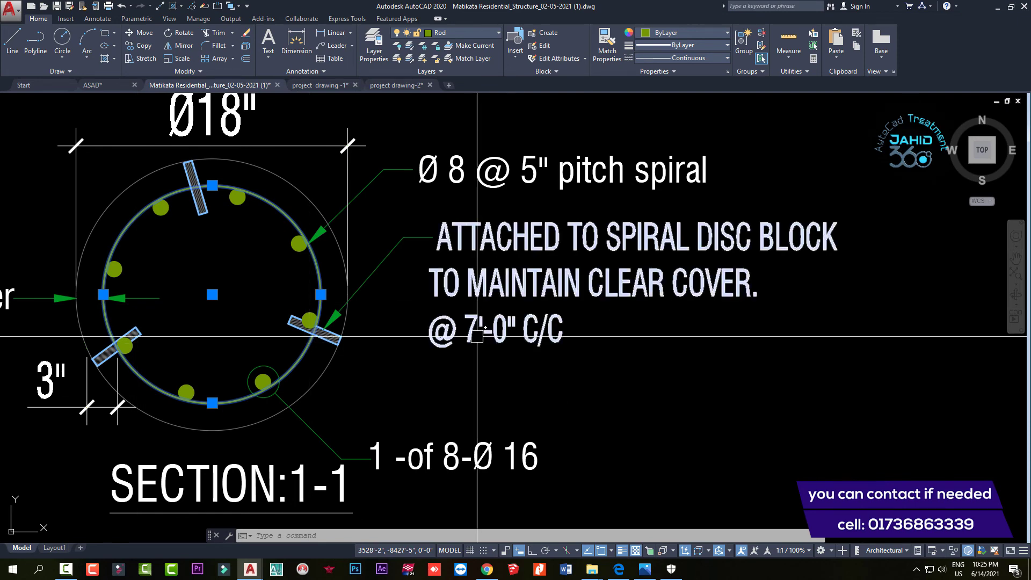
pyautogui.scroll(-4, 479, 336)
pyautogui.moveTo(428, 402); pyautogui.dragTo(418, 228, button='middle')
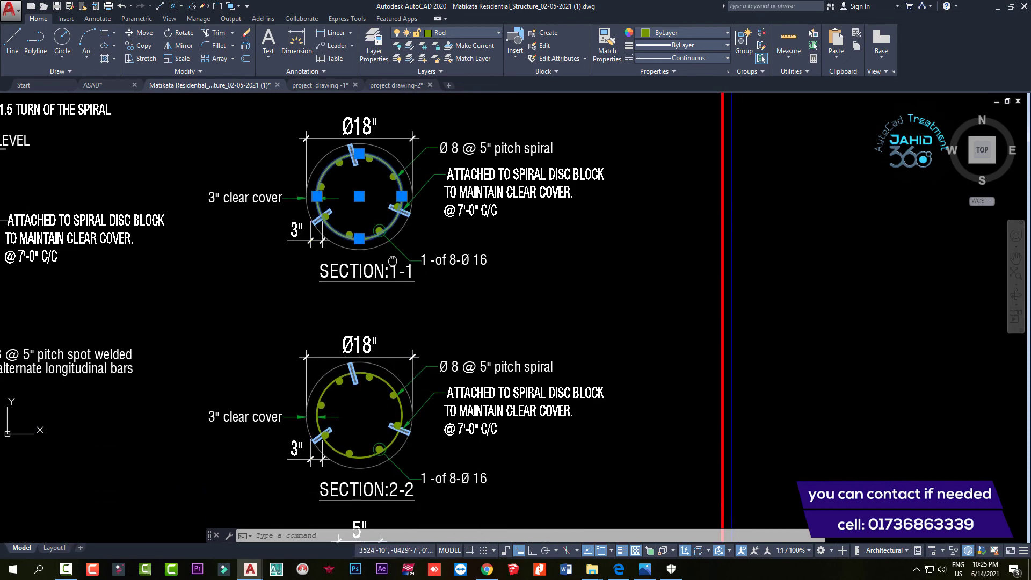
pyautogui.scroll(4, 397, 241)
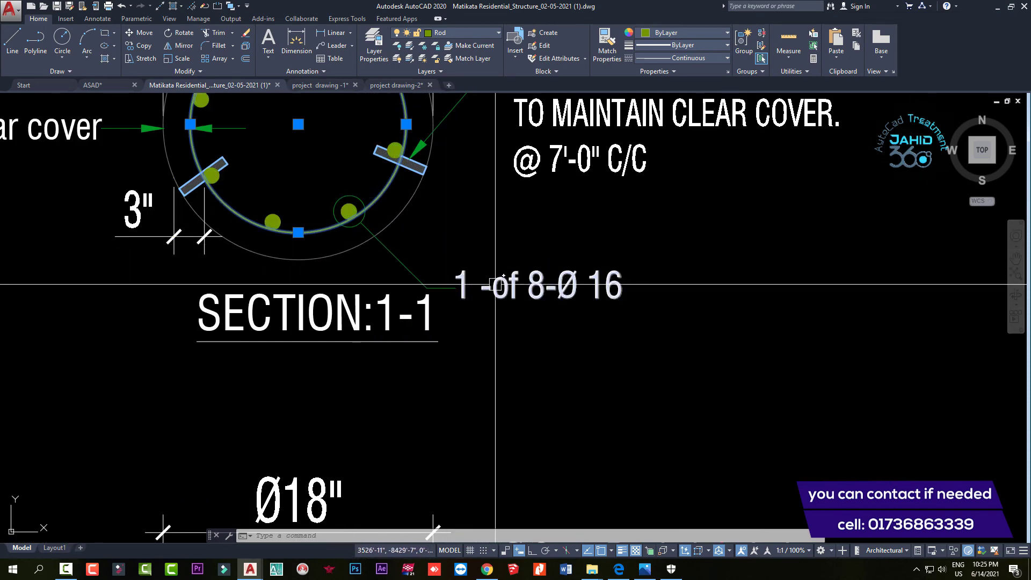
pyautogui.moveTo(300, 187); pyautogui.dragTo(283, 287, button='middle')
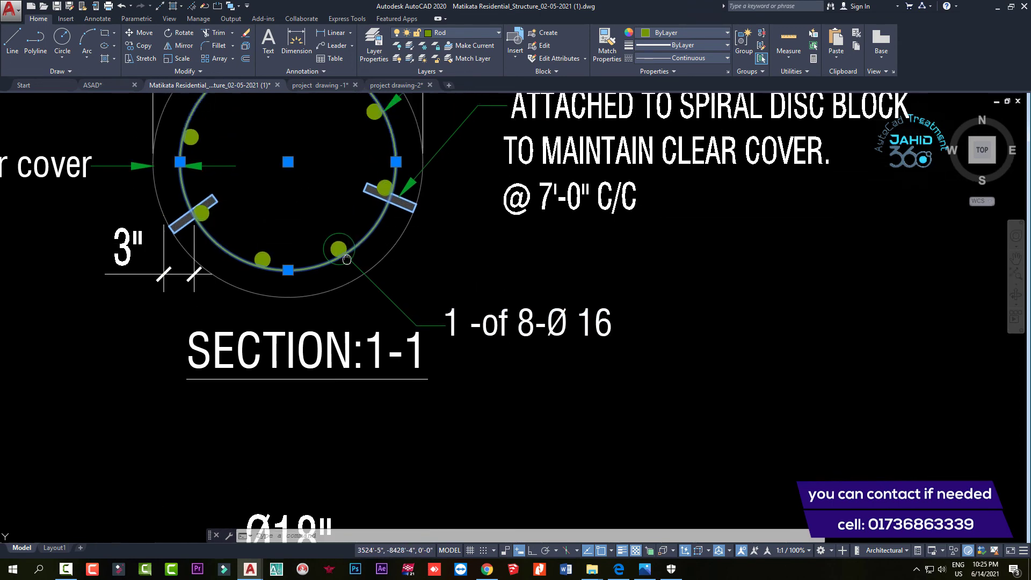
pyautogui.moveTo(553, 443); pyautogui.dragTo(502, 392, button='middle')
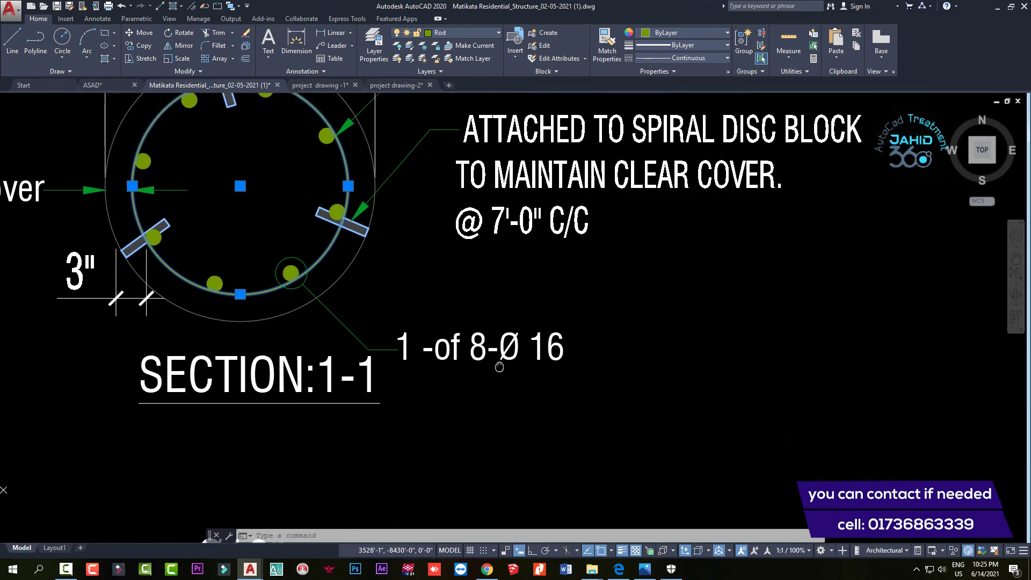
pyautogui.scroll(2, 591, 333)
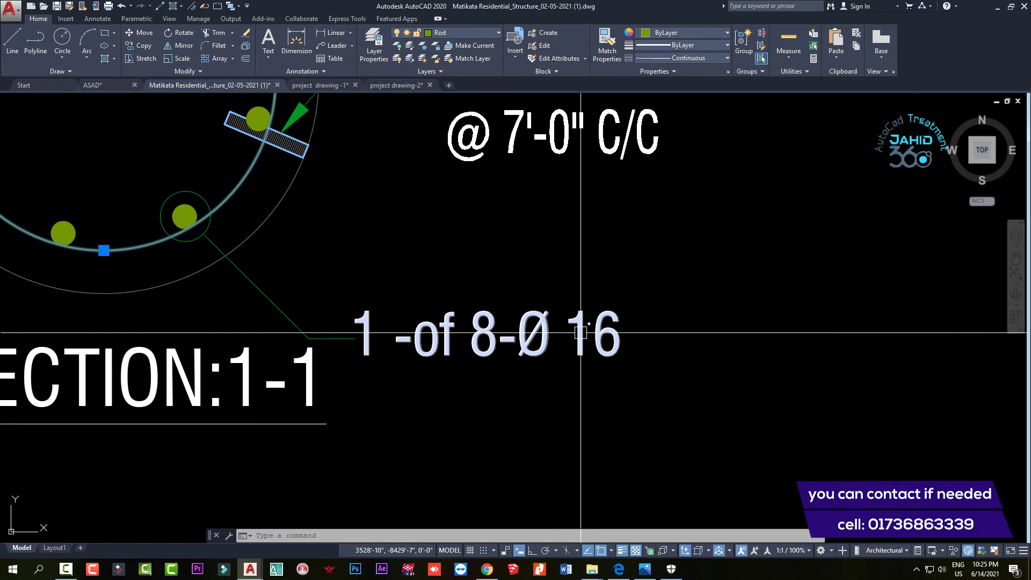
pyautogui.scroll(-2, 569, 335)
pyautogui.scroll(-2, 566, 337)
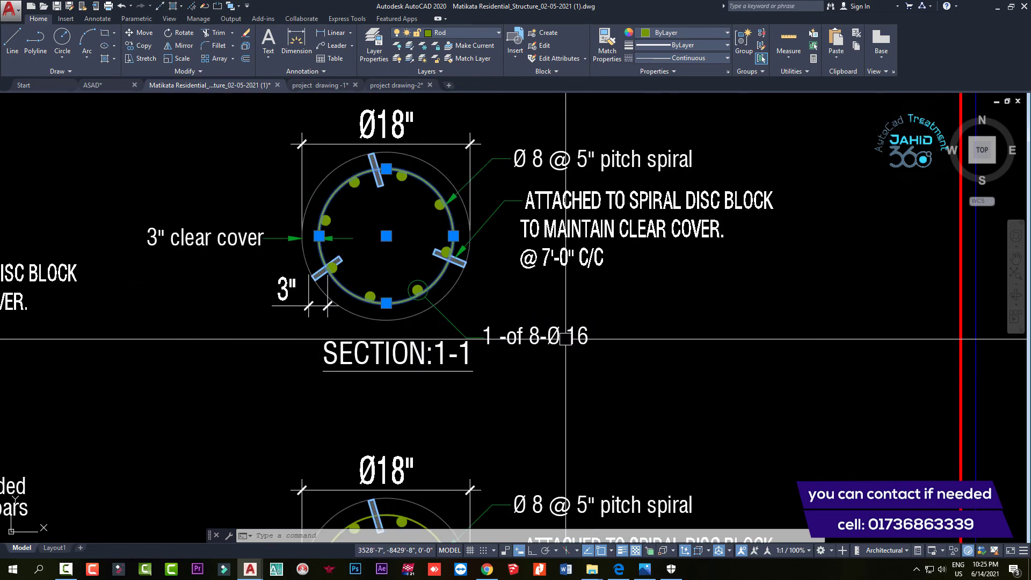
pyautogui.scroll(-2, 567, 337)
pyautogui.scroll(4, 292, 248)
pyautogui.click(279, 292)
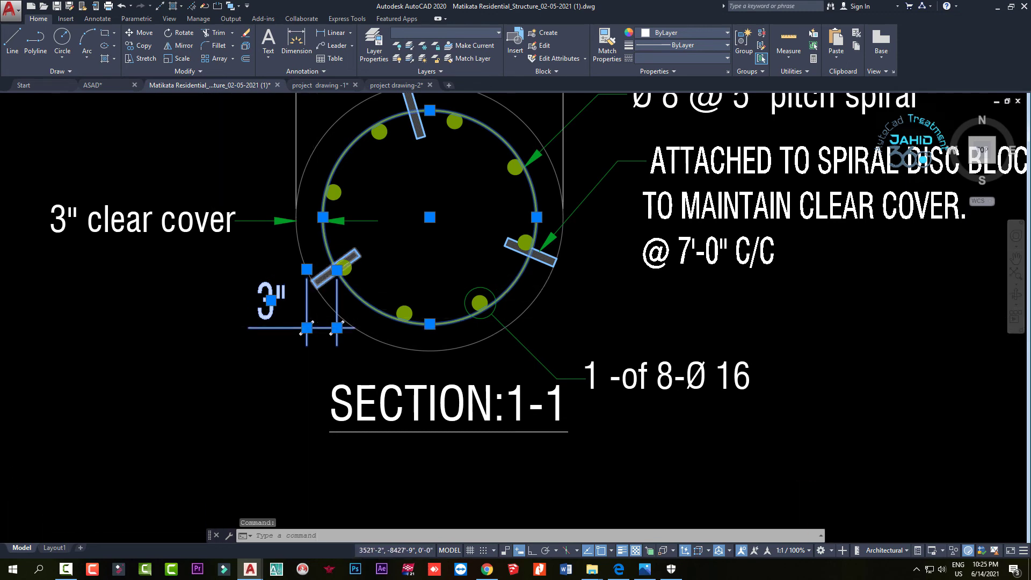
pyautogui.scroll(2, 317, 275)
pyautogui.scroll(-2, 322, 242)
pyautogui.scroll(2, 354, 282)
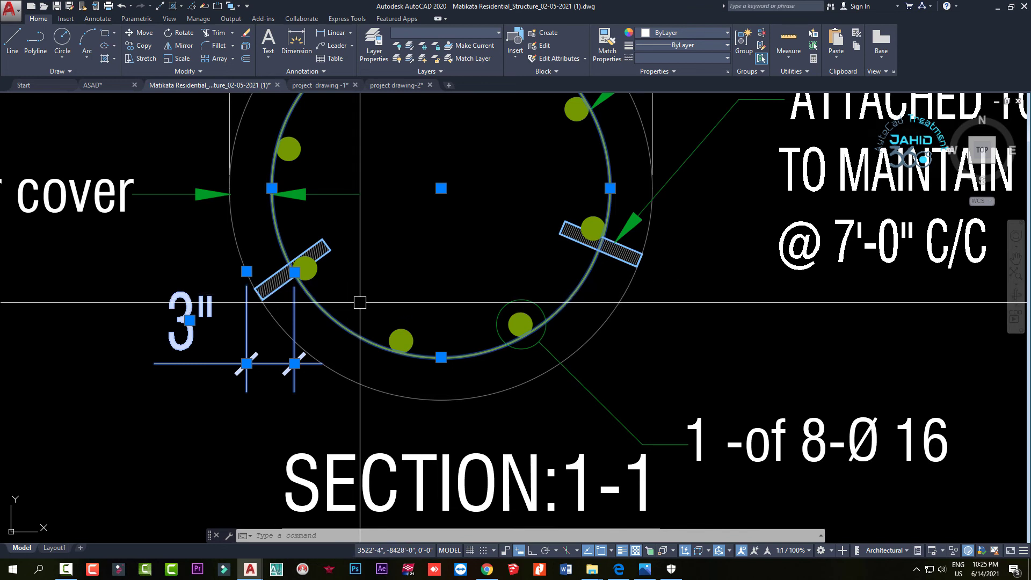
pyautogui.moveTo(362, 299); pyautogui.dragTo(355, 377, button='middle')
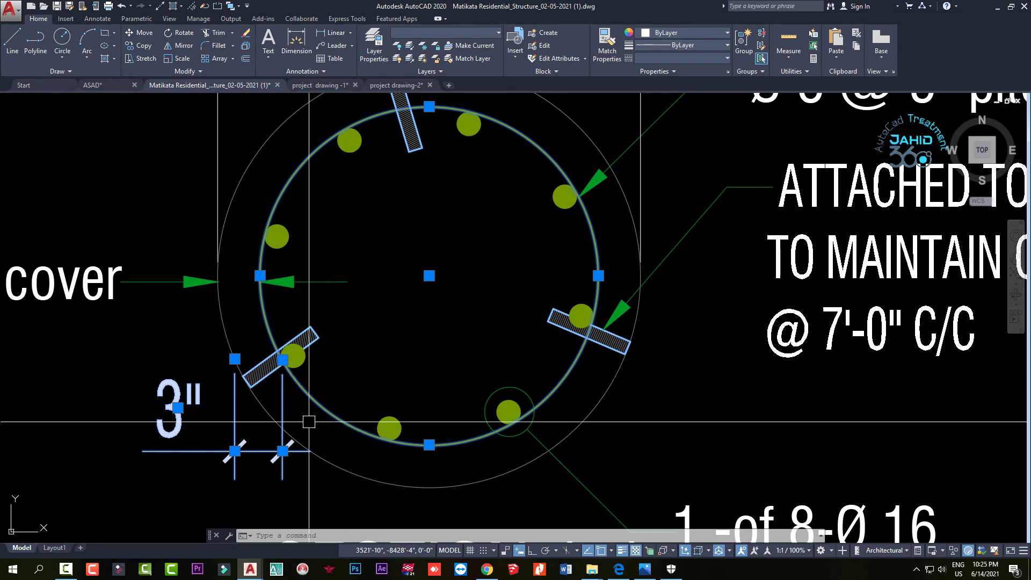
pyautogui.scroll(-3, 309, 422)
pyautogui.scroll(3, 280, 395)
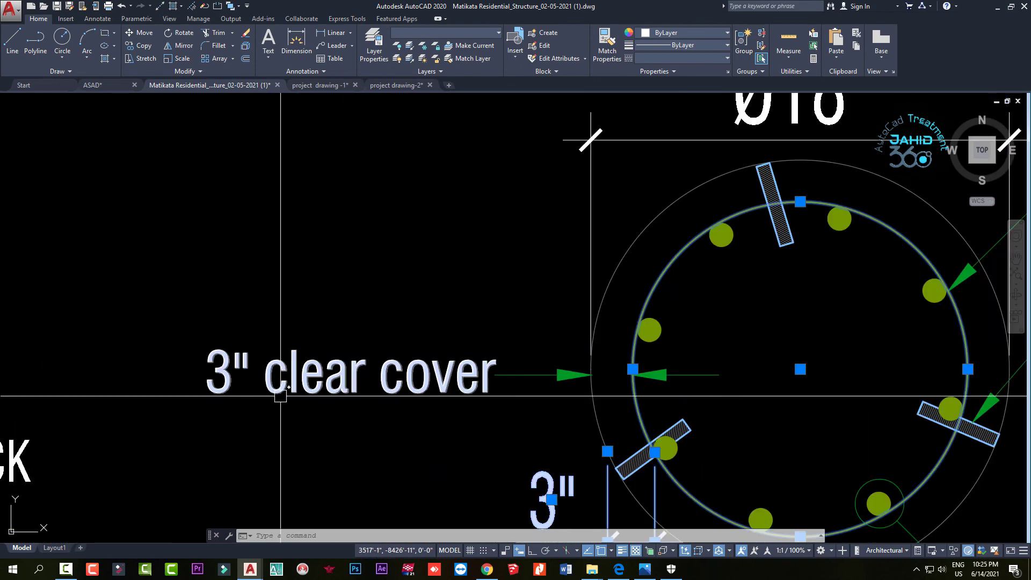
pyautogui.scroll(-3, 340, 330)
pyautogui.scroll(-2, 454, 425)
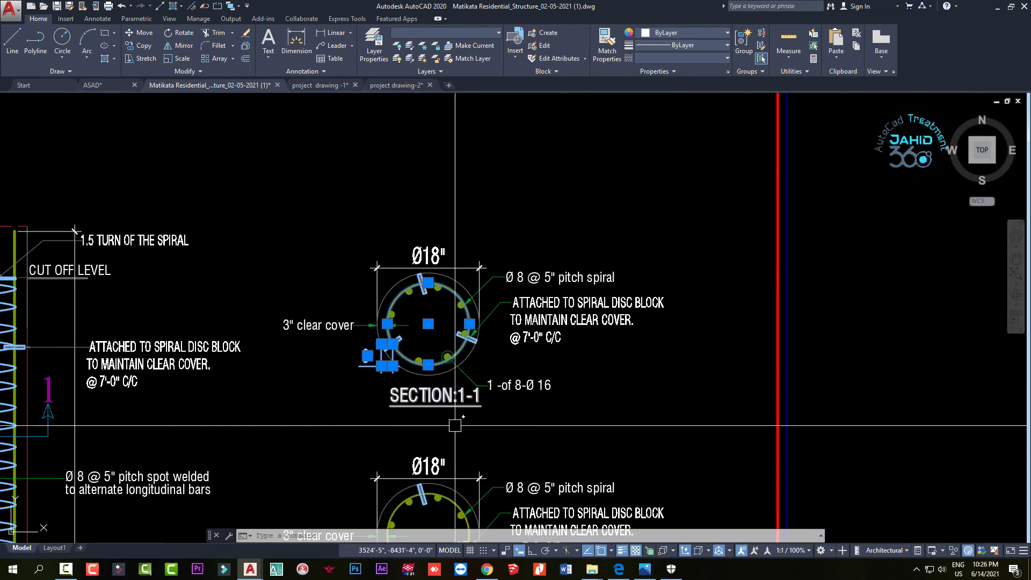
pyautogui.scroll(-2, 455, 426)
pyautogui.scroll(2, 403, 344)
pyautogui.scroll(1, 404, 344)
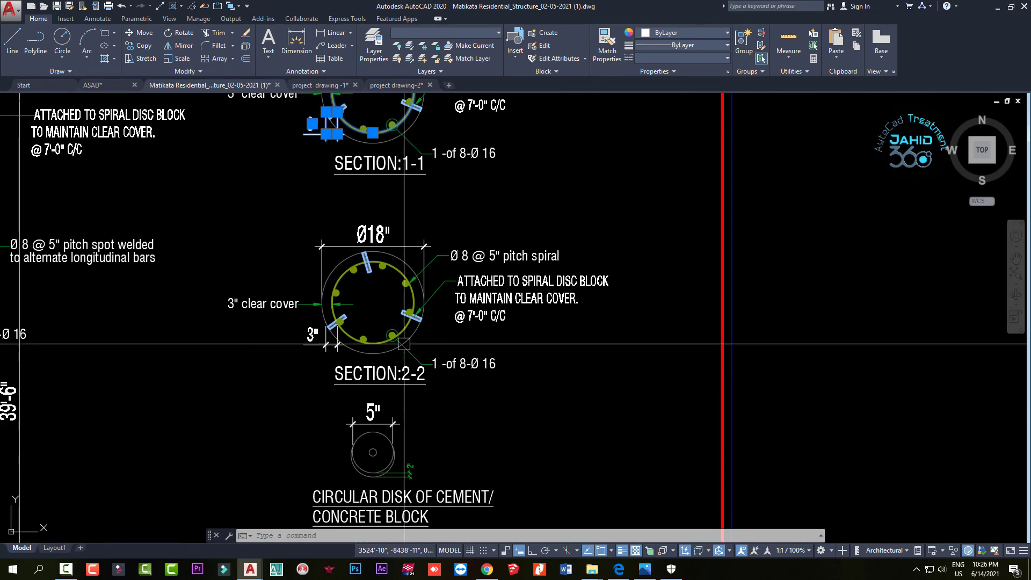
pyautogui.scroll(-3, 403, 343)
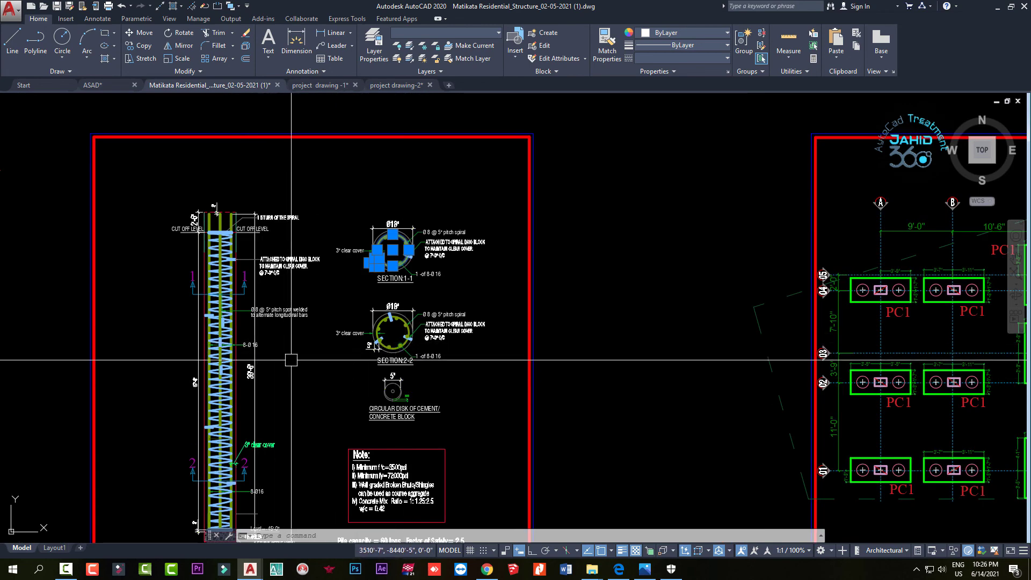
pyautogui.scroll(-2, 290, 344)
pyautogui.scroll(5, 213, 429)
pyautogui.scroll(2, 212, 430)
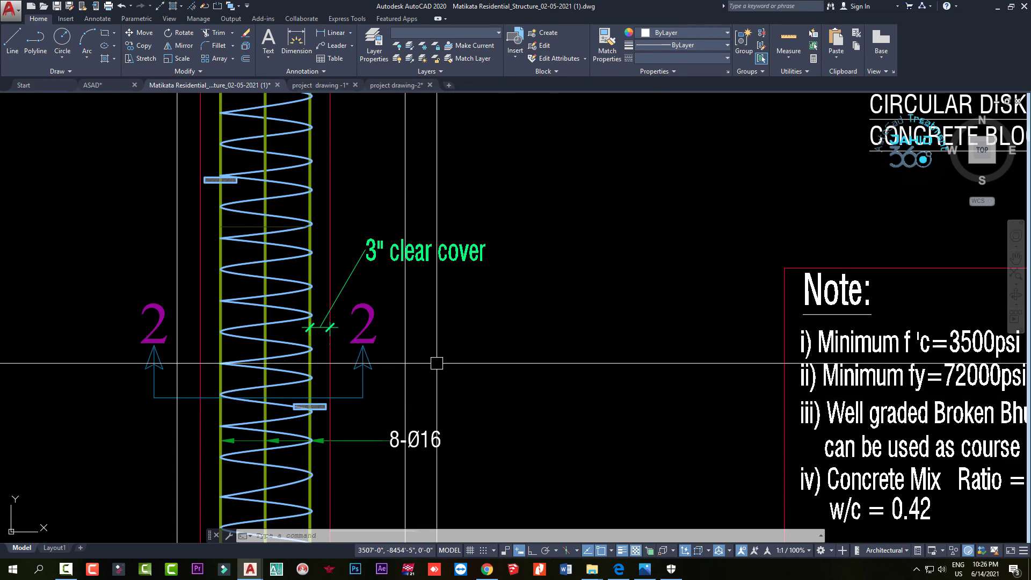
pyautogui.scroll(-3, 437, 364)
pyautogui.scroll(-2, 448, 269)
pyautogui.scroll(4, 447, 282)
pyautogui.scroll(2, 448, 286)
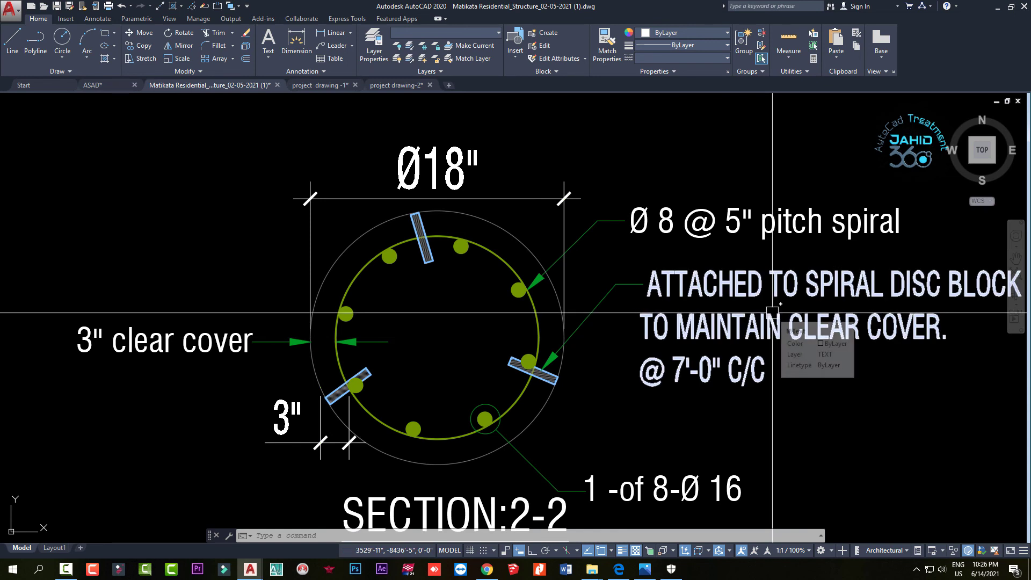
pyautogui.click(508, 241)
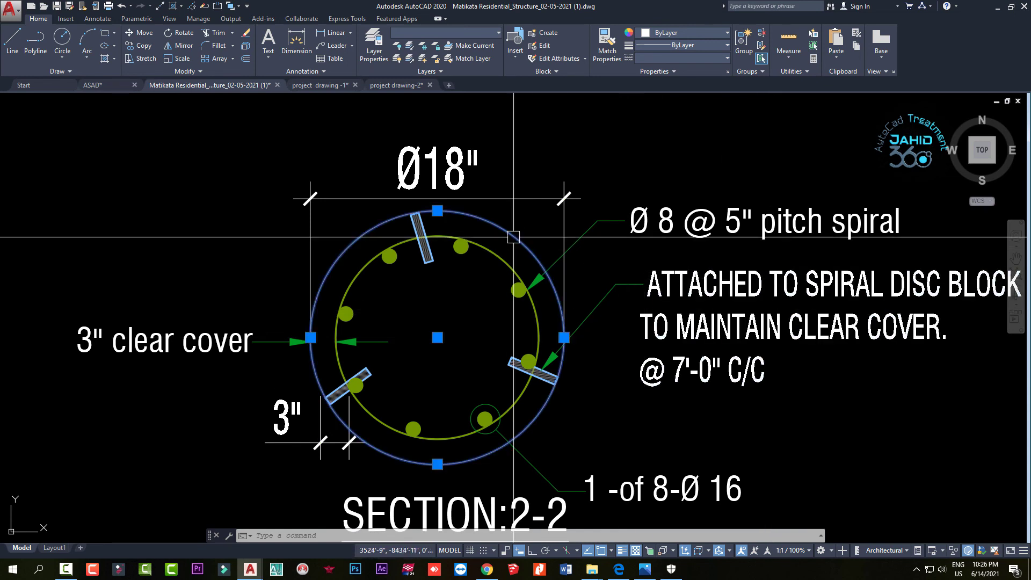
pyautogui.click(494, 253)
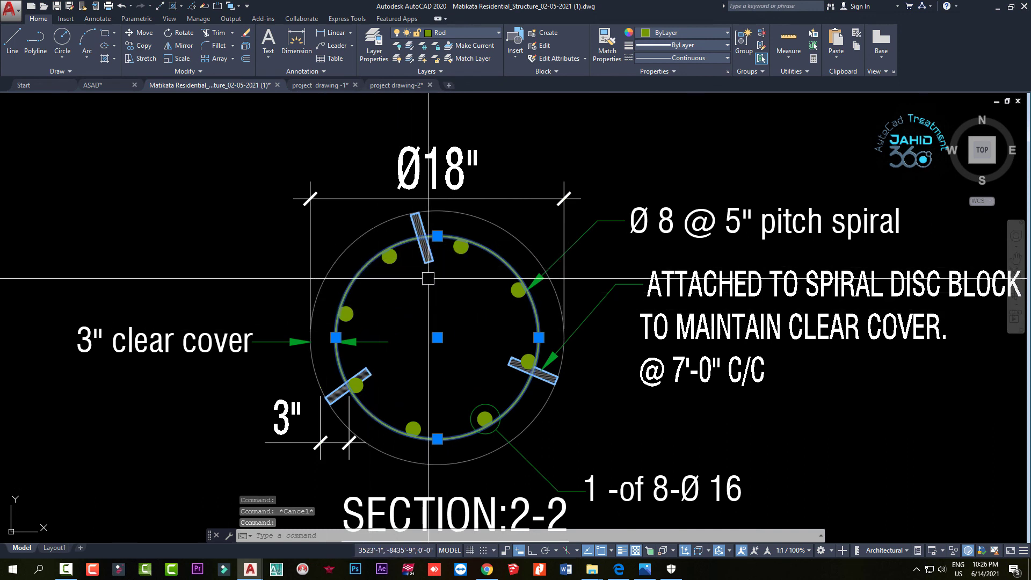
pyautogui.press('Escape')
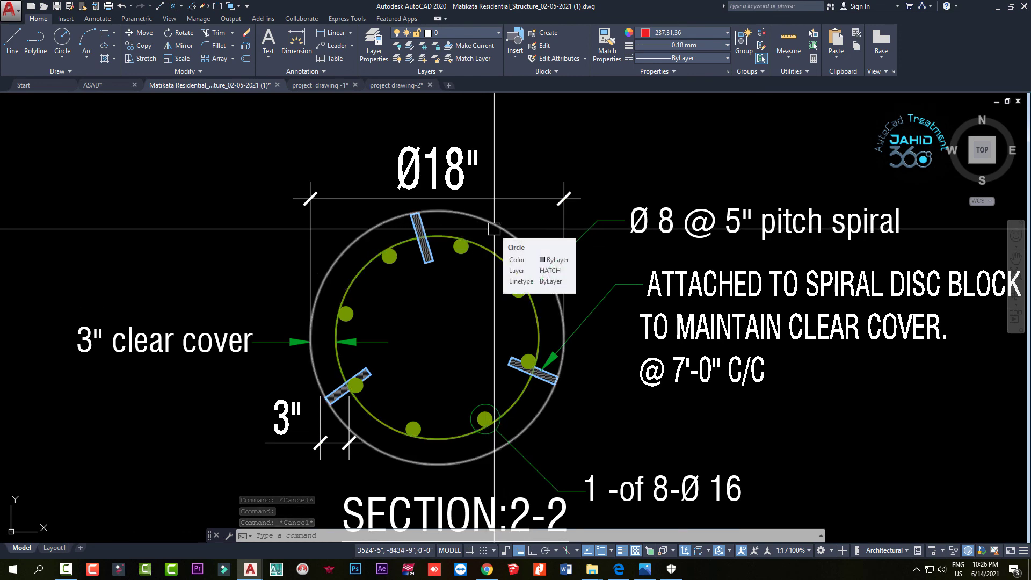
pyautogui.scroll(-2, 494, 228)
pyautogui.scroll(-3, 494, 228)
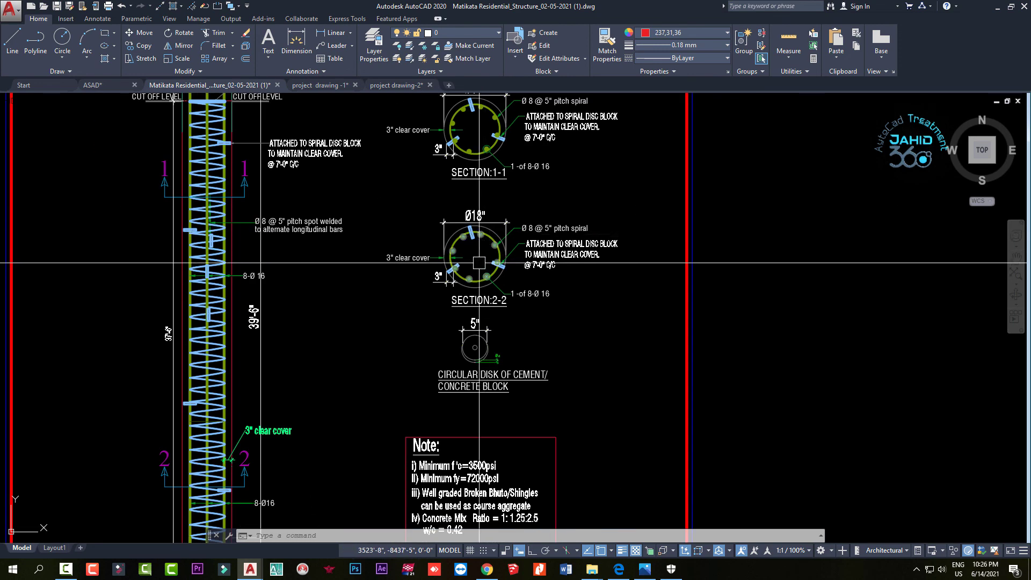
pyautogui.scroll(3, 273, 399)
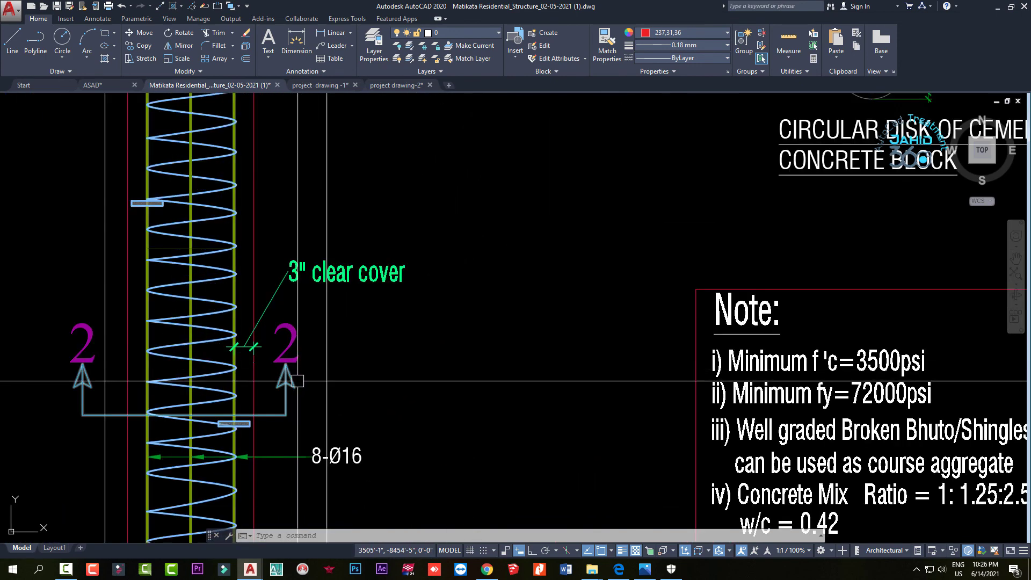
pyautogui.scroll(-3, 294, 356)
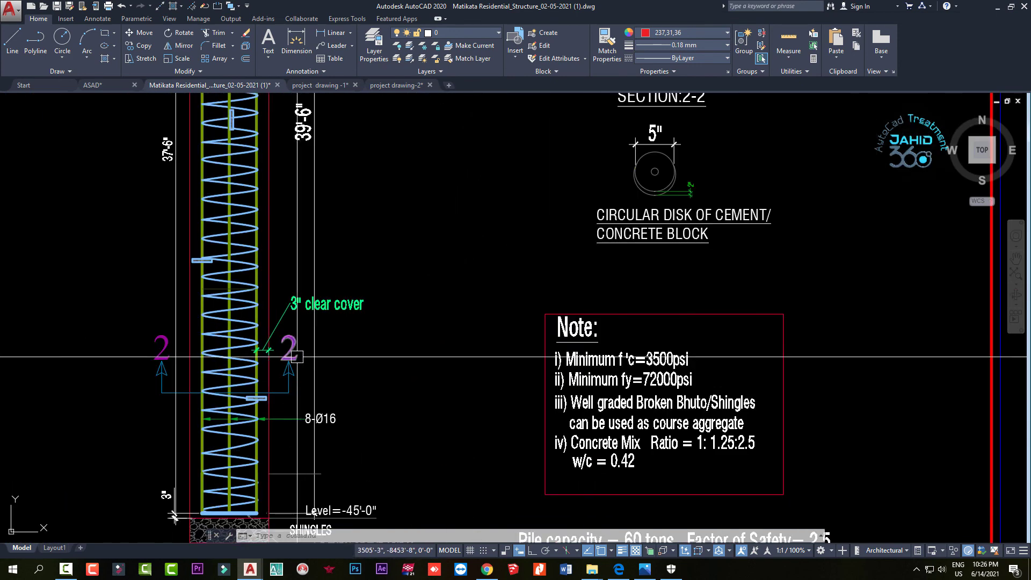
pyautogui.scroll(-3, 326, 354)
pyautogui.scroll(3, 429, 286)
pyautogui.scroll(2, 427, 323)
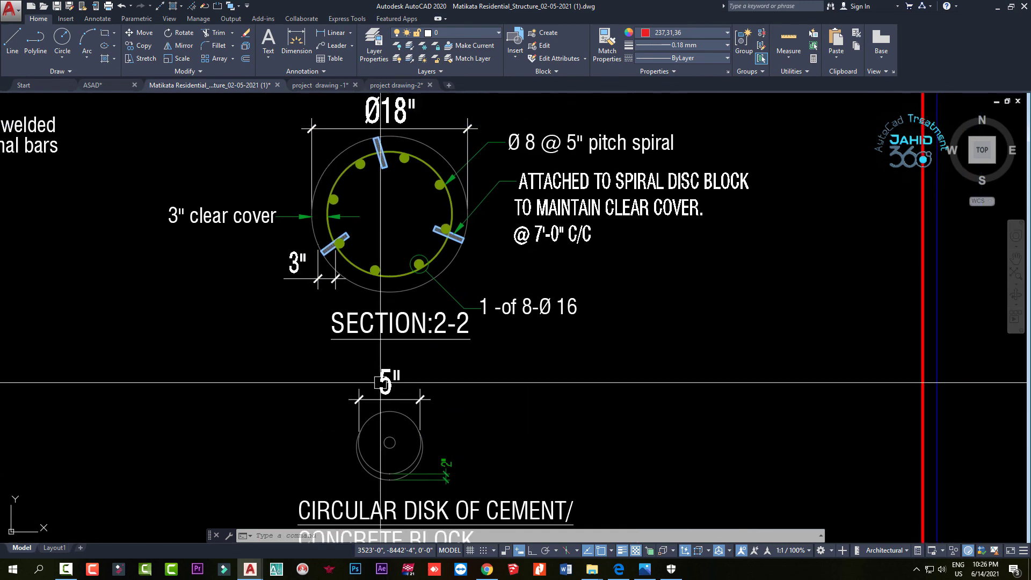
pyautogui.moveTo(375, 97); pyautogui.dragTo(370, 307, button='middle')
pyautogui.scroll(-1, 369, 308)
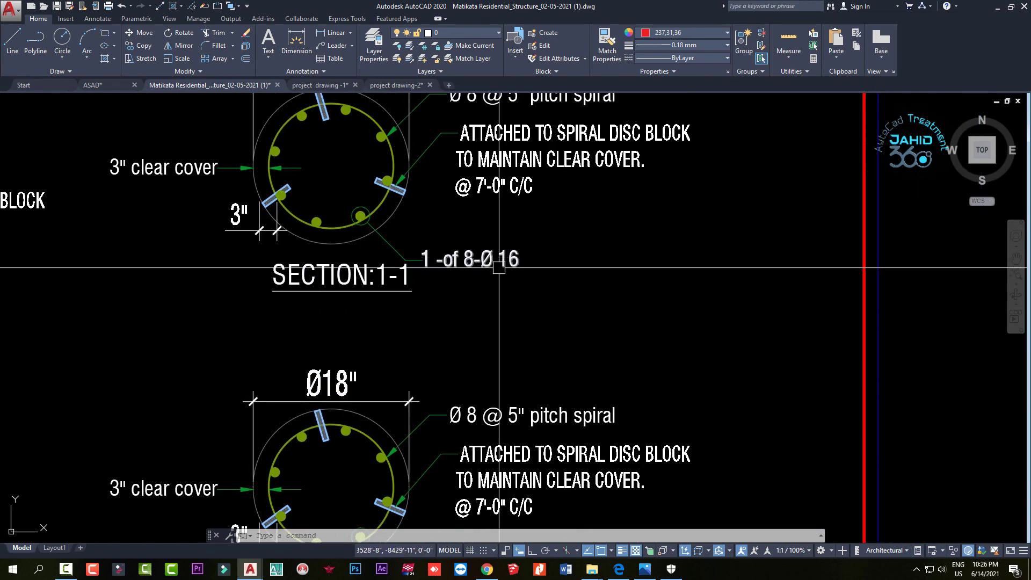
pyautogui.scroll(-1, 58, 119)
pyautogui.scroll(5, 494, 510)
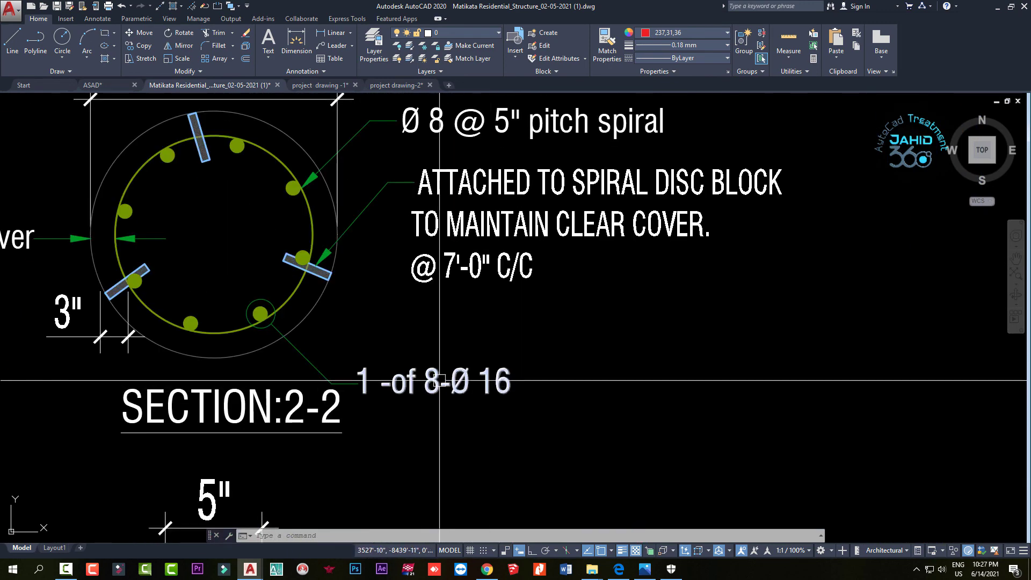
# Change the Section 2-2 bar callout from 8-Ø 16 to 8-Ø 20
pyautogui.doubleClick(365, 379)
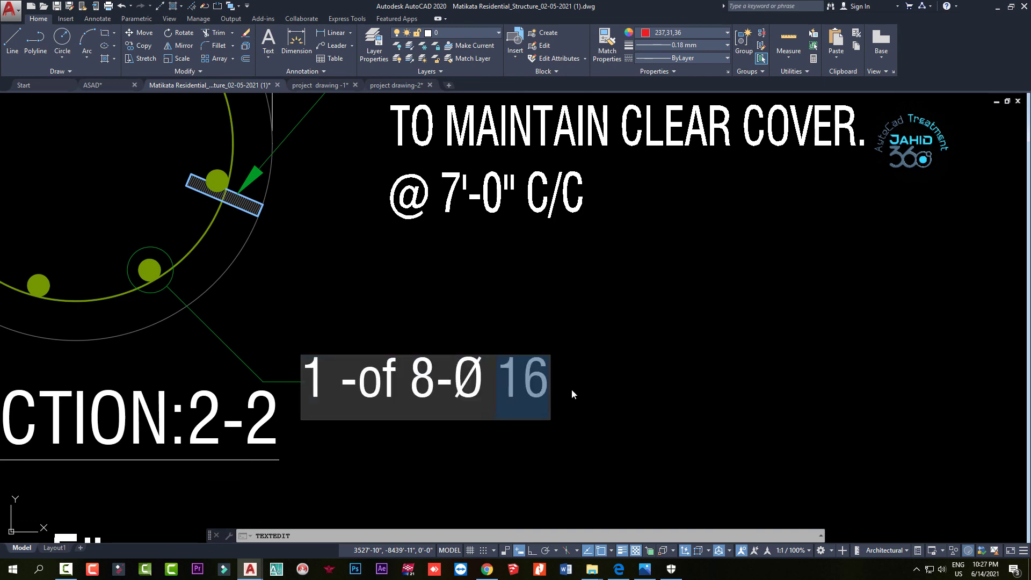
pyautogui.write('20')
pyautogui.press('Return')
pyautogui.scroll(-5, 660, 409)
pyautogui.press('Escape')
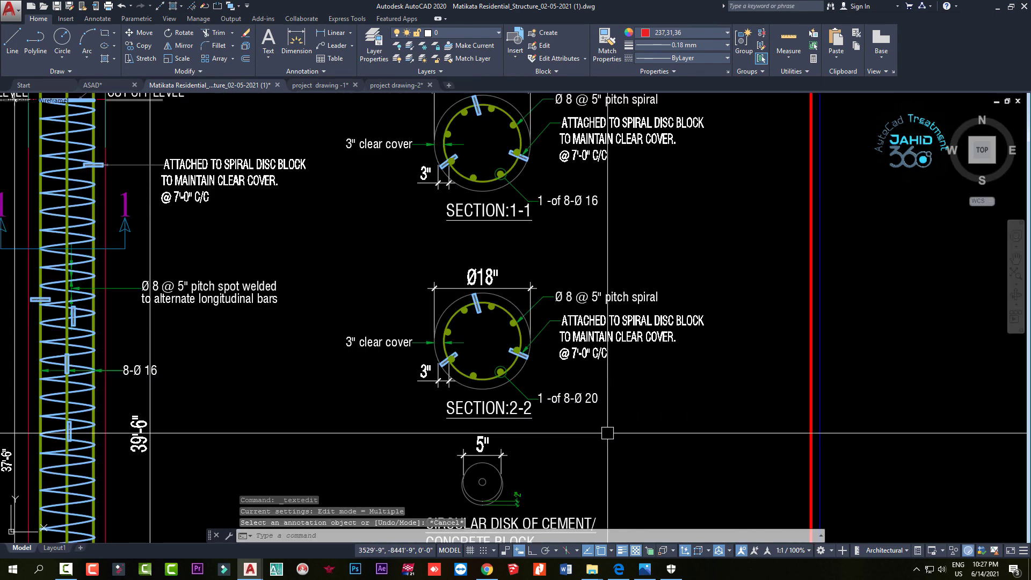
# Pan to review Section 2-2 alongside the circular disk detail
pyautogui.moveTo(607, 433); pyautogui.dragTo(563, 386, button='middle')
pyautogui.scroll(4, 421, 306)
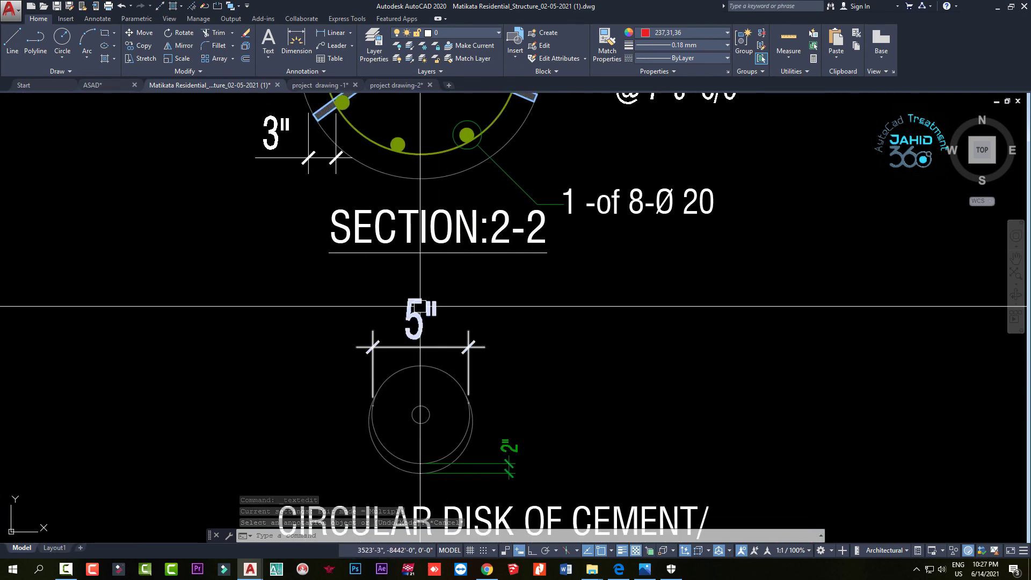
pyautogui.moveTo(444, 404); pyautogui.dragTo(421, 364, button='middle')
pyautogui.scroll(-2, 421, 364)
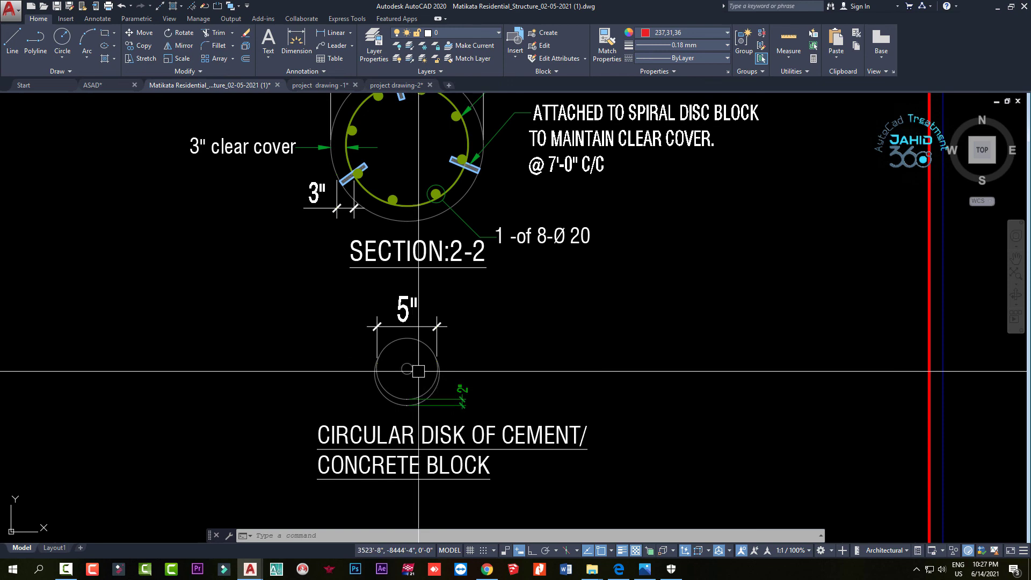
pyautogui.press('Escape')
pyautogui.press('Escape')
pyautogui.scroll(-5, 473, 408)
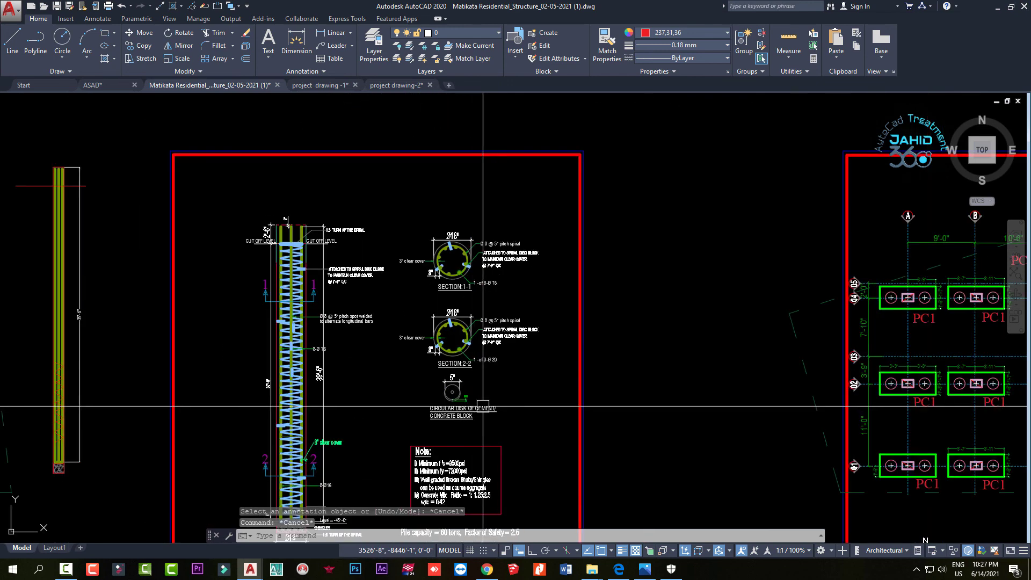
pyautogui.scroll(-2, 478, 322)
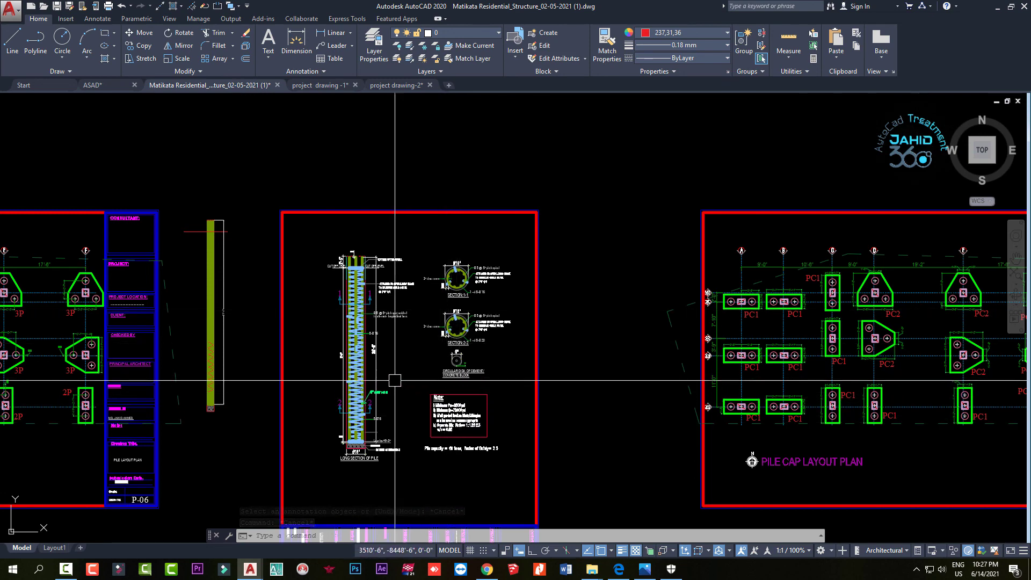
pyautogui.scroll(4, 395, 380)
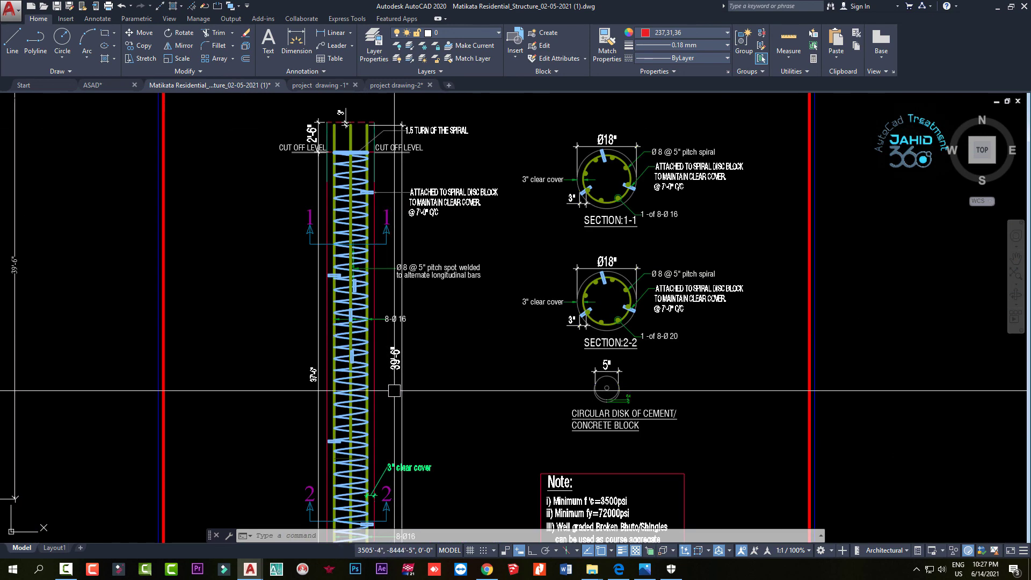
pyautogui.moveTo(394, 390); pyautogui.dragTo(375, 247, button='middle')
pyautogui.scroll(2, 356, 427)
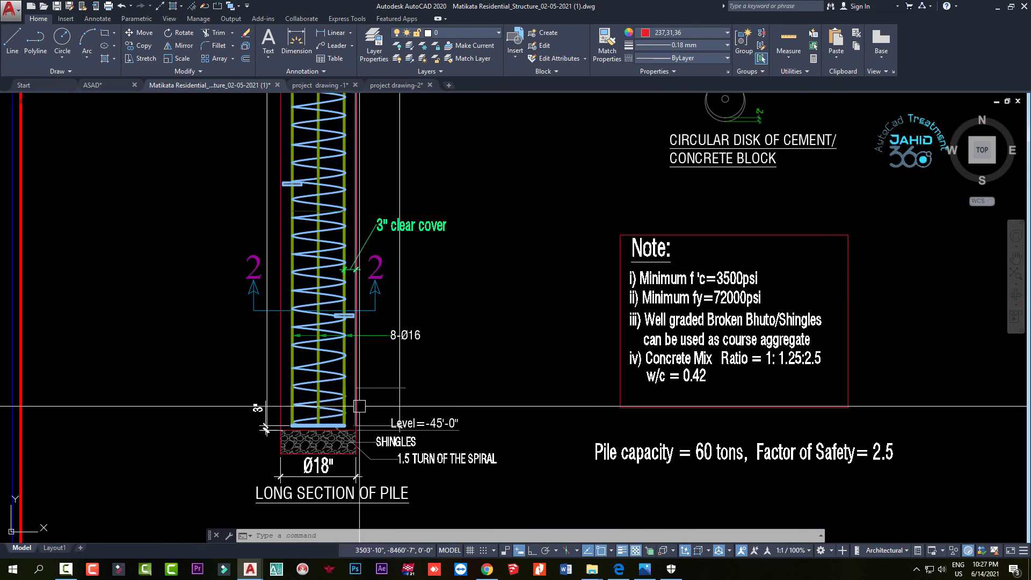
pyautogui.scroll(-3, 360, 406)
pyautogui.scroll(-4, 382, 390)
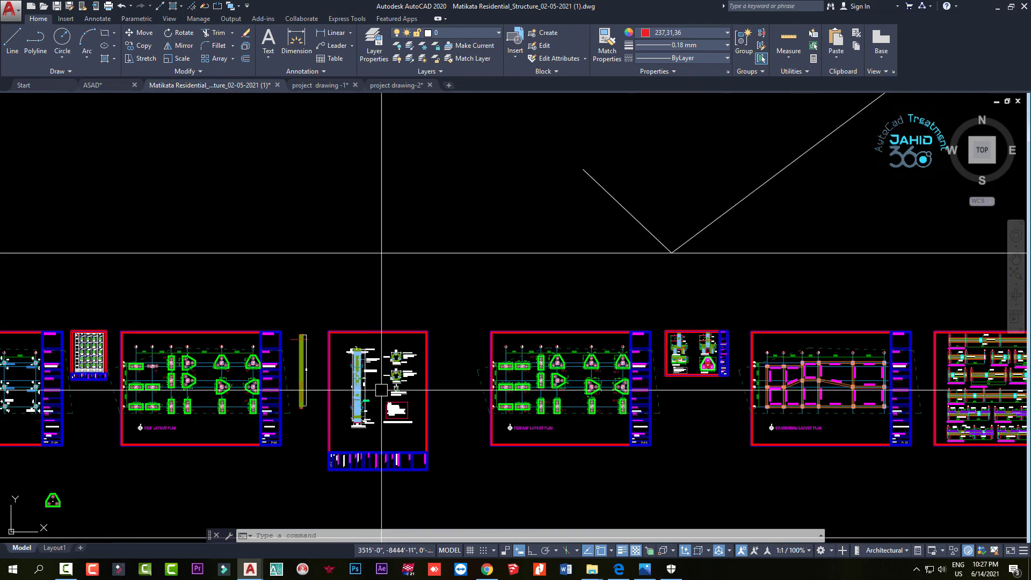
pyautogui.press('Escape')
pyautogui.press('Escape')
pyautogui.scroll(6, 378, 390)
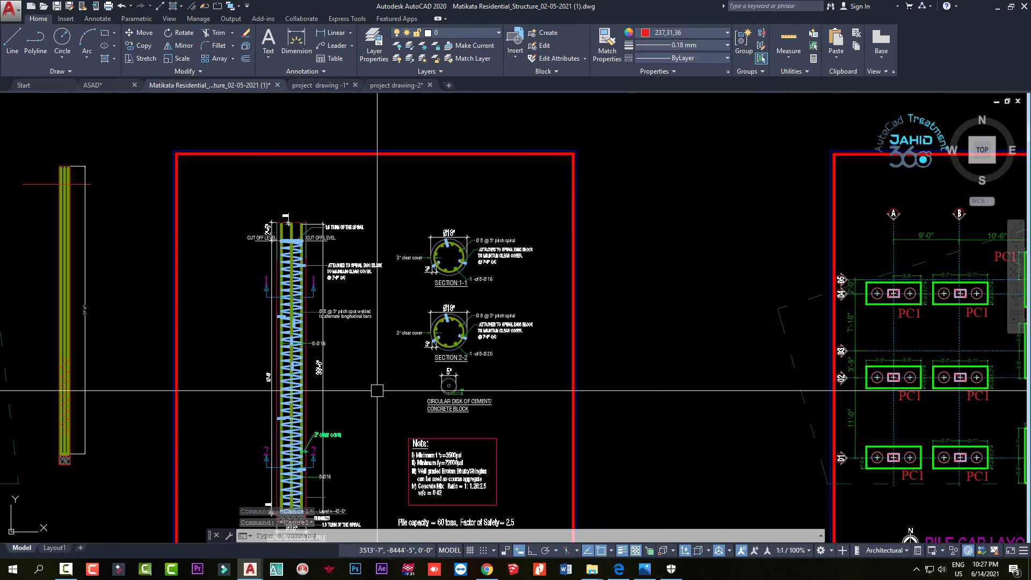
pyautogui.scroll(-4, 374, 374)
pyautogui.scroll(2, 308, 375)
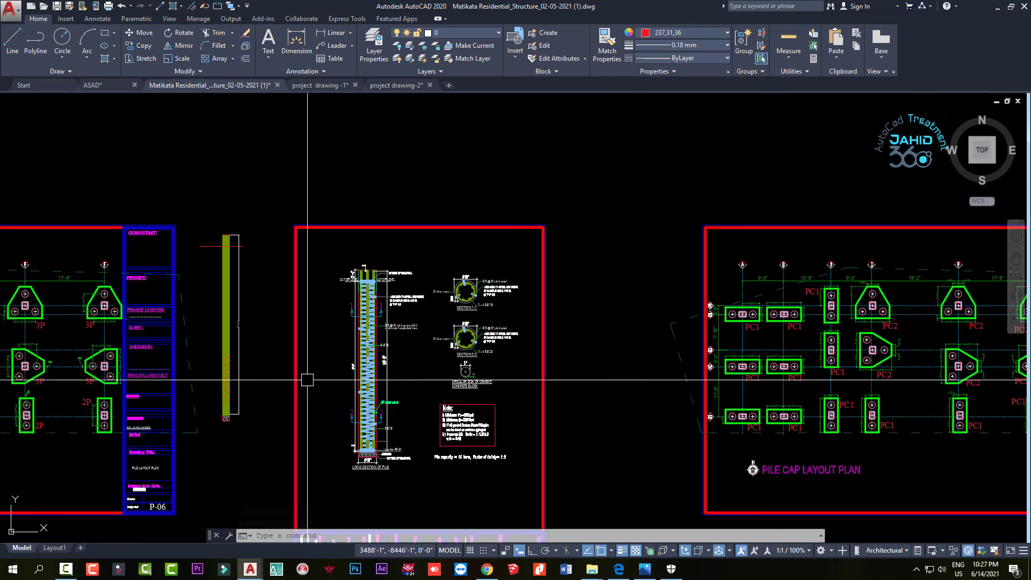
pyautogui.scroll(2, 311, 374)
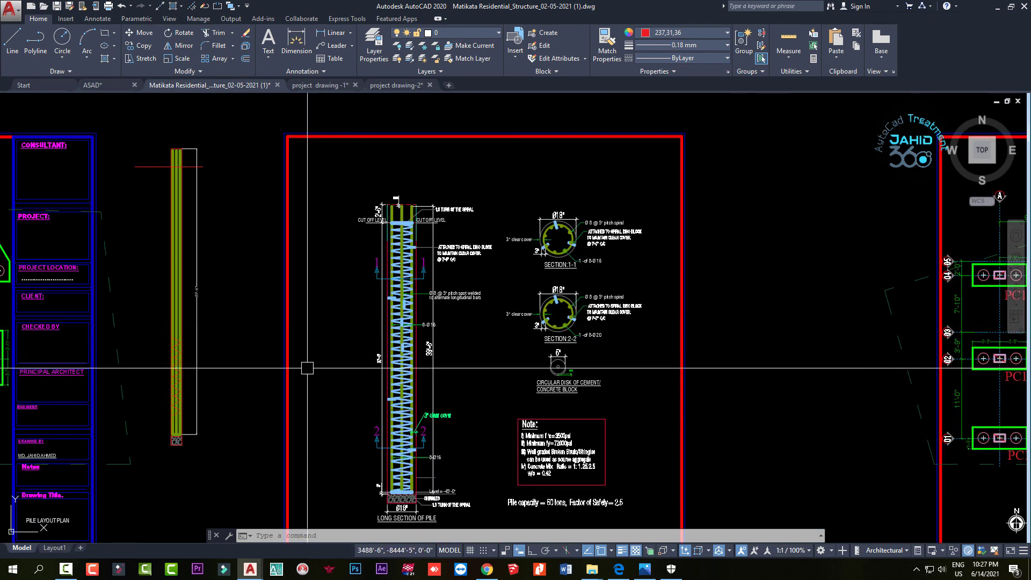
pyautogui.scroll(-6, 425, 357)
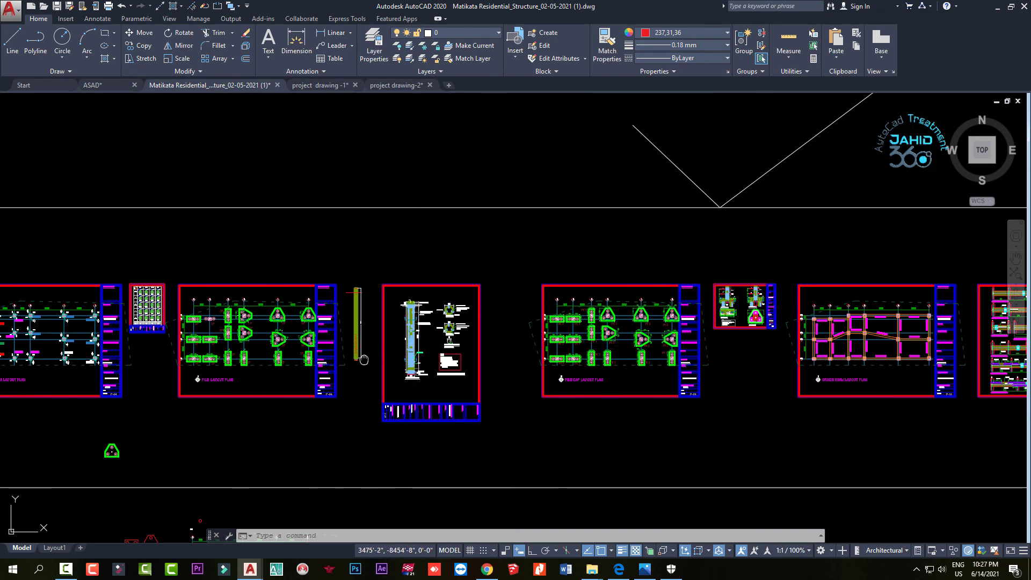
pyautogui.moveTo(417, 347)
pyautogui.mouseDown(button='middle')
pyautogui.moveTo(440, 401)
pyautogui.moveTo(492, 380)
pyautogui.mouseUp(button='middle')
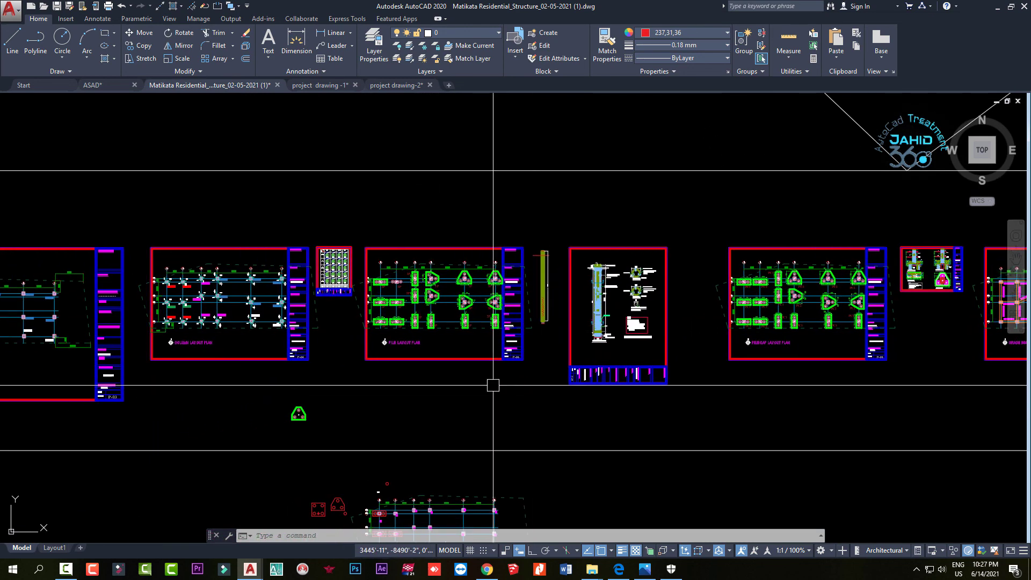
pyautogui.moveTo(135, 310); pyautogui.dragTo(264, 294, button='middle')
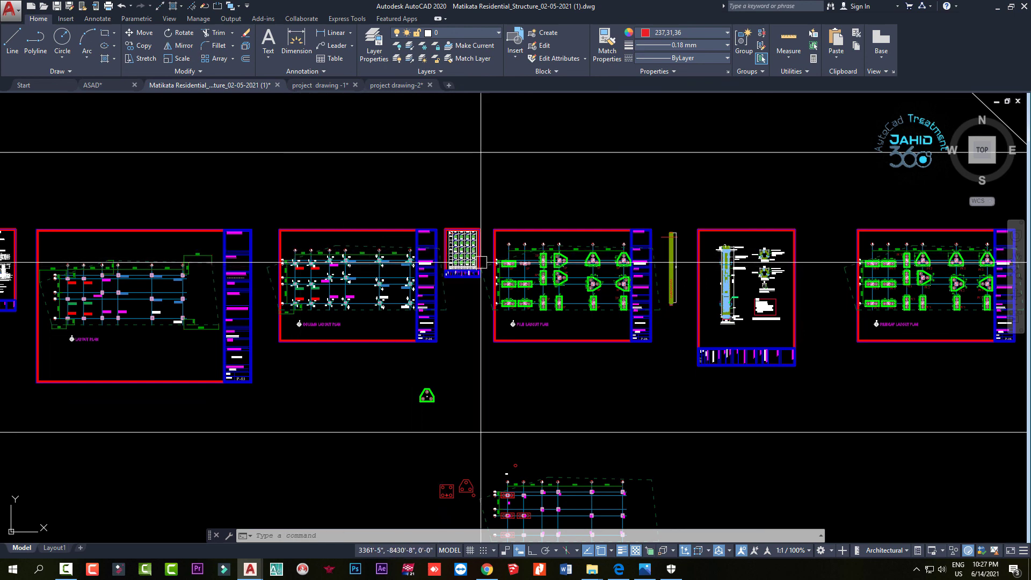
pyautogui.moveTo(482, 262); pyautogui.dragTo(414, 263, button='middle')
pyautogui.moveTo(496, 266); pyautogui.dragTo(379, 264, button='middle')
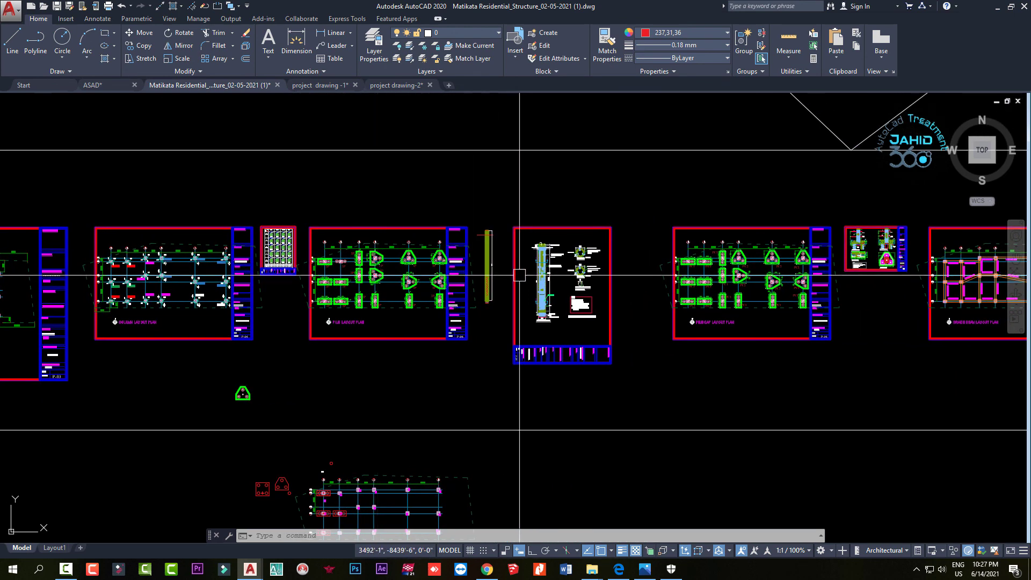
pyautogui.moveTo(519, 275)
pyautogui.mouseDown(button='middle')
pyautogui.moveTo(419, 268)
pyautogui.moveTo(432, 277)
pyautogui.moveTo(408, 277)
pyautogui.mouseUp(button='middle')
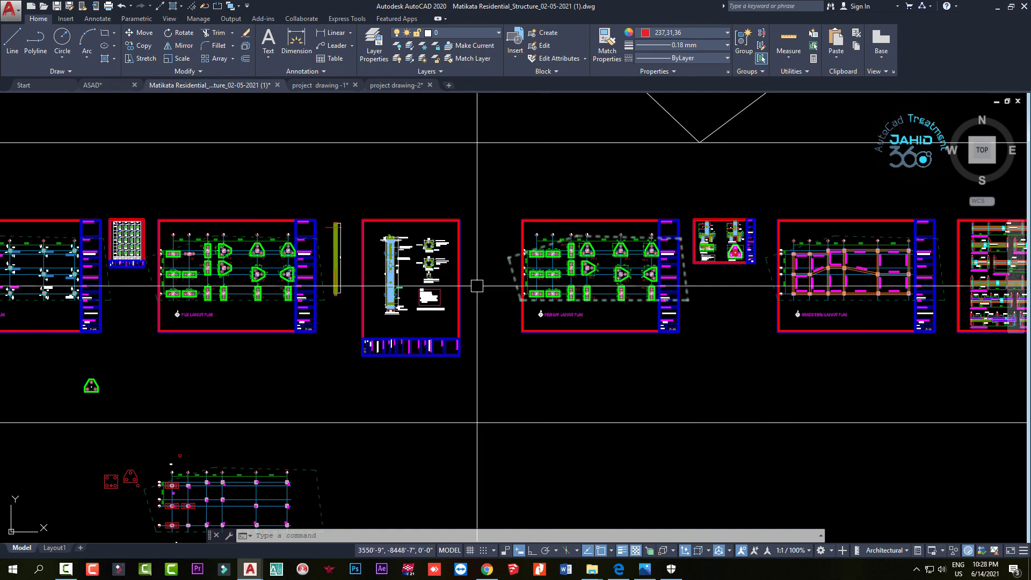
pyautogui.scroll(8, 404, 269)
pyautogui.scroll(1, 346, 177)
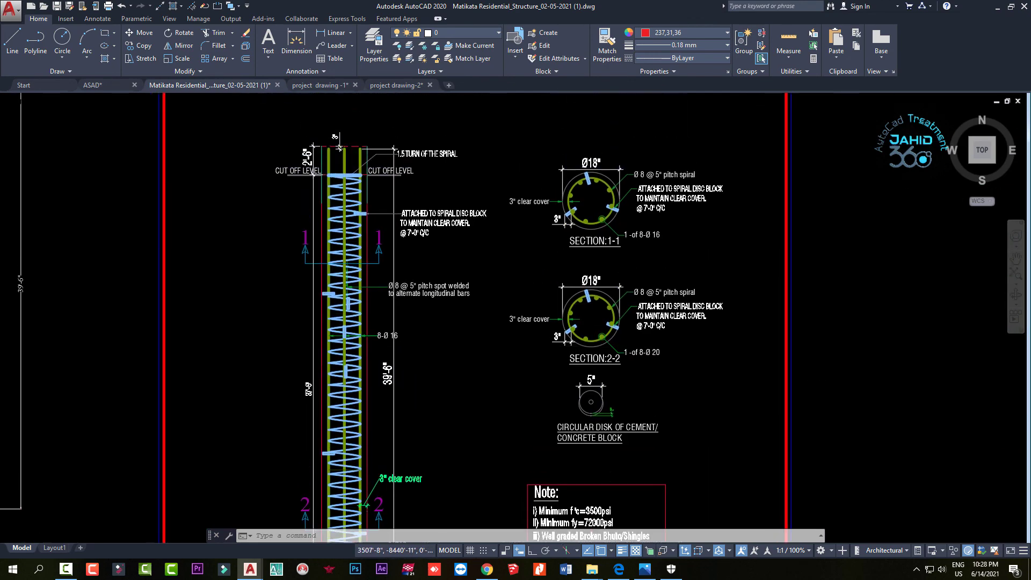
pyautogui.scroll(-2, 368, 213)
pyautogui.scroll(2, 367, 212)
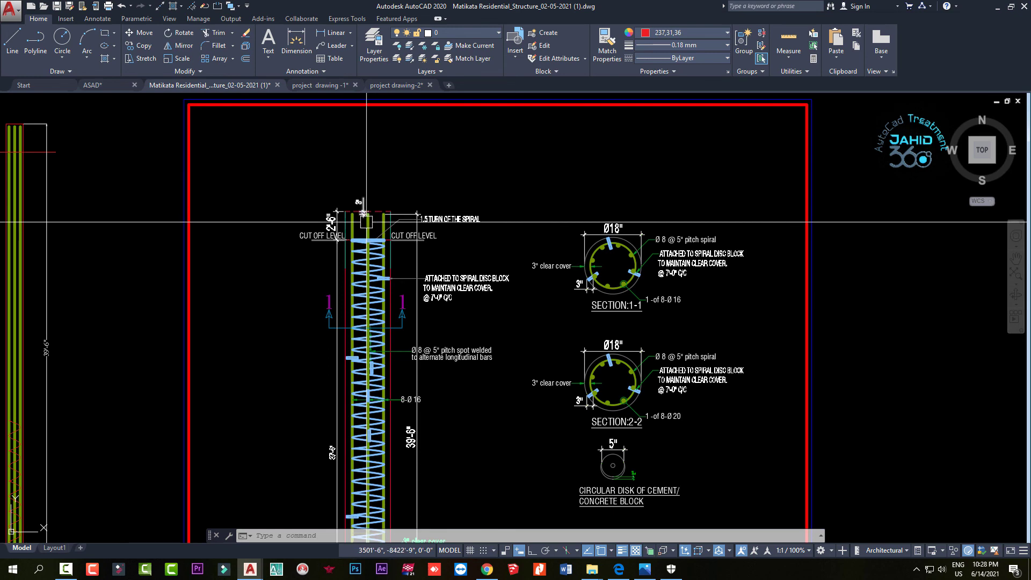
pyautogui.scroll(-2, 378, 237)
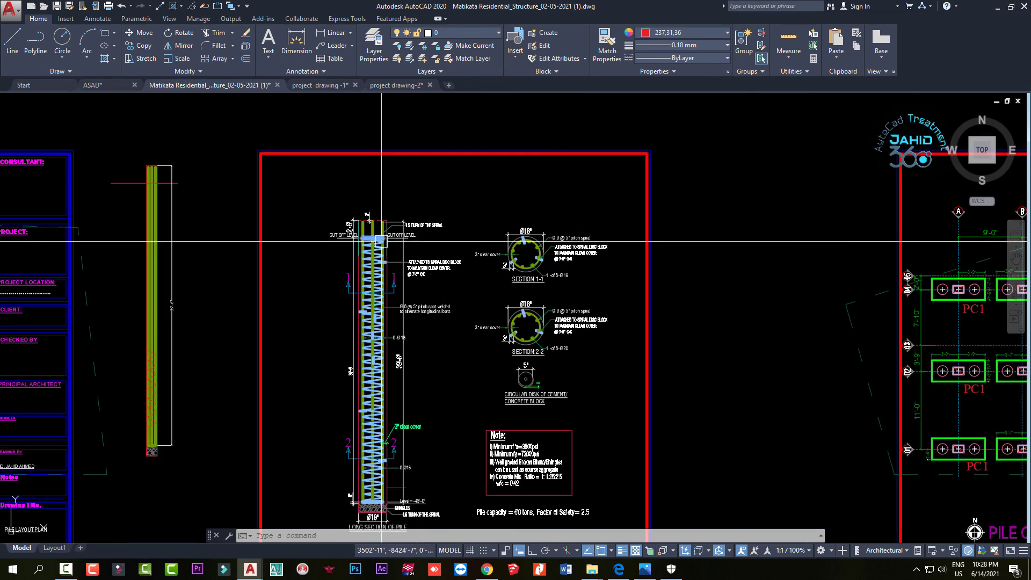
pyautogui.scroll(-2, 368, 272)
pyautogui.scroll(5, 405, 308)
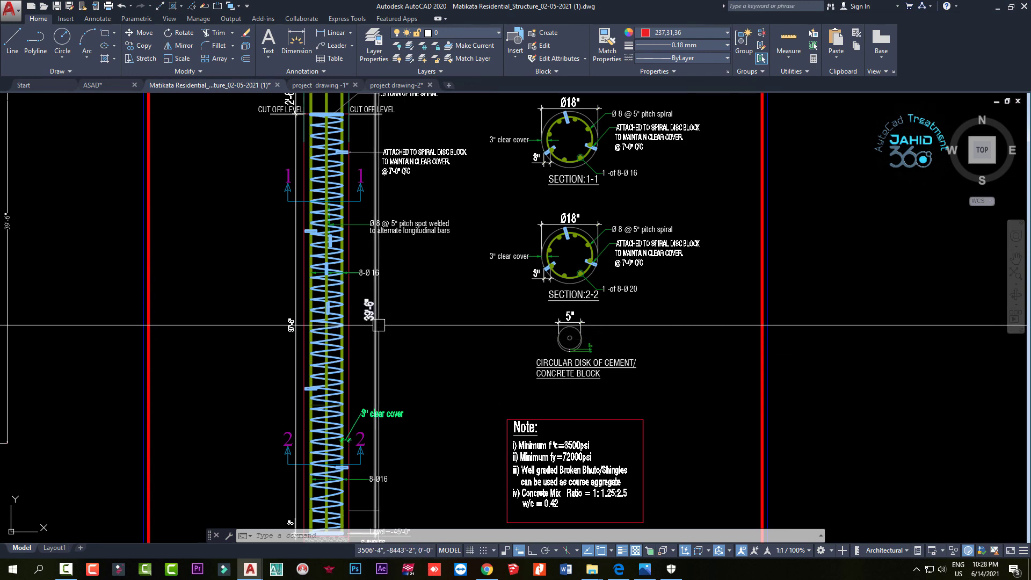
pyautogui.scroll(-3, 378, 324)
pyautogui.scroll(-1, 380, 339)
pyautogui.scroll(4, 379, 322)
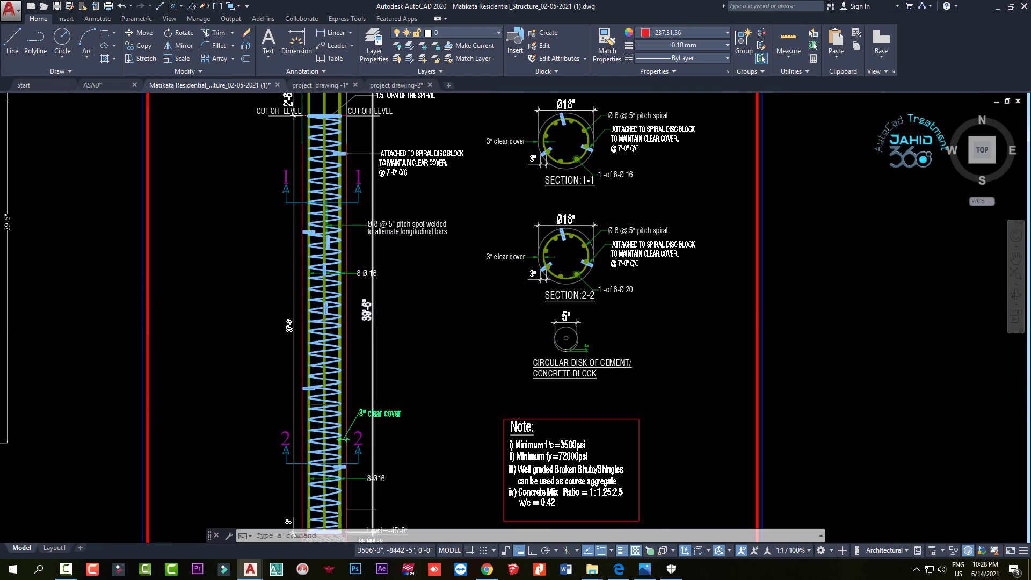
pyautogui.scroll(-4, 377, 321)
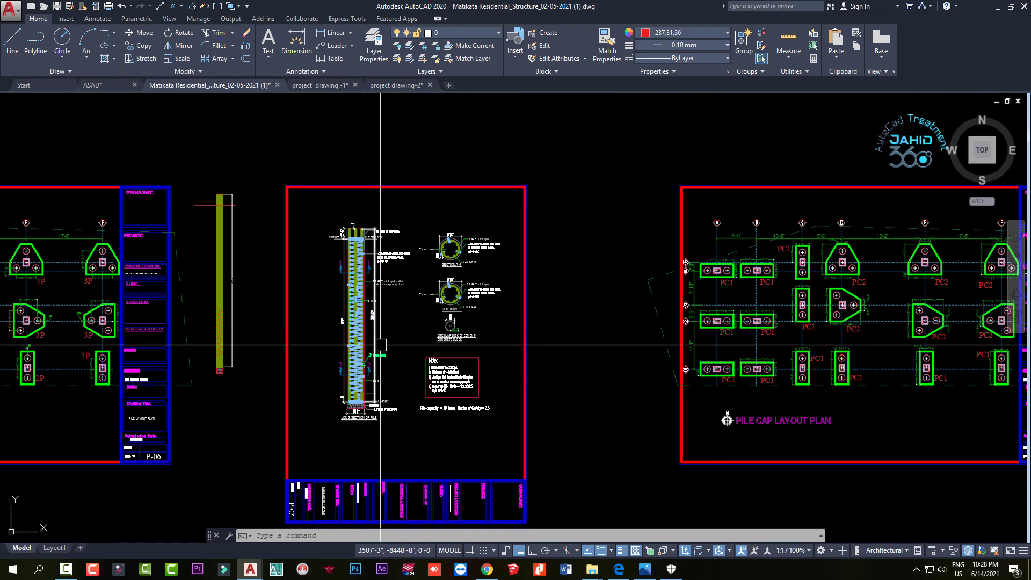